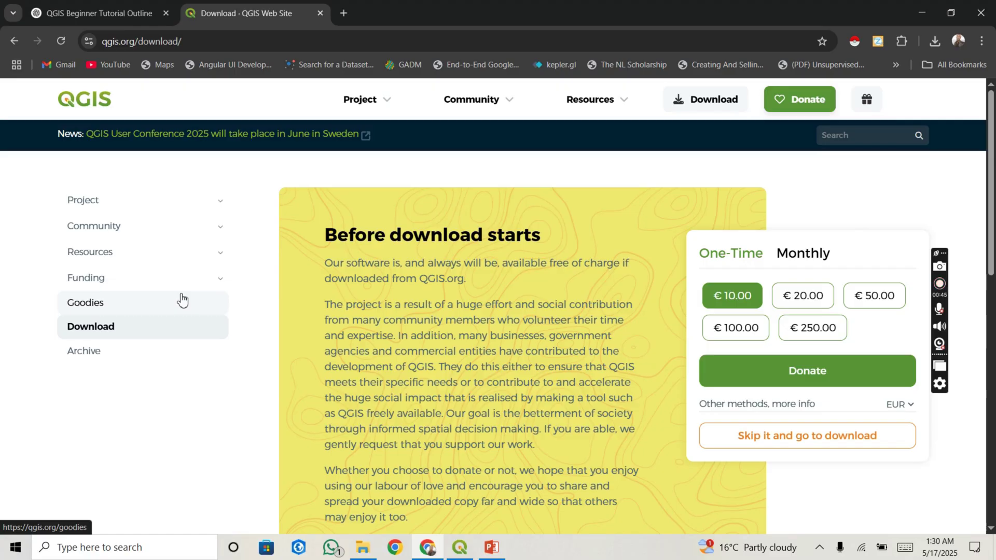
Step: Go to the qgis.org download page, which opens on the 'Before download starts' donation prompt
{"action": "left_click", "coordinate": [706, 106]}
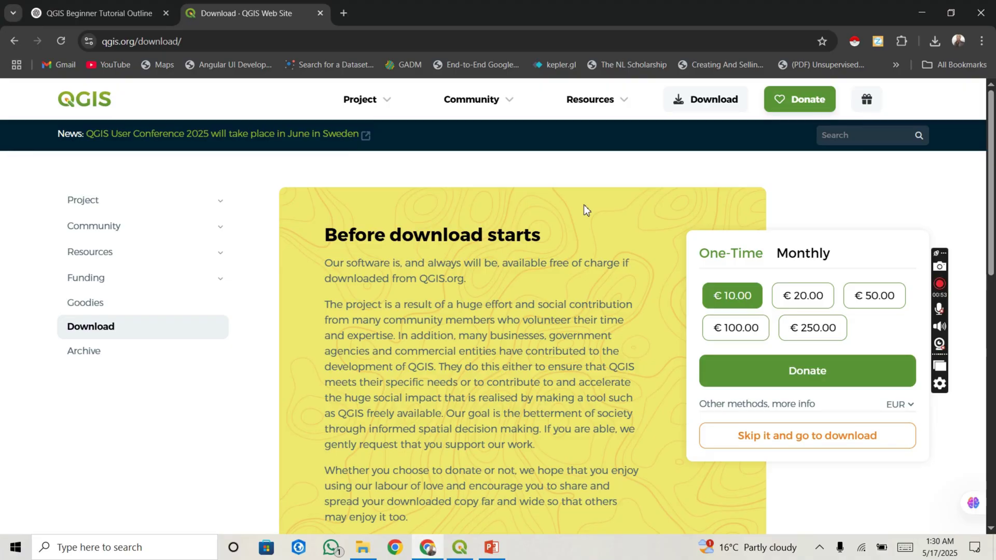
Step: Skip the donation and scroll down to the Offline (Standalone) Windows installers
{"action": "left_click", "coordinate": [618, 198]}
{"action": "left_click", "coordinate": [740, 435]}
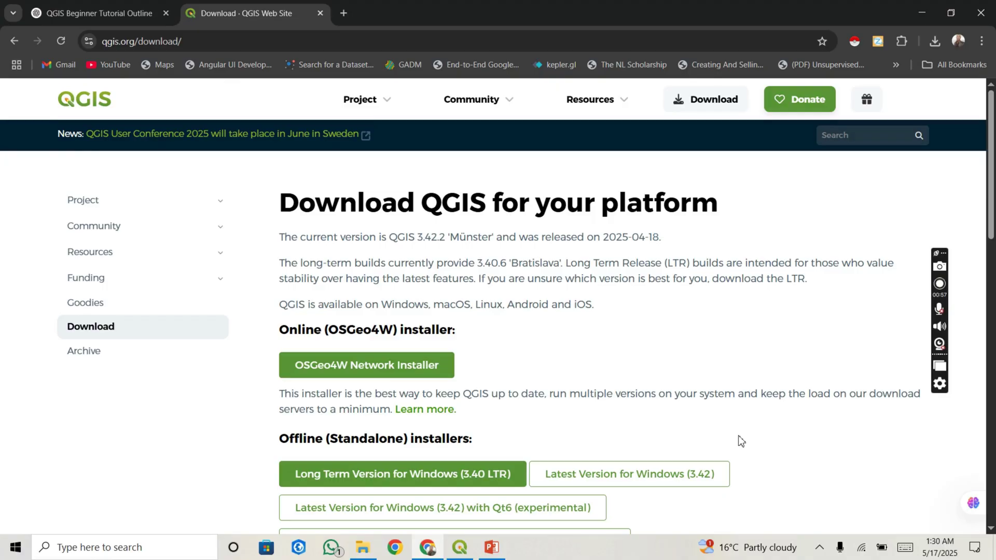
{"action": "scroll", "coordinate": [740, 440], "scroll_direction": "down", "scroll_amount": 2}
{"action": "scroll", "coordinate": [741, 440], "scroll_direction": "up", "scroll_amount": 1}
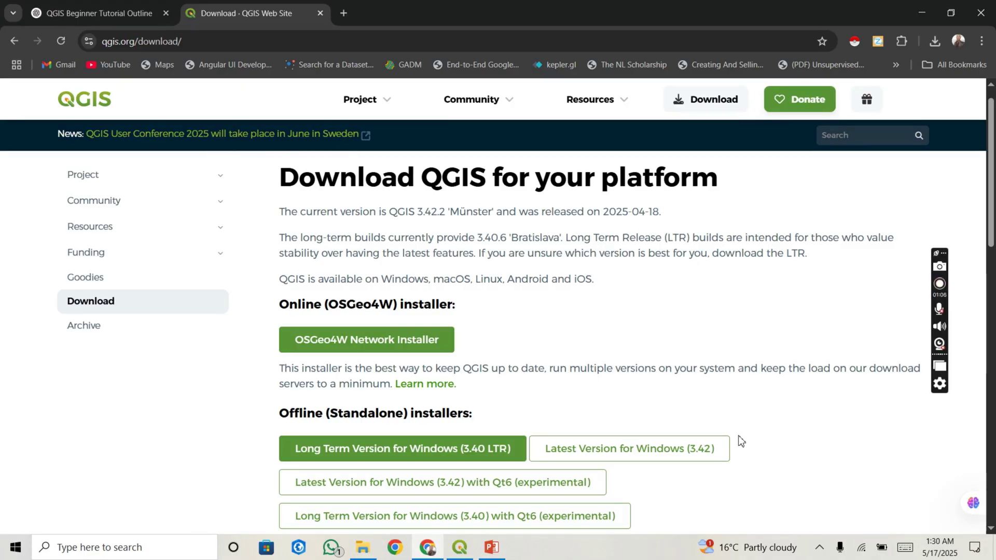
{"action": "scroll", "coordinate": [741, 440], "scroll_direction": "down", "scroll_amount": 2}
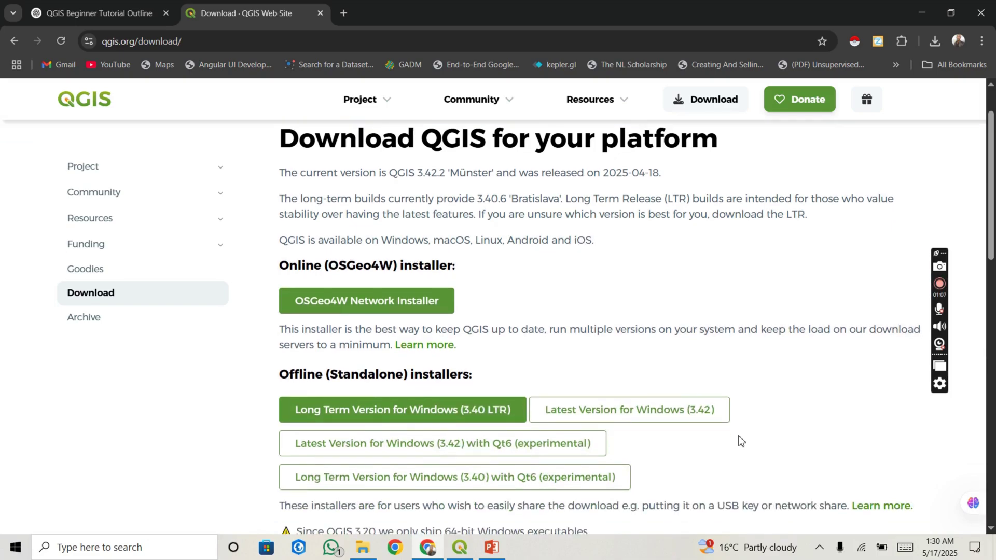
{"action": "scroll", "coordinate": [741, 441], "scroll_direction": "down", "scroll_amount": 3}
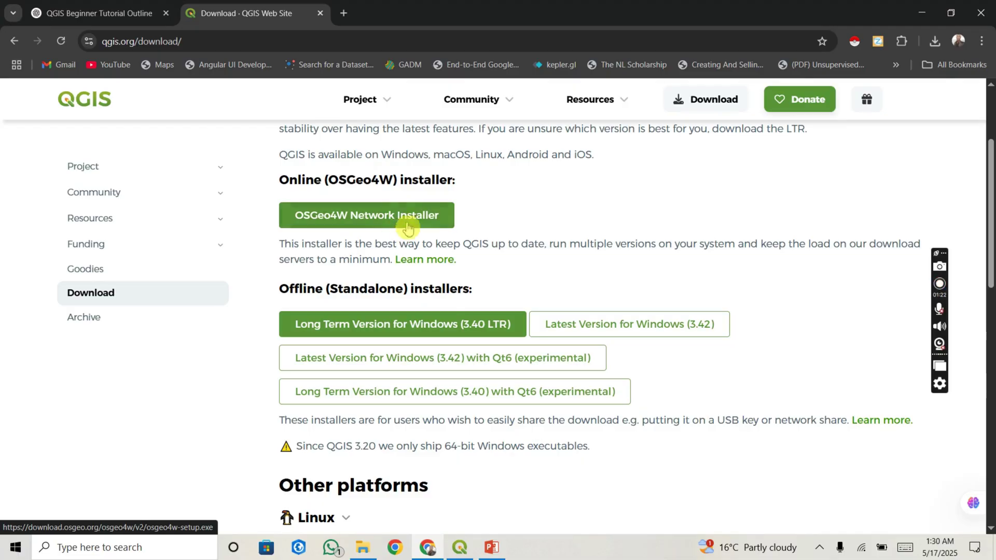
{"action": "left_click", "coordinate": [363, 326]}
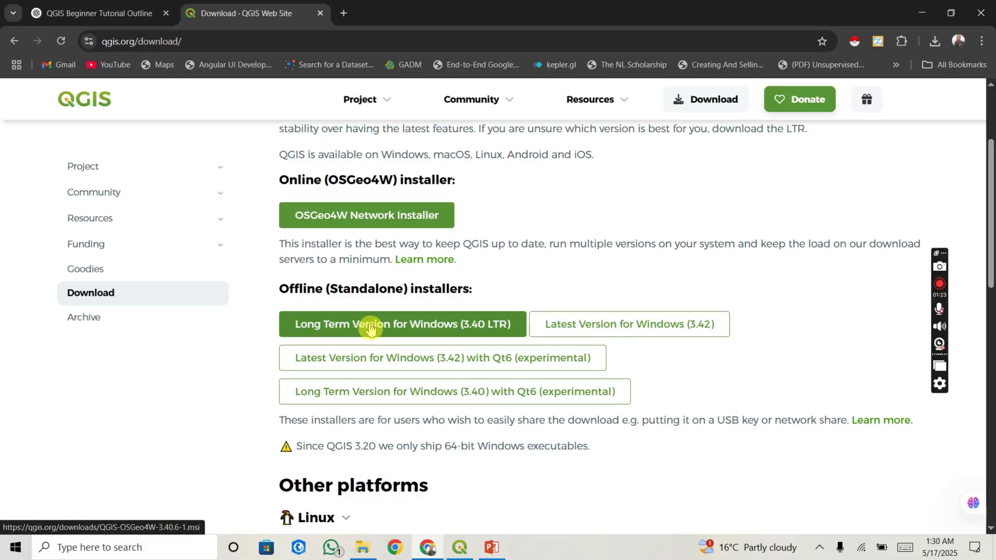
Step: Start downloading the QGIS-OSGeo4W-3.40.6-1.msi 3.40 LTR installer, then pause it in Downloads
{"action": "left_click", "coordinate": [413, 327]}
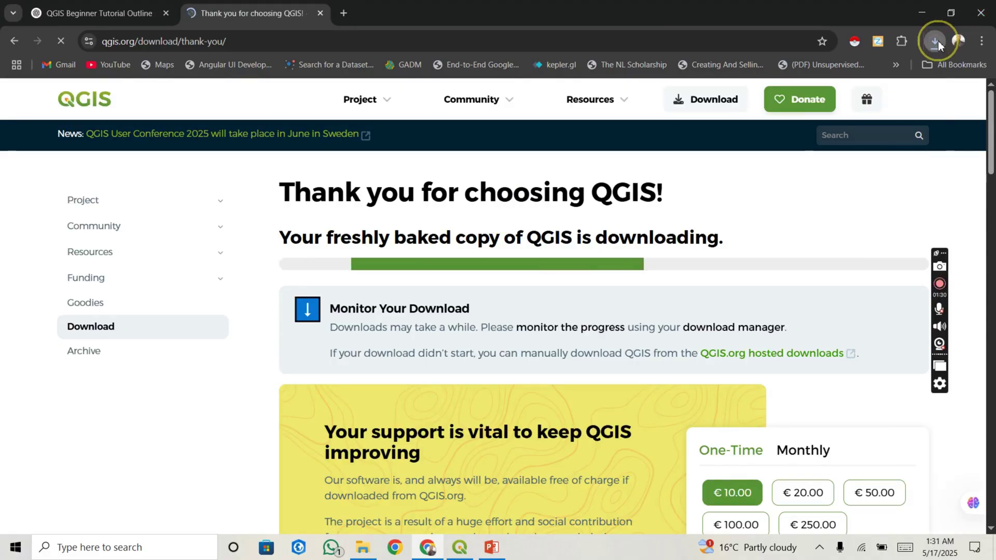
{"action": "left_click", "coordinate": [937, 42]}
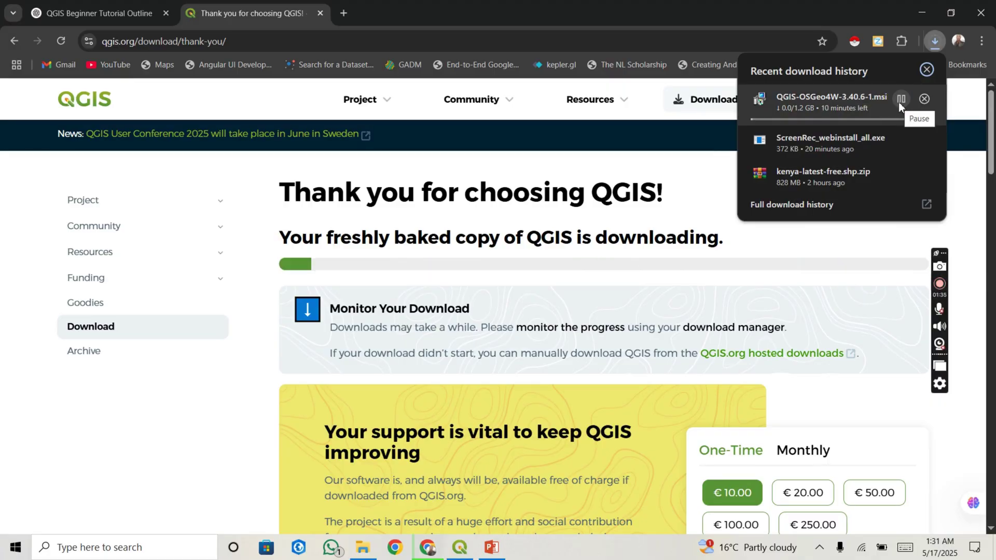
{"action": "left_click", "coordinate": [901, 99]}
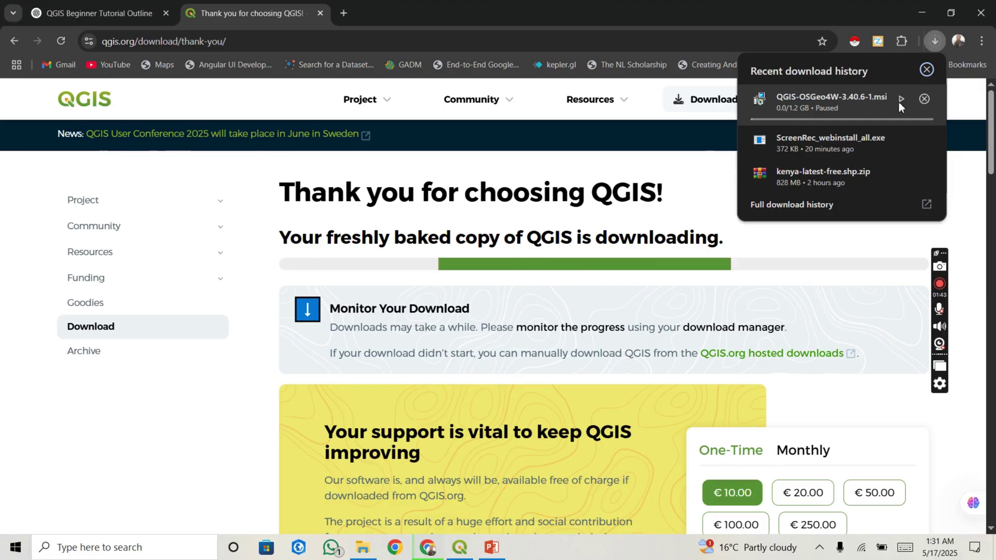
Step: Switch to the running QGIS application showing an empty Untitled Project
{"action": "left_click", "coordinate": [723, 216]}
{"action": "left_click", "coordinate": [574, 322]}
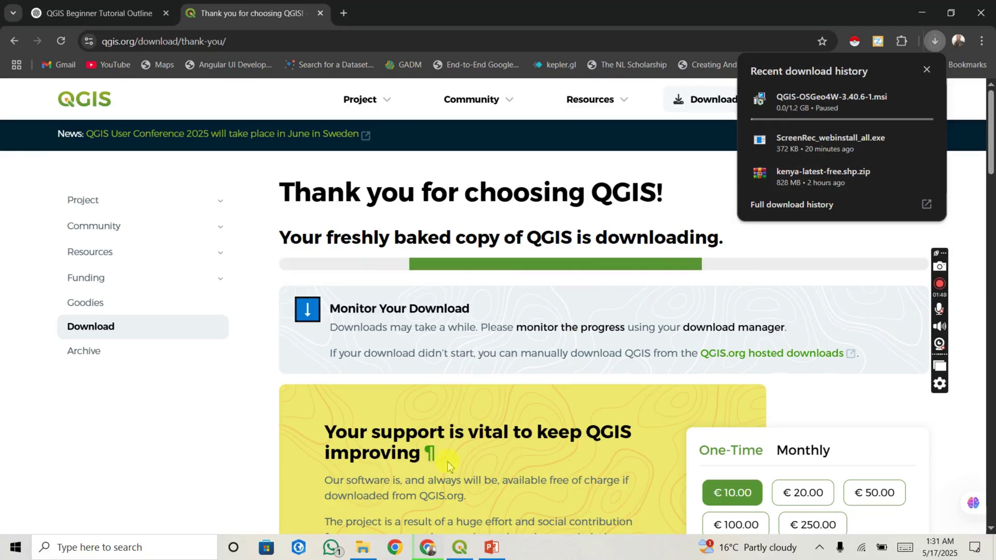
{"action": "left_click", "coordinate": [460, 548]}
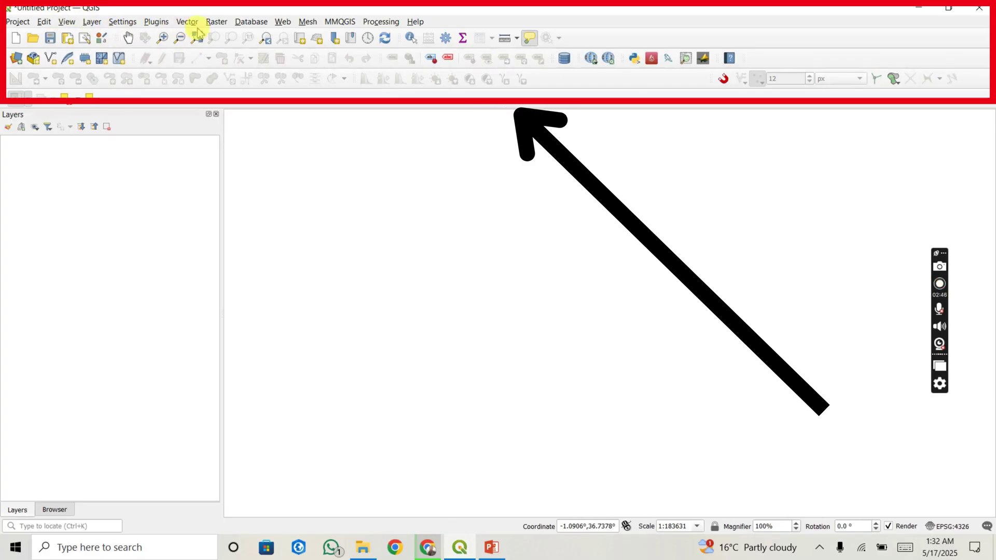
Step: Browse the Project, Edit and View menus, including the Measure submenu
{"action": "left_click", "coordinate": [19, 22]}
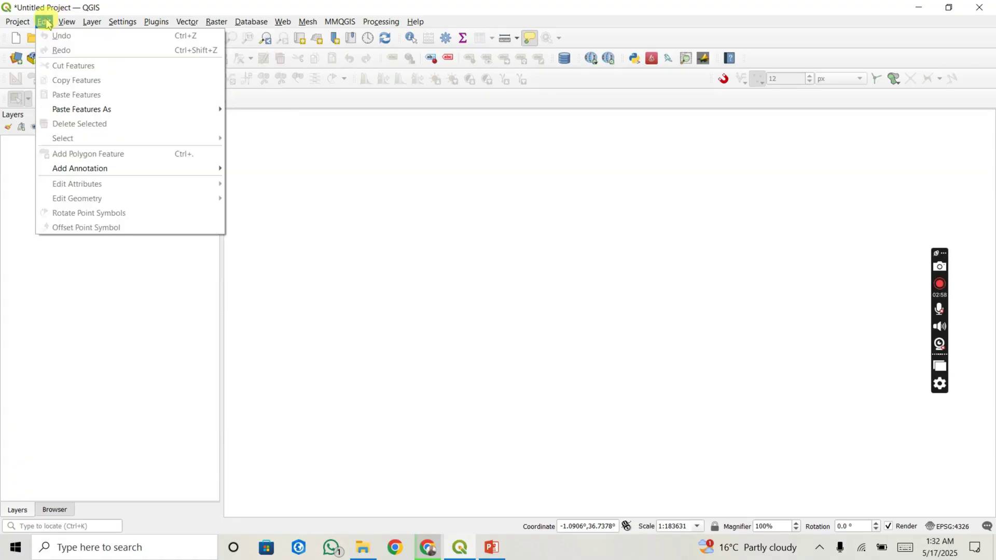
{"action": "mouse_move", "coordinate": [63, 26]}
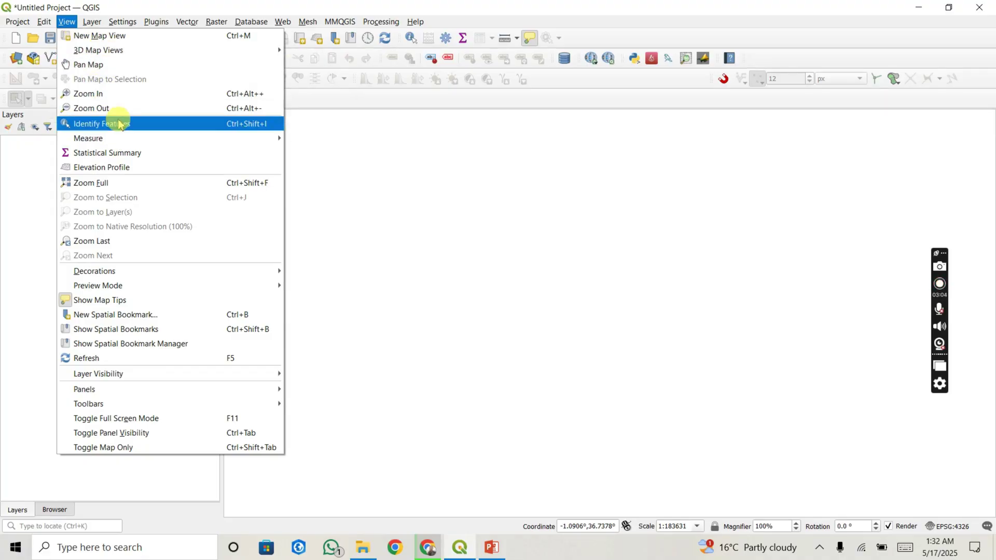
{"action": "mouse_move", "coordinate": [119, 136]}
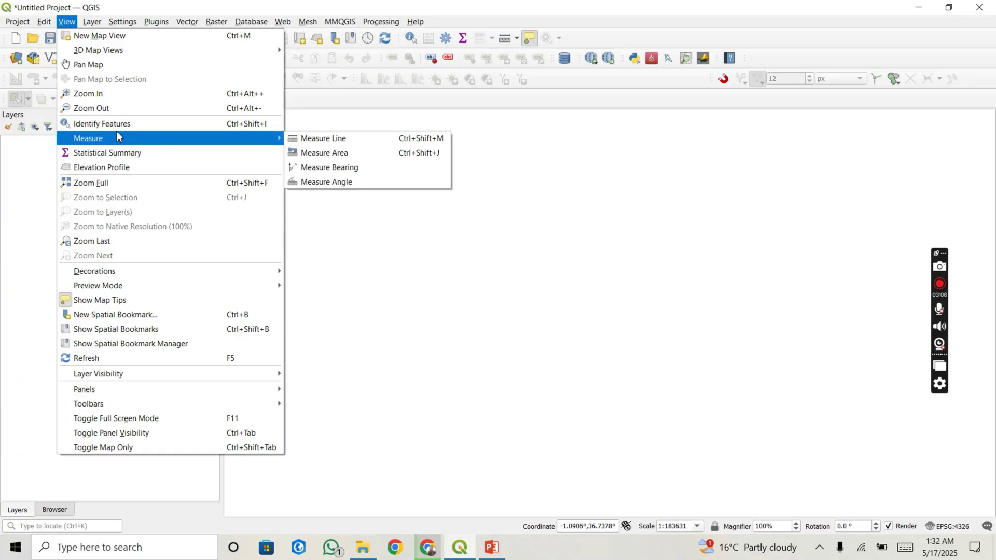
Step: Browse the Layer menu's Create Layer submenu, then the Settings menu
{"action": "left_click", "coordinate": [92, 21]}
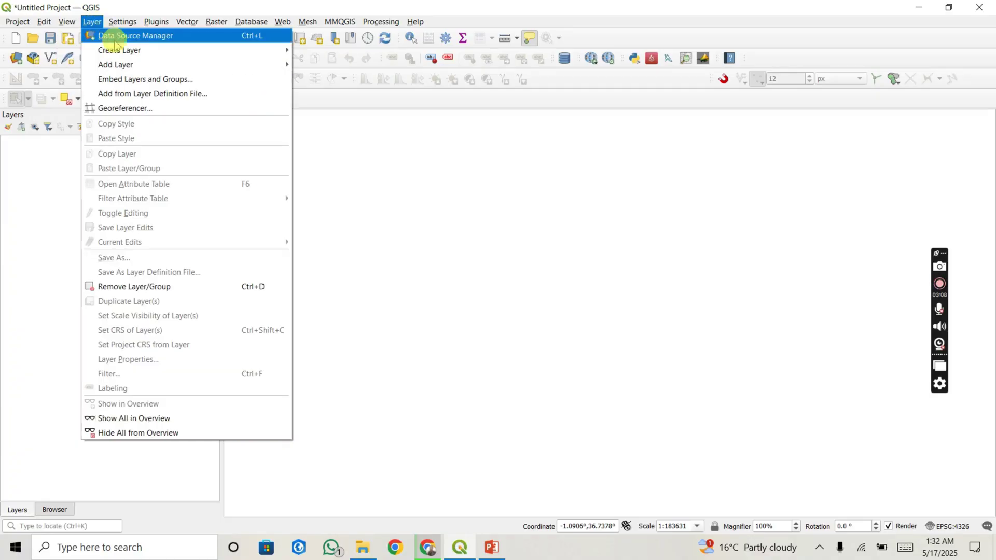
{"action": "mouse_move", "coordinate": [121, 50]}
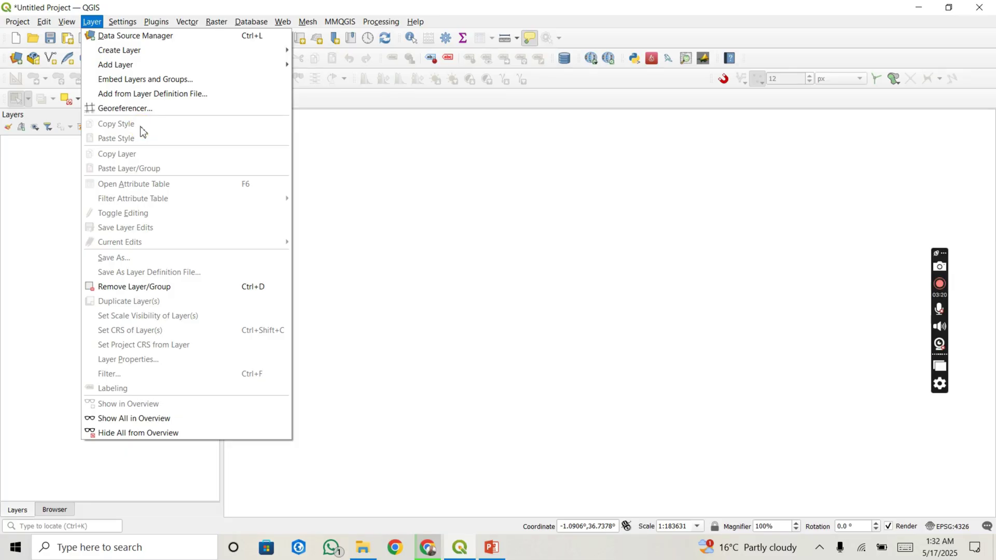
{"action": "left_click", "coordinate": [116, 20]}
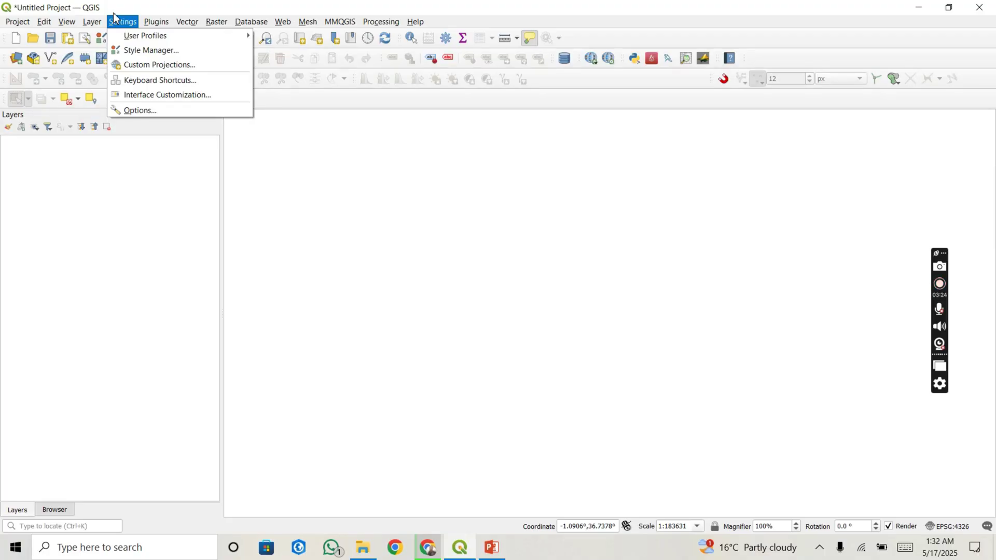
Step: Browse the Plugins, Vector, Raster and Database menus, returning to Raster
{"action": "left_click", "coordinate": [156, 22]}
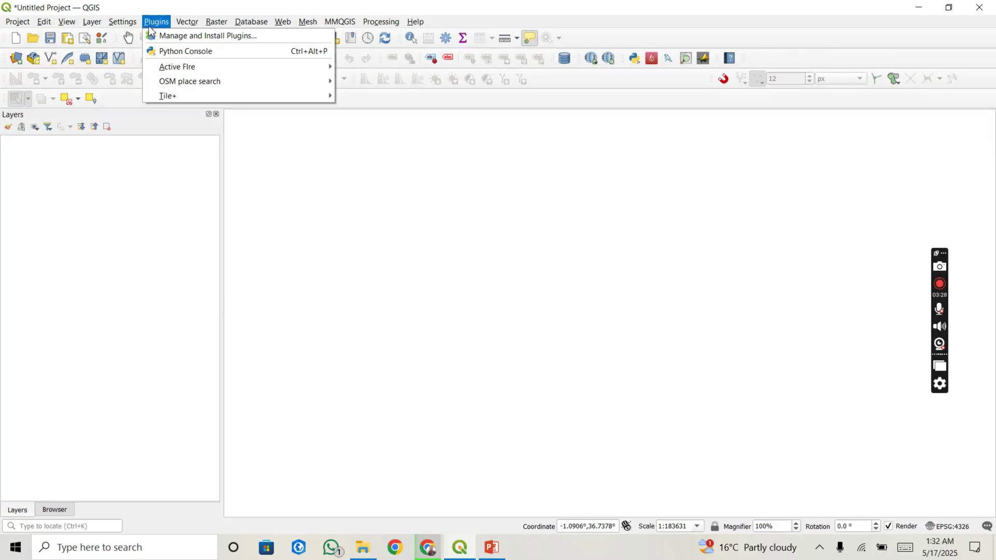
{"action": "left_click", "coordinate": [183, 23]}
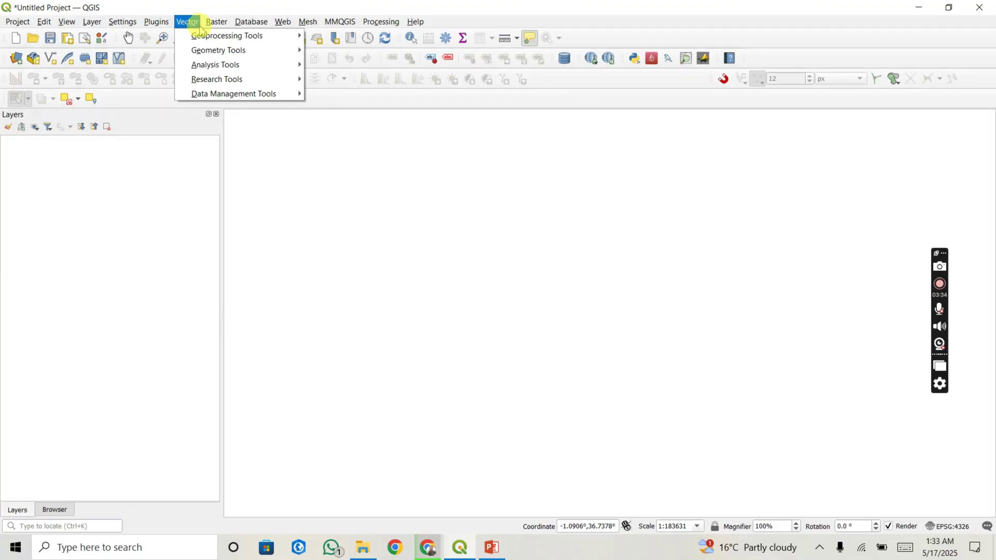
{"action": "left_click", "coordinate": [216, 23]}
{"action": "left_click", "coordinate": [240, 28]}
{"action": "left_click", "coordinate": [216, 22]}
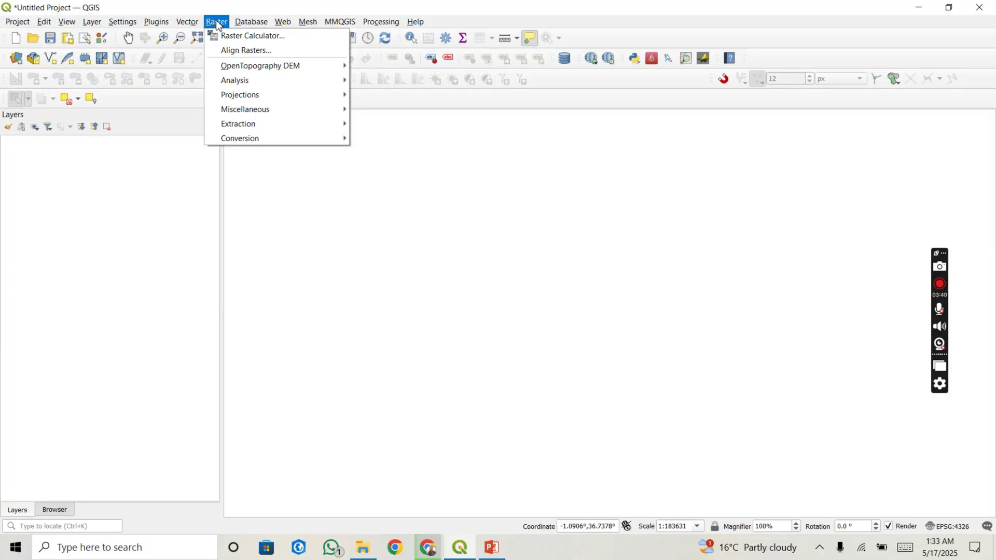
Step: Browse the Web, MMQGIS and Processing menus
{"action": "mouse_move", "coordinate": [240, 24]}
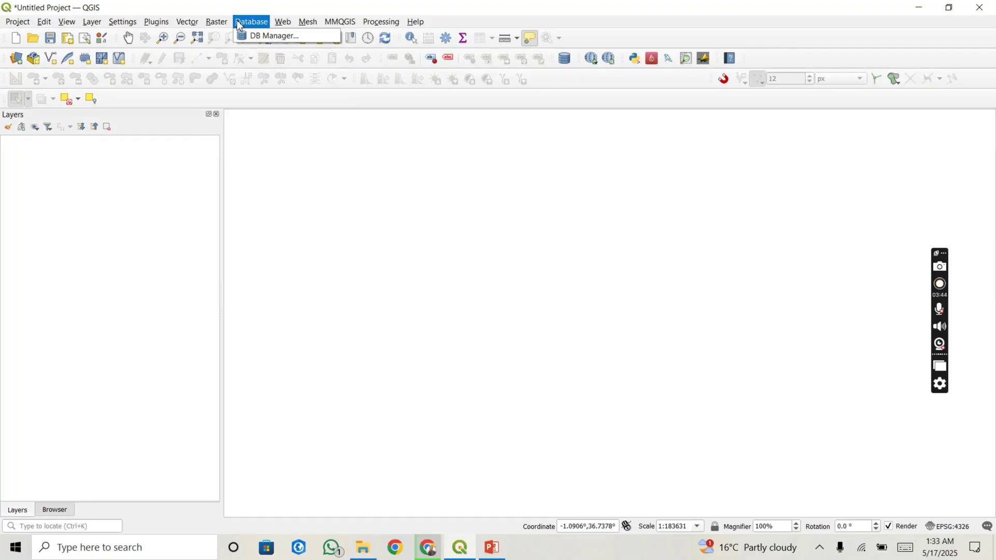
{"action": "mouse_move", "coordinate": [278, 24]}
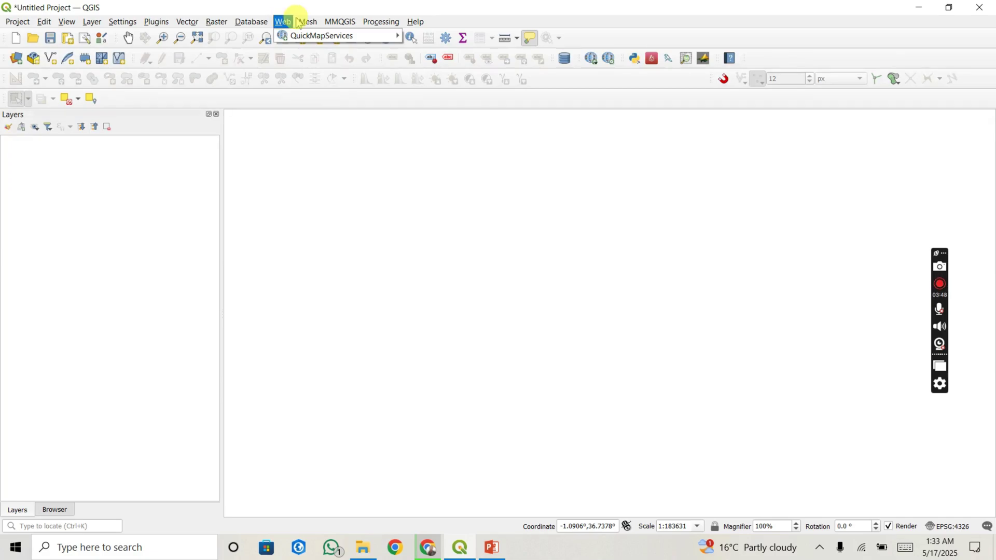
{"action": "left_click", "coordinate": [341, 21]}
{"action": "left_click", "coordinate": [380, 22]}
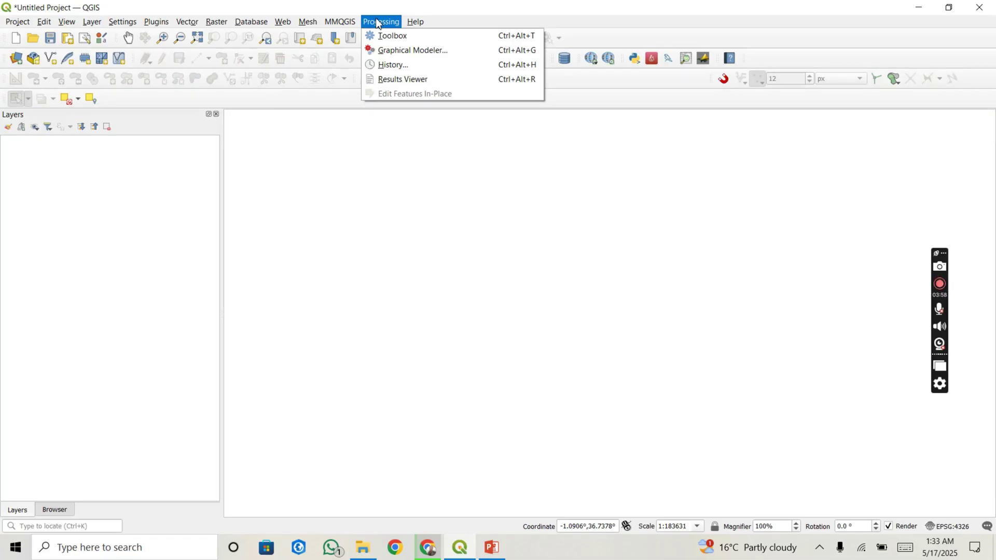
{"action": "left_click", "coordinate": [392, 36]}
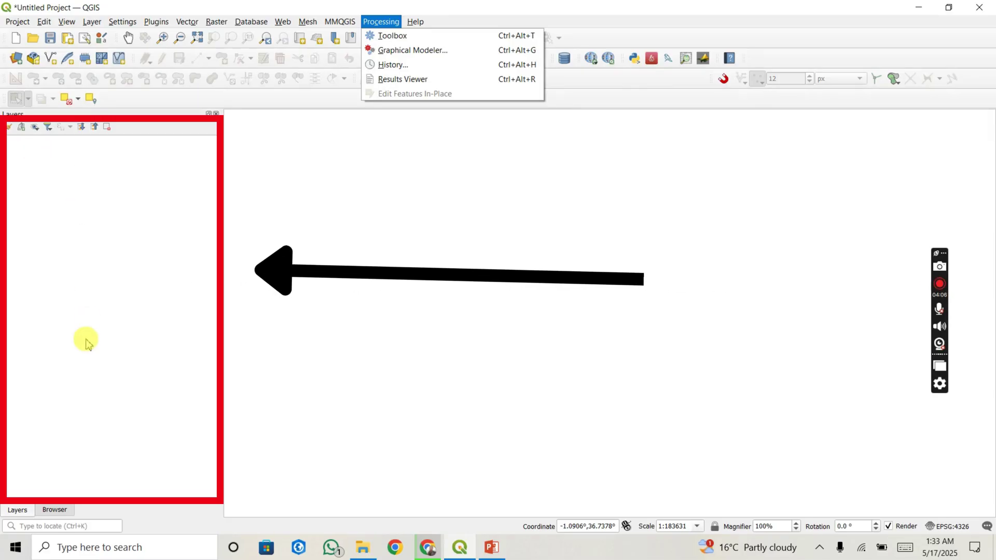
Step: Show the Browser panel, collapse the 'download' folder, and compare it with the Layers panel
{"action": "left_click", "coordinate": [54, 510]}
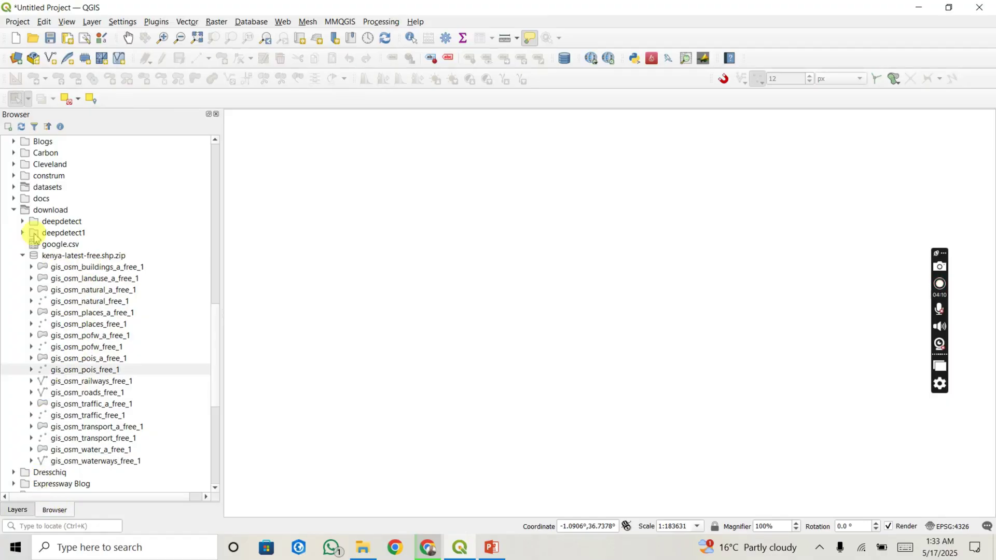
{"action": "left_click", "coordinate": [14, 210]}
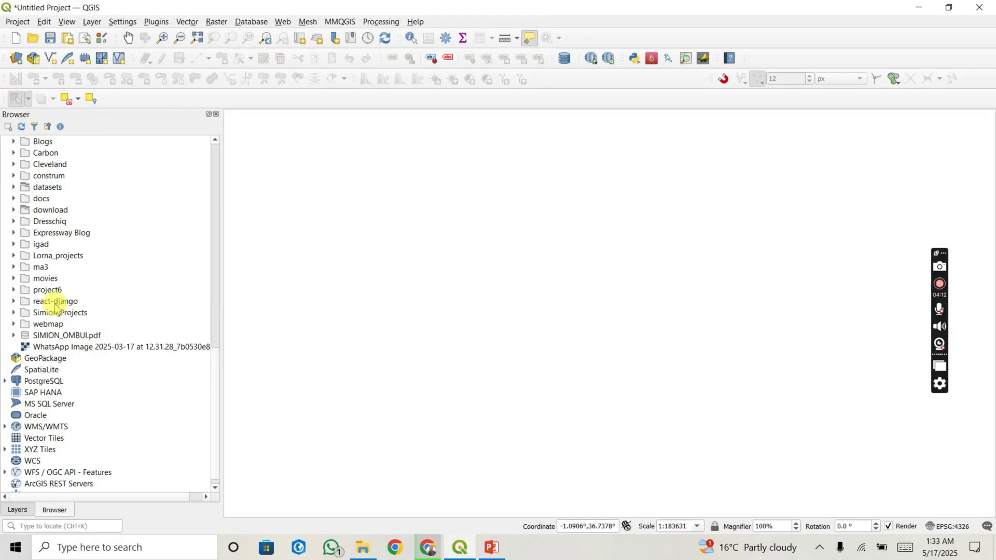
{"action": "left_click", "coordinate": [17, 510]}
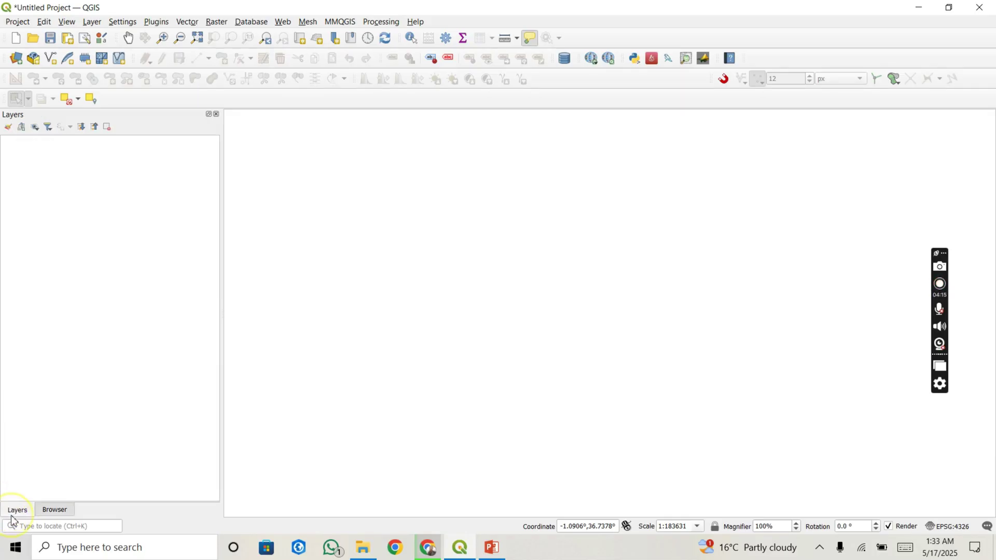
{"action": "left_click", "coordinate": [61, 510]}
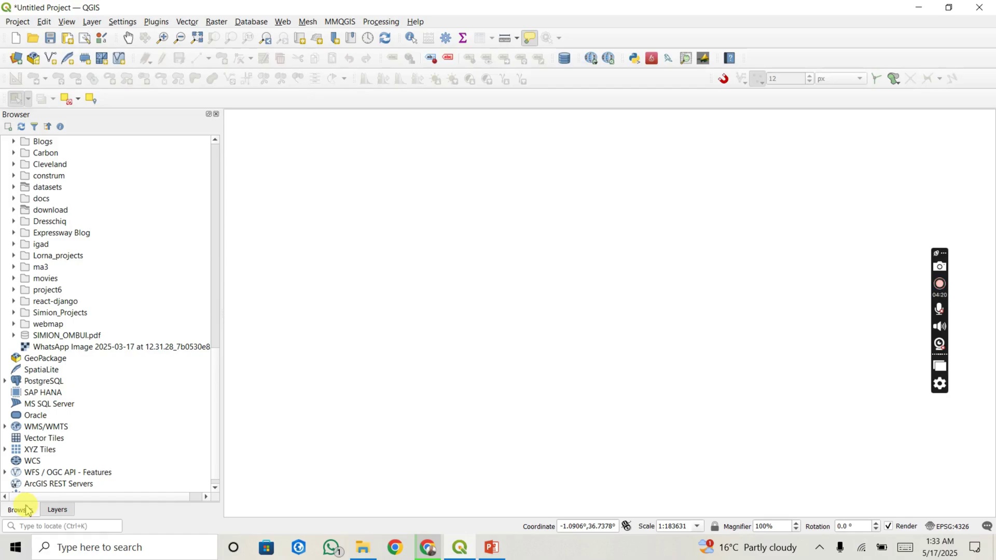
Step: Drag the Browser panel out of the dock and back, ending on the empty Layers panel
{"action": "left_click_drag", "start_coordinate": [27, 510], "coordinate": [73, 264]}
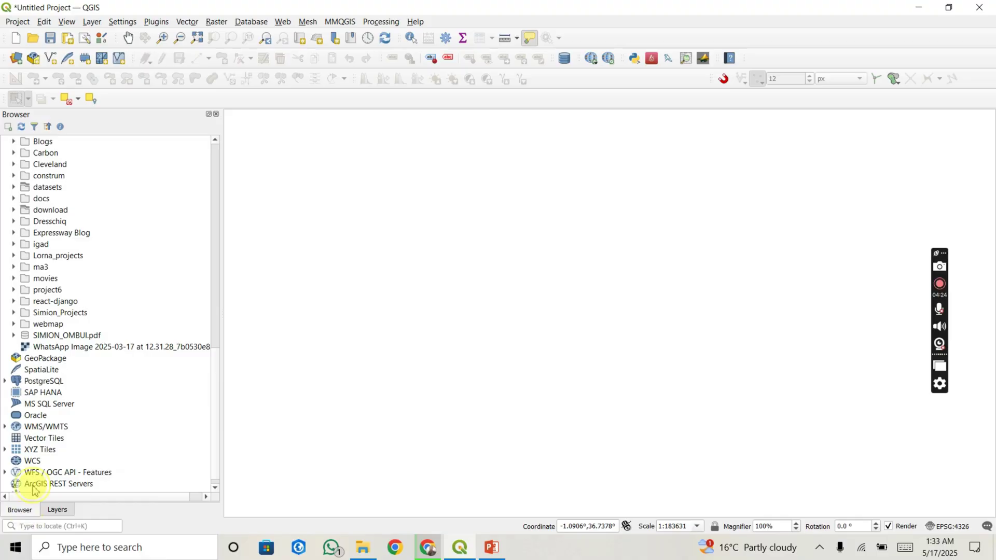
{"action": "left_click_drag", "start_coordinate": [34, 490], "coordinate": [63, 382]}
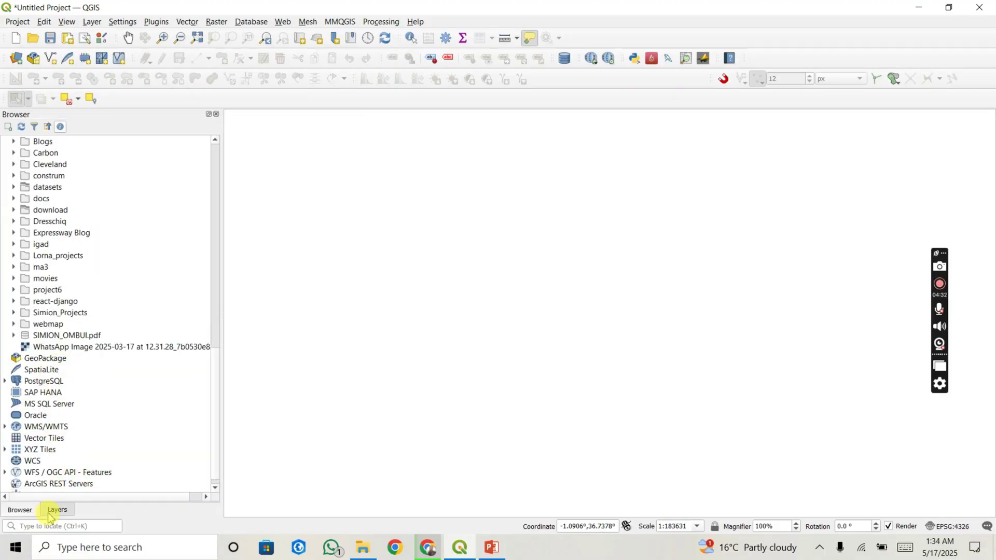
{"action": "left_click_drag", "start_coordinate": [49, 517], "coordinate": [24, 519]}
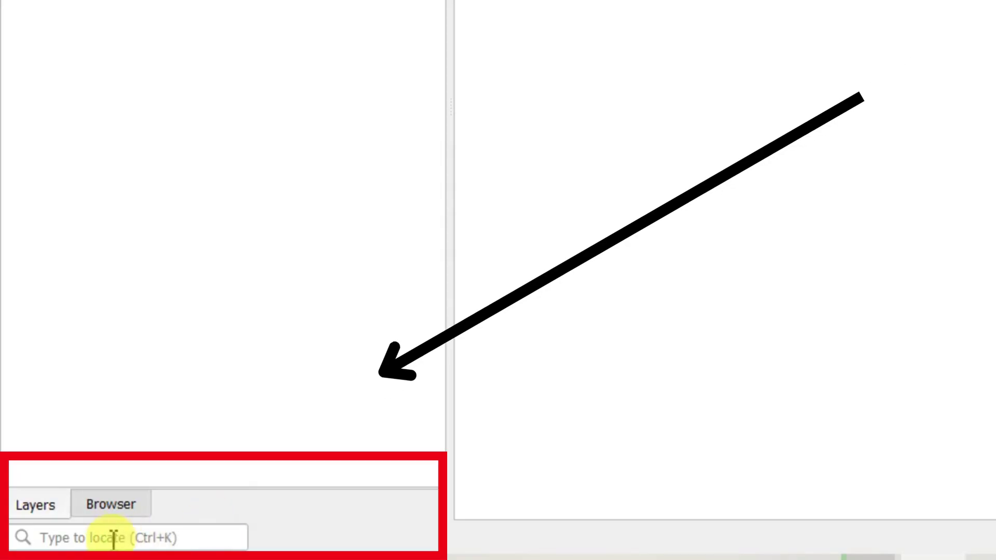
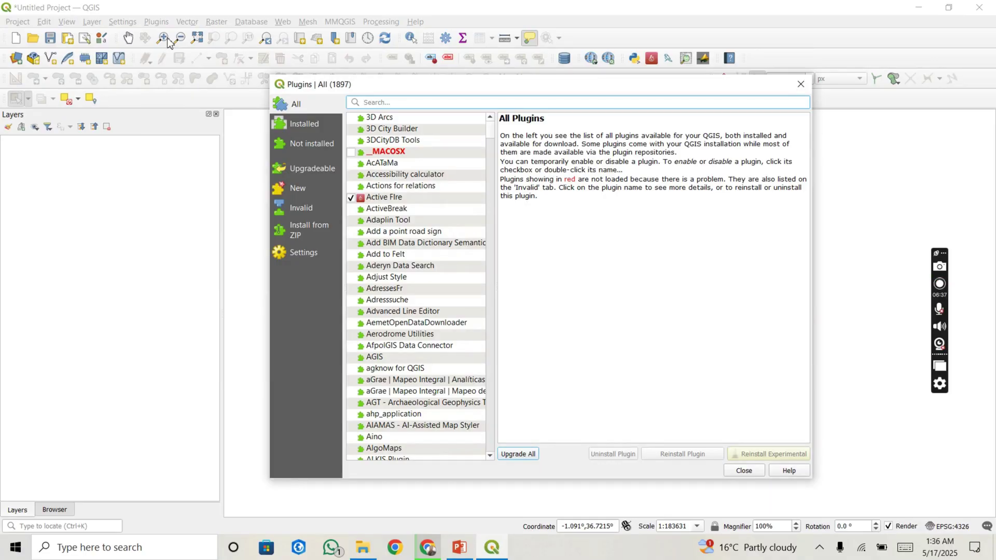
Step: Find QuickMapServices (installed 0.19.33) in the plugin manager, upgrade it, and close the manager
{"action": "scroll", "coordinate": [418, 291], "scroll_direction": "down", "scroll_amount": 5}
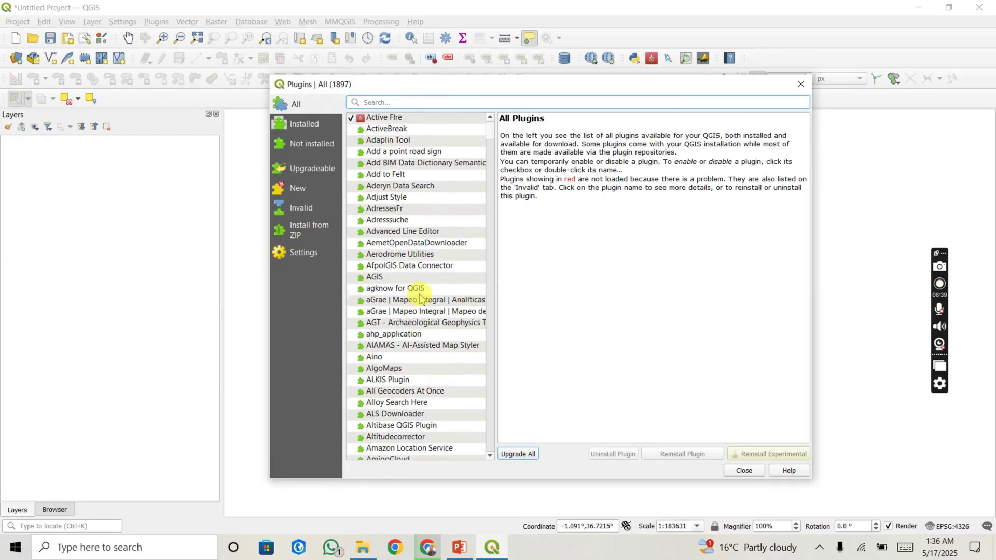
{"action": "scroll", "coordinate": [421, 299], "scroll_direction": "down", "scroll_amount": 9}
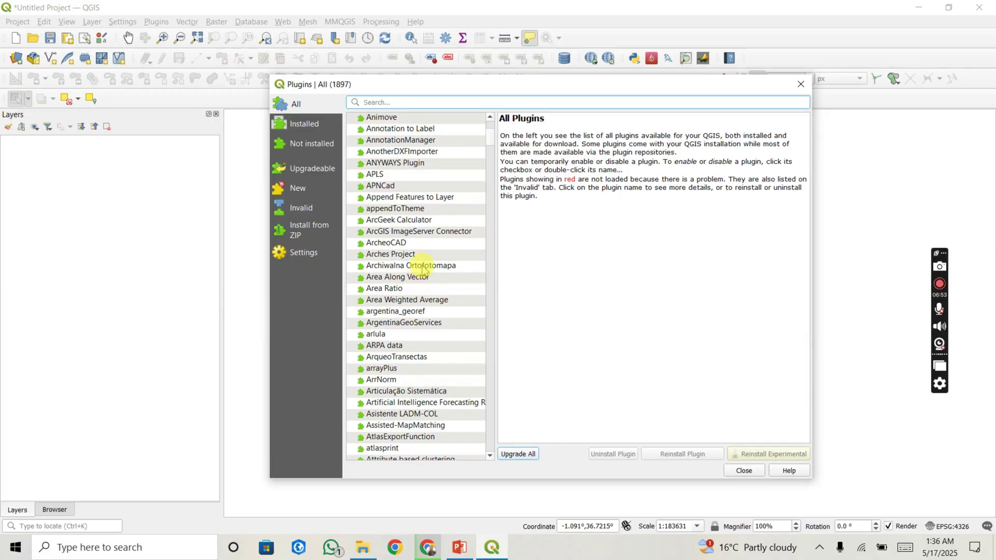
{"action": "type", "text": "c"}
{"action": "type", "text": "uickm"}
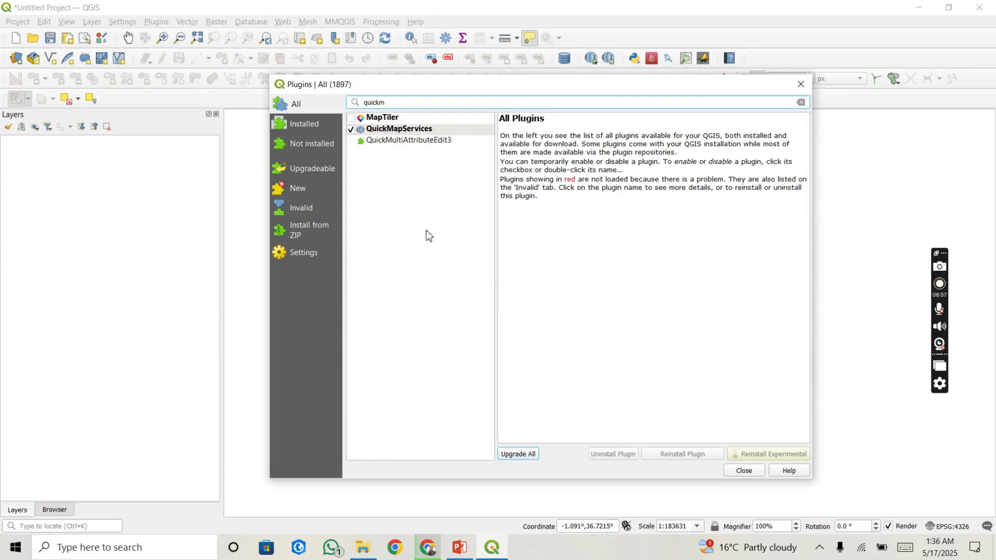
{"action": "left_click", "coordinate": [397, 118]}
{"action": "left_click", "coordinate": [408, 129]}
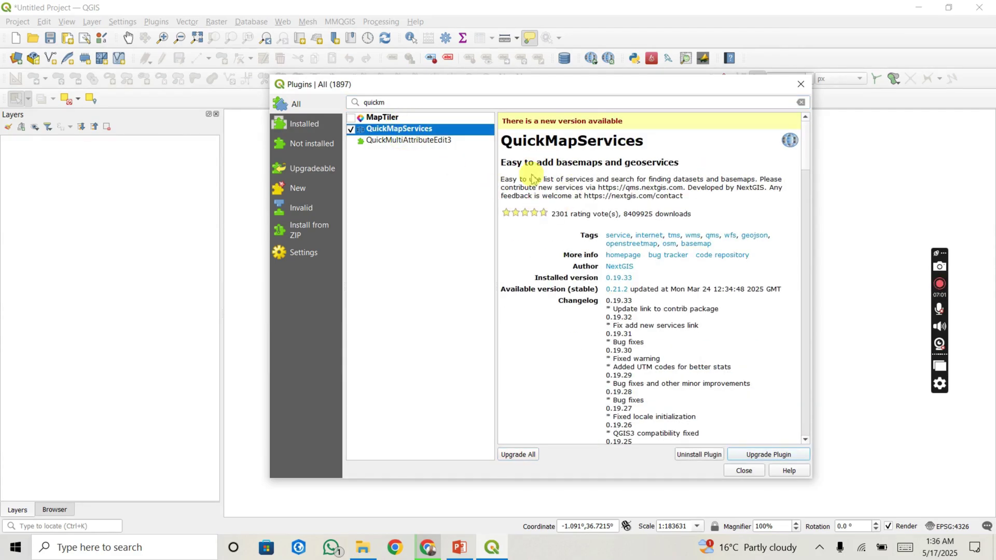
{"action": "left_click", "coordinate": [763, 456]}
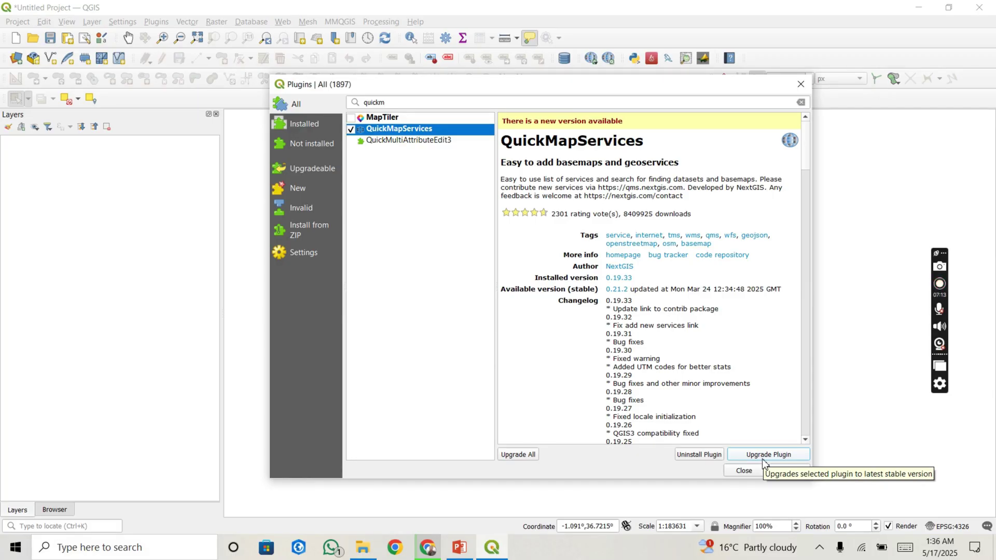
{"action": "left_click", "coordinate": [798, 89]}
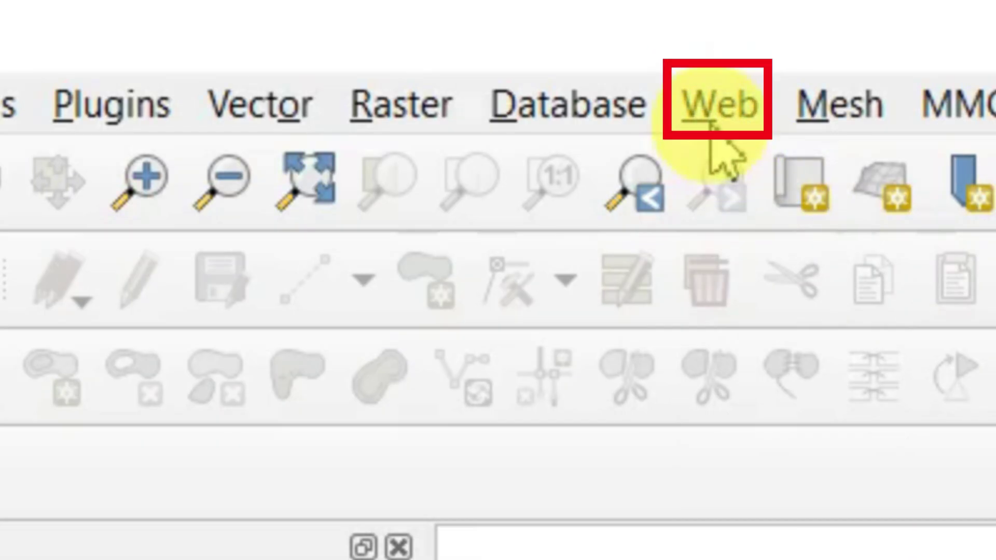
Step: Add the OSM Standard basemap from Web > QuickMapServices > OSM
{"action": "left_click", "coordinate": [721, 112]}
{"action": "mouse_move", "coordinate": [841, 176]}
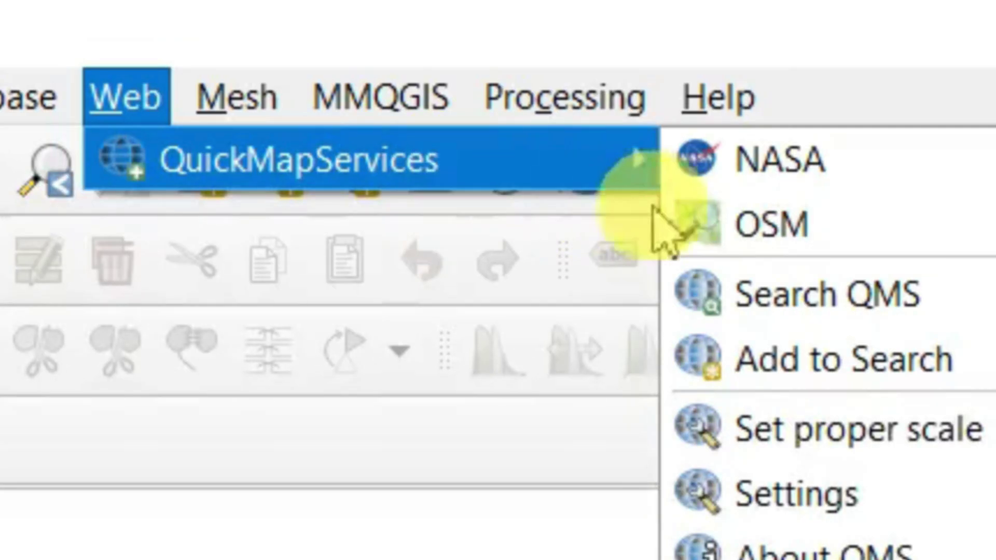
{"action": "mouse_move", "coordinate": [767, 226]}
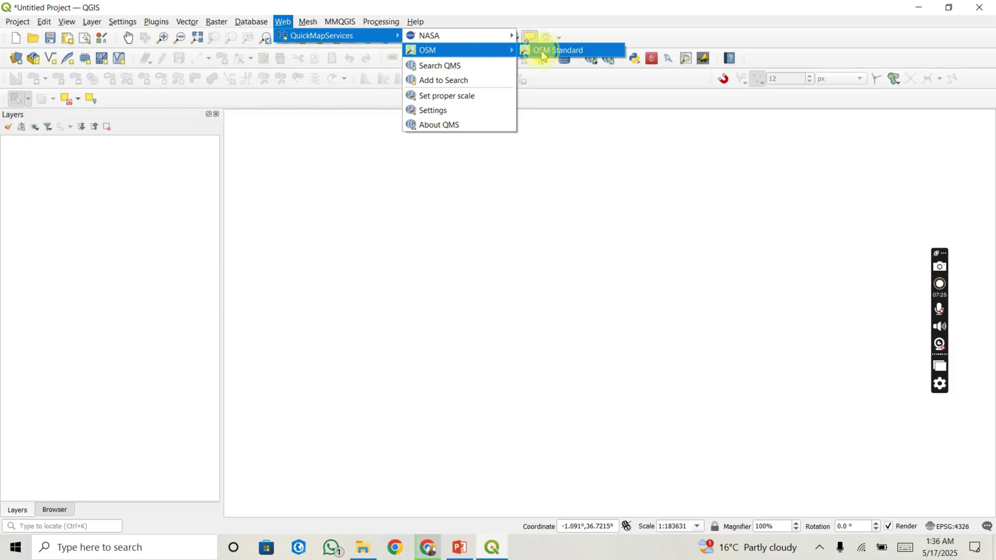
{"action": "left_click", "coordinate": [543, 52]}
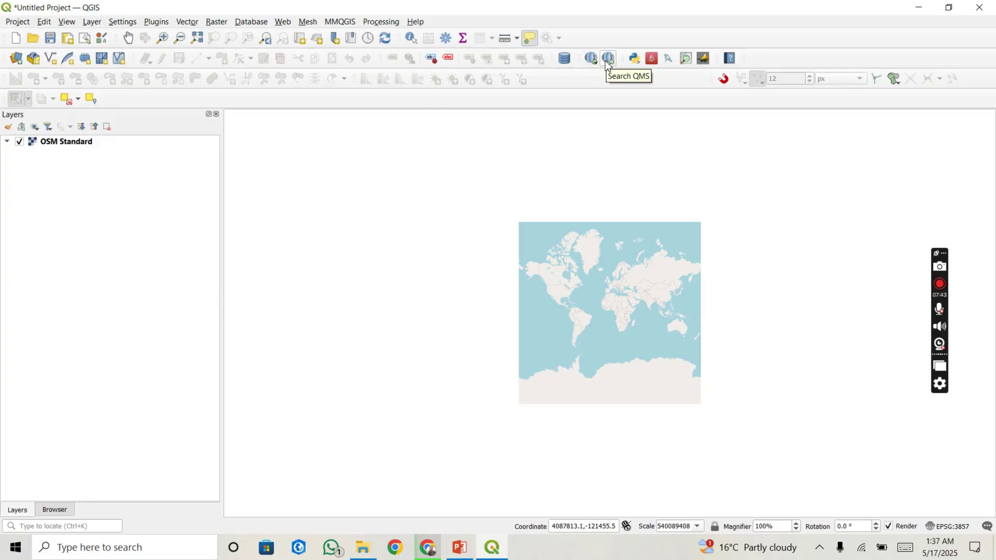
Step: Add the Google Satellite basemap through Search QMS and hide OSM Standard
{"action": "left_click", "coordinate": [609, 59]}
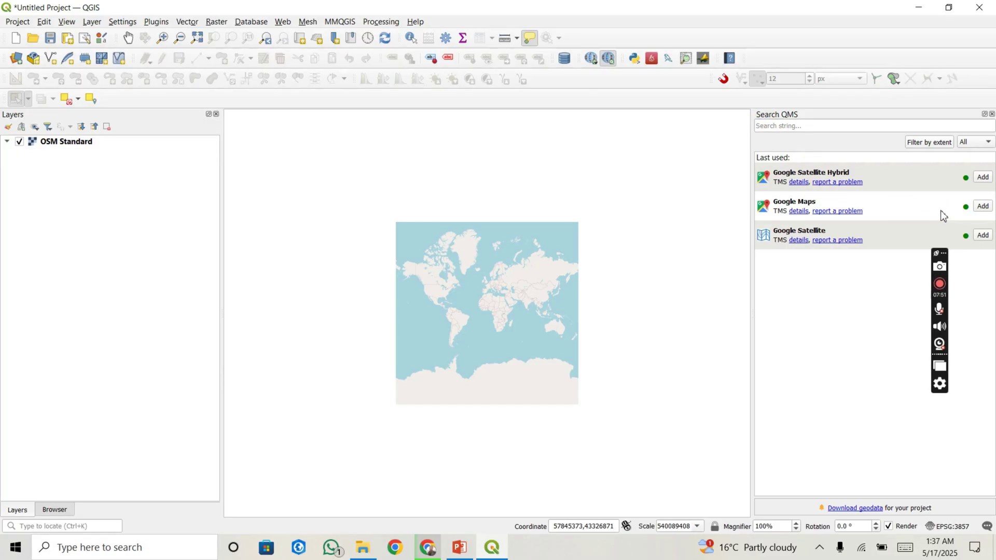
{"action": "left_click", "coordinate": [980, 236]}
{"action": "left_click", "coordinate": [984, 236]}
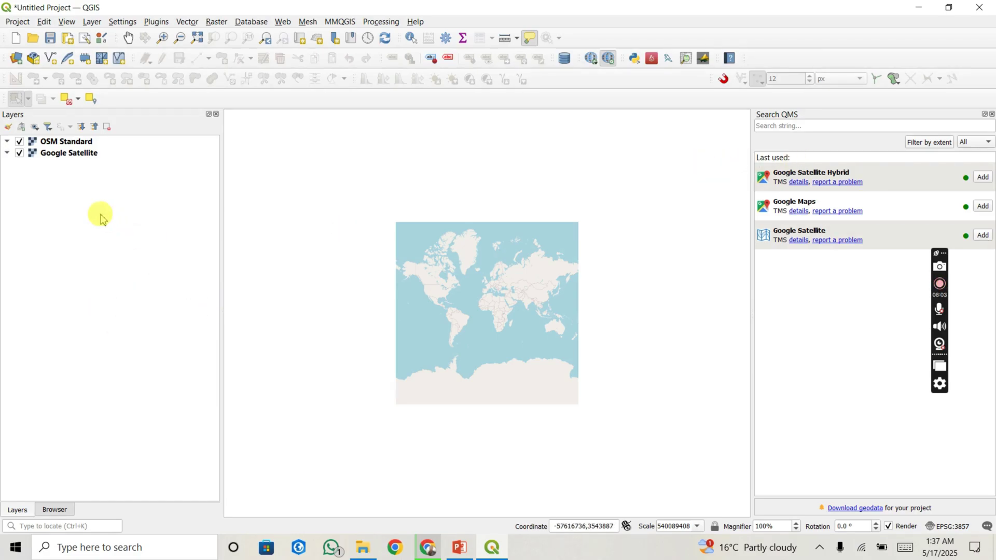
{"action": "left_click", "coordinate": [20, 143]}
{"action": "left_click", "coordinate": [19, 142]}
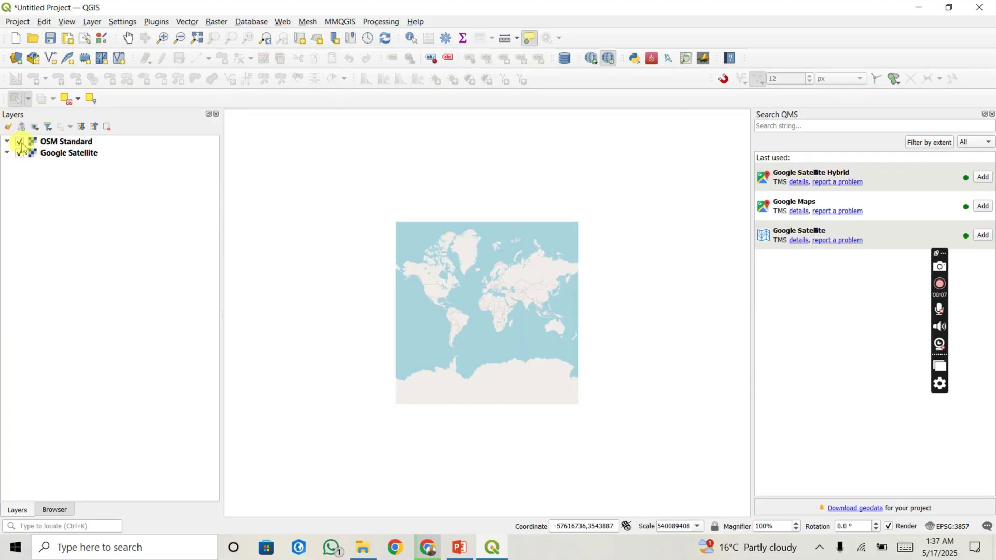
{"action": "left_click", "coordinate": [20, 142]}
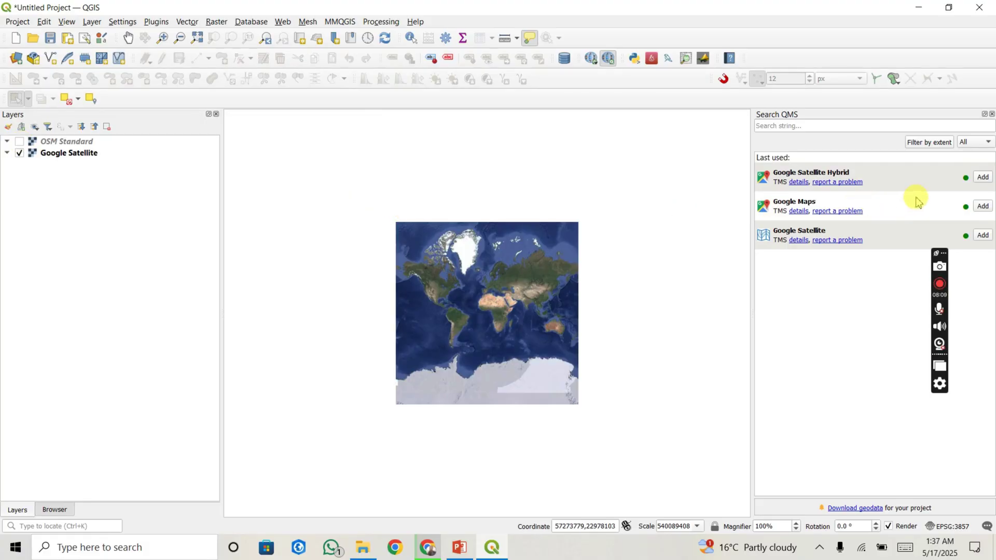
Step: Add the Google Maps basemap, keeping Google Satellite imagery visible on top
{"action": "left_click", "coordinate": [983, 206]}
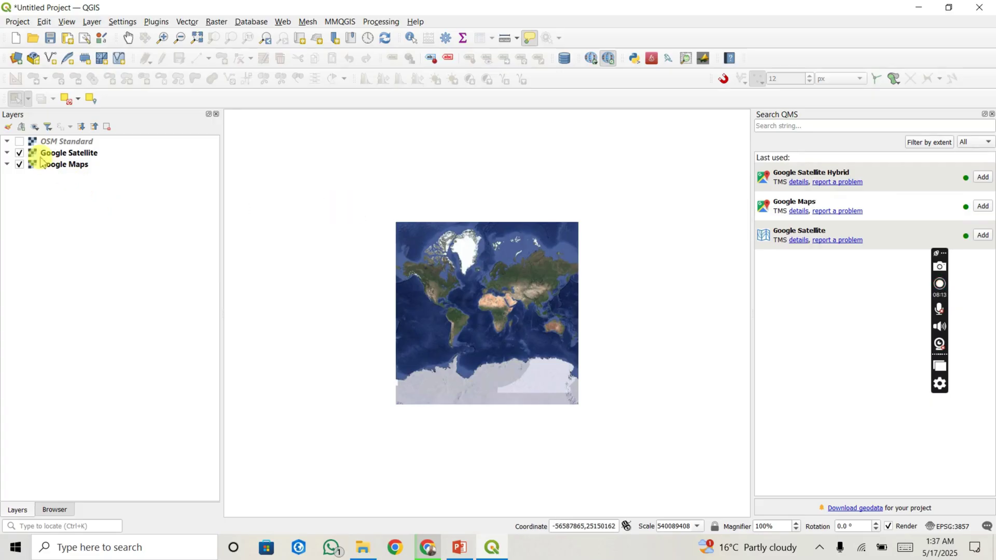
{"action": "left_click", "coordinate": [19, 153]}
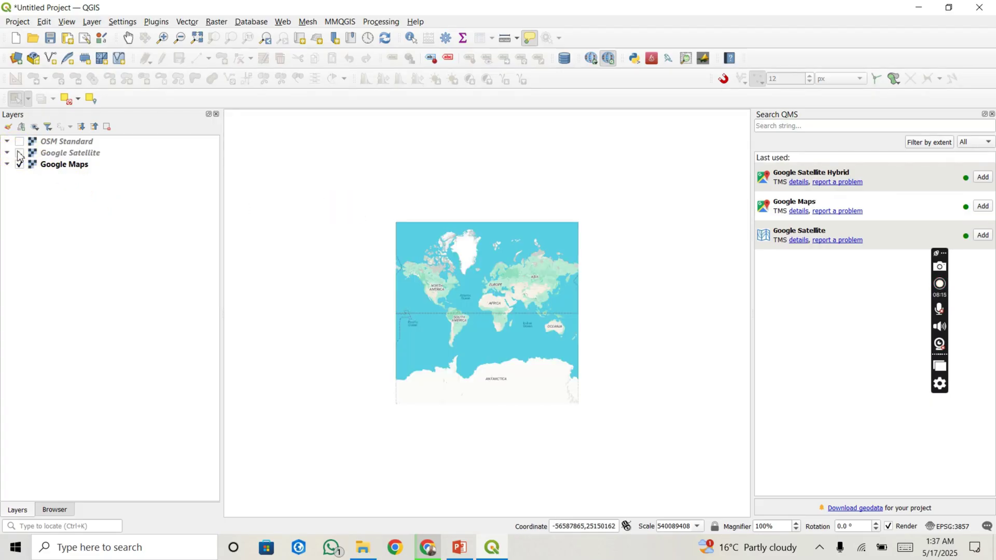
{"action": "left_click", "coordinate": [19, 153]}
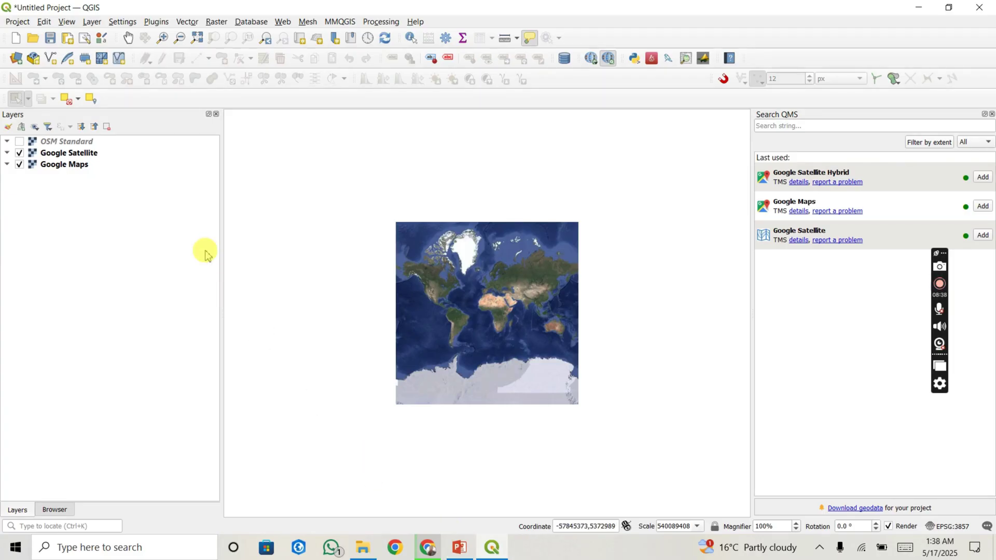
Step: Choose Layer > Add Layer > Add Vector Layer to reach the Data Source Manager
{"action": "left_click", "coordinate": [93, 22]}
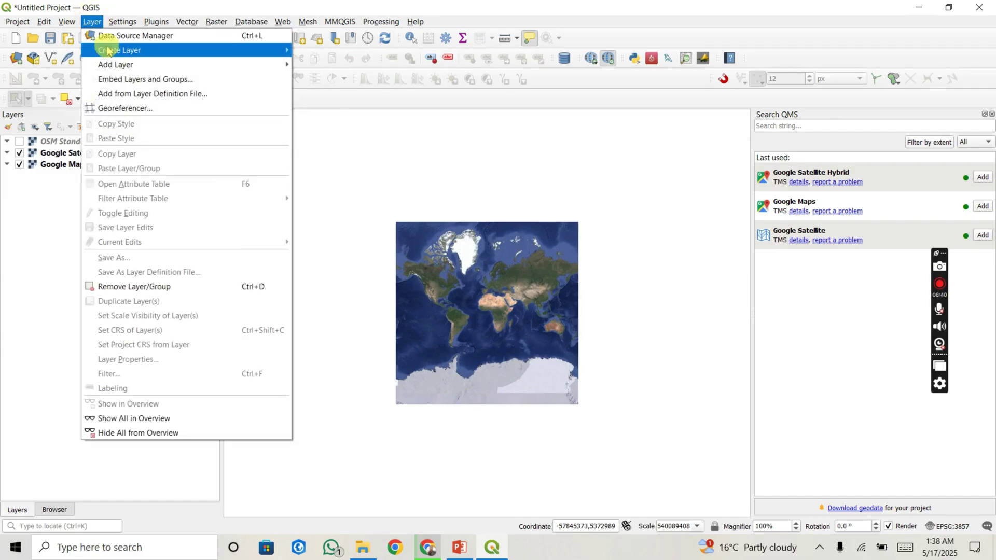
{"action": "mouse_move", "coordinate": [117, 65]}
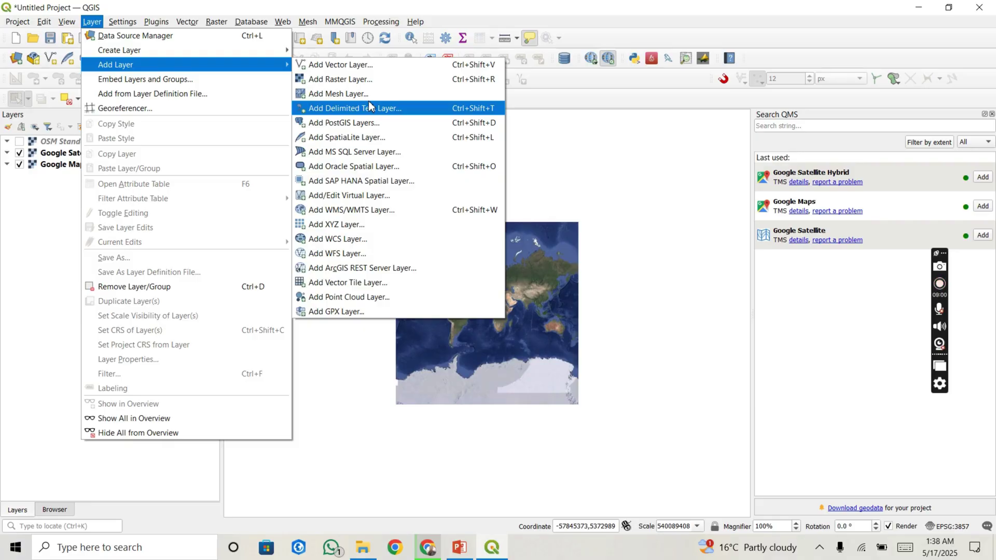
{"action": "left_click", "coordinate": [365, 66]}
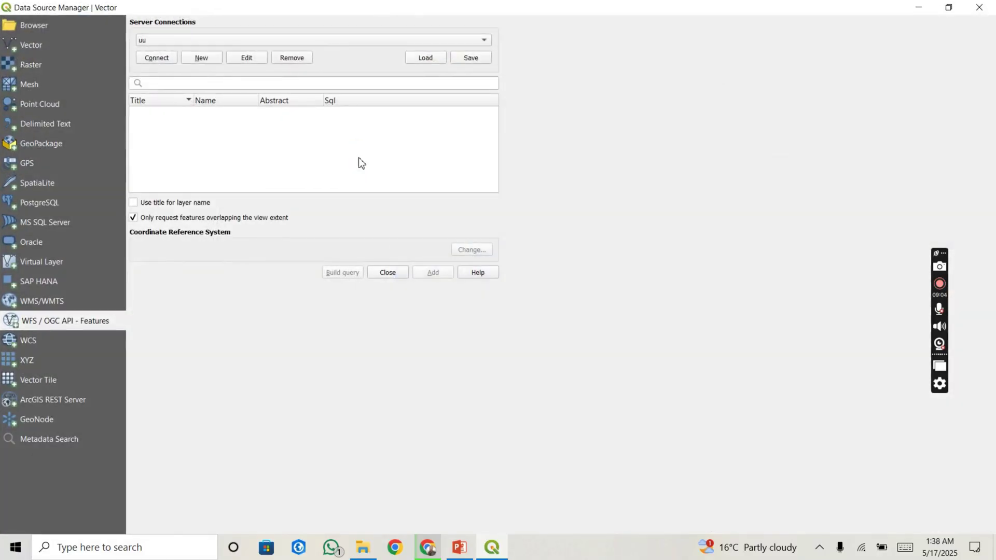
Step: On the Vector source page, browse for a dataset file, reviewing the file type filter list
{"action": "left_click", "coordinate": [439, 205]}
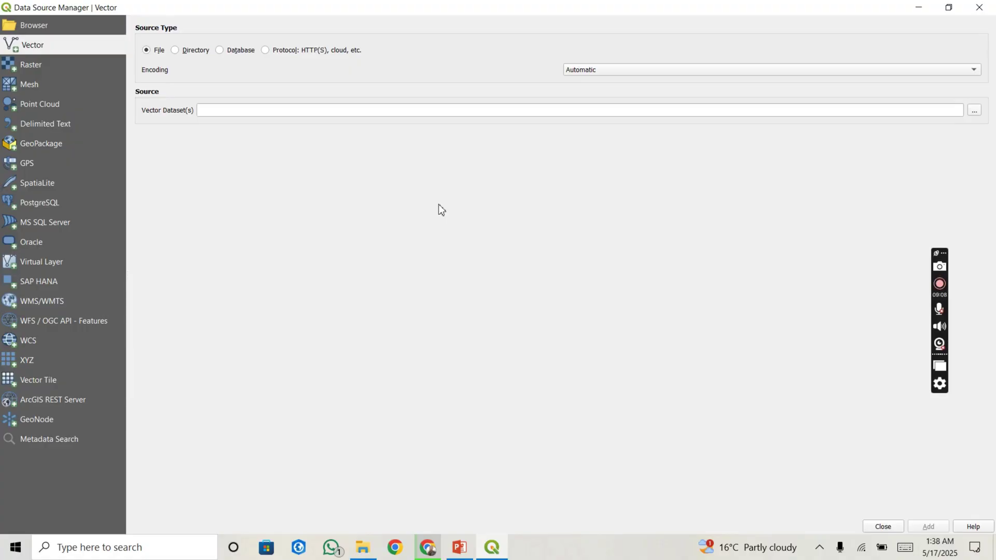
{"action": "left_click", "coordinate": [973, 112]}
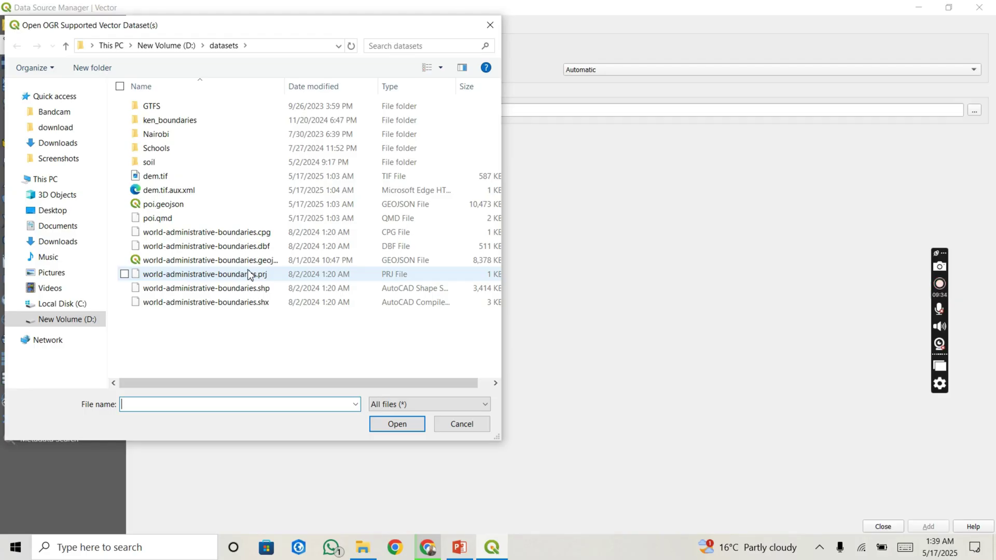
{"action": "left_click", "coordinate": [385, 405]}
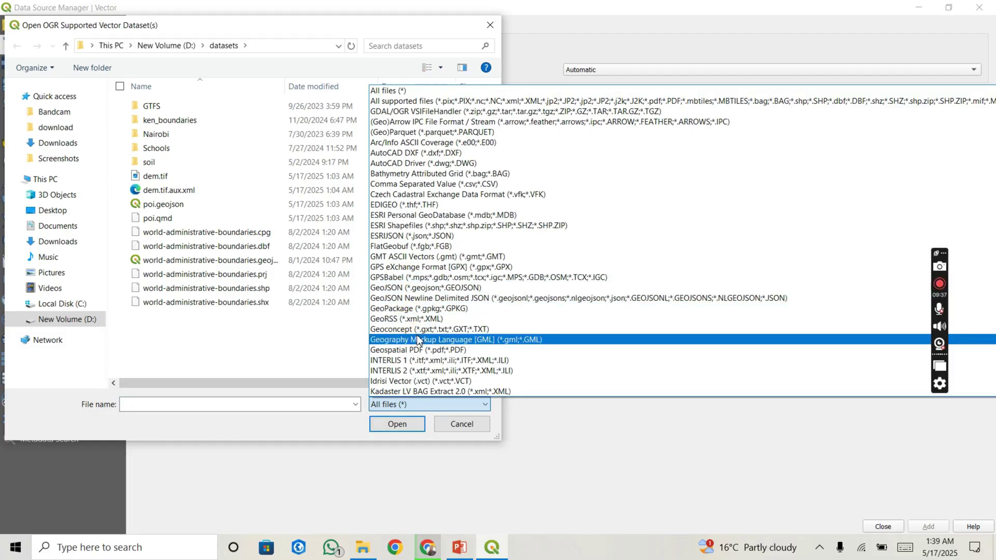
{"action": "scroll", "coordinate": [419, 340], "scroll_direction": "down", "scroll_amount": 1}
{"action": "scroll", "coordinate": [418, 339], "scroll_direction": "up", "scroll_amount": 1}
{"action": "scroll", "coordinate": [418, 339], "scroll_direction": "down", "scroll_amount": 1}
{"action": "scroll", "coordinate": [418, 340], "scroll_direction": "up", "scroll_amount": 1}
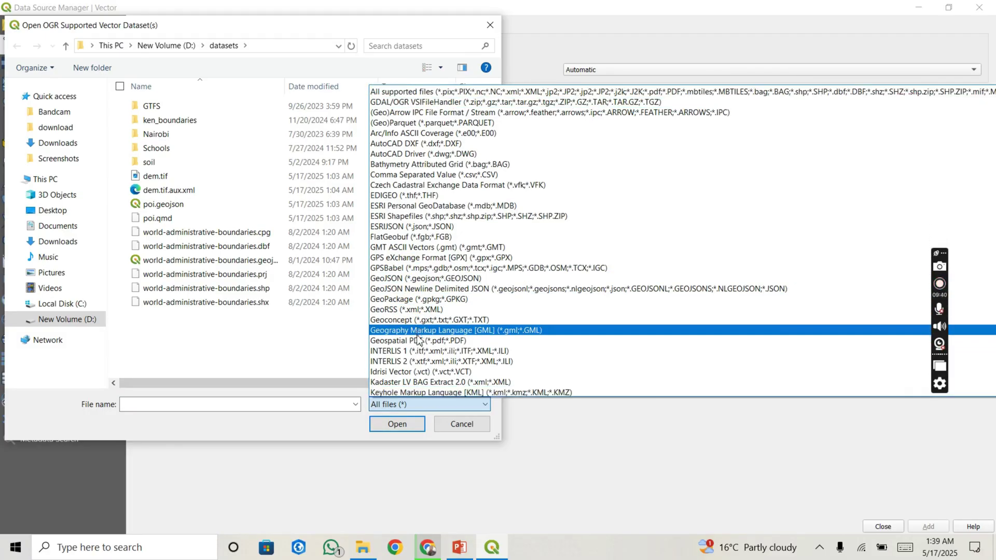
{"action": "scroll", "coordinate": [418, 340], "scroll_direction": "down", "scroll_amount": 1}
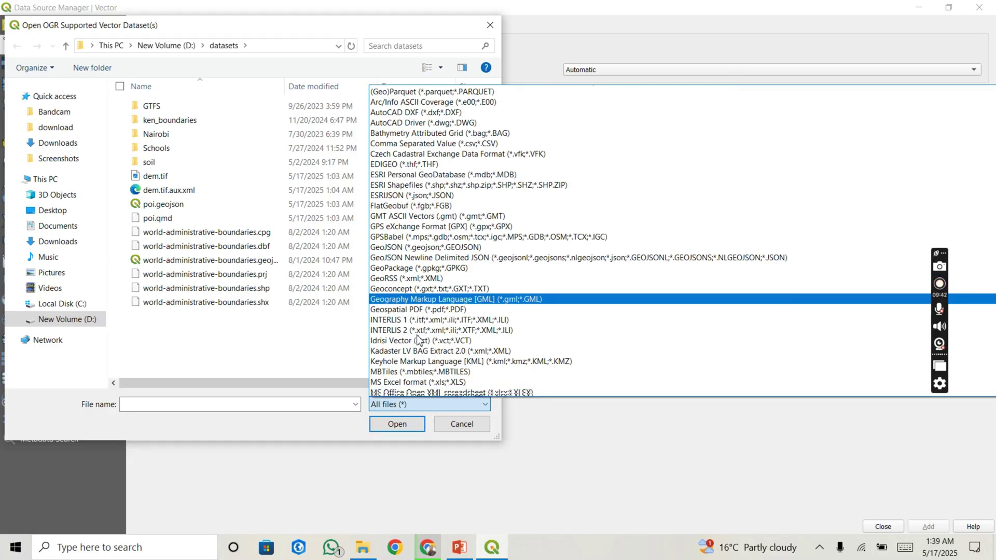
{"action": "scroll", "coordinate": [418, 340], "scroll_direction": "down", "scroll_amount": 2}
{"action": "scroll", "coordinate": [418, 340], "scroll_direction": "down", "scroll_amount": 1}
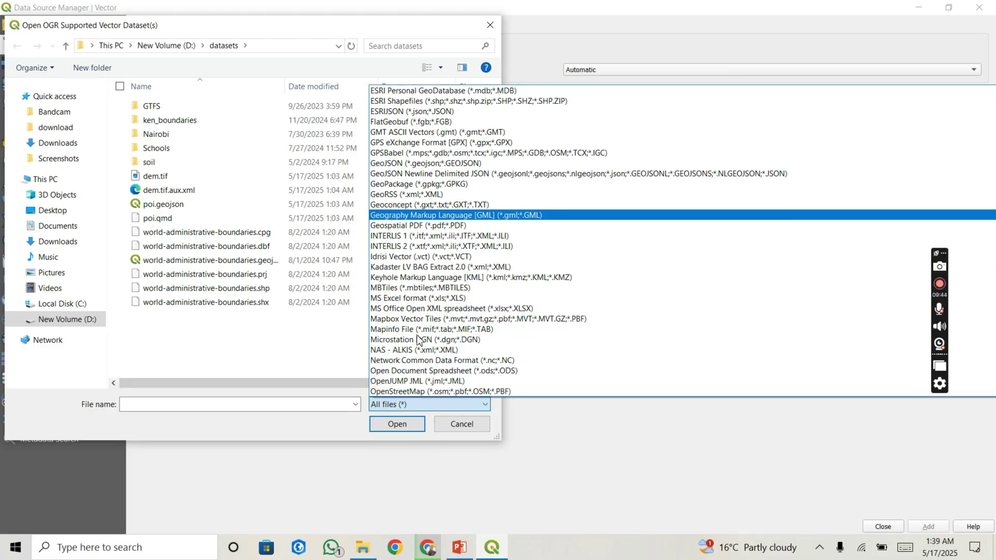
{"action": "scroll", "coordinate": [419, 340], "scroll_direction": "down", "scroll_amount": 1}
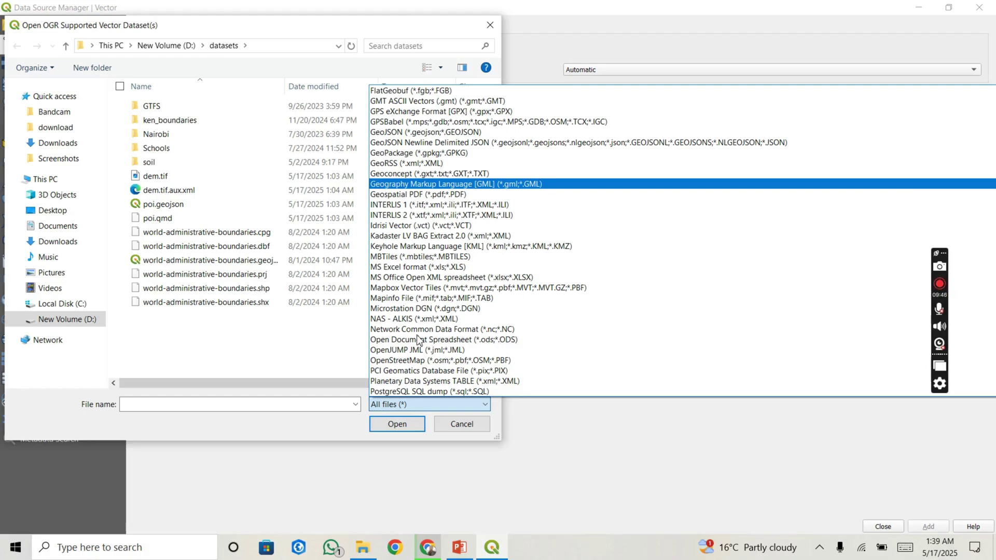
{"action": "left_click", "coordinate": [313, 338]}
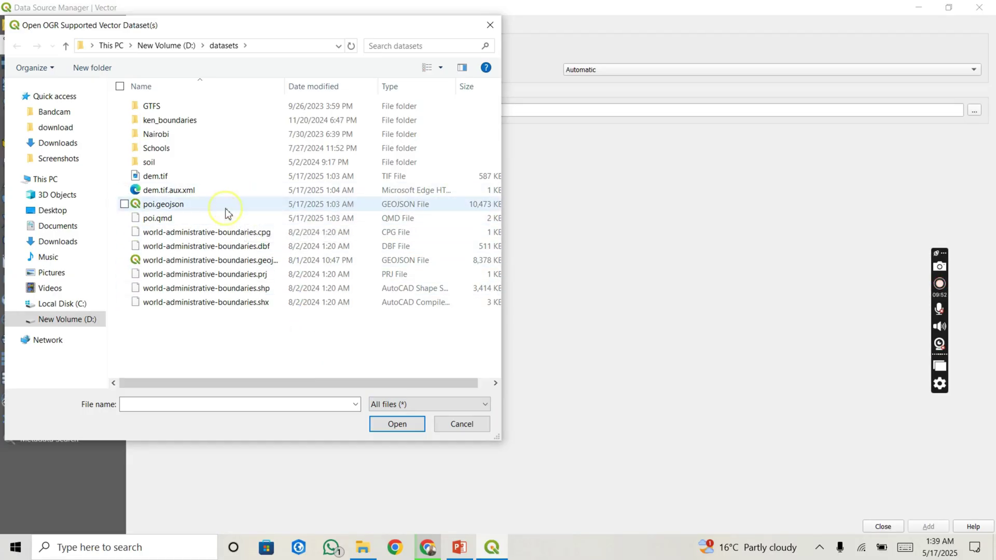
Step: Select D:\datasets\poi.geojson as the source and add it as a layer
{"action": "left_click", "coordinate": [197, 207]}
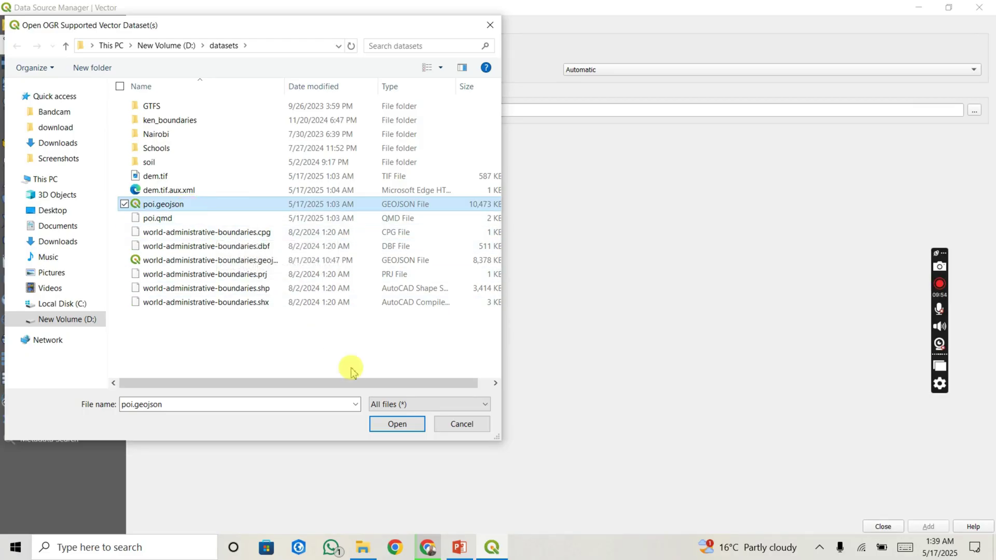
{"action": "left_click", "coordinate": [396, 429]}
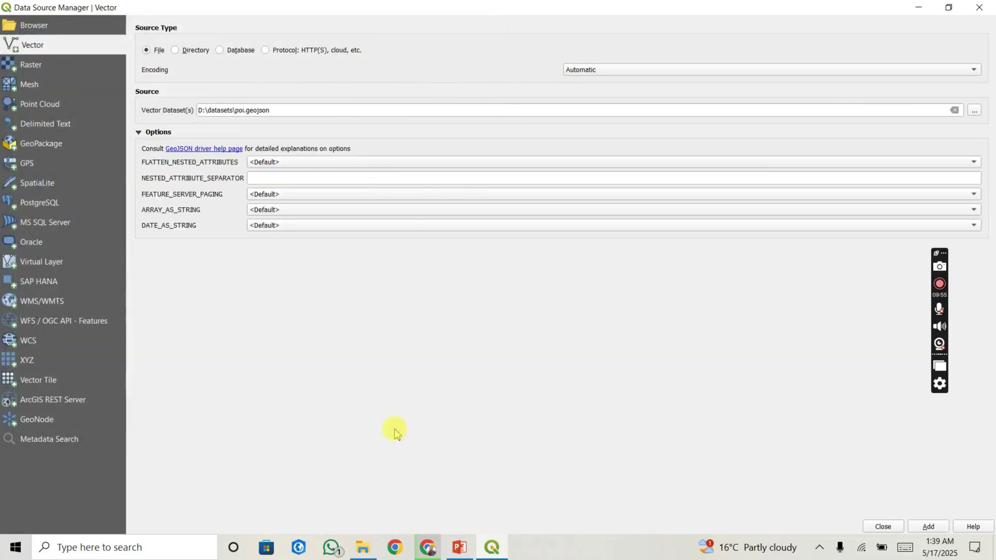
{"action": "left_click", "coordinate": [918, 529]}
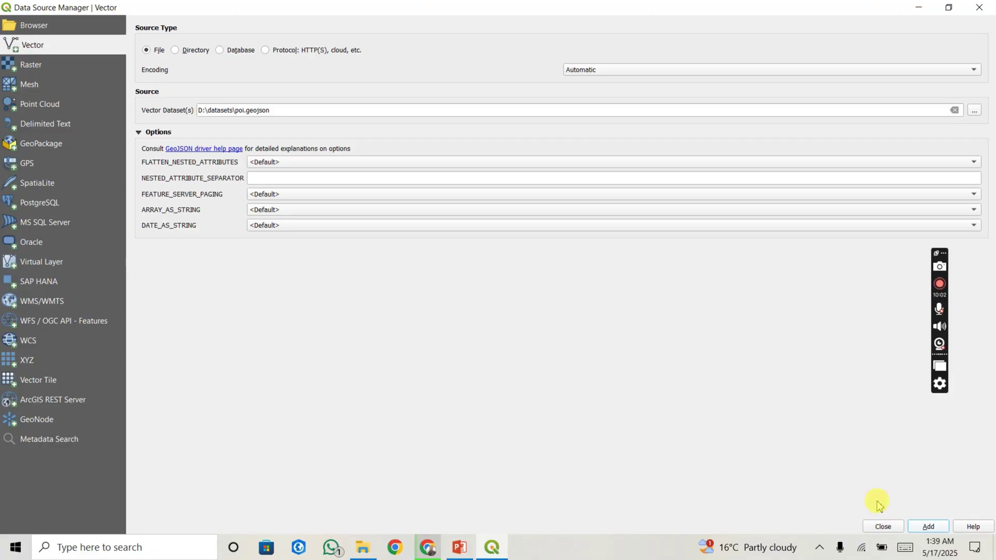
Step: Close the Data Source Manager and zoom to the poi layer's extent, fine-tuning with the wheel
{"action": "left_click", "coordinate": [889, 526]}
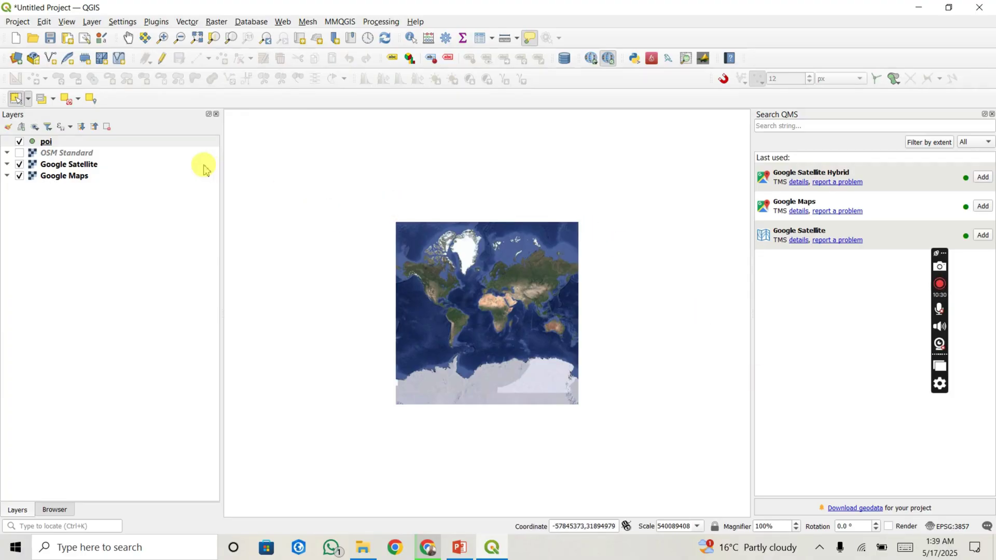
{"action": "left_click", "coordinate": [181, 145]}
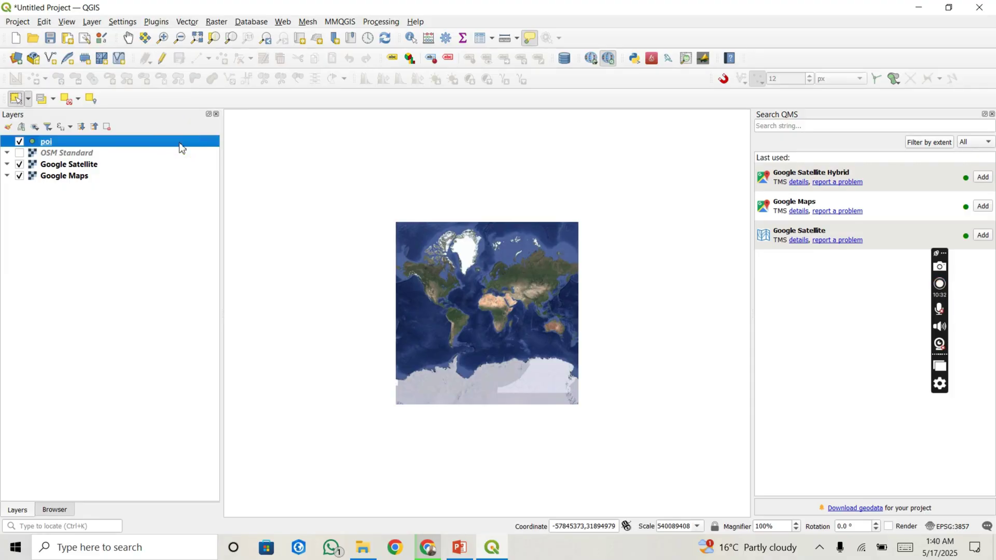
{"action": "right_click", "coordinate": [181, 148]}
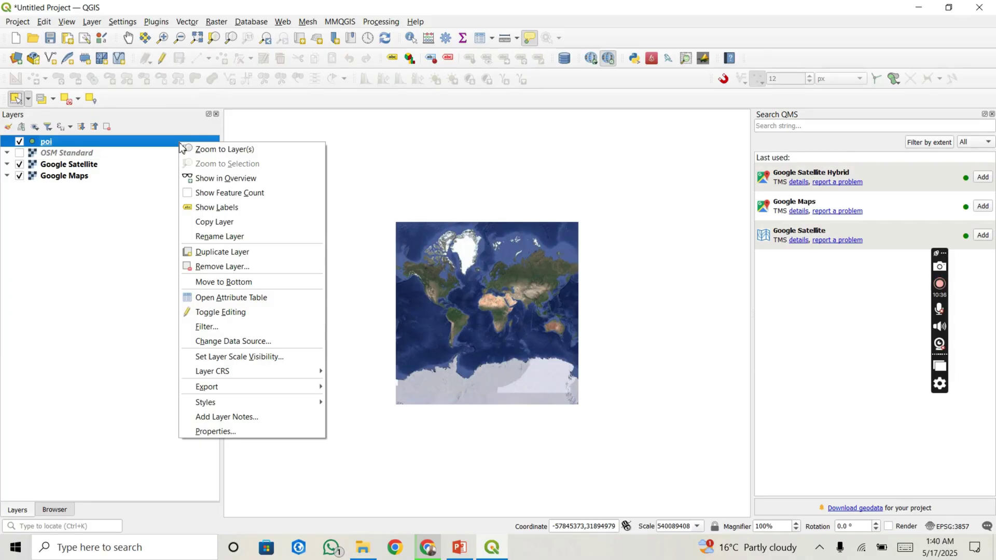
{"action": "left_click", "coordinate": [213, 149]}
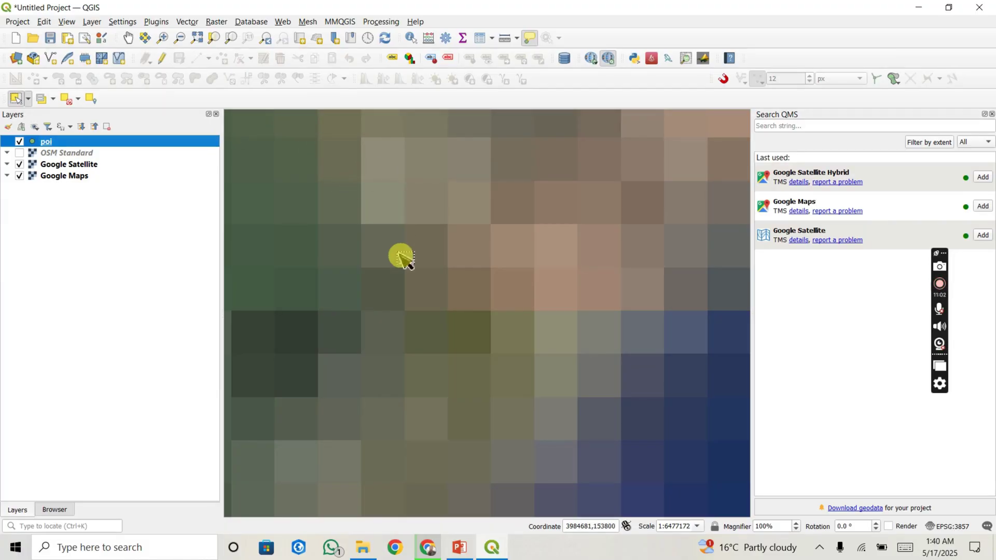
{"action": "scroll", "coordinate": [404, 257], "scroll_direction": "down", "scroll_amount": 1}
{"action": "scroll", "coordinate": [405, 256], "scroll_direction": "up", "scroll_amount": 1}
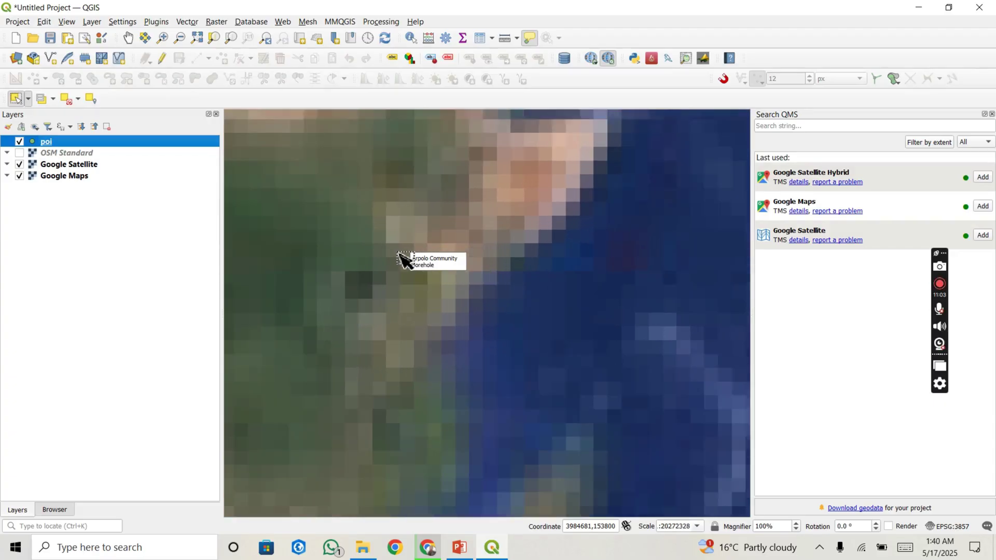
{"action": "scroll", "coordinate": [405, 257], "scroll_direction": "up", "scroll_amount": 1}
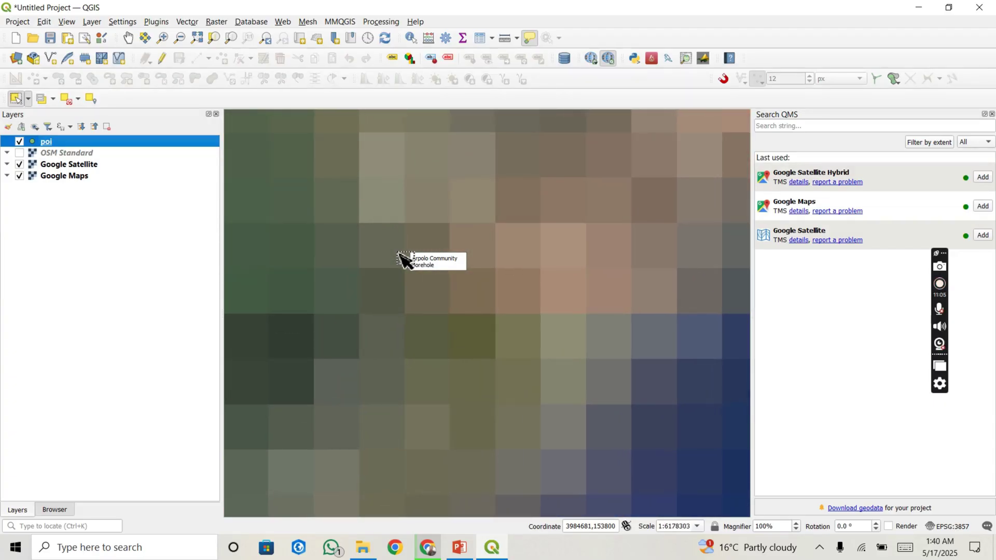
Step: Uncheck Google Satellite and Google Maps, then check OSM Standard in the Layers panel
{"action": "left_click", "coordinate": [20, 165]}
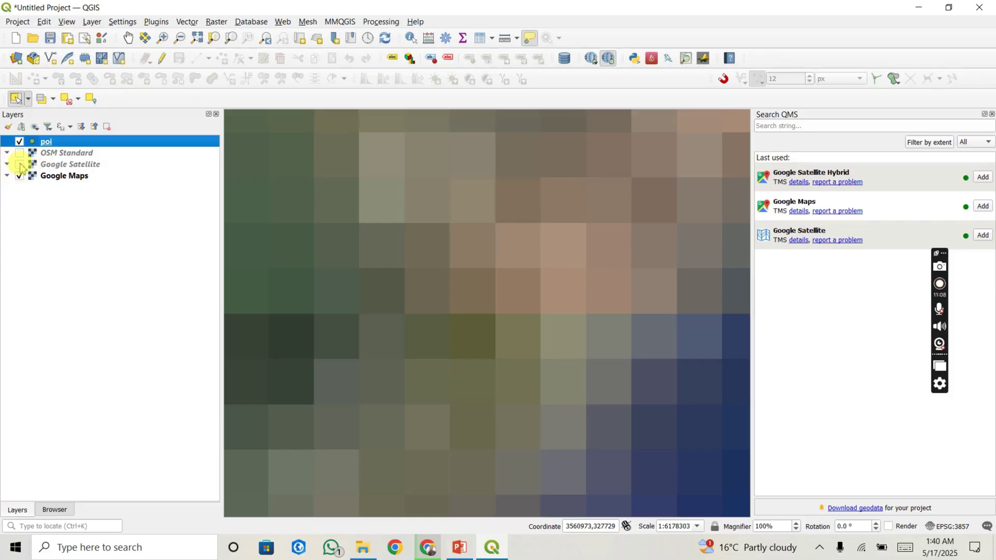
{"action": "left_click", "coordinate": [19, 177]}
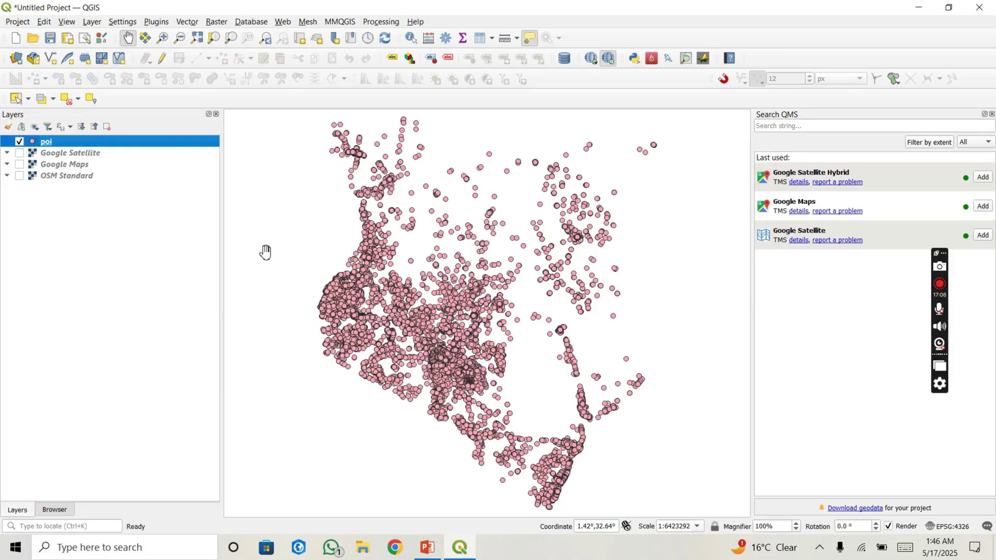
{"action": "left_click", "coordinate": [20, 176]}
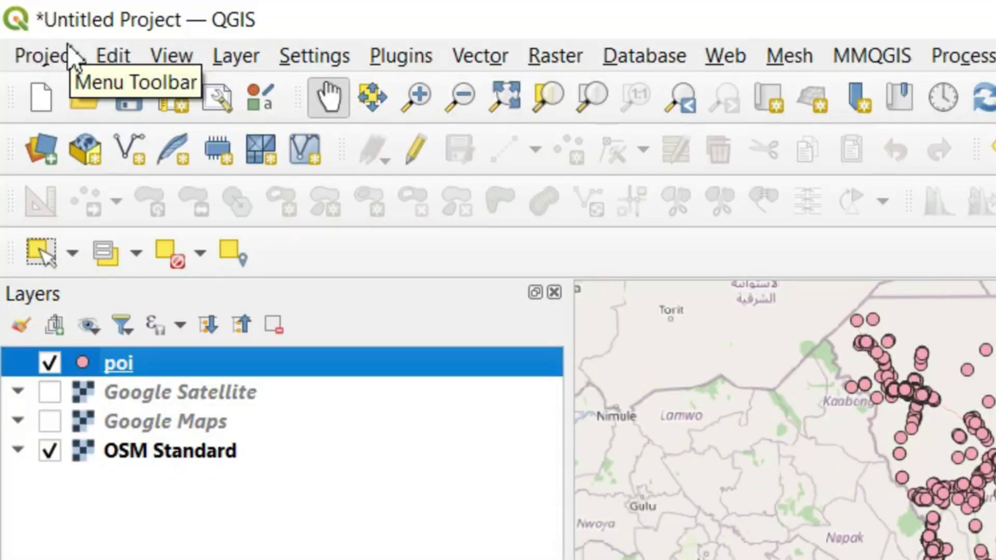
Step: Save the project as 'project' in D:\download via Project > Save As
{"action": "left_click", "coordinate": [16, 21]}
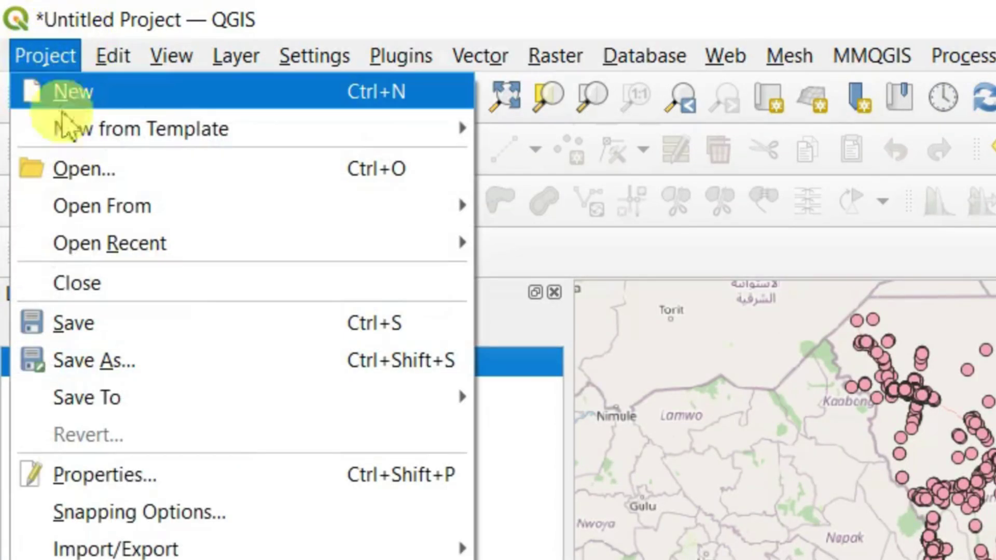
{"action": "left_click", "coordinate": [155, 368]}
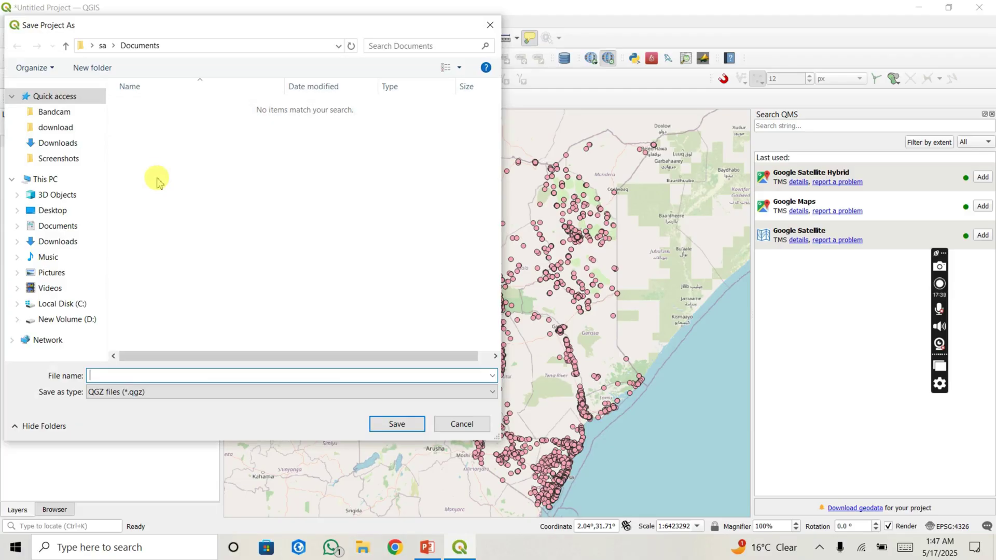
{"action": "left_click", "coordinate": [55, 129]}
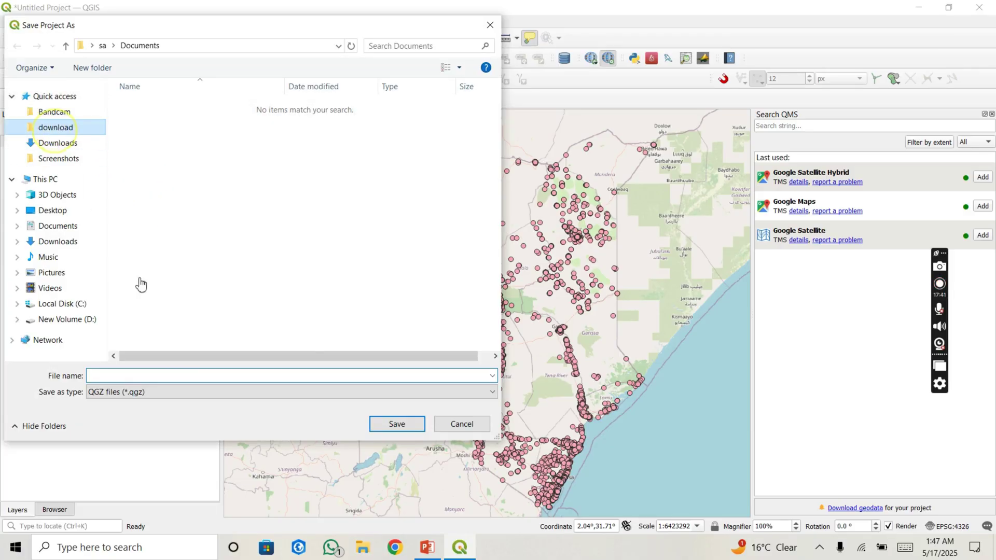
{"action": "left_click", "coordinate": [164, 378]}
{"action": "type", "text": "pr"}
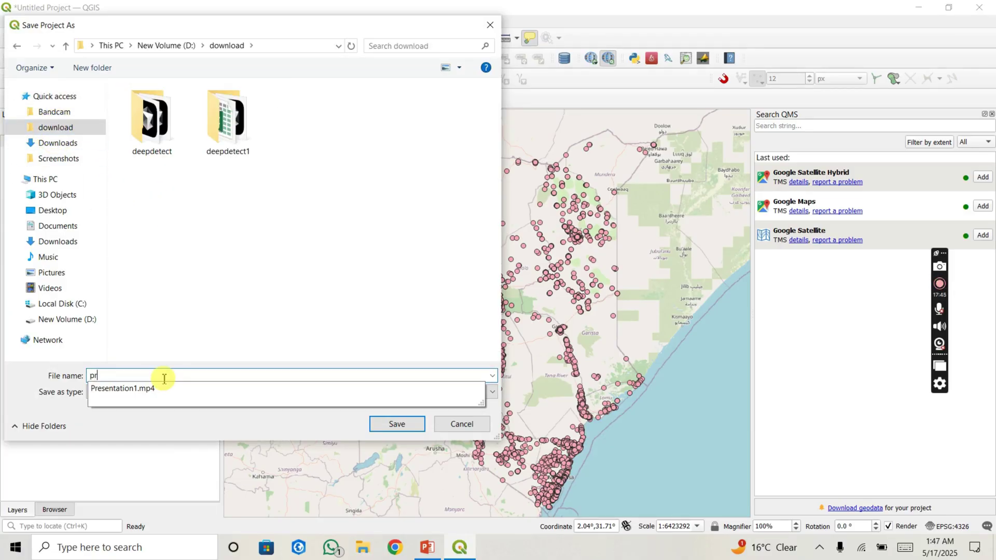
{"action": "type", "text": "oject"}
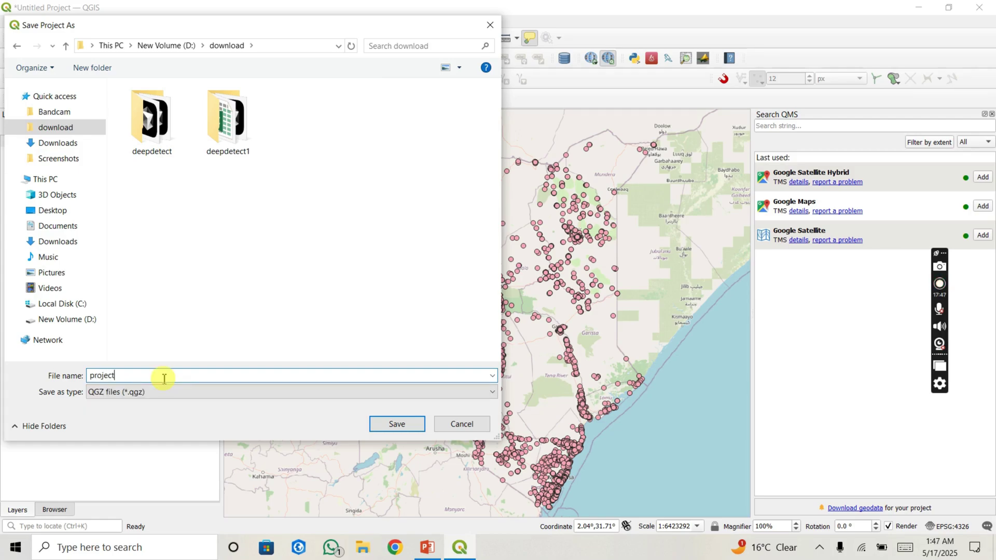
{"action": "left_click", "coordinate": [403, 437]}
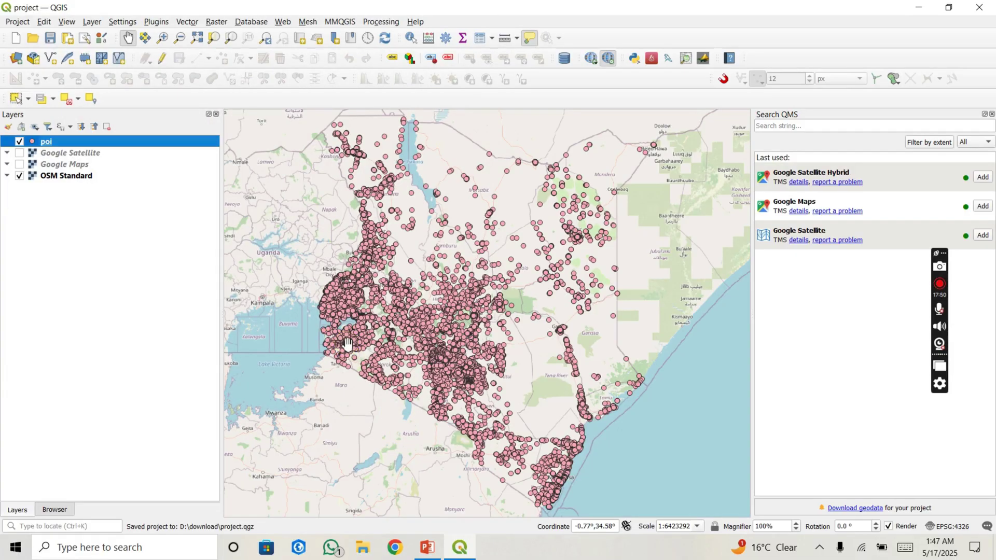
{"action": "mouse_move", "coordinate": [347, 344]}
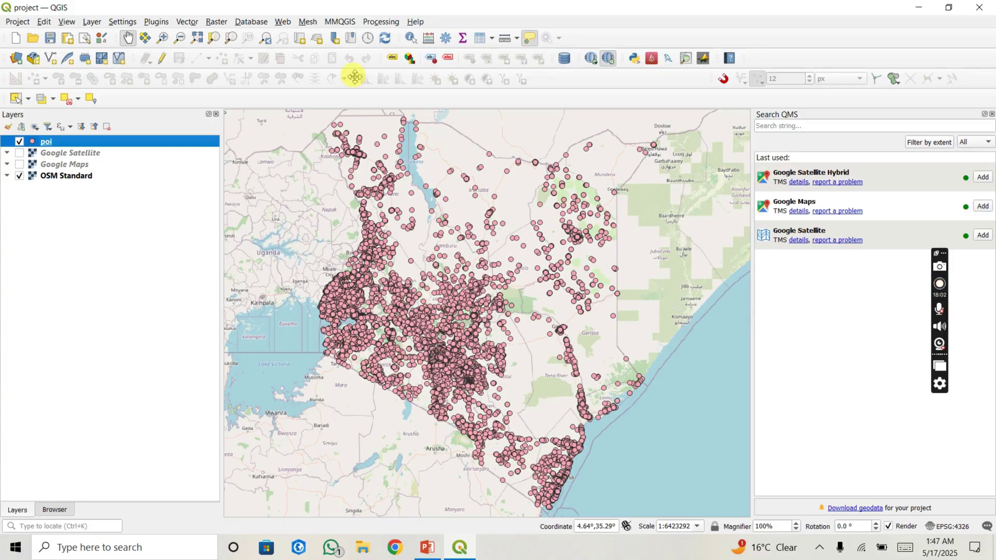
Step: In the Browser panel, expand D:\datasets\ken_boundaries and select gadm41_KEN_1.shp
{"action": "left_click", "coordinate": [91, 24]}
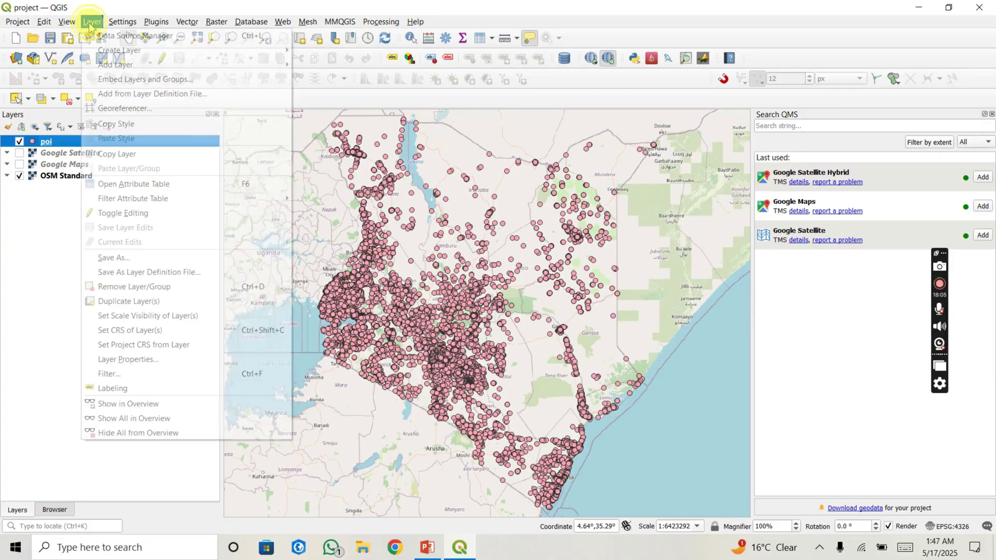
{"action": "left_click", "coordinate": [40, 233]}
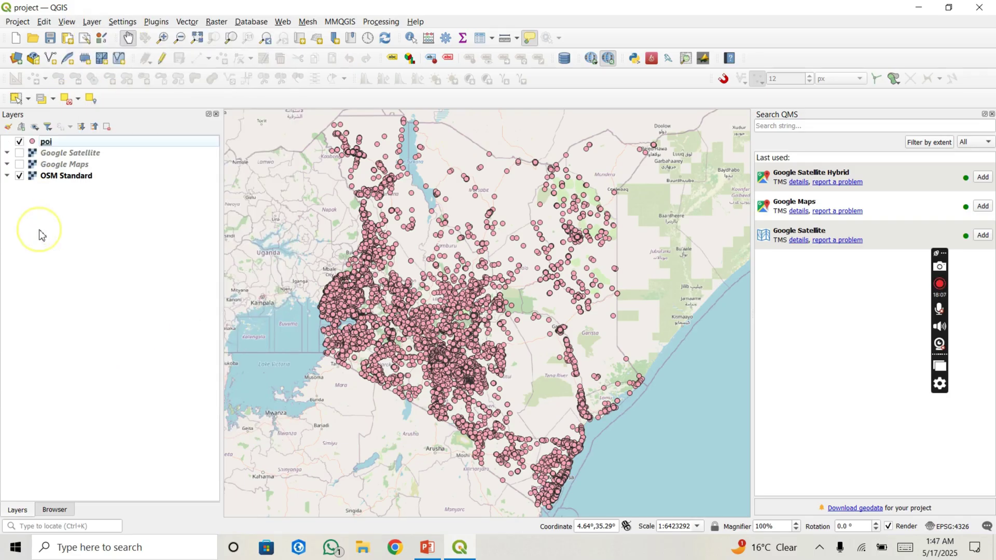
{"action": "left_click", "coordinate": [54, 510]}
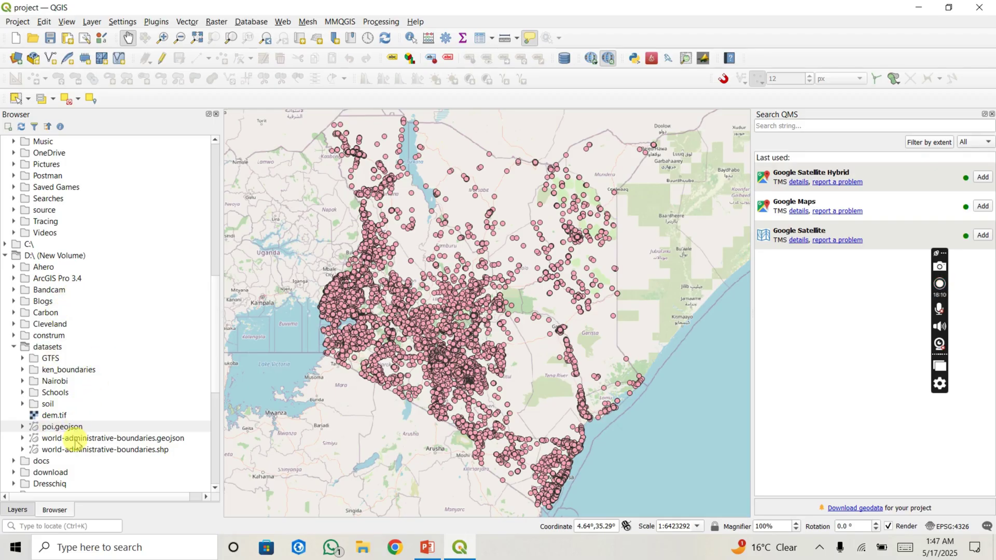
{"action": "scroll", "coordinate": [85, 306], "scroll_direction": "up", "scroll_amount": 7}
{"action": "scroll", "coordinate": [86, 309], "scroll_direction": "up", "scroll_amount": 5}
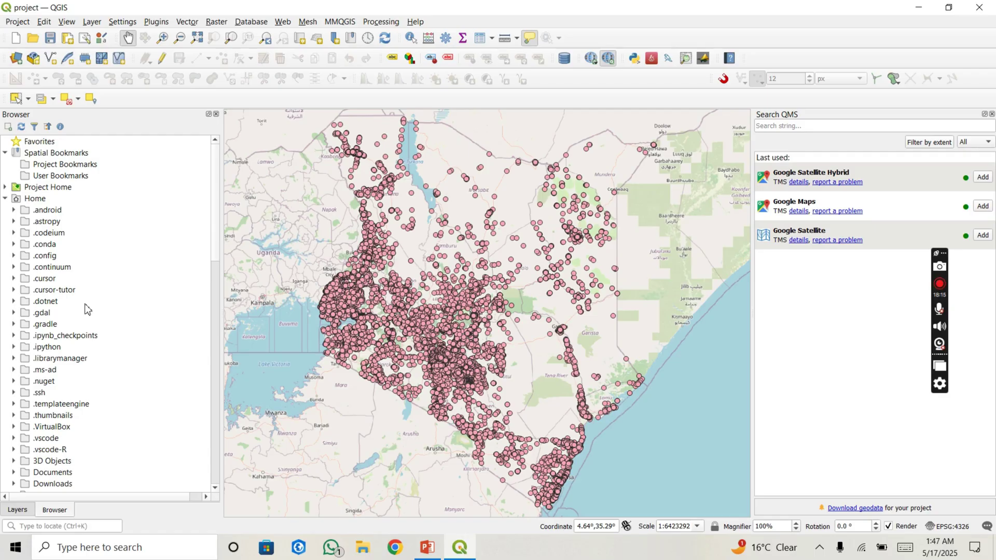
{"action": "scroll", "coordinate": [86, 309], "scroll_direction": "down", "scroll_amount": 14}
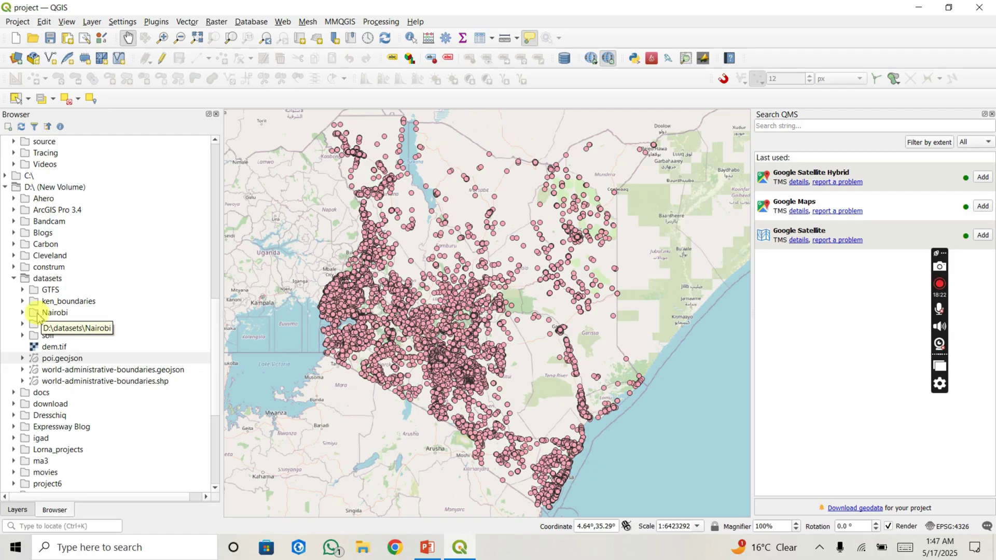
{"action": "left_click", "coordinate": [23, 301]}
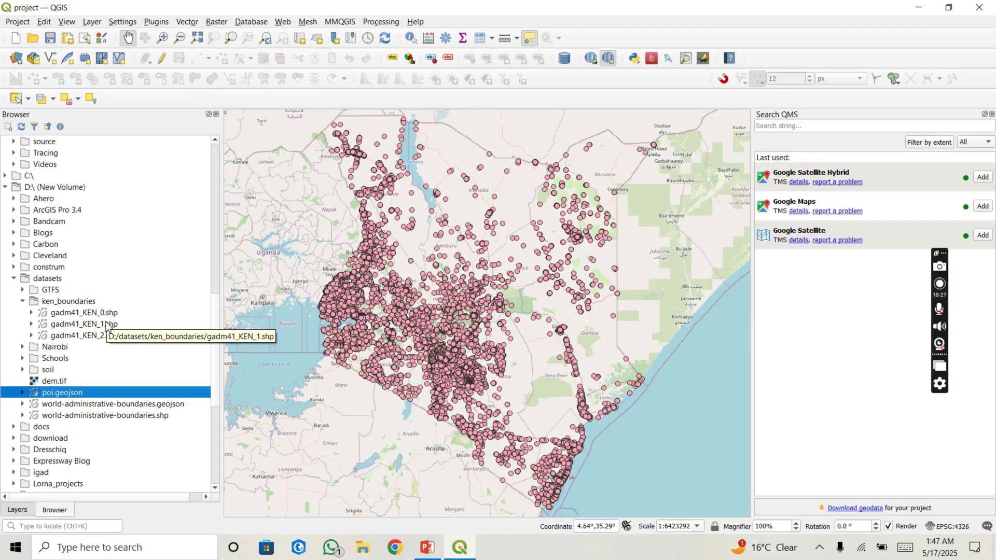
{"action": "left_click", "coordinate": [97, 325]}
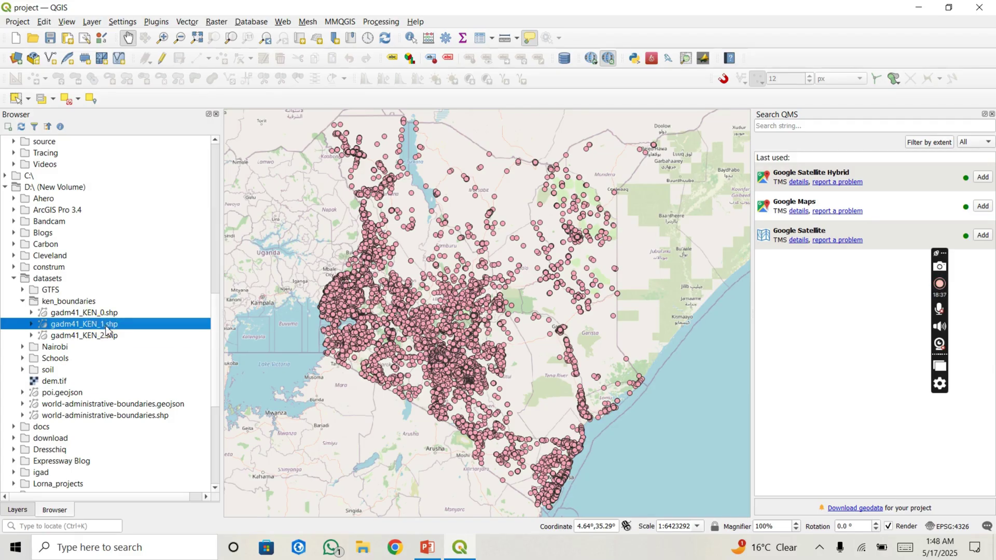
Step: Add gadm41_KEN_1.shp to the map and drag it below the poi layer
{"action": "double_click", "coordinate": [106, 327]}
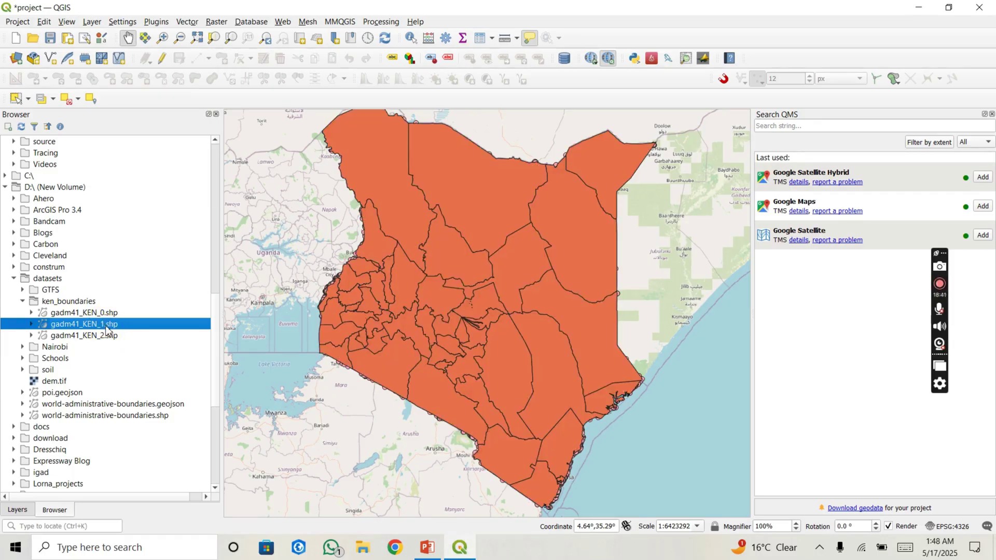
{"action": "left_click", "coordinate": [17, 510]}
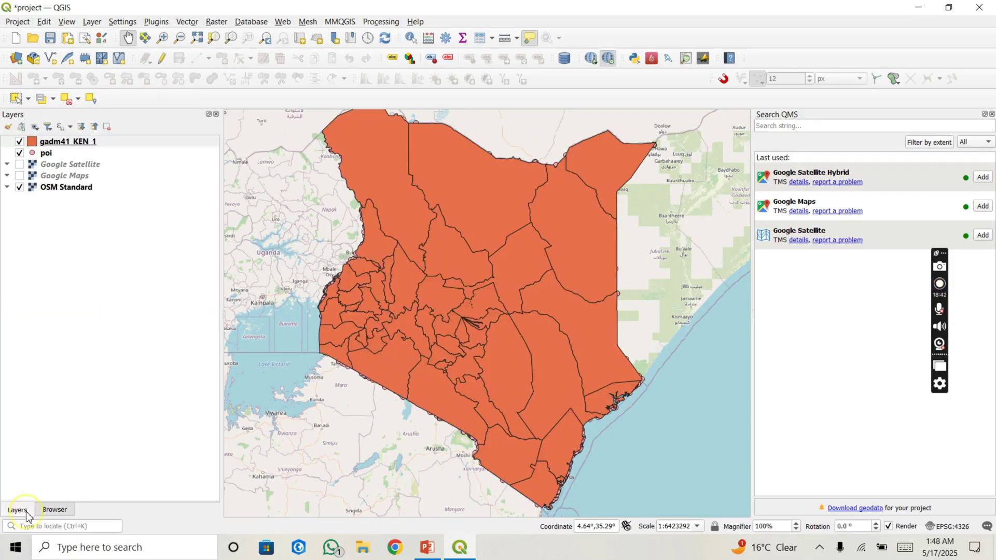
{"action": "left_click_drag", "start_coordinate": [57, 141], "coordinate": [19, 159]}
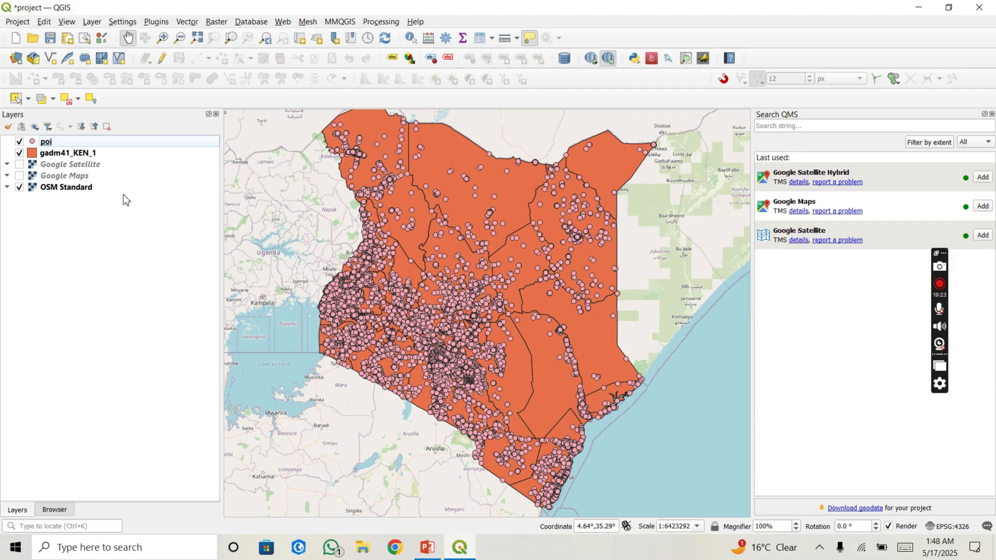
{"action": "left_click", "coordinate": [89, 141]}
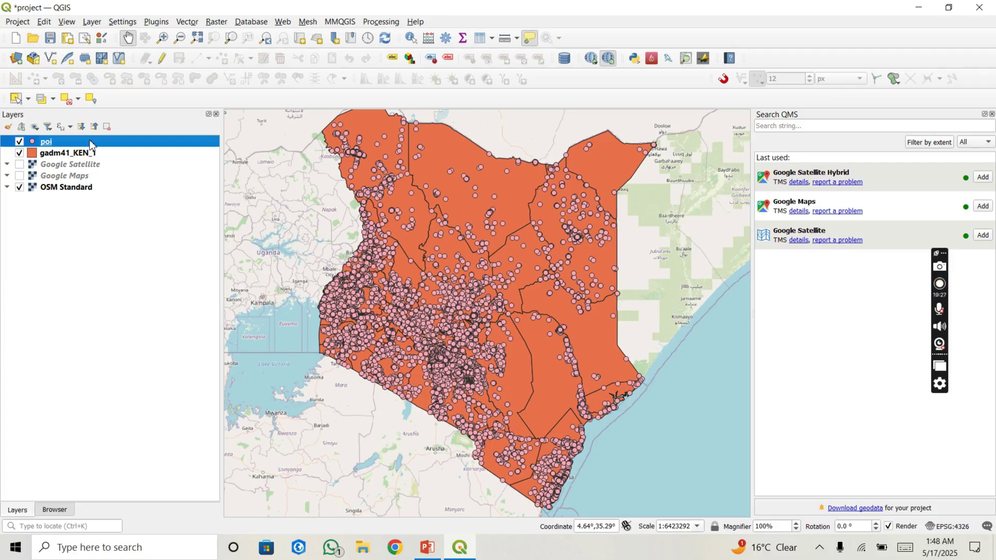
Step: Open the poi layer's attribute table, listing its 53,650 features
{"action": "right_click", "coordinate": [91, 145]}
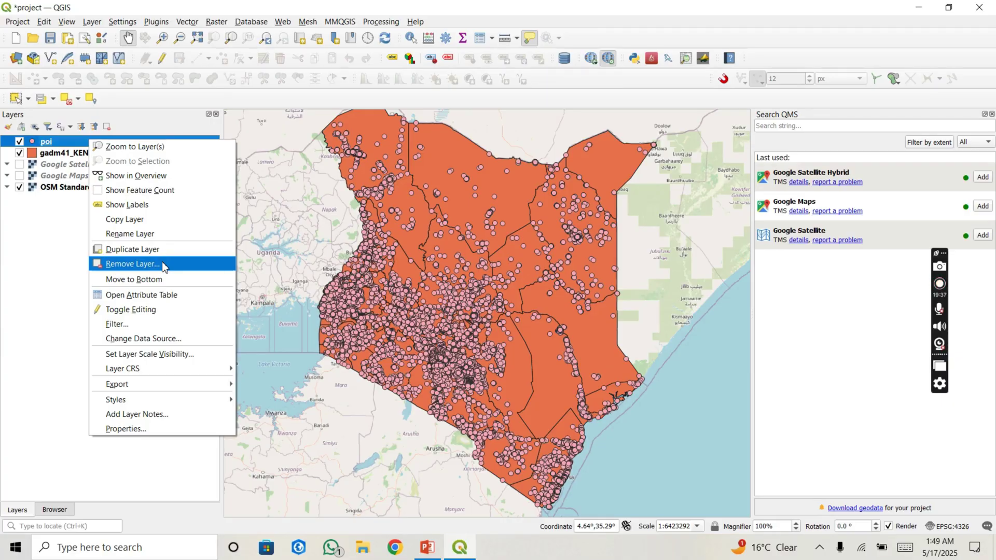
{"action": "left_click", "coordinate": [156, 296]}
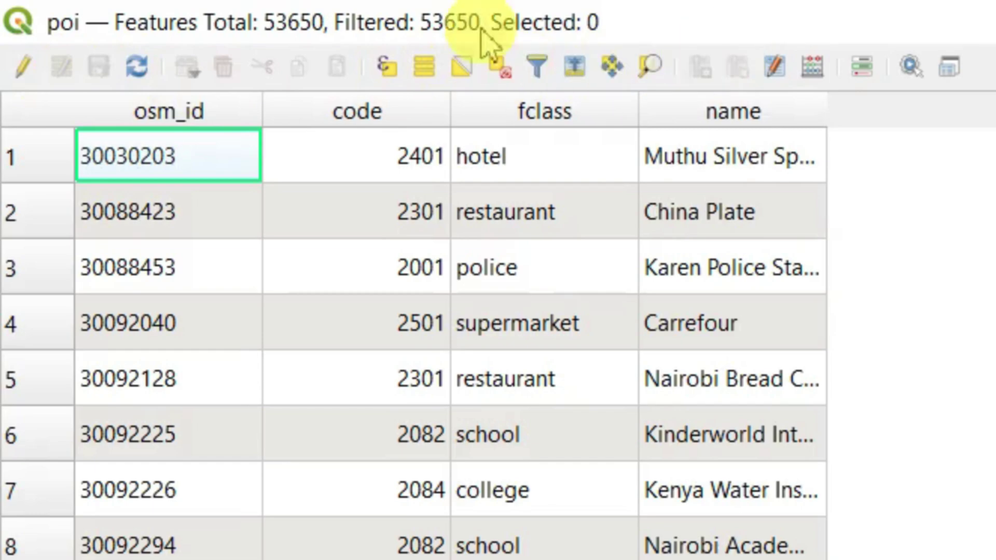
Step: Delete the first hotel feature in edit mode, then stop editing and discard the change
{"action": "left_click", "coordinate": [22, 64]}
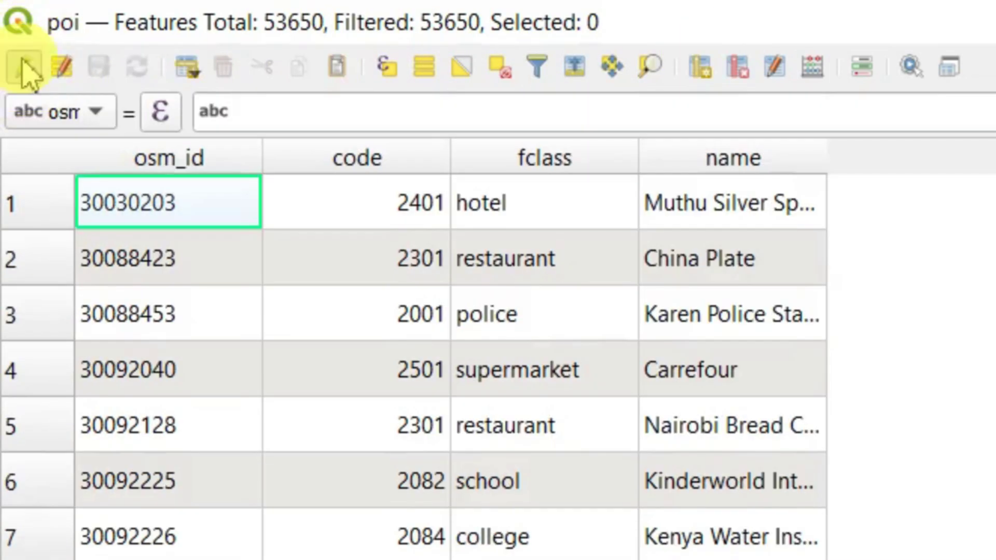
{"action": "left_click", "coordinate": [10, 208]}
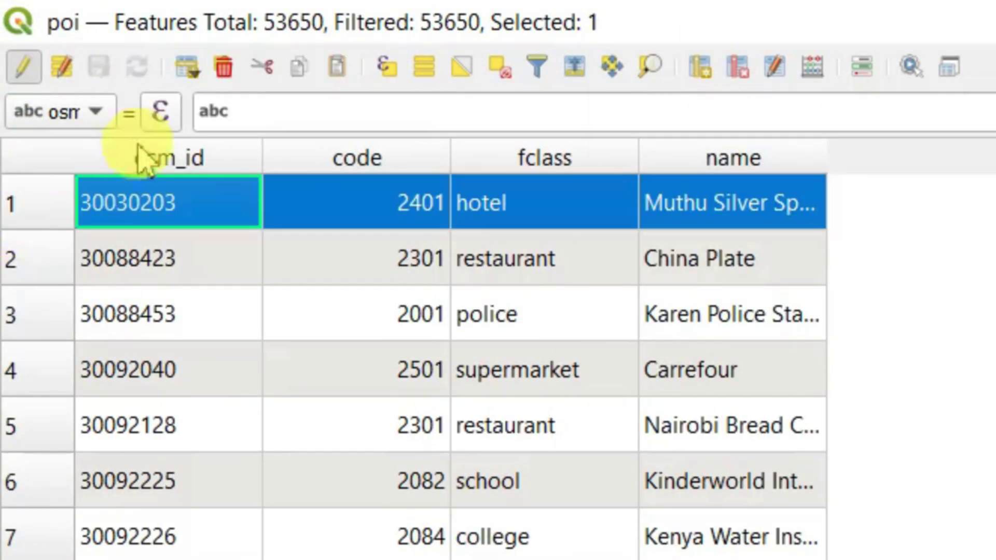
{"action": "left_click", "coordinate": [223, 73]}
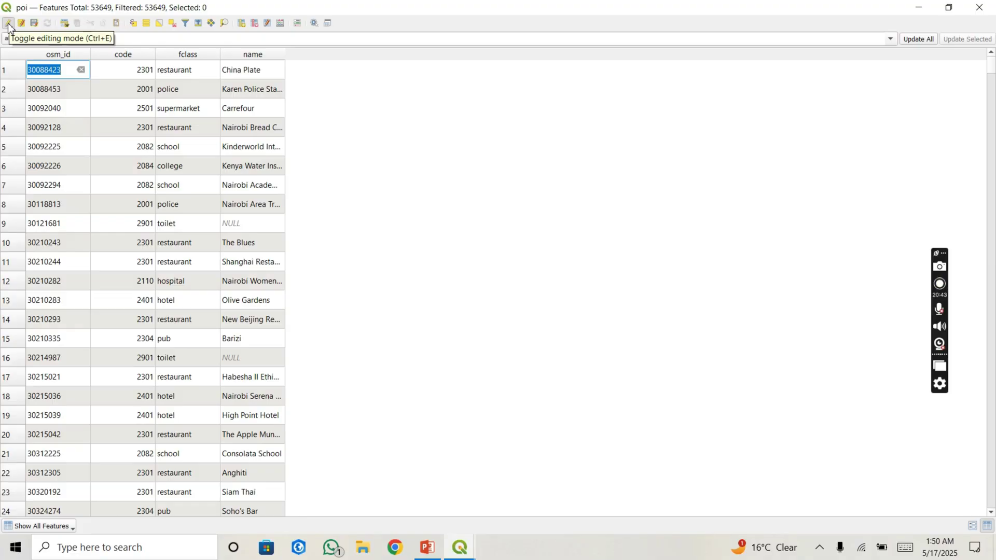
{"action": "left_click", "coordinate": [24, 67]}
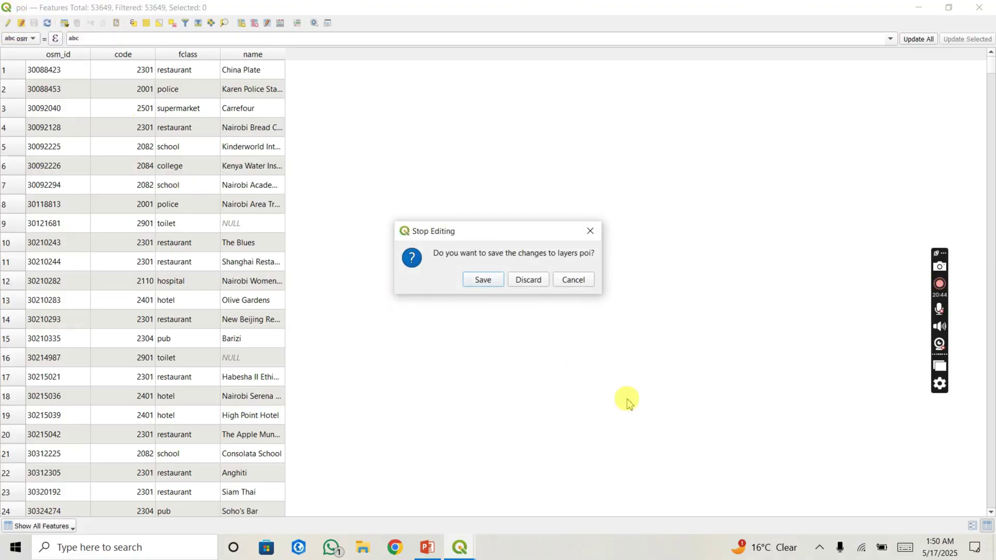
{"action": "left_click", "coordinate": [528, 280]}
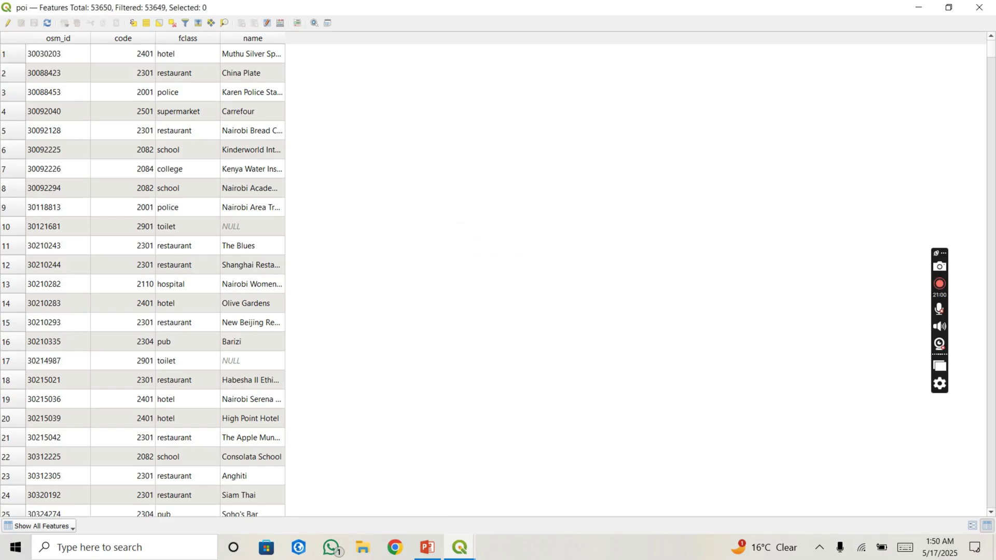
{"action": "left_click", "coordinate": [15, 59]}
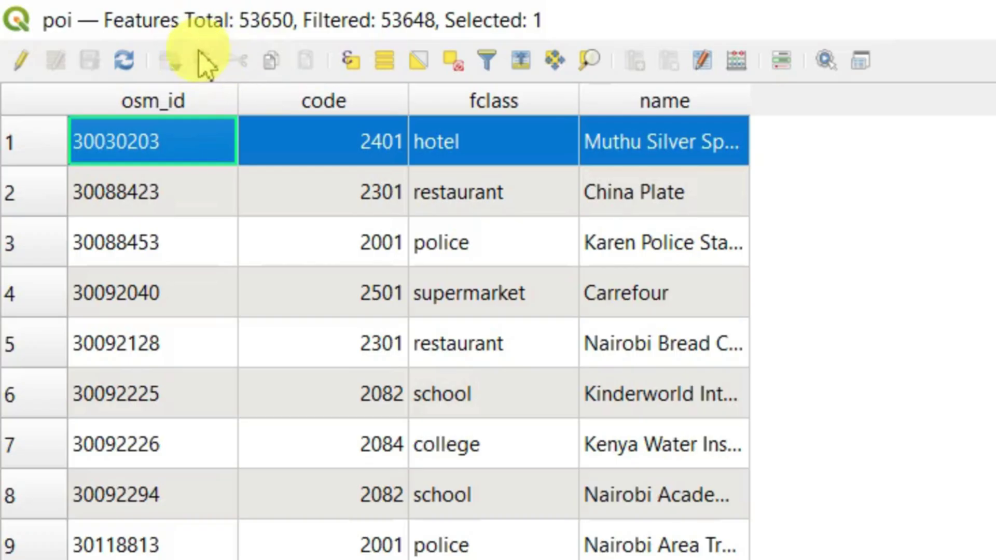
{"action": "left_click", "coordinate": [21, 68]}
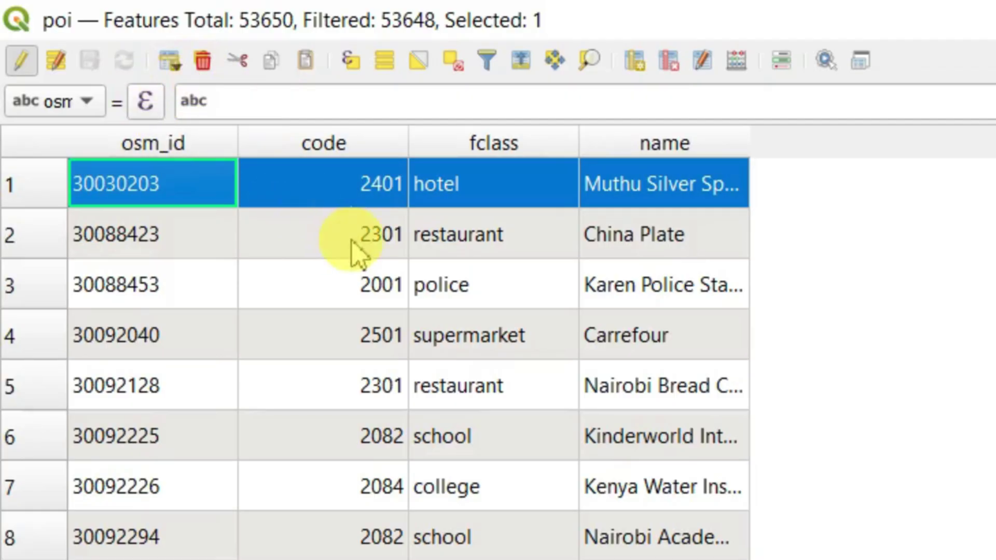
{"action": "left_click", "coordinate": [169, 66]}
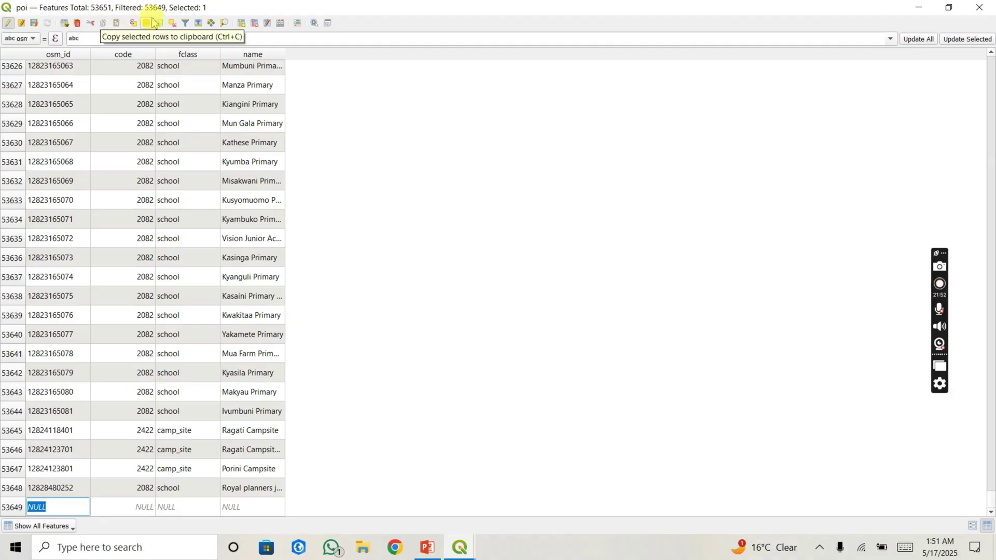
{"action": "left_click", "coordinate": [7, 23]}
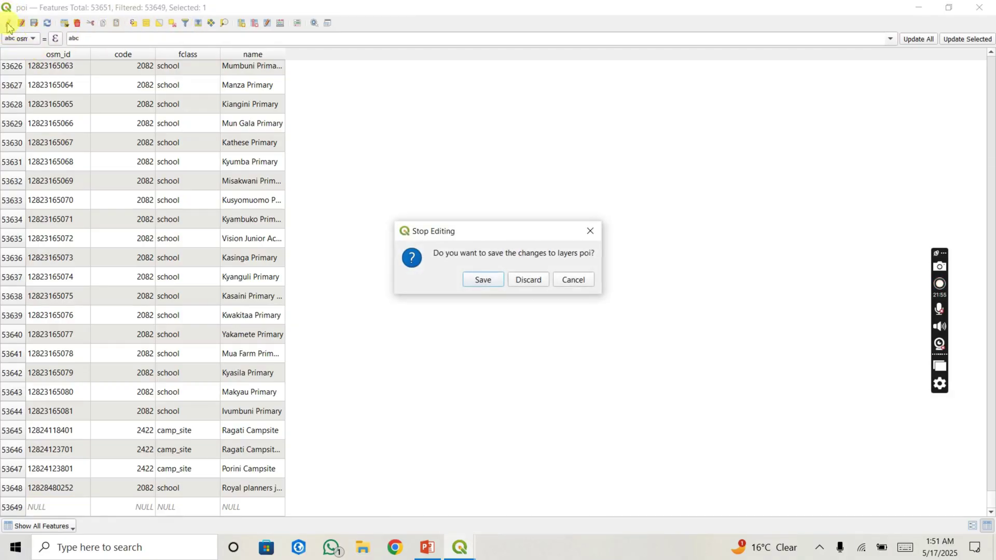
{"action": "left_click", "coordinate": [527, 280]}
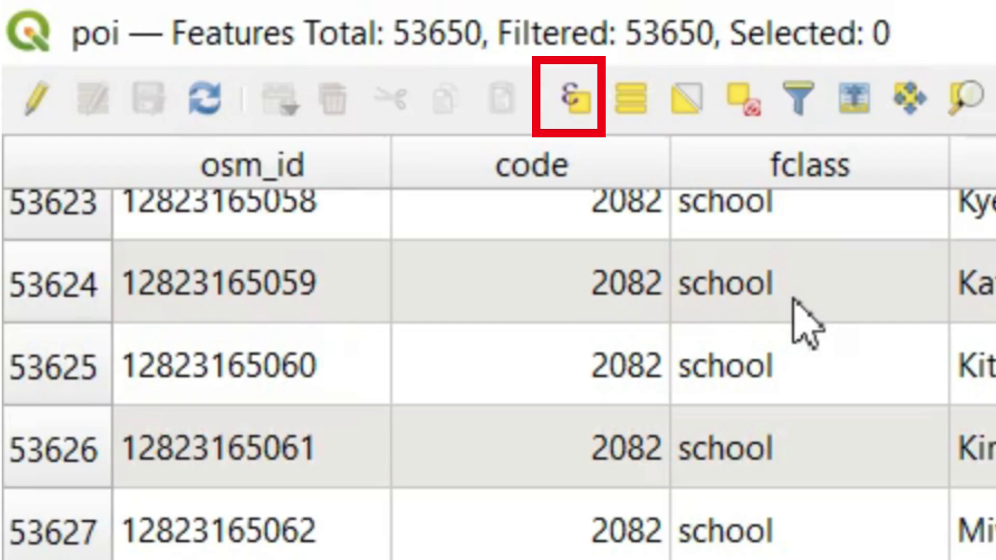
Step: In Select by Expression, start the expression "fclass" = from the Fields and Values list
{"action": "left_click", "coordinate": [572, 83]}
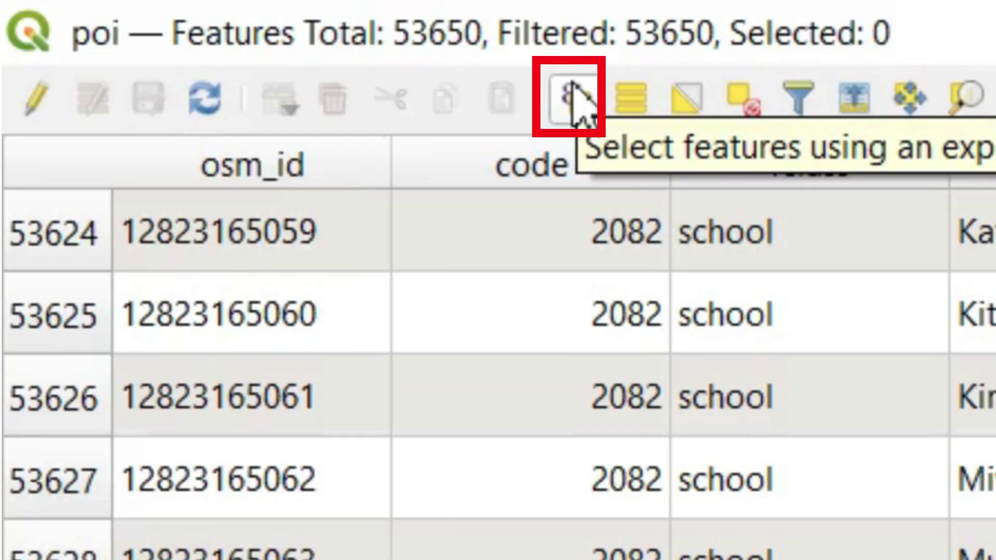
{"action": "left_click", "coordinate": [574, 99]}
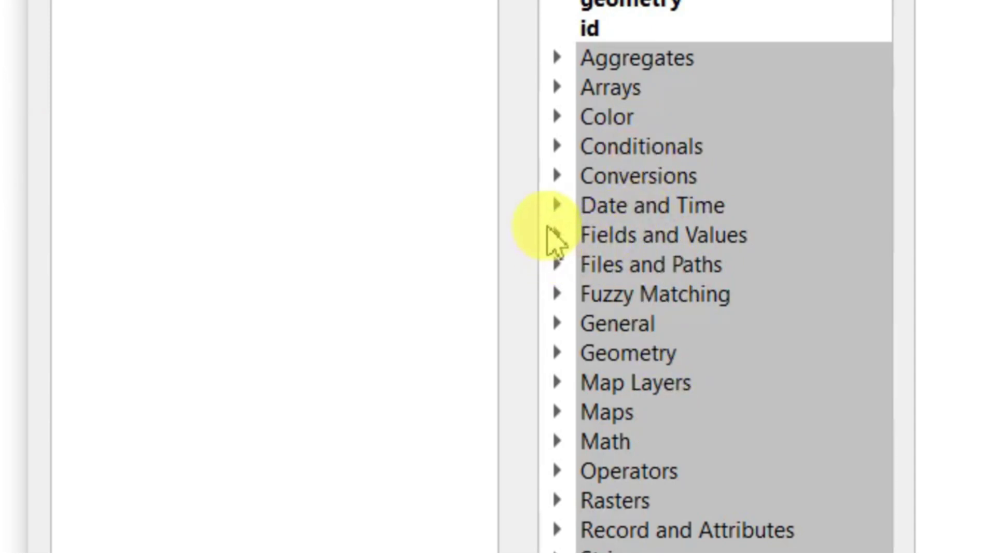
{"action": "left_click", "coordinate": [557, 235]}
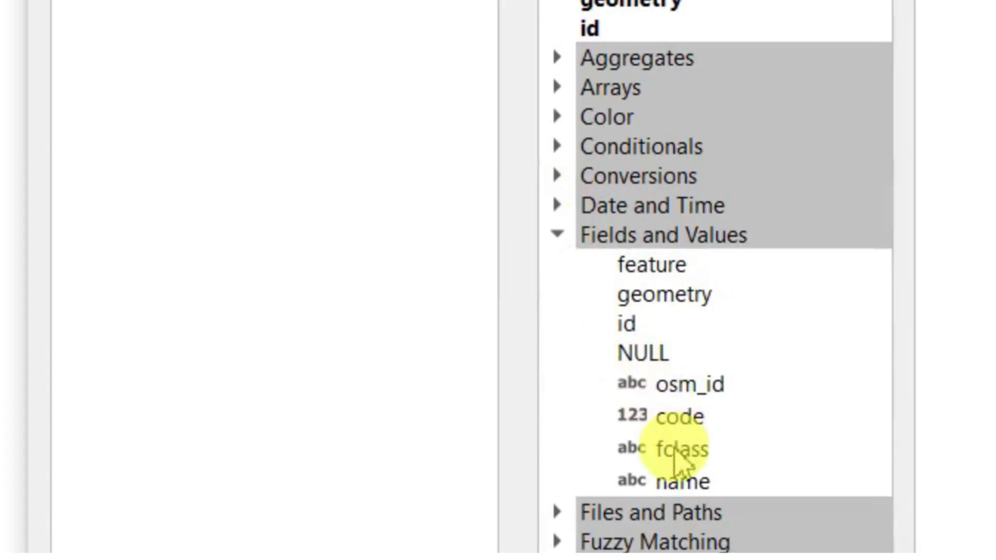
{"action": "left_click", "coordinate": [676, 461]}
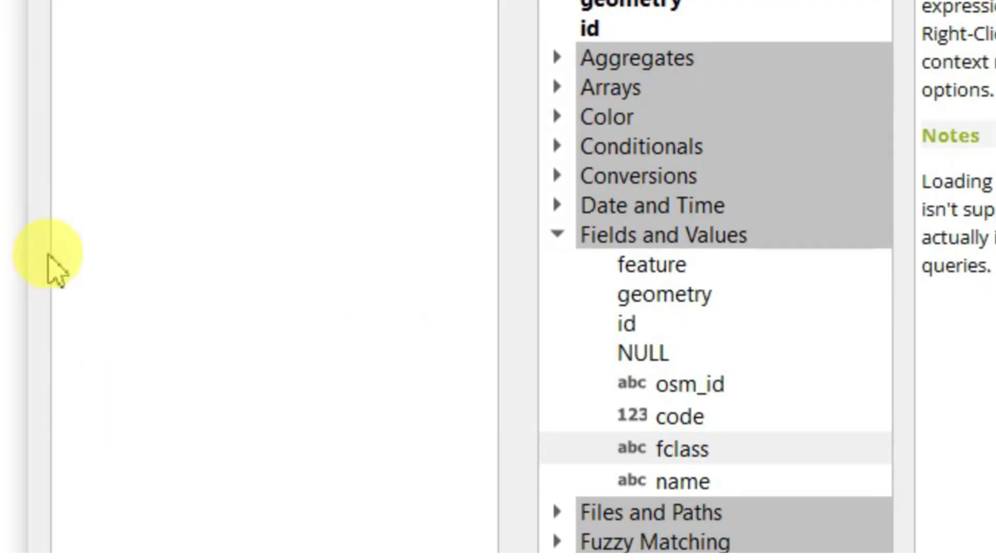
{"action": "double_click", "coordinate": [677, 449]}
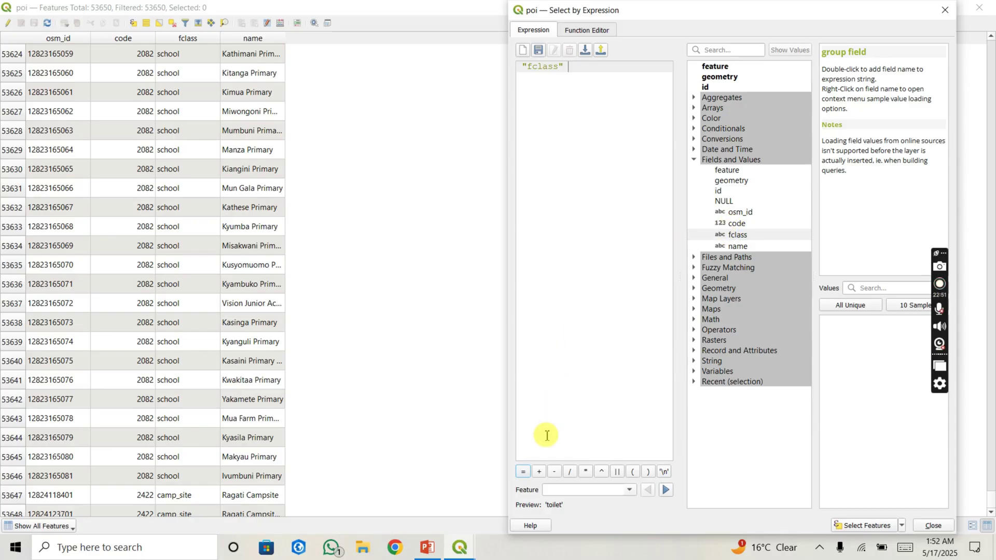
{"action": "left_click", "coordinate": [523, 472]}
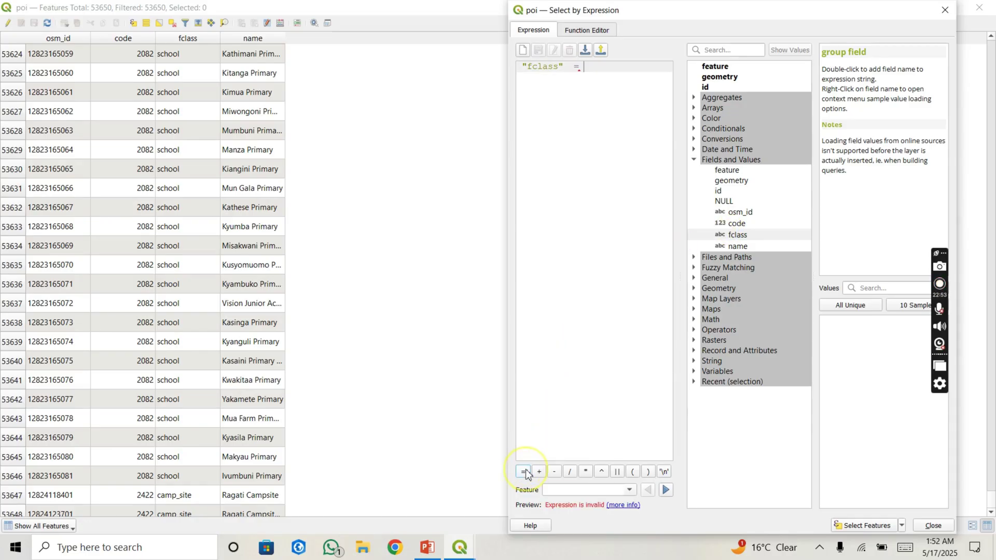
Step: Complete the expression with the unique value 'school' and select the 7,092 matching features
{"action": "left_click", "coordinate": [850, 306]}
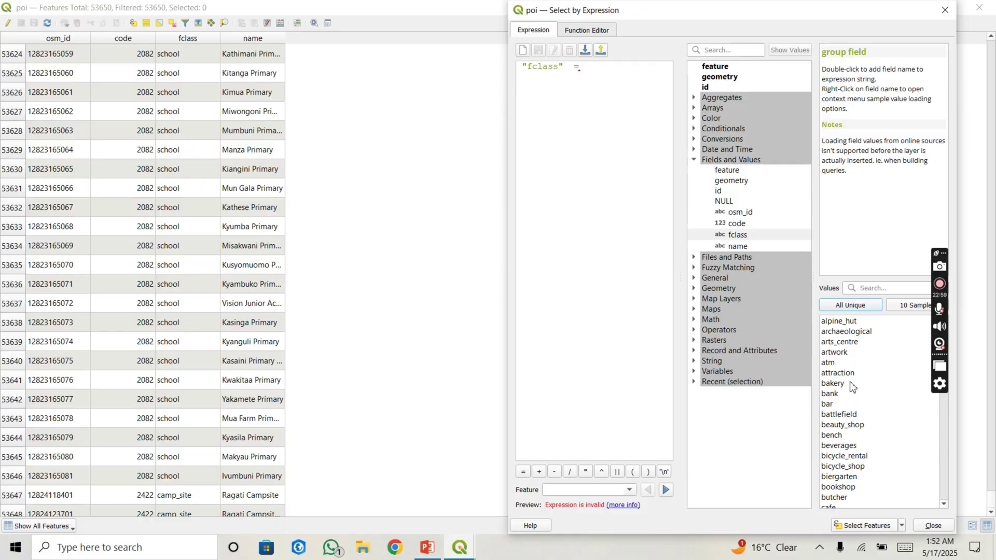
{"action": "scroll", "coordinate": [851, 387], "scroll_direction": "down", "scroll_amount": 15}
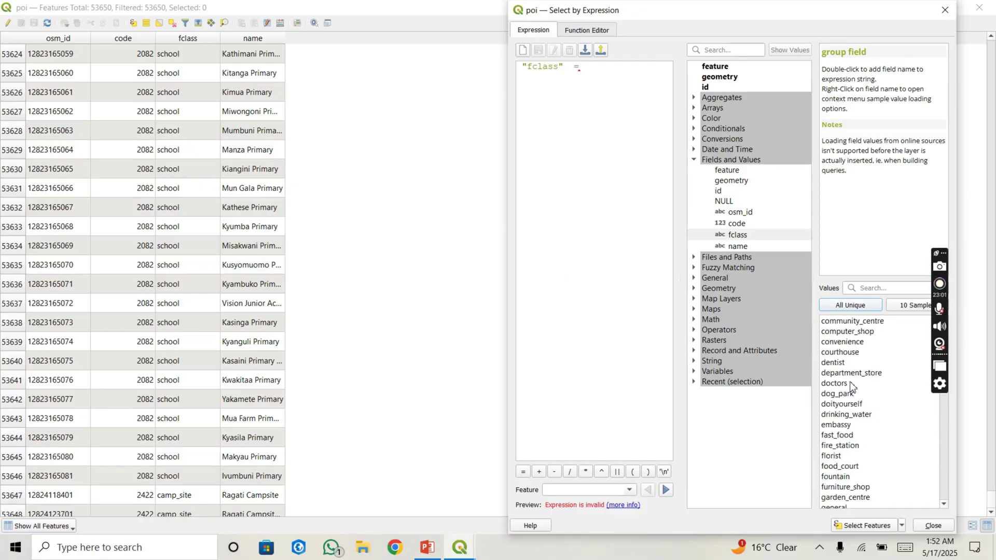
{"action": "scroll", "coordinate": [851, 387], "scroll_direction": "down", "scroll_amount": 14}
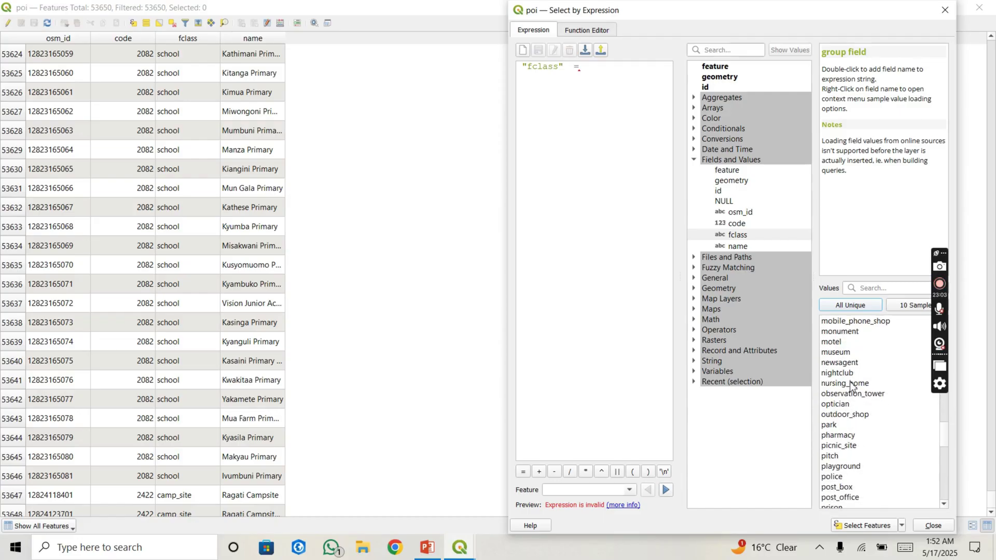
{"action": "scroll", "coordinate": [851, 386], "scroll_direction": "down", "scroll_amount": 3}
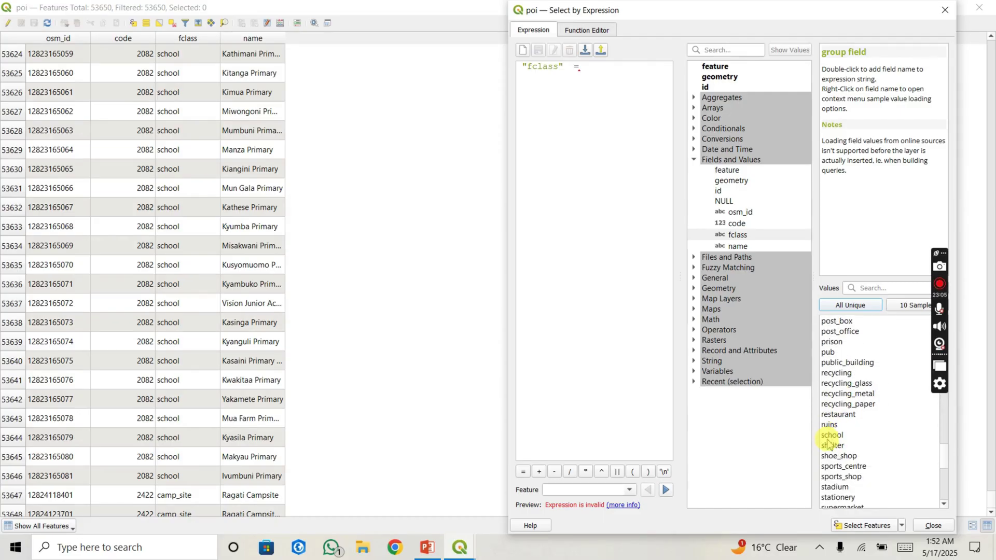
{"action": "double_click", "coordinate": [832, 435]}
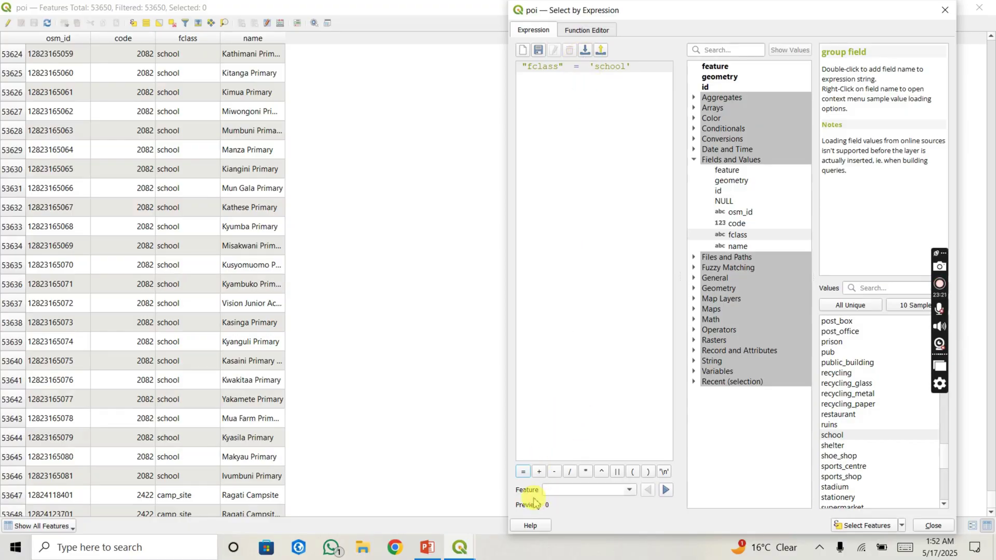
{"action": "left_click", "coordinate": [583, 372]}
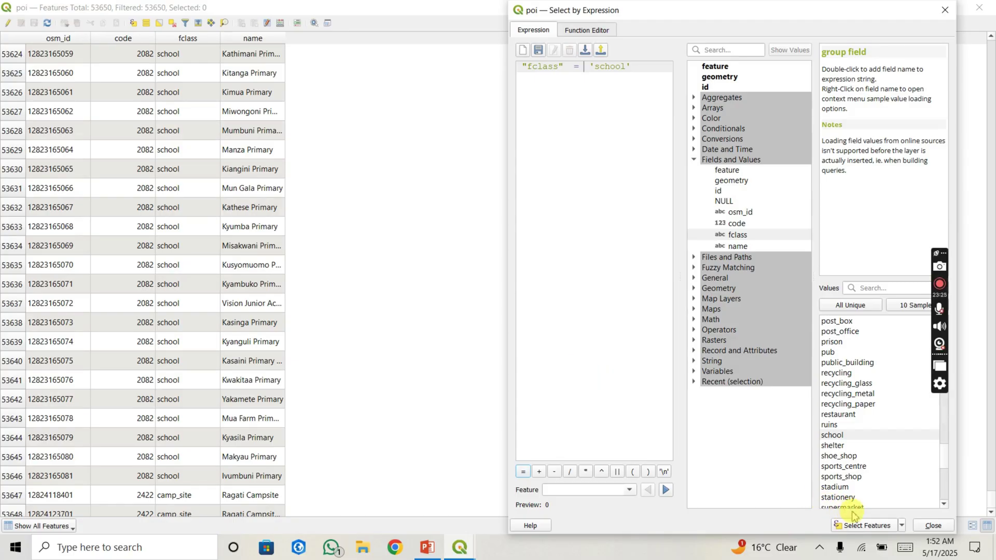
{"action": "left_click", "coordinate": [856, 528]}
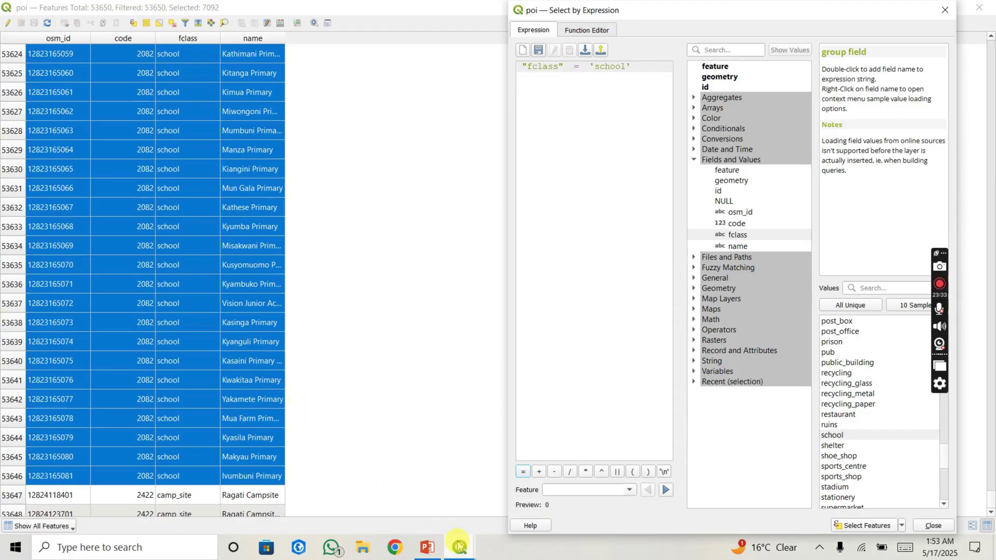
Step: Return to the '*project — QGIS' map window showing the selected schools across Kenya
{"action": "mouse_move", "coordinate": [456, 537]}
{"action": "left_click", "coordinate": [364, 492]}
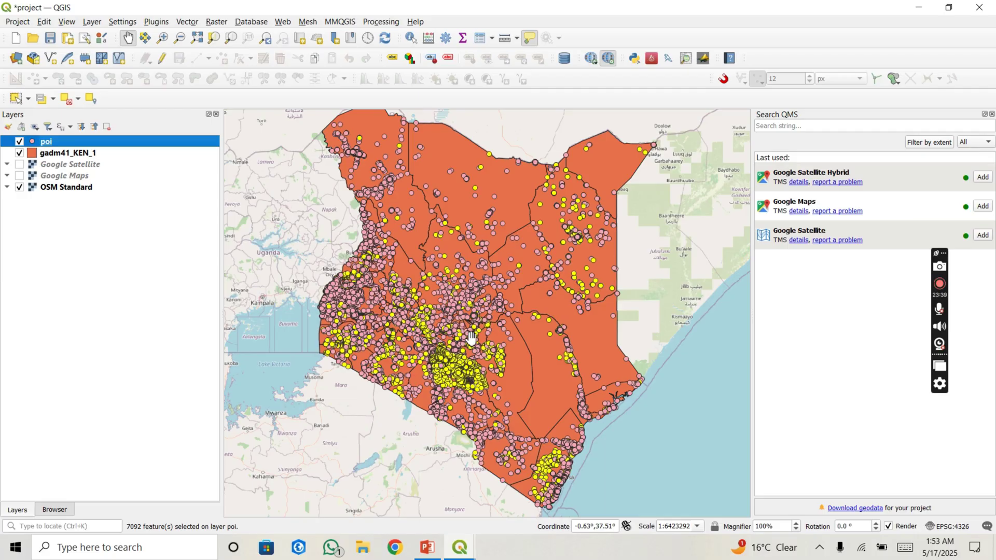
{"action": "mouse_move", "coordinate": [472, 337]}
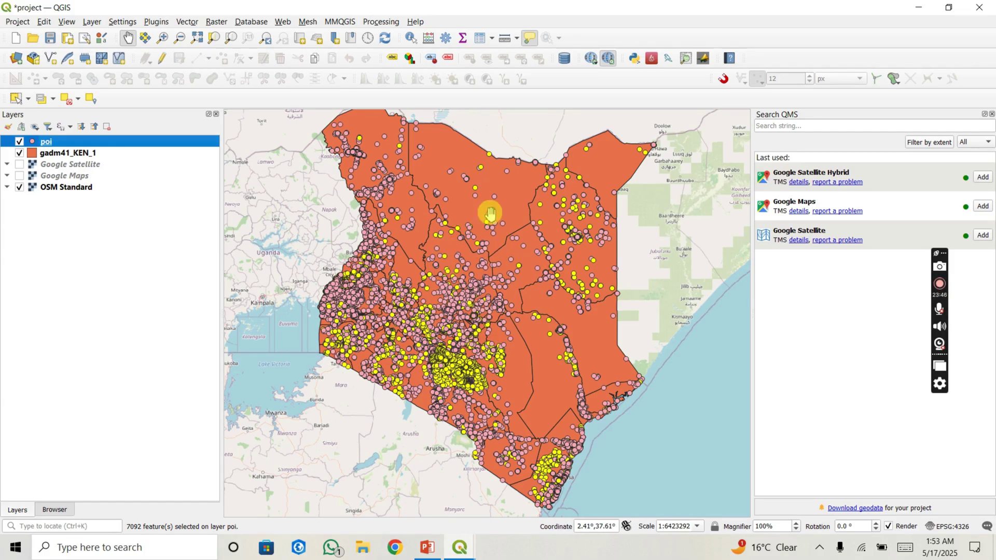
{"action": "mouse_move", "coordinate": [446, 282]}
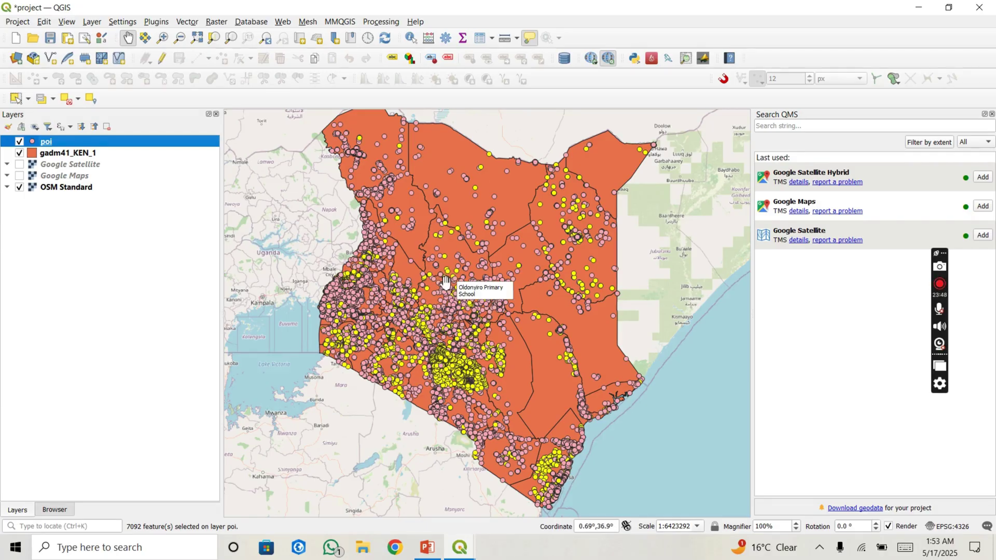
Step: Choose Export > Save Selected Features As for the poi layer
{"action": "right_click", "coordinate": [142, 145]}
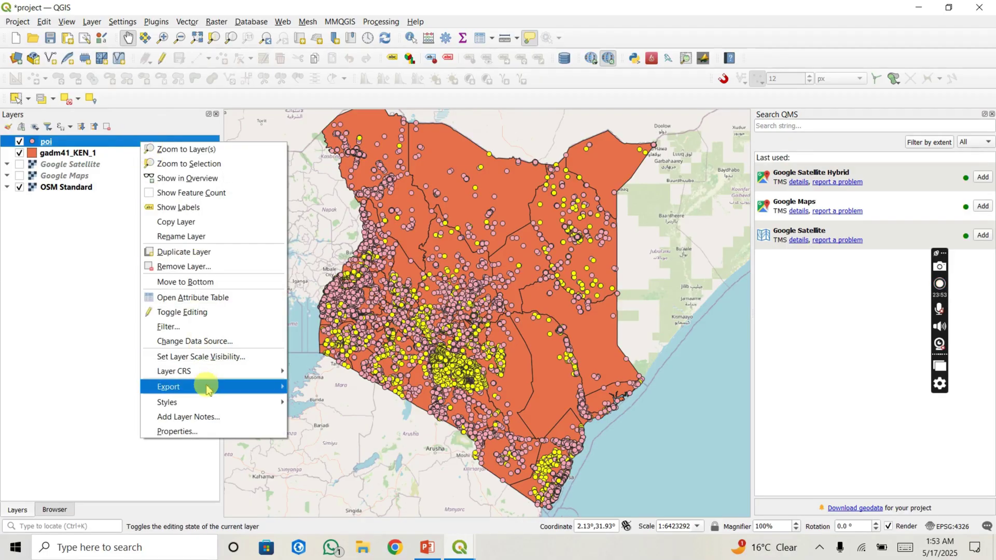
{"action": "mouse_move", "coordinate": [202, 387]}
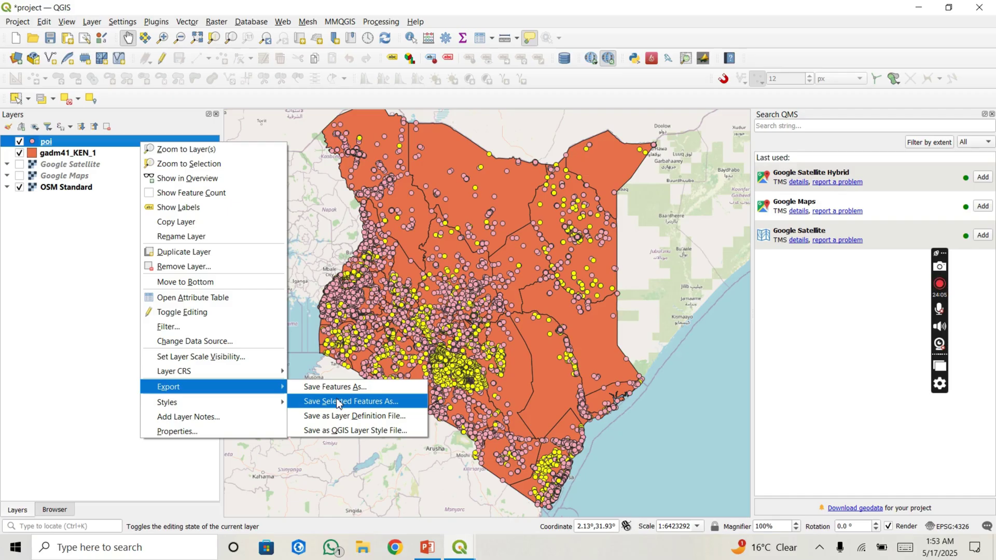
{"action": "left_click", "coordinate": [338, 402]}
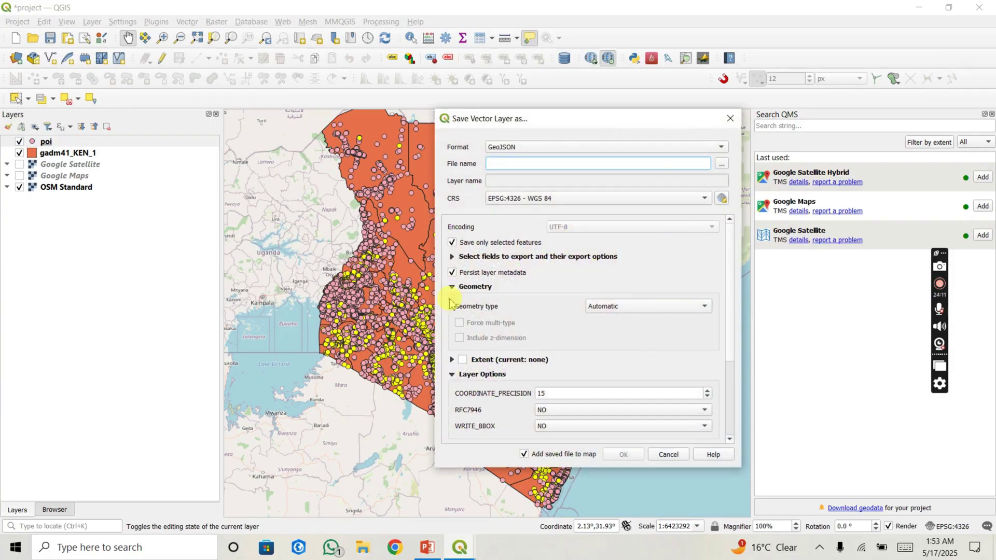
Step: Set the export format to GeoJSON in the Save Vector Layer As dialog
{"action": "left_click_drag", "start_coordinate": [601, 123], "coordinate": [500, 108]}
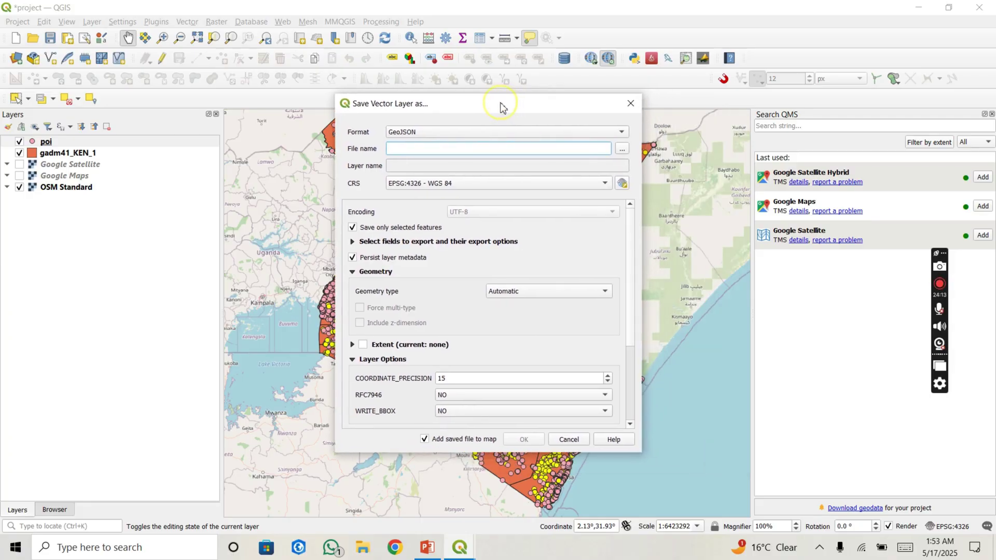
{"action": "left_click", "coordinate": [489, 131]}
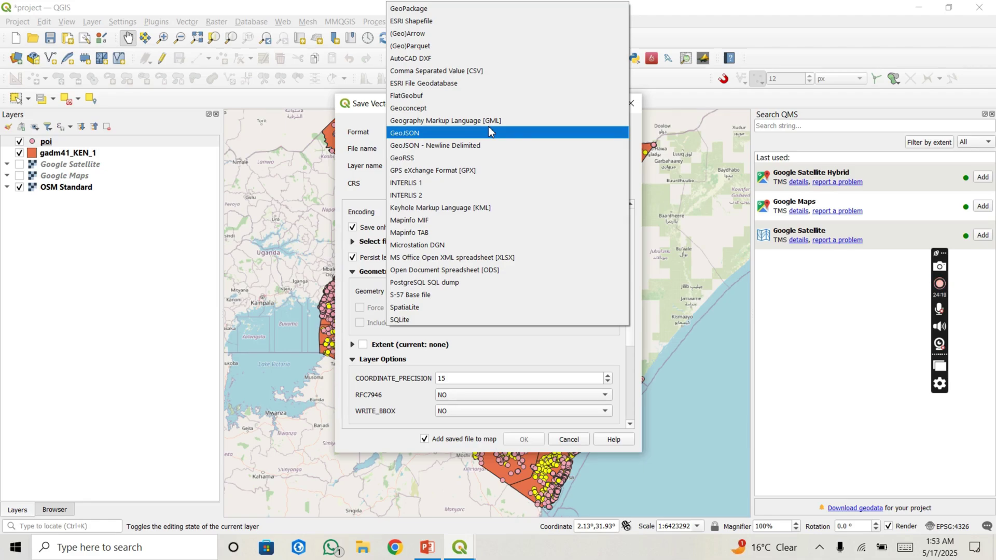
{"action": "left_click", "coordinate": [489, 133]}
Step: Save the selected schools as D:\datasets\school.geojson and add the file to the map
{"action": "left_click", "coordinate": [623, 151]}
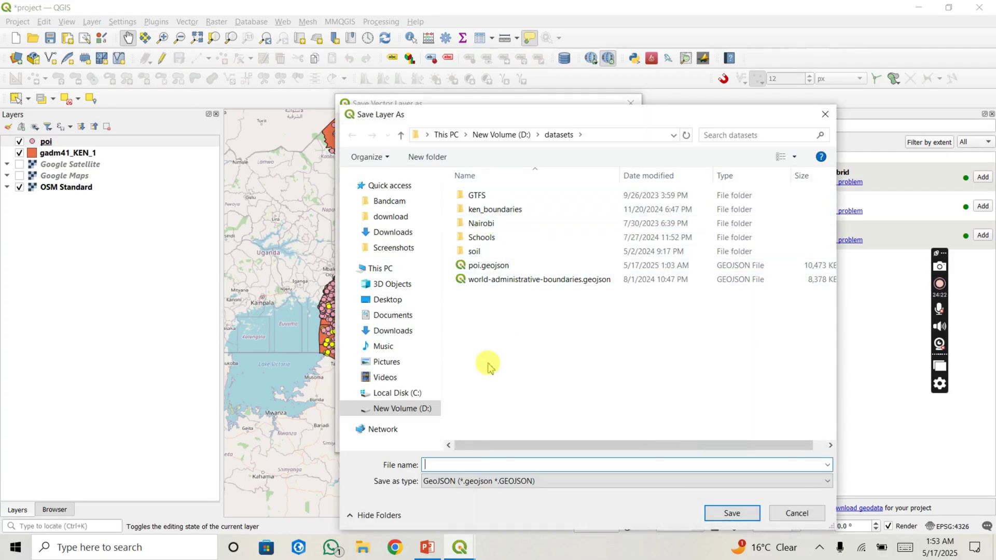
{"action": "type", "text": "s"}
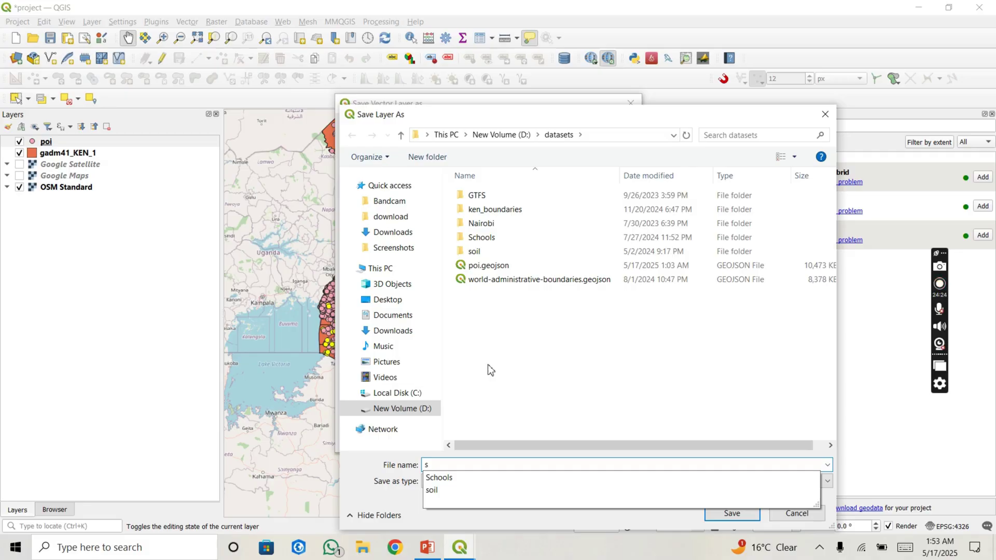
{"action": "type", "text": "chool"}
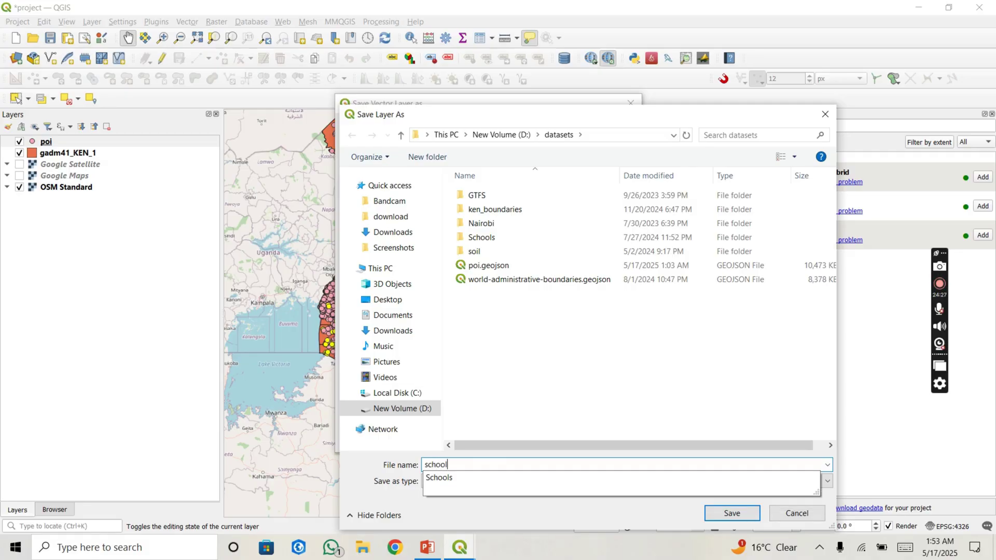
{"action": "left_click", "coordinate": [543, 397]}
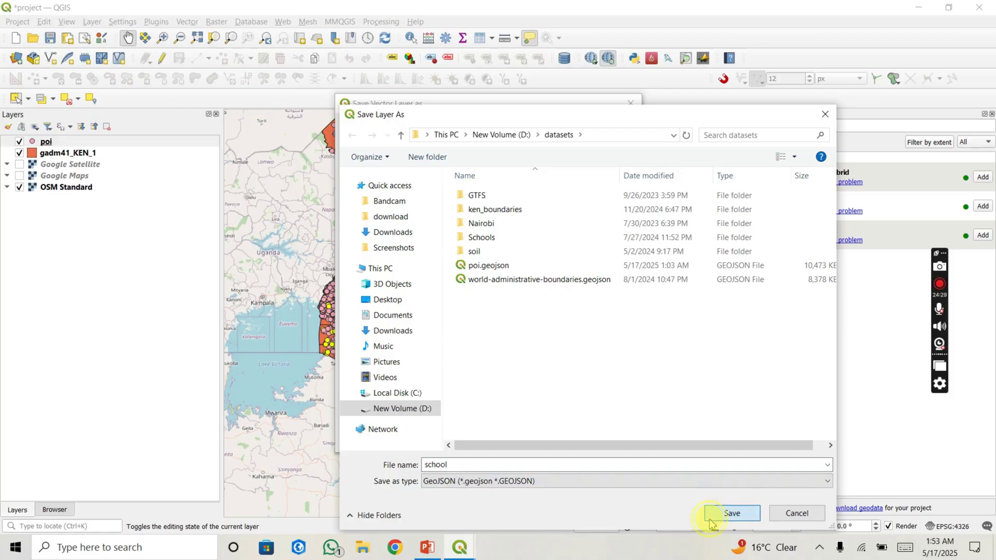
{"action": "left_click", "coordinate": [734, 514]}
{"action": "left_click", "coordinate": [524, 441]}
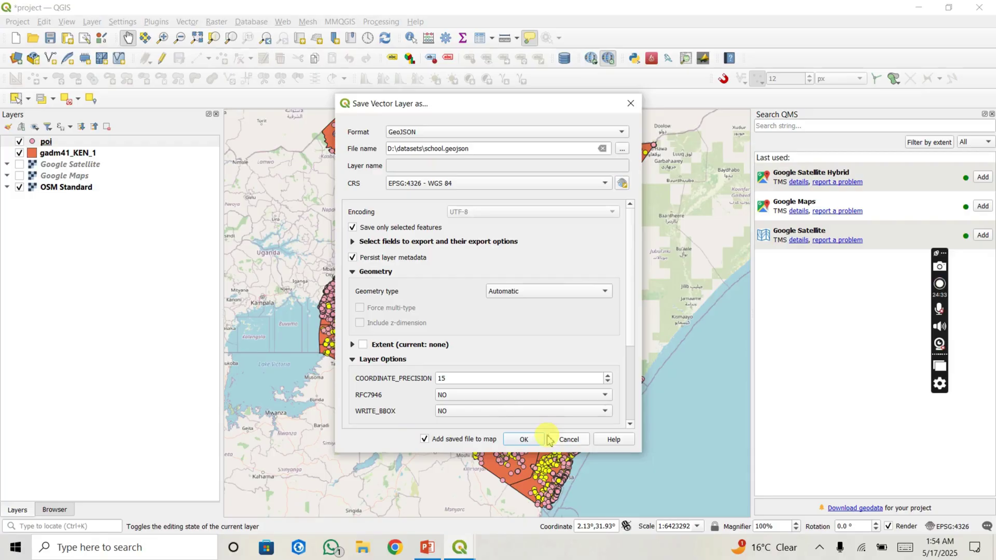
{"action": "left_click", "coordinate": [525, 441]}
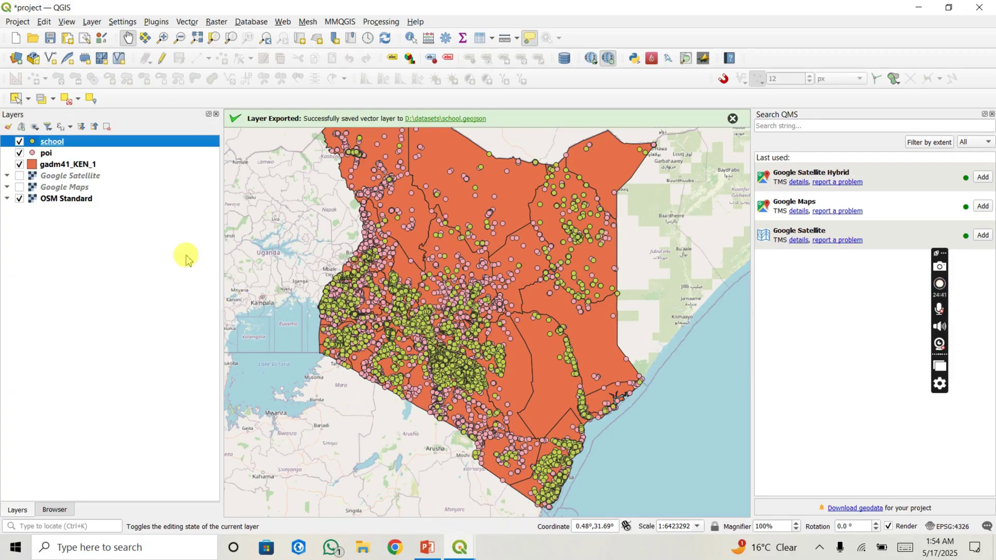
Step: Hide the poi layer, close the Search QMS panel, and recentre Kenya on the map
{"action": "left_click", "coordinate": [19, 153]}
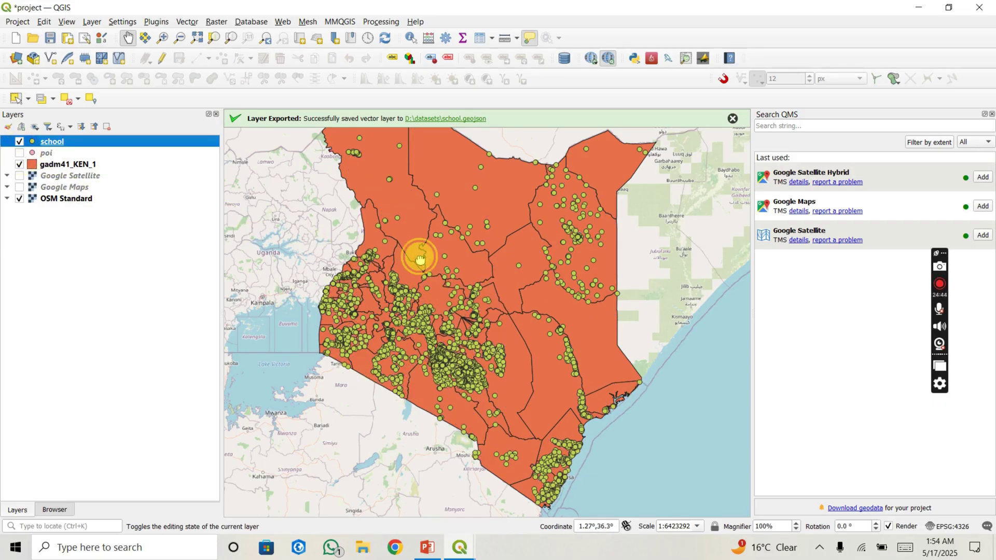
{"action": "left_click_drag", "start_coordinate": [418, 255], "coordinate": [396, 283]}
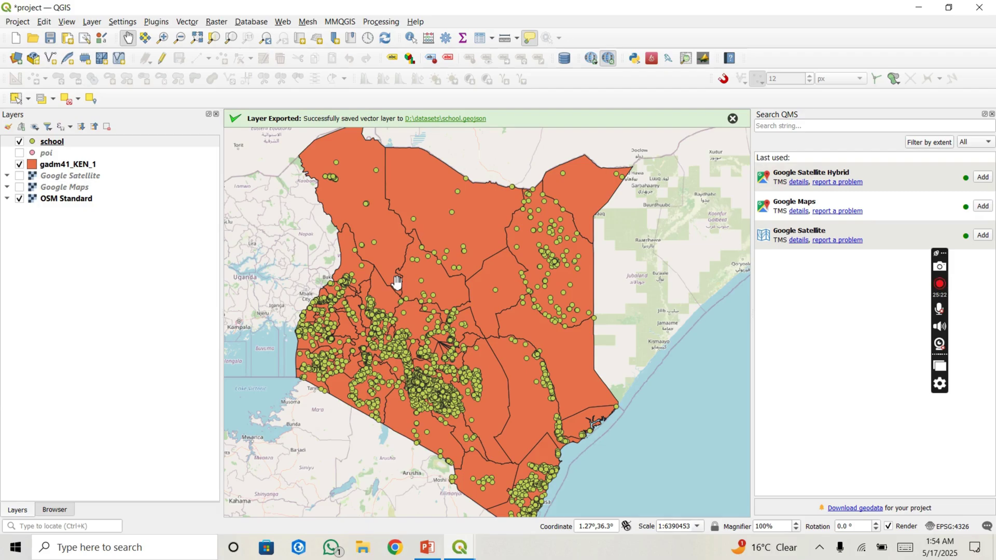
{"action": "left_click", "coordinate": [990, 118]}
{"action": "left_click_drag", "start_coordinate": [658, 229], "coordinate": [578, 244]}
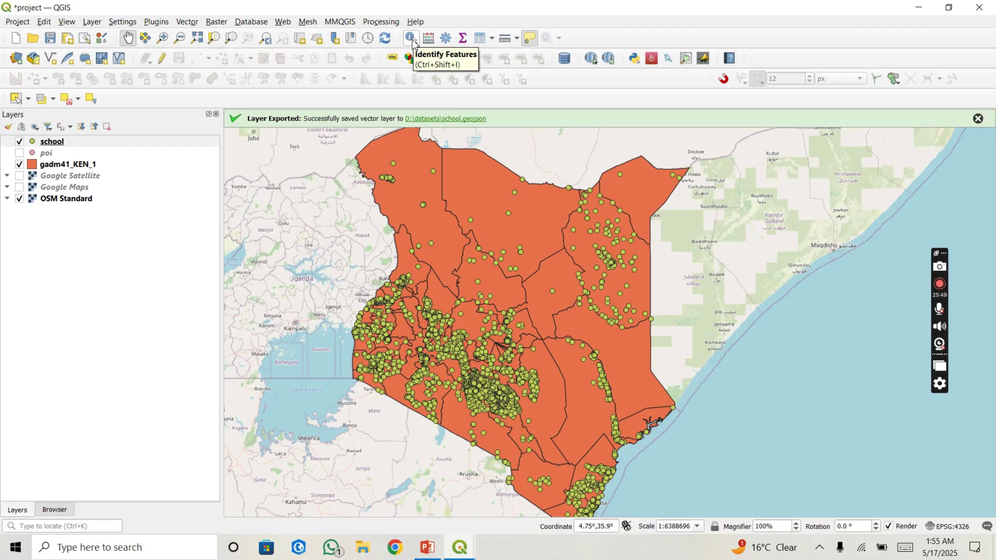
Step: Identify a school point's attributes, then the poi features near Lodwar
{"action": "left_click", "coordinate": [411, 39]}
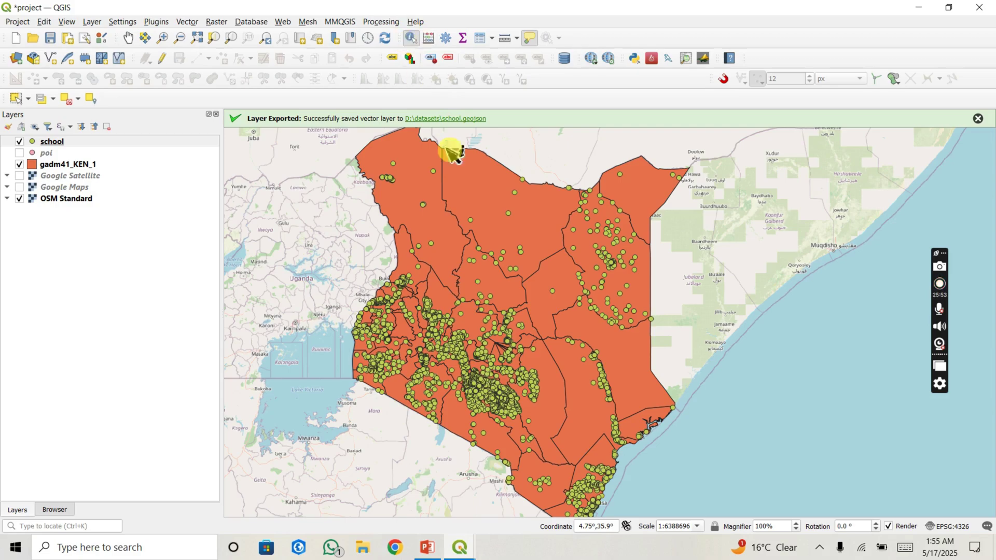
{"action": "left_click", "coordinate": [472, 223]}
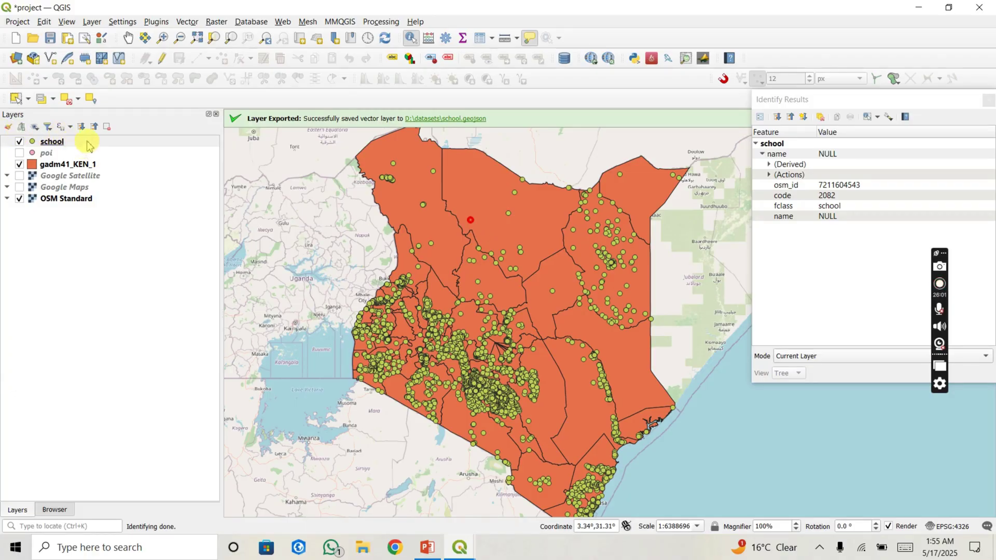
{"action": "left_click", "coordinate": [69, 152]}
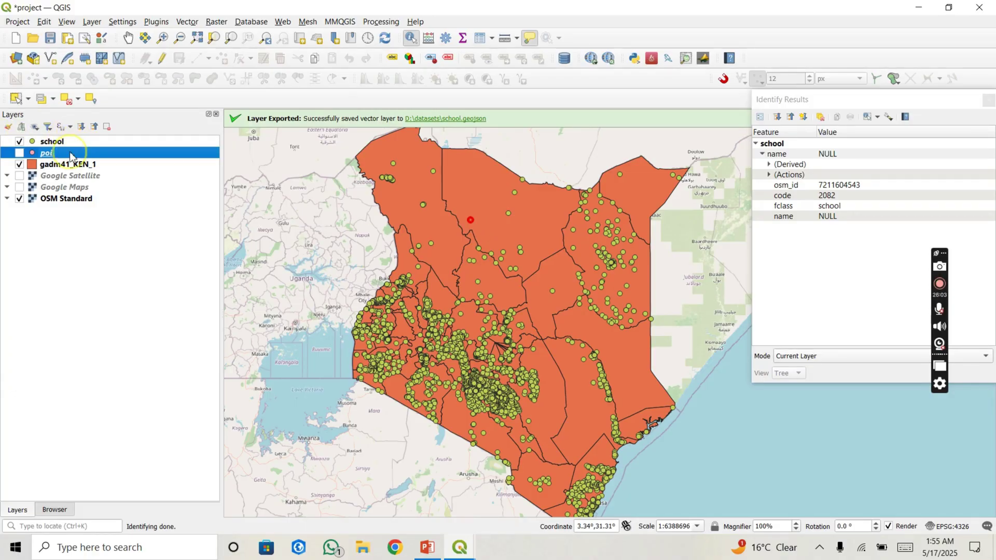
{"action": "left_click", "coordinate": [427, 207]}
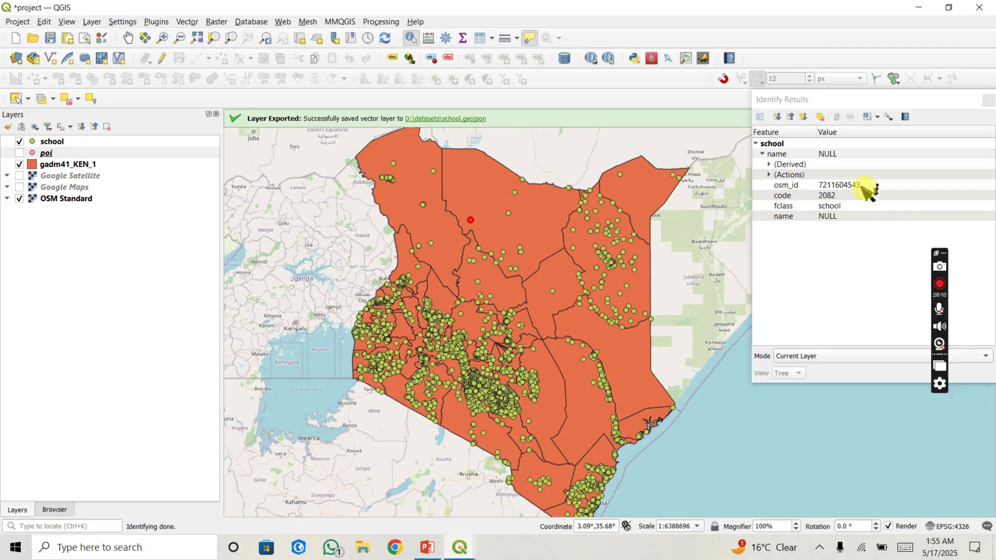
{"action": "left_click", "coordinate": [490, 160]}
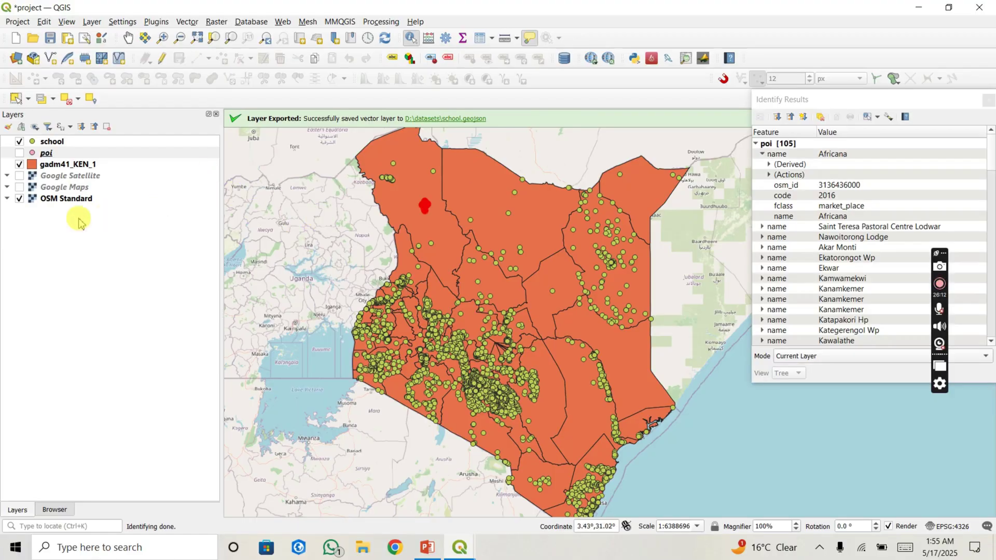
Step: Identify Marsabit county in the gadm41_KEN_1 layer
{"action": "left_click", "coordinate": [59, 165]}
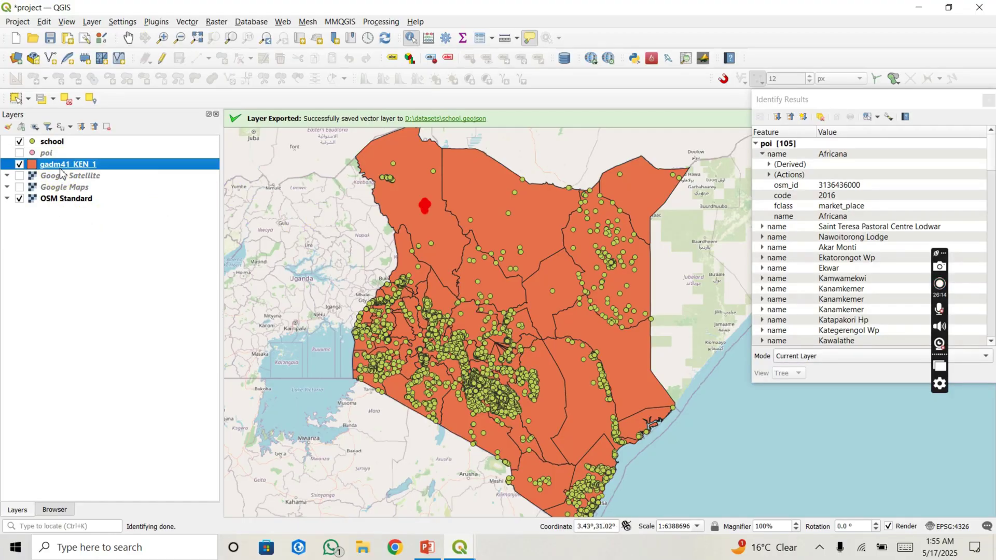
{"action": "left_click", "coordinate": [472, 220]}
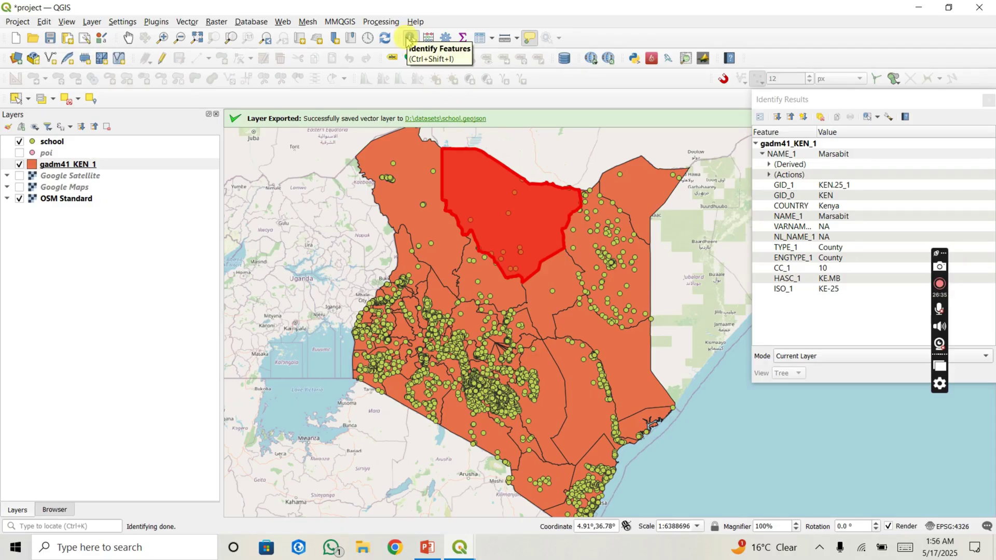
{"action": "left_click", "coordinate": [129, 39]}
{"action": "left_click_drag", "start_coordinate": [380, 251], "coordinate": [357, 271]}
{"action": "left_click", "coordinate": [163, 38]}
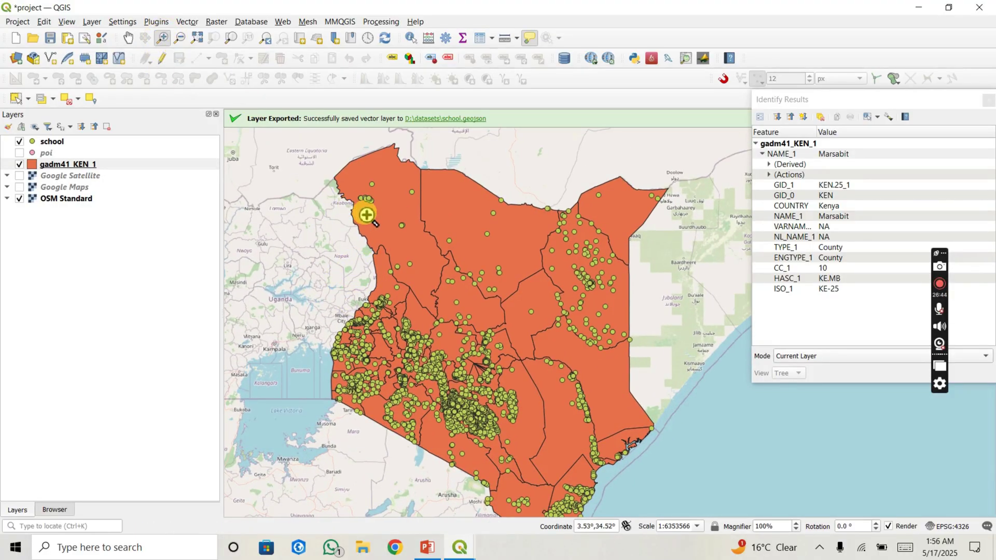
{"action": "left_click_drag", "start_coordinate": [370, 216], "coordinate": [668, 486]}
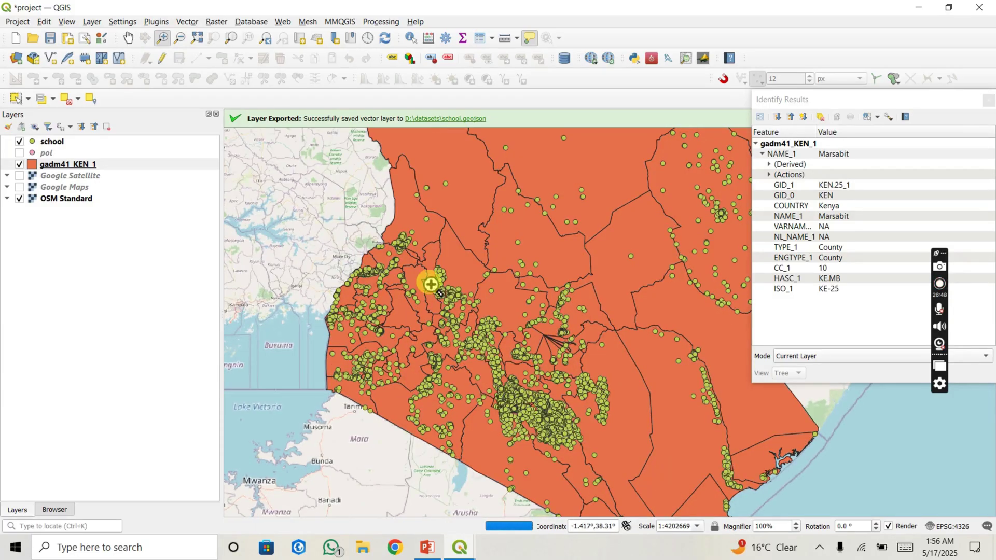
{"action": "left_click", "coordinate": [182, 41]}
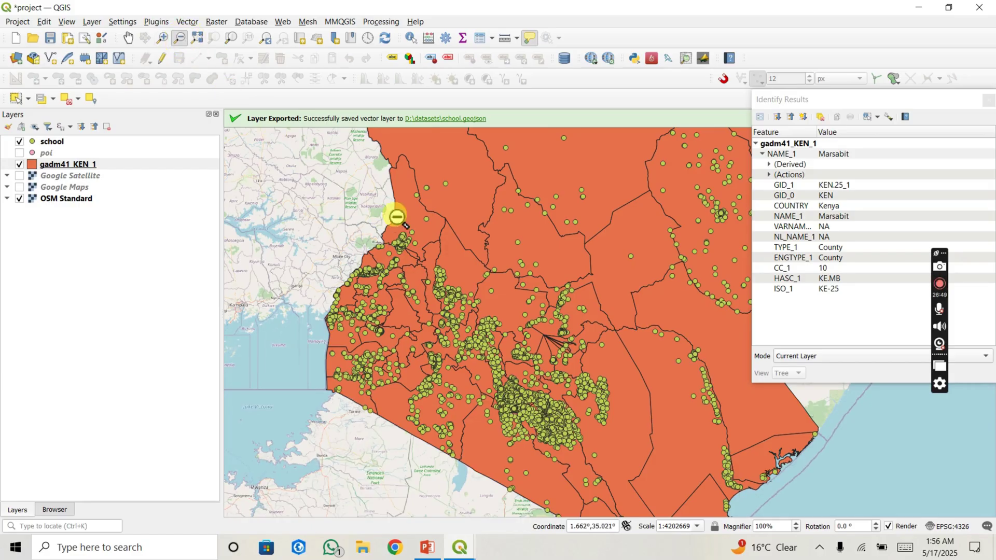
{"action": "left_click_drag", "start_coordinate": [387, 205], "coordinate": [752, 495]}
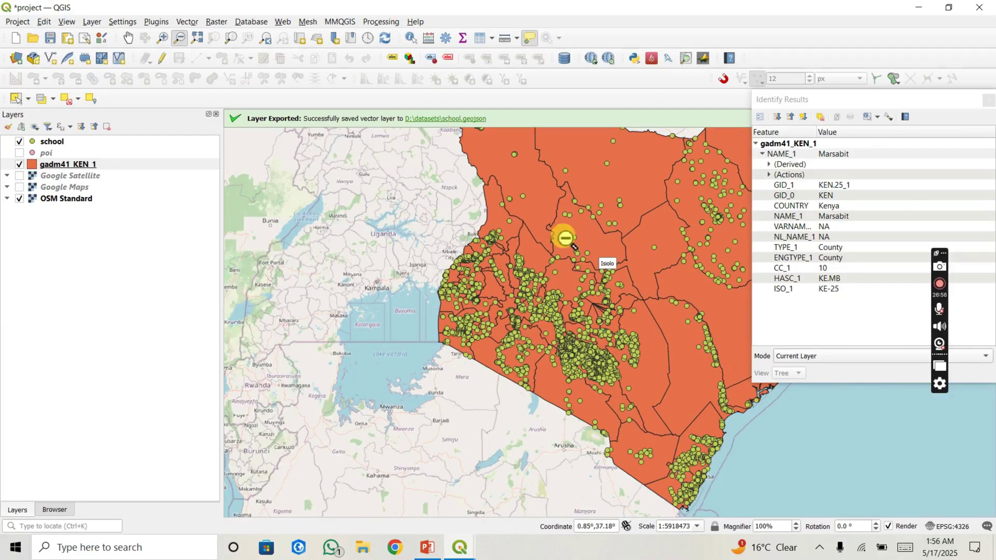
{"action": "left_click", "coordinate": [232, 39]}
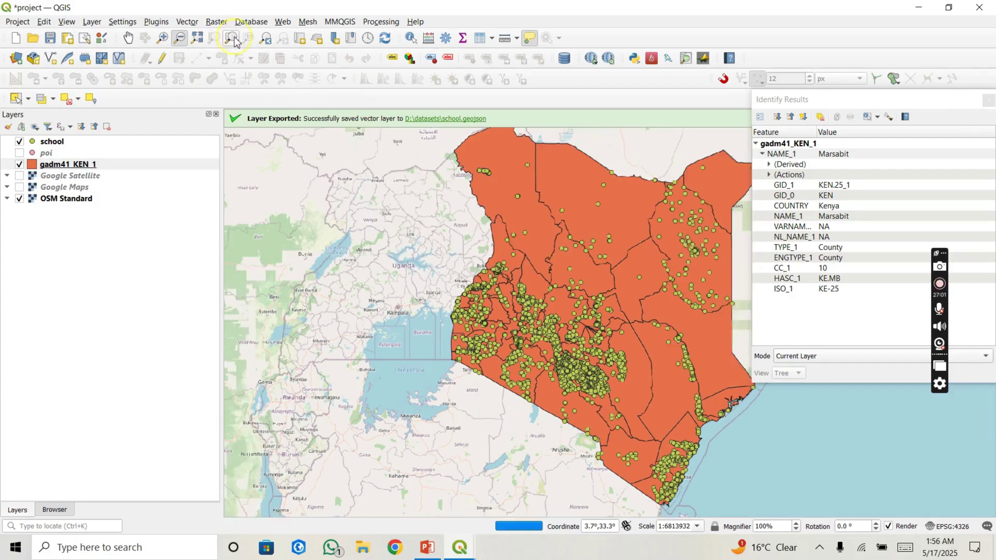
{"action": "left_click", "coordinate": [64, 144]}
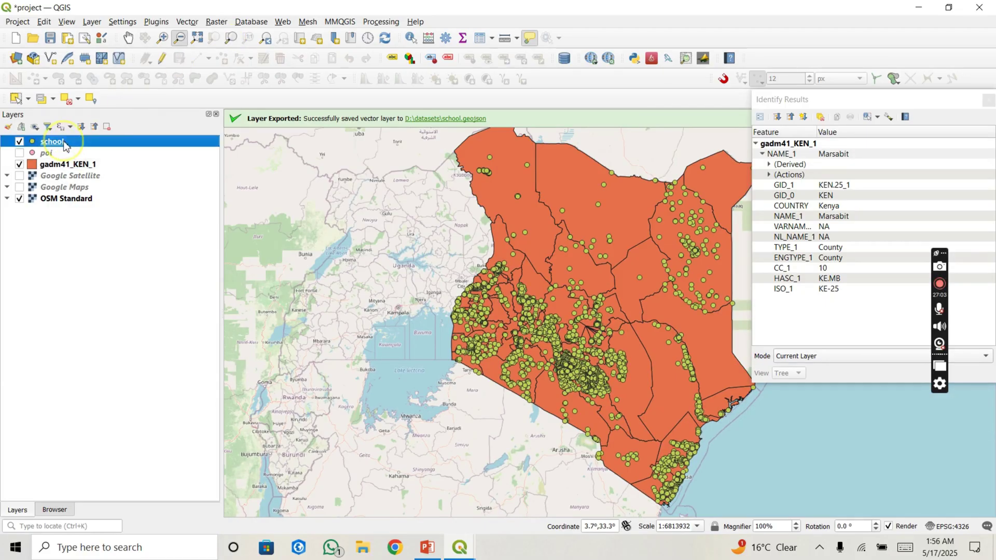
{"action": "left_click", "coordinate": [229, 38]}
{"action": "left_click", "coordinate": [368, 275]}
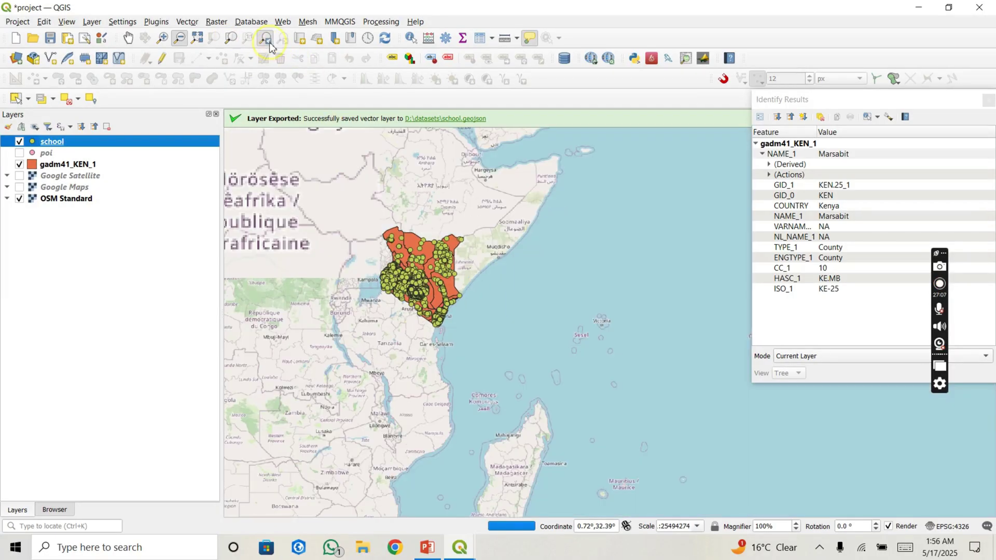
{"action": "left_click", "coordinate": [267, 41]}
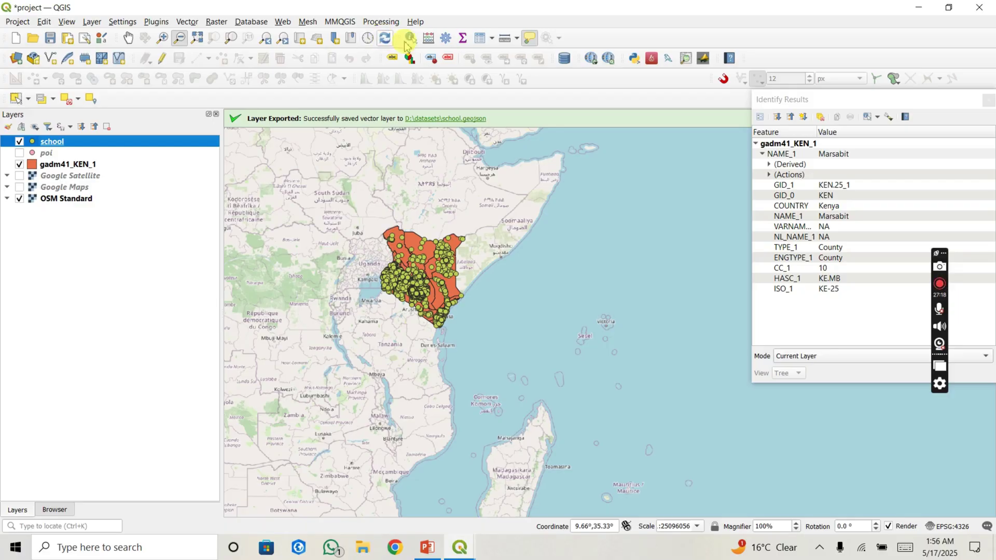
{"action": "scroll", "coordinate": [413, 266], "scroll_direction": "up", "scroll_amount": 2}
{"action": "scroll", "coordinate": [412, 266], "scroll_direction": "down", "scroll_amount": 1}
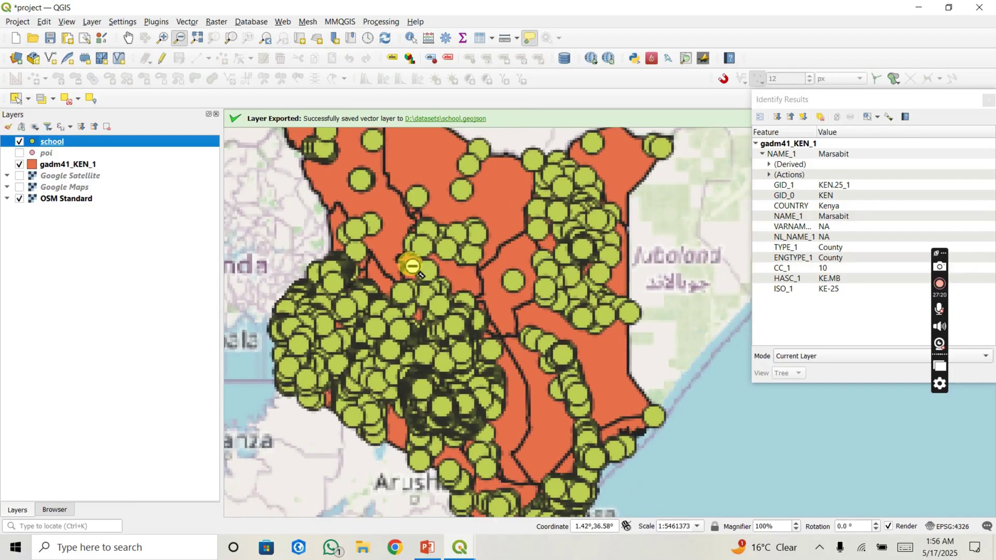
{"action": "scroll", "coordinate": [413, 265], "scroll_direction": "up", "scroll_amount": 1}
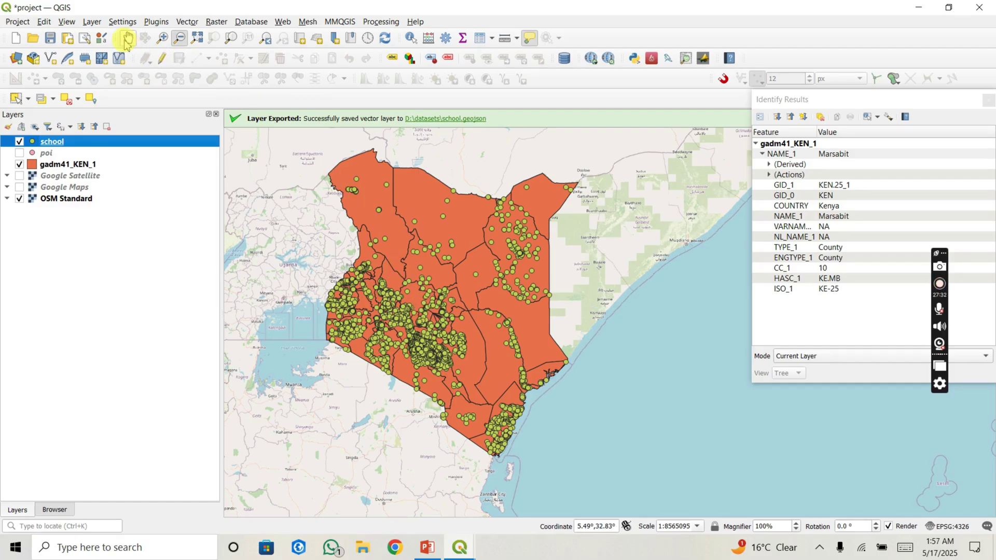
{"action": "left_click", "coordinate": [127, 39]}
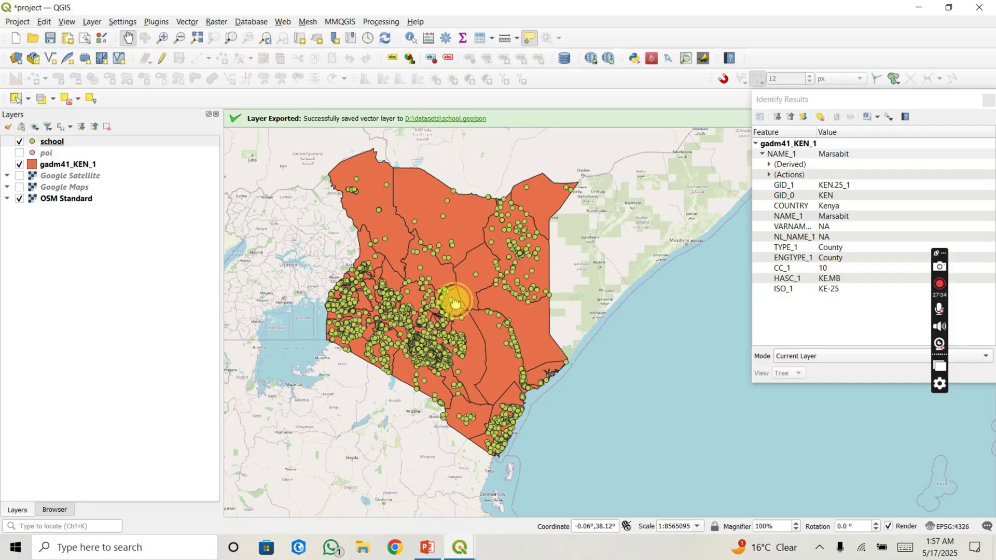
{"action": "left_click_drag", "start_coordinate": [459, 310], "coordinate": [452, 310]}
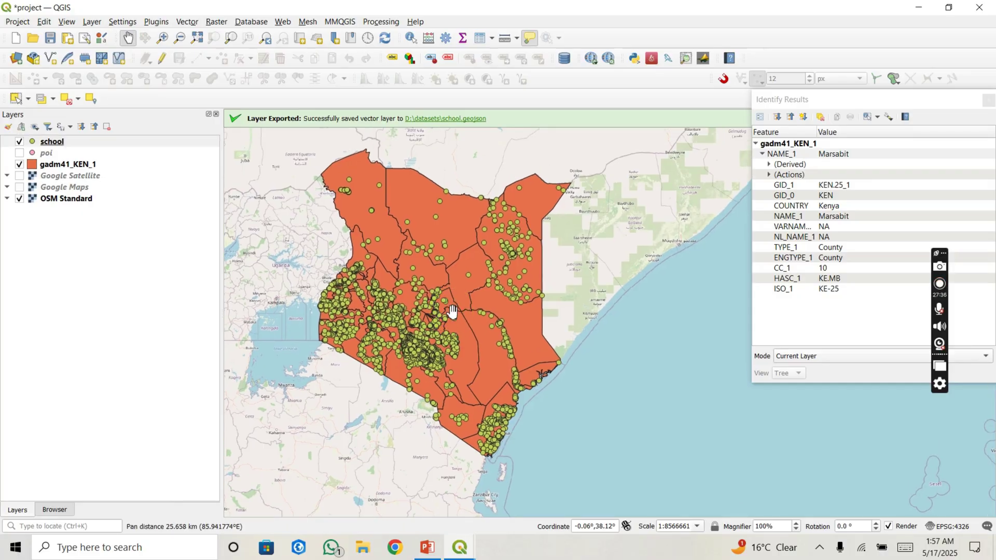
{"action": "left_click", "coordinate": [922, 151]}
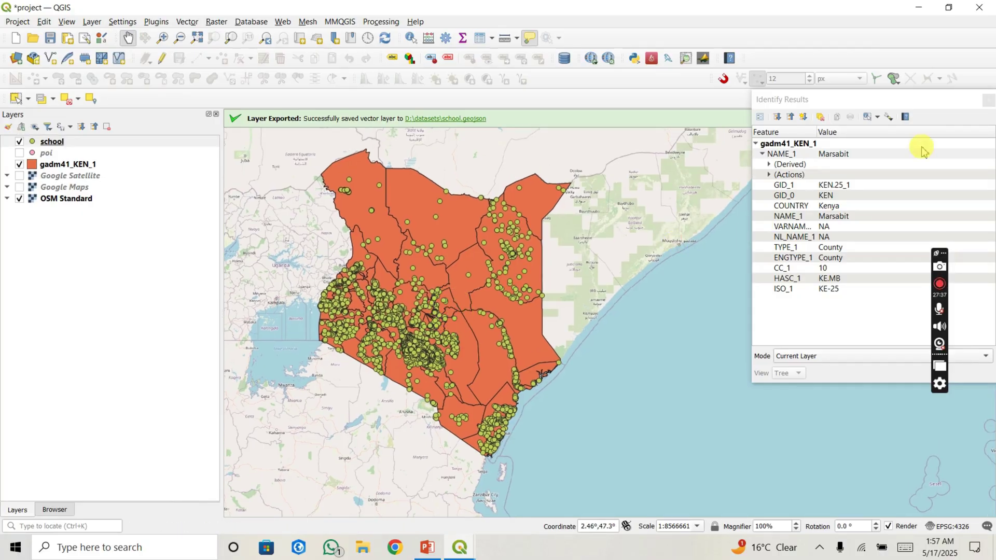
Step: Close the results panel and pan the map over central Kenya's school clusters
{"action": "left_click", "coordinate": [989, 107]}
{"action": "left_click_drag", "start_coordinate": [456, 255], "coordinate": [494, 248]}
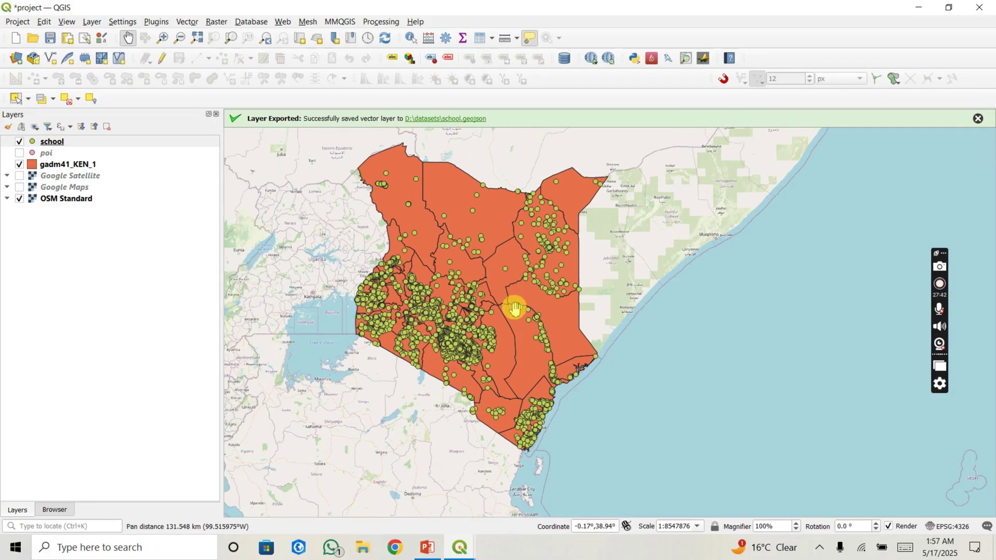
{"action": "scroll", "coordinate": [444, 272], "scroll_direction": "up", "scroll_amount": 2}
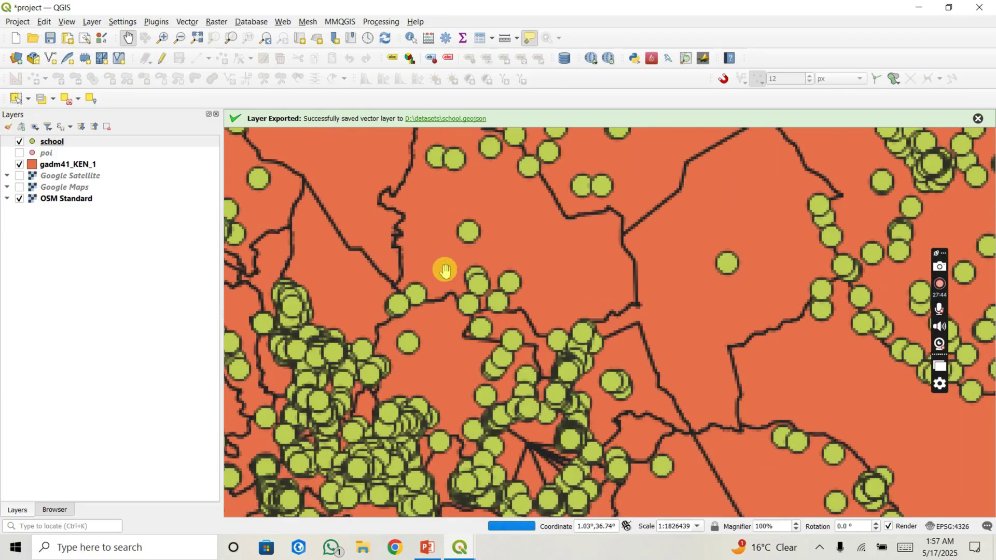
{"action": "scroll", "coordinate": [445, 270], "scroll_direction": "down", "scroll_amount": 1}
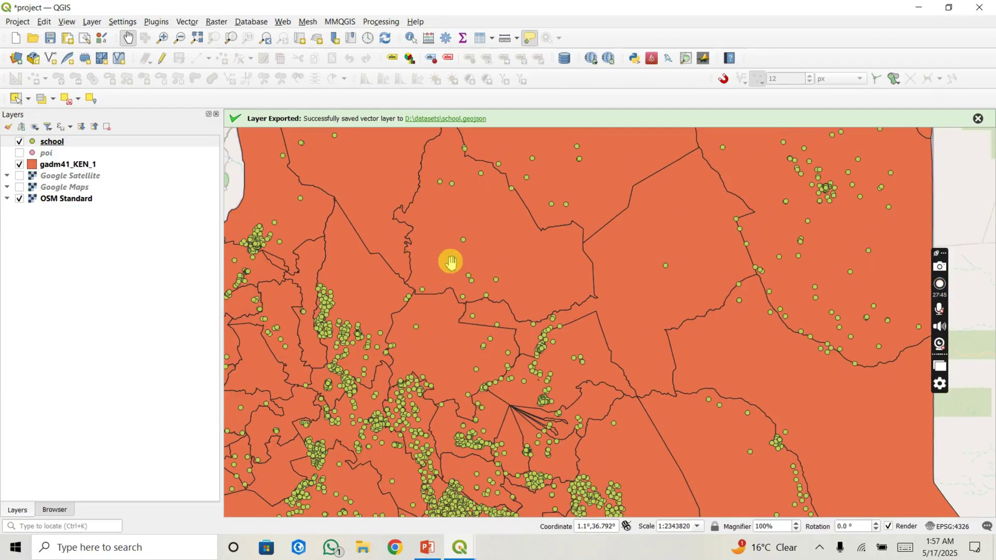
{"action": "left_click_drag", "start_coordinate": [479, 258], "coordinate": [467, 302]}
{"action": "left_click_drag", "start_coordinate": [522, 187], "coordinate": [522, 187]}
{"action": "left_click_drag", "start_coordinate": [482, 340], "coordinate": [467, 320]}
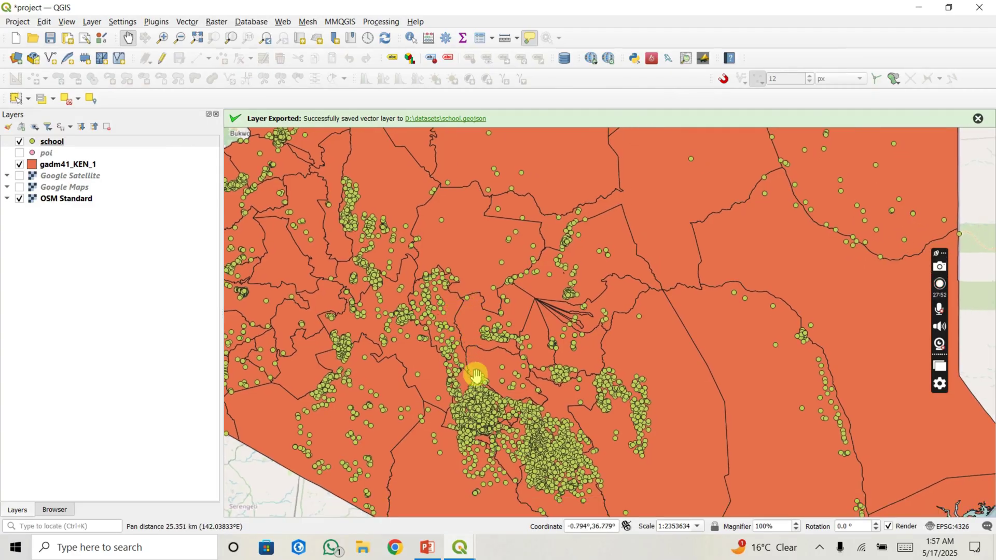
Step: Select the gadm41_KEN_1 county layer and bring up its context menu
{"action": "mouse_move", "coordinate": [467, 393]}
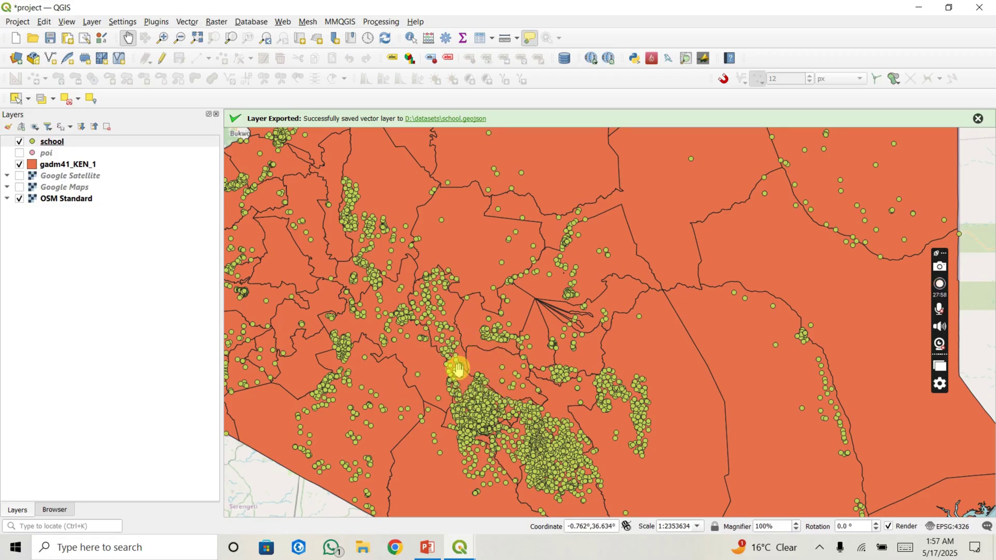
{"action": "left_click_drag", "start_coordinate": [455, 359], "coordinate": [451, 352]}
{"action": "mouse_move", "coordinate": [454, 352]}
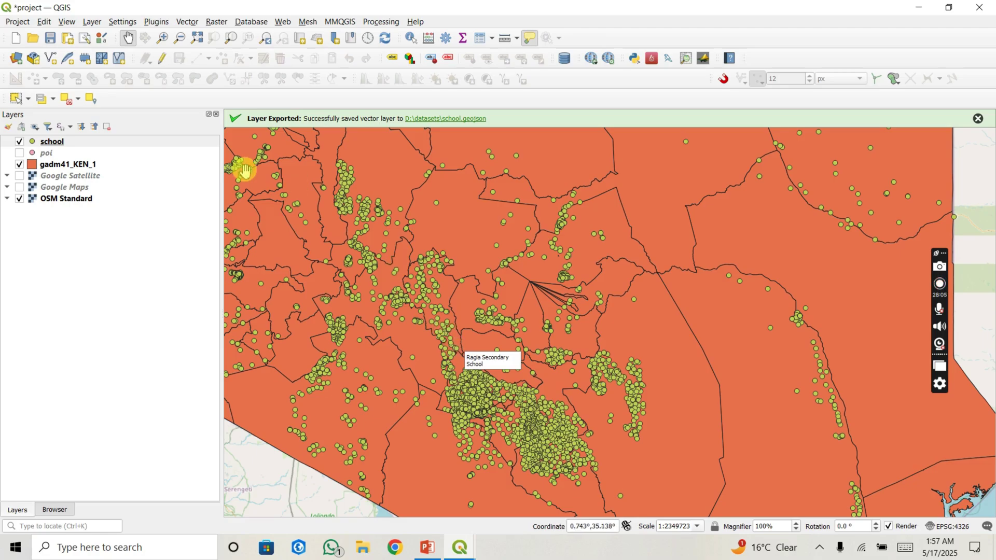
{"action": "left_click", "coordinate": [100, 167]}
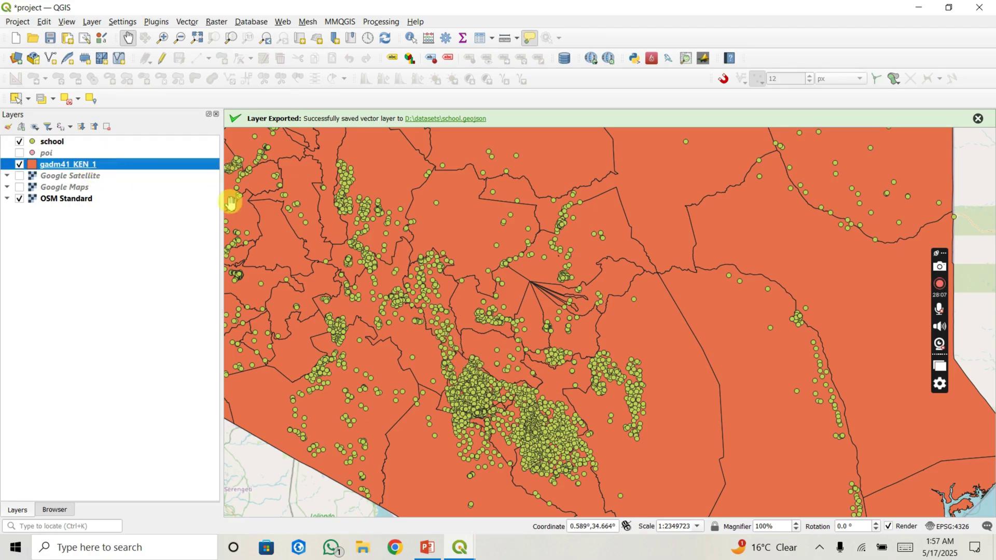
{"action": "right_click", "coordinate": [108, 165]}
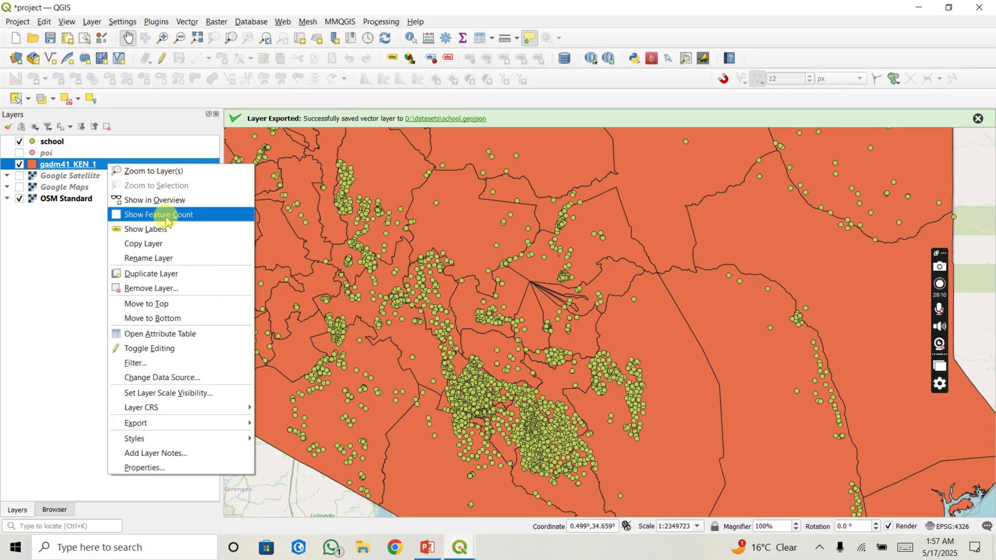
Step: Open the gadm41_KEN_1 attribute table and launch Select Features by Expression
{"action": "left_click", "coordinate": [167, 338]}
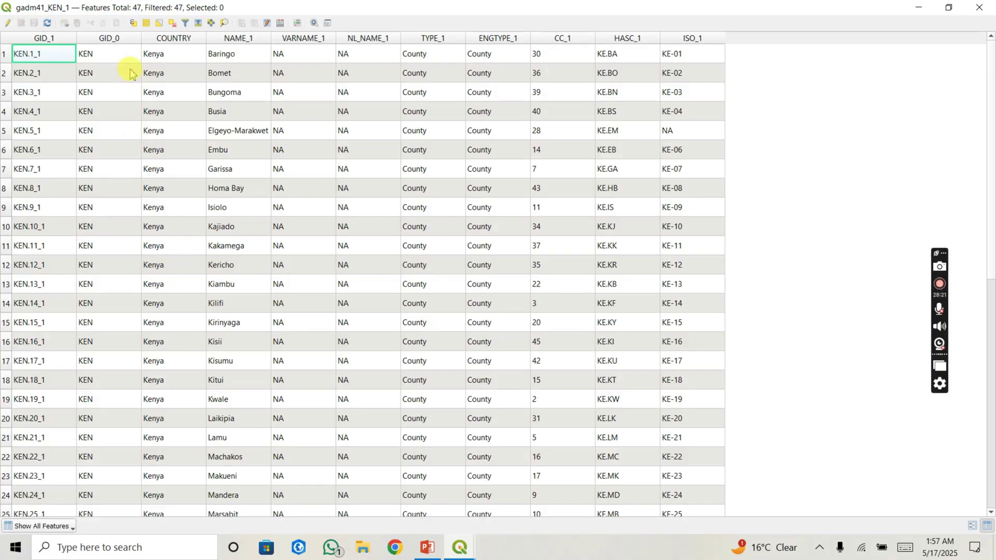
{"action": "left_click", "coordinate": [133, 24]}
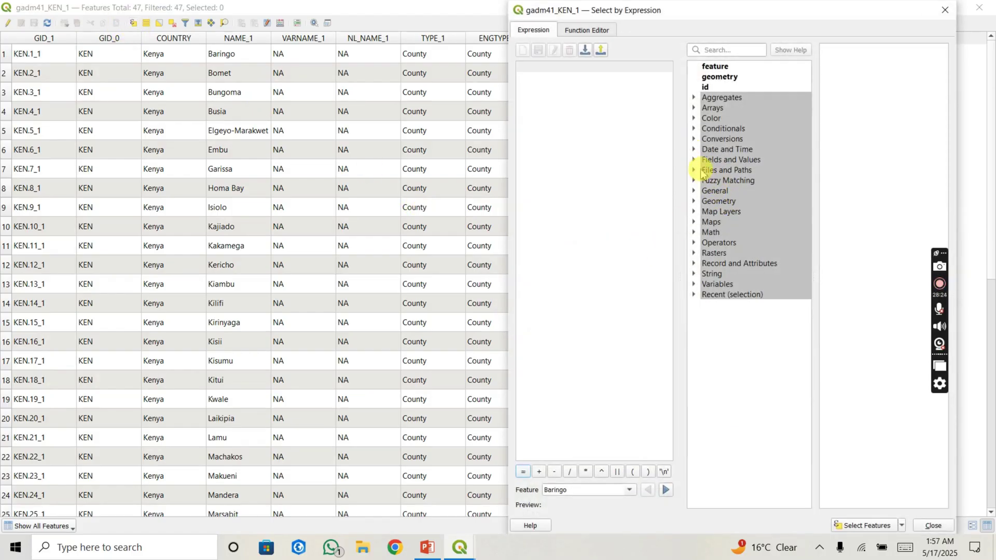
Step: Build "NAME_1" = 'Nairobi' from the field and its unique values, selecting that one county
{"action": "left_click", "coordinate": [693, 160]}
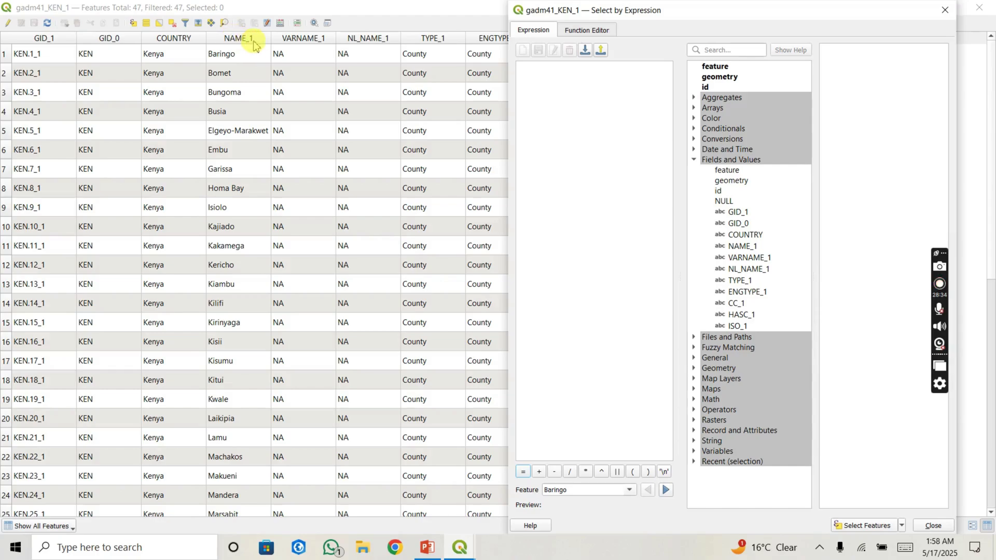
{"action": "double_click", "coordinate": [743, 247]}
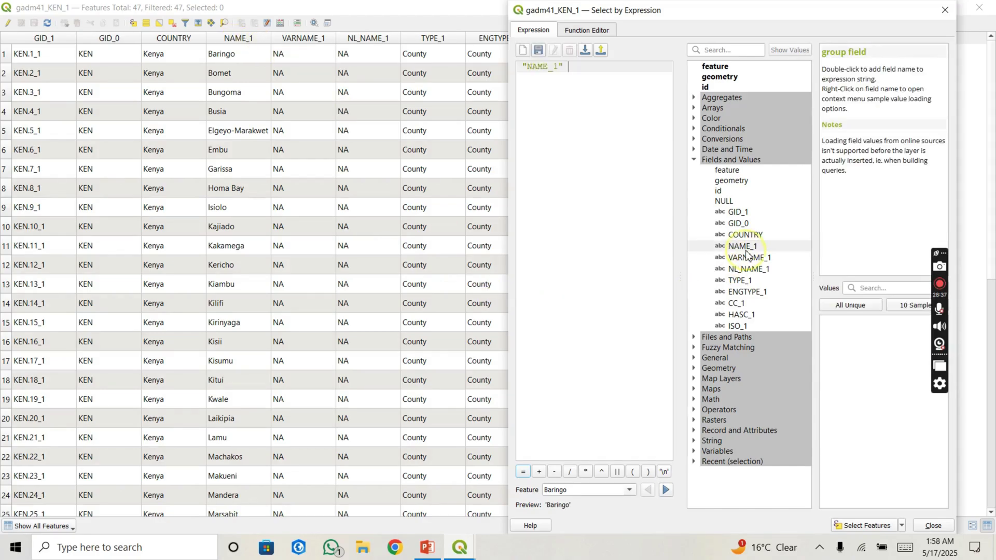
{"action": "left_click", "coordinate": [524, 472]}
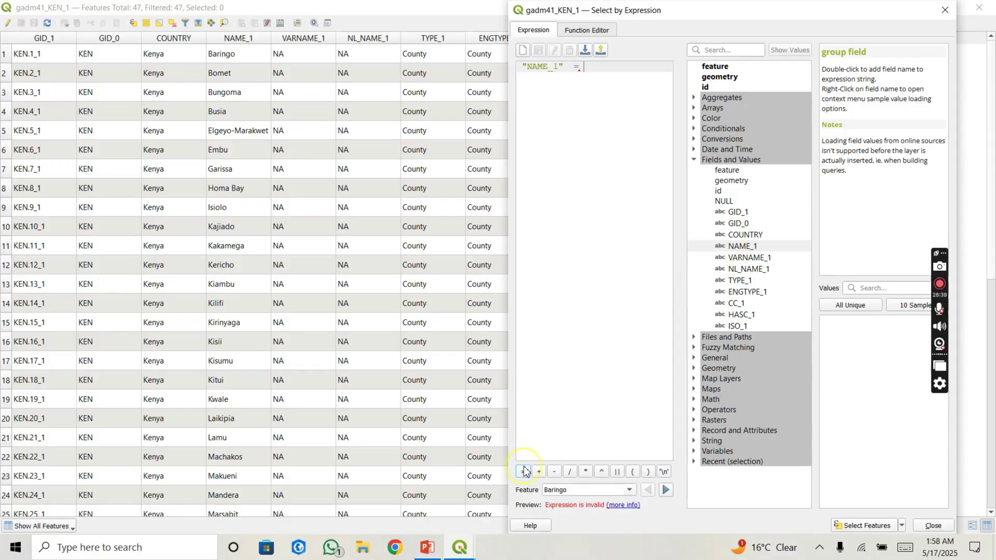
{"action": "left_click", "coordinate": [853, 306]}
{"action": "scroll", "coordinate": [849, 397], "scroll_direction": "down", "scroll_amount": 1}
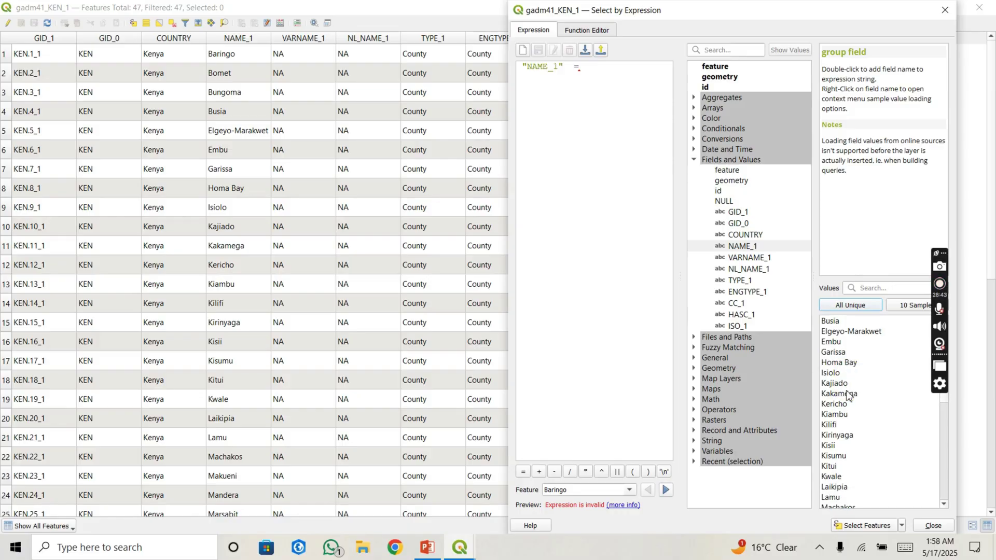
{"action": "scroll", "coordinate": [849, 396], "scroll_direction": "down", "scroll_amount": 4}
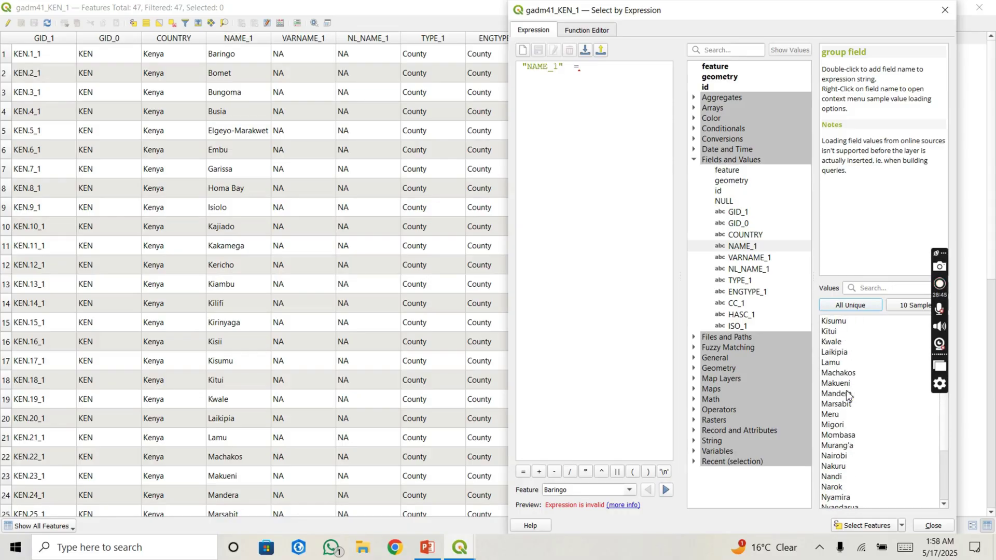
{"action": "left_click", "coordinate": [838, 457]}
{"action": "left_click", "coordinate": [838, 449]}
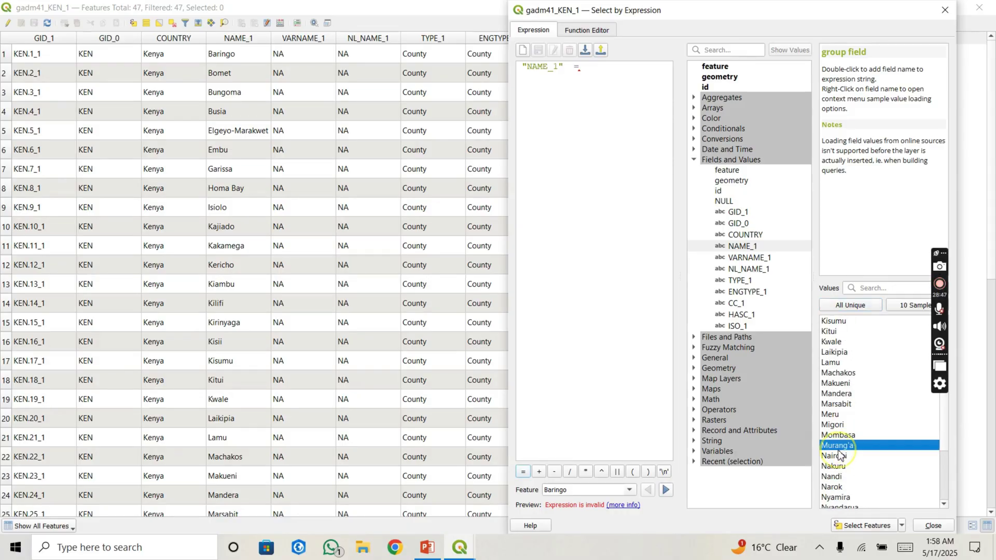
{"action": "double_click", "coordinate": [835, 456]}
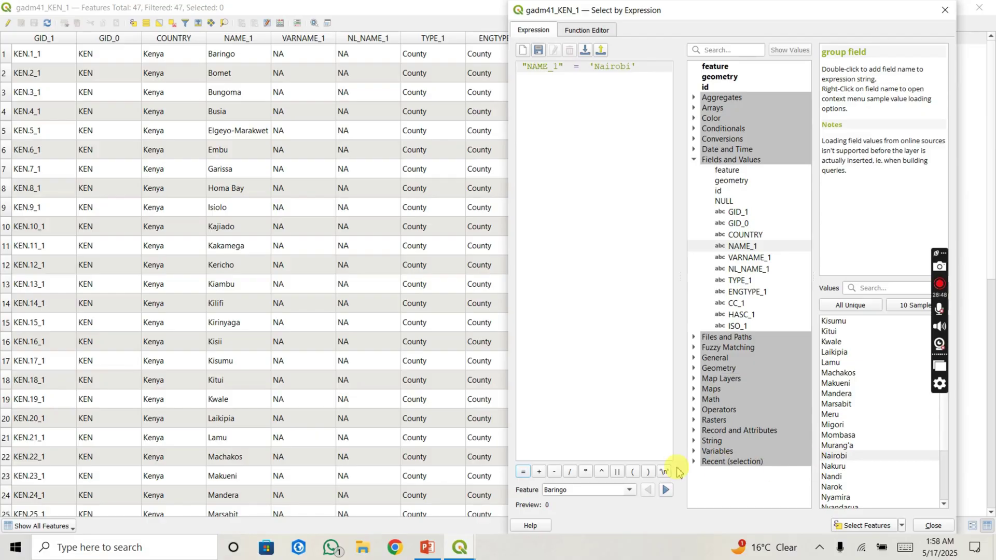
{"action": "left_click", "coordinate": [870, 527]}
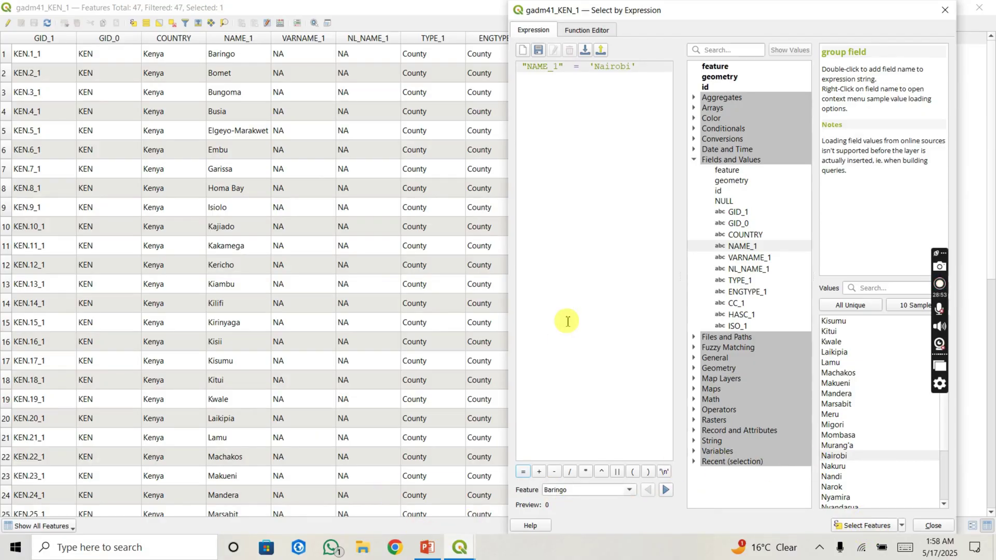
Step: Close the attribute table and zoom the map onto the highlighted Nairobi county polygon
{"action": "left_click", "coordinate": [991, 5]}
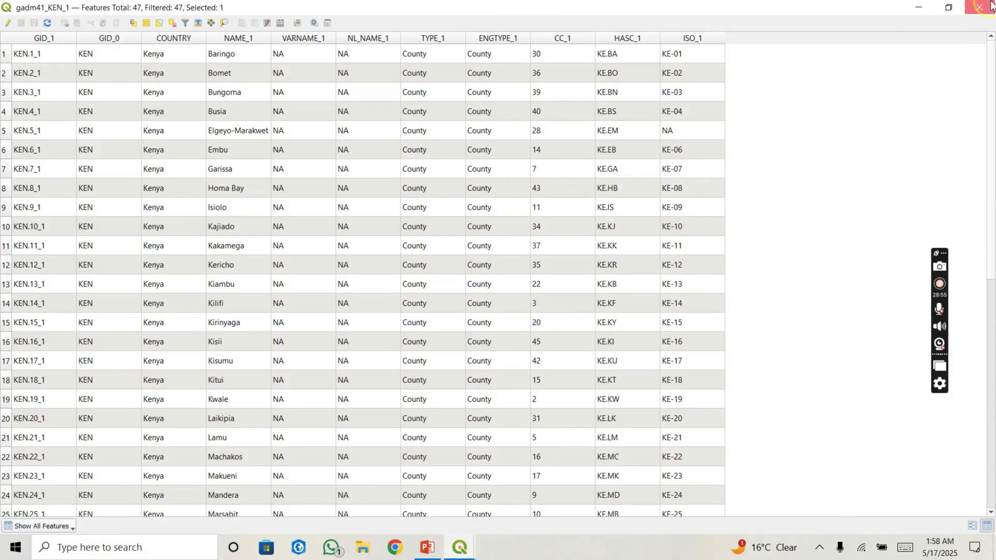
{"action": "left_click_drag", "start_coordinate": [464, 408], "coordinate": [455, 326]}
{"action": "scroll", "coordinate": [378, 364], "scroll_direction": "up", "scroll_amount": 5}
{"action": "scroll", "coordinate": [454, 326], "scroll_direction": "up", "scroll_amount": 3}
{"action": "scroll", "coordinate": [455, 326], "scroll_direction": "down", "scroll_amount": 1}
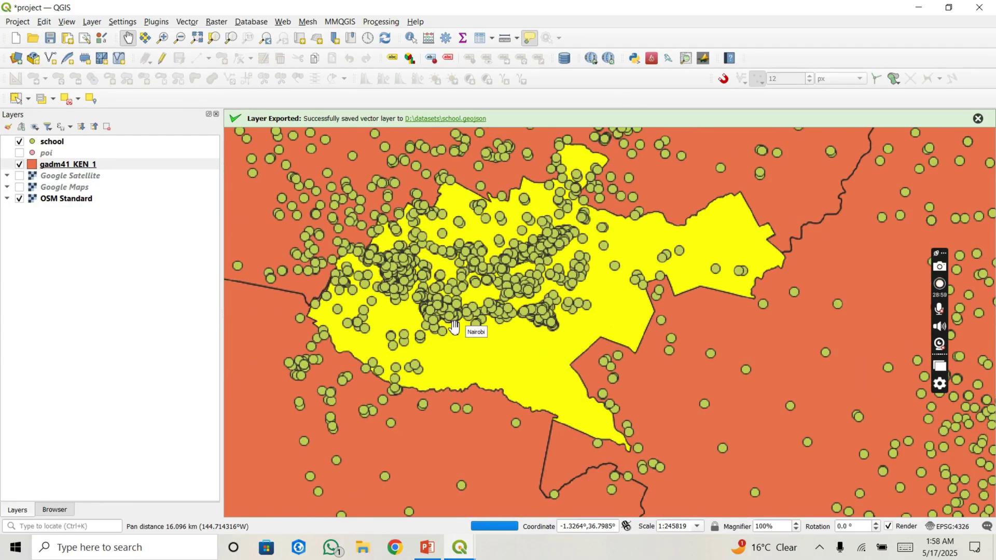
{"action": "left_click", "coordinate": [83, 165]}
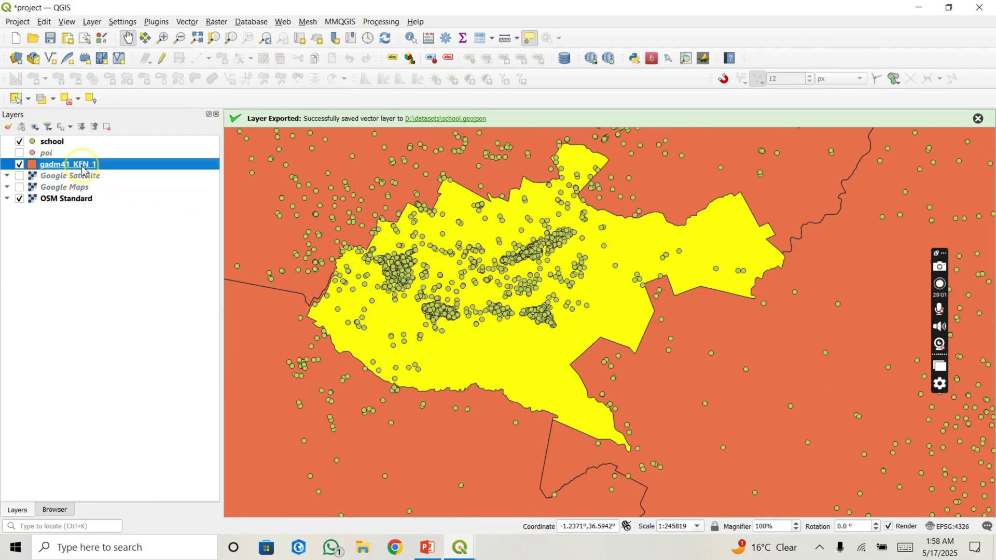
Step: Save the selected Nairobi feature as D:\datasets\city.geojson and add it as the city layer
{"action": "right_click", "coordinate": [83, 167]}
{"action": "mouse_move", "coordinate": [171, 423]}
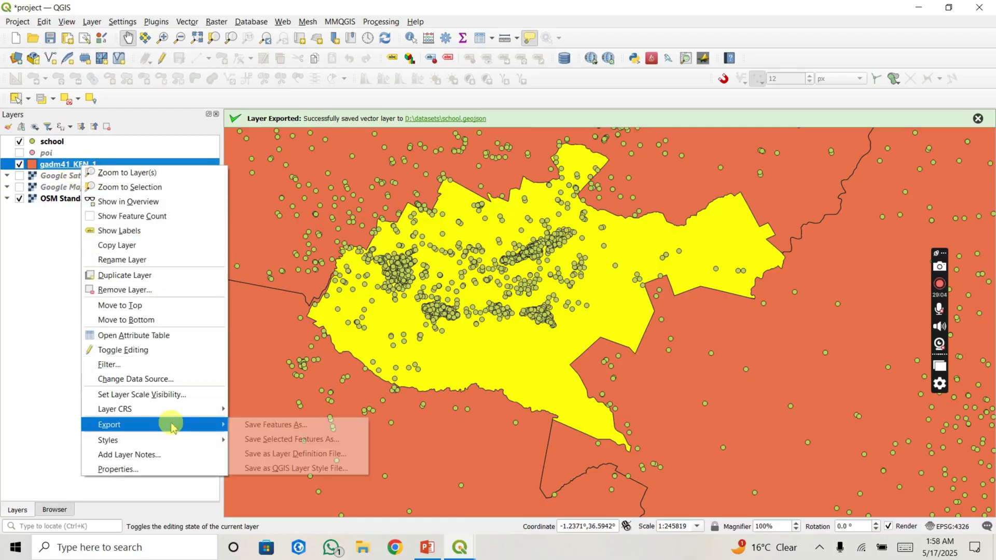
{"action": "left_click", "coordinate": [254, 440]}
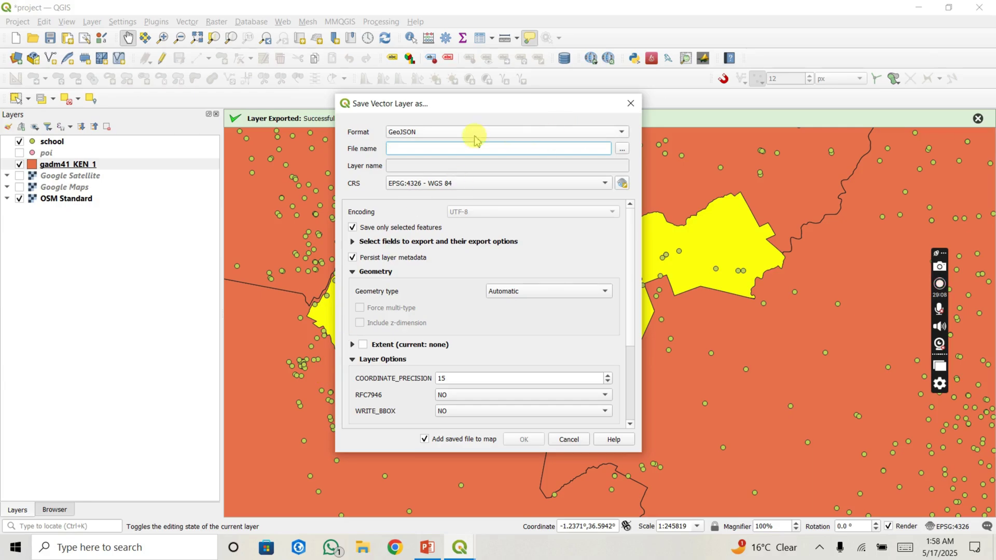
{"action": "left_click", "coordinate": [622, 151]}
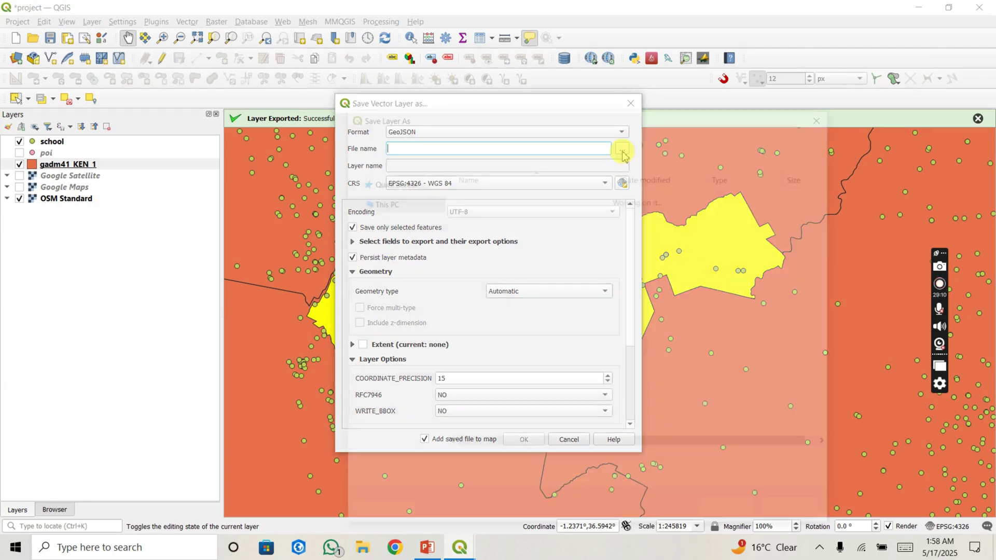
{"action": "type", "text": "city"}
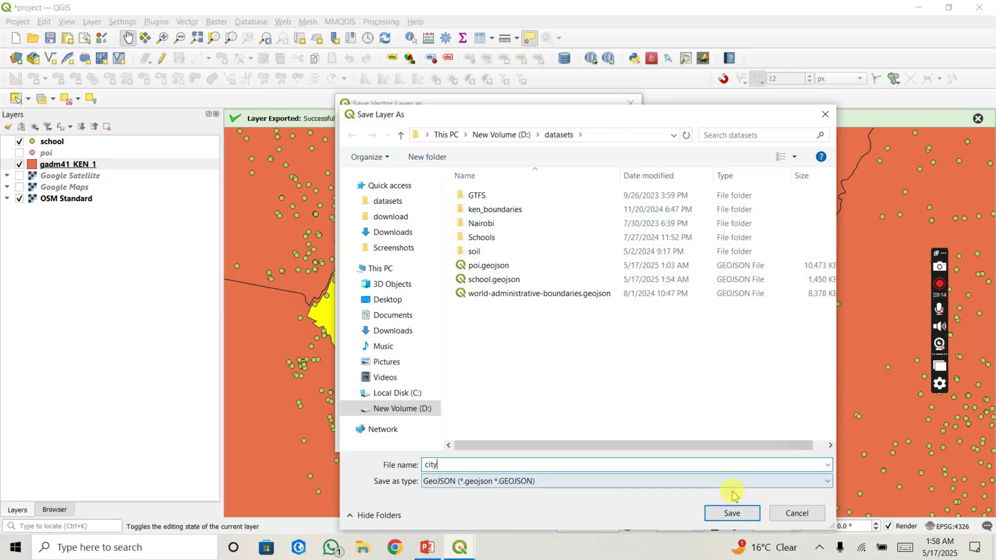
{"action": "left_click", "coordinate": [732, 513]}
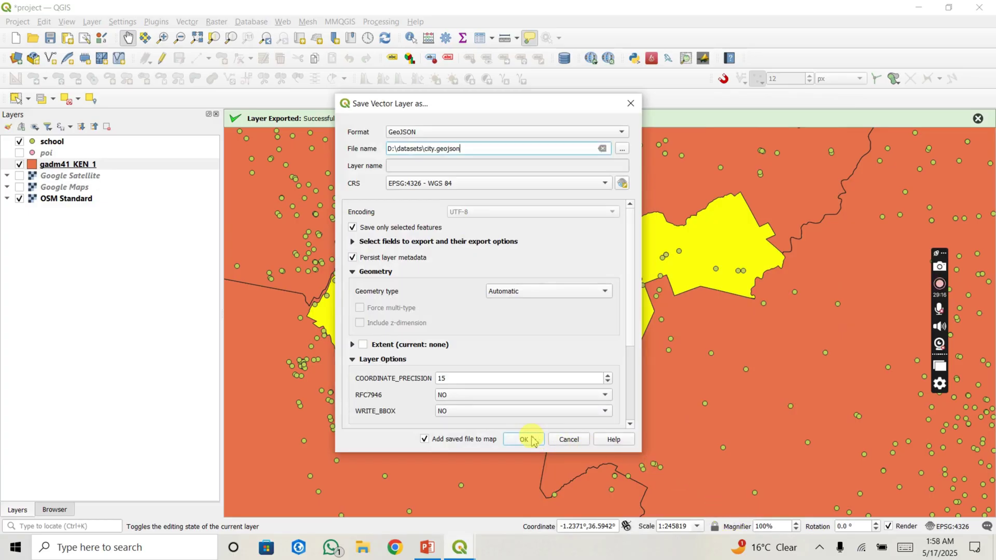
{"action": "left_click", "coordinate": [526, 439]}
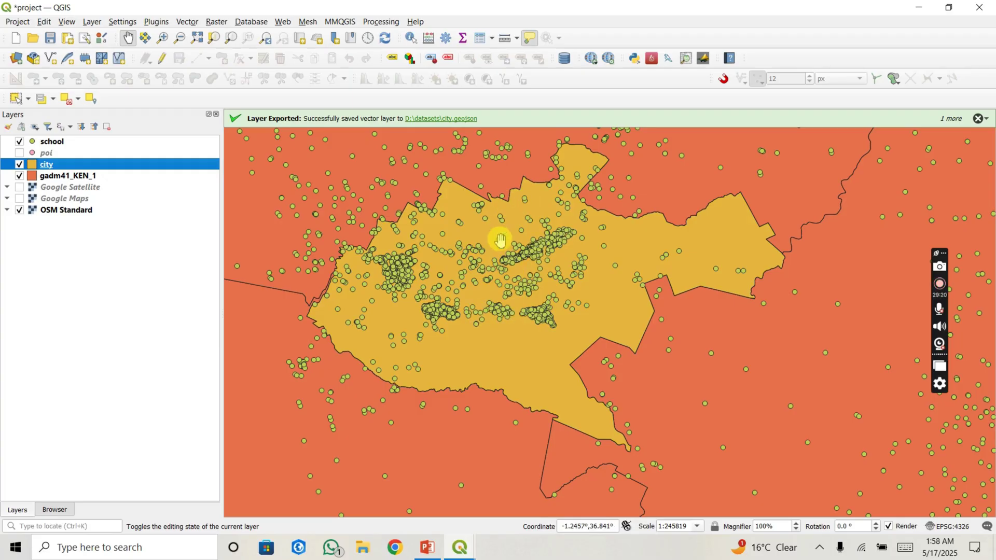
Step: Hide the gadm41_KEN_1, city and school layers while nudging the map around Nairobi
{"action": "left_click_drag", "start_coordinate": [501, 241], "coordinate": [485, 251]}
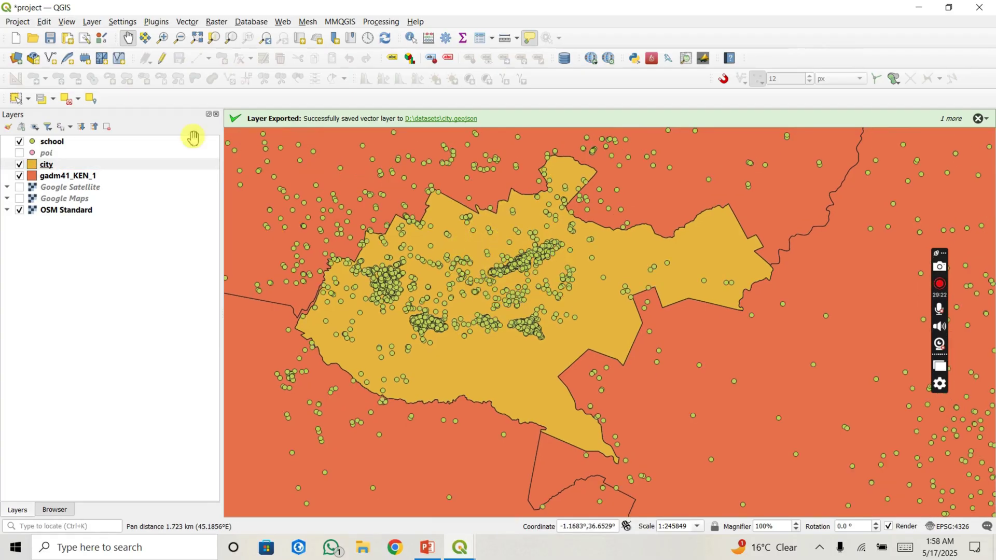
{"action": "left_click", "coordinate": [19, 176]}
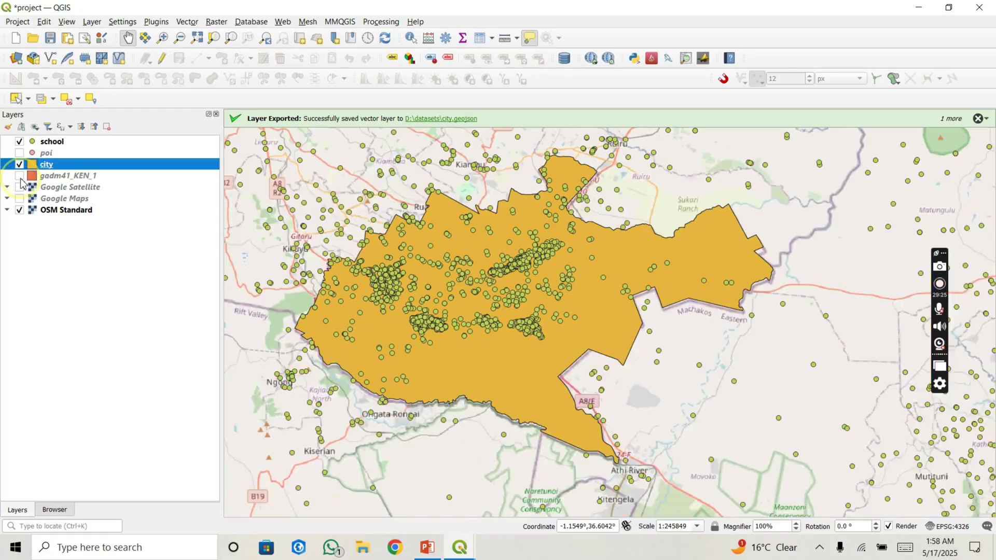
{"action": "left_click", "coordinate": [406, 283]}
{"action": "left_click_drag", "start_coordinate": [405, 283], "coordinate": [394, 286]}
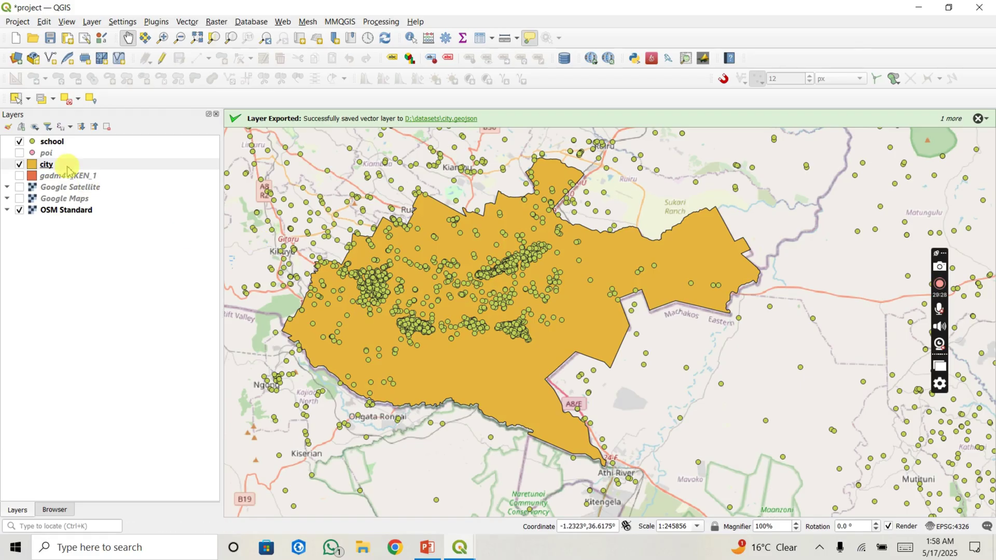
{"action": "left_click", "coordinate": [20, 165]}
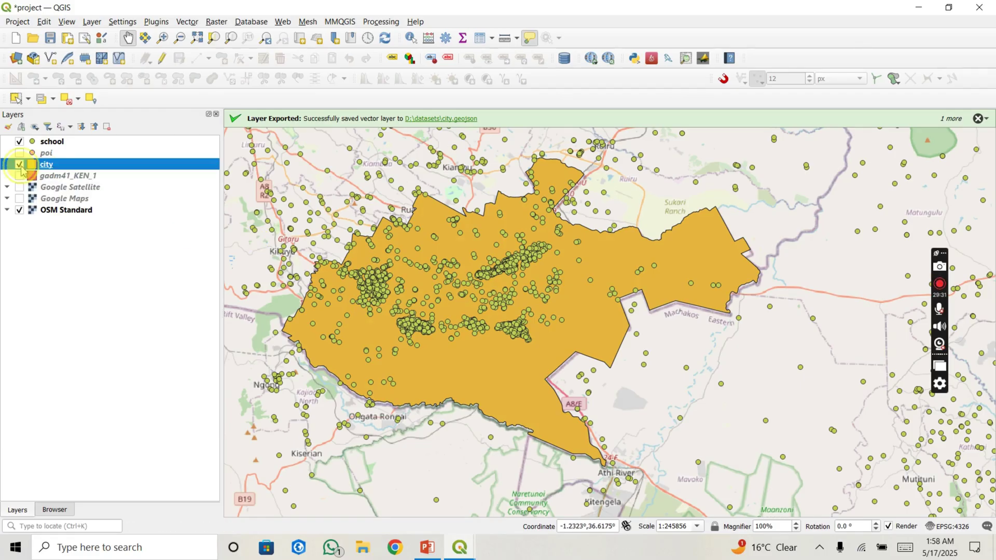
{"action": "left_click", "coordinate": [19, 141]}
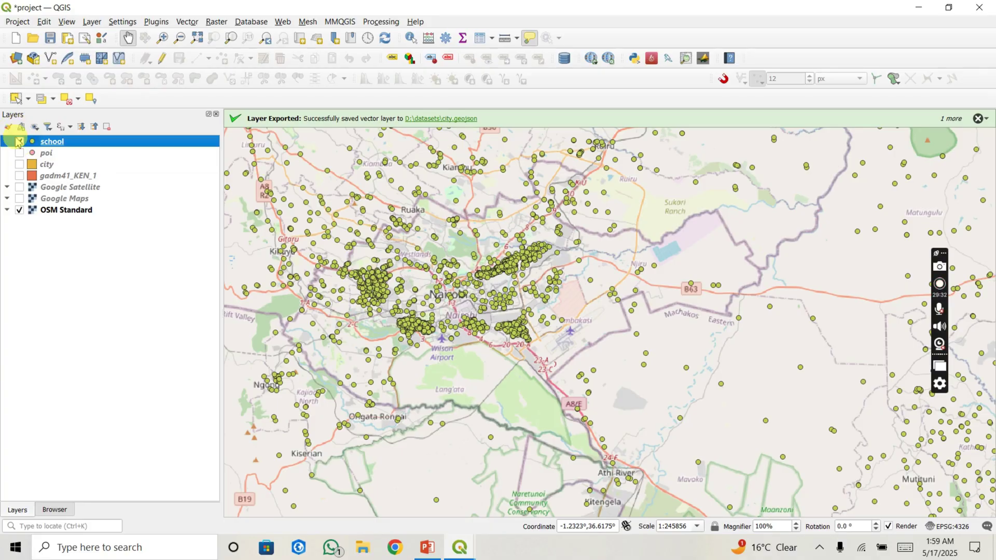
{"action": "left_click", "coordinate": [19, 142]}
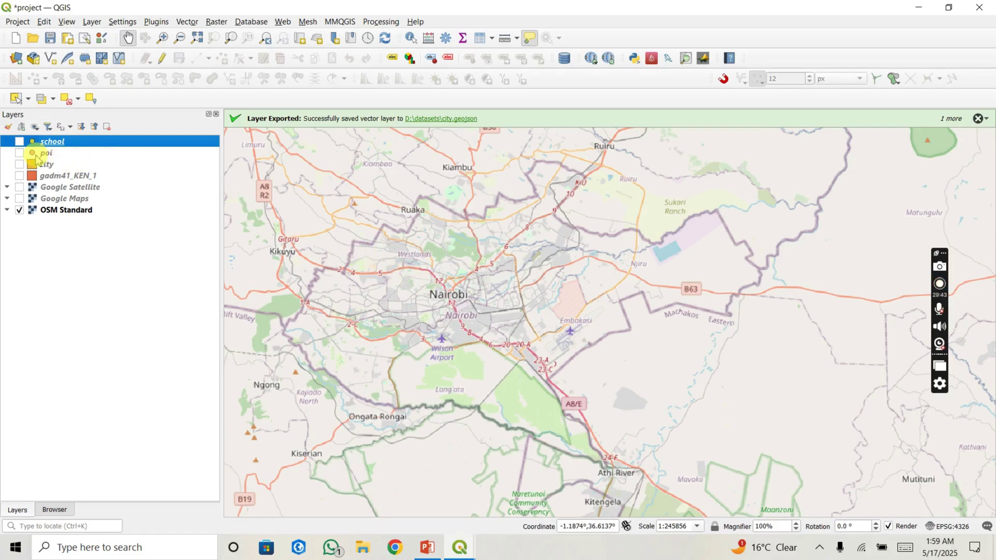
Step: Turn the city boundary and school points back on and recentre the map on Nairobi
{"action": "left_click", "coordinate": [19, 165]}
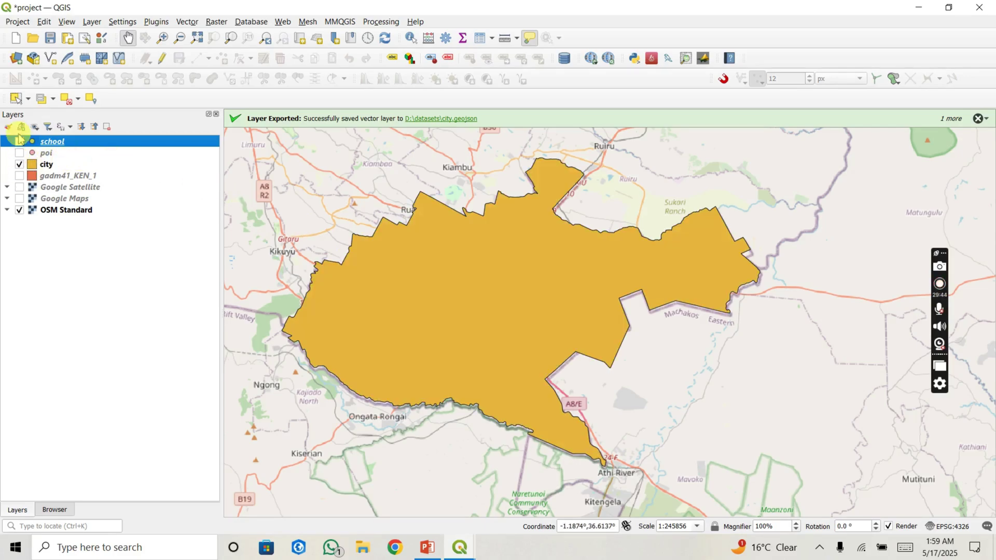
{"action": "left_click", "coordinate": [19, 141]}
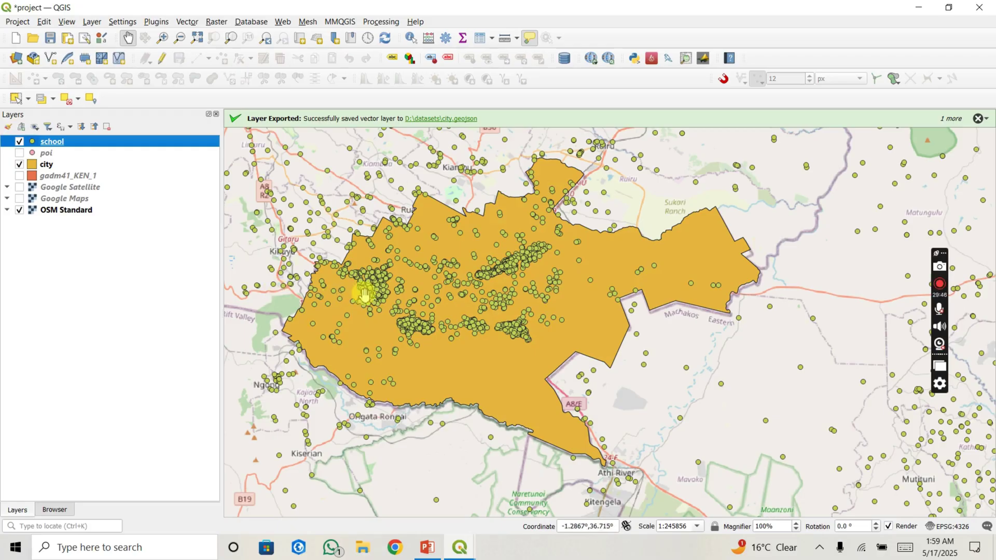
{"action": "left_click", "coordinate": [383, 295]}
{"action": "left_click_drag", "start_coordinate": [383, 295], "coordinate": [375, 298]}
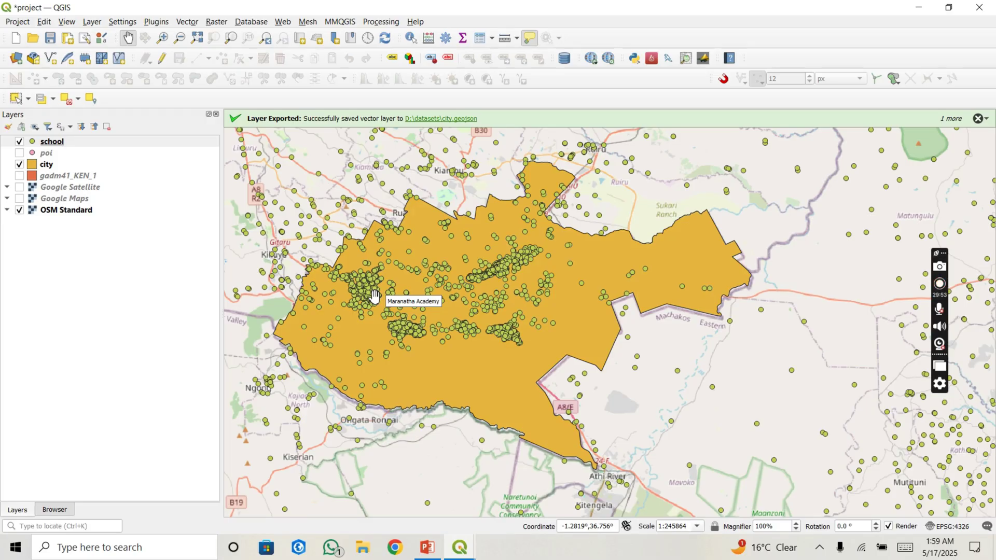
{"action": "left_click_drag", "start_coordinate": [374, 298], "coordinate": [405, 315]}
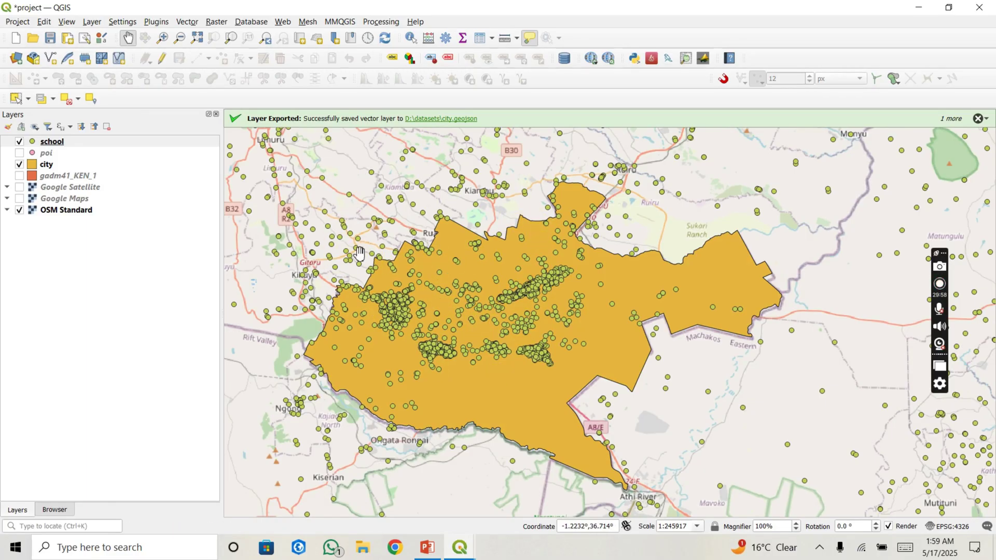
{"action": "mouse_move", "coordinate": [360, 254]}
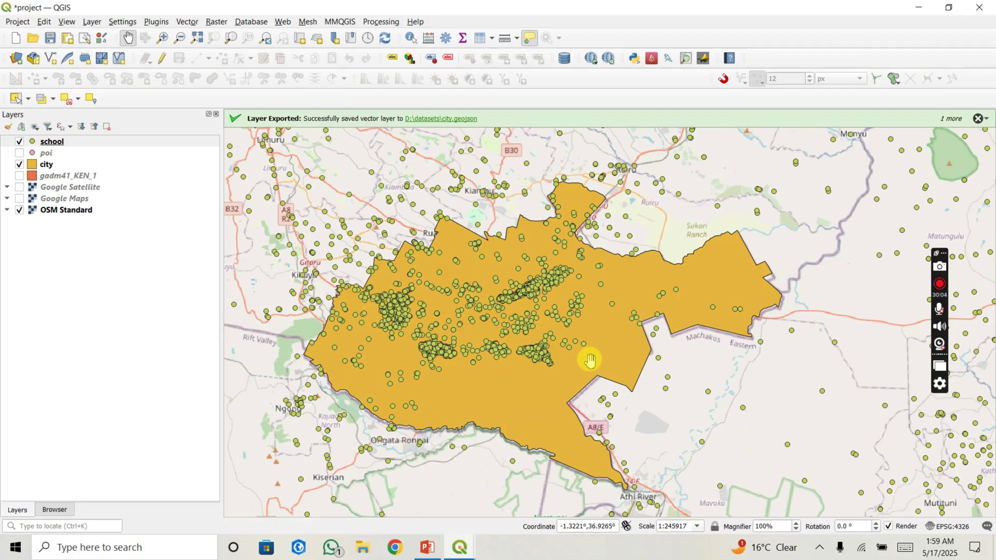
{"action": "mouse_move", "coordinate": [484, 296]}
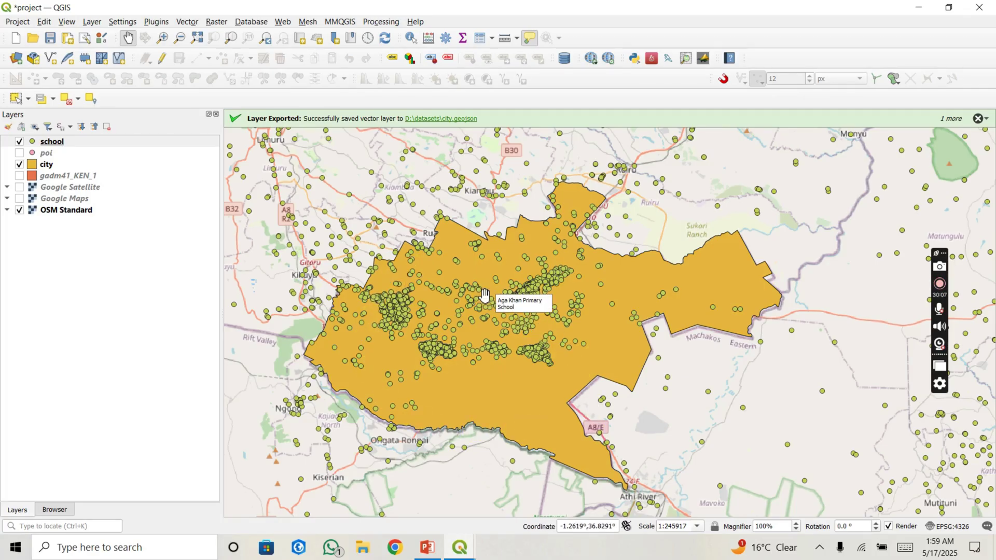
{"action": "left_click_drag", "start_coordinate": [470, 284], "coordinate": [445, 271]}
{"action": "mouse_move", "coordinate": [446, 269]}
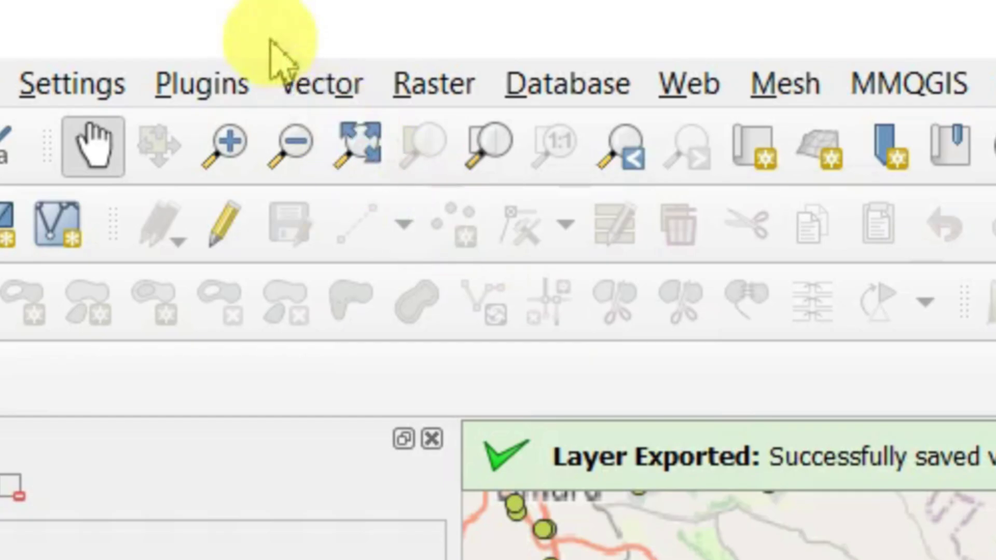
Step: Launch Vector > Geoprocessing Tools > Clip with the school layer as input
{"action": "left_click", "coordinate": [318, 79]}
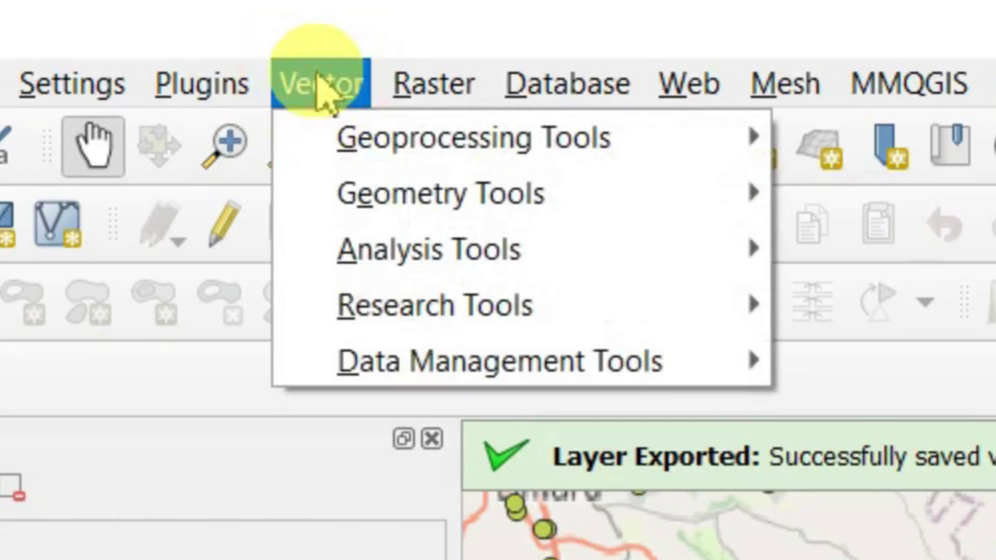
{"action": "mouse_move", "coordinate": [343, 153]}
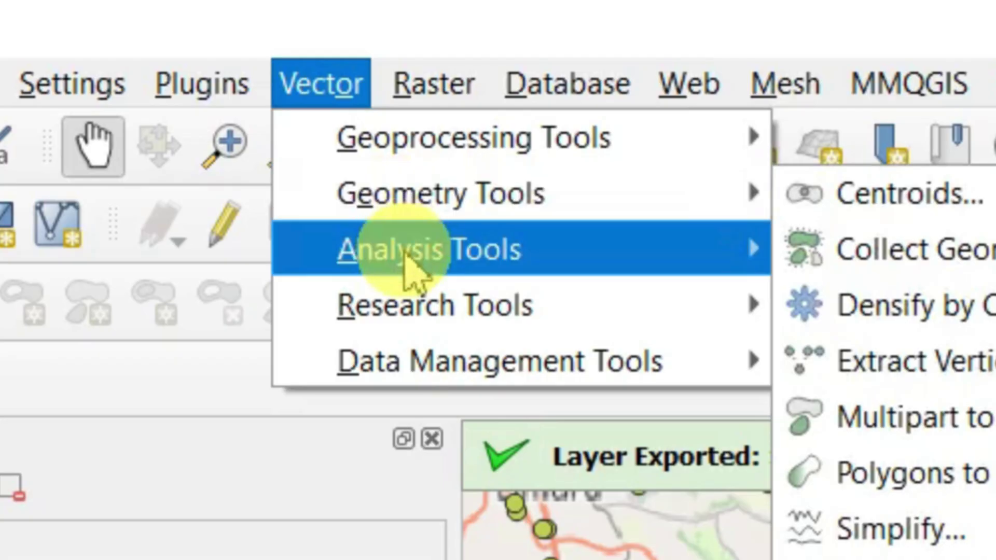
{"action": "mouse_move", "coordinate": [410, 315]}
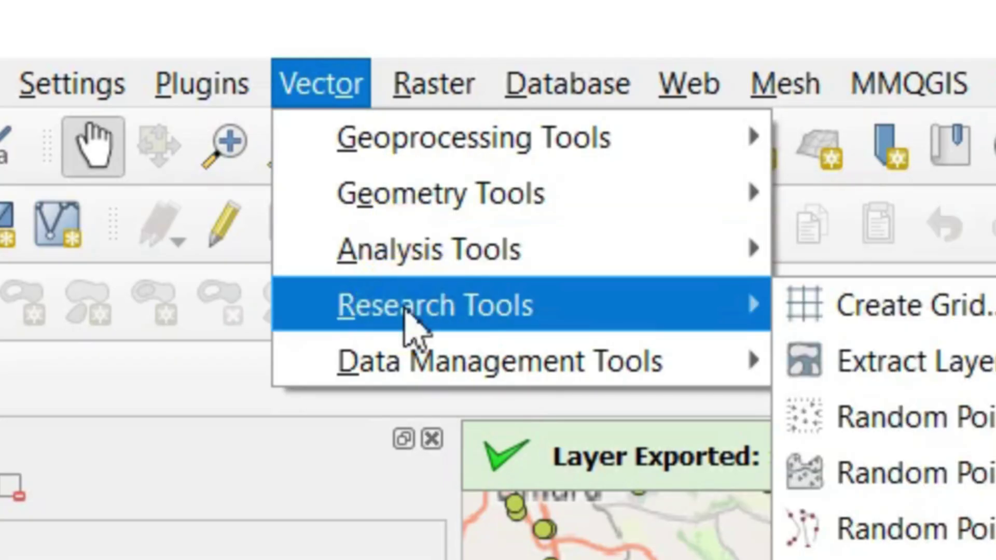
{"action": "mouse_move", "coordinate": [410, 344]}
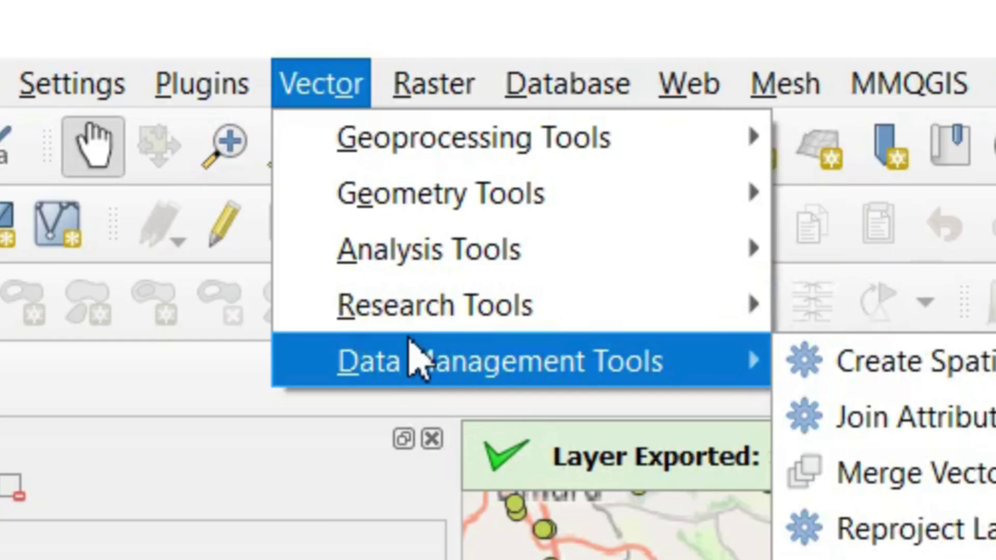
{"action": "mouse_move", "coordinate": [437, 163]}
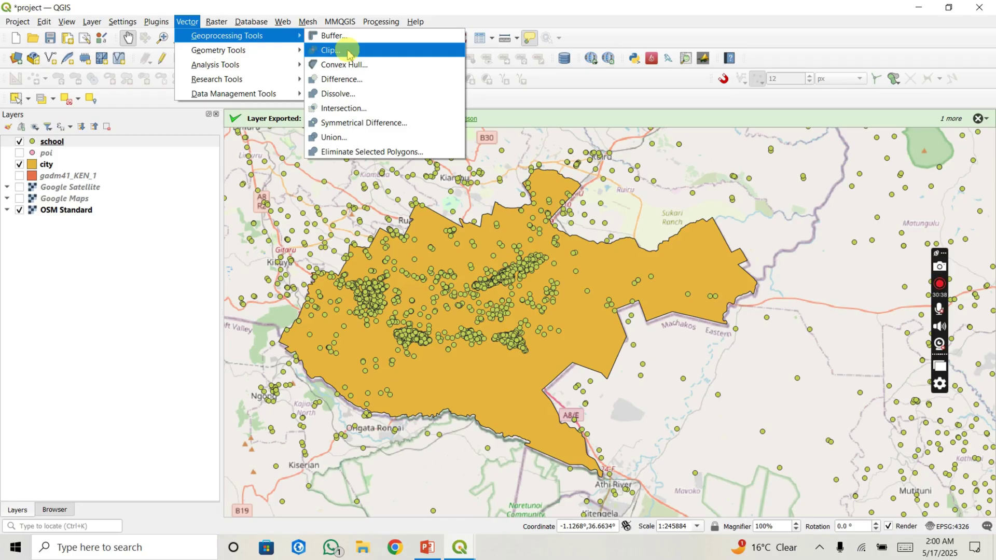
{"action": "left_click", "coordinate": [348, 52]}
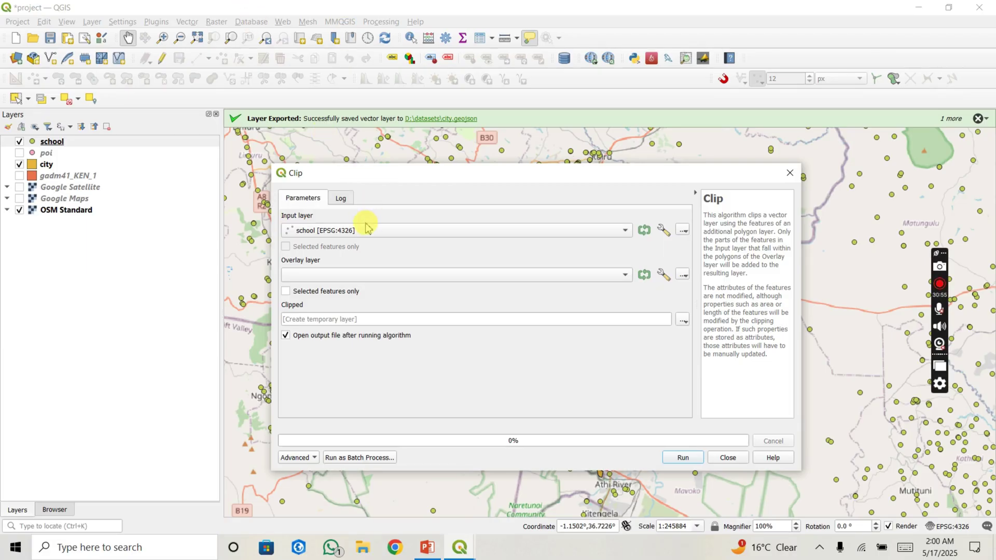
Step: Clip the school points by the city overlay into a temporary Clipped layer
{"action": "left_click", "coordinate": [350, 278]}
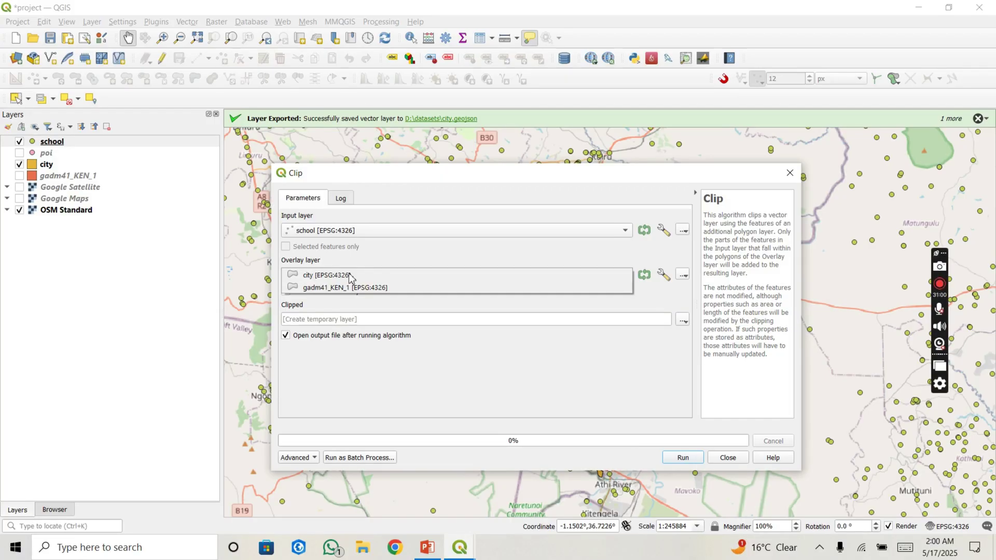
{"action": "left_click", "coordinate": [350, 277]}
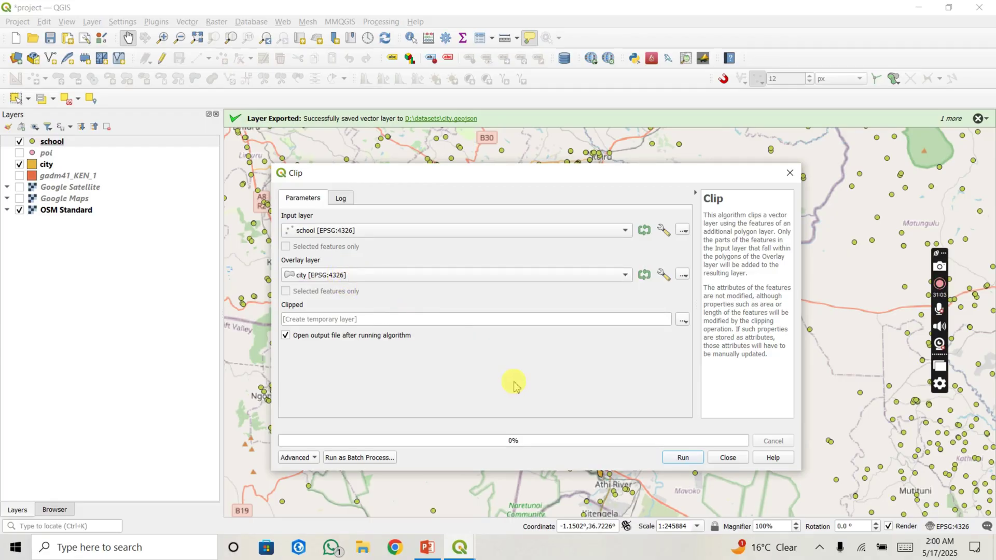
{"action": "left_click", "coordinate": [684, 320]}
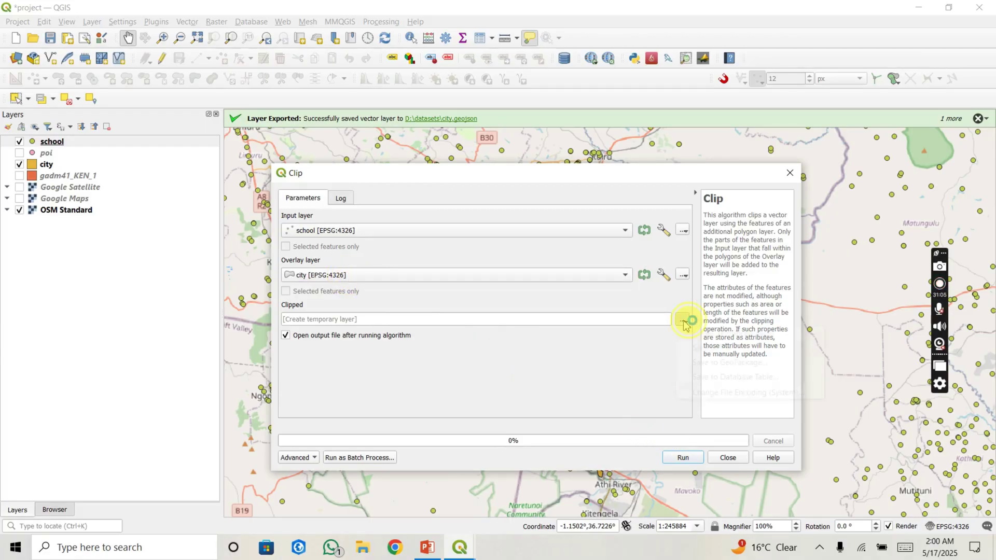
{"action": "left_click", "coordinate": [606, 365]}
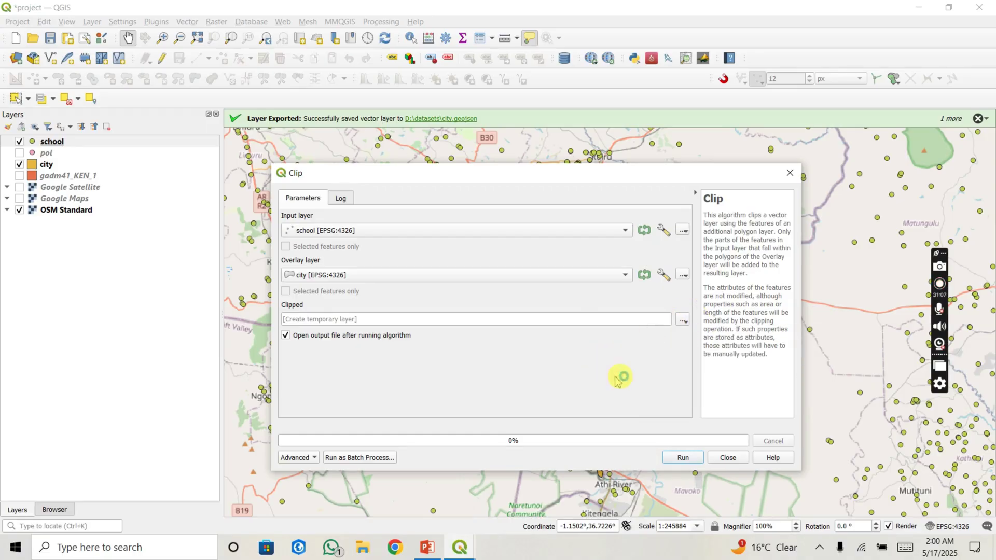
{"action": "left_click", "coordinate": [684, 457]}
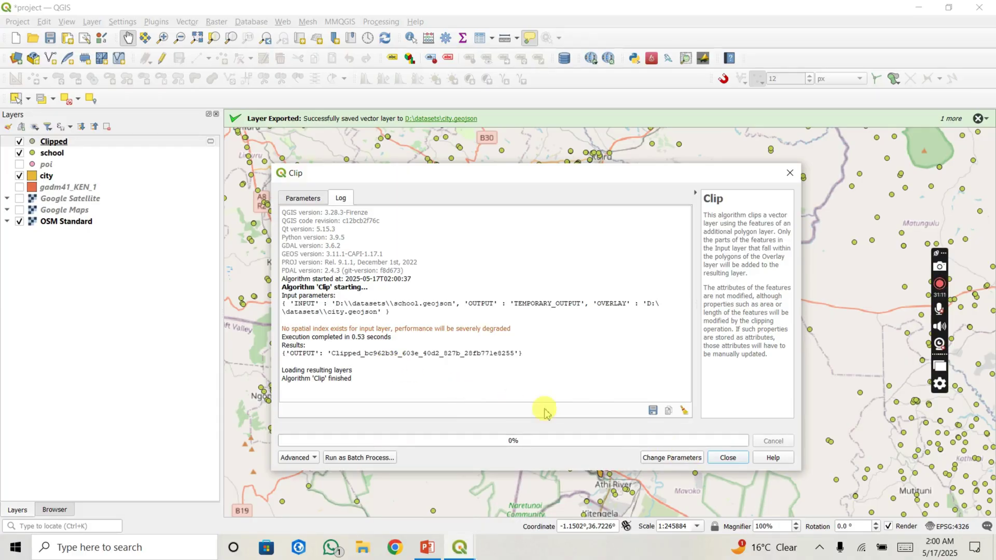
{"action": "left_click", "coordinate": [717, 458]}
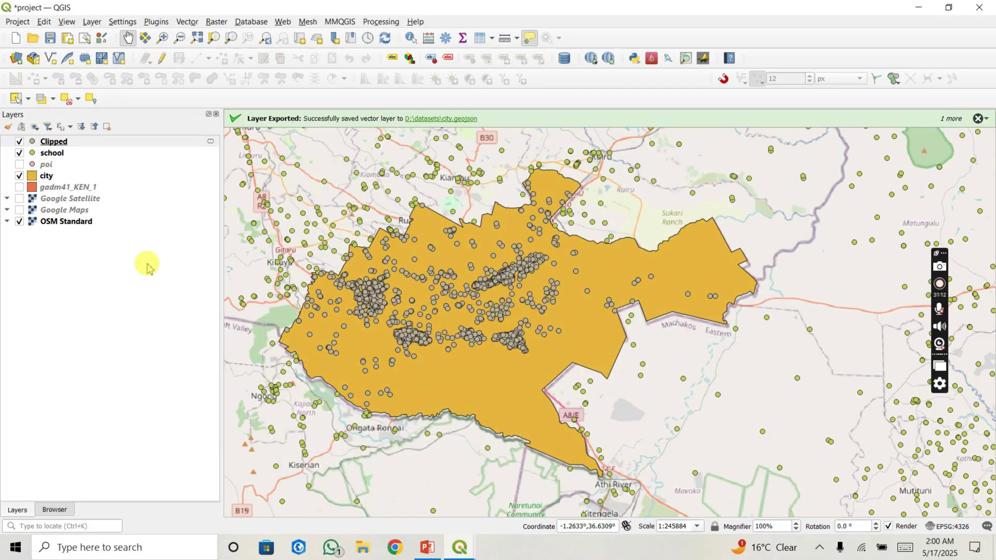
Step: Hide the original school layer and rename the Clipped layer to 'nairobi schools'
{"action": "left_click", "coordinate": [19, 153]}
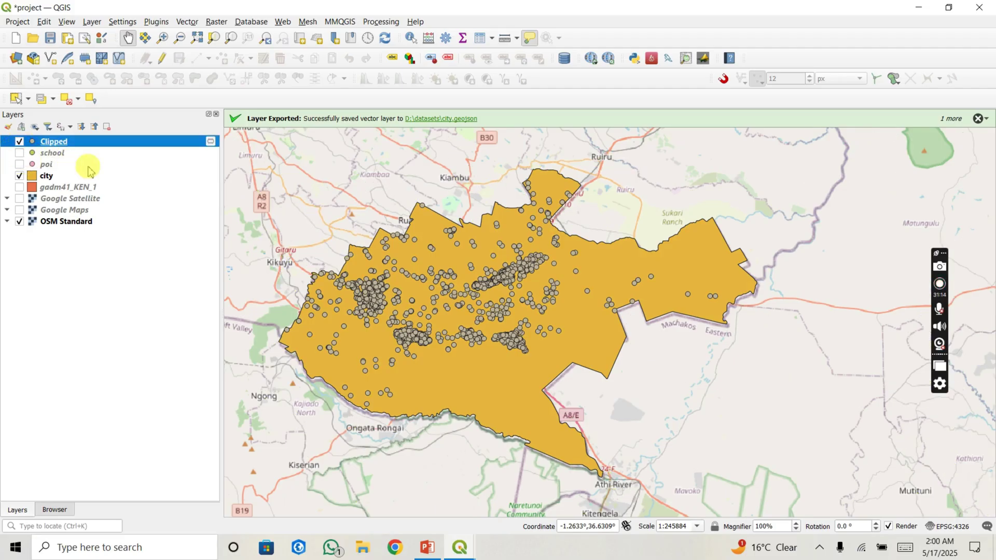
{"action": "mouse_move", "coordinate": [395, 286]}
{"action": "left_mouse_down"}
{"action": "mouse_move", "coordinate": [379, 262]}
{"action": "mouse_move", "coordinate": [392, 278]}
{"action": "left_mouse_up"}
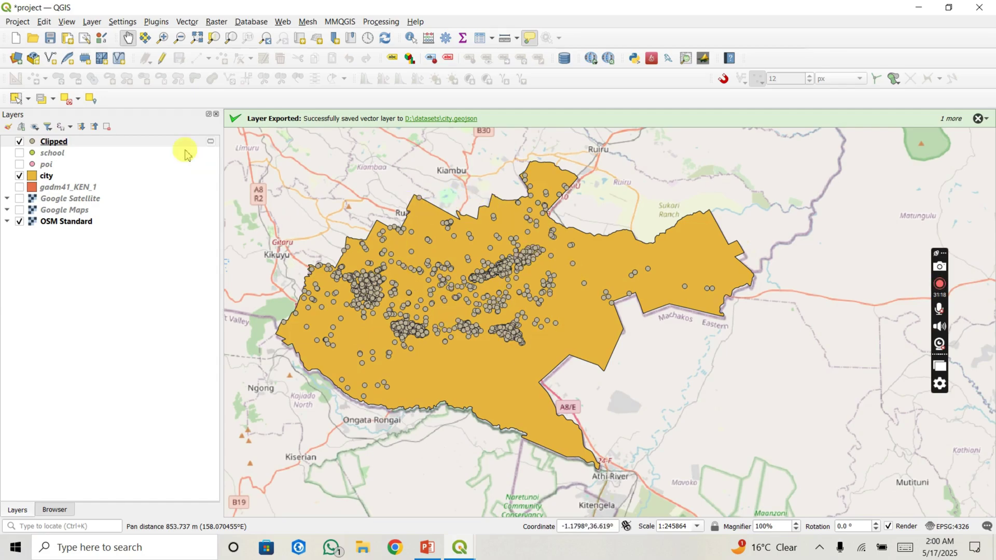
{"action": "left_click", "coordinate": [147, 144]}
{"action": "right_click", "coordinate": [147, 147]}
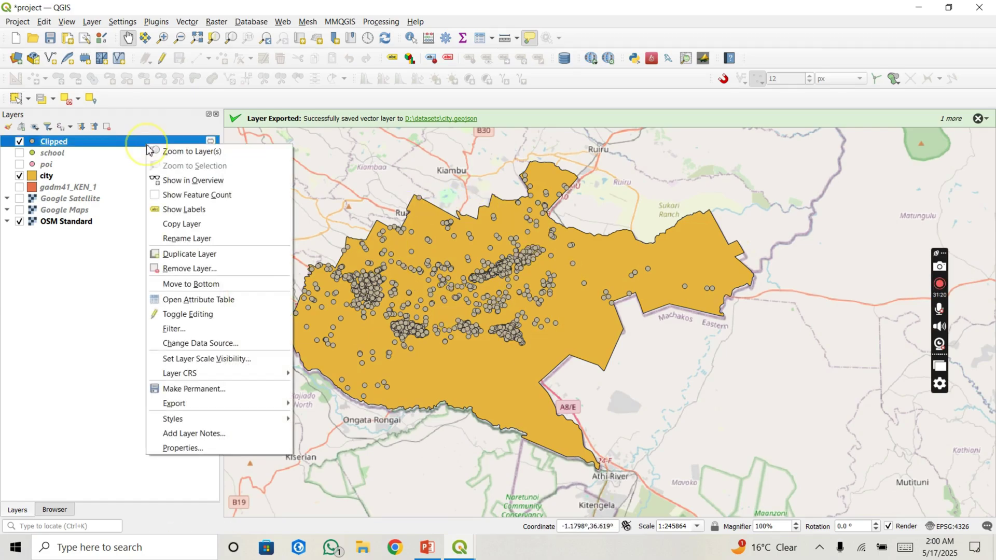
{"action": "left_click", "coordinate": [176, 238]}
{"action": "type", "text": "nairobi schools"}
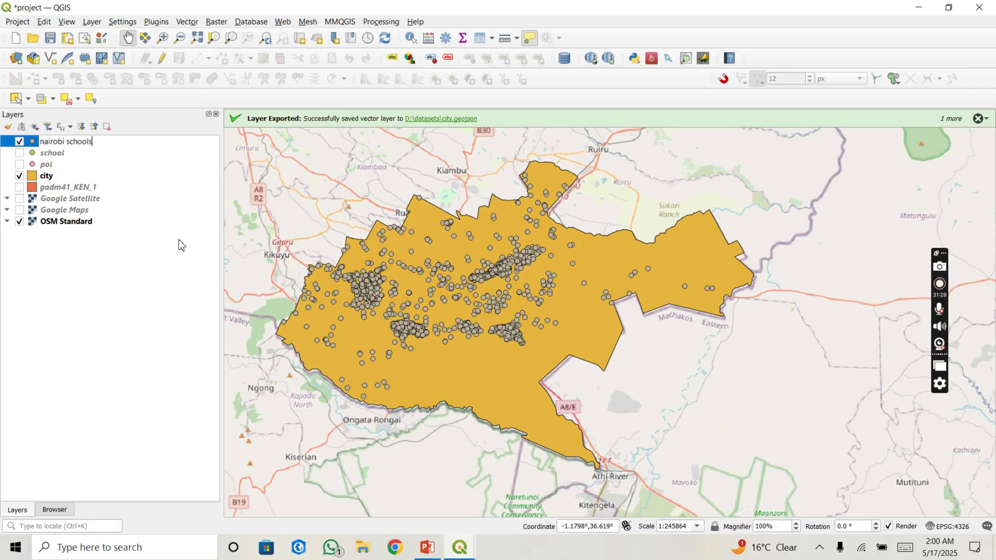
{"action": "key", "text": "Return"}
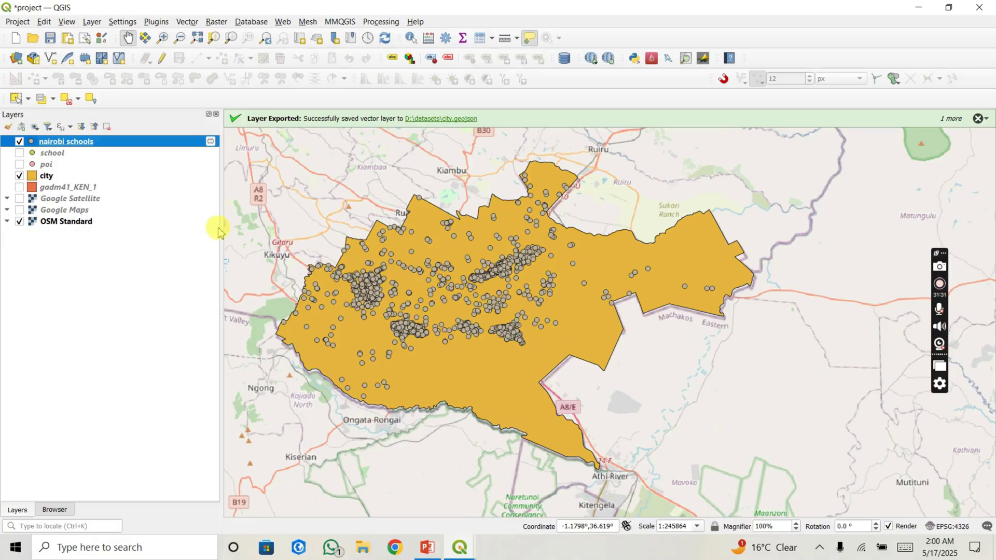
{"action": "mouse_move", "coordinate": [456, 320]}
{"action": "left_mouse_down"}
{"action": "mouse_move", "coordinate": [470, 310]}
{"action": "mouse_move", "coordinate": [458, 320]}
{"action": "left_mouse_up"}
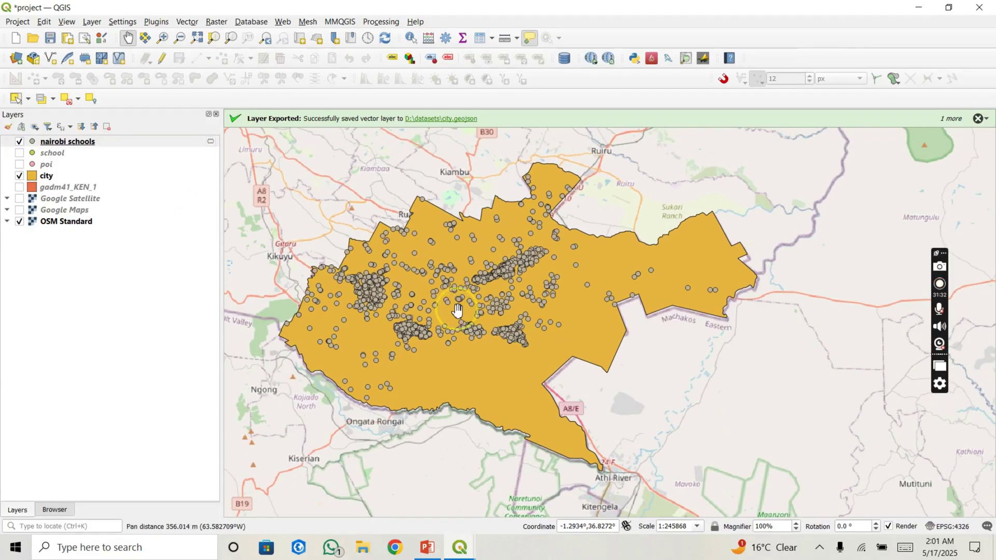
Step: Save the project, recentre the map, and bring up the nairobi schools layer information
{"action": "left_click", "coordinate": [52, 41]}
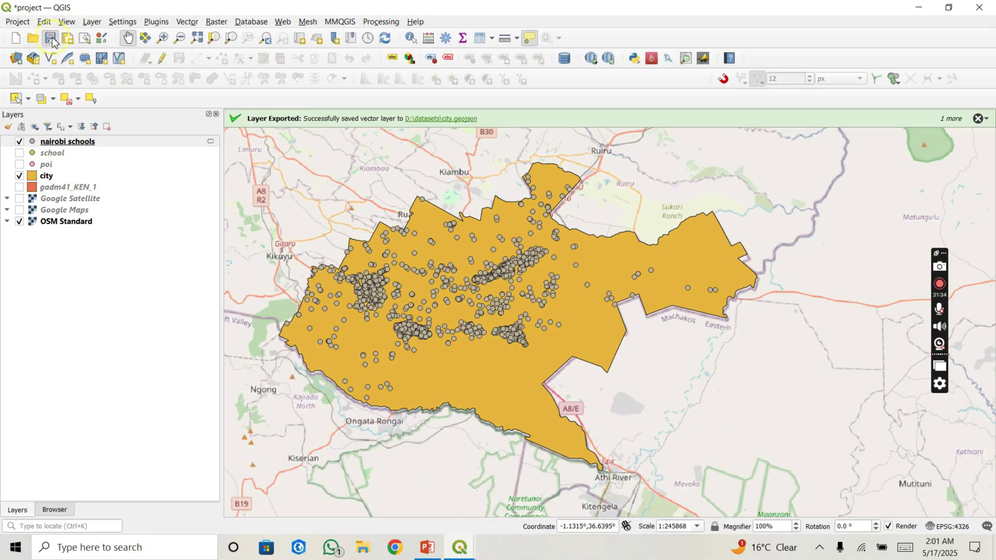
{"action": "left_click_drag", "start_coordinate": [465, 283], "coordinate": [404, 282]}
{"action": "scroll", "coordinate": [446, 279], "scroll_direction": "up", "scroll_amount": 1}
{"action": "scroll", "coordinate": [515, 315], "scroll_direction": "down", "scroll_amount": 1}
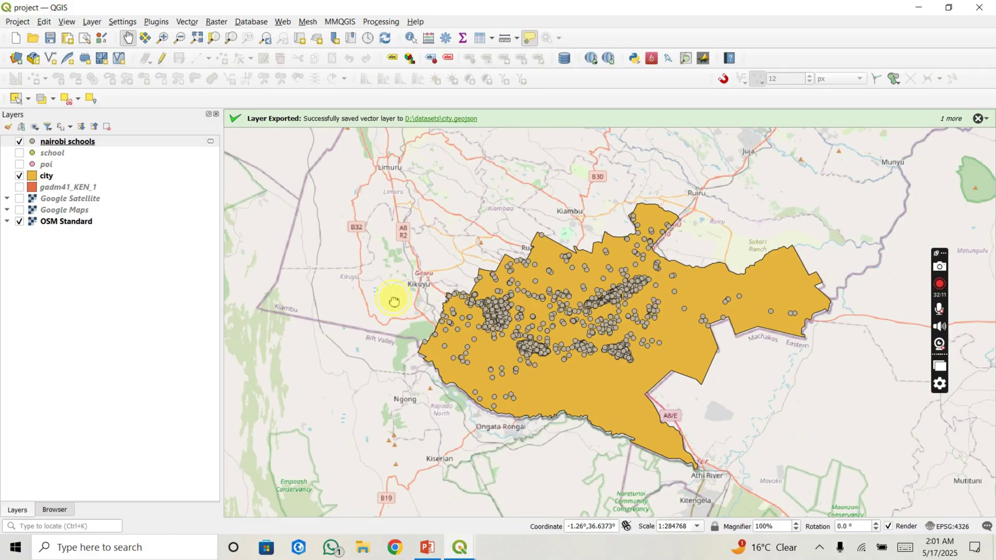
{"action": "left_click_drag", "start_coordinate": [394, 301], "coordinate": [341, 280]}
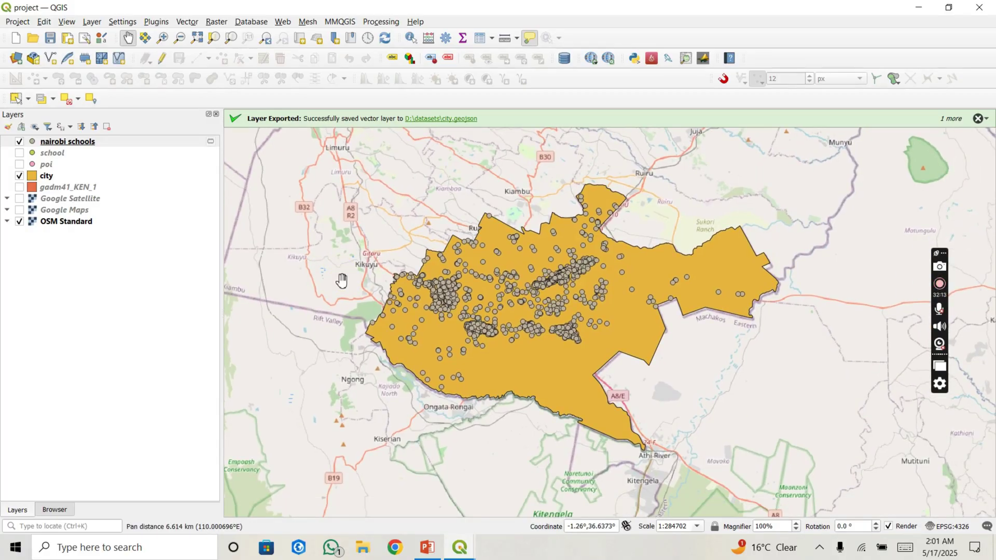
{"action": "left_click", "coordinate": [144, 142]}
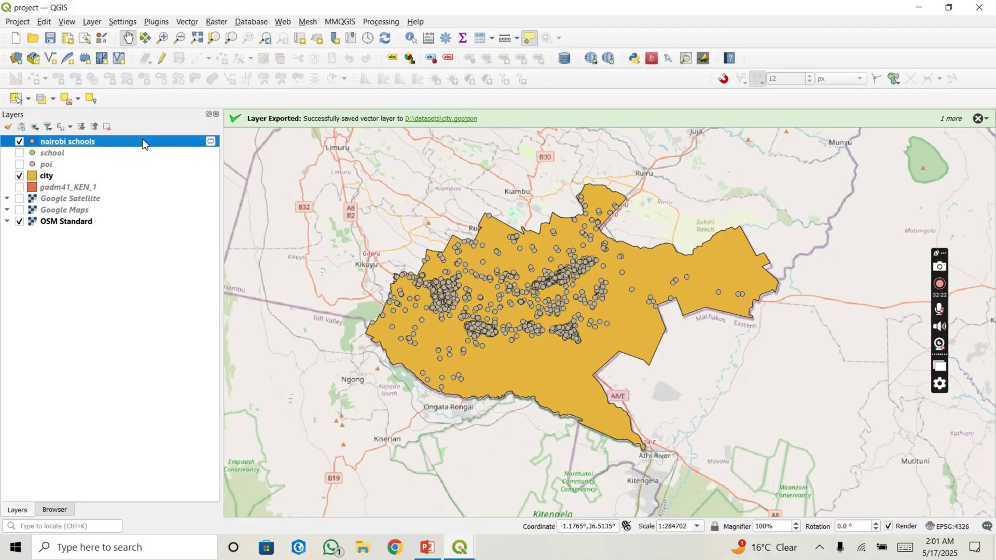
{"action": "left_click", "coordinate": [130, 144]}
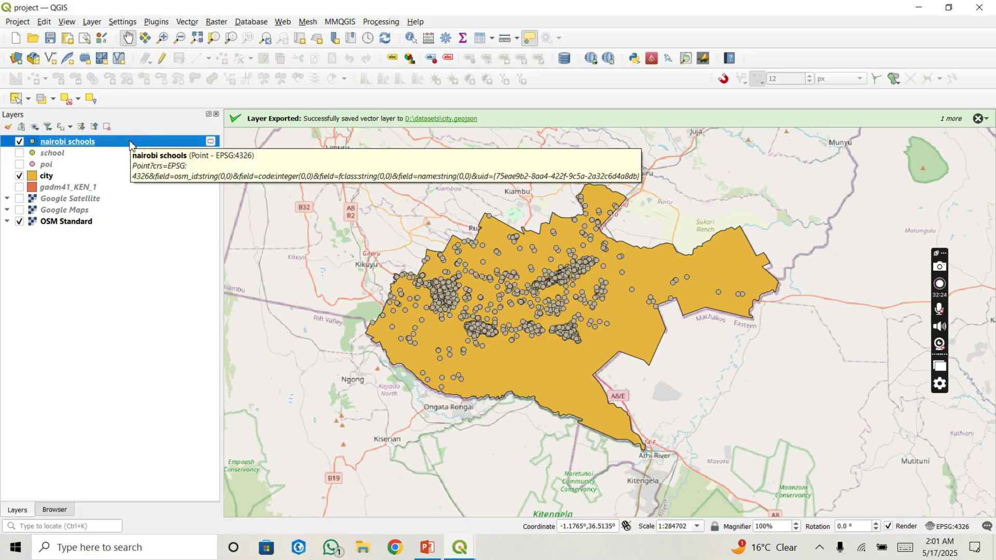
{"action": "left_click", "coordinate": [130, 141]}
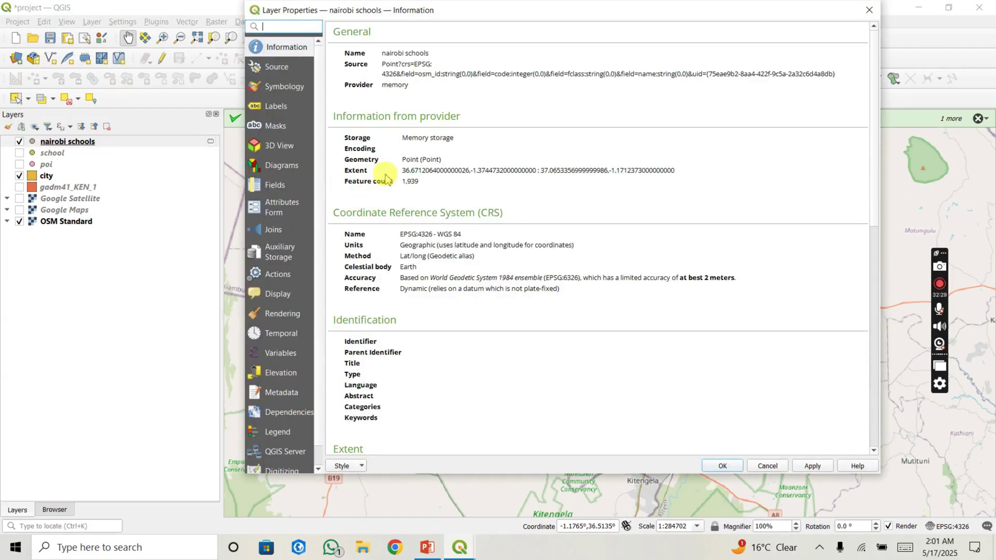
Step: Check the nairobi schools symbology and close its layer properties, reopening them once
{"action": "left_click", "coordinate": [275, 88]}
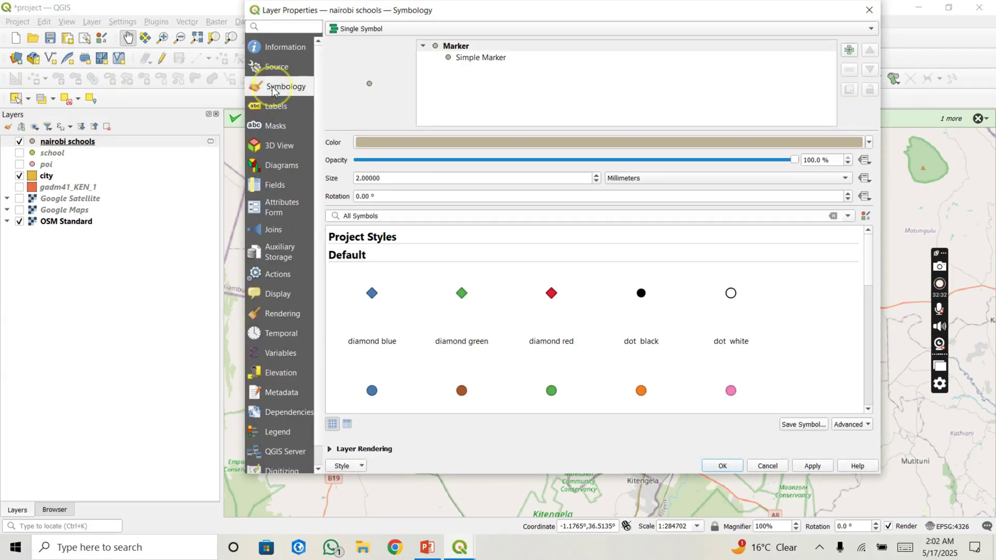
{"action": "left_click", "coordinate": [865, 14]}
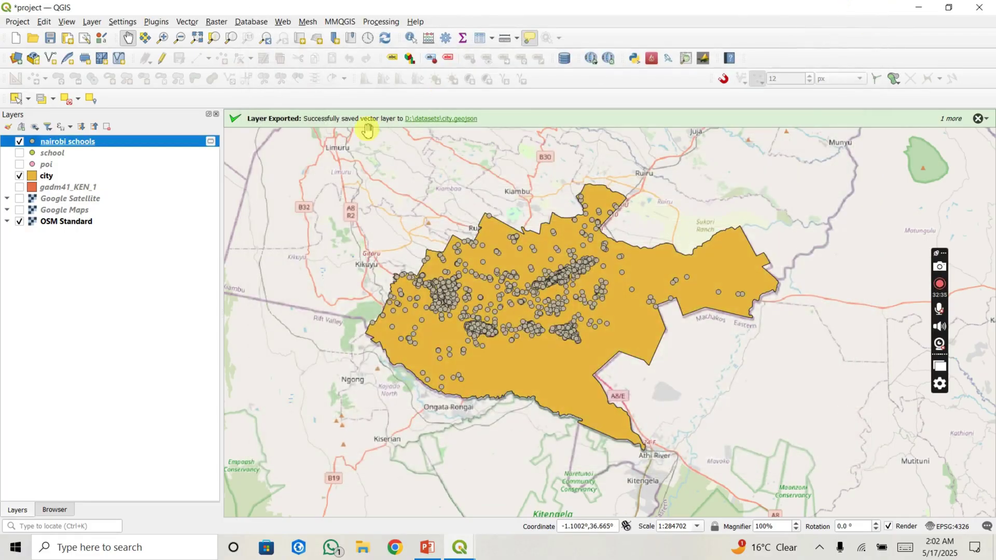
{"action": "right_click", "coordinate": [174, 143]}
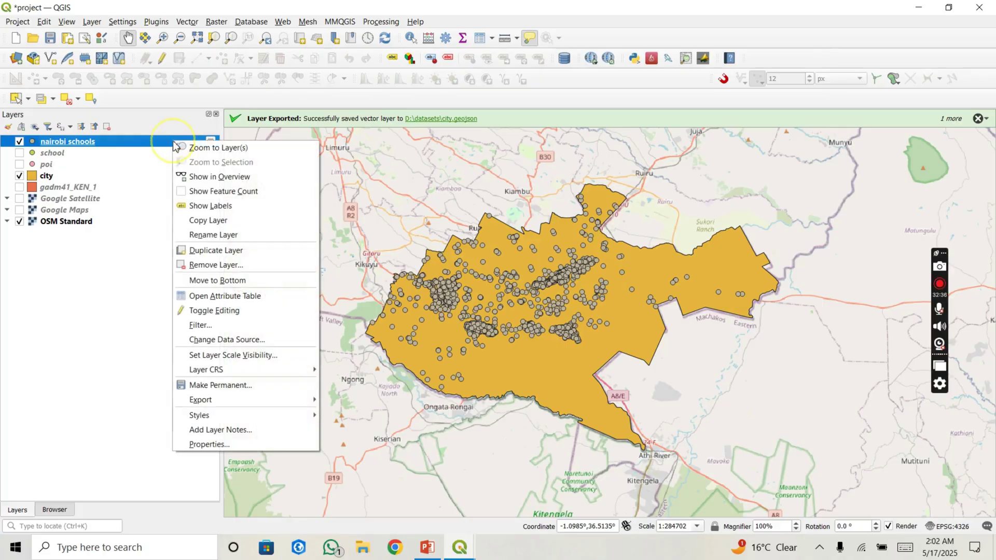
{"action": "left_click", "coordinate": [217, 446]}
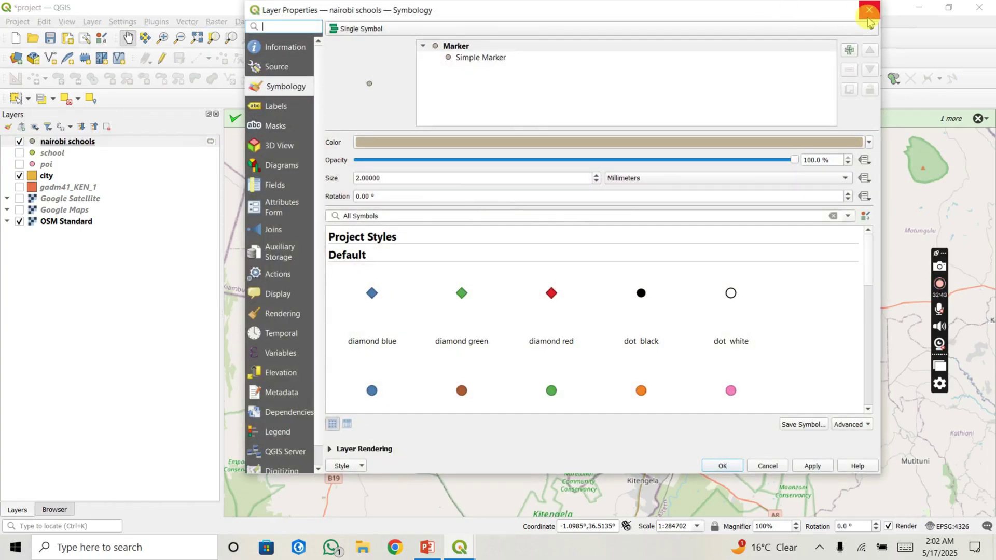
{"action": "left_click_drag", "start_coordinate": [866, 18], "coordinate": [870, 21]}
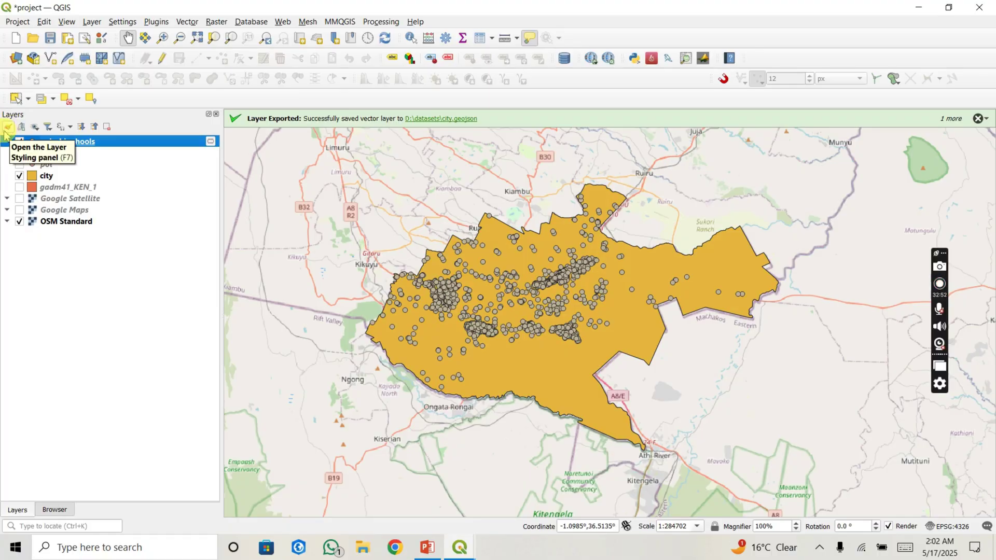
Step: Open Layer Styling for nairobi schools and colour its single-symbol markers red (#ff1a01)
{"action": "left_click", "coordinate": [7, 129]}
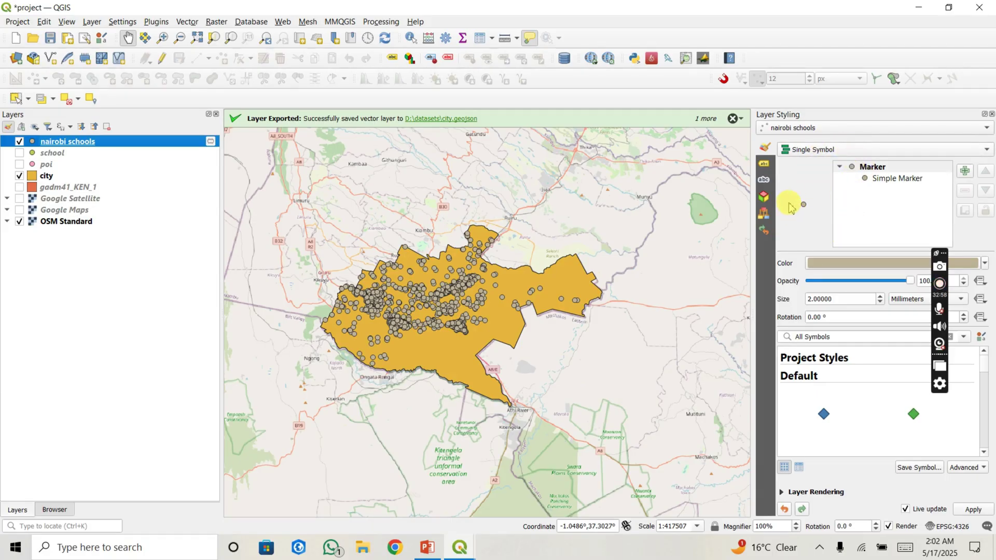
{"action": "left_click", "coordinate": [875, 182]}
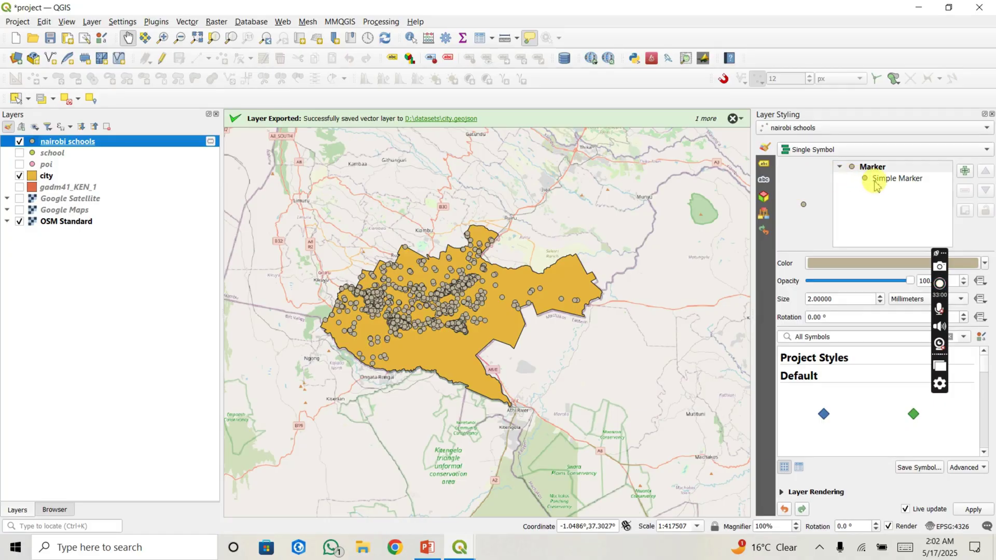
{"action": "left_click", "coordinate": [845, 263]}
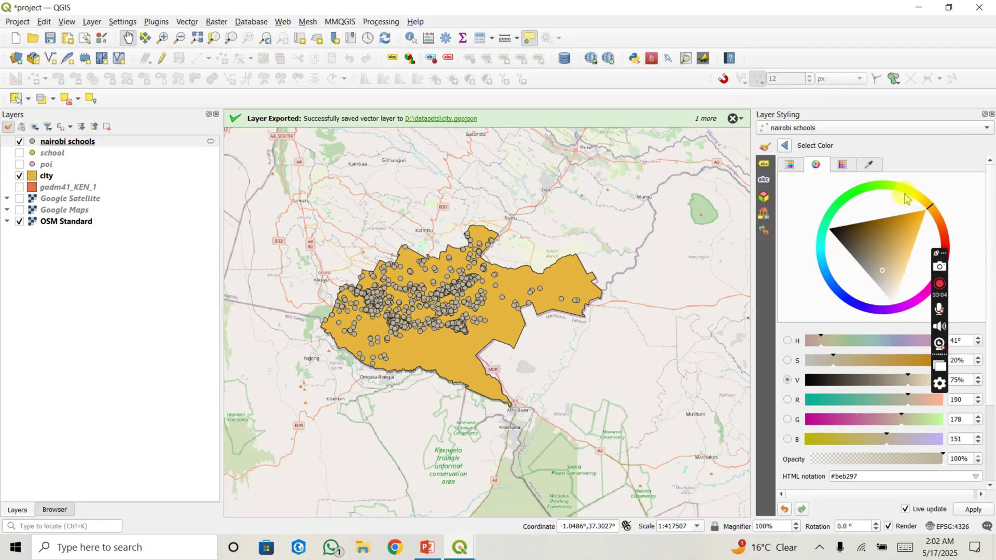
{"action": "left_click_drag", "start_coordinate": [942, 227], "coordinate": [944, 244]}
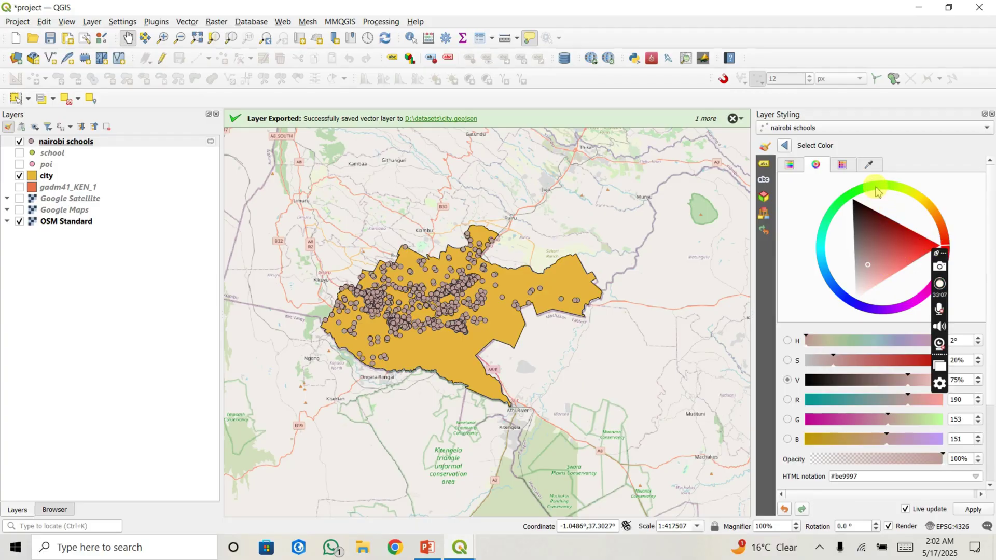
{"action": "left_click_drag", "start_coordinate": [859, 190], "coordinate": [914, 196]}
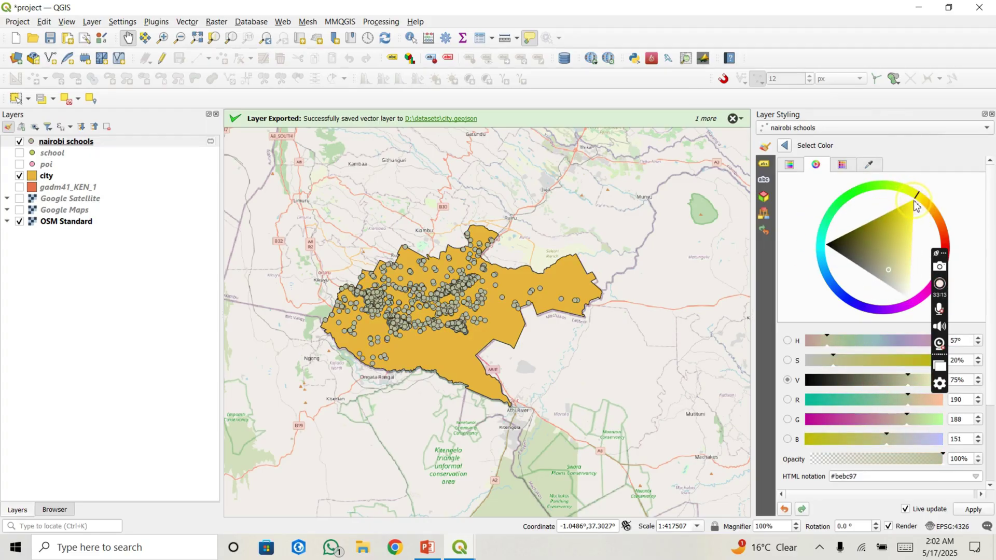
{"action": "left_click_drag", "start_coordinate": [851, 244], "coordinate": [902, 160]}
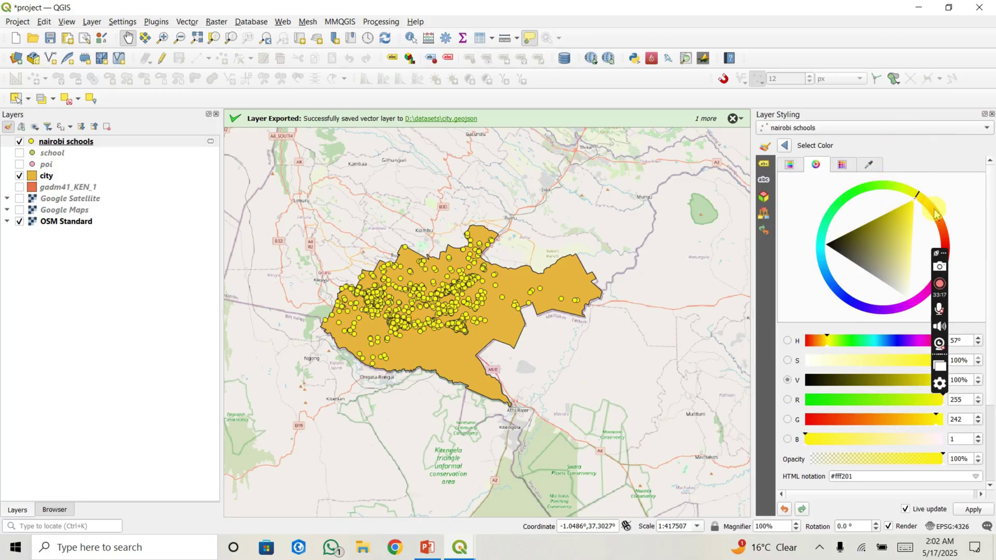
{"action": "left_click_drag", "start_coordinate": [936, 210], "coordinate": [943, 244]}
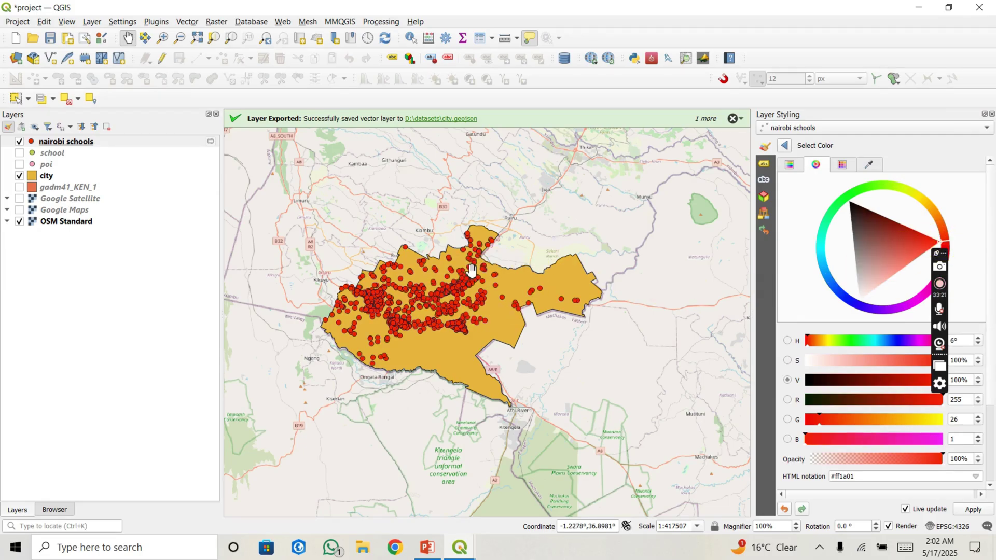
{"action": "mouse_move", "coordinate": [471, 270]}
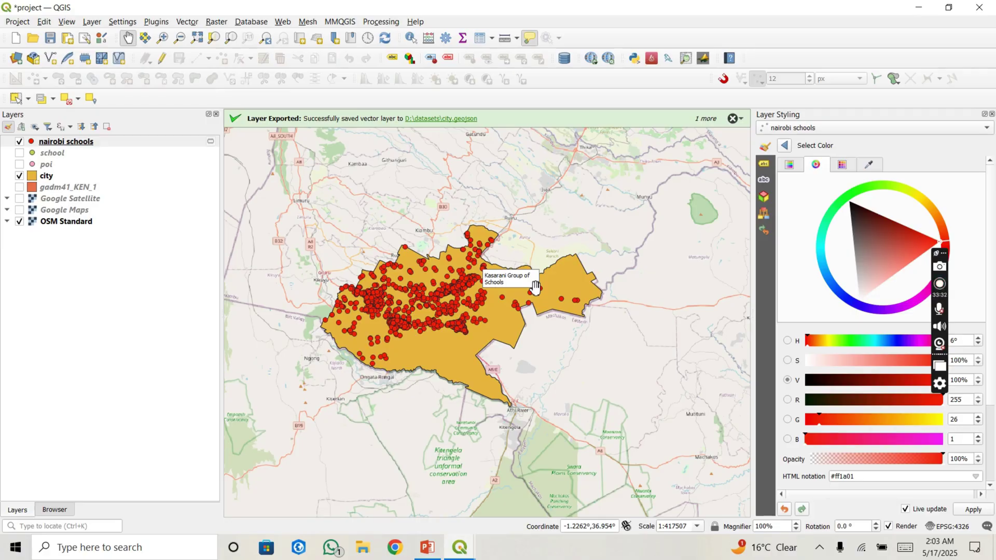
Step: Resize the school markers, enlarging to 3 mm and then shrinking to 1.6 mm
{"action": "left_click", "coordinate": [786, 145]}
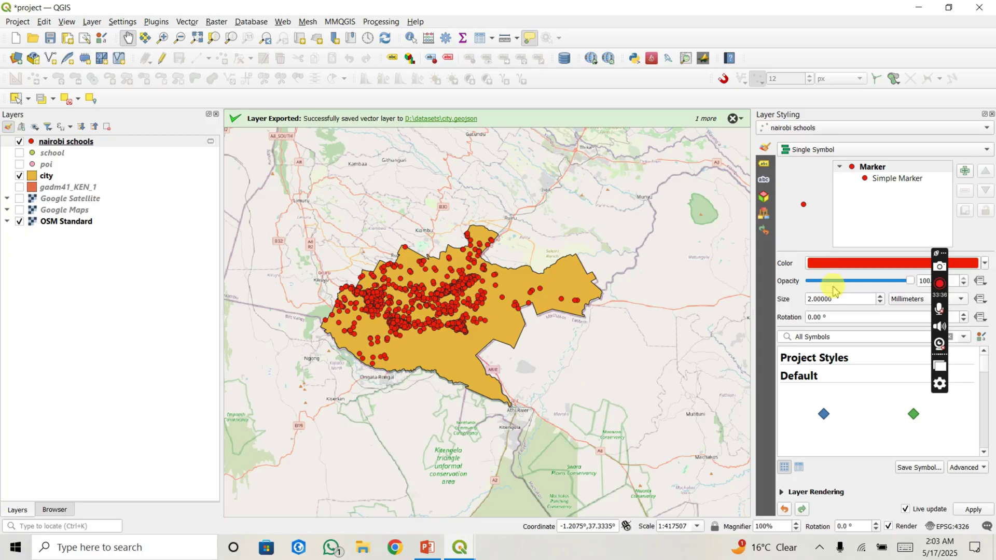
{"action": "left_click", "coordinate": [880, 296]}
{"action": "left_click", "coordinate": [880, 296]}
{"action": "left_click", "coordinate": [880, 296]}
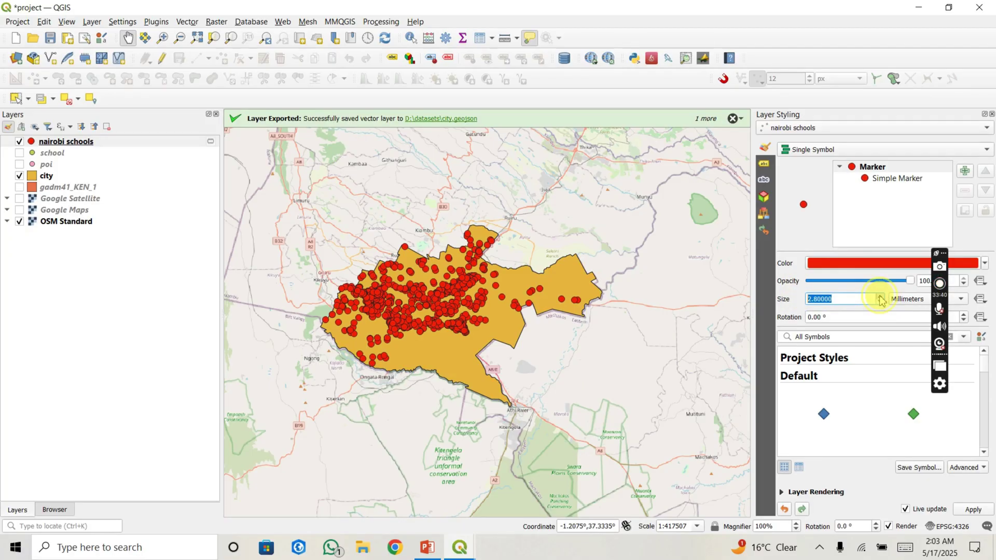
{"action": "left_click", "coordinate": [880, 297]}
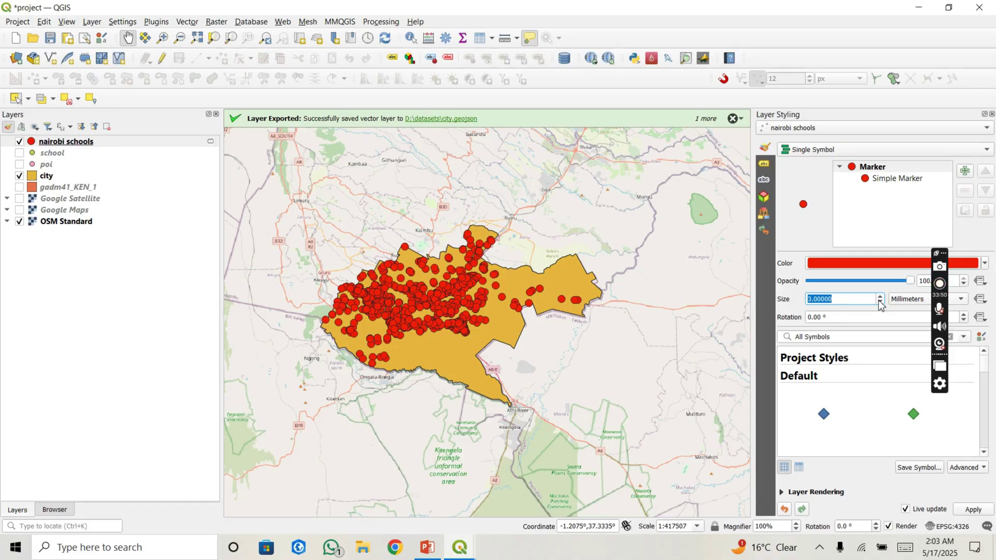
{"action": "left_click", "coordinate": [880, 303]}
{"action": "left_click", "coordinate": [880, 303]}
{"action": "left_click", "coordinate": [879, 303]}
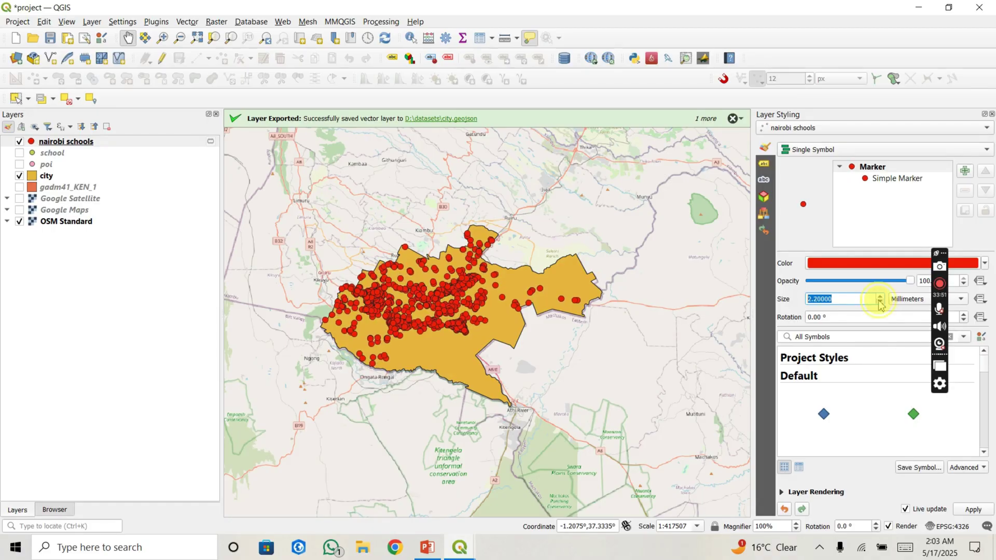
{"action": "left_click", "coordinate": [880, 303]}
{"action": "left_click", "coordinate": [880, 303]}
{"action": "left_click", "coordinate": [880, 302]}
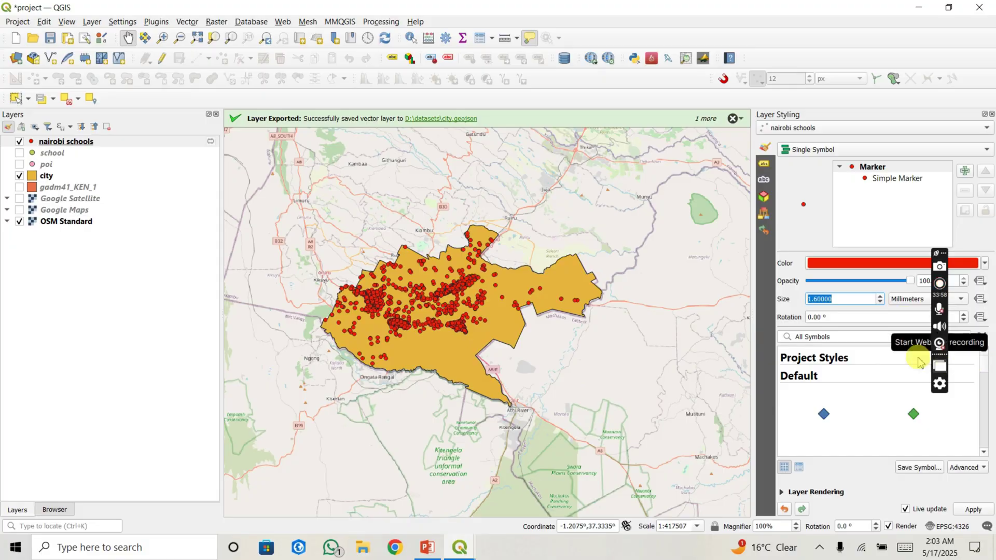
Step: Switch the school symbol to diamond green and set its size to 1.8 mm
{"action": "left_click", "coordinate": [826, 411]}
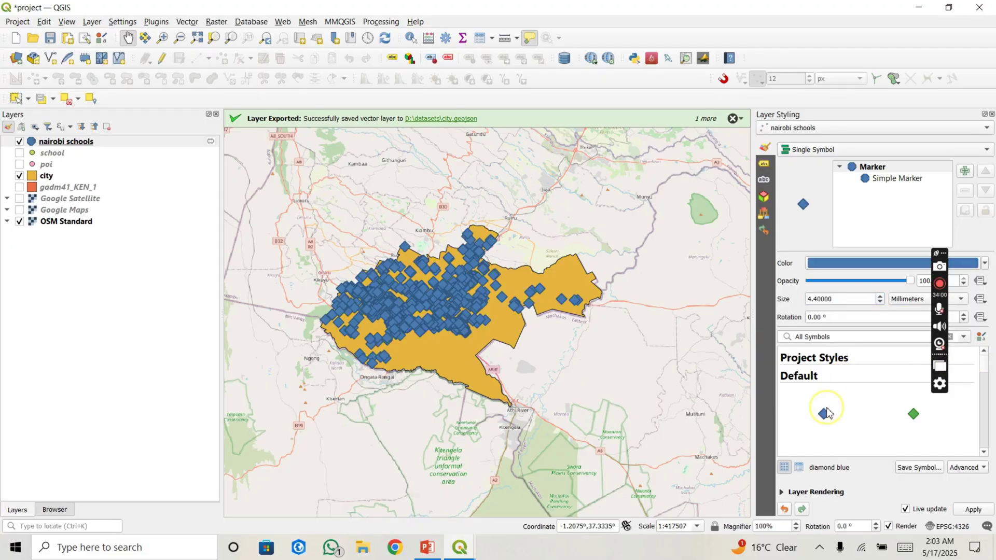
{"action": "left_click", "coordinate": [913, 388]}
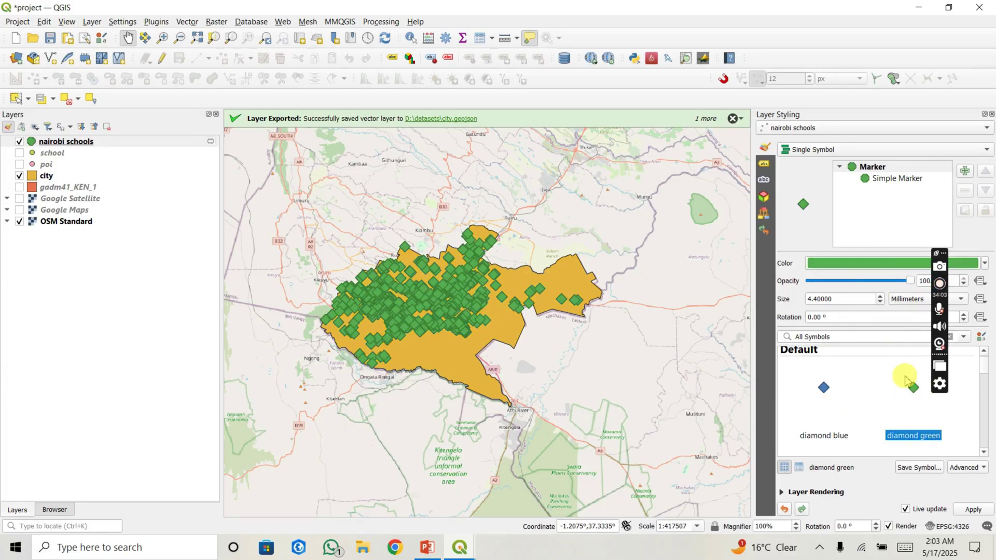
{"action": "left_click", "coordinate": [880, 302]}
{"action": "left_click", "coordinate": [880, 302]}
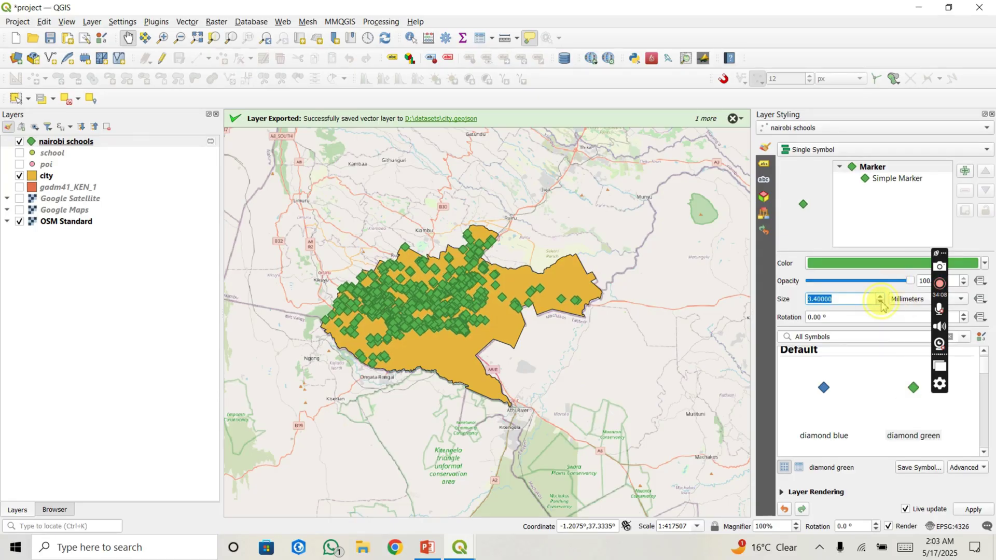
{"action": "left_click", "coordinate": [880, 302]}
{"action": "left_click", "coordinate": [881, 302]}
{"action": "left_click", "coordinate": [880, 302]}
{"action": "left_click", "coordinate": [881, 302]}
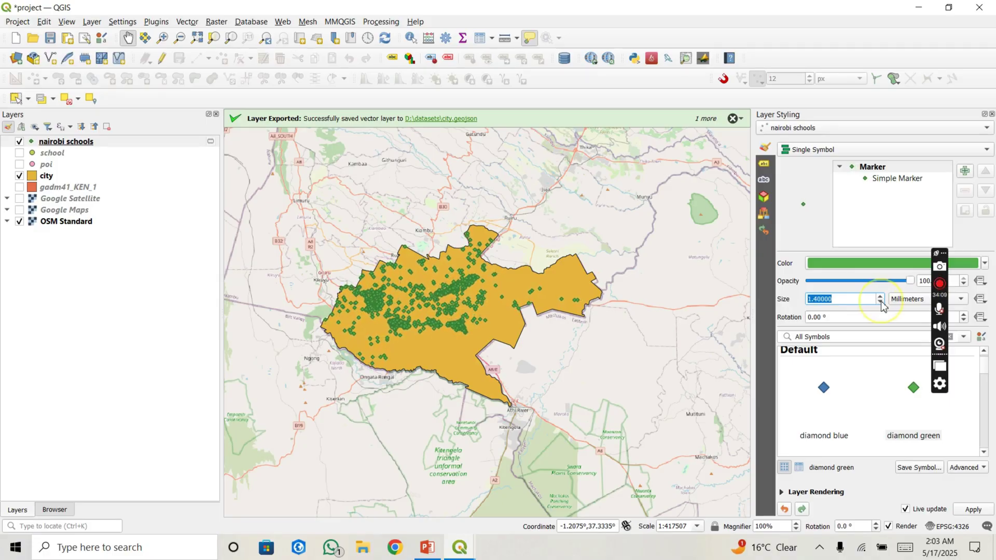
{"action": "left_click", "coordinate": [881, 302]}
{"action": "left_click", "coordinate": [880, 302]}
{"action": "left_click", "coordinate": [881, 298]}
{"action": "left_click", "coordinate": [881, 297]}
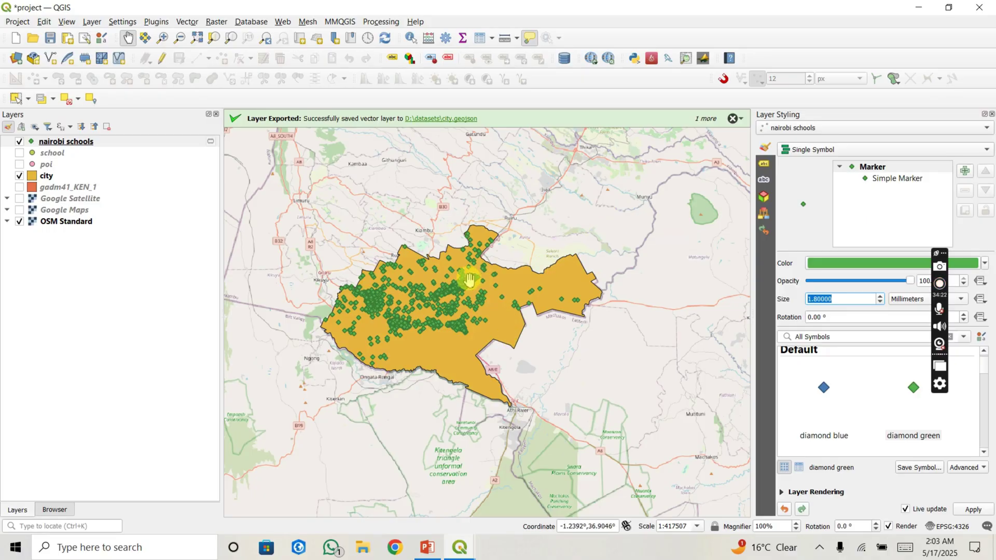
{"action": "left_click", "coordinate": [76, 178]}
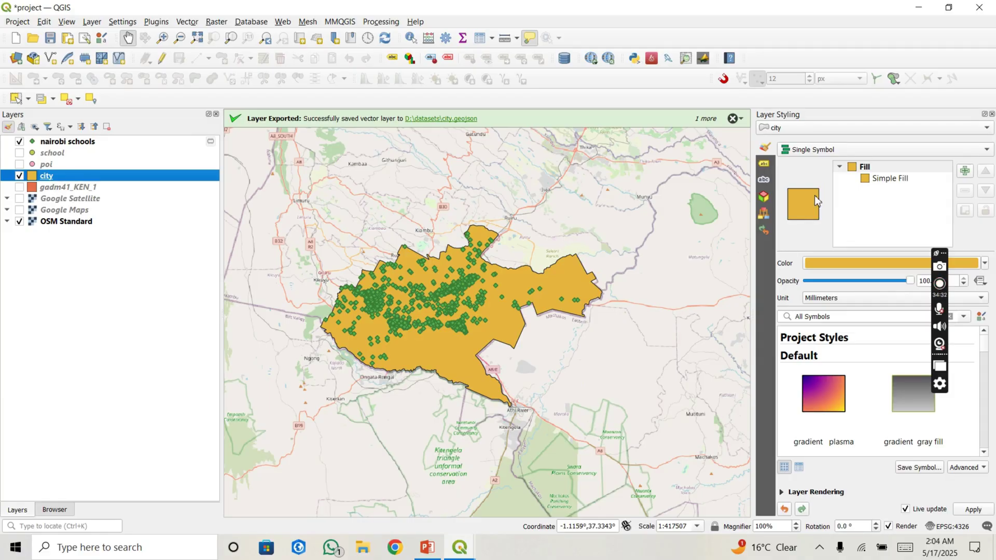
Step: Remove the city polygon's orange fill so only its outline is drawn
{"action": "left_click", "coordinate": [880, 180]}
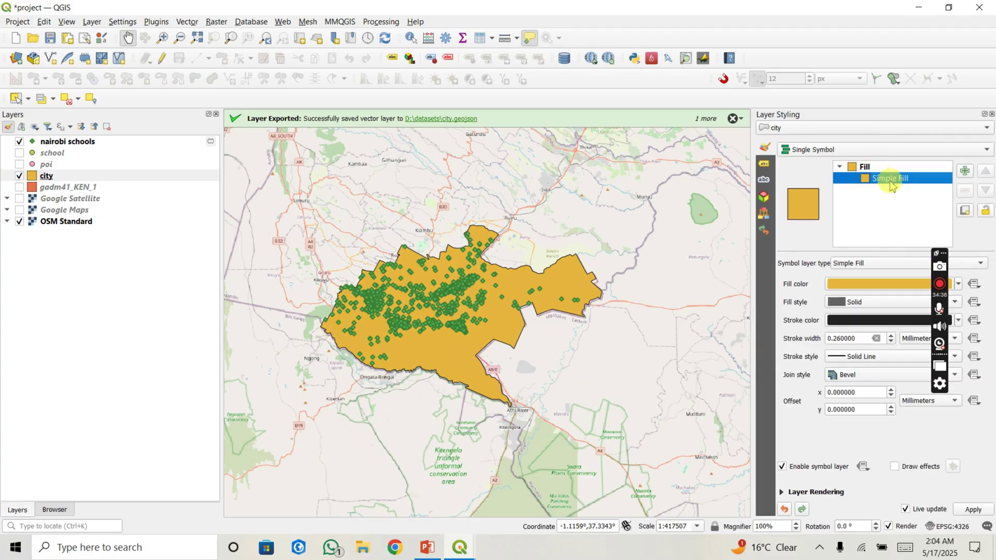
{"action": "left_click", "coordinate": [851, 305]}
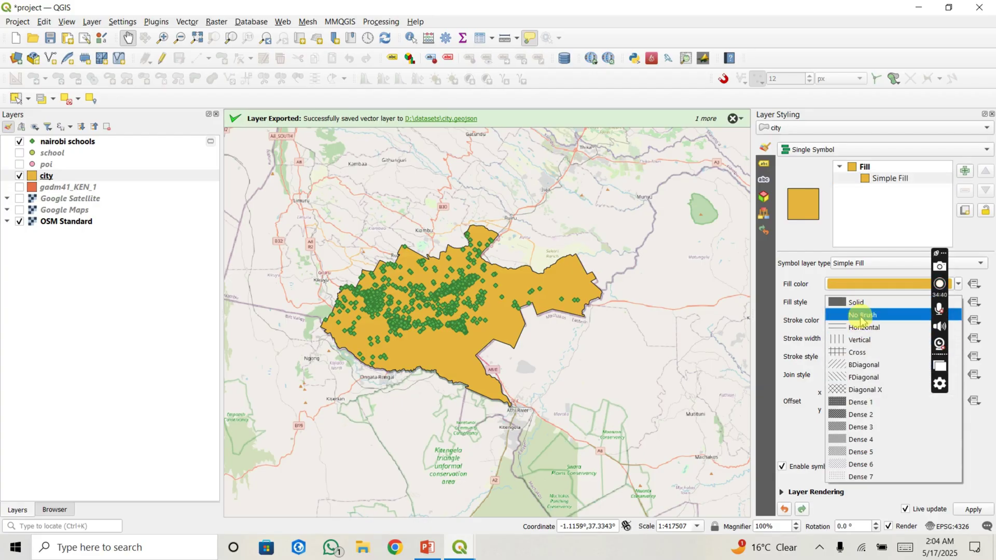
{"action": "left_click", "coordinate": [861, 316]}
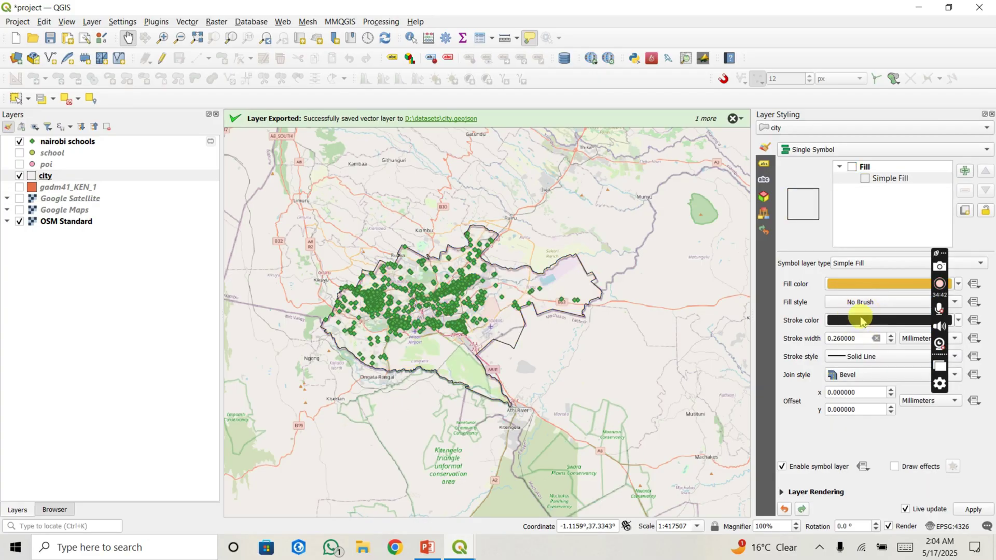
{"action": "left_click", "coordinate": [861, 303]}
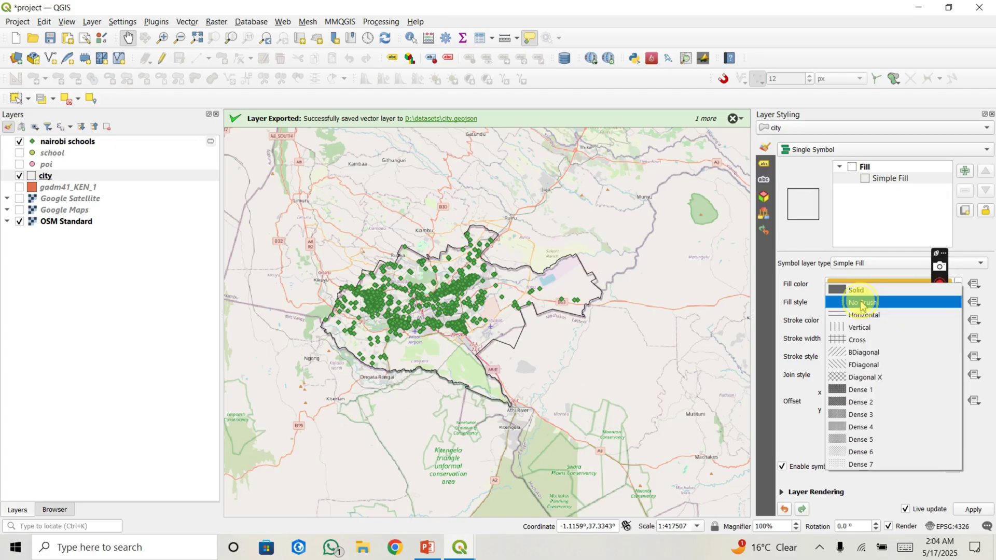
{"action": "left_click", "coordinate": [861, 292]}
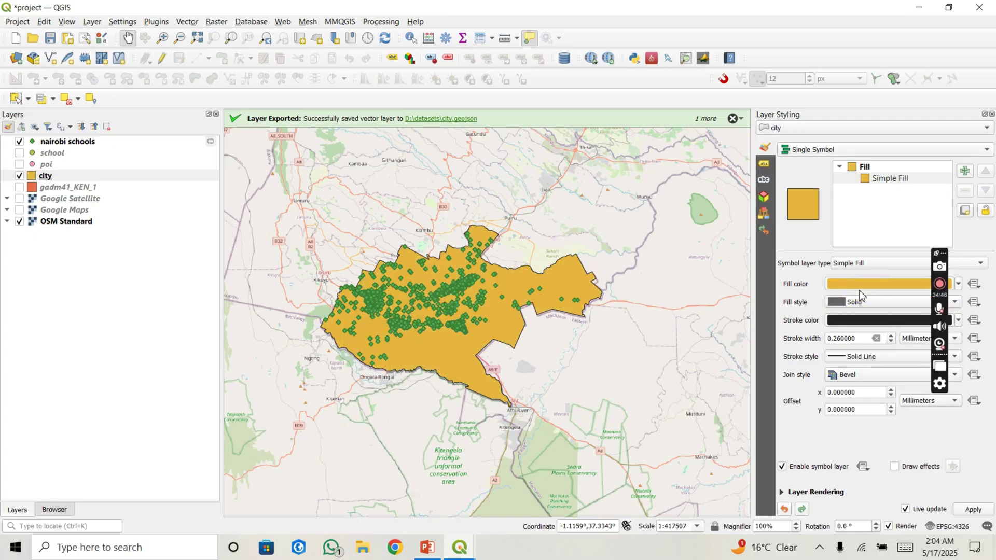
{"action": "left_click", "coordinate": [856, 303]}
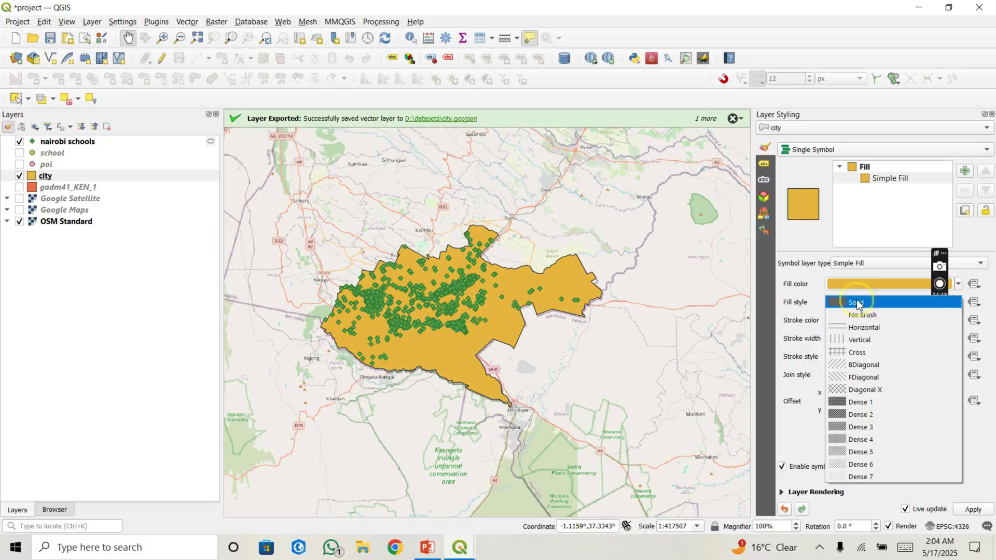
{"action": "left_click", "coordinate": [858, 315]}
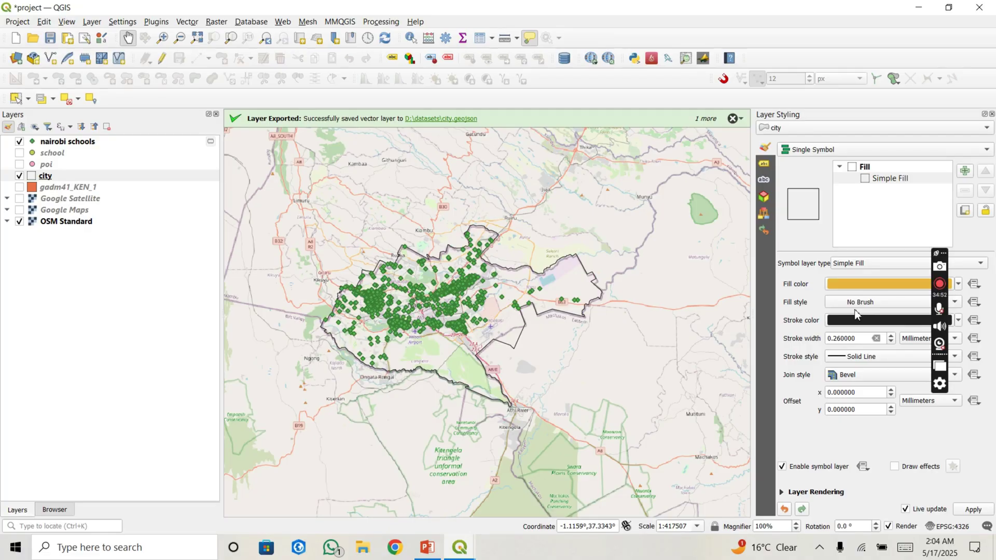
Step: Make the city outline red (#f42727), dashed, and thicker at about 1.46 mm
{"action": "left_click", "coordinate": [846, 320]}
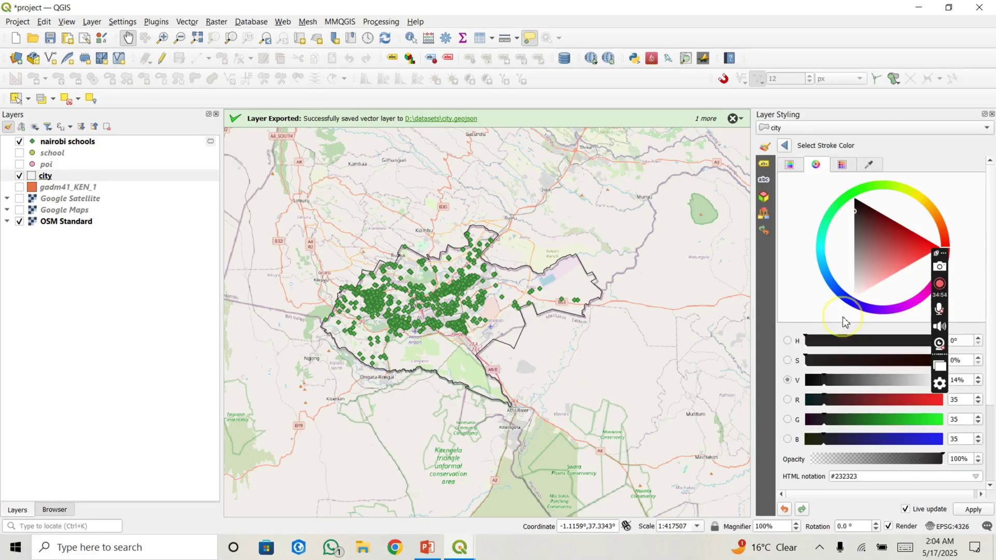
{"action": "mouse_move", "coordinate": [883, 260]}
{"action": "left_mouse_down"}
{"action": "mouse_move", "coordinate": [916, 240]}
{"action": "mouse_move", "coordinate": [872, 211]}
{"action": "mouse_move", "coordinate": [895, 228]}
{"action": "mouse_move", "coordinate": [897, 261]}
{"action": "mouse_move", "coordinate": [923, 253]}
{"action": "left_mouse_up"}
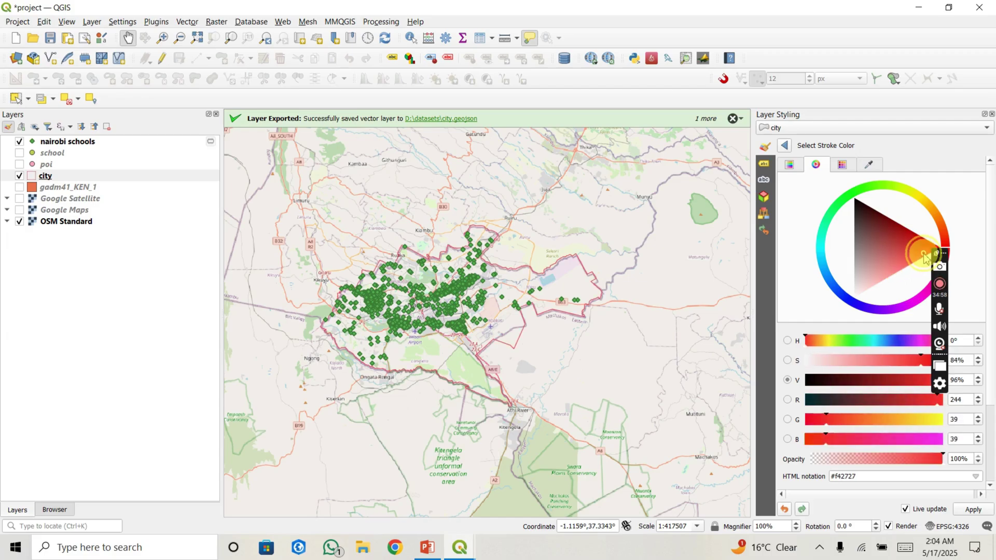
{"action": "left_click", "coordinate": [785, 146]}
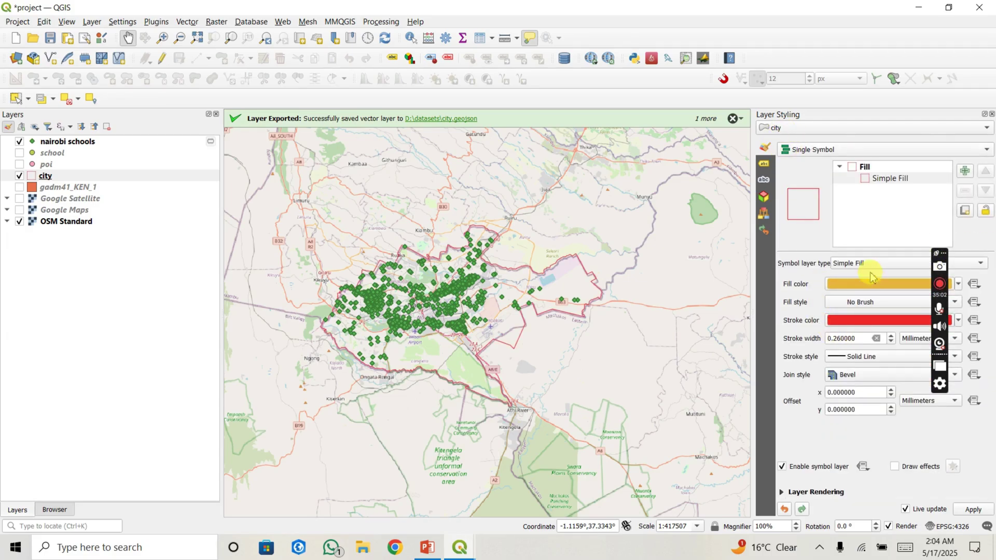
{"action": "left_click", "coordinate": [849, 357]}
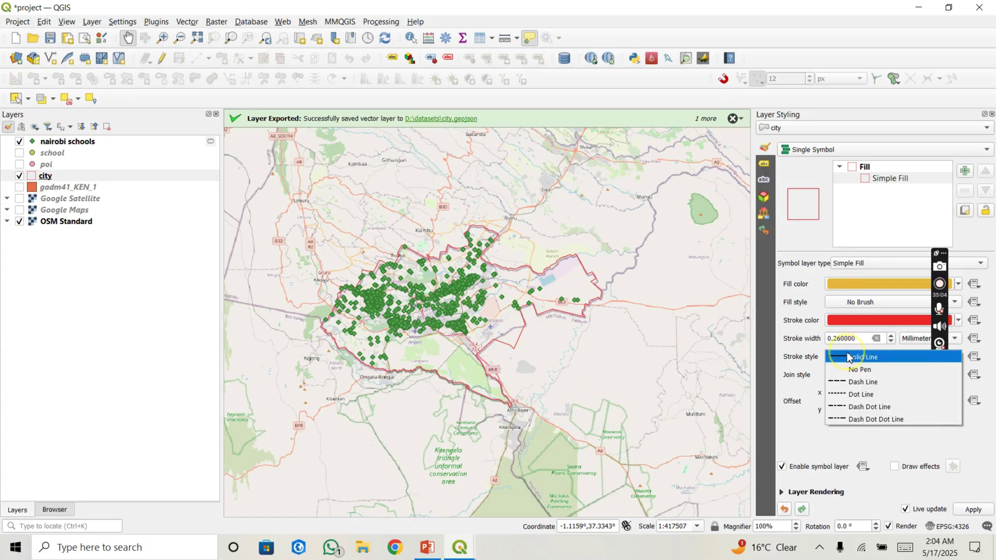
{"action": "left_click", "coordinate": [854, 382]}
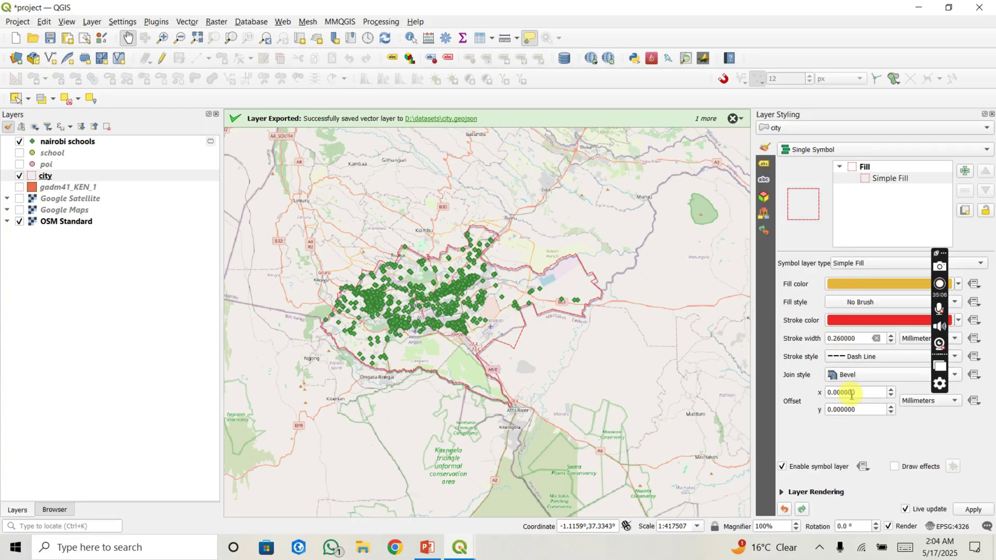
{"action": "left_click", "coordinate": [892, 335]}
{"action": "left_click", "coordinate": [892, 336]}
{"action": "left_click", "coordinate": [891, 335]}
{"action": "left_click", "coordinate": [892, 335]}
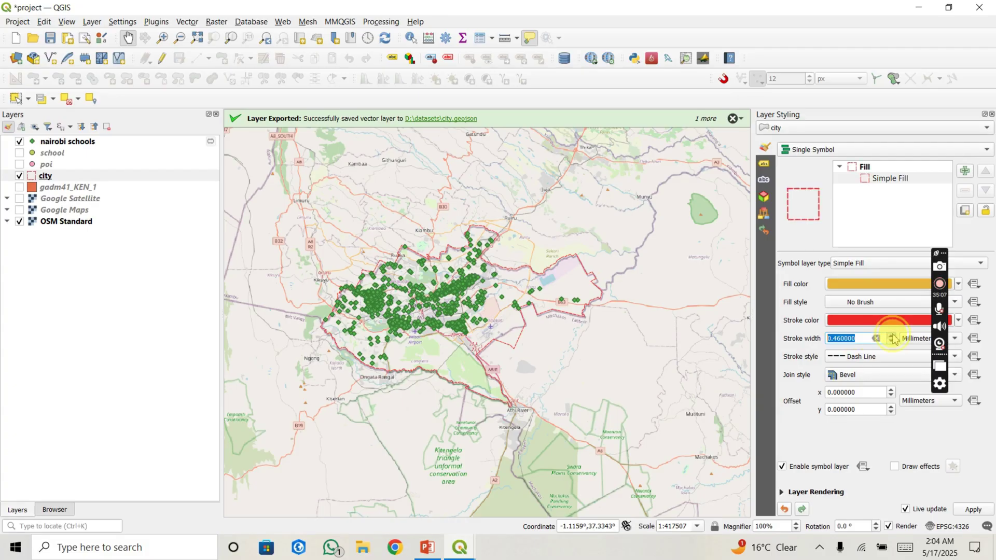
{"action": "left_click", "coordinate": [892, 335]}
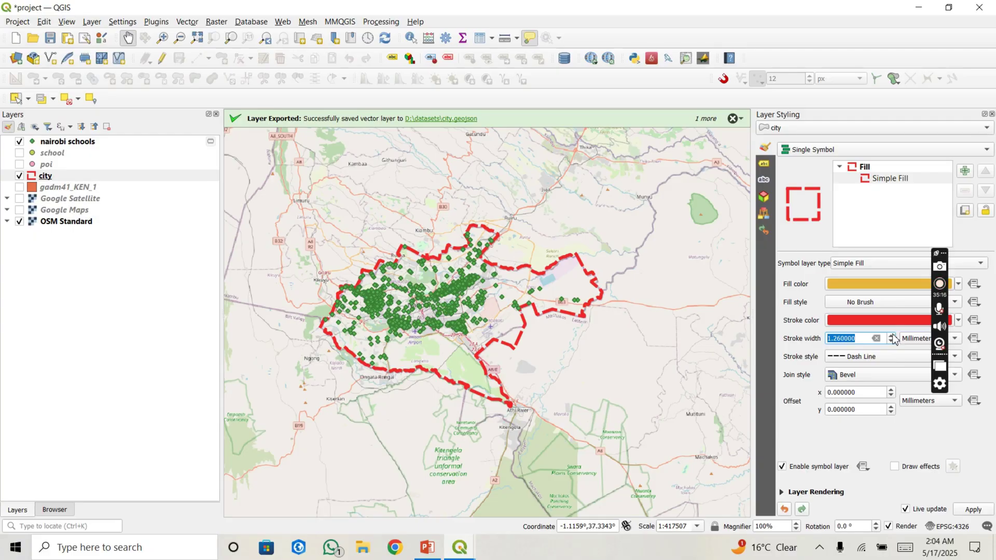
Step: Zoom and pan the map to South C by the Southern Bypass, then select the nairobi schools layer
{"action": "scroll", "coordinate": [461, 293], "scroll_direction": "up", "scroll_amount": 2}
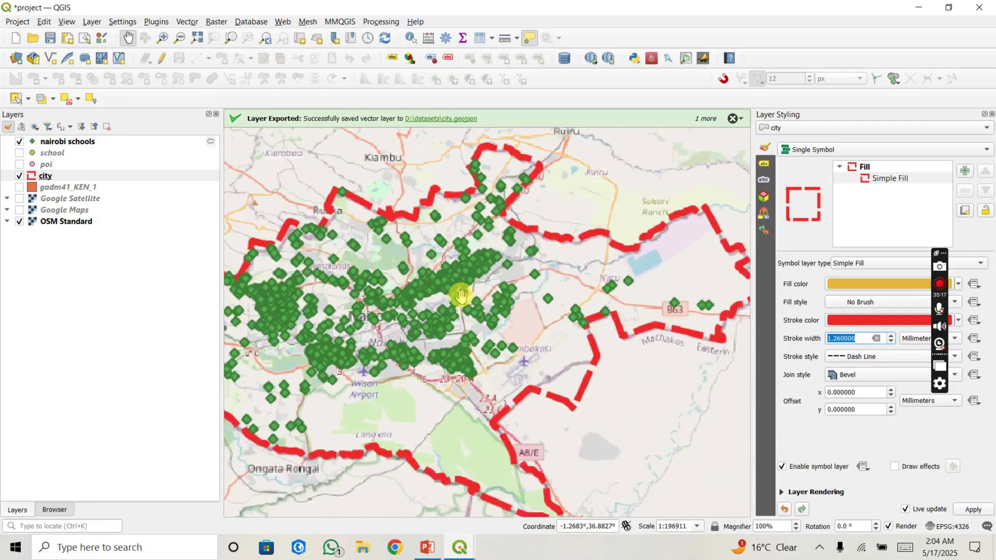
{"action": "left_click_drag", "start_coordinate": [407, 292], "coordinate": [419, 296]}
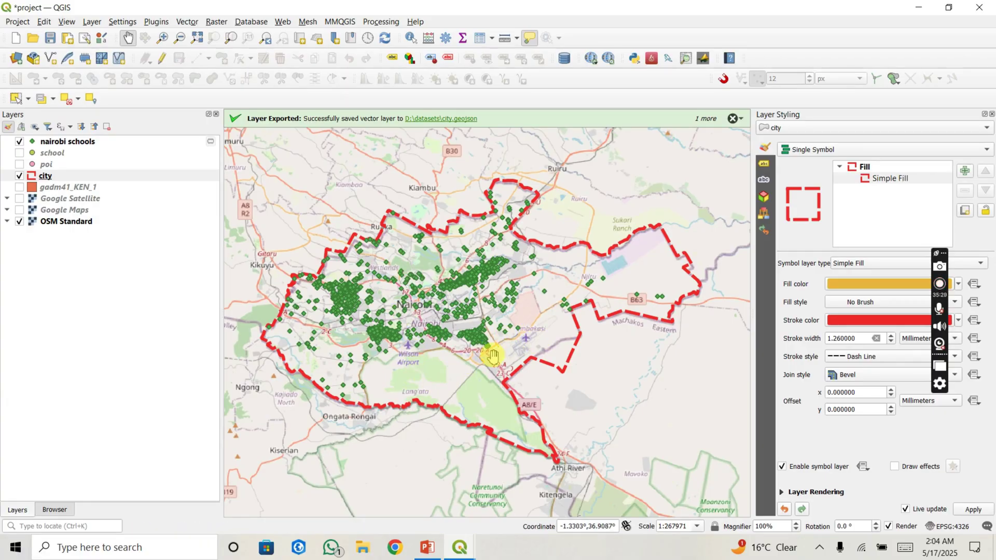
{"action": "scroll", "coordinate": [429, 376], "scroll_direction": "up", "scroll_amount": 2}
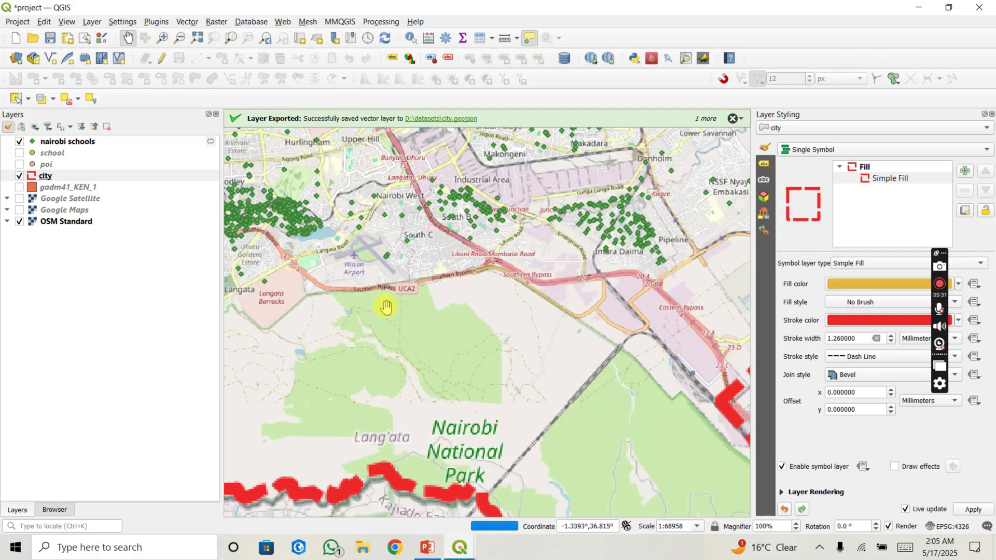
{"action": "left_click_drag", "start_coordinate": [378, 349], "coordinate": [366, 393]}
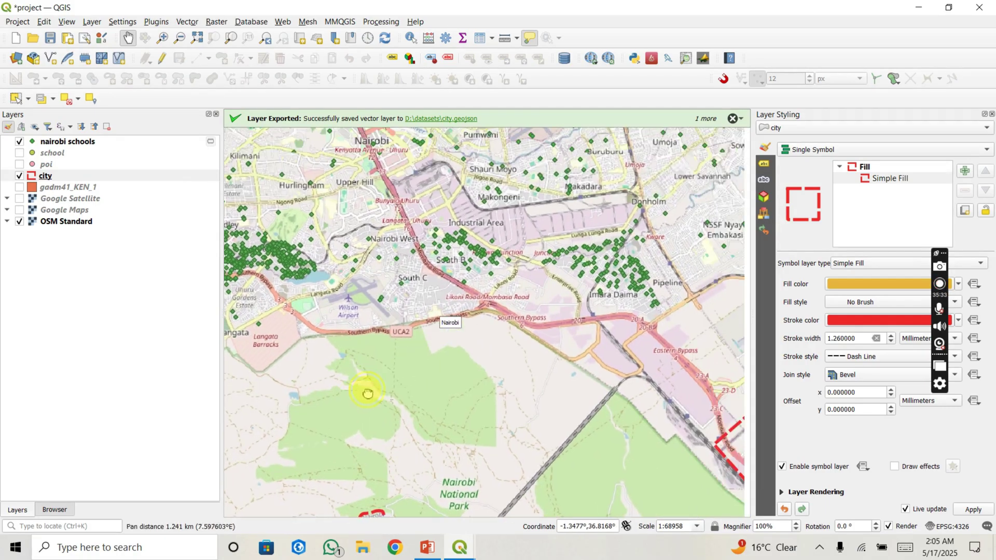
{"action": "scroll", "coordinate": [430, 305], "scroll_direction": "up", "scroll_amount": 2}
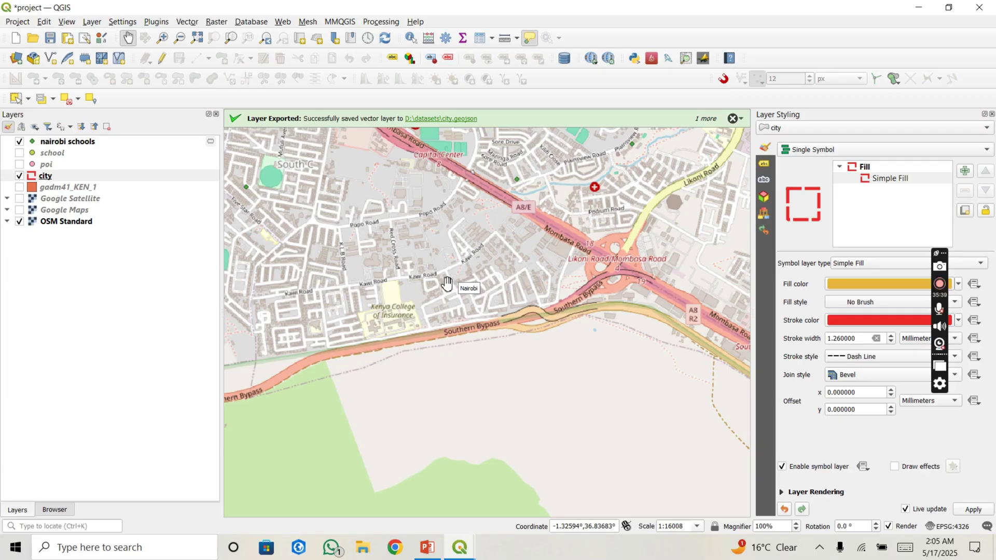
{"action": "left_click", "coordinate": [446, 283]}
{"action": "left_click", "coordinate": [433, 273]}
{"action": "left_click", "coordinate": [402, 254]}
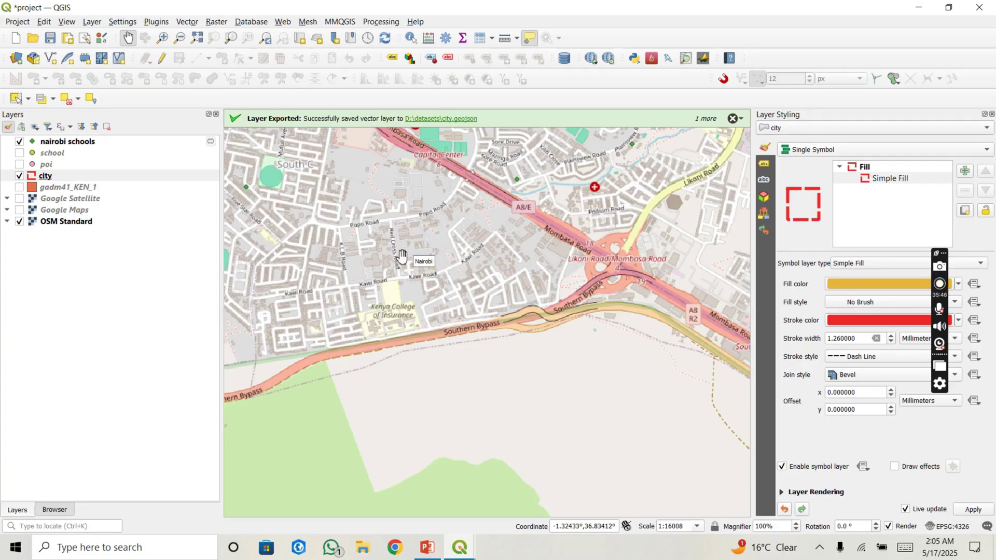
{"action": "left_click", "coordinate": [379, 244]}
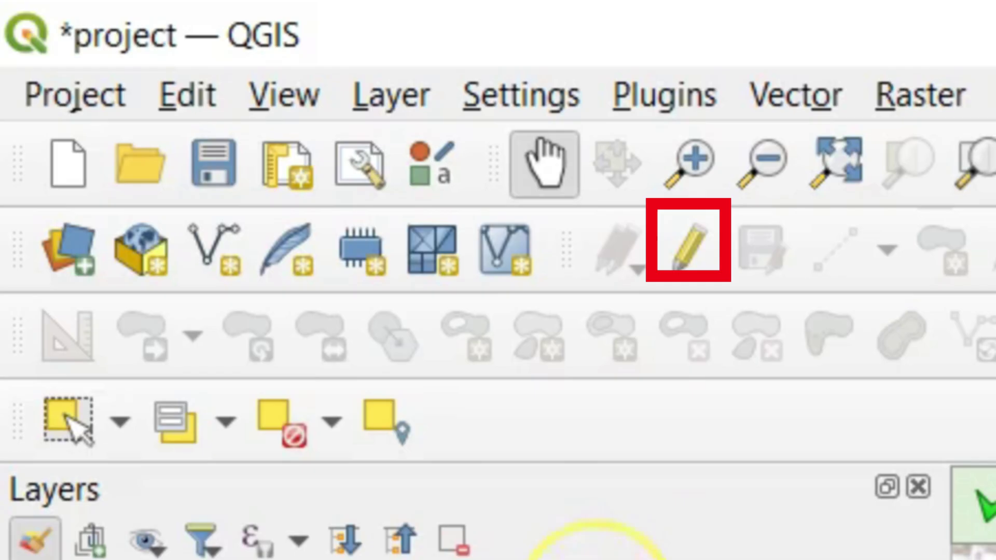
{"action": "left_click", "coordinate": [596, 559]}
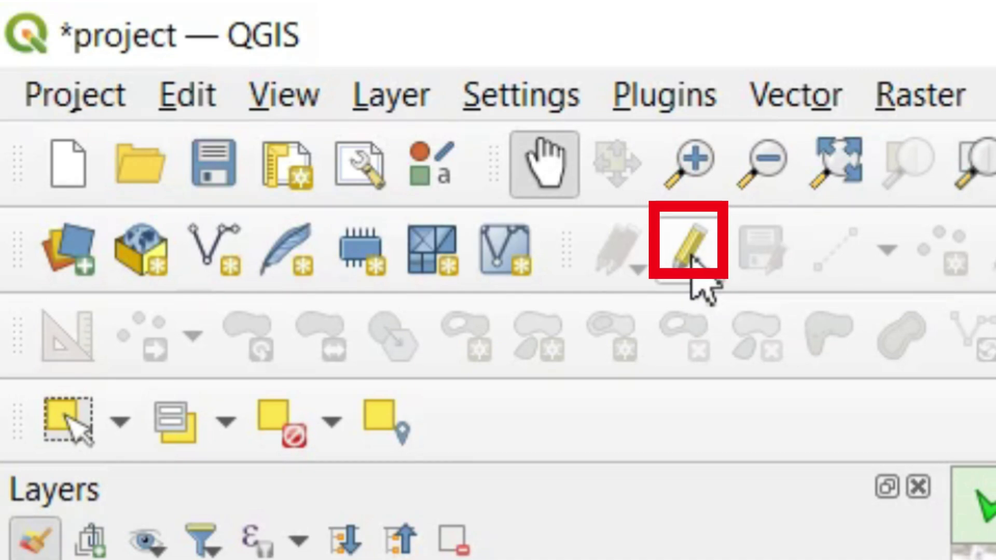
Step: Turn on editing for the nairobi schools layer
{"action": "left_click", "coordinate": [691, 257]}
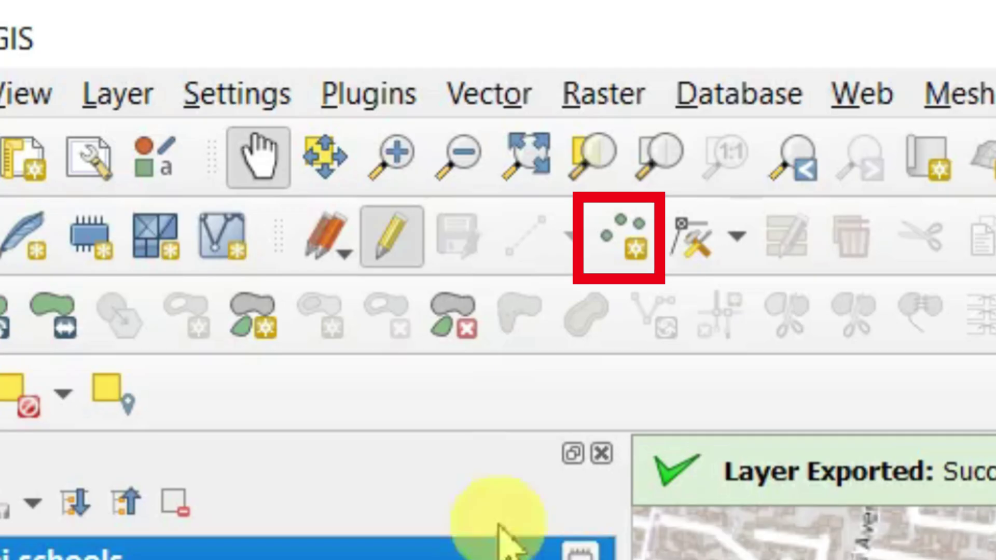
Step: Activate Add Point Feature and place a new school point in South C
{"action": "left_click", "coordinate": [629, 262]}
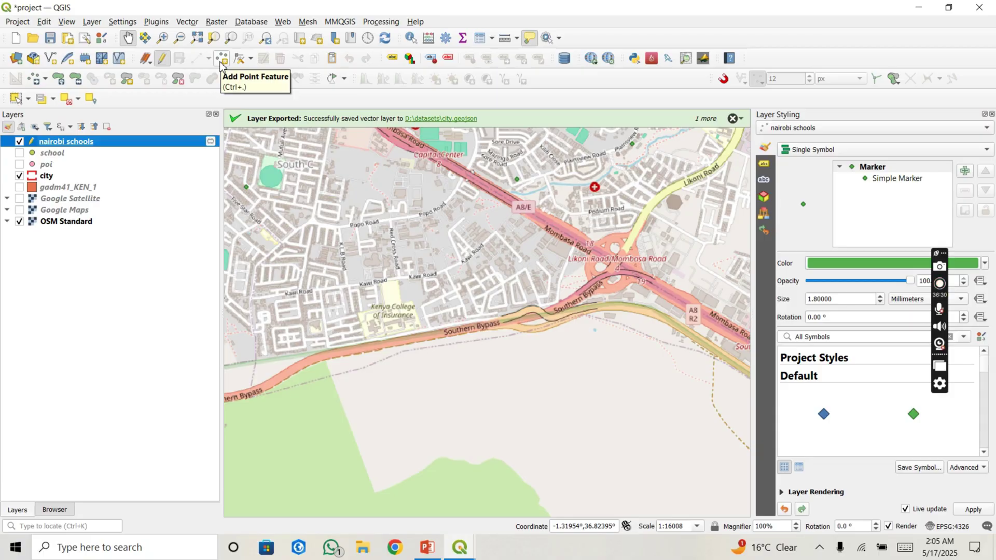
{"action": "left_click", "coordinate": [220, 60]}
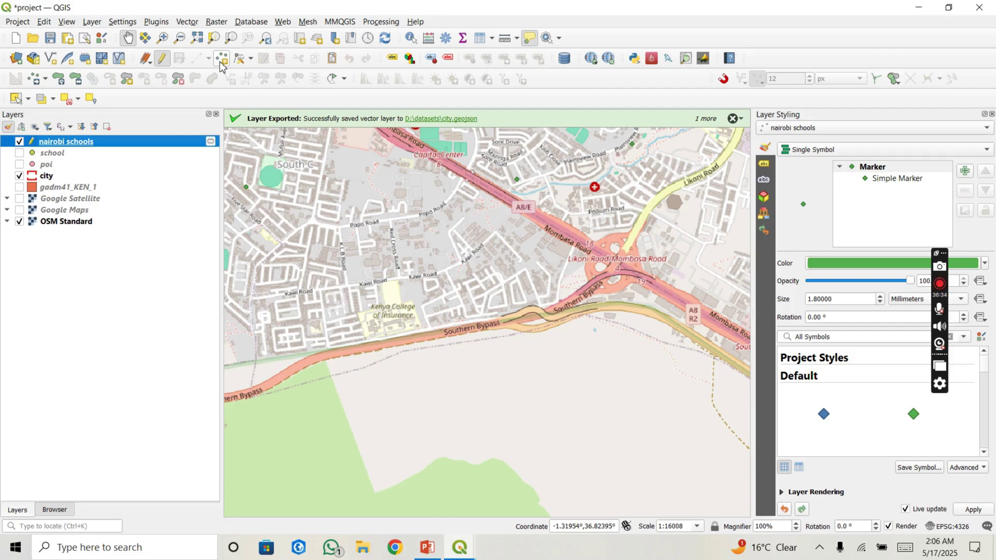
{"action": "left_click", "coordinate": [220, 62]}
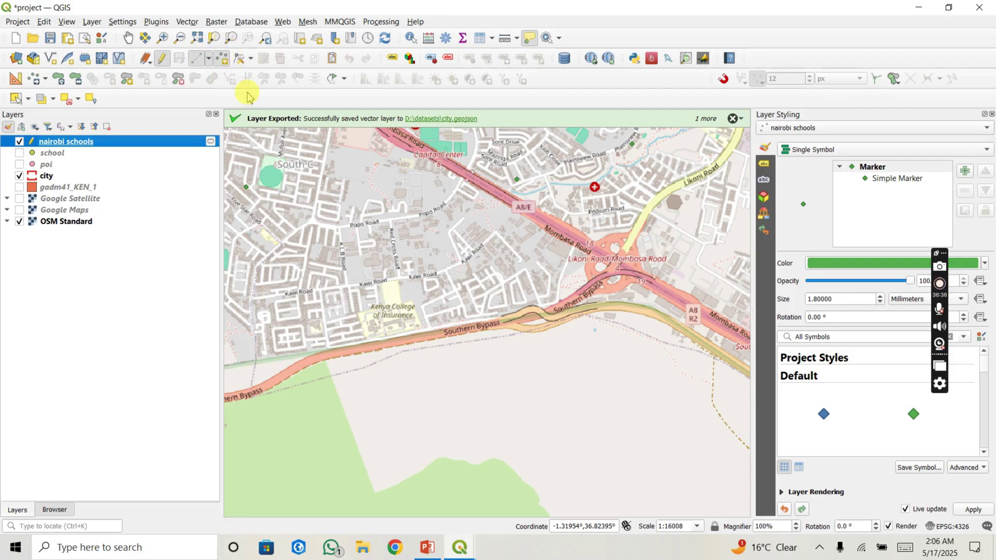
{"action": "left_click", "coordinate": [427, 251]}
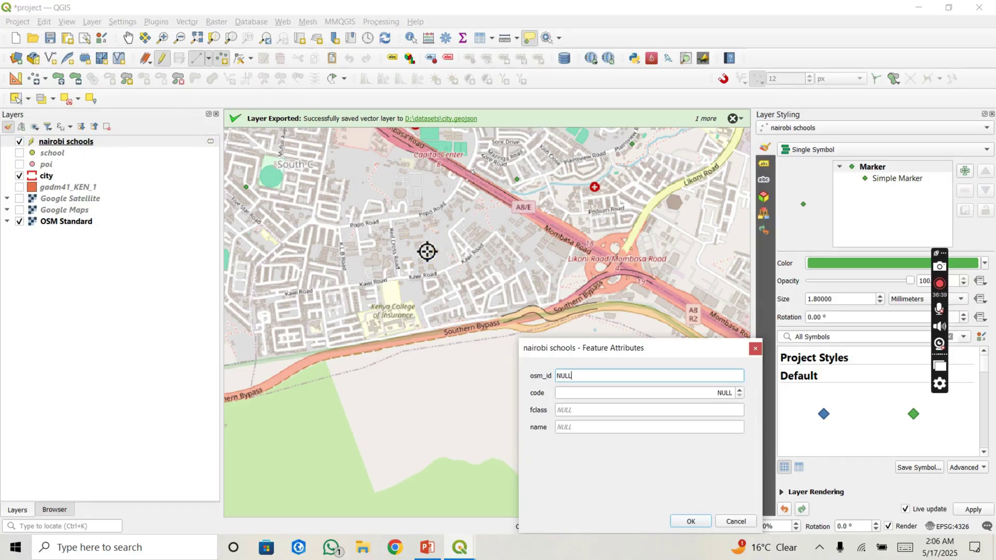
Step: Place the new school point and give it code 8978, fclass school and name my school
{"action": "left_click_drag", "start_coordinate": [565, 348], "coordinate": [570, 284]}
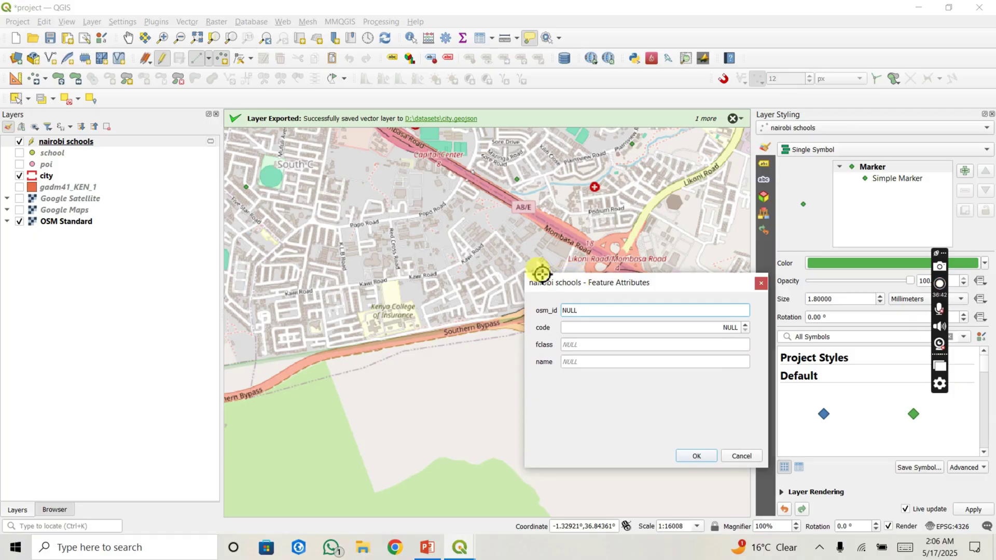
{"action": "left_click", "coordinate": [761, 284]}
{"action": "left_click", "coordinate": [448, 263]}
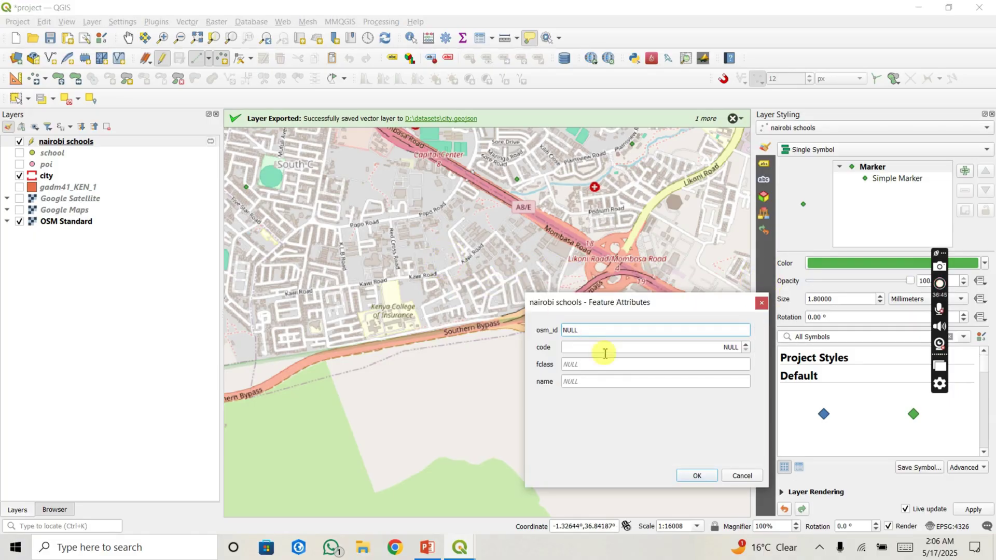
{"action": "left_click_drag", "start_coordinate": [580, 305], "coordinate": [571, 278]}
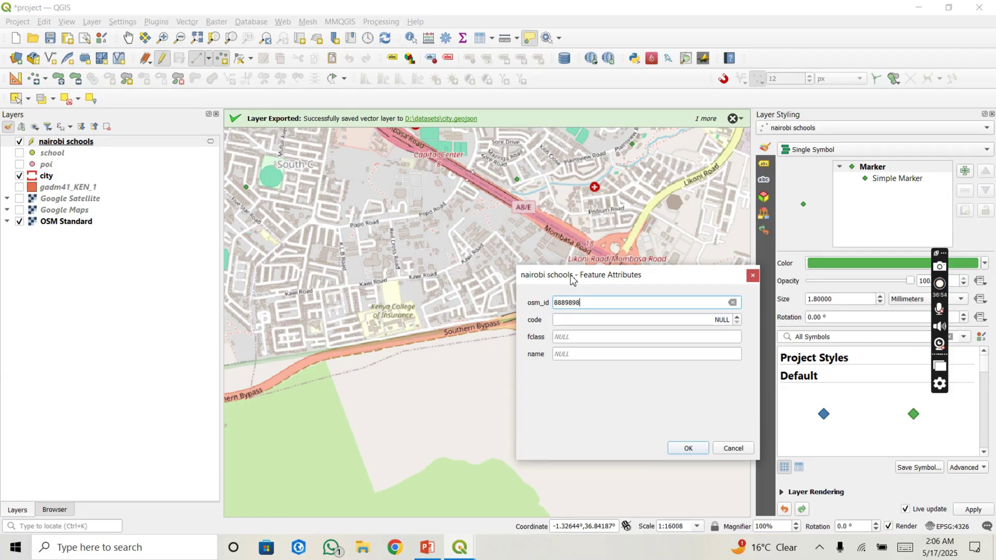
{"action": "left_click", "coordinate": [564, 317]}
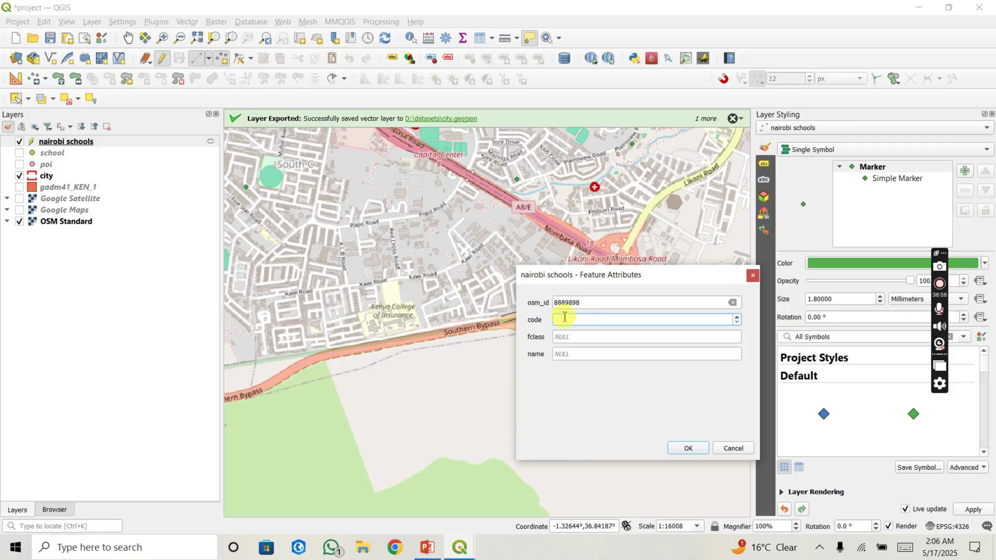
{"action": "type", "text": "8978"}
{"action": "left_click", "coordinate": [585, 337]}
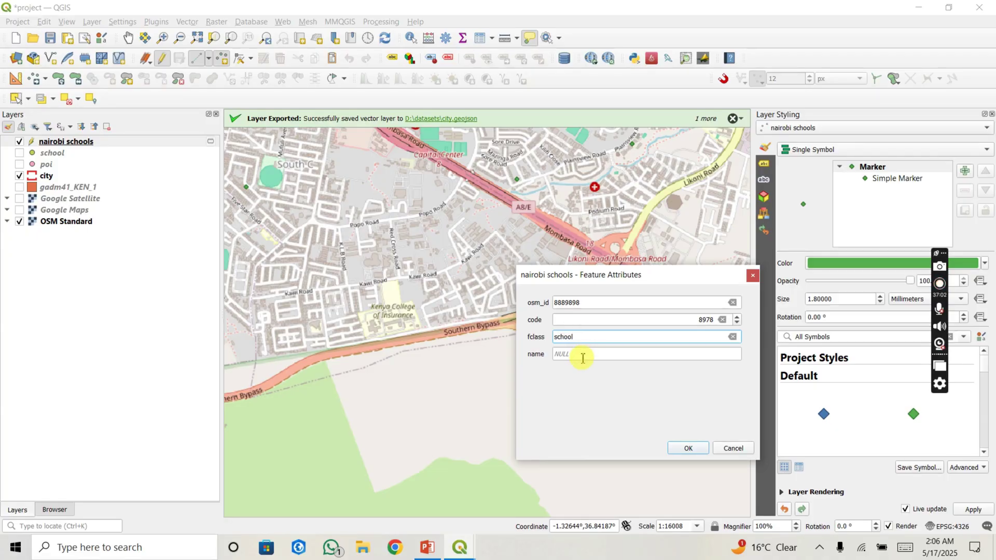
{"action": "left_click", "coordinate": [581, 356]}
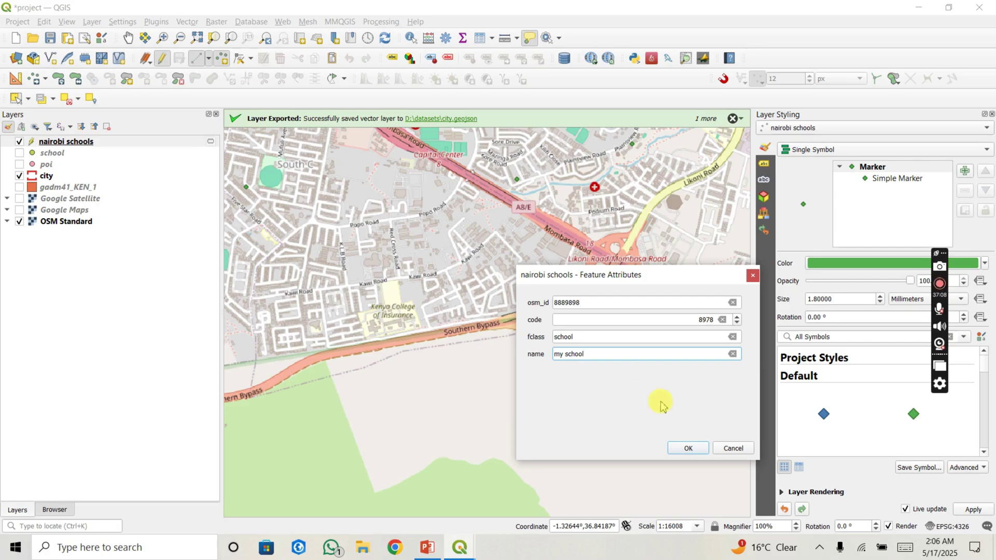
{"action": "left_click", "coordinate": [686, 450]}
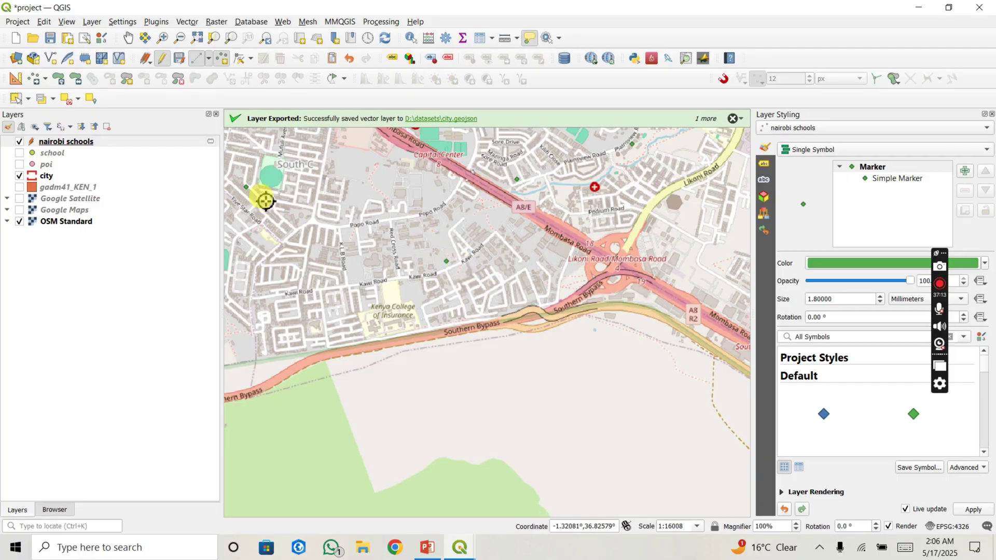
{"action": "right_click", "coordinate": [161, 148]}
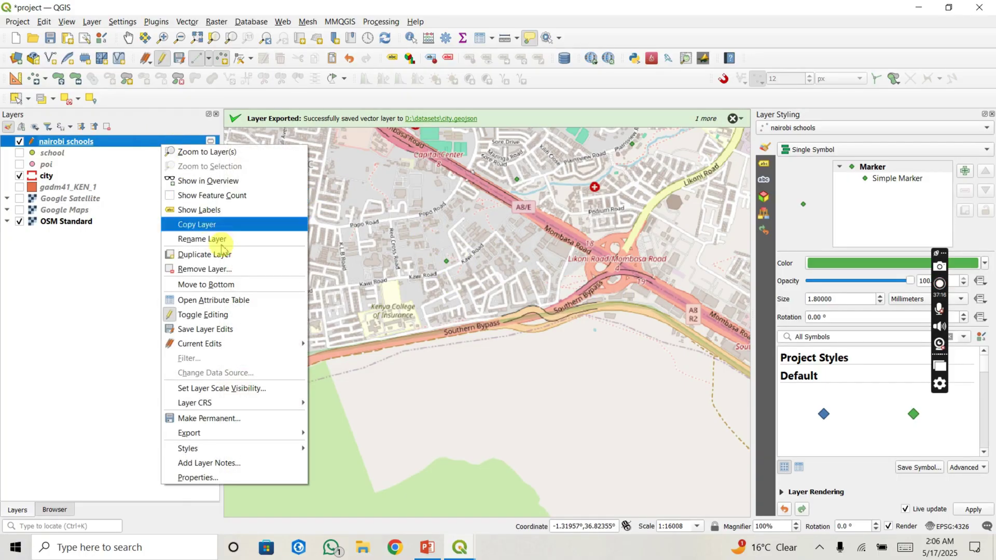
{"action": "left_click", "coordinate": [234, 304]}
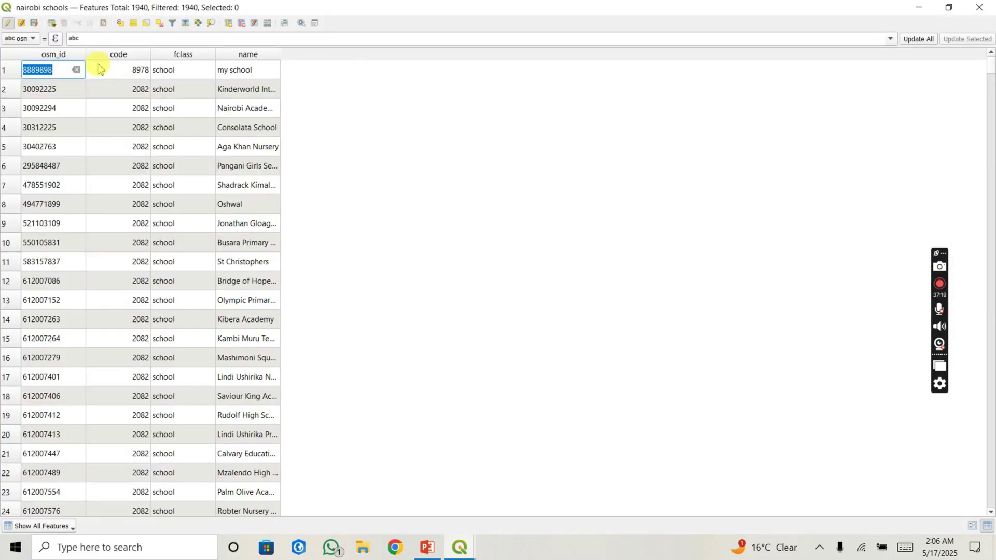
{"action": "left_click", "coordinate": [9, 71]}
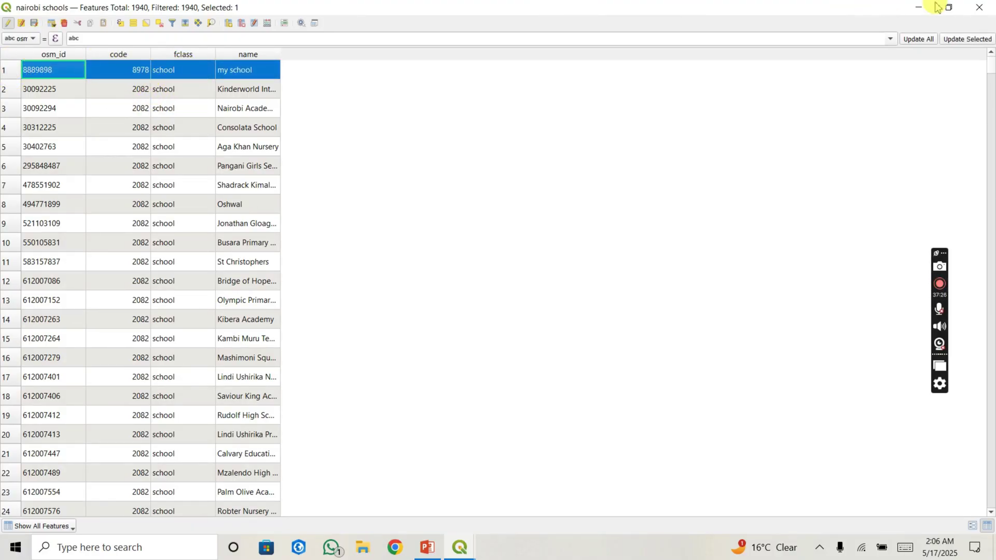
{"action": "left_click", "coordinate": [990, 6]}
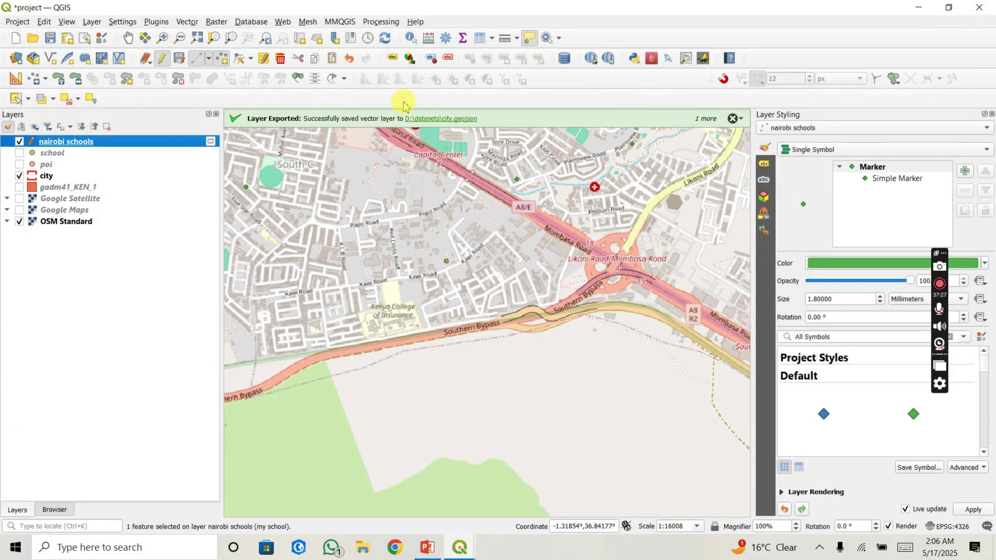
Step: Stop editing and save the nairobi schools changes, then zoom out over Nairobi
{"action": "left_click", "coordinate": [164, 63]}
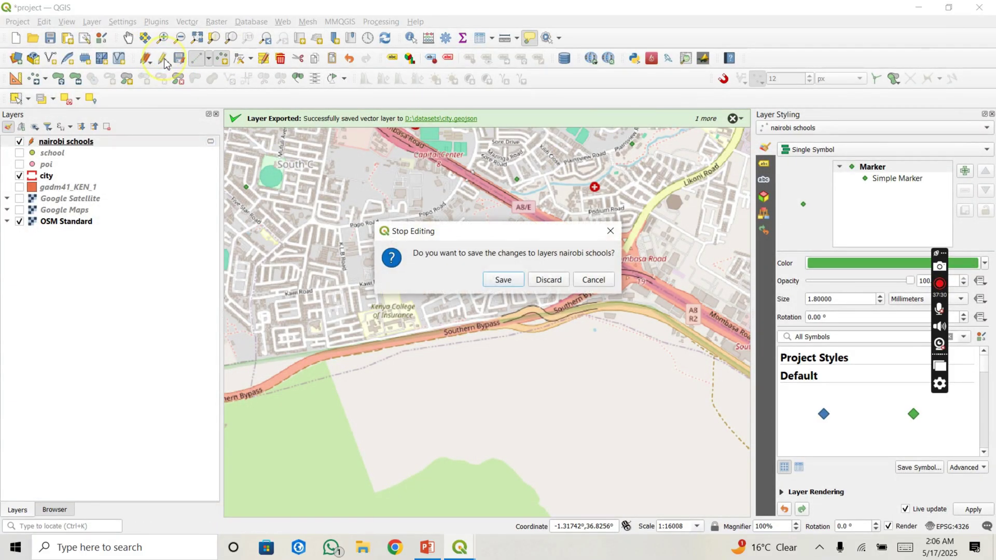
{"action": "left_click", "coordinate": [510, 283]}
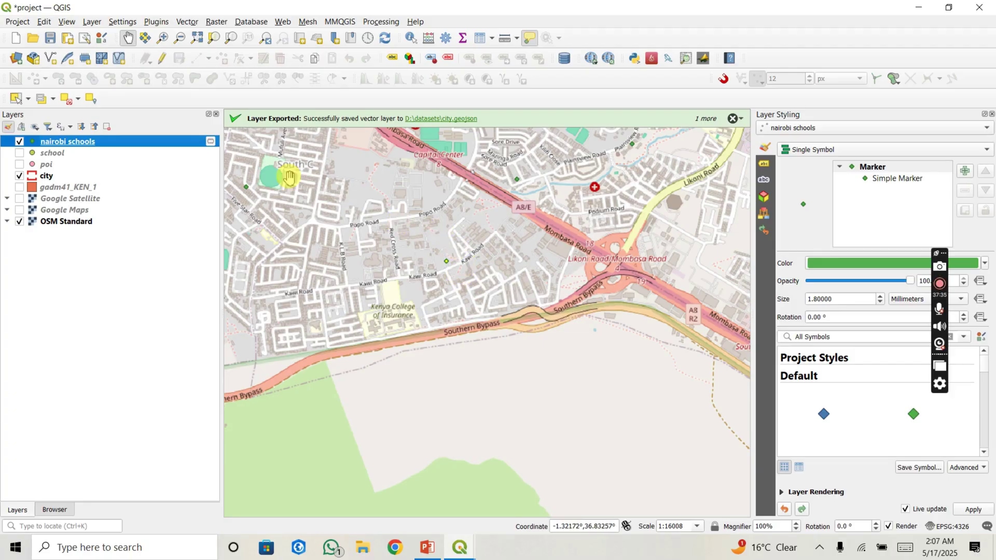
{"action": "scroll", "coordinate": [376, 302], "scroll_direction": "down", "scroll_amount": 2}
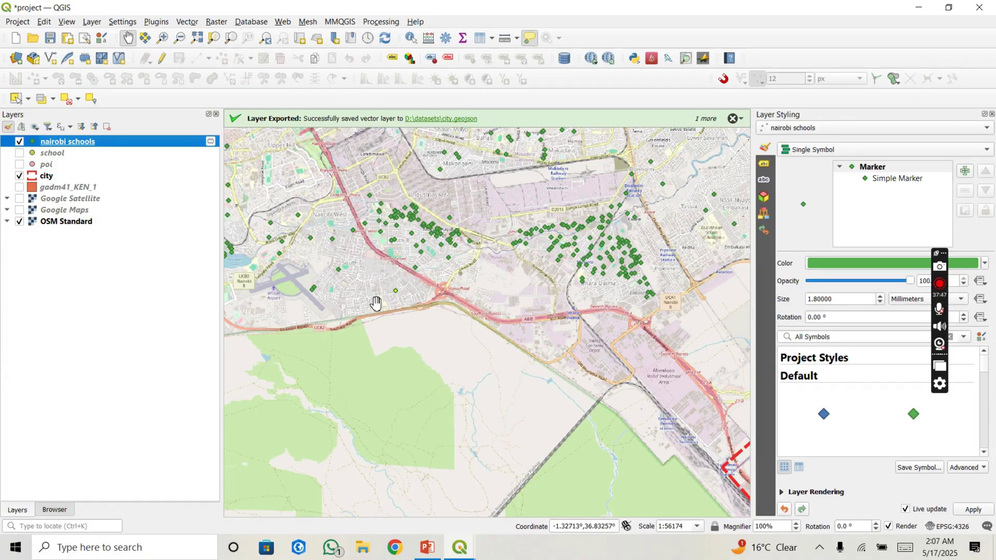
{"action": "left_click_drag", "start_coordinate": [383, 284], "coordinate": [386, 348]}
Step: Review schools inside the city boundary and zoom back toward the new point near Kawi Road
{"action": "scroll", "coordinate": [386, 348], "scroll_direction": "down", "scroll_amount": 1}
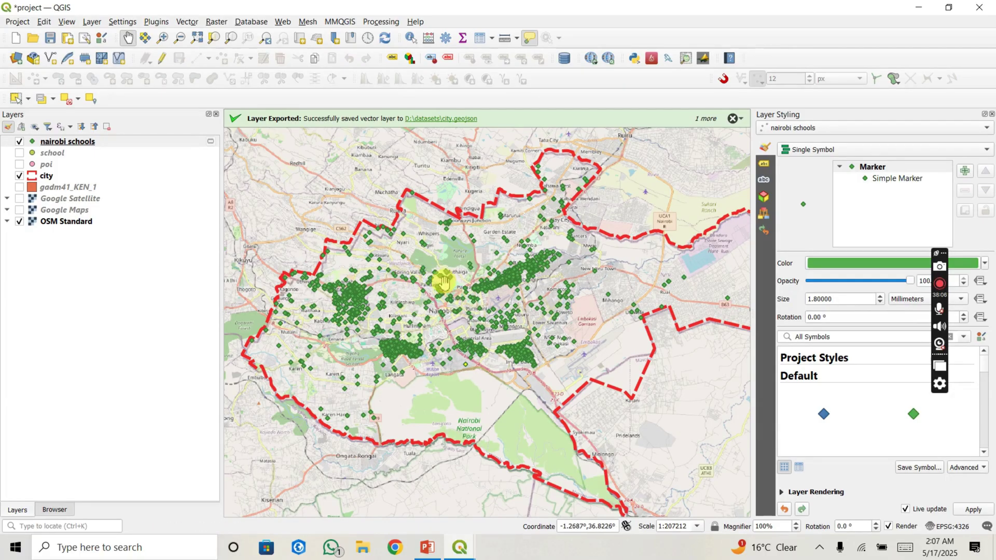
{"action": "scroll", "coordinate": [350, 374], "scroll_direction": "up", "scroll_amount": 1}
{"action": "scroll", "coordinate": [350, 379], "scroll_direction": "up", "scroll_amount": 2}
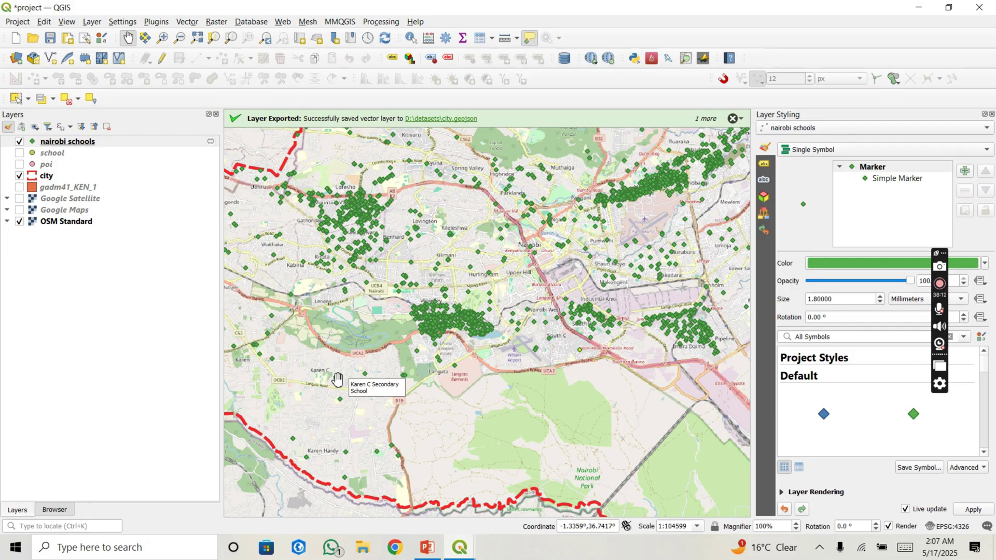
{"action": "left_click", "coordinate": [339, 381]}
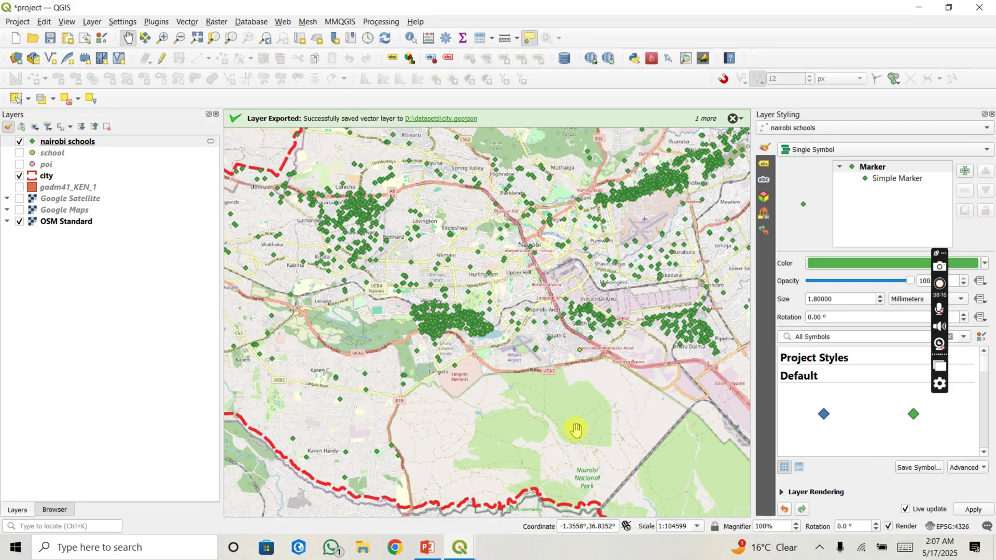
{"action": "left_click_drag", "start_coordinate": [573, 428], "coordinate": [477, 357]}
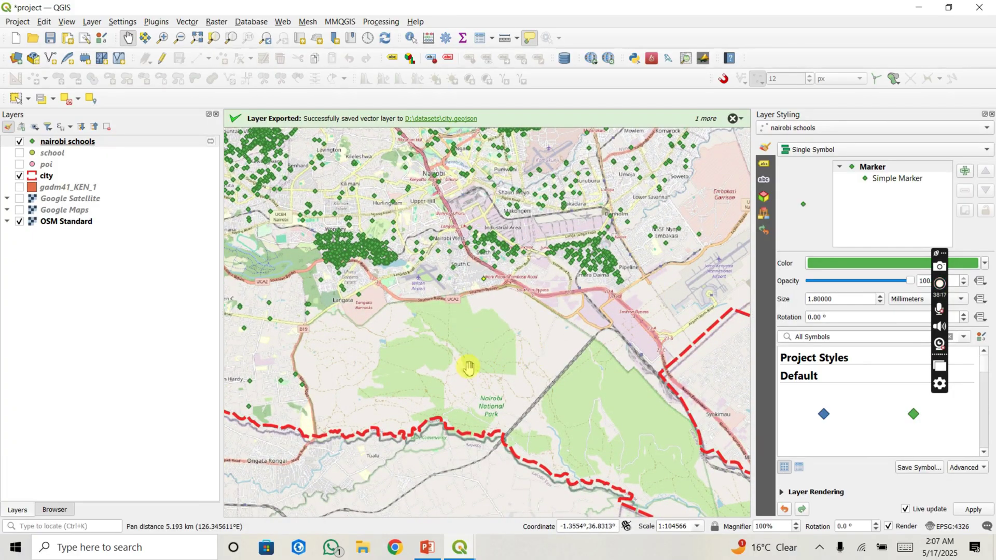
{"action": "scroll", "coordinate": [480, 281], "scroll_direction": "up", "scroll_amount": 3}
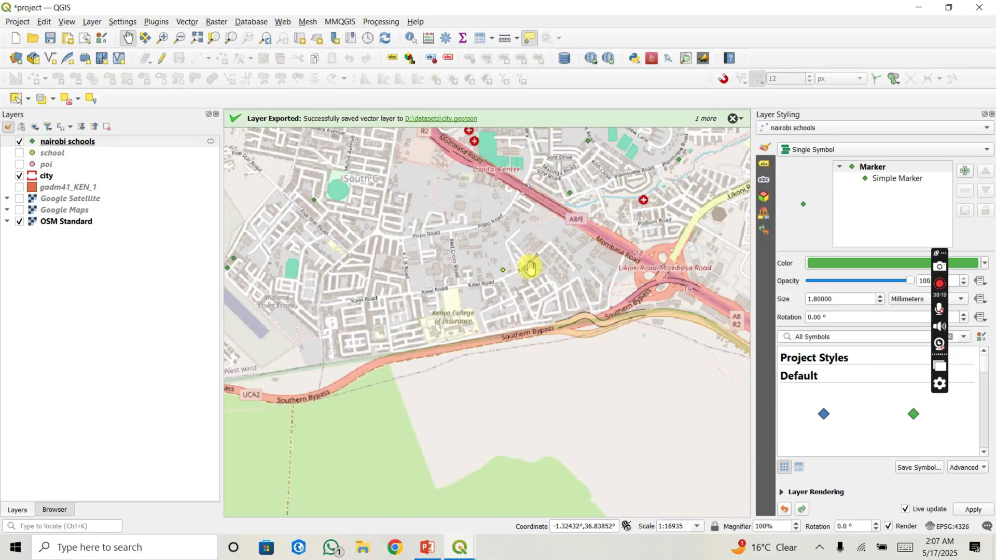
Step: Deselect features from all layers to clear any existing selection
{"action": "scroll", "coordinate": [529, 266], "scroll_direction": "up", "scroll_amount": 2}
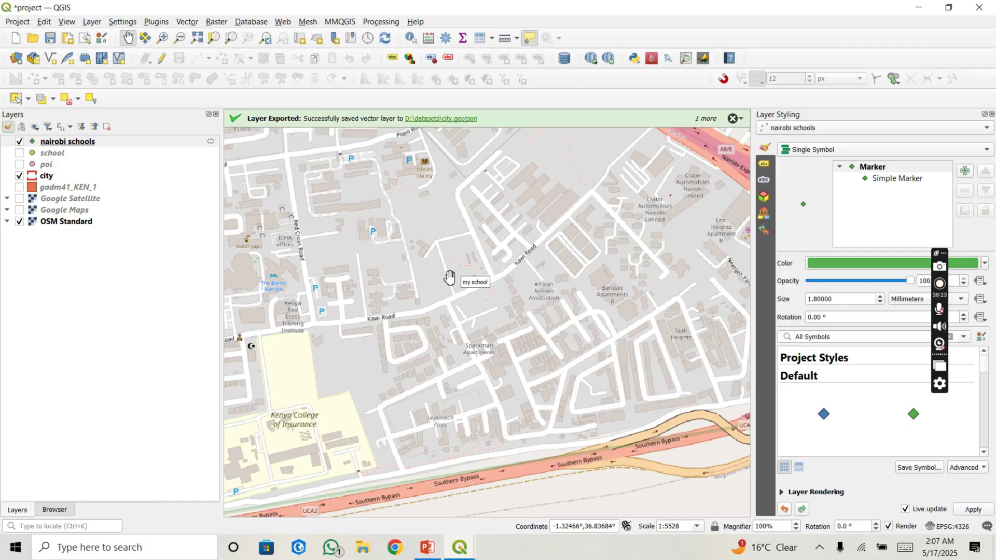
{"action": "left_click", "coordinate": [45, 22]}
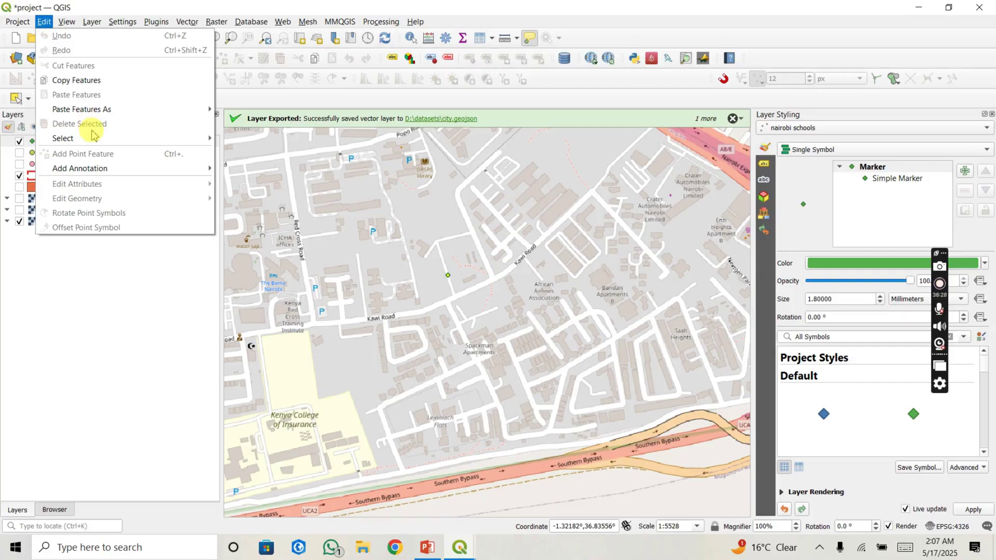
{"action": "mouse_move", "coordinate": [97, 141]}
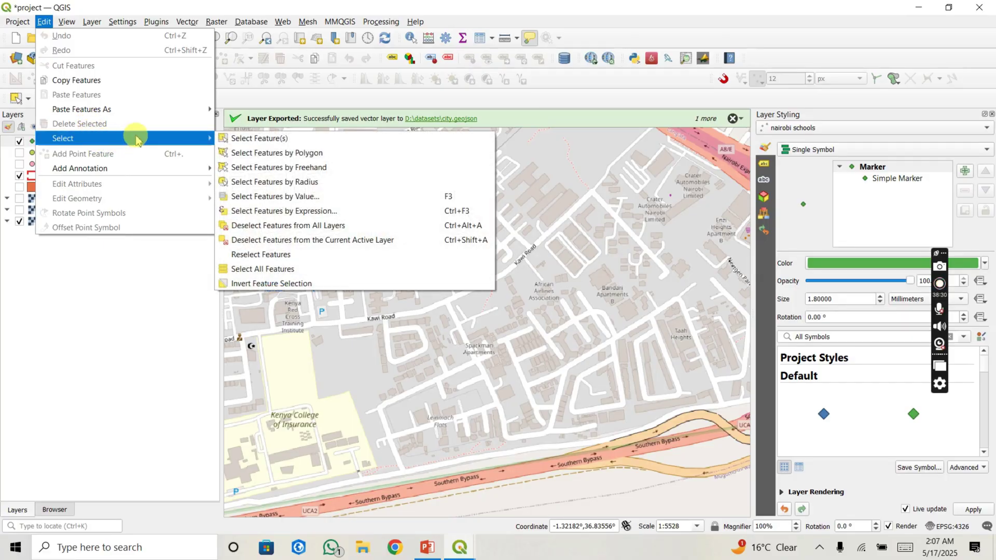
{"action": "left_click", "coordinate": [284, 226]}
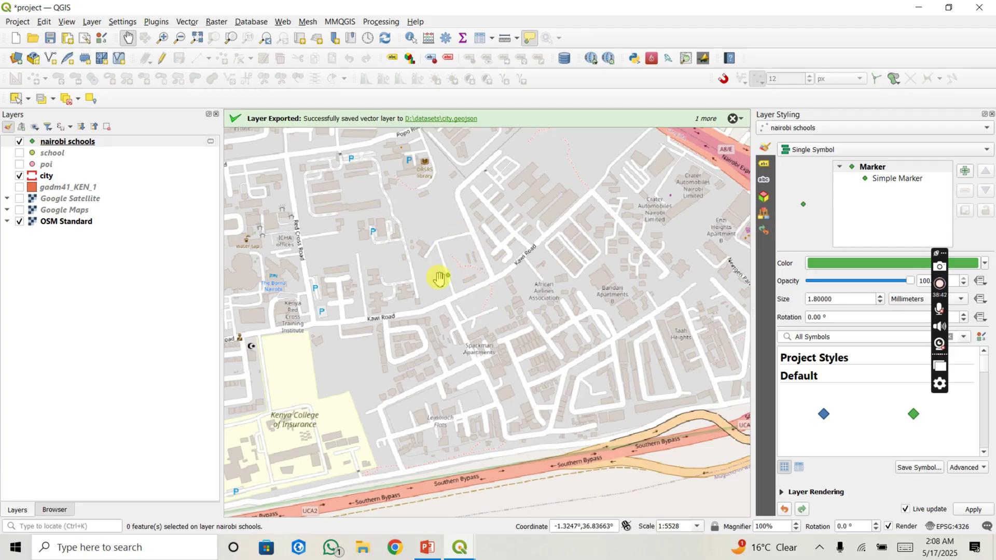
Step: Select only the my school point near Kawi Road with Select Feature(s)
{"action": "left_click", "coordinate": [44, 21]}
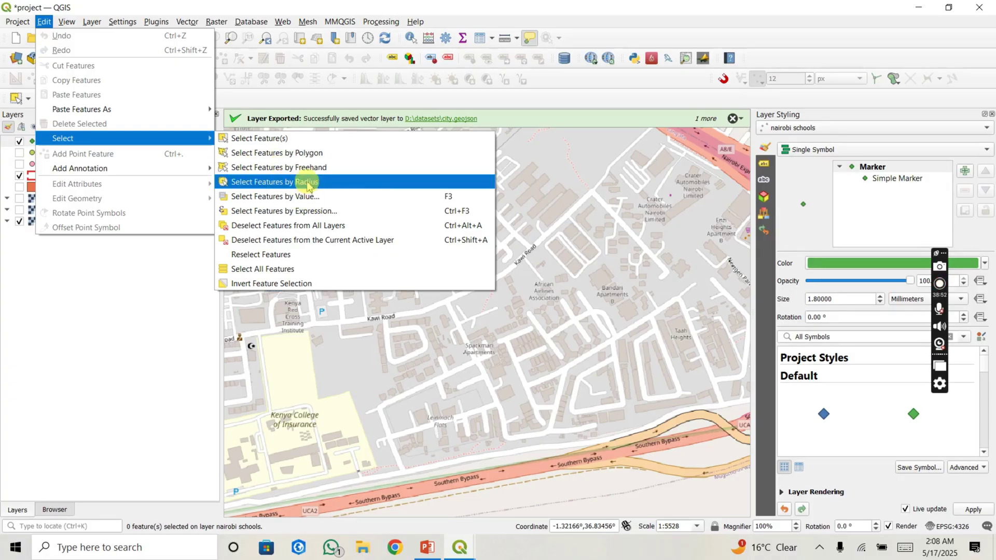
{"action": "left_click", "coordinate": [286, 141]}
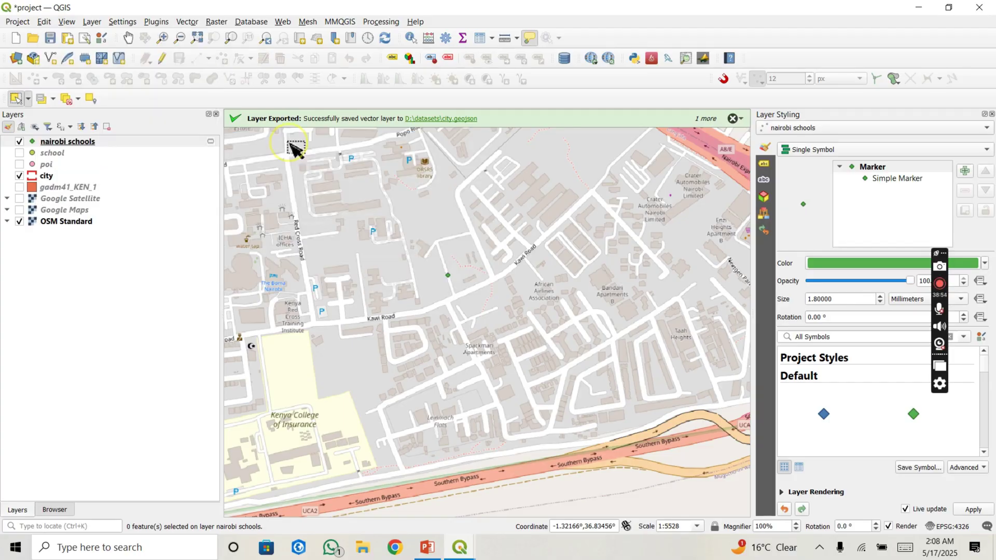
{"action": "left_click", "coordinate": [467, 293]}
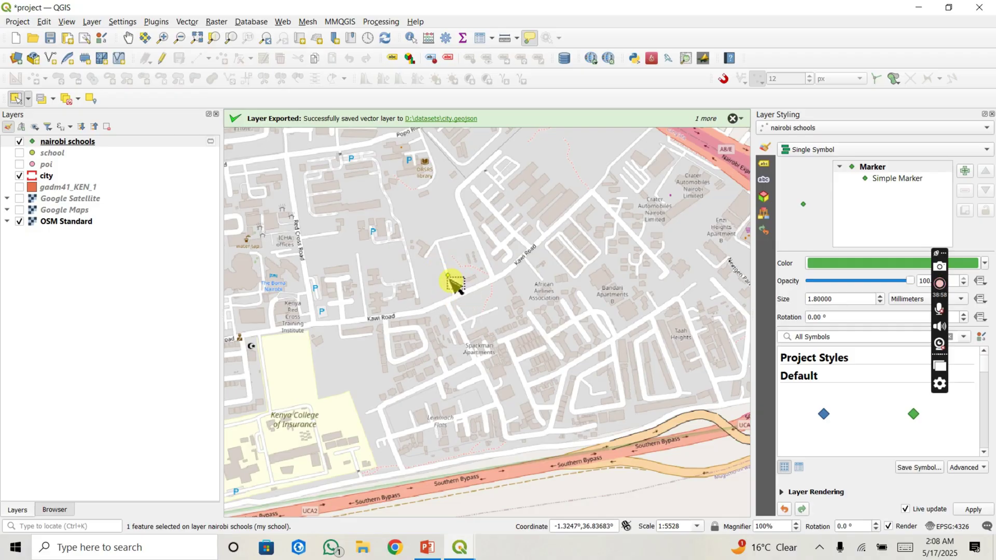
{"action": "right_click", "coordinate": [144, 144]}
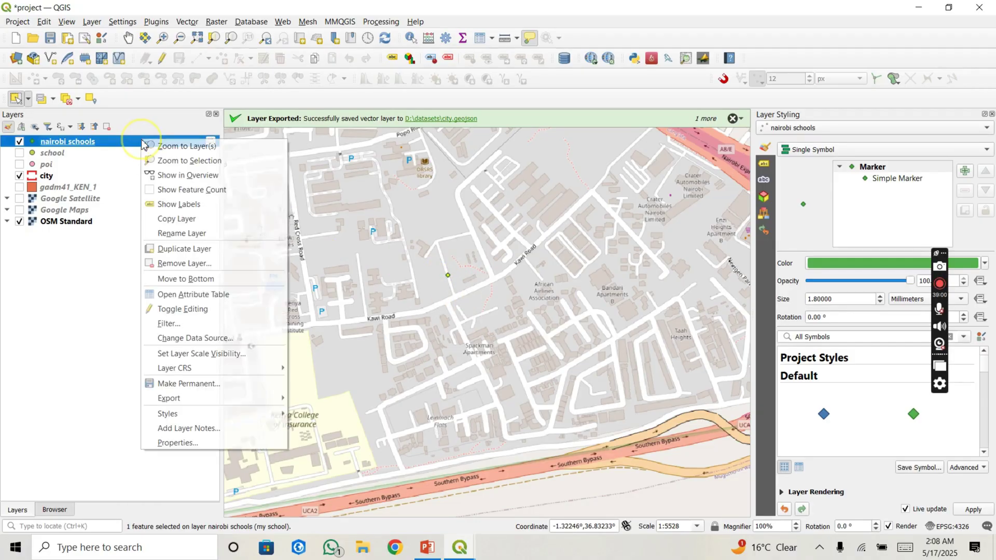
Step: Open the nairobi schools attribute table showing only the selected feature
{"action": "left_click", "coordinate": [209, 294]}
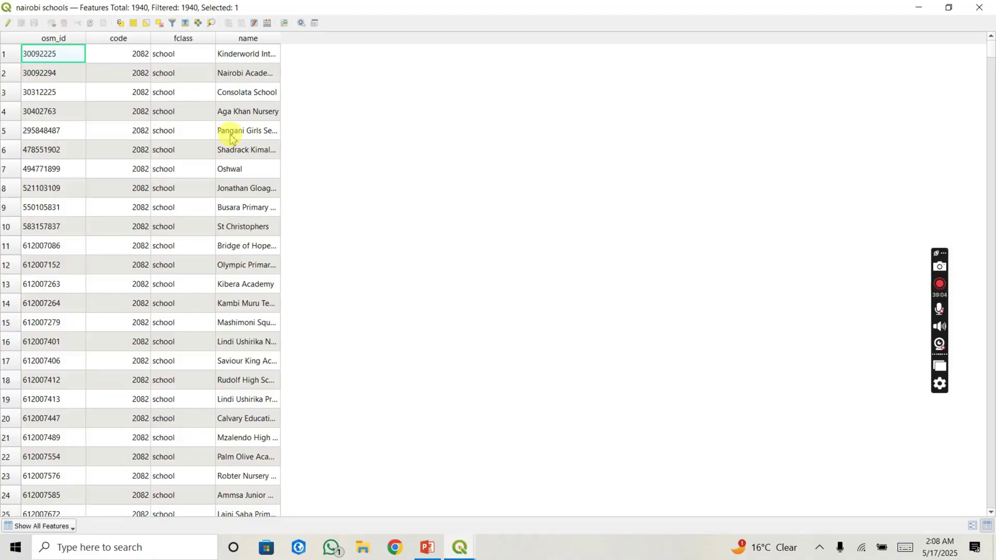
{"action": "left_click", "coordinate": [61, 526]}
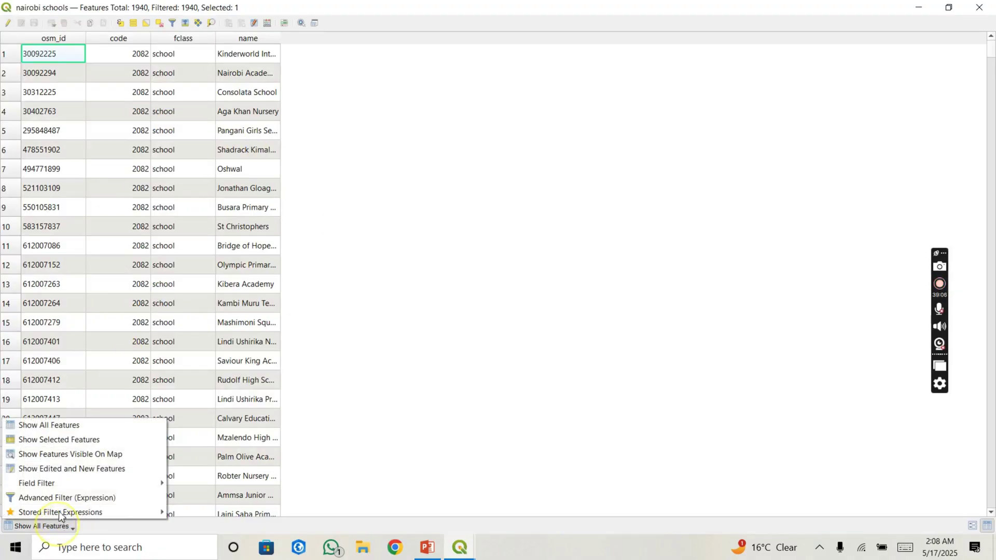
{"action": "left_click", "coordinate": [54, 440]}
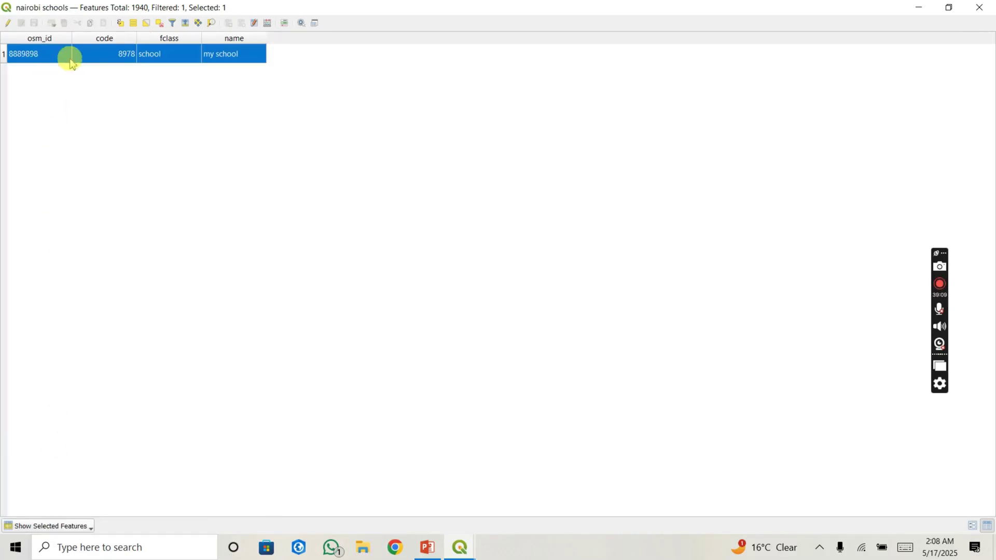
{"action": "left_click", "coordinate": [111, 70]}
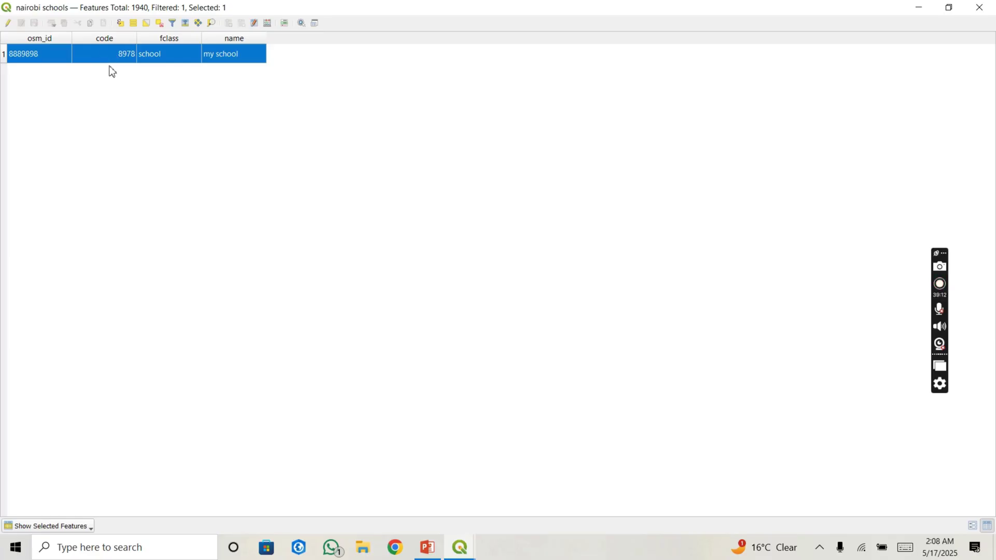
Step: Delete the selected my school feature, save the edit, and close the table
{"action": "left_click", "coordinate": [7, 23]}
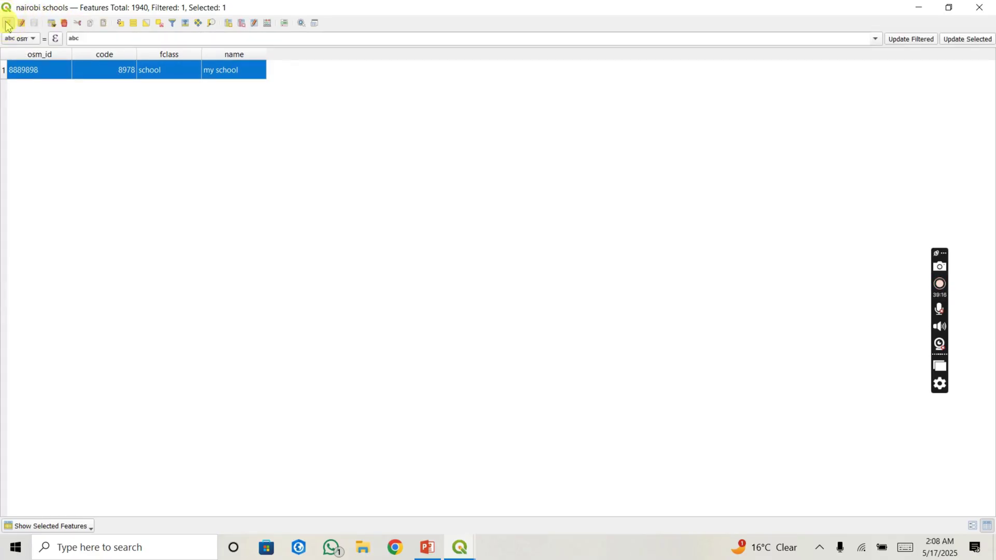
{"action": "left_click", "coordinate": [47, 31]}
{"action": "left_click", "coordinate": [64, 24]}
{"action": "left_click", "coordinate": [9, 24]}
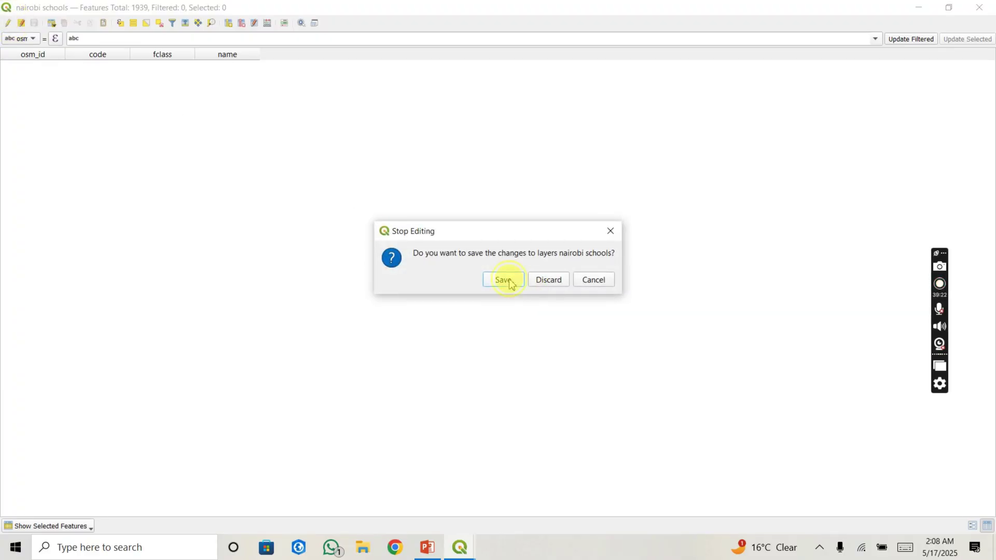
{"action": "left_click", "coordinate": [506, 280]}
{"action": "left_click", "coordinate": [979, 7]}
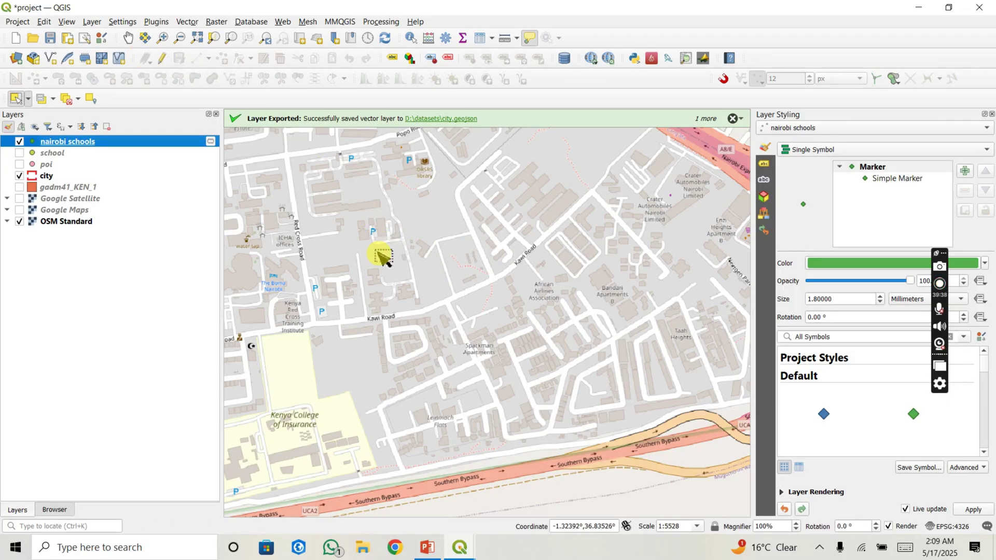
Step: Zoom to the nairobi schools layer and centre its green-diamond points within the red dashed city boundary
{"action": "left_click_drag", "start_coordinate": [369, 239], "coordinate": [589, 289]}
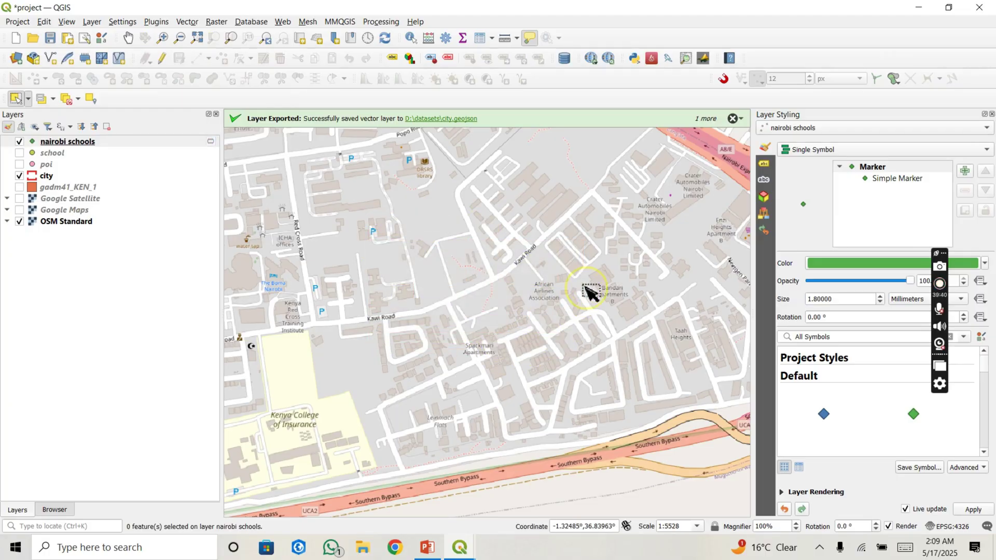
{"action": "left_click", "coordinate": [128, 39]}
{"action": "scroll", "coordinate": [344, 230], "scroll_direction": "down", "scroll_amount": 3}
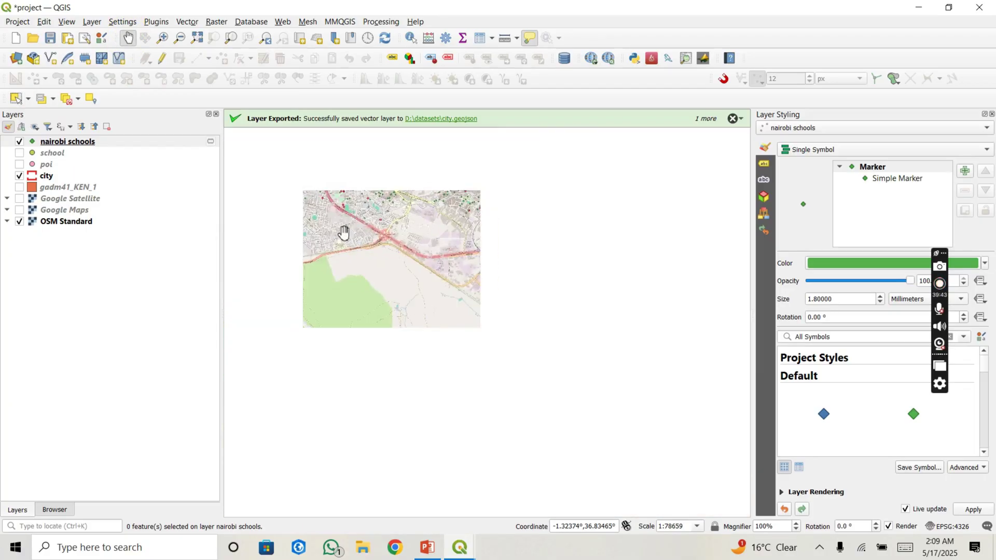
{"action": "left_click_drag", "start_coordinate": [343, 231], "coordinate": [451, 345]}
{"action": "scroll", "coordinate": [452, 345], "scroll_direction": "down", "scroll_amount": 3}
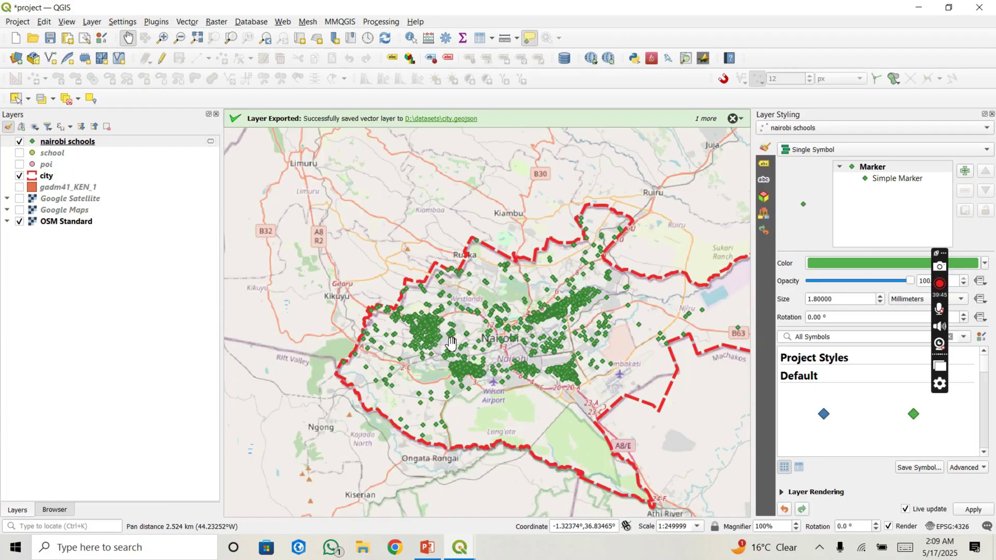
{"action": "left_click", "coordinate": [98, 140]}
{"action": "right_click", "coordinate": [102, 141]}
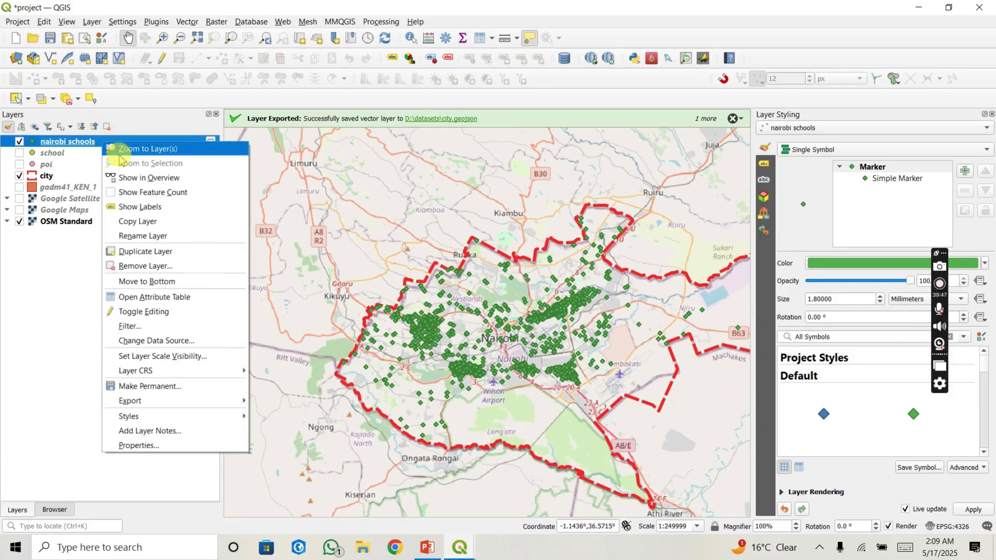
{"action": "left_click", "coordinate": [123, 155]}
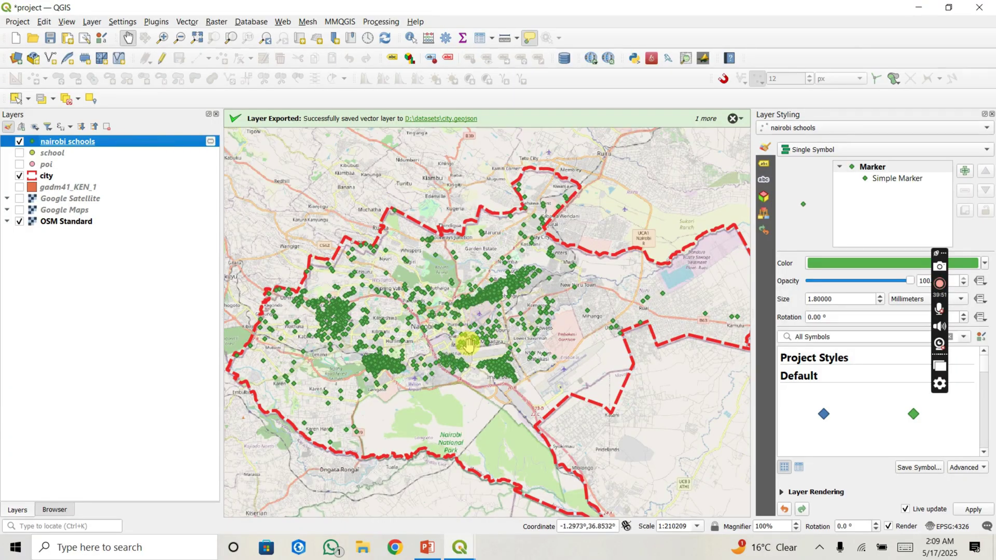
{"action": "left_click_drag", "start_coordinate": [477, 335], "coordinate": [464, 324]}
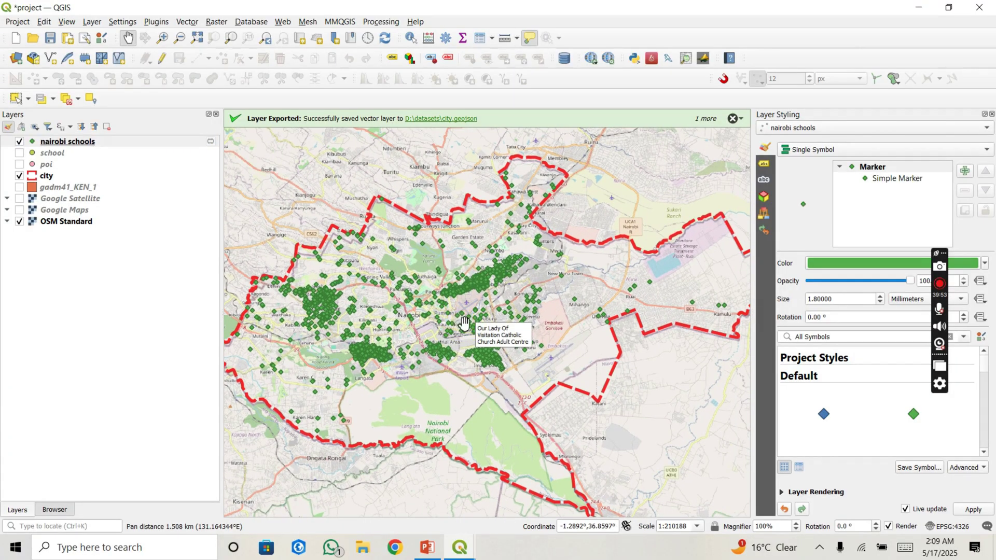
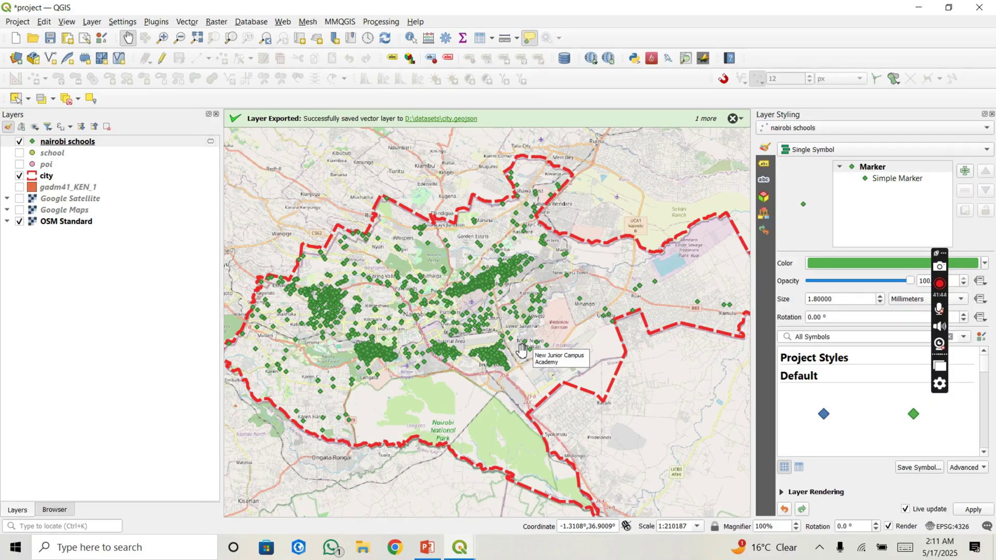
Step: Open the mangomap.com 'What UTM Zone am I in?' web map in Chrome
{"action": "left_click", "coordinate": [291, 398]}
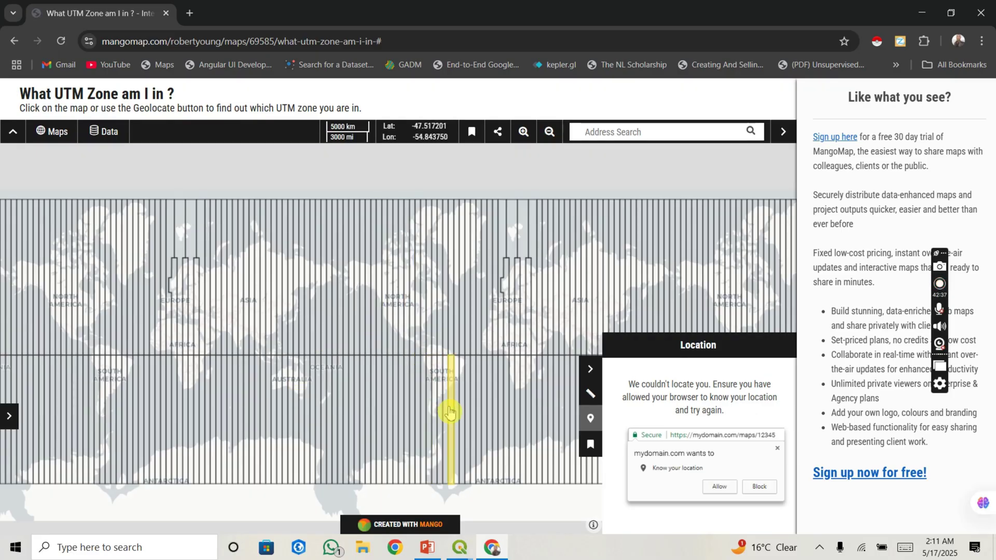
Step: Identify Nairobi's UTM zone as 37S on the map, then close QGIS's poi attribute table
{"action": "scroll", "coordinate": [449, 413], "scroll_direction": "up", "scroll_amount": 2}
{"action": "scroll", "coordinate": [449, 412], "scroll_direction": "down", "scroll_amount": 1}
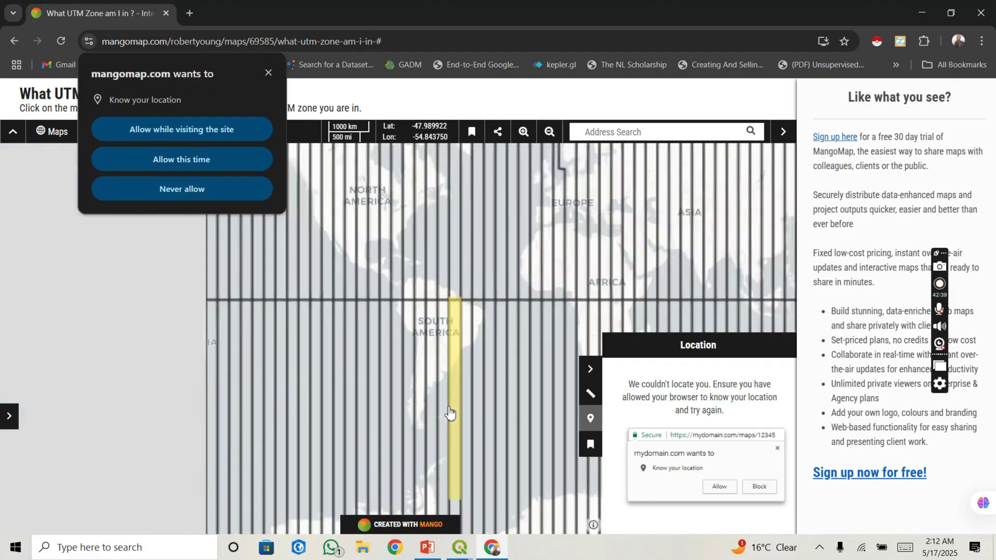
{"action": "scroll", "coordinate": [541, 378], "scroll_direction": "up", "scroll_amount": 2}
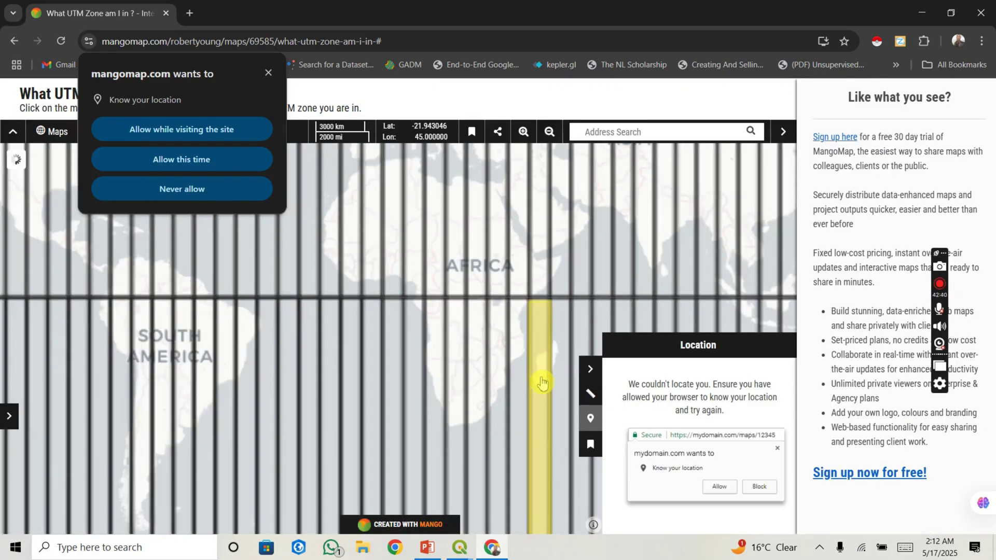
{"action": "scroll", "coordinate": [533, 298], "scroll_direction": "up", "scroll_amount": 2}
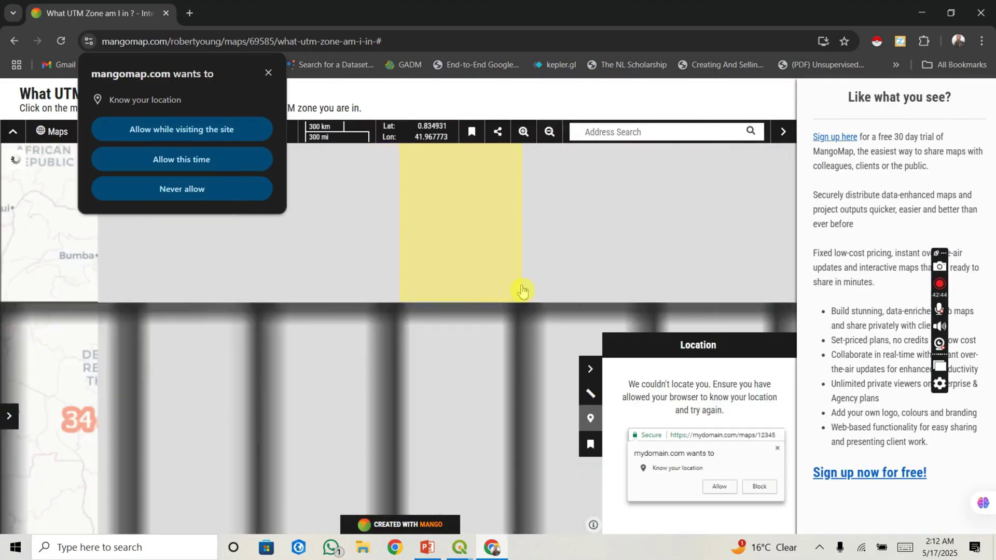
{"action": "scroll", "coordinate": [519, 290], "scroll_direction": "up", "scroll_amount": 1}
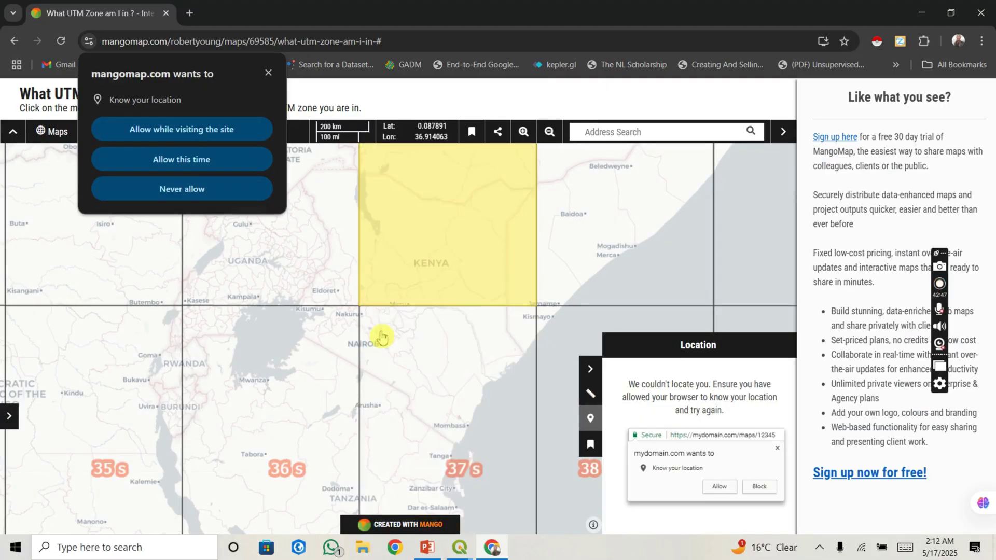
{"action": "scroll", "coordinate": [377, 342], "scroll_direction": "up", "scroll_amount": 2}
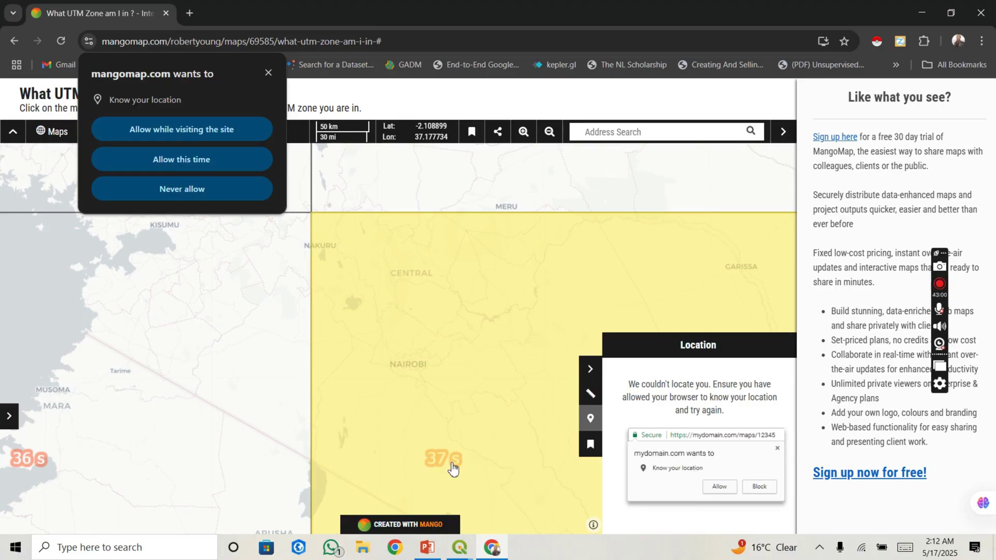
{"action": "scroll", "coordinate": [453, 468], "scroll_direction": "down", "scroll_amount": 2}
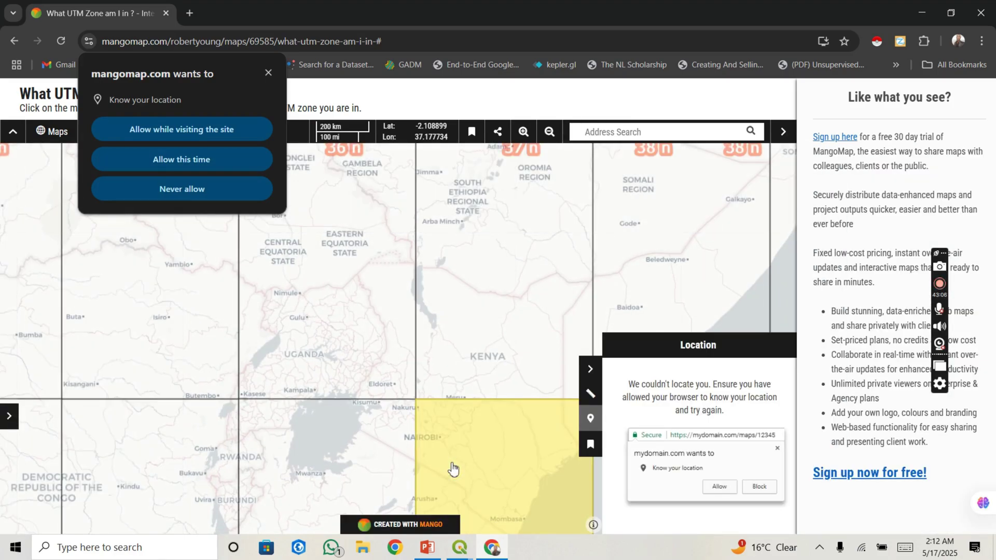
{"action": "left_click", "coordinate": [464, 467]}
{"action": "left_click", "coordinate": [460, 547]}
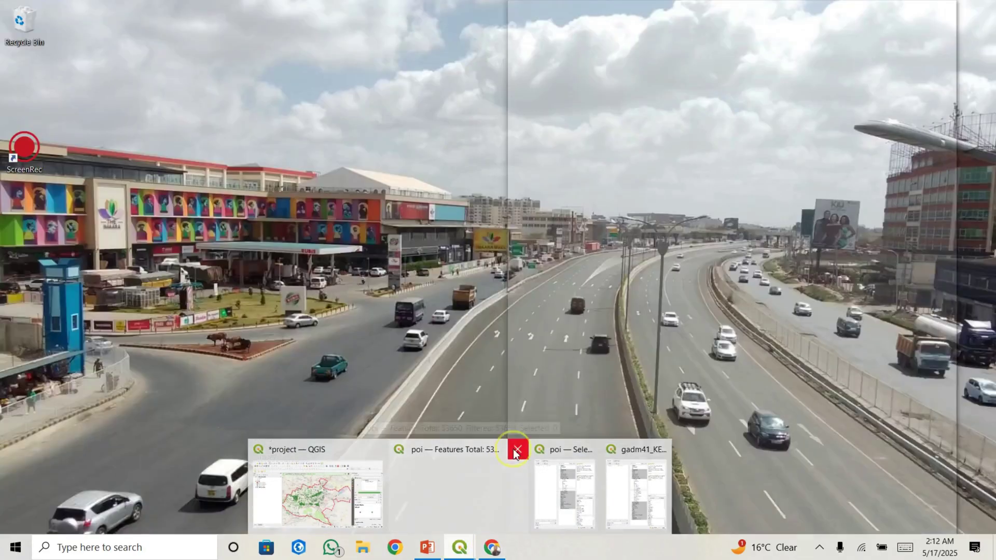
{"action": "left_click", "coordinate": [517, 449]}
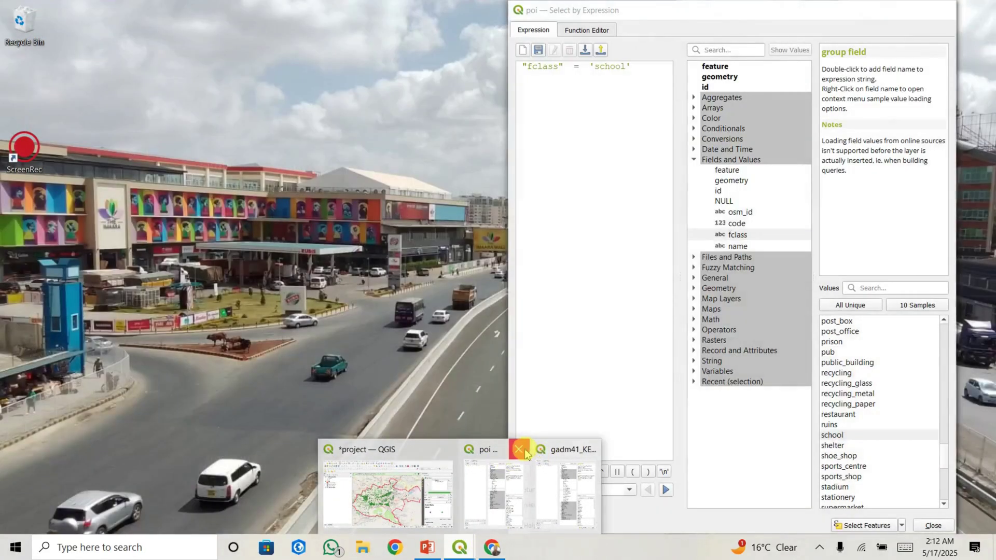
Step: Close the leftover poi and gadm41_KEN_1 windows and return to the main QGIS project
{"action": "left_click", "coordinate": [519, 450]}
{"action": "left_click", "coordinate": [551, 448]}
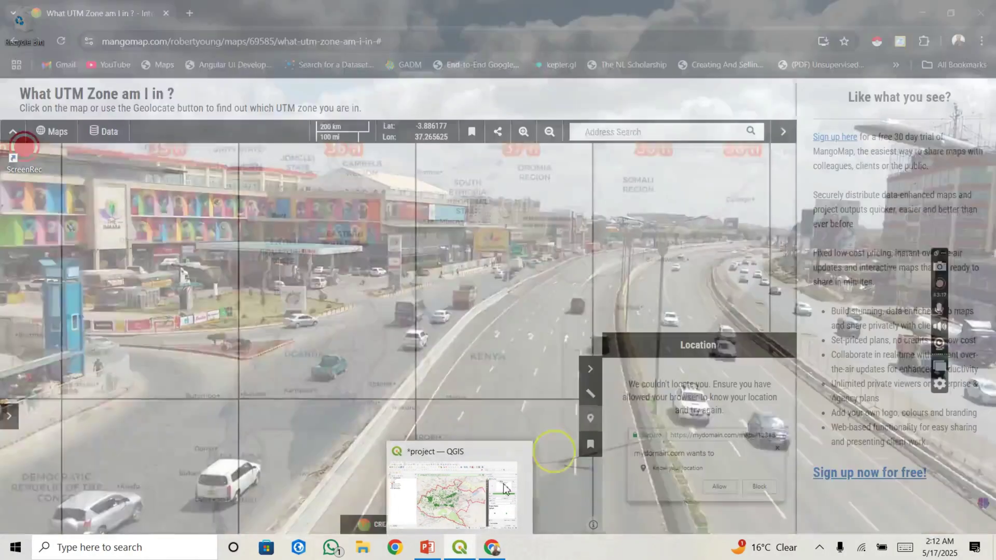
{"action": "left_click", "coordinate": [483, 495]}
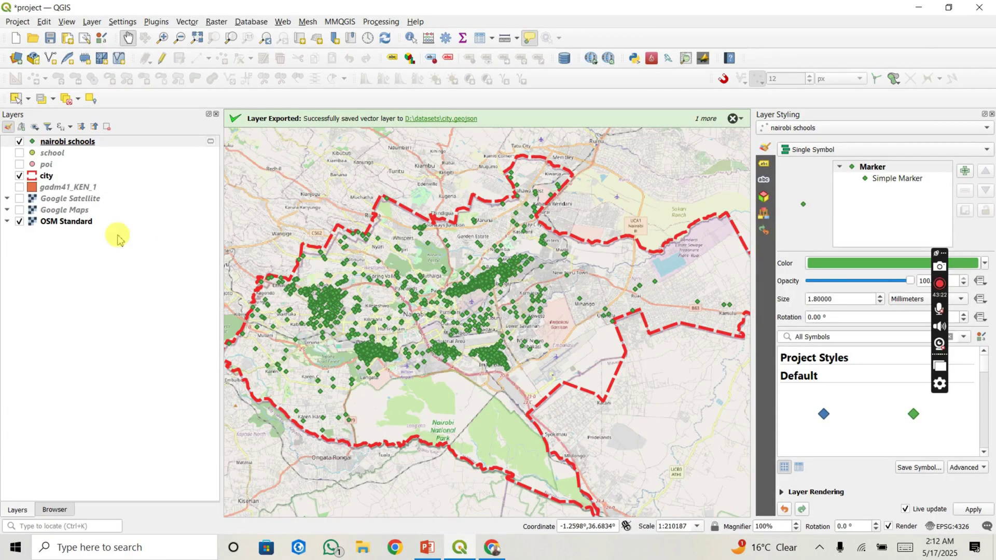
Step: Open Layer Properties for the nairobi schools layer
{"action": "left_click", "coordinate": [97, 142]}
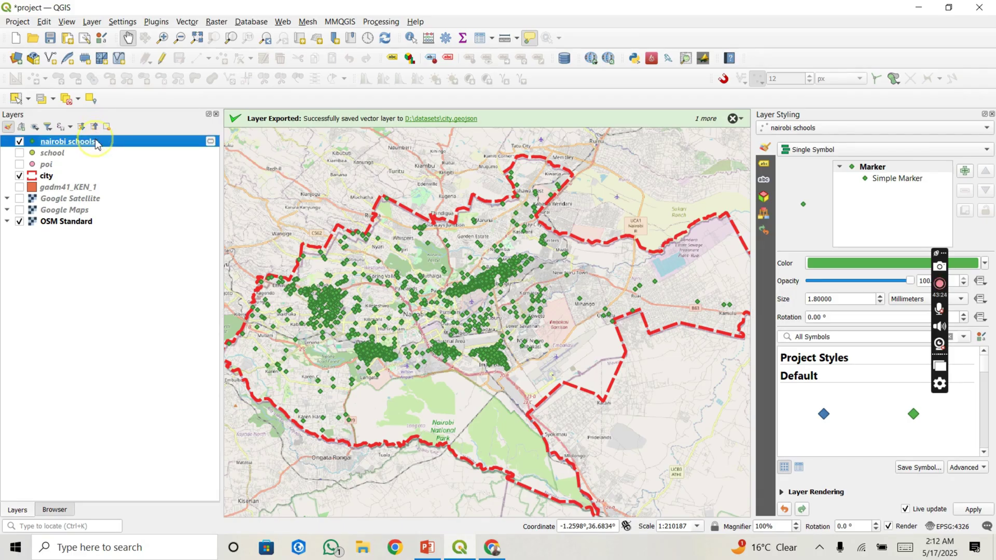
{"action": "right_click", "coordinate": [96, 143]}
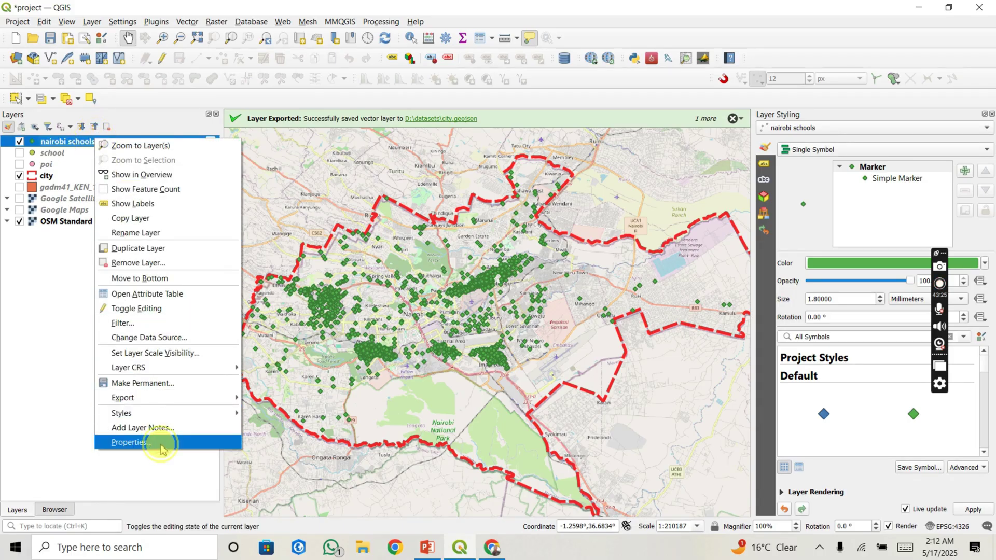
{"action": "left_click", "coordinate": [131, 443]}
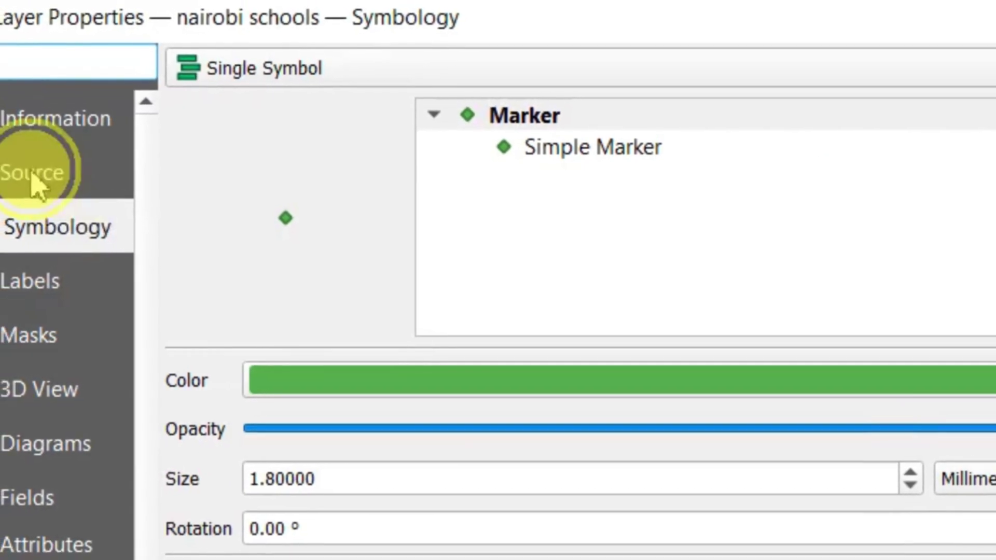
Step: Check the Source page shows CRS EPSG:4326 - WGS 84, then close Layer Properties
{"action": "left_click", "coordinate": [21, 174]}
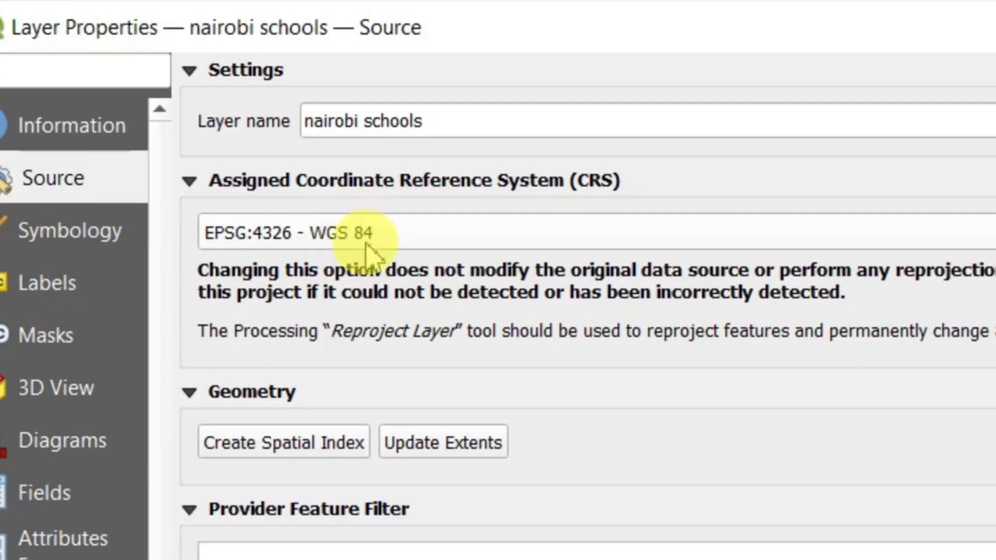
{"action": "mouse_move", "coordinate": [336, 239]}
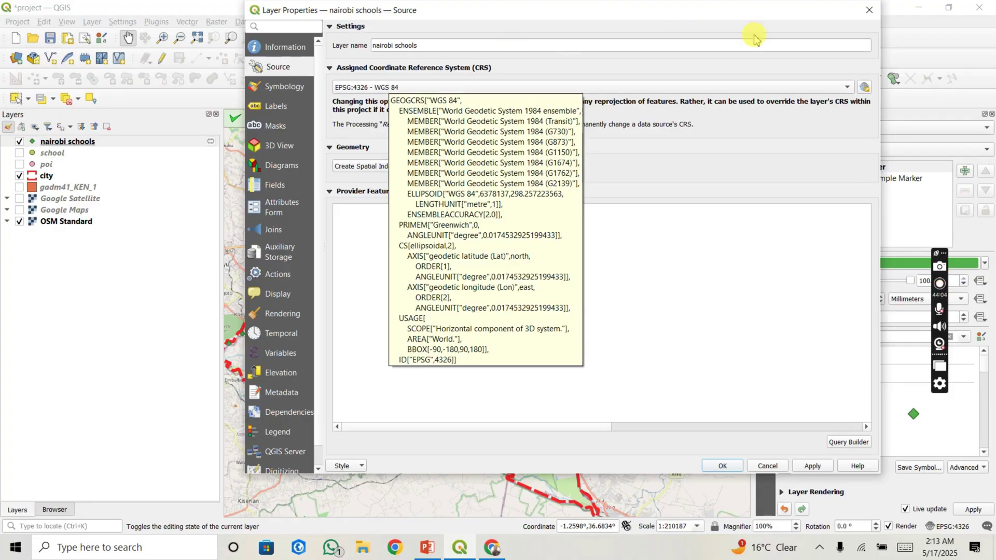
{"action": "left_click", "coordinate": [869, 10]}
{"action": "left_click", "coordinate": [469, 118]}
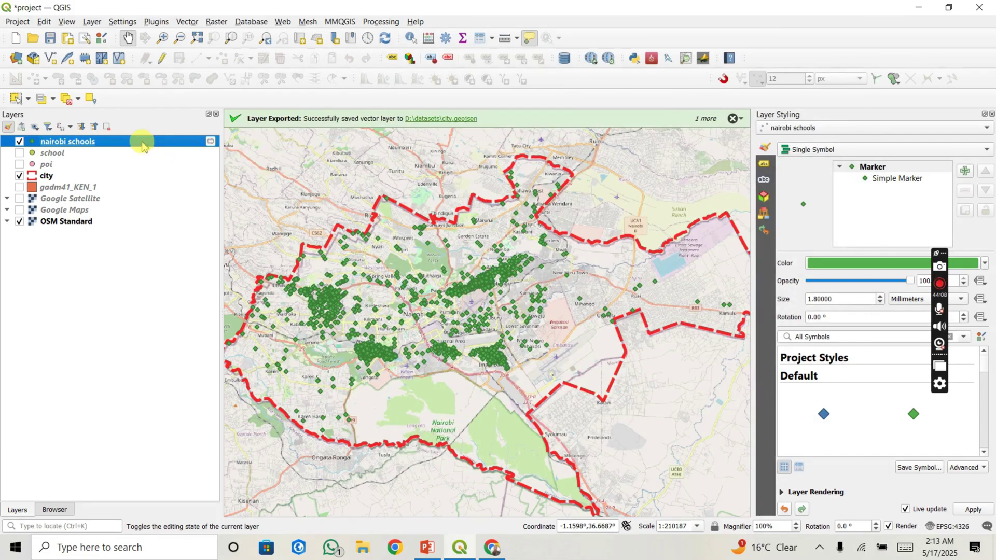
Step: Launch Reproject Layer with nairobi schools [EPSG:4326] as input and bring up the target CRS chooser
{"action": "left_click", "coordinate": [188, 22]}
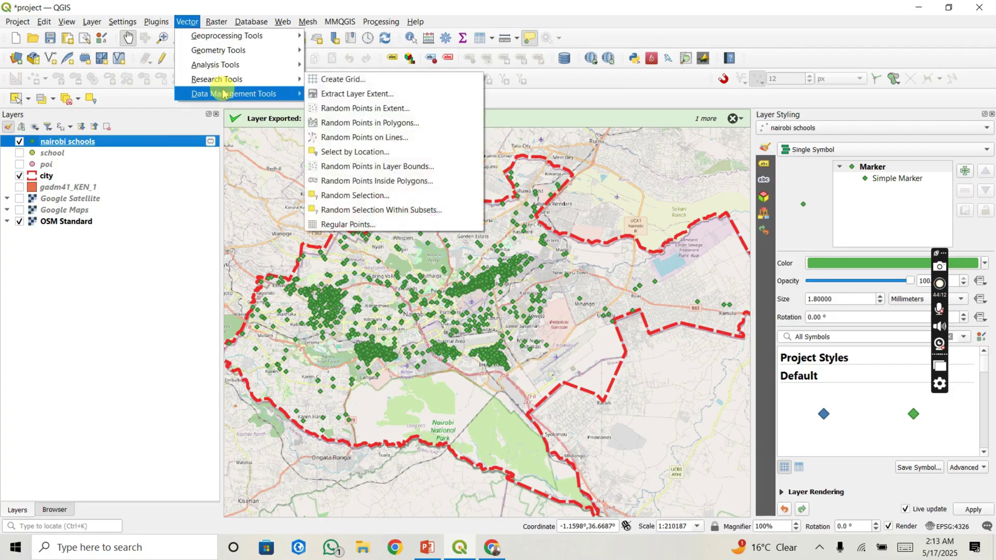
{"action": "mouse_move", "coordinate": [223, 94]}
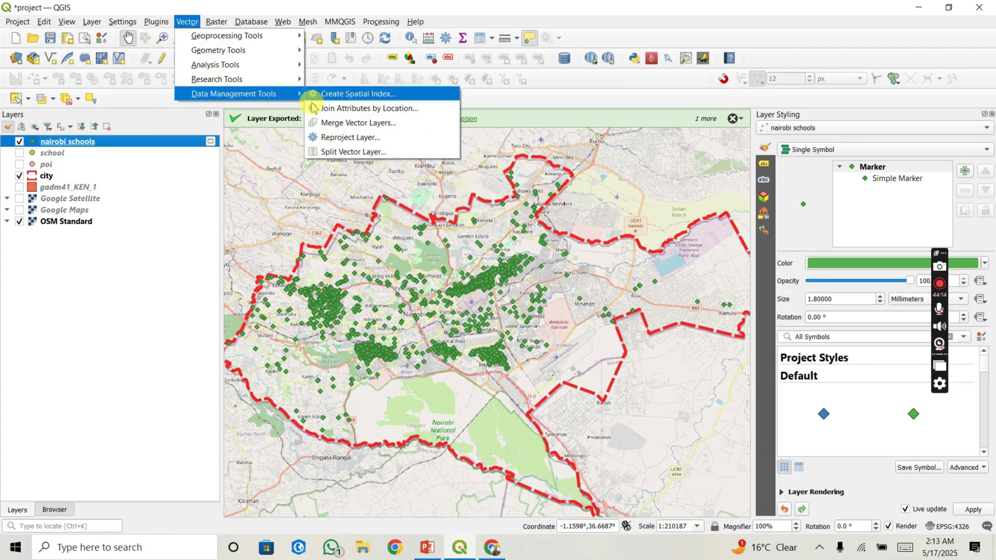
{"action": "left_click", "coordinate": [348, 139]}
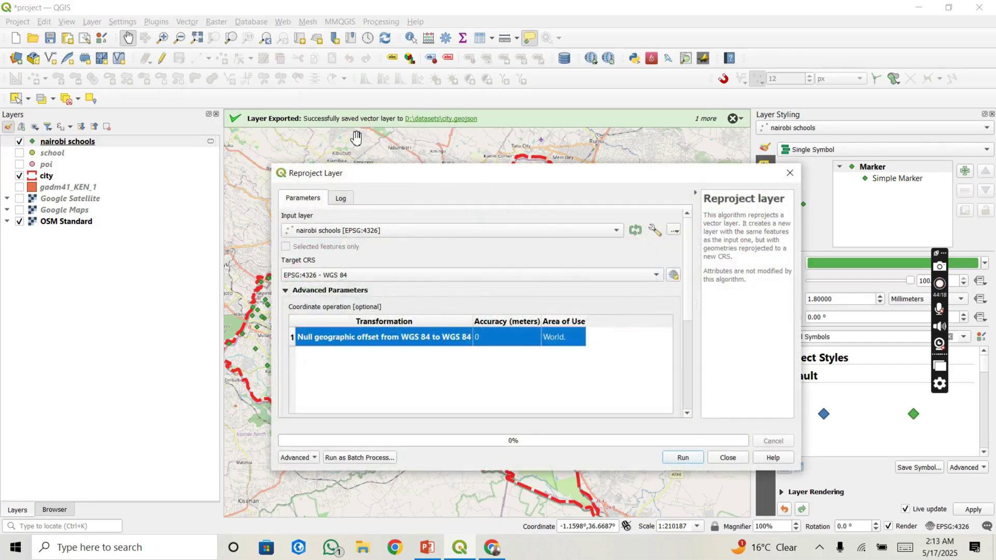
{"action": "left_click", "coordinate": [402, 149]}
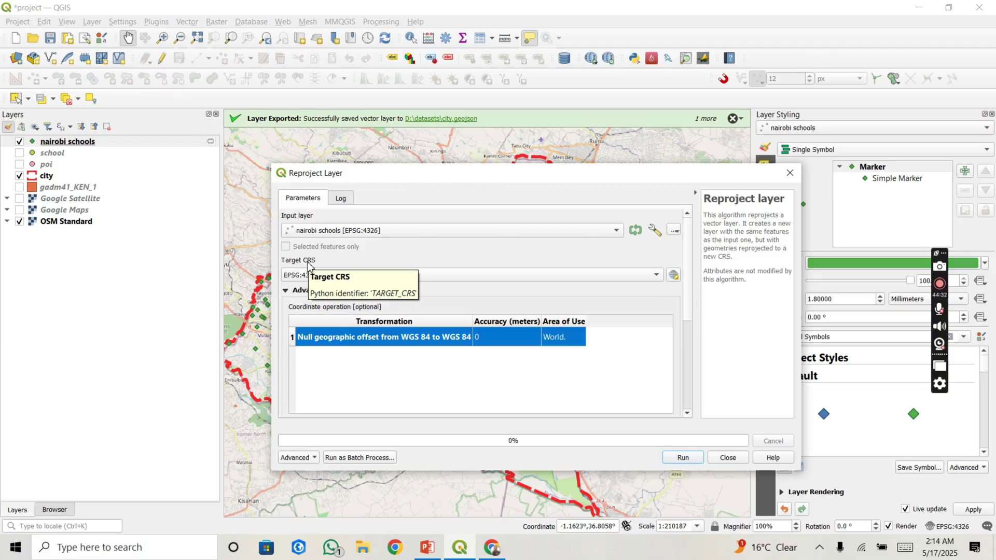
{"action": "left_click", "coordinate": [674, 275]}
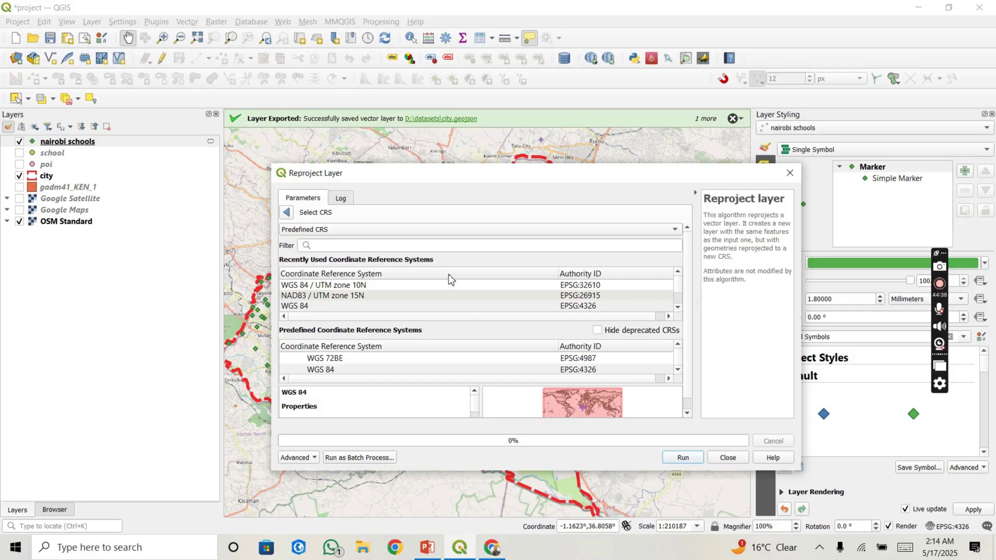
Step: Search 'utm 37s' and choose WGS 84 / UTM zone 37S (EPSG:32737) as target CRS
{"action": "left_click", "coordinate": [380, 250]}
{"action": "type", "text": "utm"}
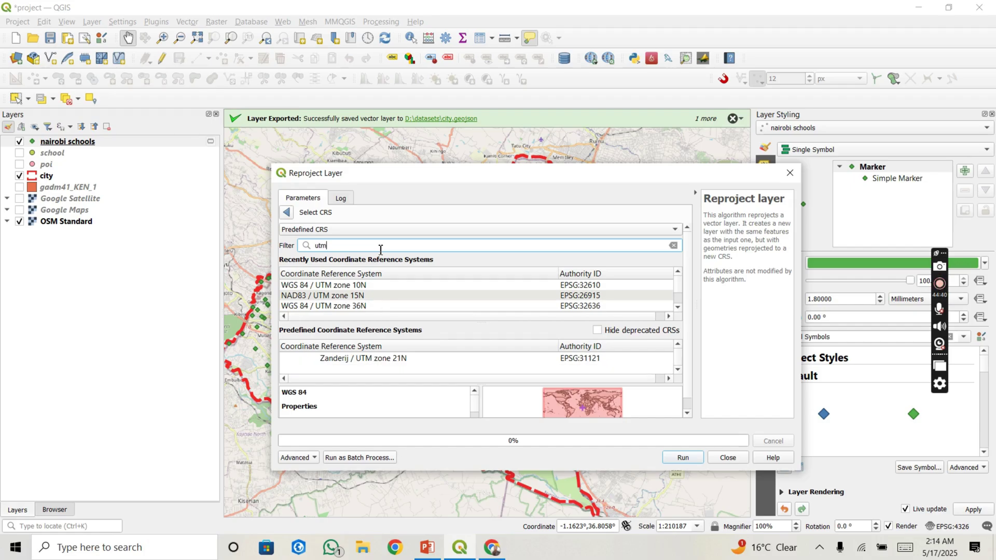
{"action": "type", "text": " 37s"}
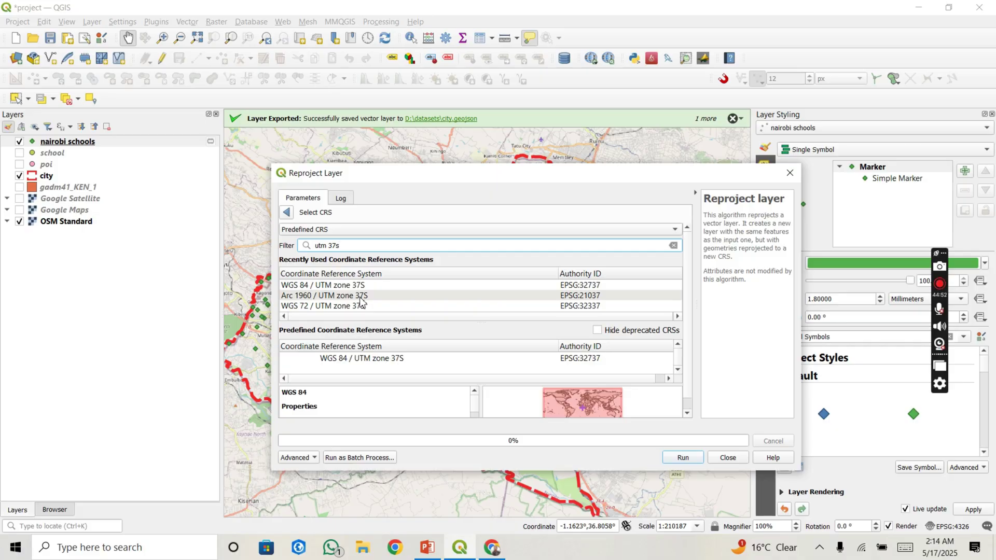
{"action": "left_click", "coordinate": [302, 287]}
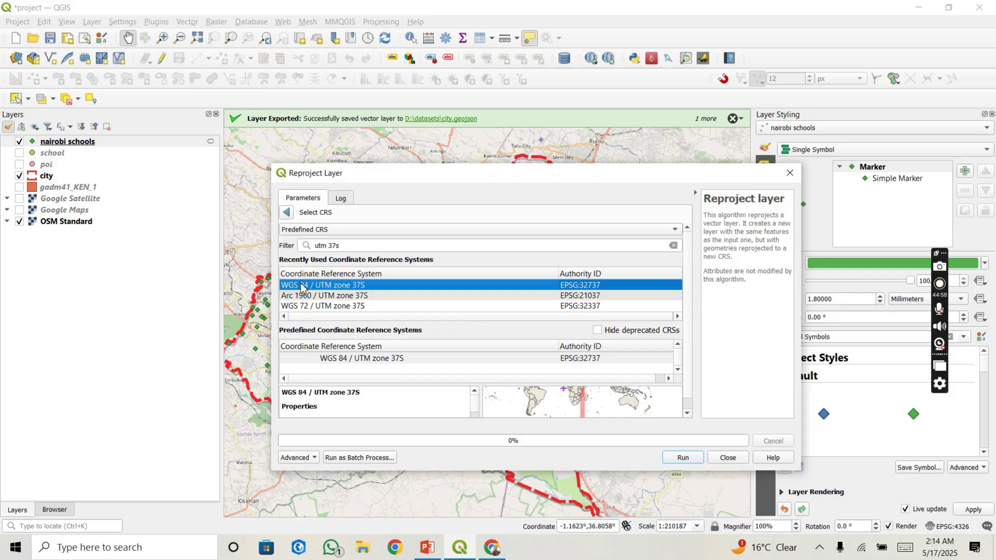
{"action": "left_click", "coordinate": [333, 295]}
{"action": "left_click", "coordinate": [333, 285]}
{"action": "left_click", "coordinate": [590, 372]}
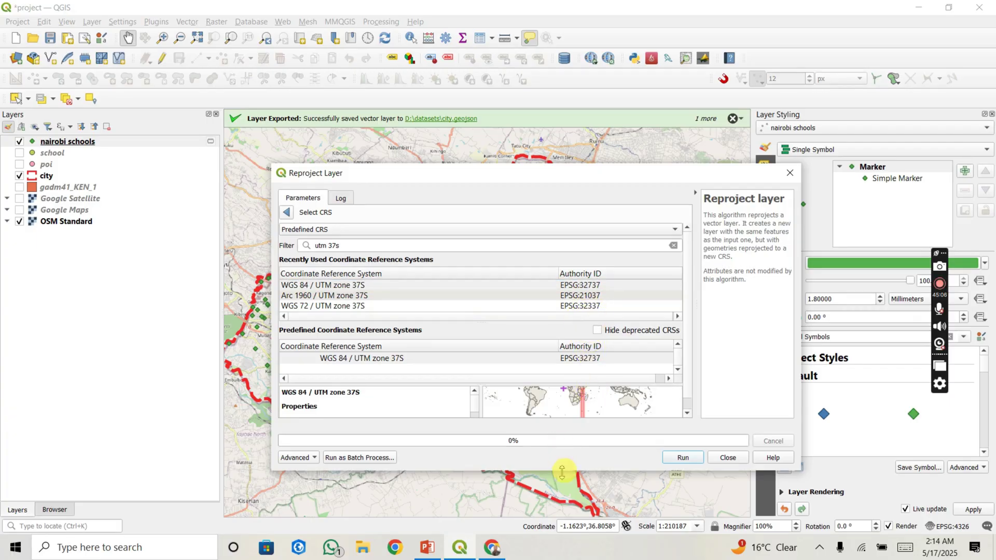
Step: Enlarge the Reproject Layer window and run the reprojection to create the Reprojected layer
{"action": "left_click_drag", "start_coordinate": [561, 471], "coordinate": [560, 535]}
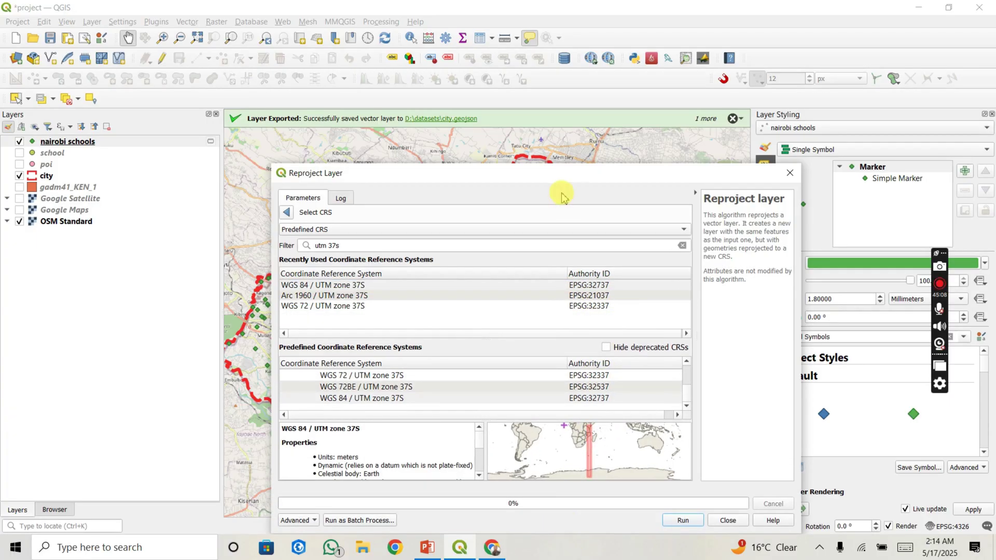
{"action": "left_click_drag", "start_coordinate": [555, 176], "coordinate": [554, 71]}
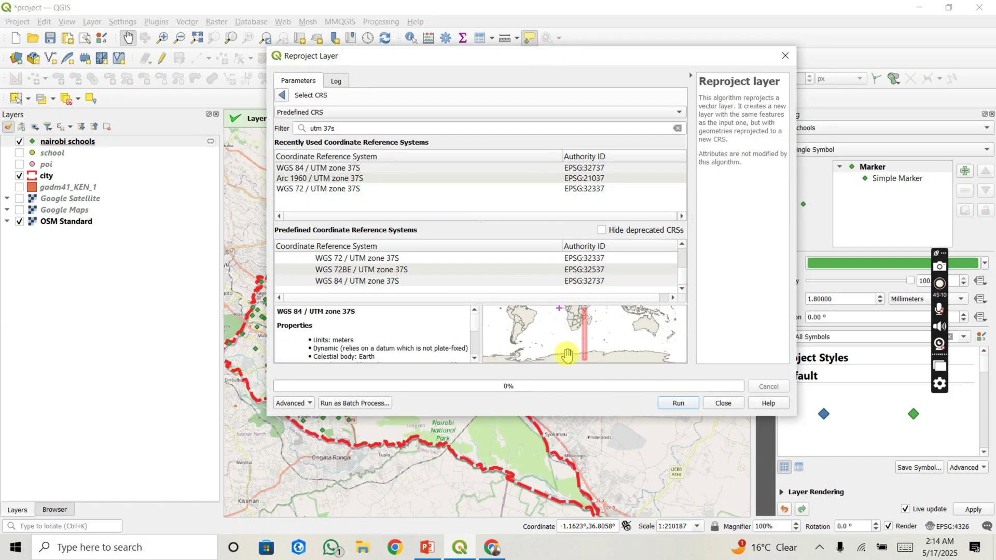
{"action": "left_click_drag", "start_coordinate": [567, 420], "coordinate": [573, 498]}
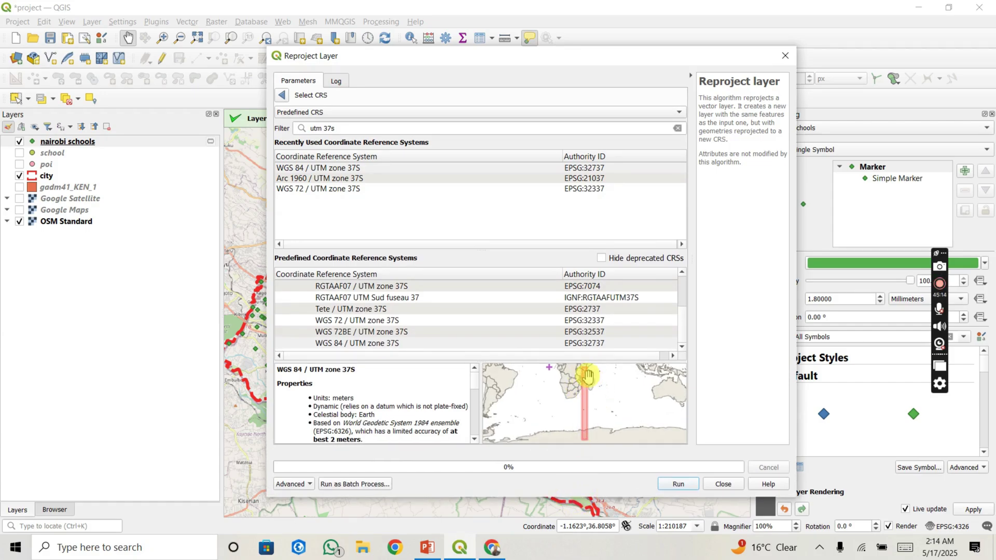
{"action": "scroll", "coordinate": [585, 375], "scroll_direction": "up", "scroll_amount": 5}
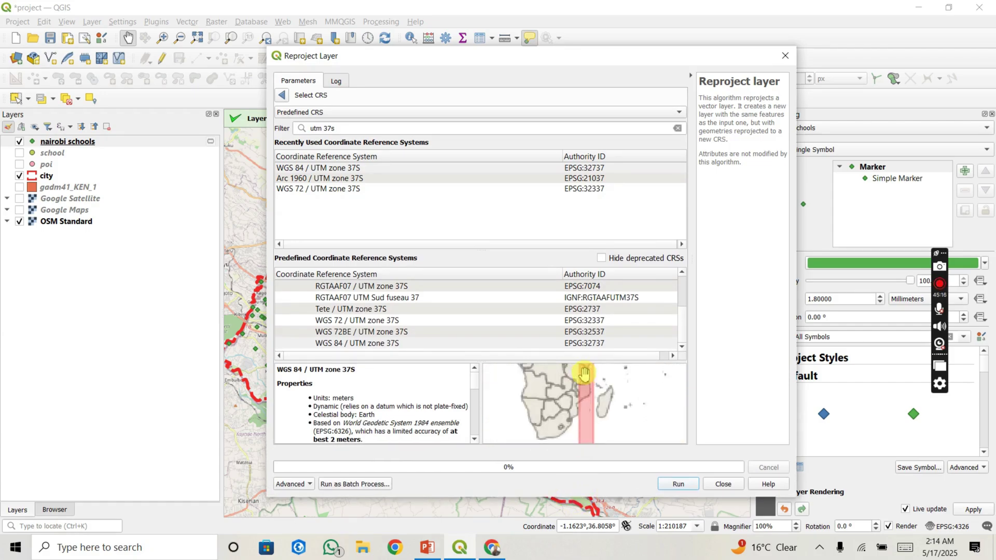
{"action": "left_click_drag", "start_coordinate": [586, 374], "coordinate": [586, 422]}
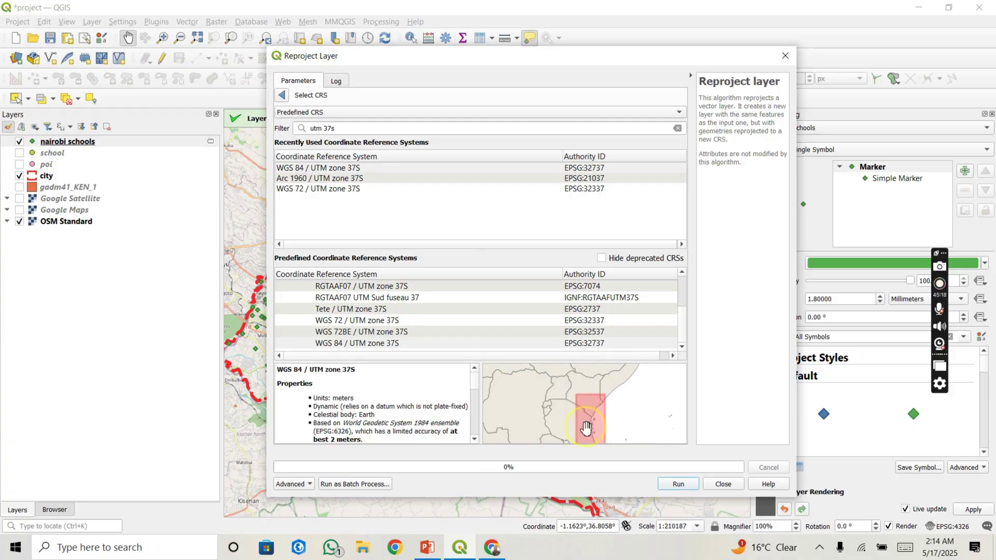
{"action": "left_click", "coordinate": [685, 486]}
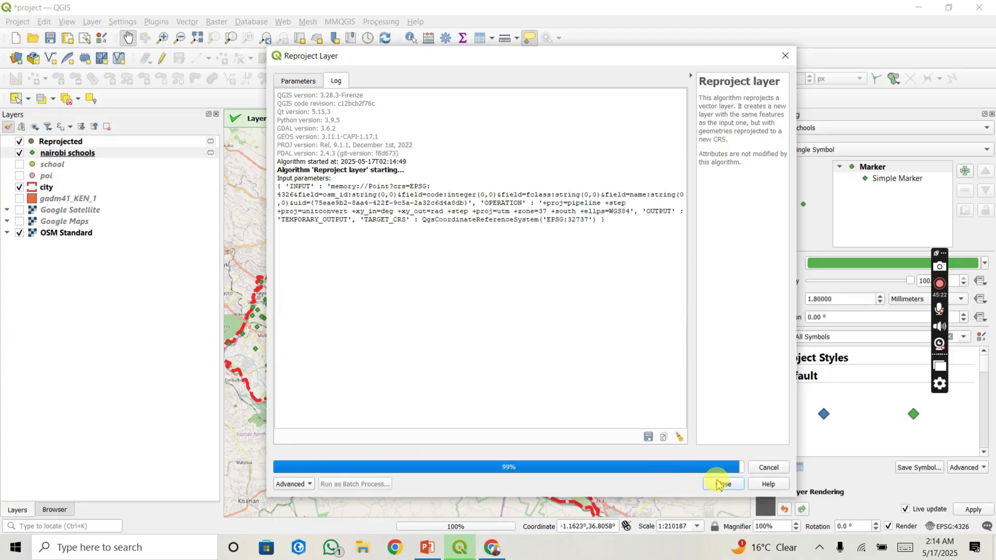
Step: Hide nairobi schools and rename the Reprojected layer to 'Reprojected school'
{"action": "left_click", "coordinate": [722, 484]}
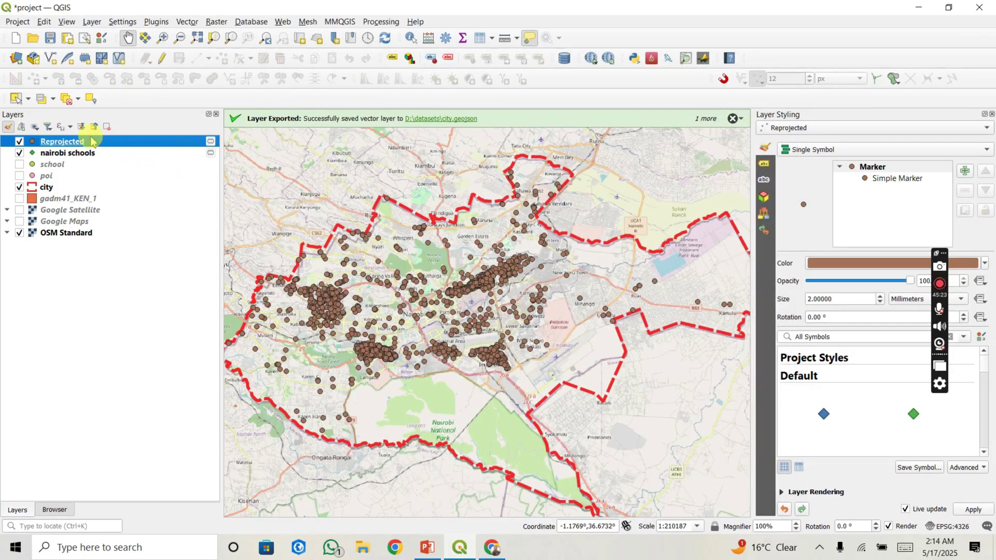
{"action": "left_click", "coordinate": [20, 153]}
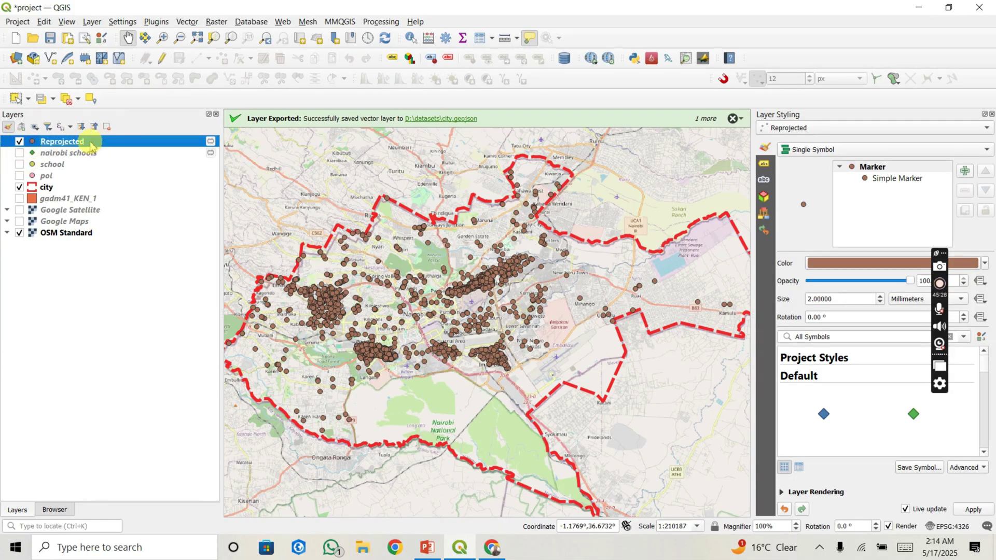
{"action": "right_click", "coordinate": [91, 145]}
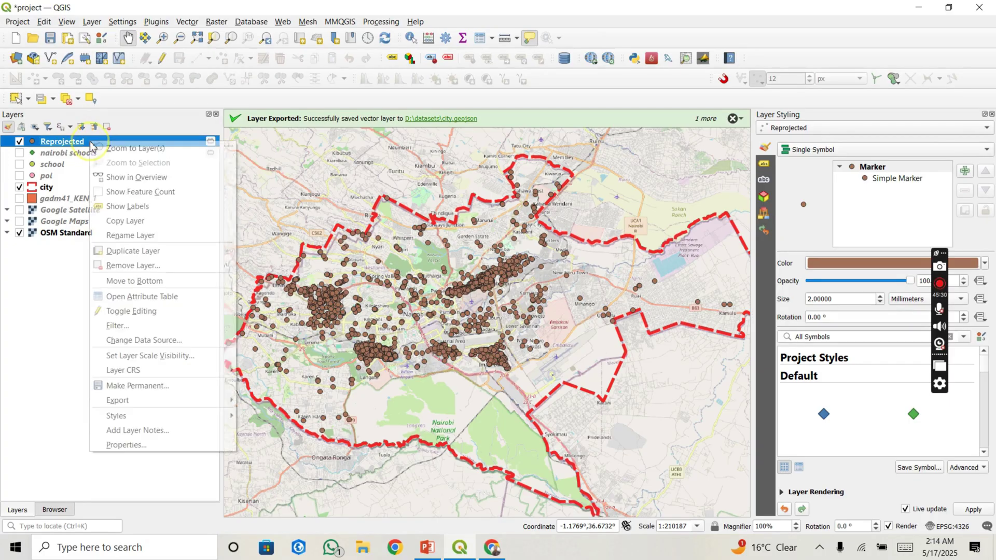
{"action": "left_click", "coordinate": [131, 236]}
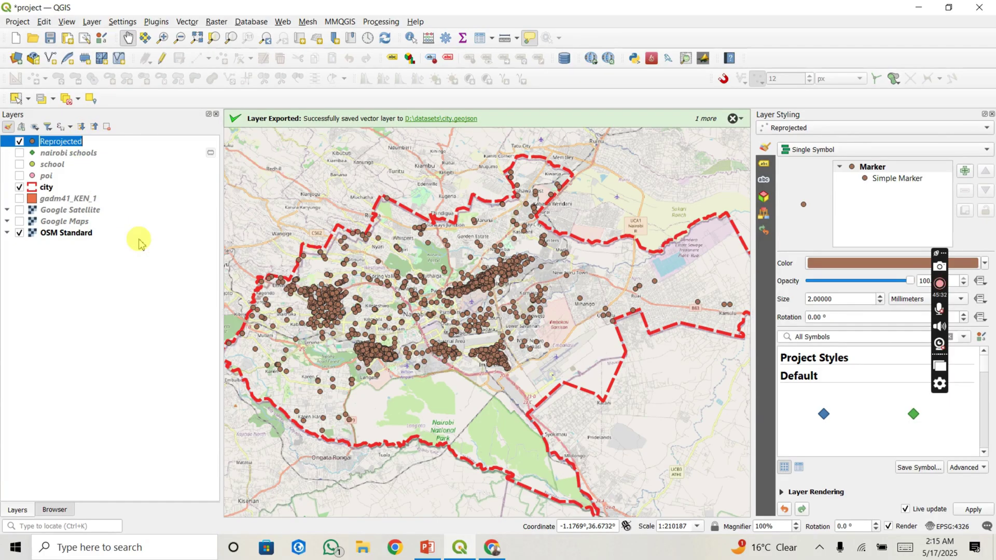
{"action": "type", "text": "sc"}
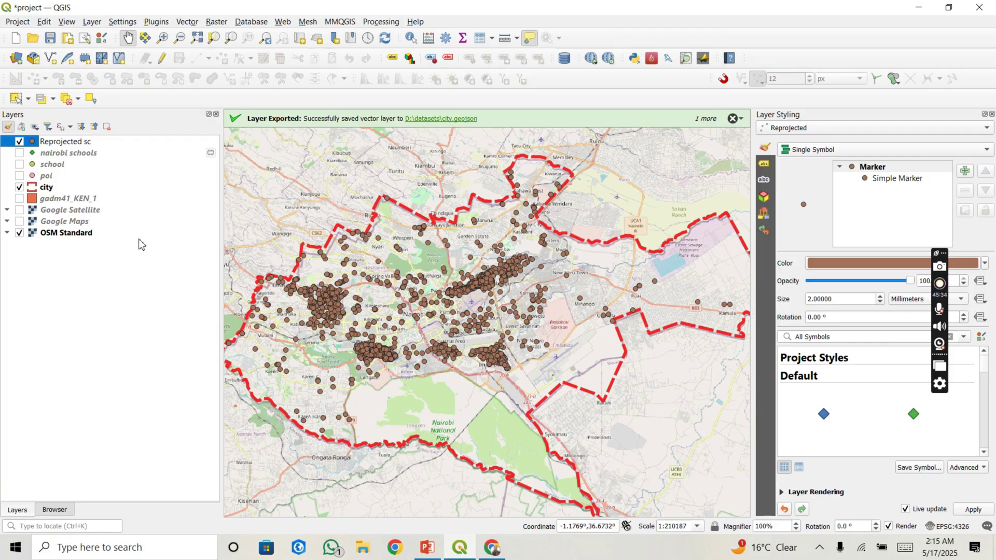
{"action": "type", "text": "h"}
{"action": "type", "text": "ols"}
{"action": "key", "text": "BackSpace"}
{"action": "key", "text": "BackSpace"}
{"action": "type", "text": "ol"}
{"action": "key", "text": "Return"}
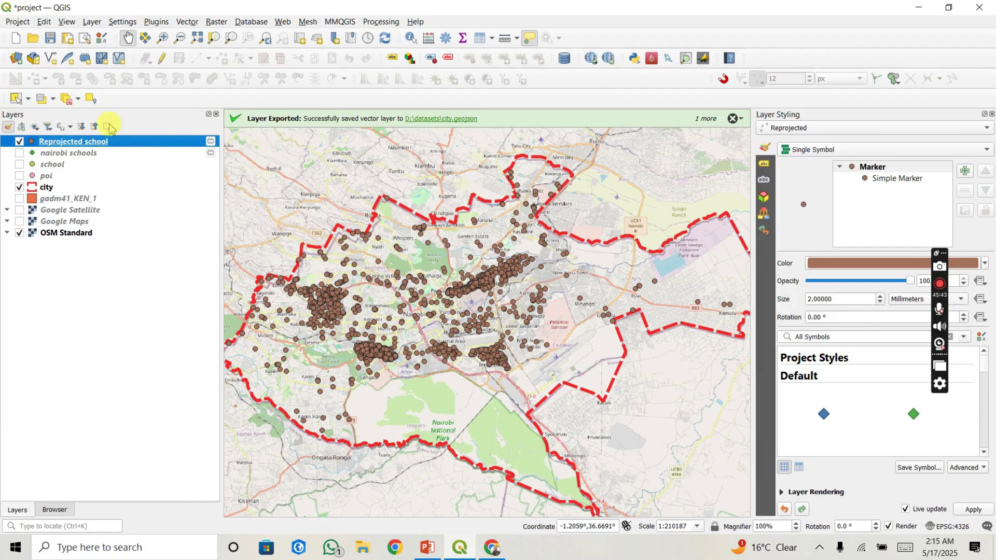
{"action": "right_click", "coordinate": [111, 144]}
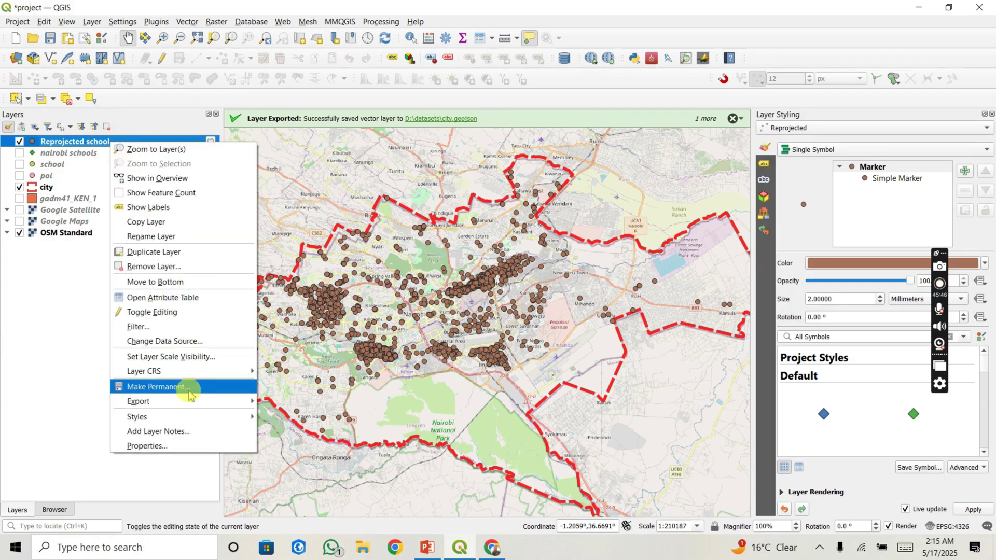
{"action": "left_click", "coordinate": [196, 446]}
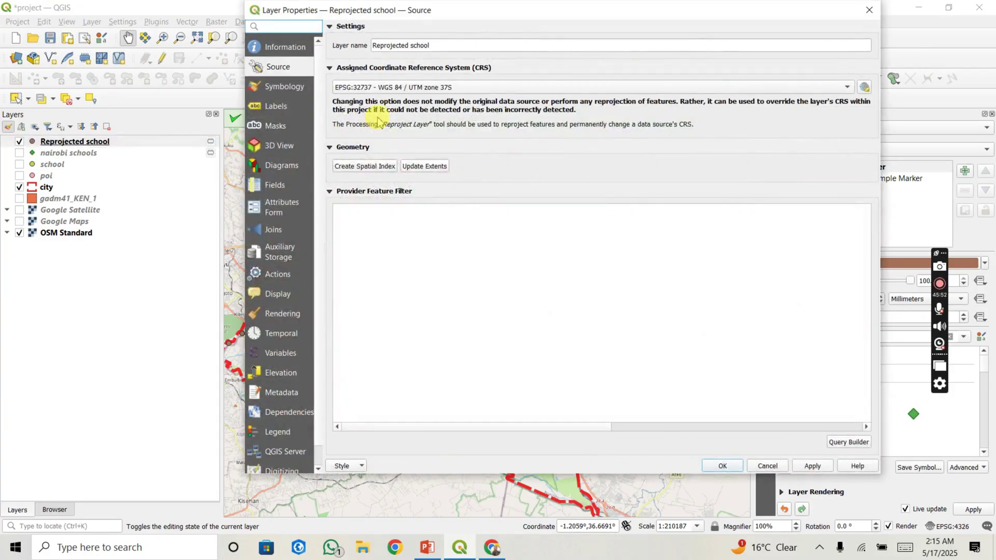
{"action": "mouse_move", "coordinate": [395, 90]}
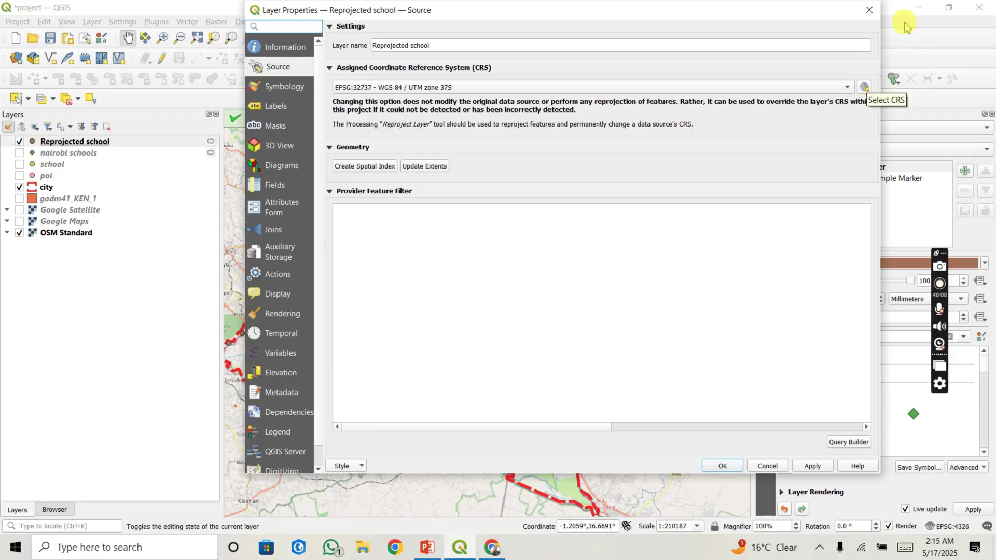
{"action": "left_click", "coordinate": [870, 10]}
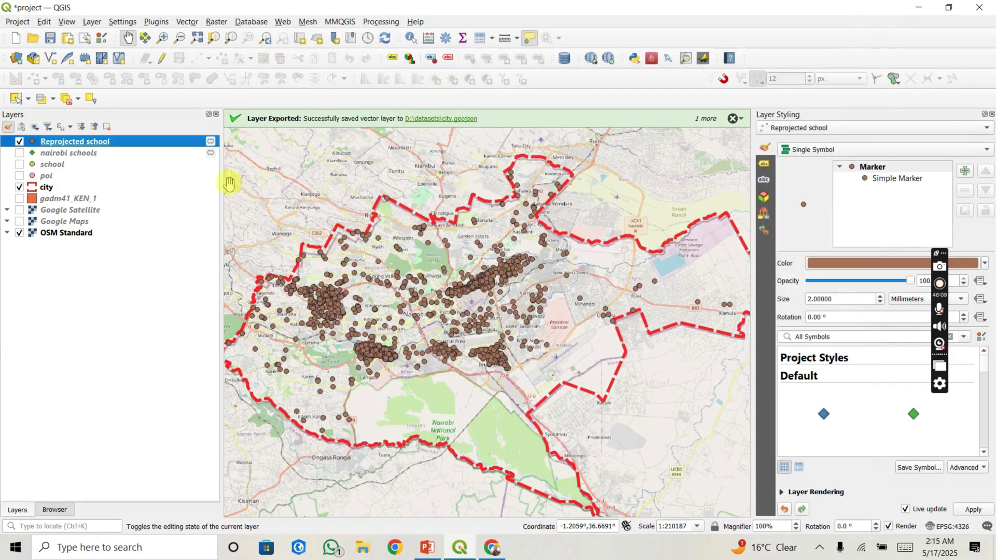
{"action": "left_click", "coordinate": [135, 155]}
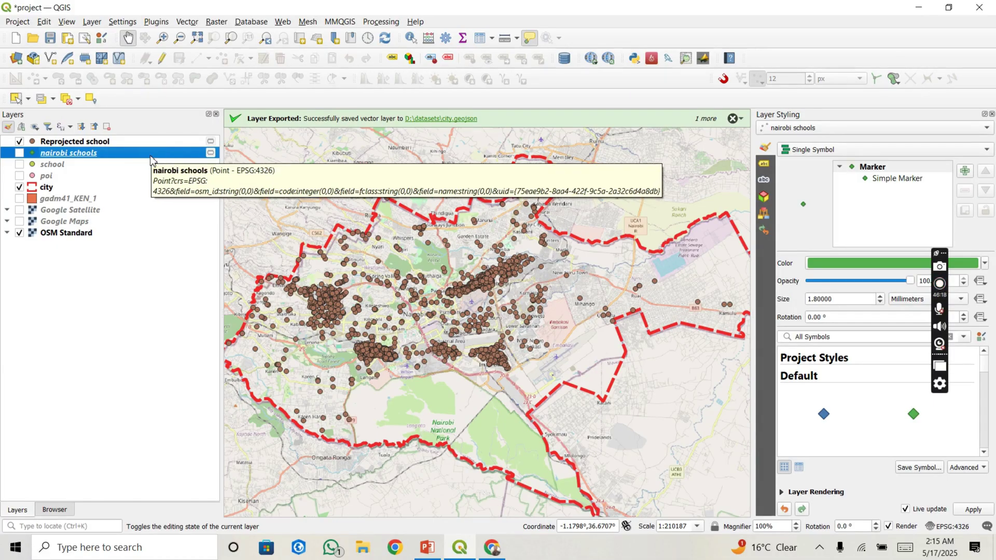
{"action": "right_click", "coordinate": [151, 155]}
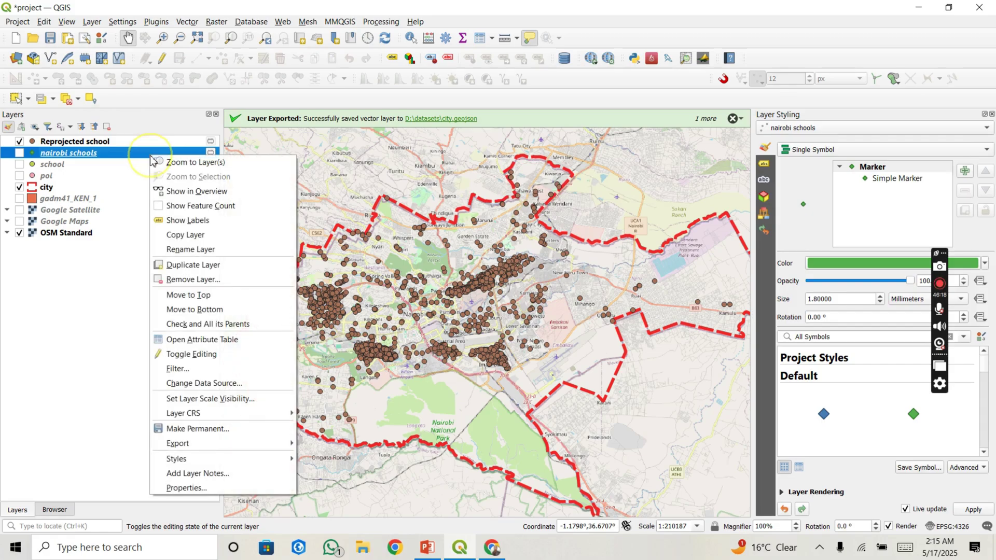
{"action": "left_click", "coordinate": [193, 489]}
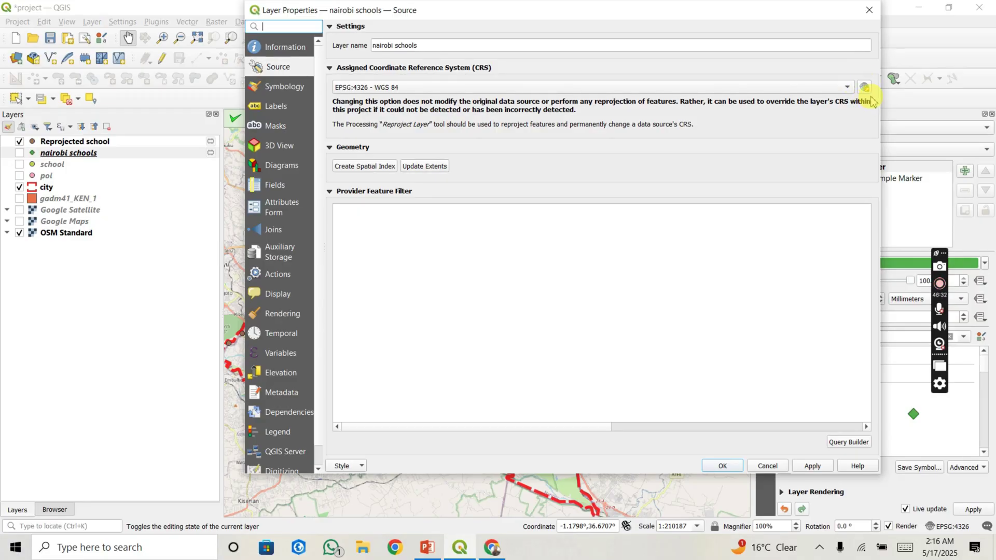
{"action": "left_click", "coordinate": [869, 10]}
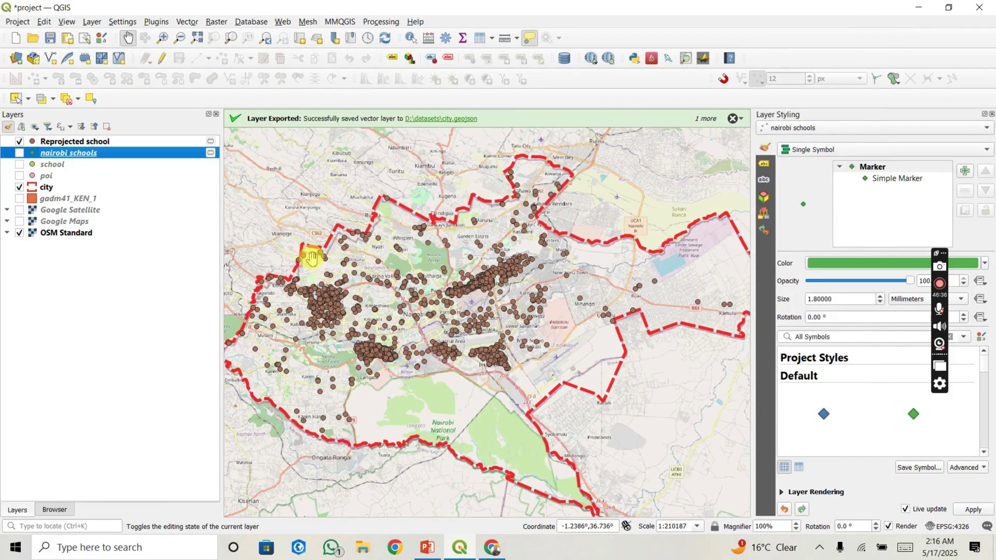
{"action": "left_click", "coordinate": [78, 141]}
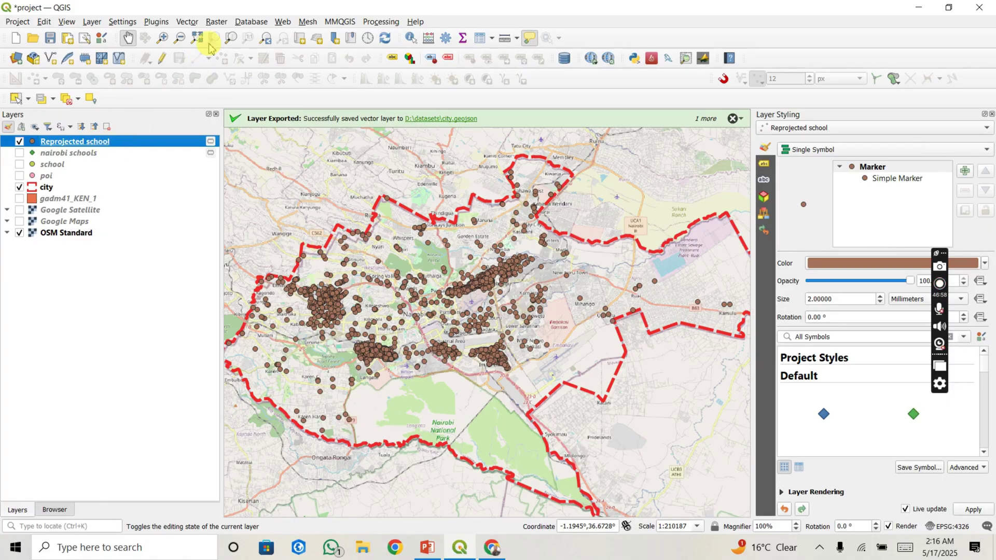
Step: Run Buffer on Reprojected school with a 500 meter distance, producing the Buffered layer
{"action": "left_click", "coordinate": [192, 24]}
{"action": "mouse_move", "coordinate": [234, 35]}
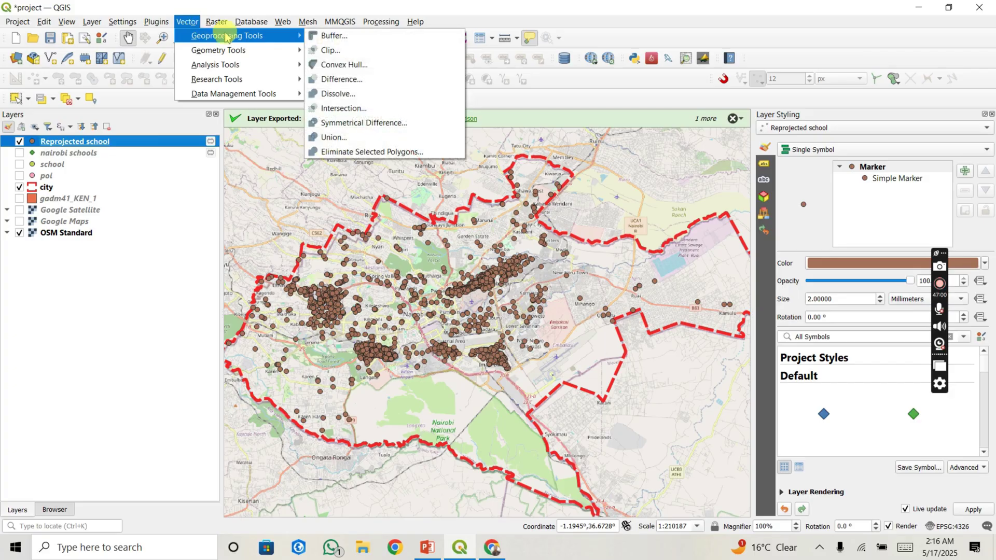
{"action": "left_click", "coordinate": [315, 36]}
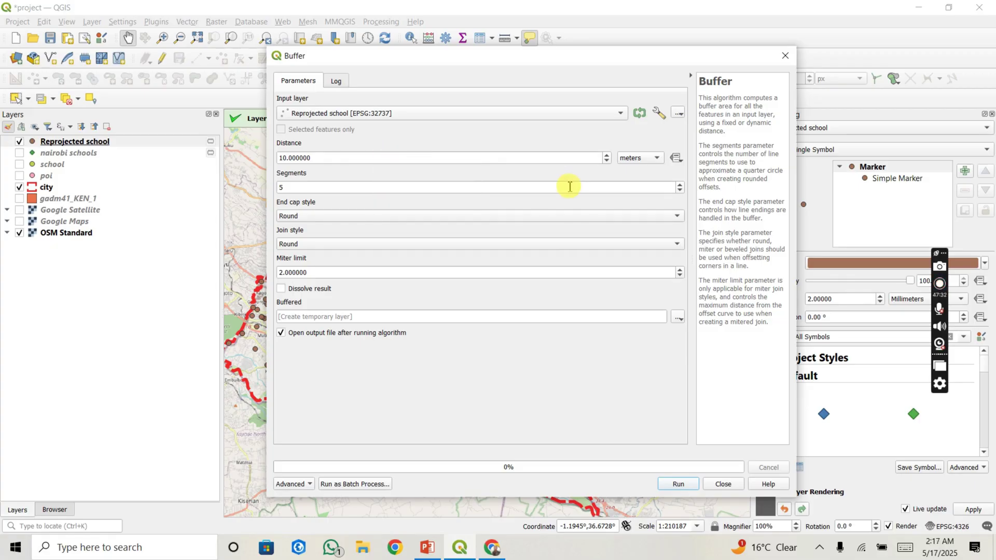
{"action": "left_click", "coordinate": [640, 159]}
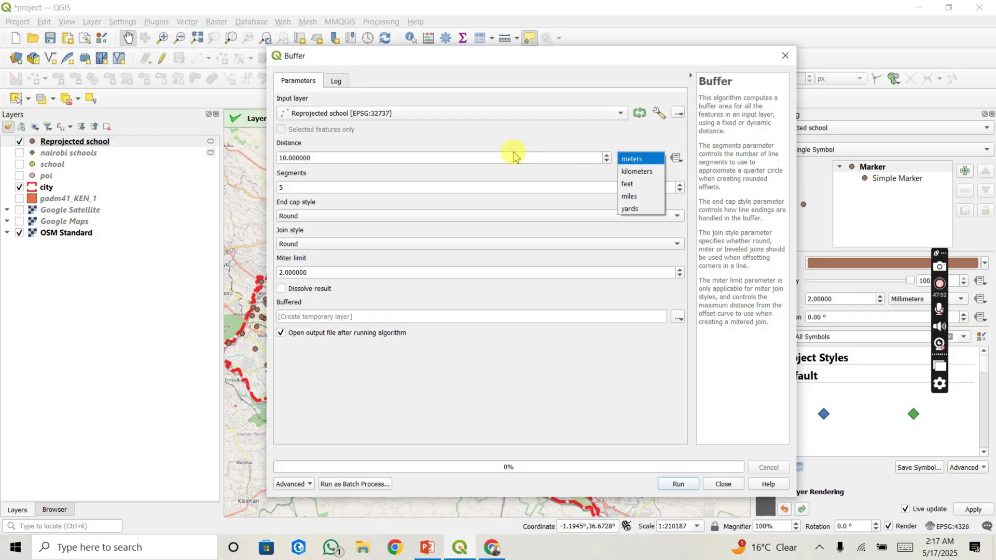
{"action": "left_click", "coordinate": [286, 158]}
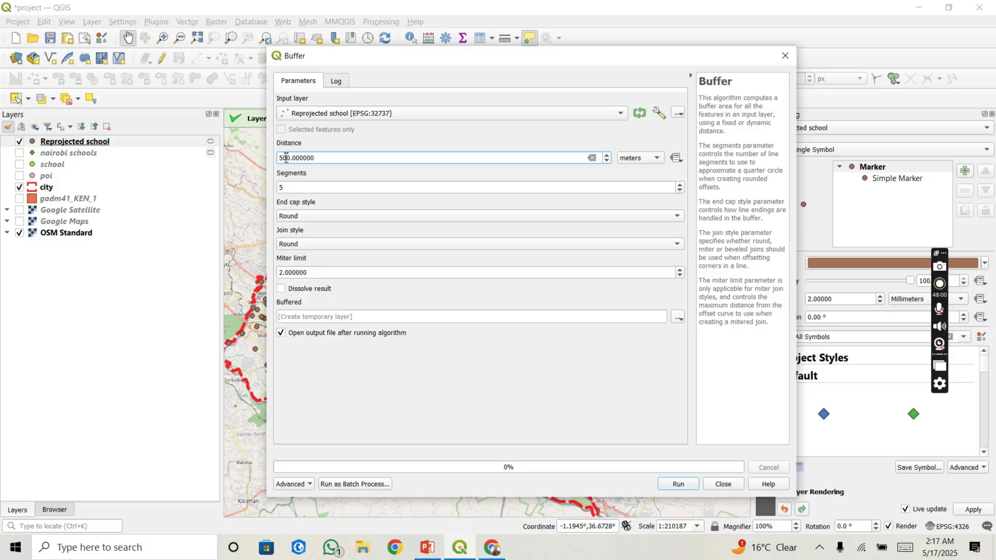
{"action": "left_click", "coordinate": [322, 171]}
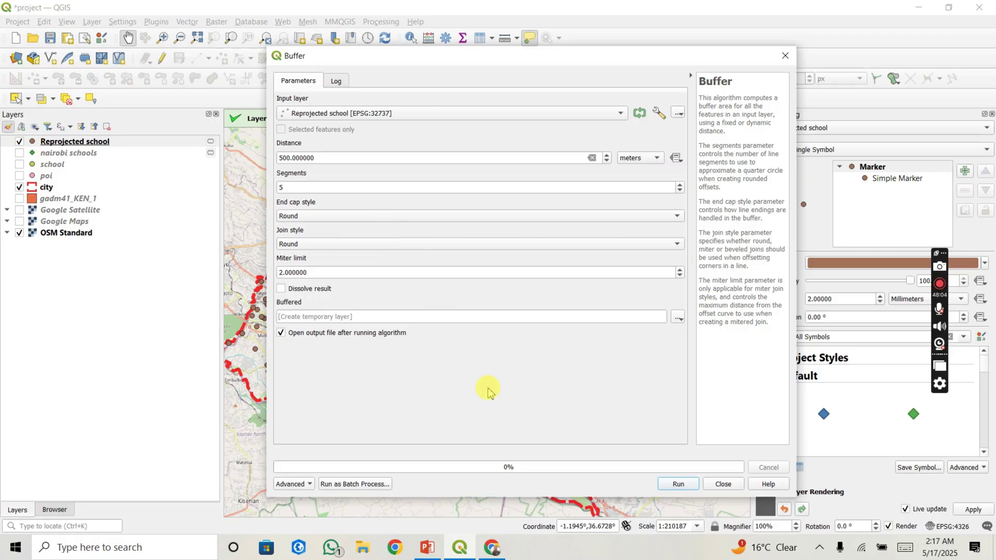
{"action": "left_click", "coordinate": [677, 483]}
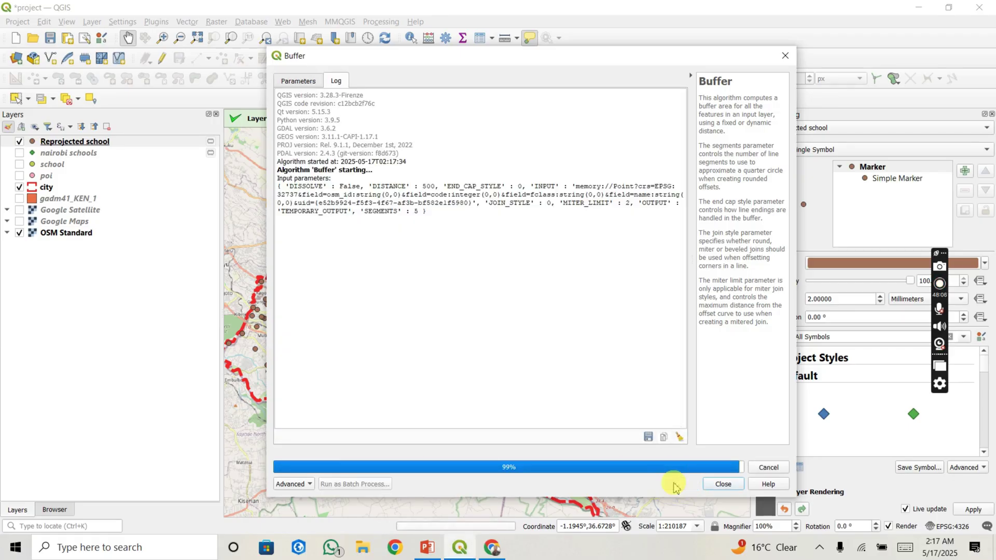
{"action": "left_click", "coordinate": [723, 485]}
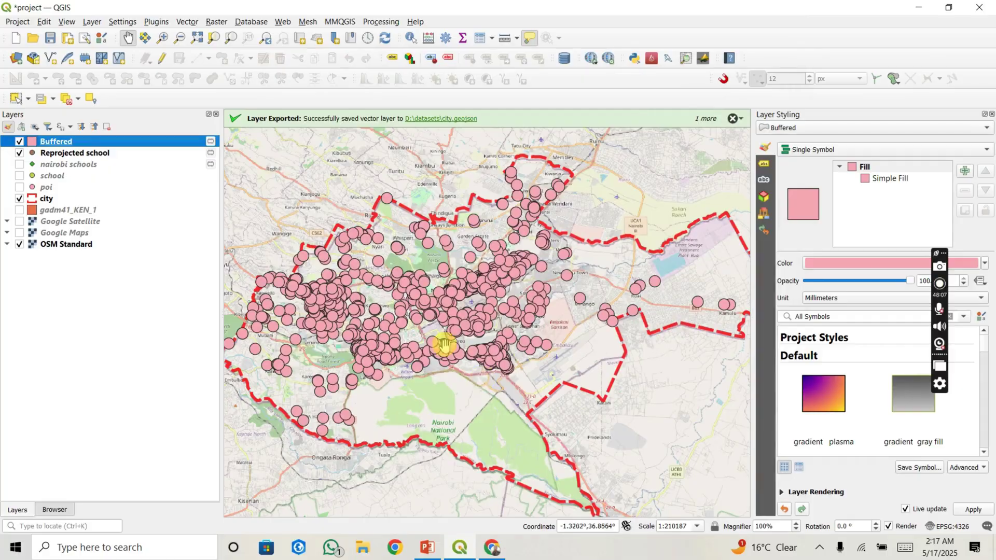
Step: Move the Buffered layer below Reprojected school in the Layers panel
{"action": "scroll", "coordinate": [398, 333], "scroll_direction": "up", "scroll_amount": 2}
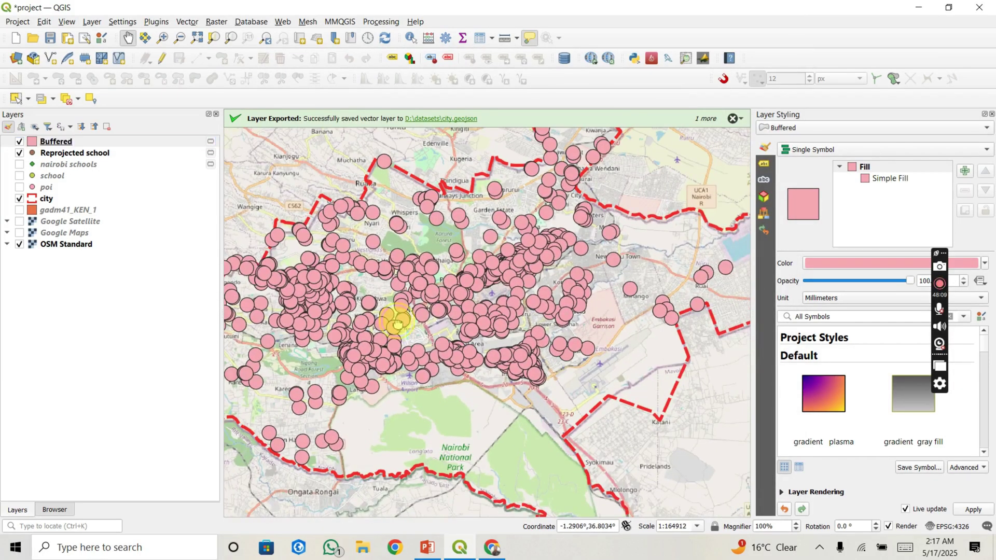
{"action": "left_click_drag", "start_coordinate": [398, 332], "coordinate": [435, 321]}
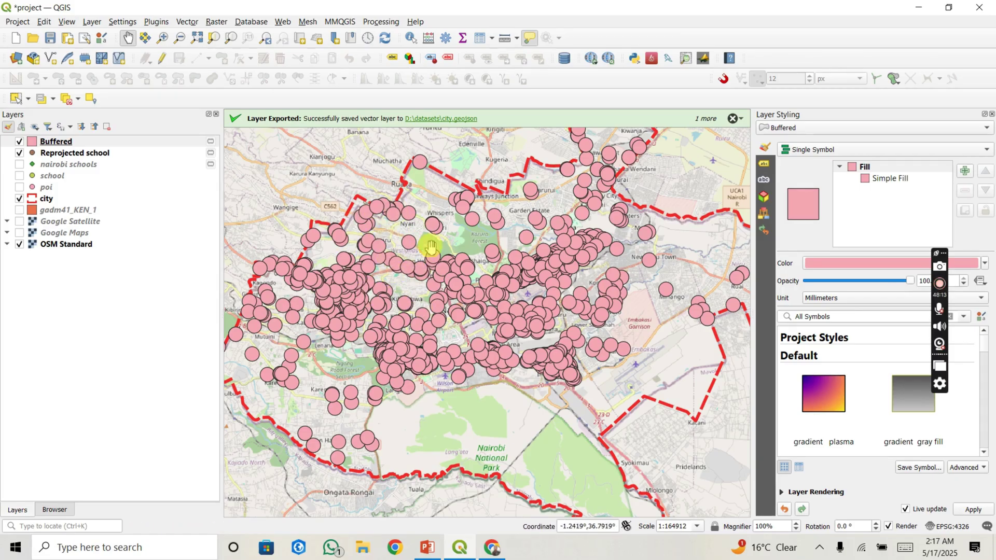
{"action": "left_click", "coordinate": [77, 144]}
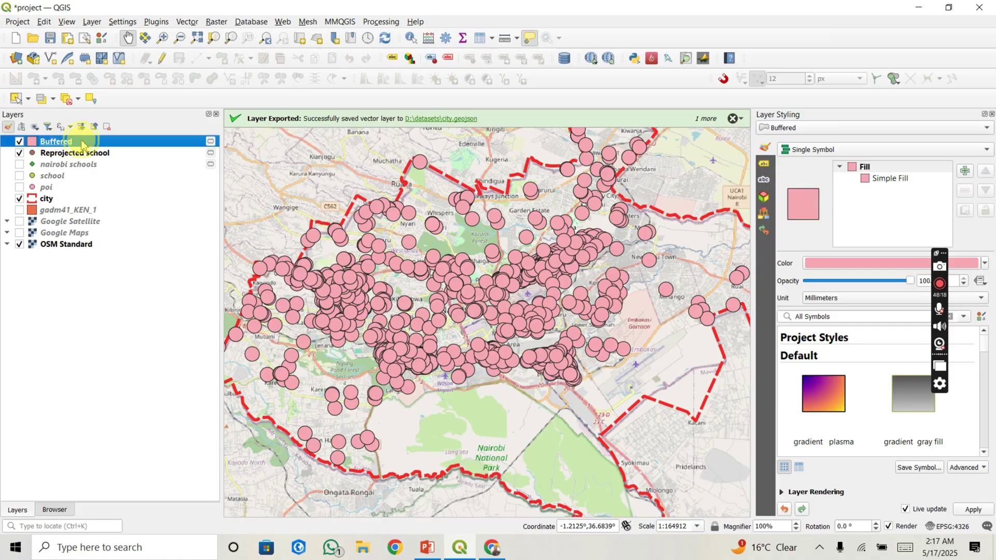
{"action": "left_click_drag", "start_coordinate": [82, 145], "coordinate": [91, 162]}
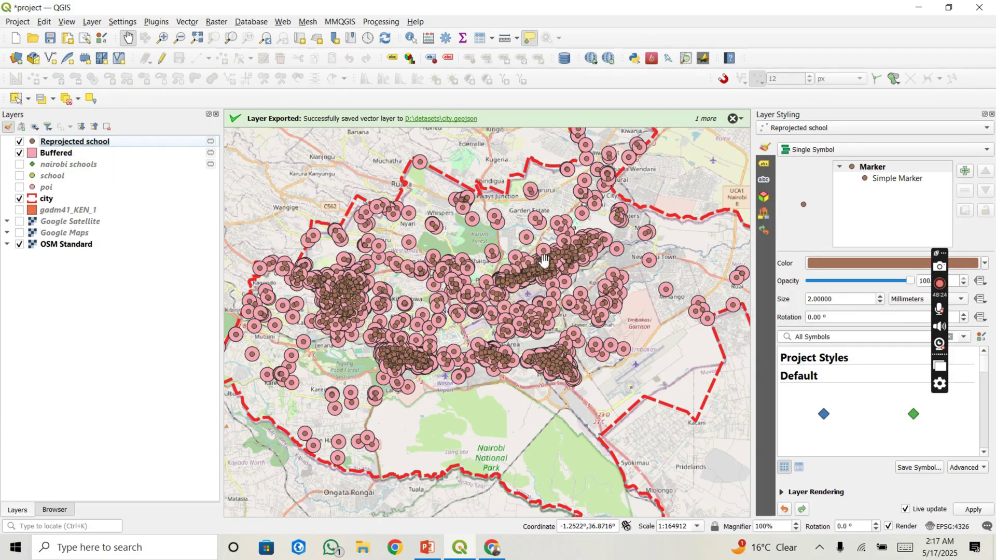
Step: Zoom and pan to frame the school points and buffers within the Nairobi boundary
{"action": "mouse_move", "coordinate": [544, 260]}
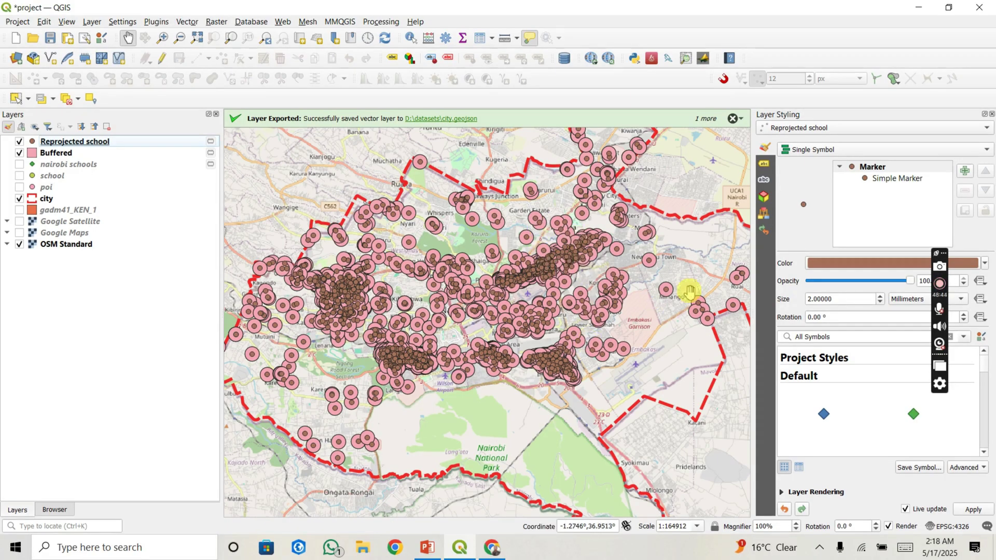
{"action": "scroll", "coordinate": [673, 276], "scroll_direction": "up", "scroll_amount": 2}
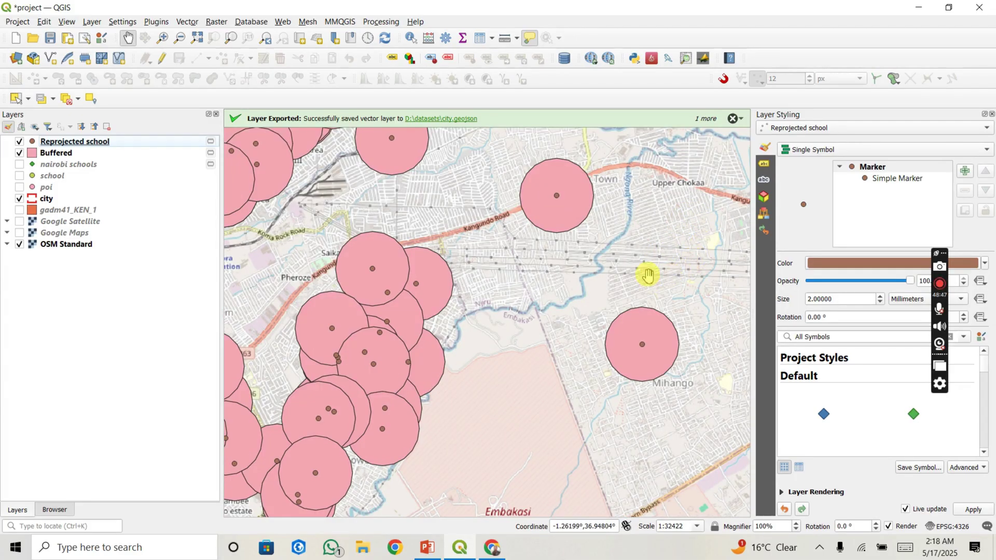
{"action": "scroll", "coordinate": [648, 275], "scroll_direction": "down", "scroll_amount": 2}
{"action": "left_click_drag", "start_coordinate": [648, 276], "coordinate": [483, 285]}
{"action": "scroll", "coordinate": [482, 285], "scroll_direction": "up", "scroll_amount": 1}
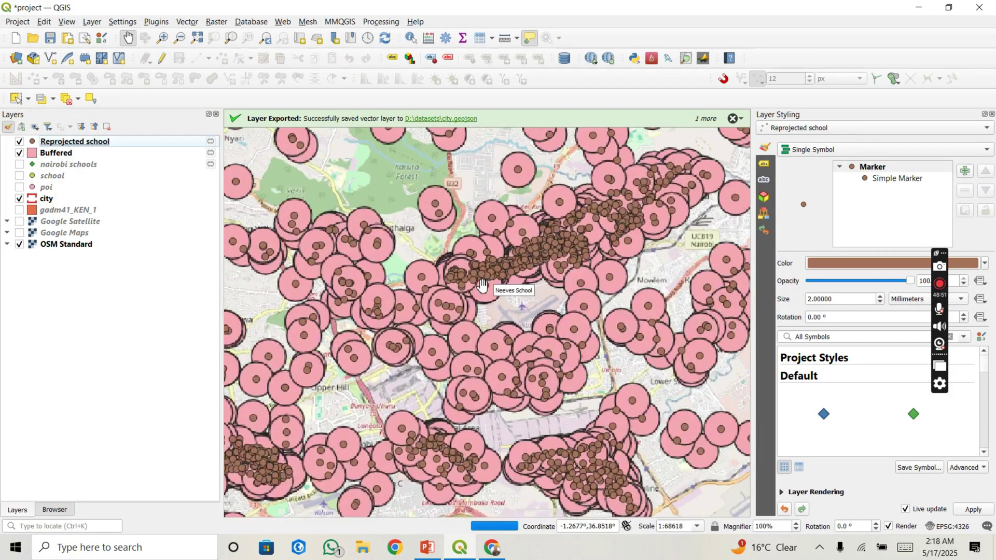
{"action": "left_click", "coordinate": [528, 326]}
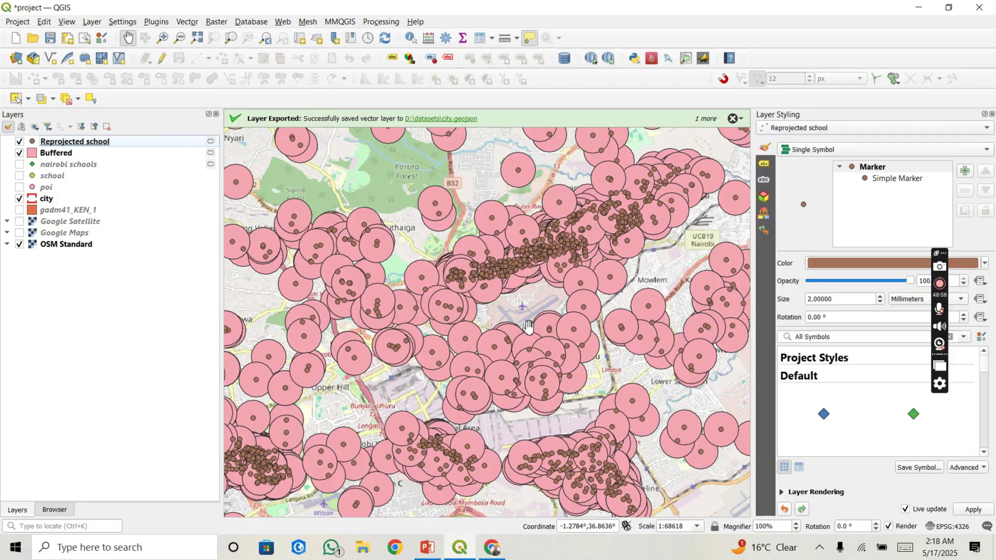
{"action": "scroll", "coordinate": [529, 326], "scroll_direction": "down", "scroll_amount": 1}
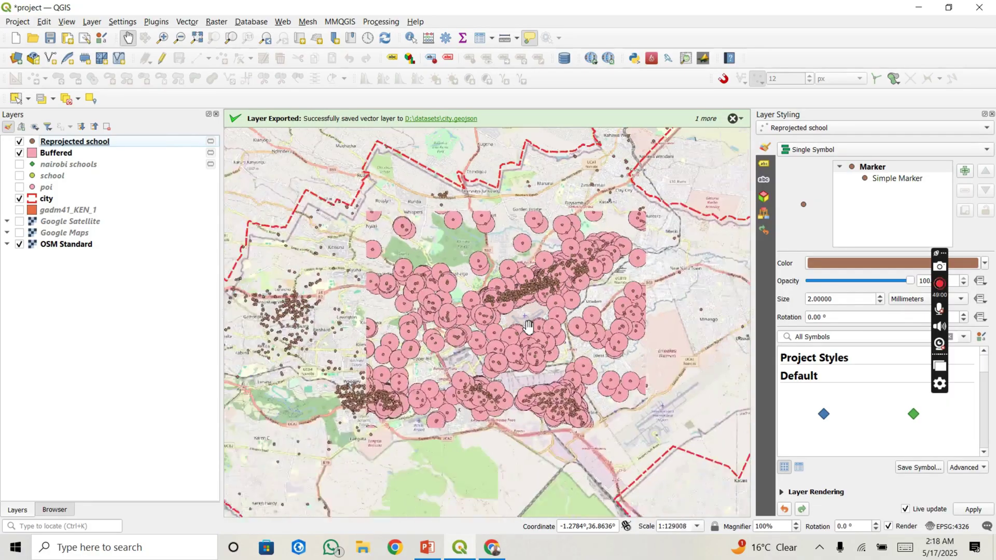
{"action": "scroll", "coordinate": [528, 326], "scroll_direction": "down", "scroll_amount": 1}
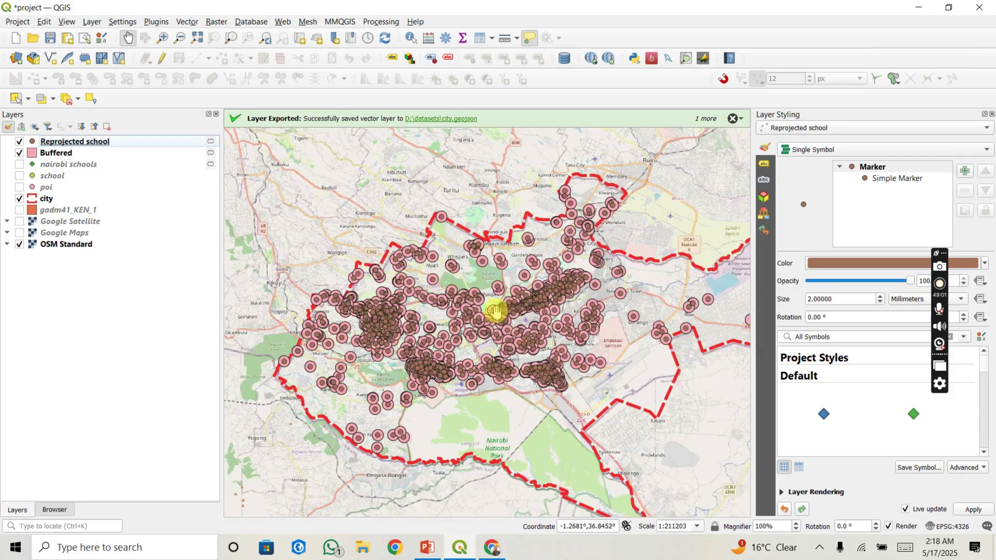
{"action": "left_click_drag", "start_coordinate": [490, 306], "coordinate": [438, 274]}
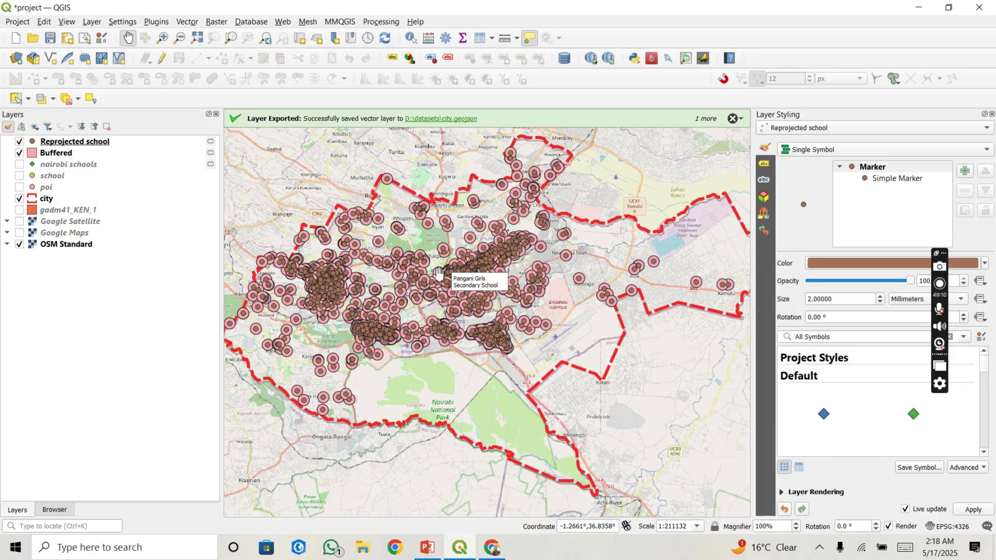
{"action": "scroll", "coordinate": [438, 273], "scroll_direction": "up", "scroll_amount": 1}
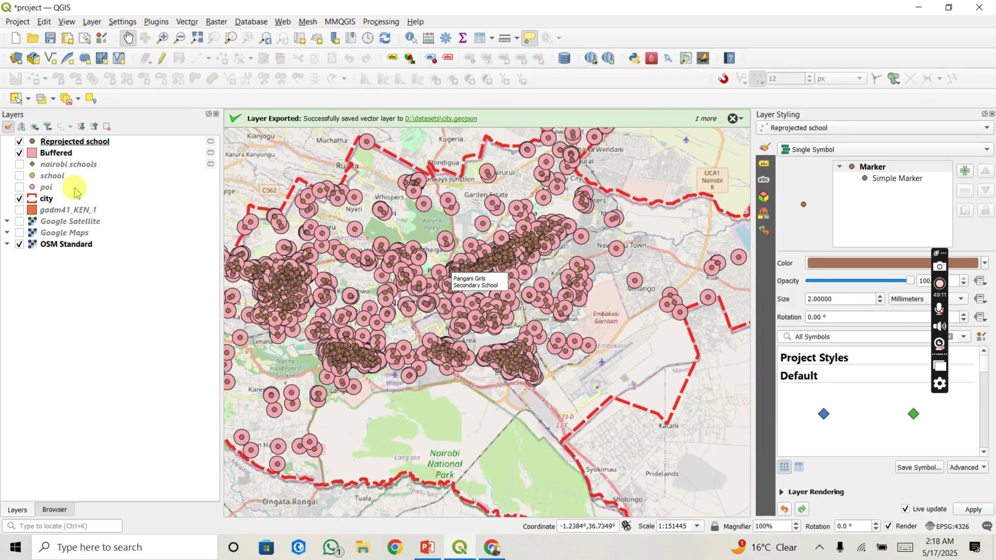
Step: Untick Reprojected school and inspect the pink 500-metre buffer circles across Nairobi
{"action": "left_click", "coordinate": [20, 141]}
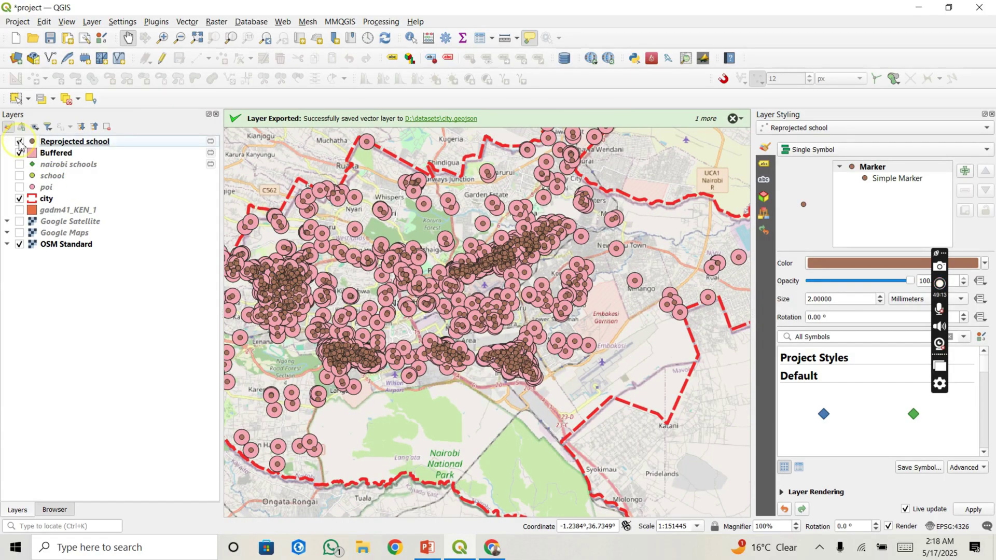
{"action": "left_click_drag", "start_coordinate": [400, 255], "coordinate": [431, 257]}
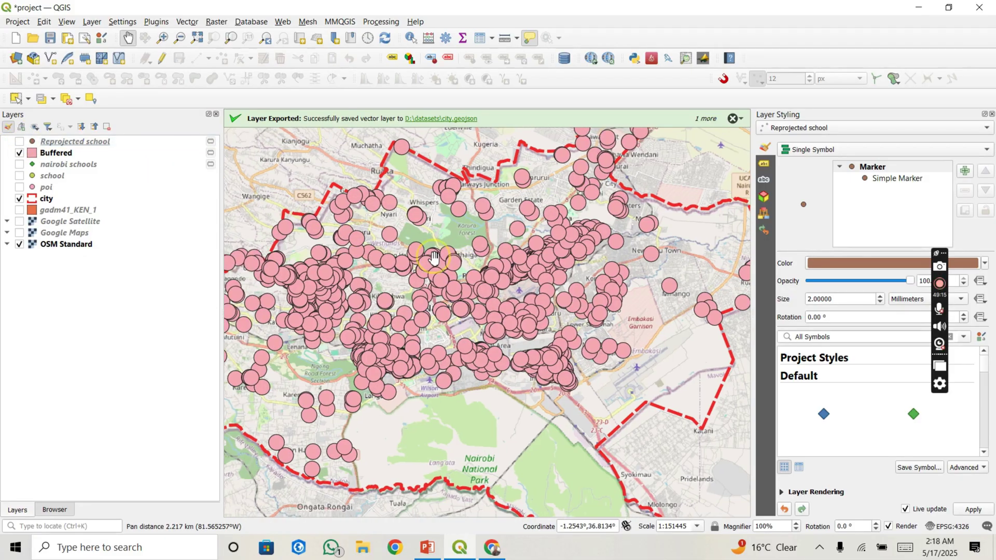
{"action": "scroll", "coordinate": [433, 279], "scroll_direction": "up", "scroll_amount": 1}
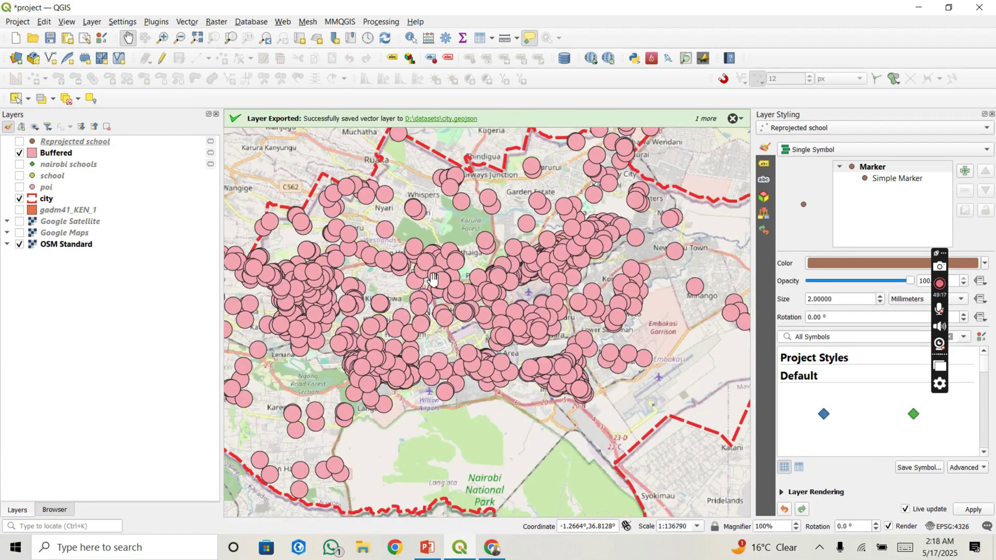
{"action": "scroll", "coordinate": [433, 279], "scroll_direction": "up", "scroll_amount": 3}
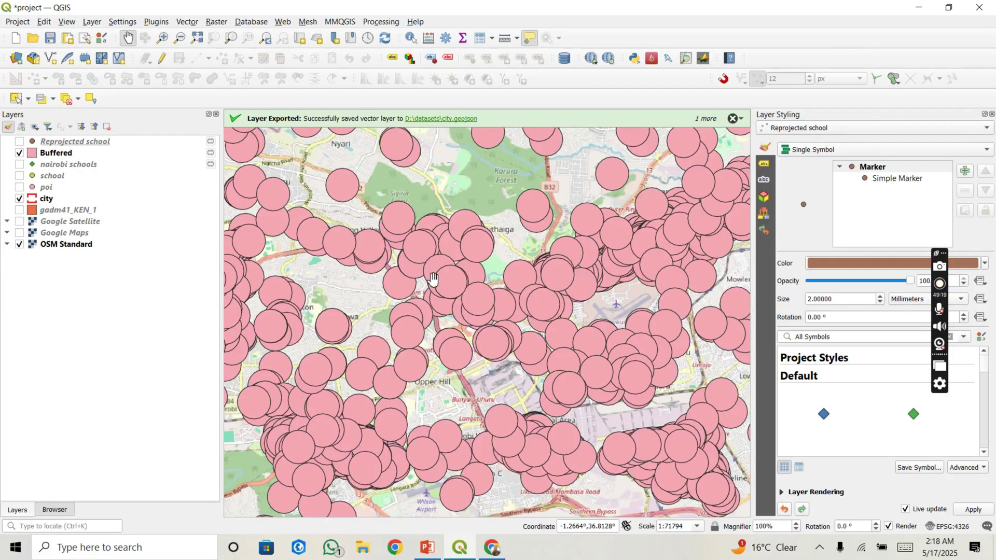
{"action": "scroll", "coordinate": [583, 251], "scroll_direction": "up", "scroll_amount": 3}
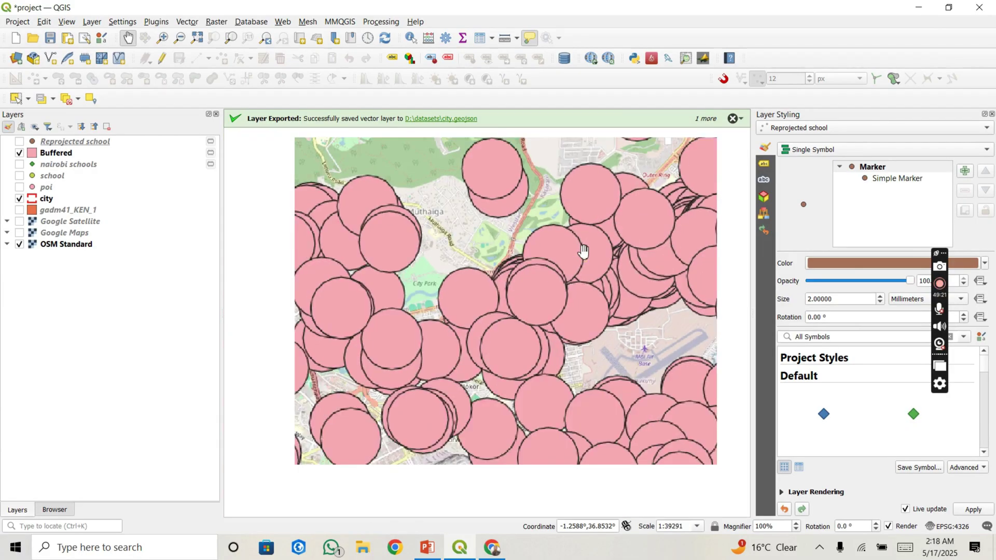
{"action": "left_click_drag", "start_coordinate": [565, 282], "coordinate": [456, 295]}
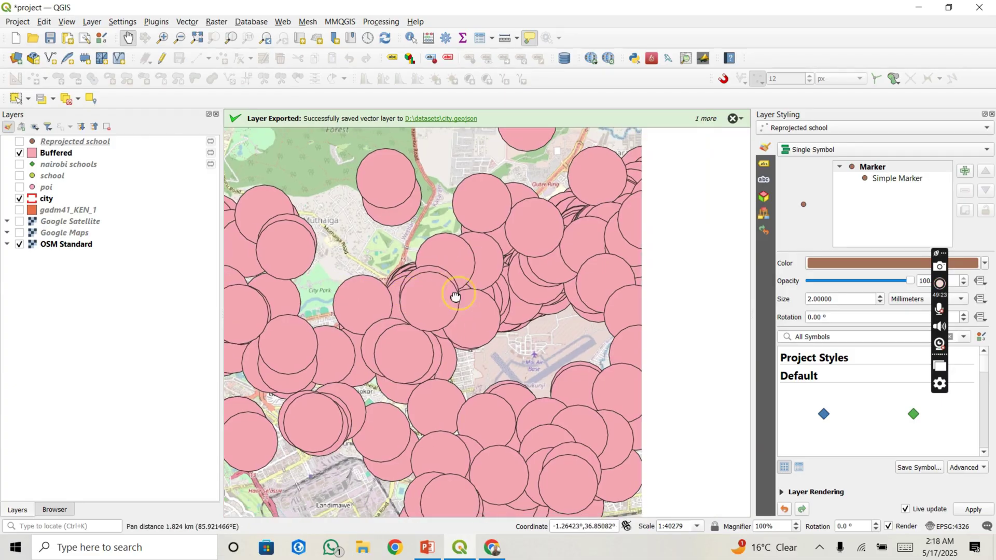
{"action": "left_click_drag", "start_coordinate": [578, 234], "coordinate": [488, 270]}
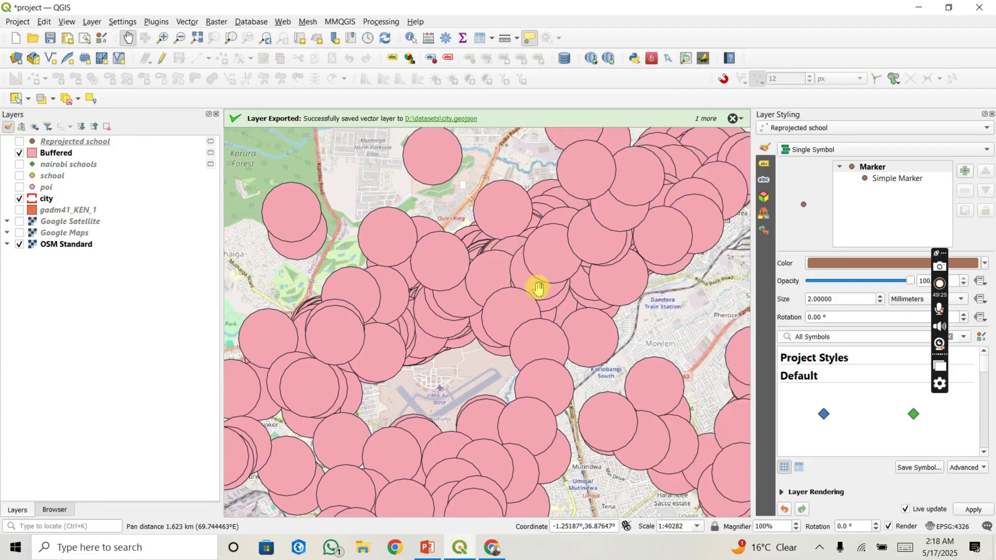
{"action": "scroll", "coordinate": [480, 264], "scroll_direction": "down", "scroll_amount": 3}
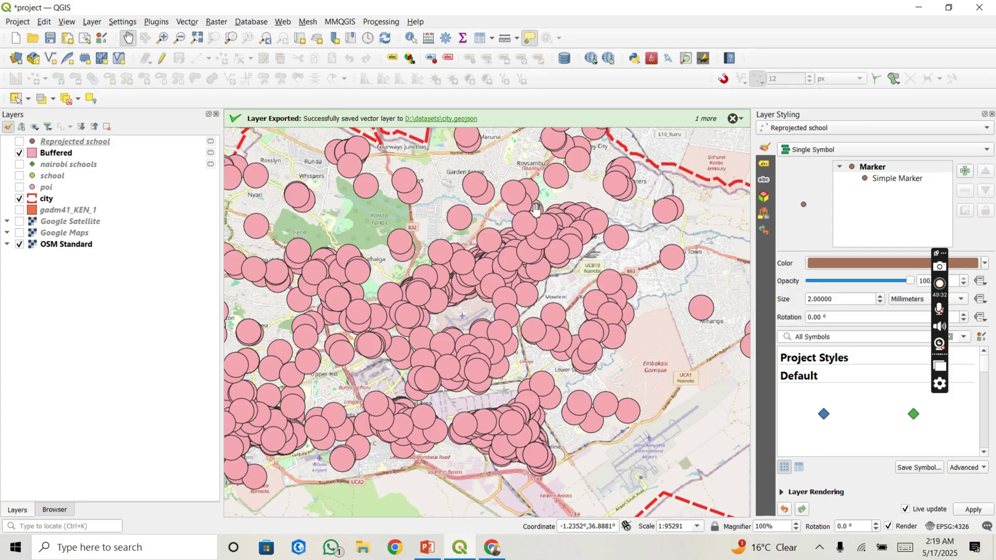
{"action": "left_click", "coordinate": [401, 312]}
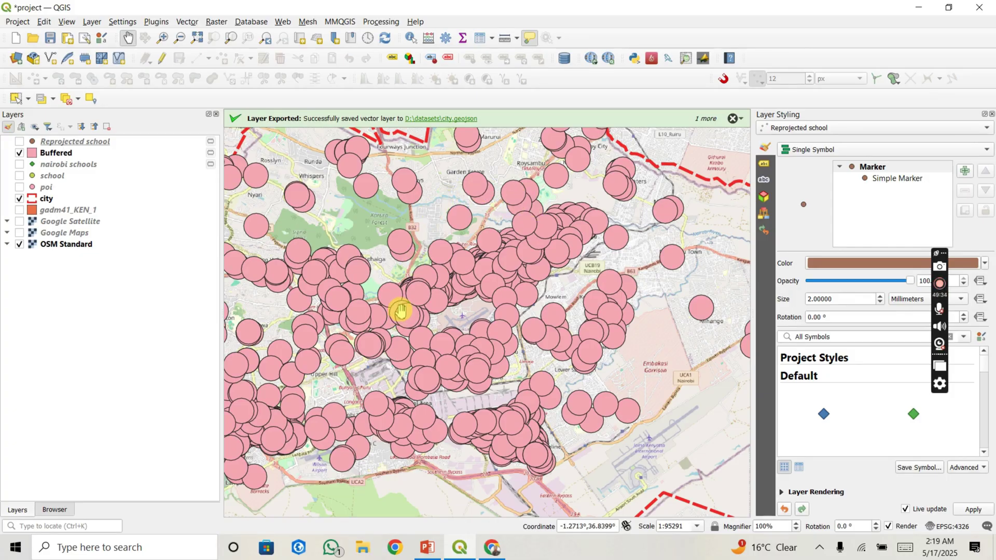
{"action": "left_click_drag", "start_coordinate": [401, 311], "coordinate": [421, 306]}
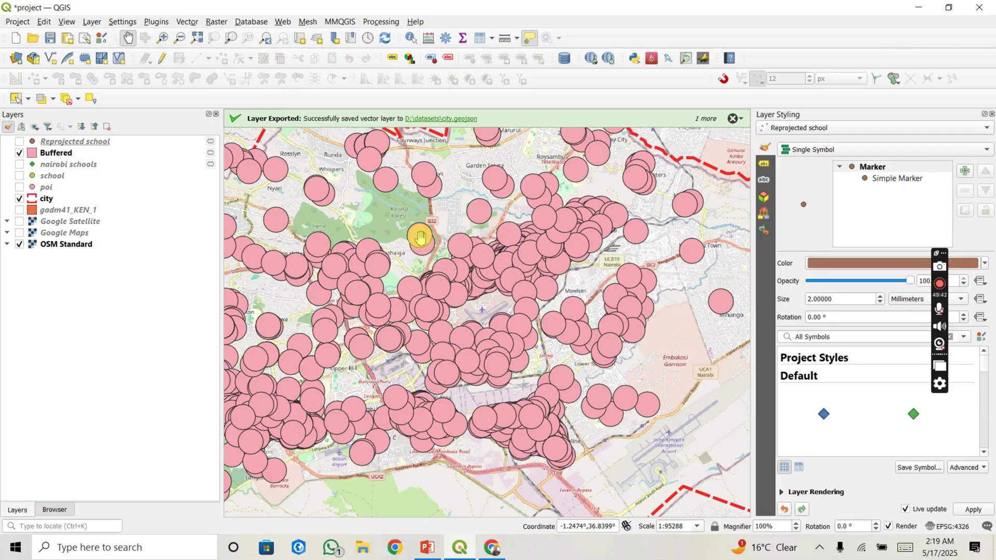
{"action": "scroll", "coordinate": [420, 237], "scroll_direction": "up", "scroll_amount": 2}
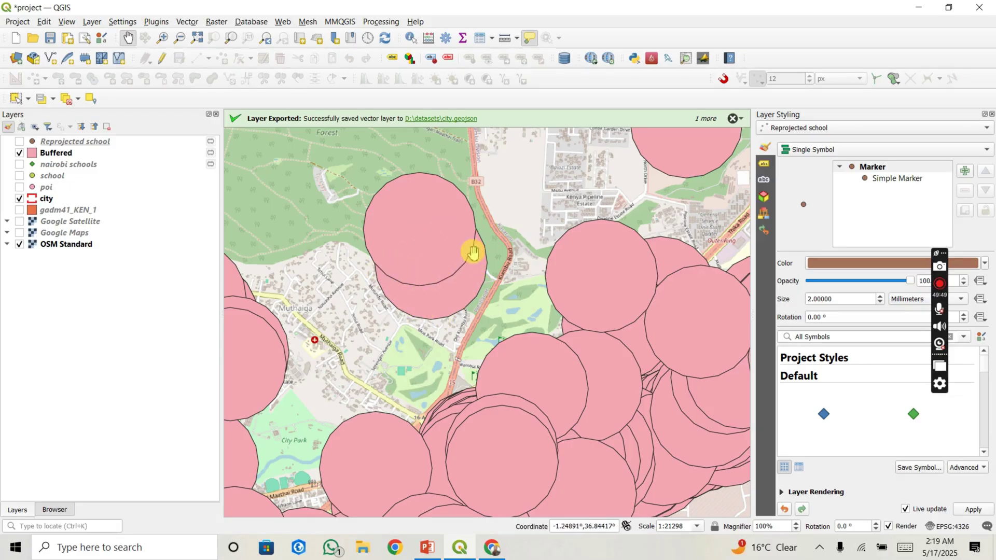
{"action": "scroll", "coordinate": [416, 306], "scroll_direction": "down", "scroll_amount": 1}
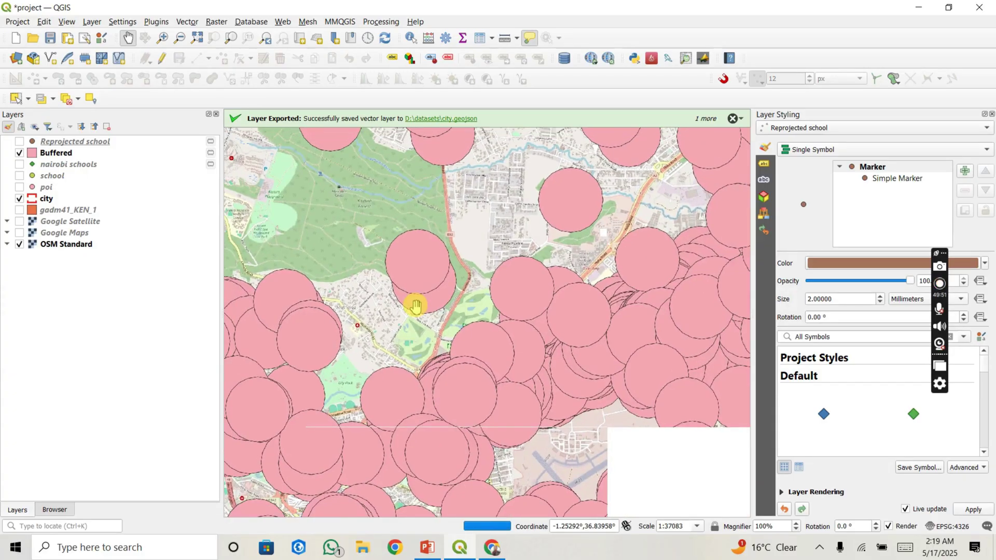
Step: Dissolve the Buffered layer into a new Dissolved layer of merged school zones
{"action": "left_click", "coordinate": [185, 20]}
{"action": "mouse_move", "coordinate": [189, 36]}
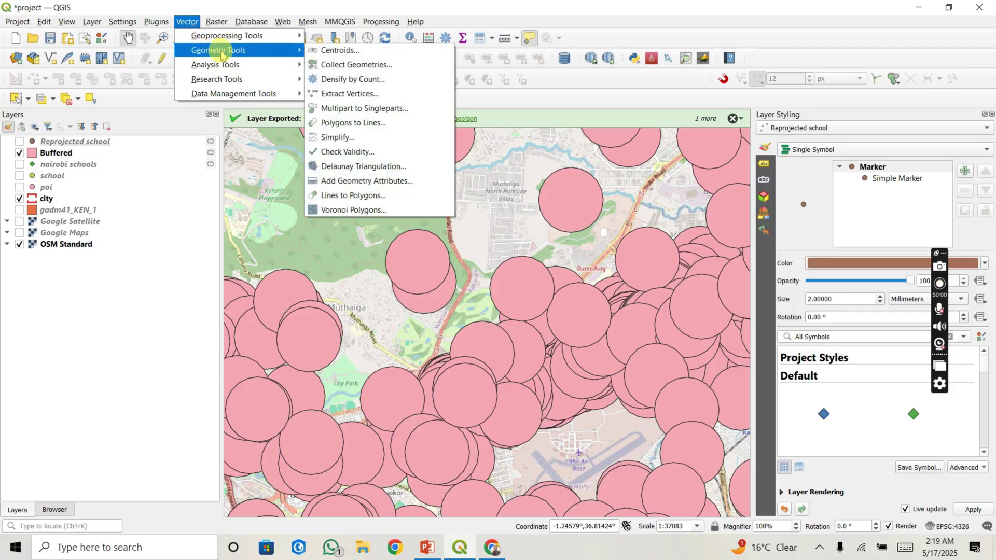
{"action": "mouse_move", "coordinate": [264, 41]}
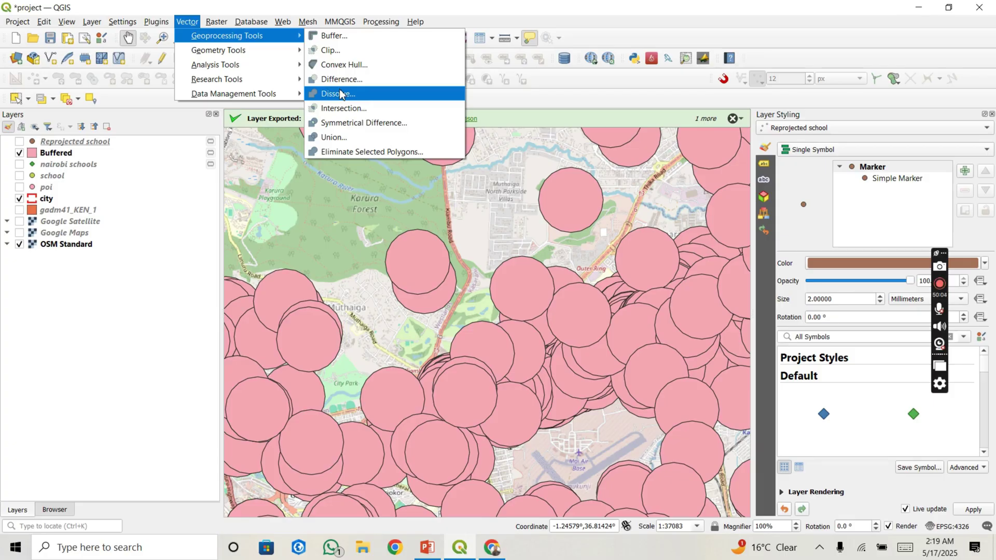
{"action": "left_click", "coordinate": [340, 94]}
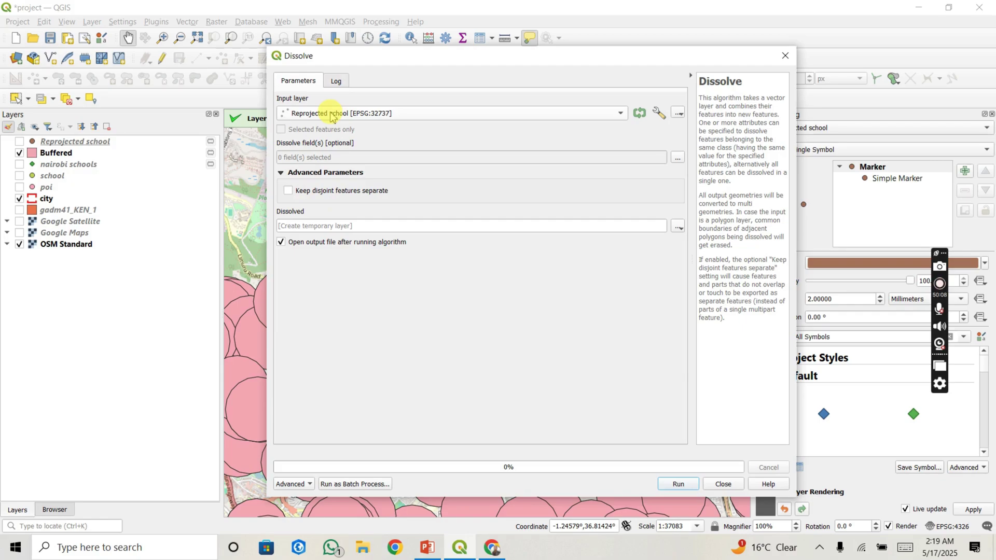
{"action": "left_click", "coordinate": [331, 114]}
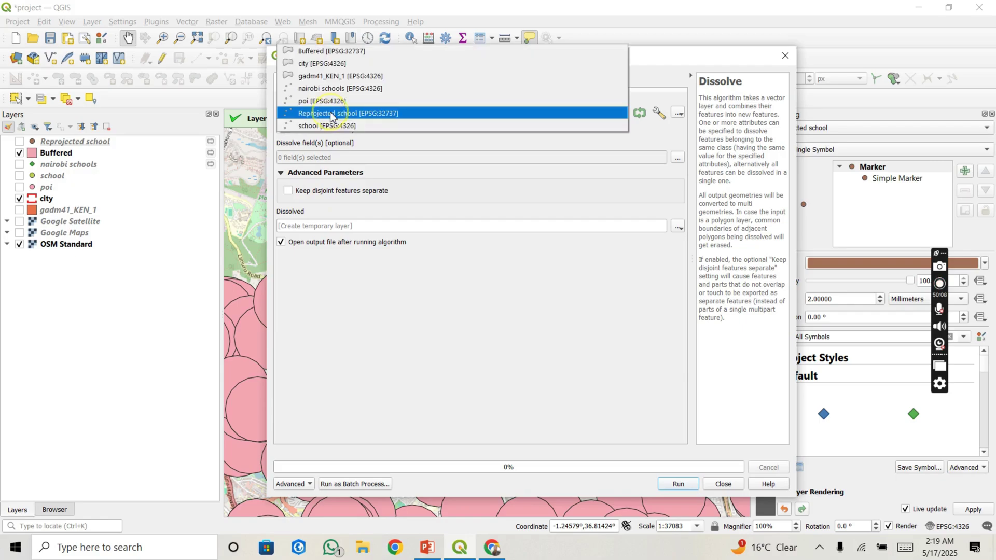
{"action": "left_click", "coordinate": [328, 52]}
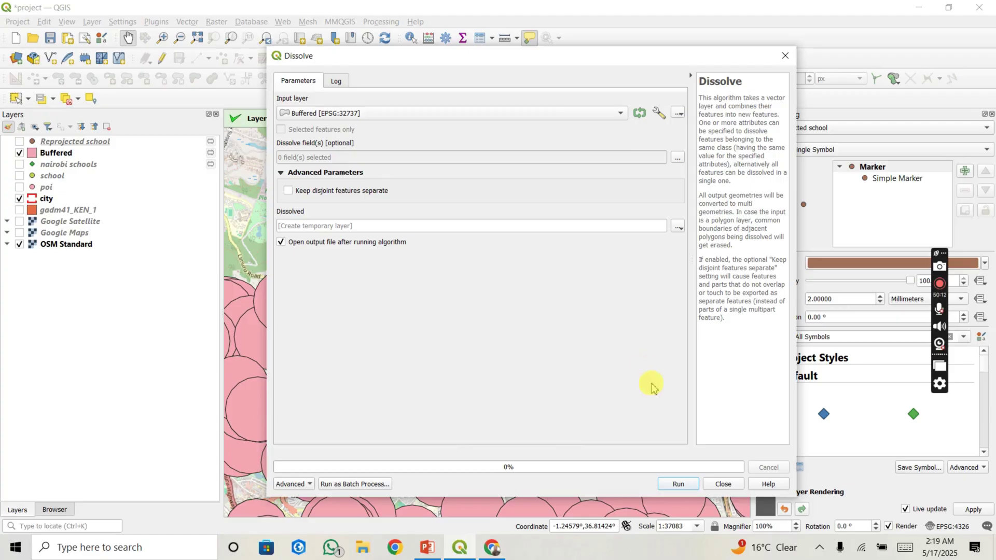
{"action": "left_click", "coordinate": [686, 484]}
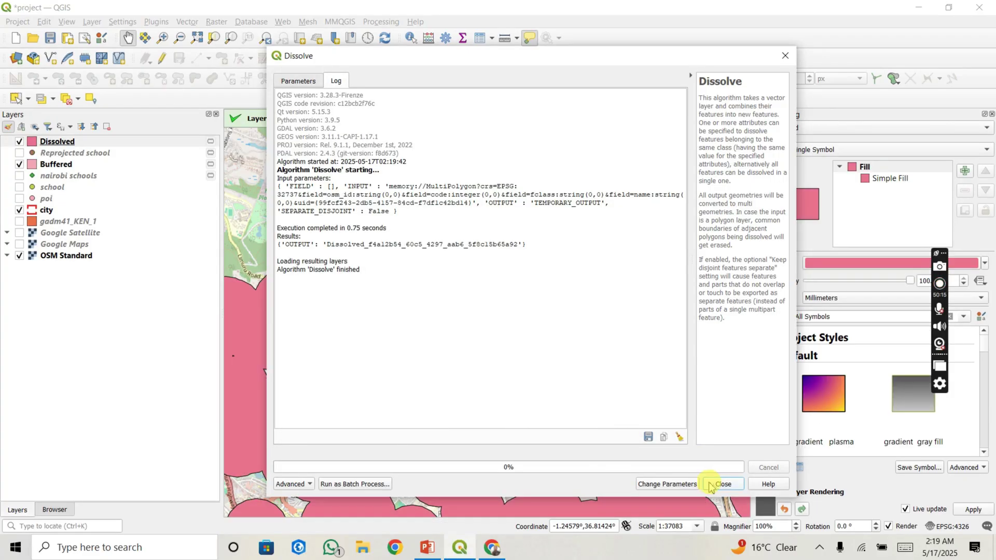
{"action": "left_click", "coordinate": [721, 484]}
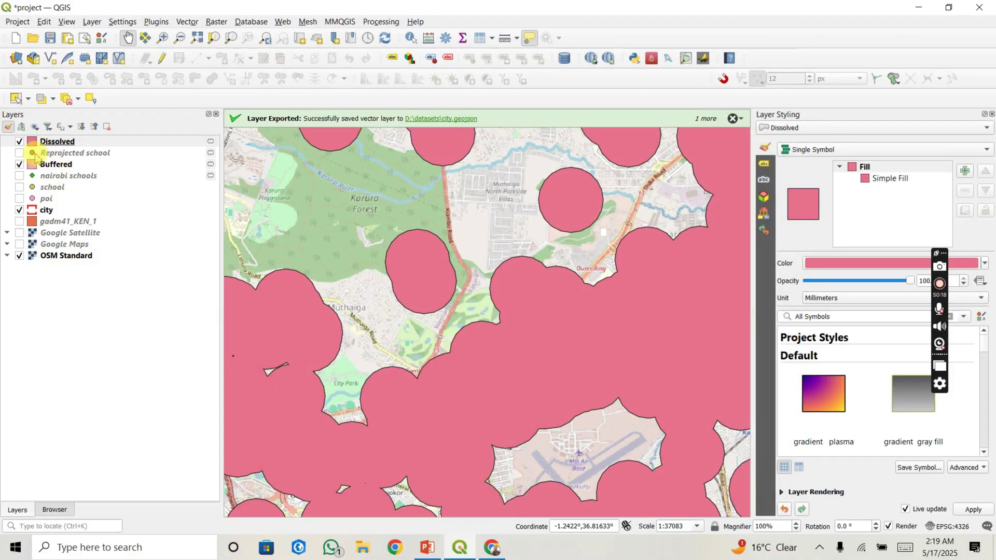
Step: Hide the Buffered circles and pan to reveal more dissolved zones
{"action": "left_click", "coordinate": [19, 164]}
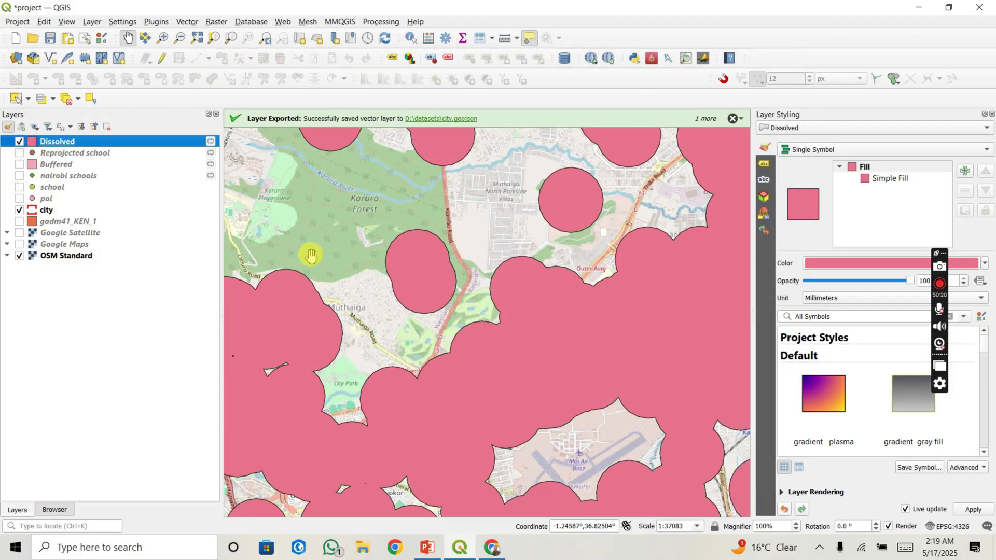
{"action": "scroll", "coordinate": [310, 254], "scroll_direction": "down", "scroll_amount": 2}
{"action": "left_click_drag", "start_coordinate": [365, 275], "coordinate": [452, 264]}
{"action": "scroll", "coordinate": [446, 268], "scroll_direction": "up", "scroll_amount": 1}
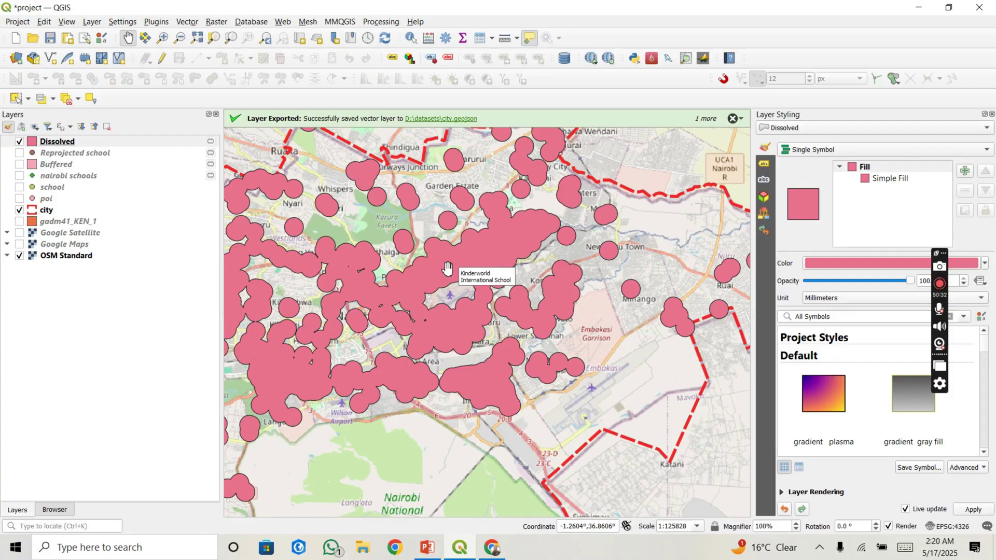
{"action": "scroll", "coordinate": [456, 265], "scroll_direction": "up", "scroll_amount": 3}
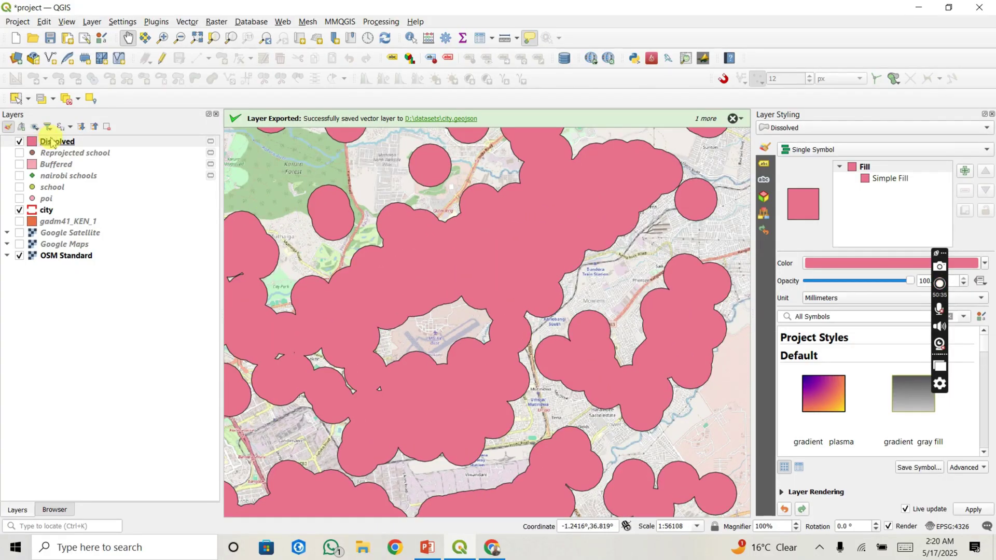
Step: Place Dissolved beneath Buffered and briefly show the buffer circles for comparison
{"action": "left_click_drag", "start_coordinate": [53, 143], "coordinate": [20, 168]}
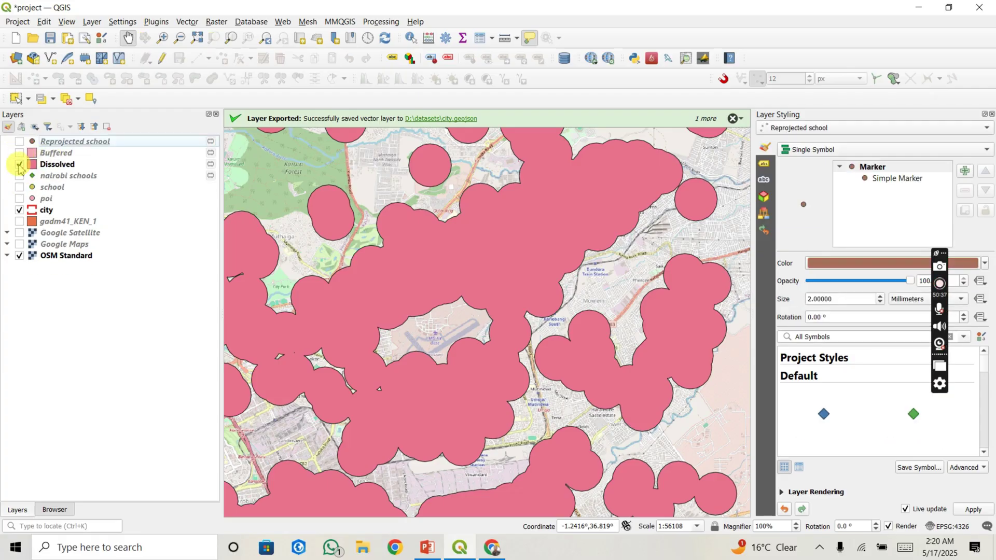
{"action": "left_click", "coordinate": [19, 153]}
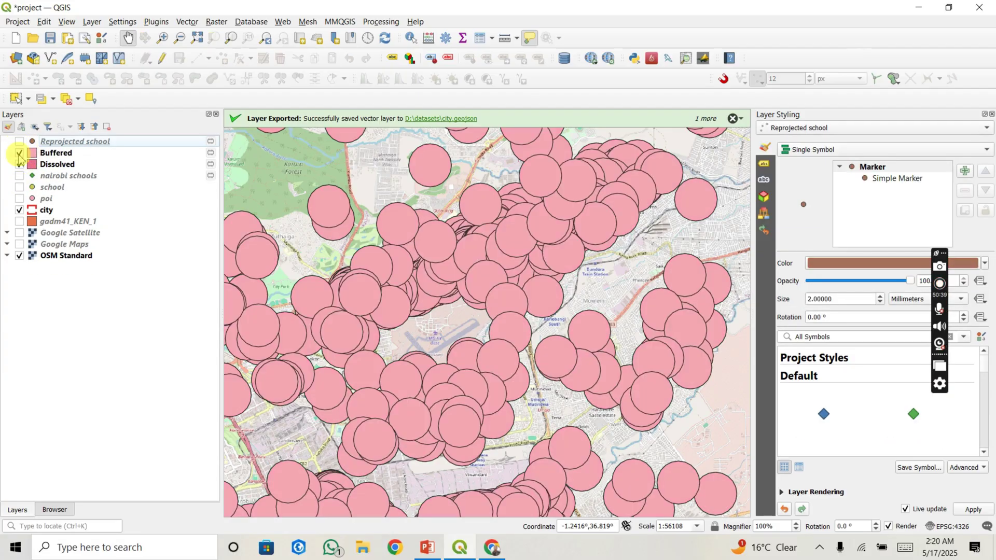
{"action": "left_click", "coordinate": [479, 248]}
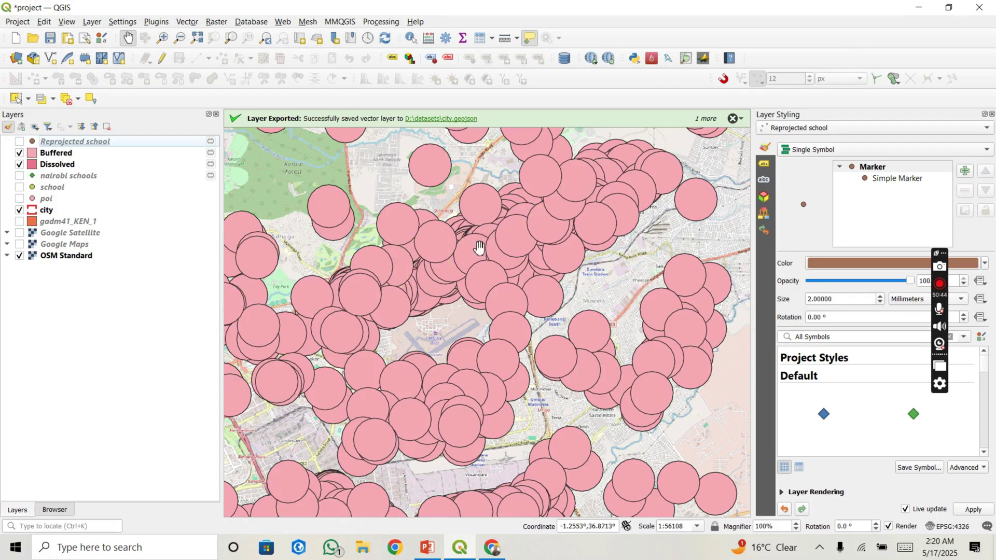
{"action": "left_click", "coordinate": [19, 153]}
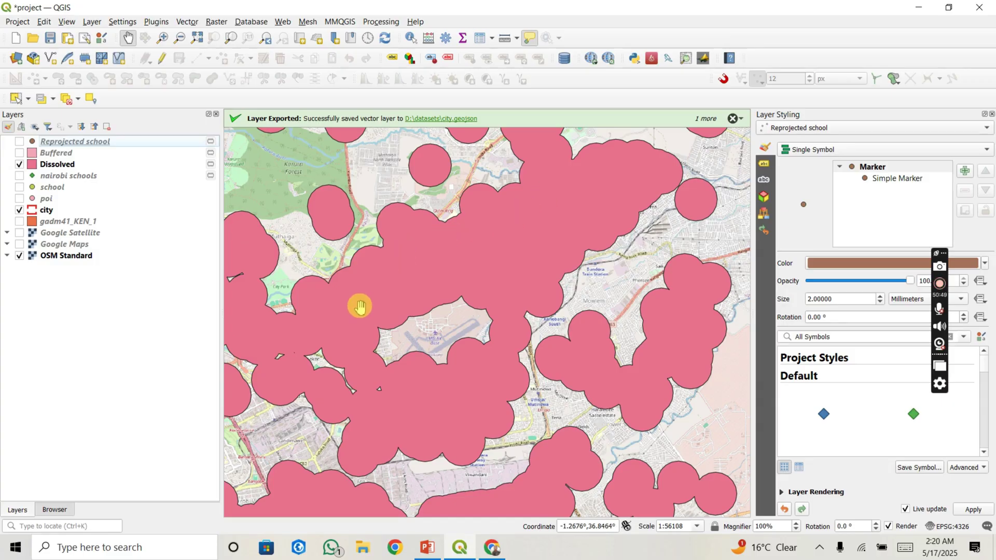
Step: Zoom out and pan to frame the dissolved zones across the whole city
{"action": "scroll", "coordinate": [360, 315], "scroll_direction": "down", "scroll_amount": 1}
{"action": "scroll", "coordinate": [361, 315], "scroll_direction": "down", "scroll_amount": 1}
{"action": "left_click_drag", "start_coordinate": [407, 323], "coordinate": [519, 305]}
{"action": "left_click", "coordinate": [450, 304]}
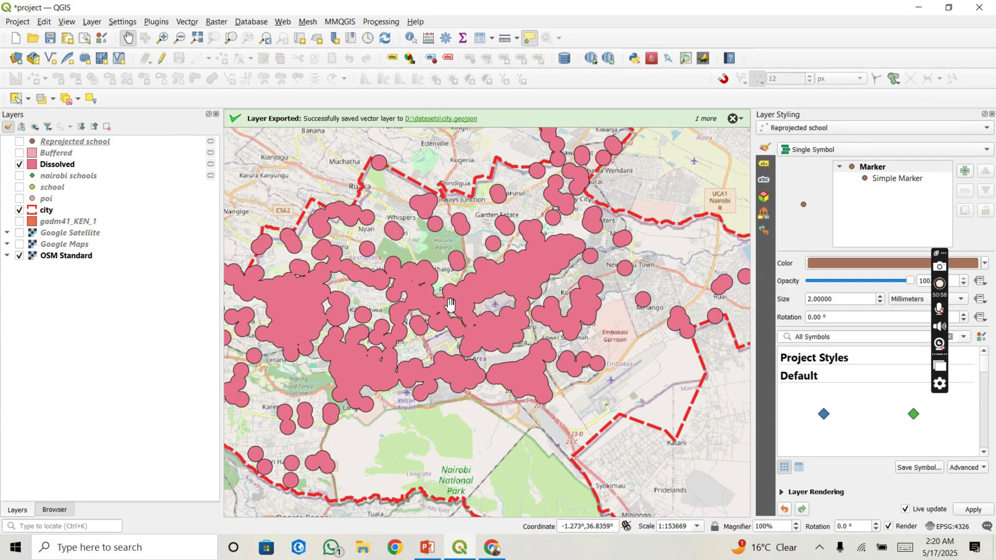
{"action": "scroll", "coordinate": [450, 303], "scroll_direction": "down", "scroll_amount": 1}
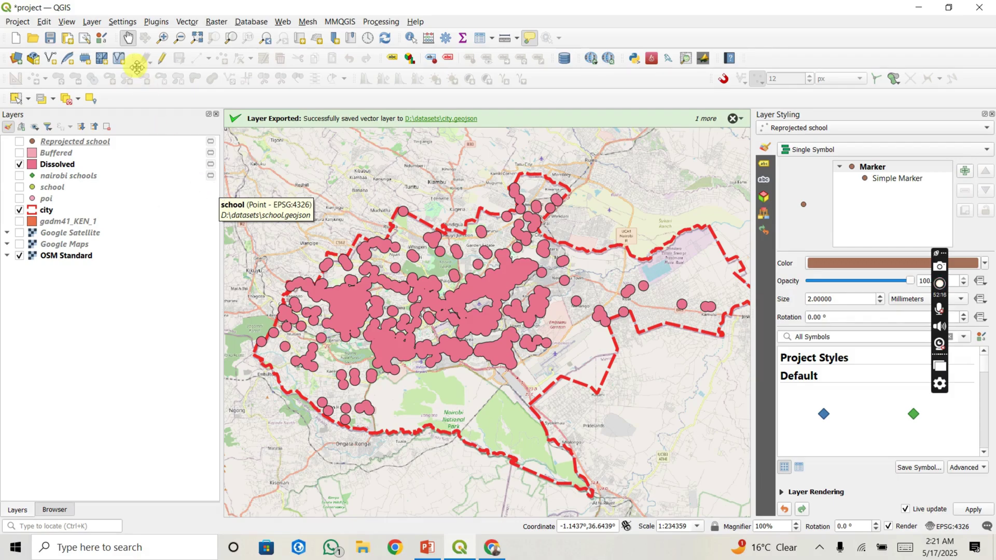
Step: Drag datasets/dem.tif from the Browser onto the map, center on it, and show the Layers list
{"action": "left_click", "coordinate": [92, 22]}
{"action": "mouse_move", "coordinate": [115, 64]}
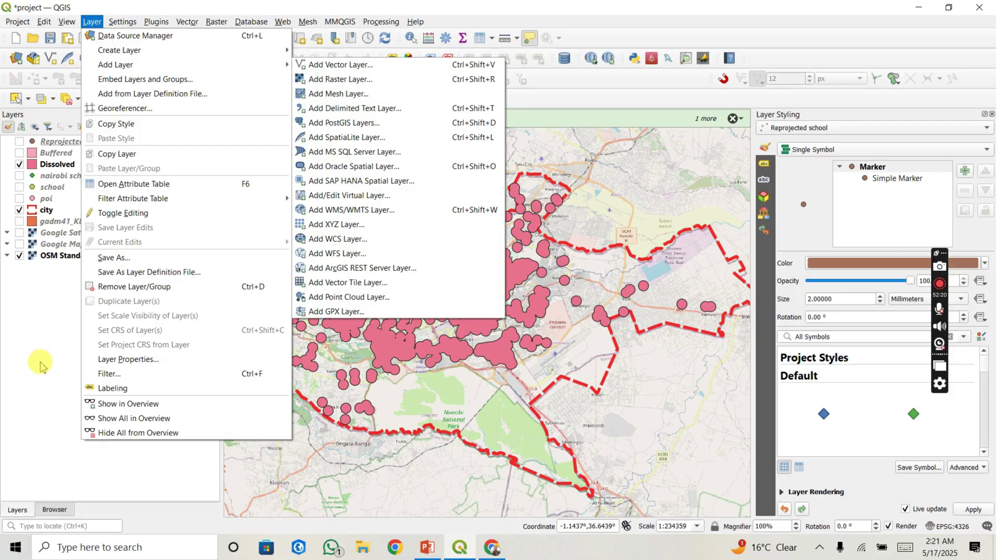
{"action": "left_click", "coordinate": [54, 510]}
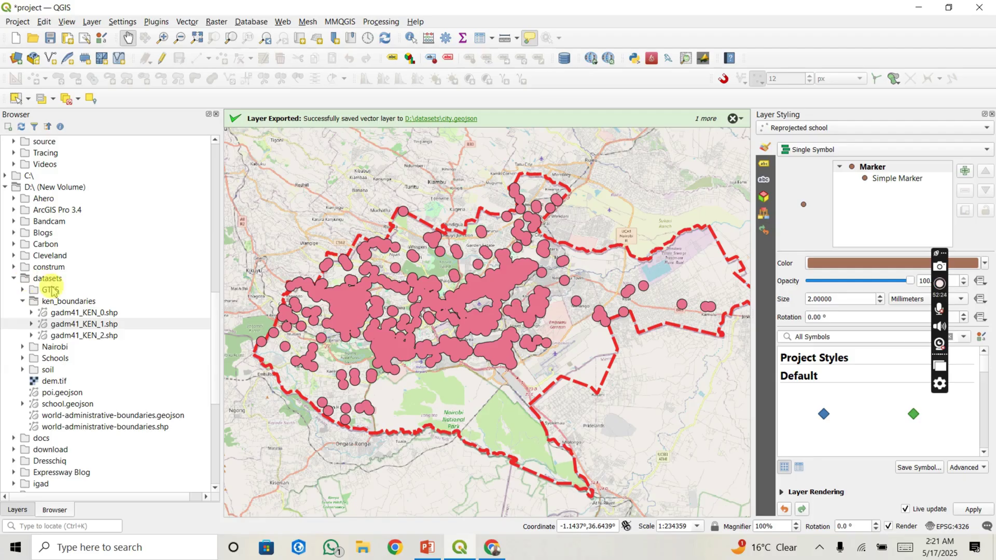
{"action": "left_click", "coordinate": [59, 384]}
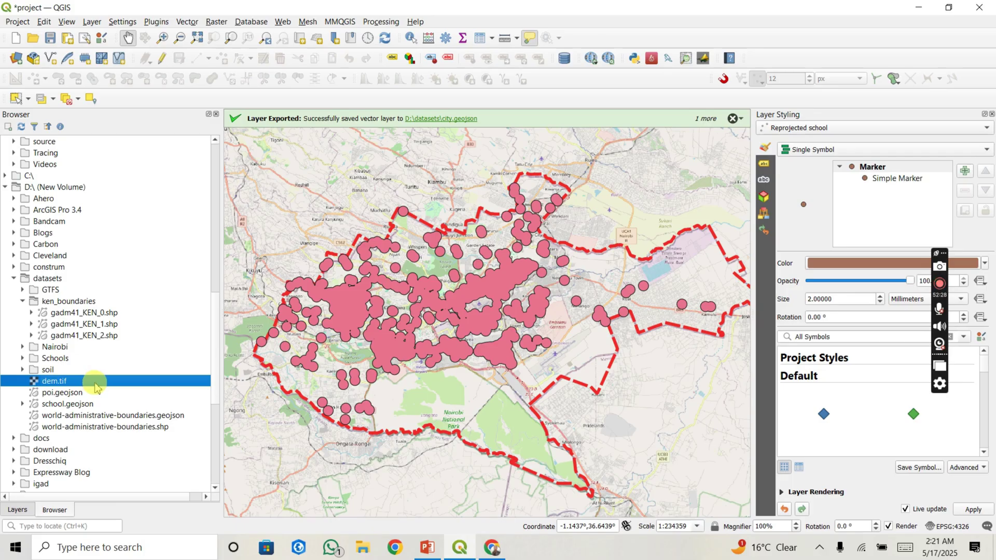
{"action": "left_click_drag", "start_coordinate": [83, 387], "coordinate": [327, 366]}
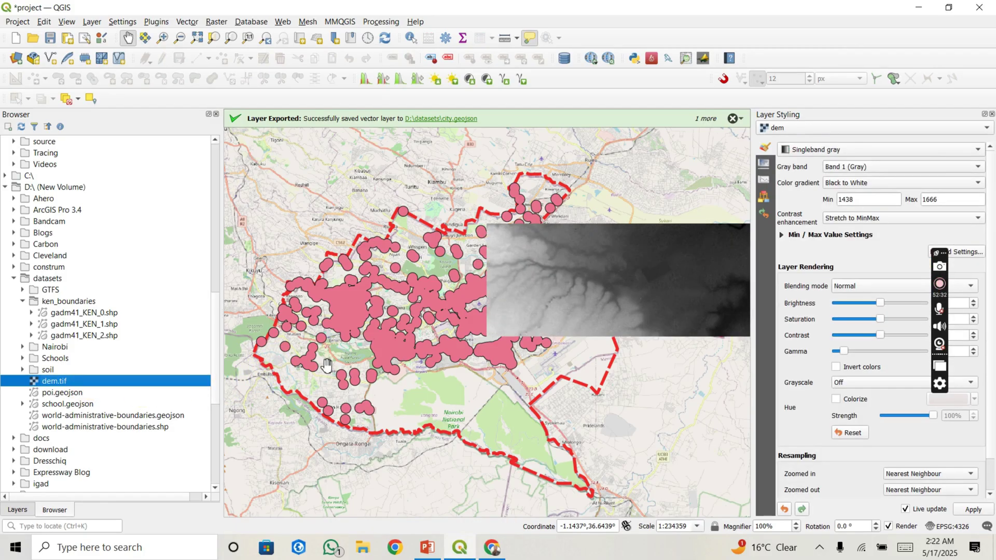
{"action": "left_click_drag", "start_coordinate": [460, 302], "coordinate": [365, 308]}
{"action": "scroll", "coordinate": [472, 280], "scroll_direction": "up", "scroll_amount": 1}
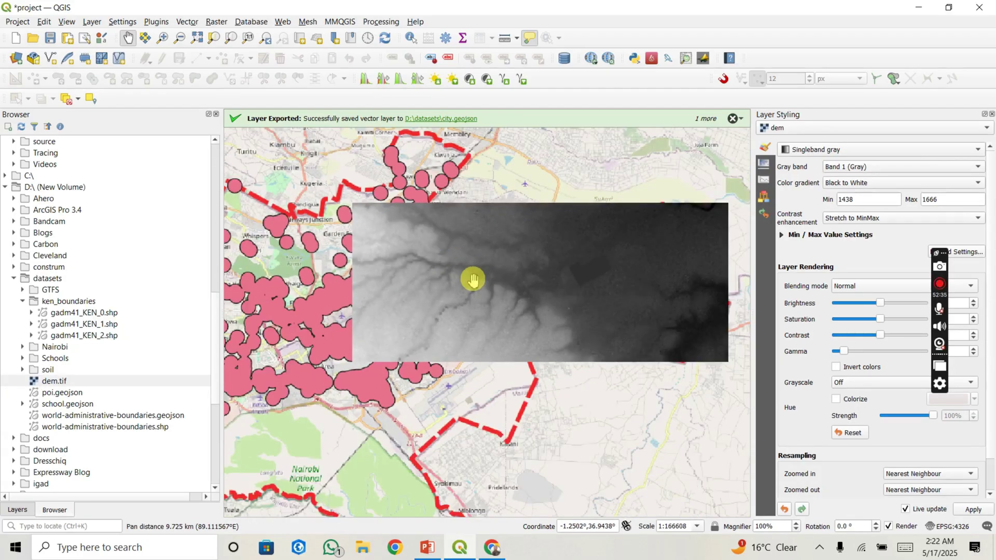
{"action": "left_click", "coordinate": [17, 510]}
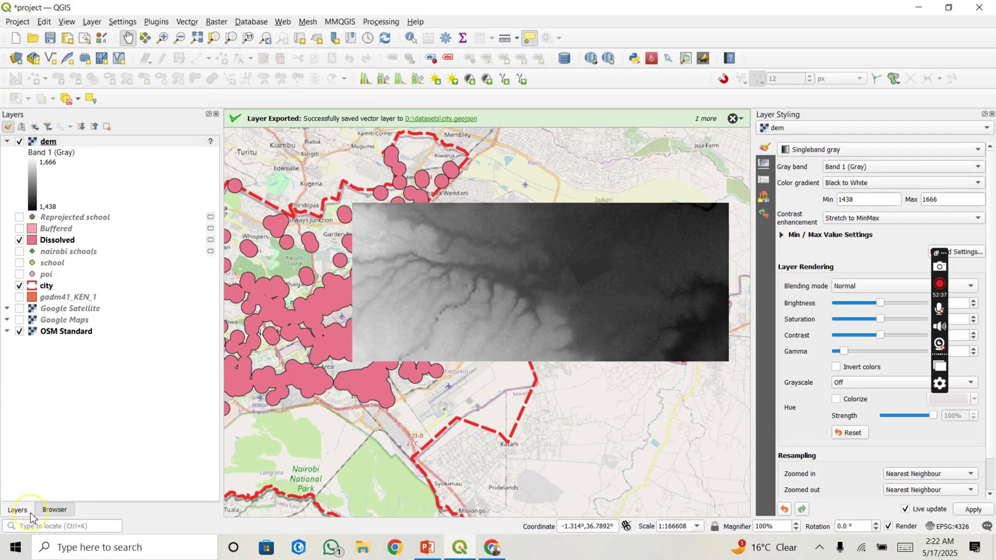
Step: Hide the Dissolved and city layers and pan the map to center the DEM
{"action": "left_click", "coordinate": [20, 240]}
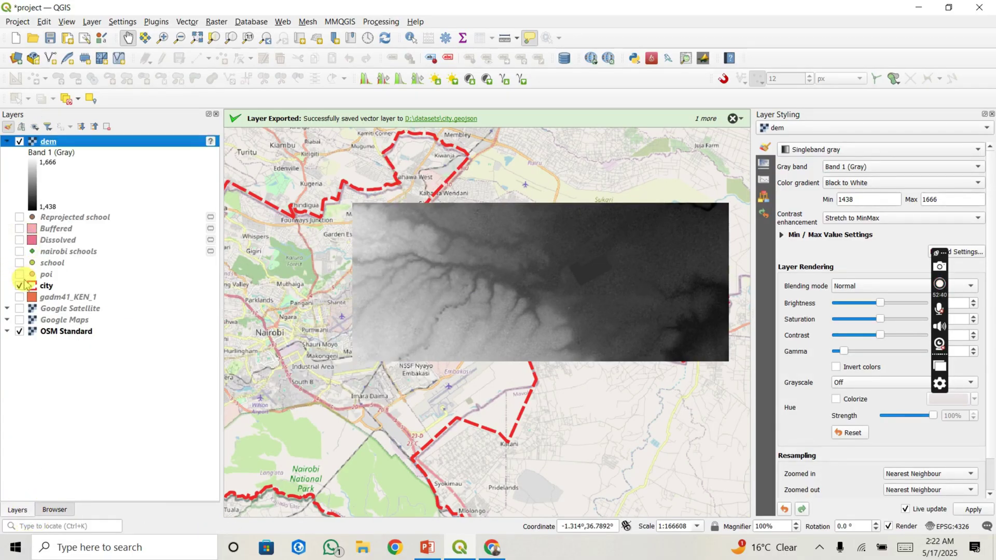
{"action": "left_click", "coordinate": [19, 285]}
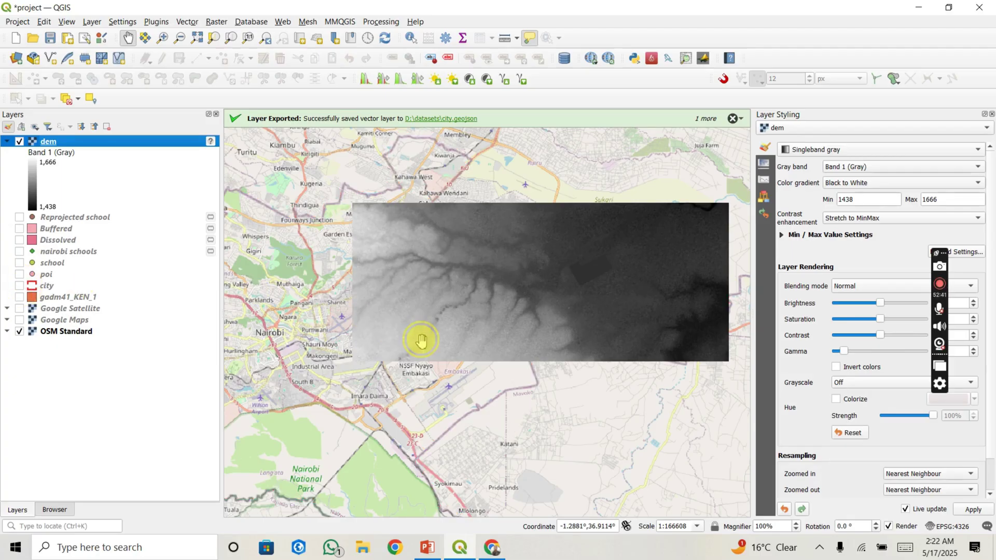
{"action": "left_click_drag", "start_coordinate": [415, 338], "coordinate": [349, 345]}
{"action": "scroll", "coordinate": [352, 328], "scroll_direction": "up", "scroll_amount": 2}
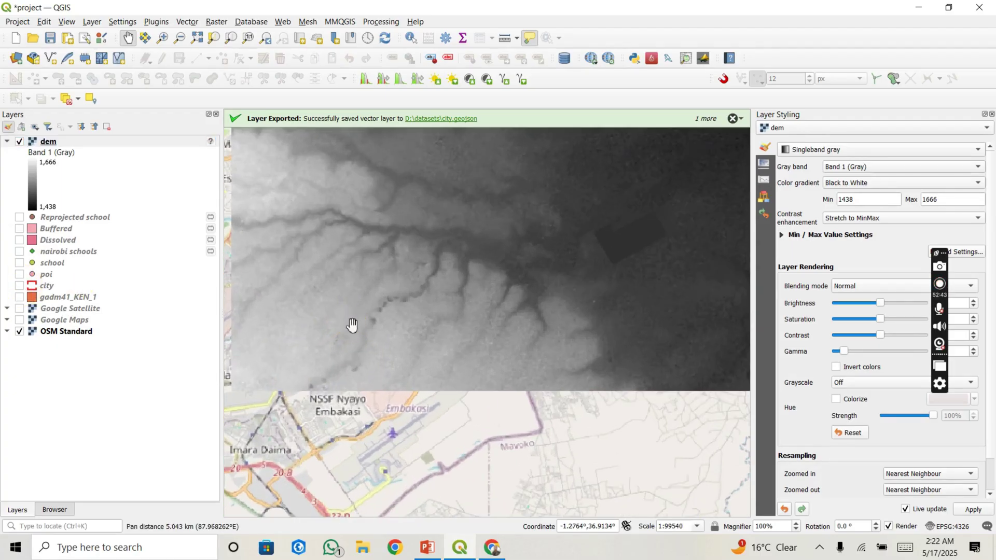
{"action": "scroll", "coordinate": [359, 323], "scroll_direction": "down", "scroll_amount": 2}
{"action": "left_click_drag", "start_coordinate": [373, 295], "coordinate": [366, 318]}
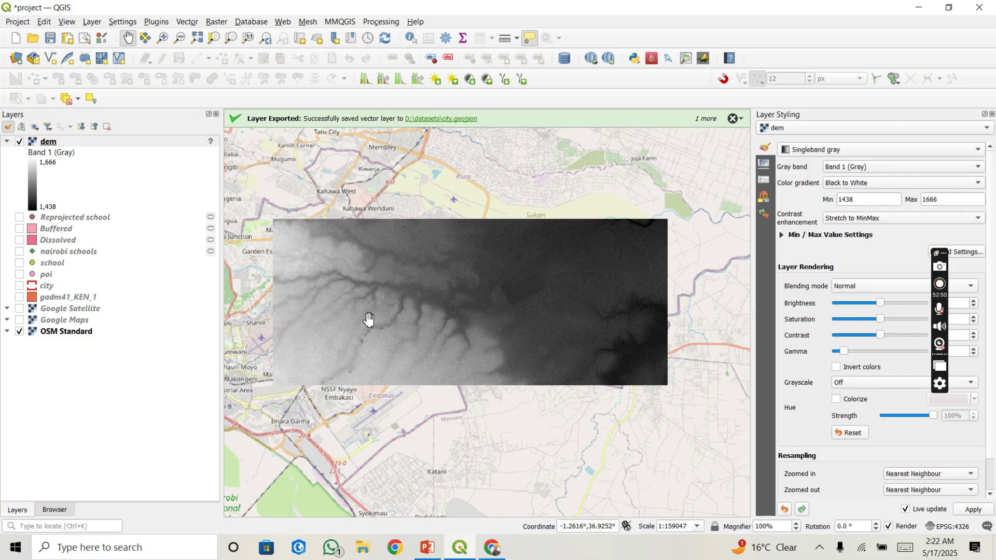
Step: Select the dem layer and re-center the map on the DEM
{"action": "left_click", "coordinate": [122, 146]}
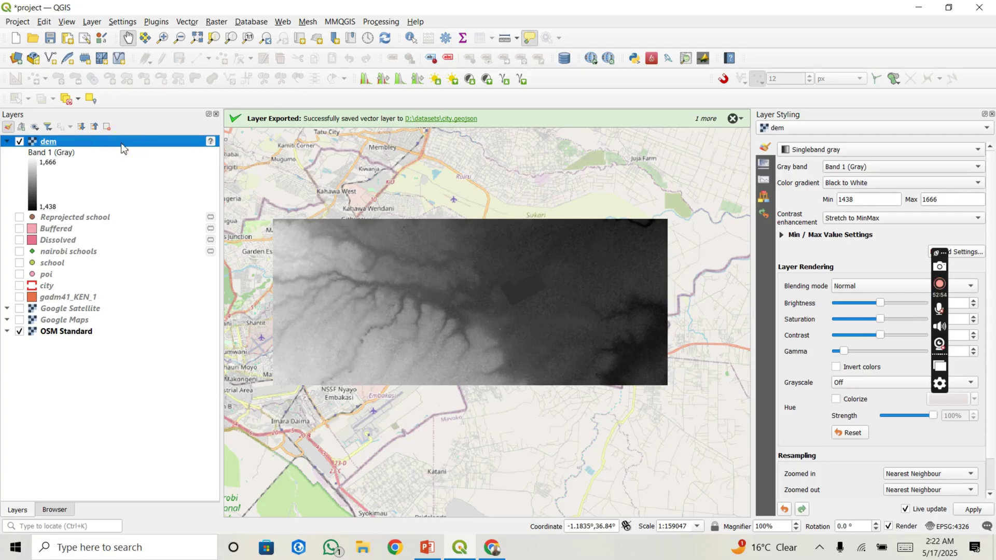
{"action": "right_click", "coordinate": [123, 148]}
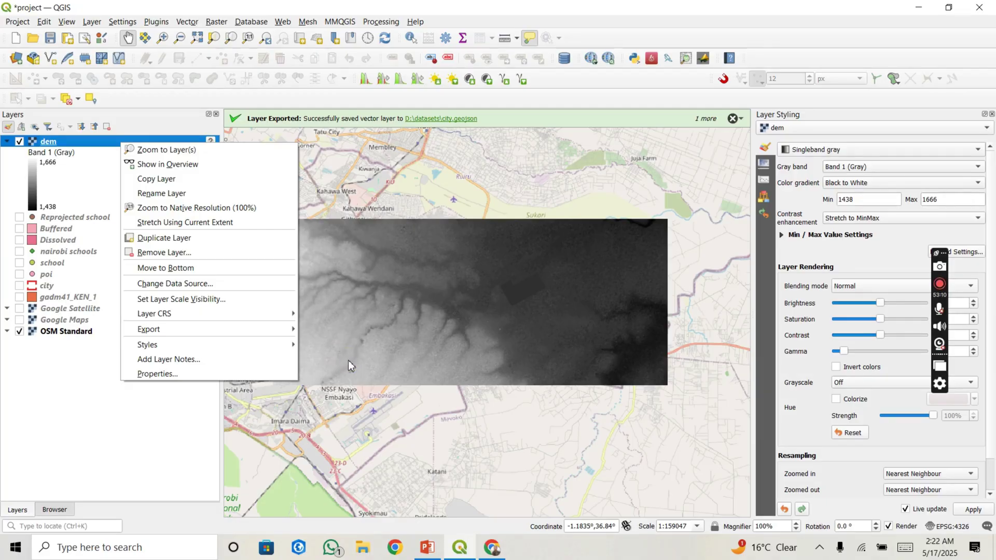
{"action": "left_click", "coordinate": [356, 349]}
{"action": "left_click_drag", "start_coordinate": [356, 349], "coordinate": [317, 369]}
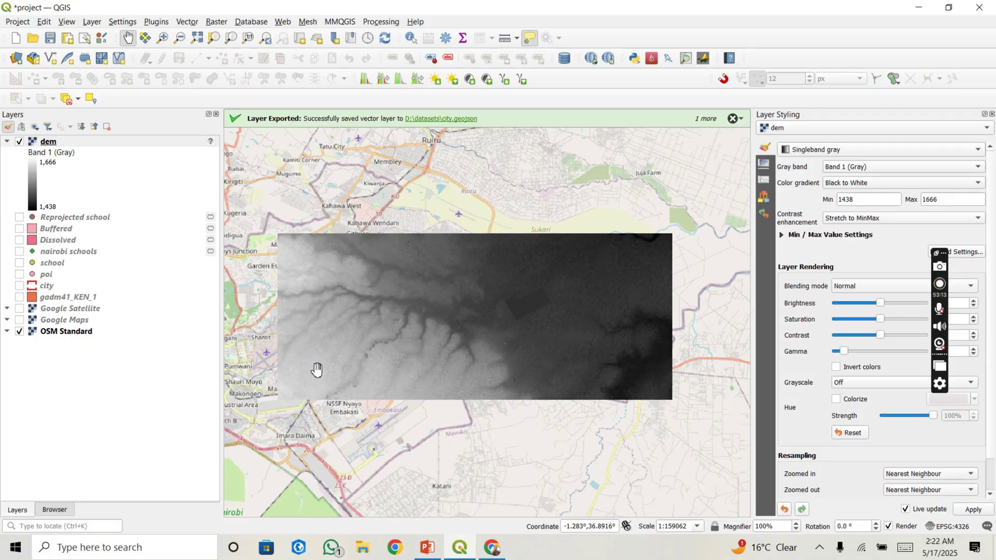
{"action": "scroll", "coordinate": [417, 331], "scroll_direction": "up", "scroll_amount": 1}
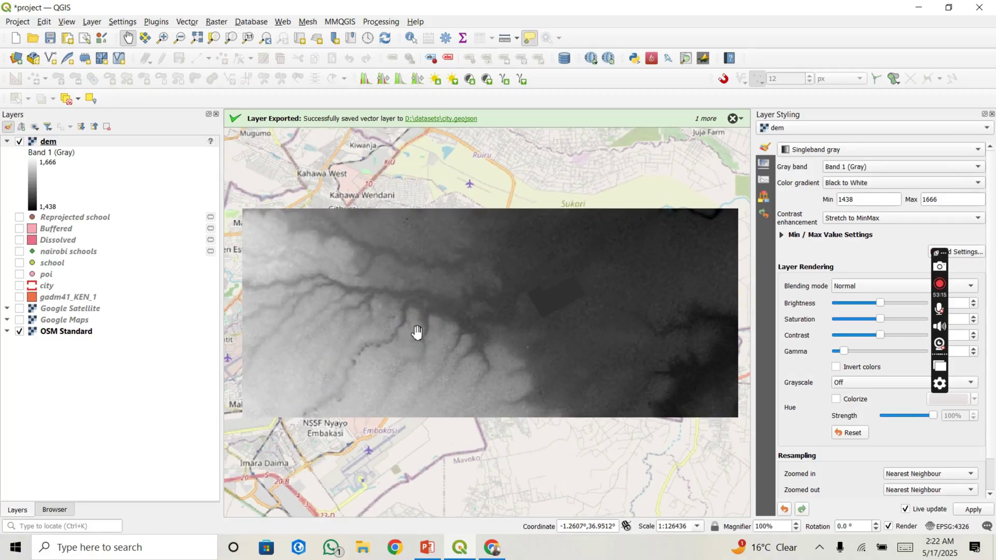
{"action": "scroll", "coordinate": [417, 331], "scroll_direction": "down", "scroll_amount": 1}
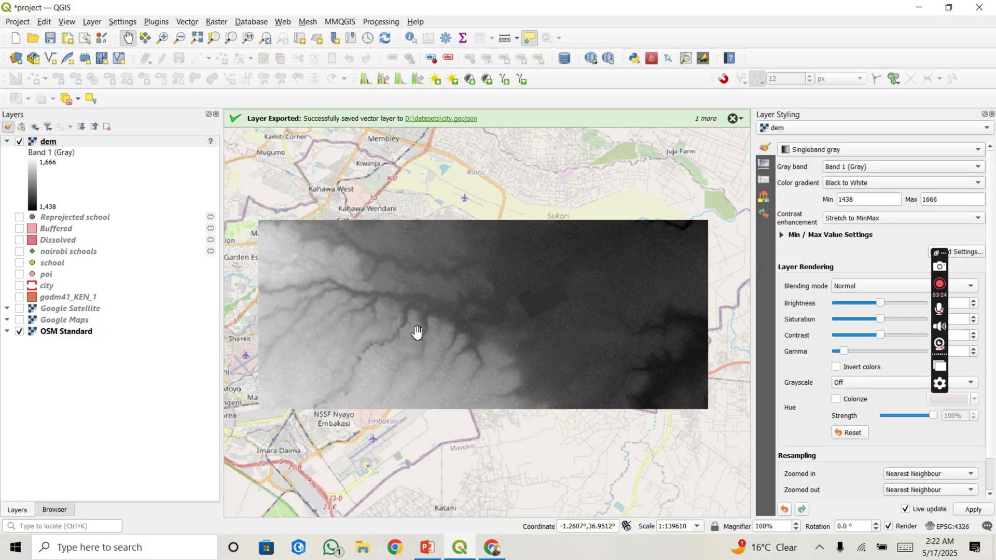
{"action": "left_click", "coordinate": [141, 142]}
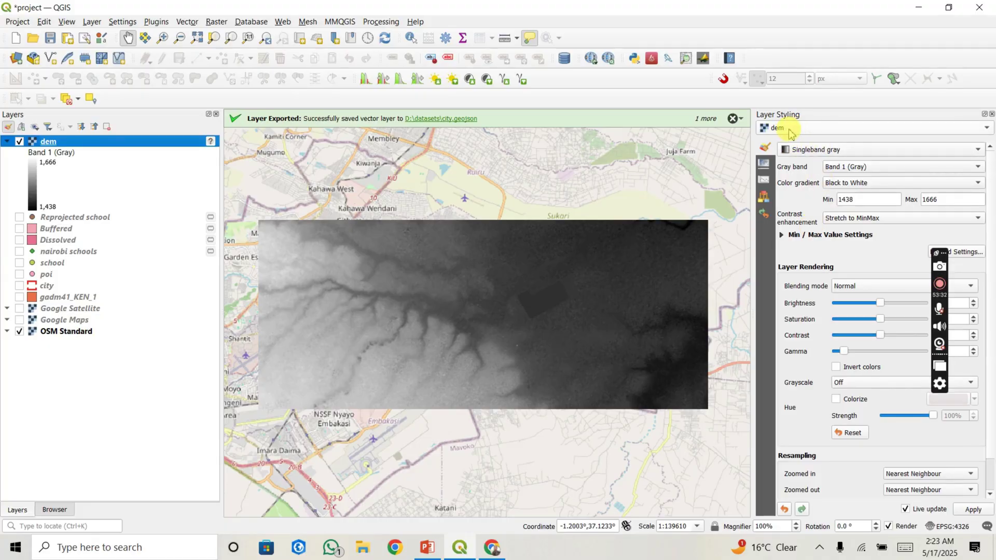
Step: Switch the dem renderer from Singleband gray to Singleband pseudocolor
{"action": "left_click", "coordinate": [828, 150]}
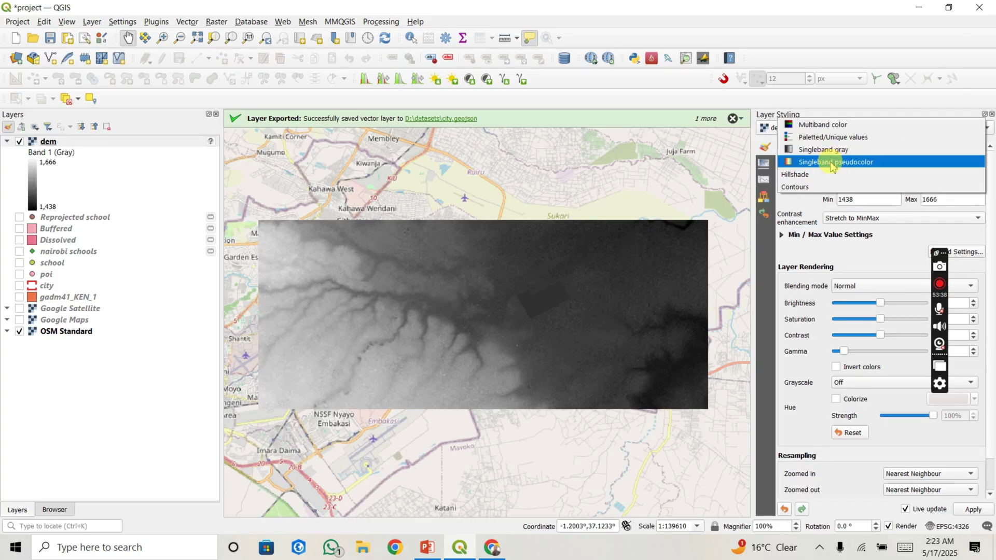
{"action": "left_click", "coordinate": [832, 163]}
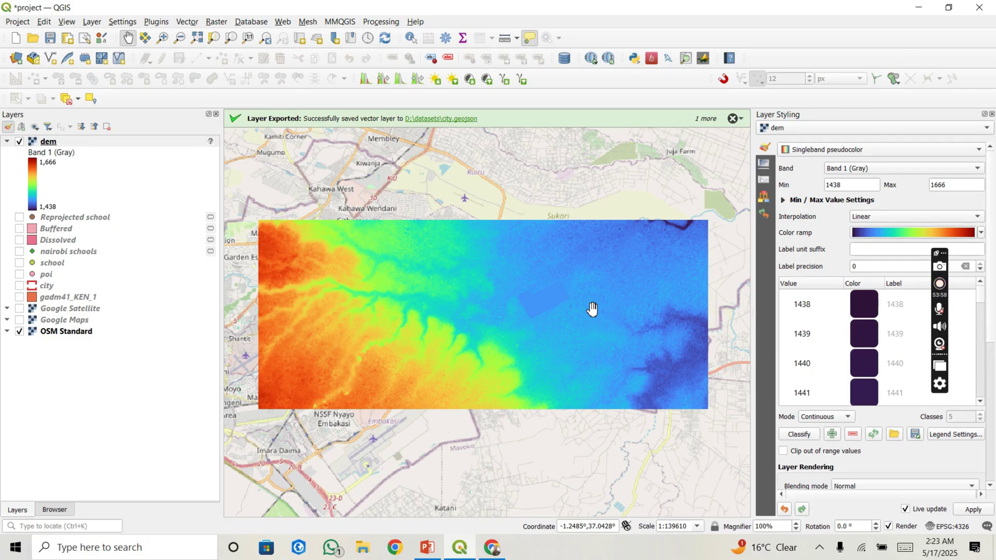
{"action": "left_click", "coordinate": [273, 256]}
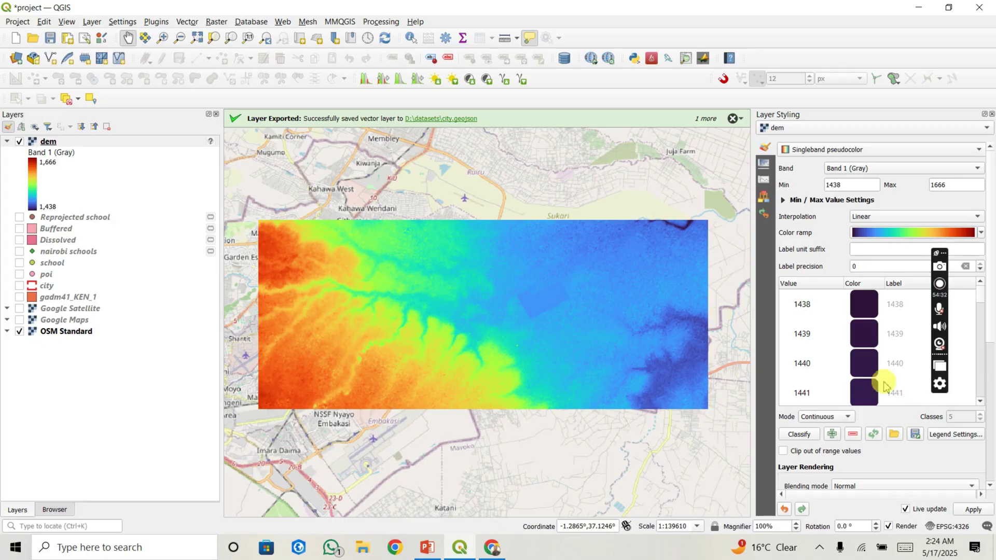
Step: Set the DEM classification to Equal Interval mode with 10 classes
{"action": "scroll", "coordinate": [863, 370], "scroll_direction": "down", "scroll_amount": 2}
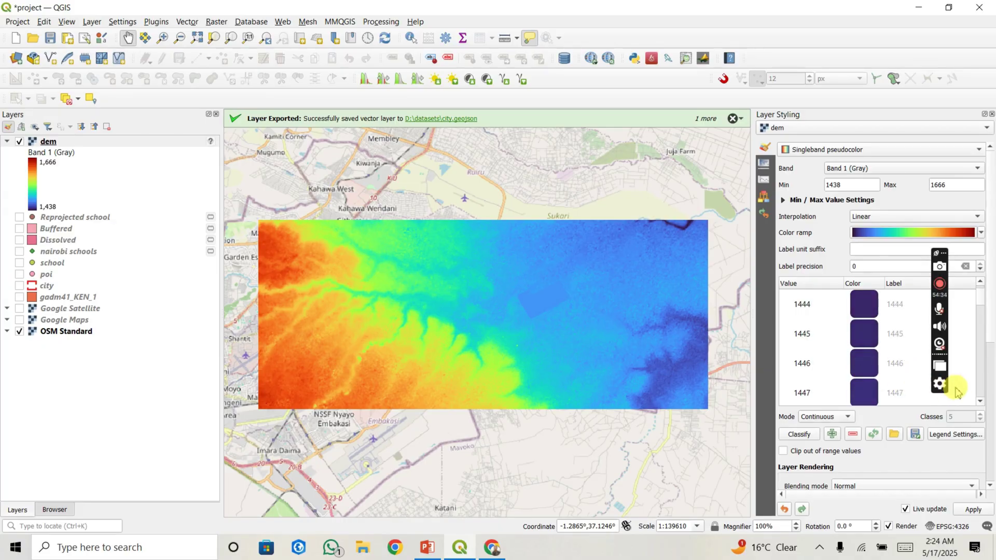
{"action": "left_click", "coordinate": [841, 417]}
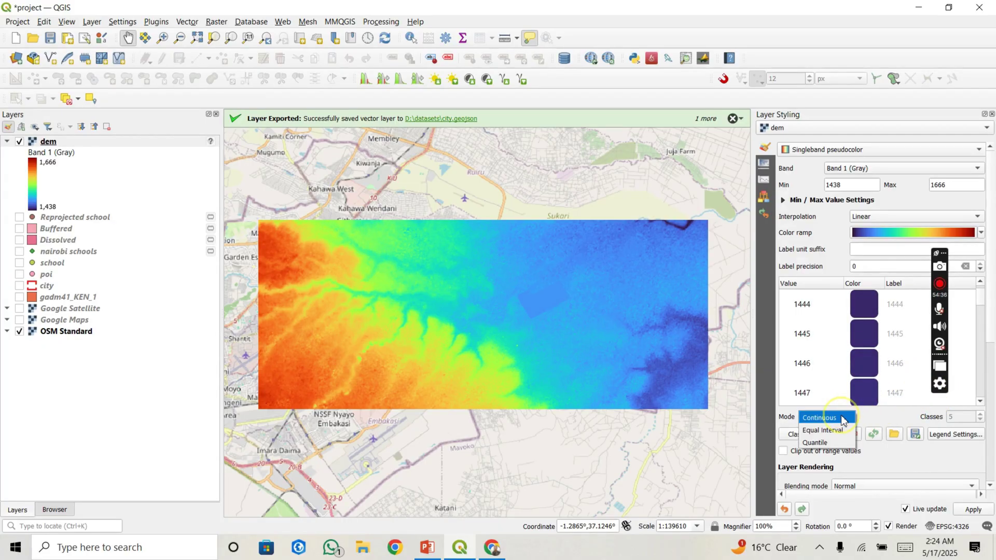
{"action": "left_click", "coordinate": [828, 432]}
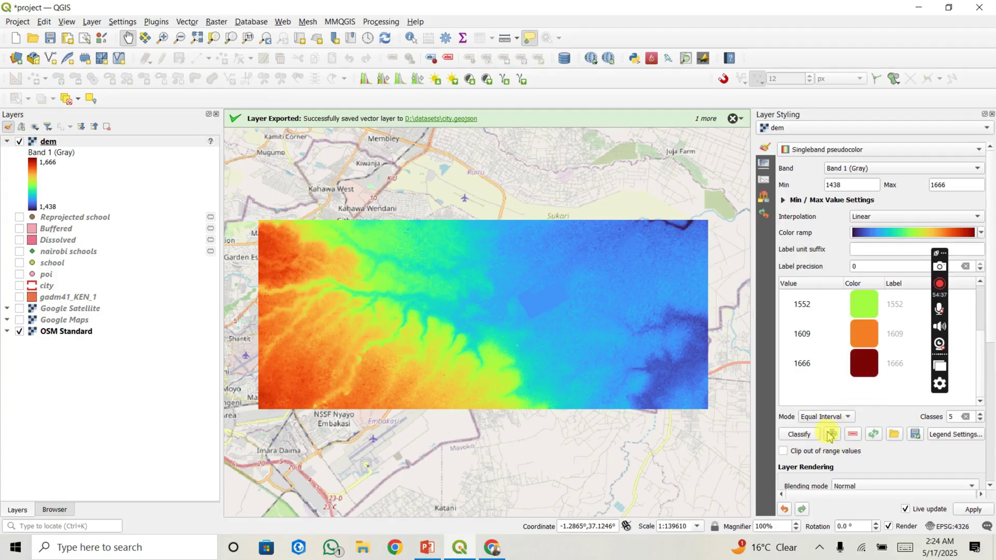
{"action": "double_click", "coordinate": [954, 417]}
{"action": "type", "text": "10"}
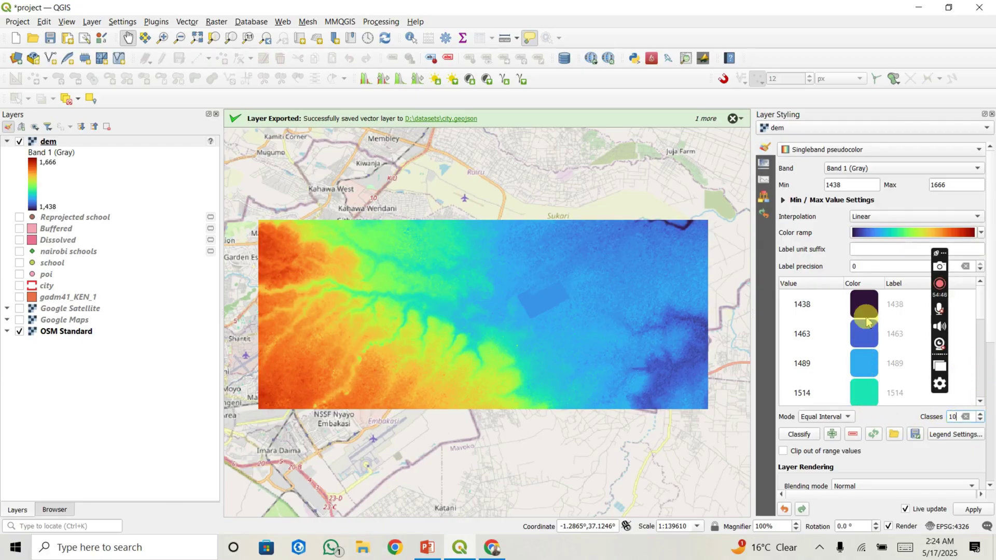
Step: Recolour the DEM with the Spectral preset colour ramp
{"action": "scroll", "coordinate": [864, 361], "scroll_direction": "down", "scroll_amount": 1}
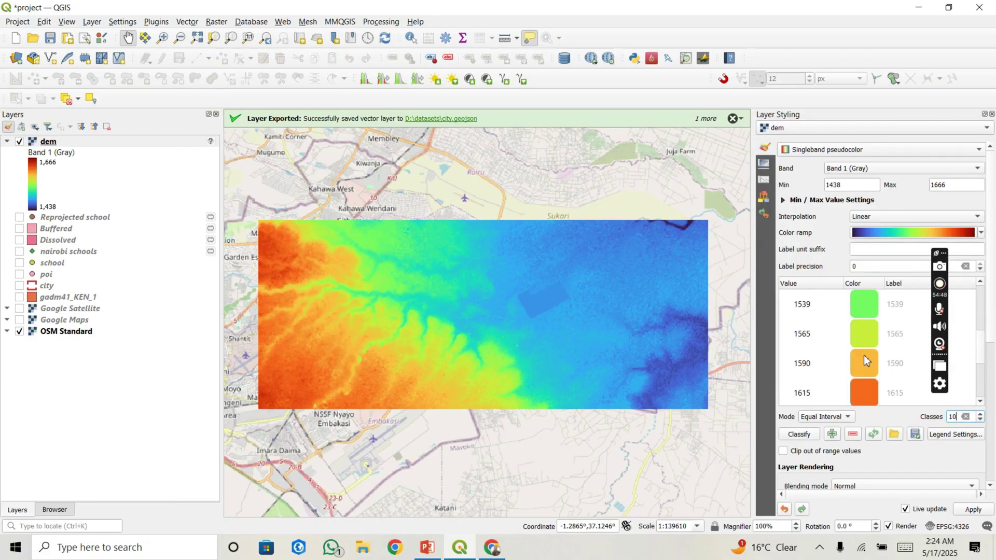
{"action": "scroll", "coordinate": [865, 360], "scroll_direction": "up", "scroll_amount": 3}
{"action": "scroll", "coordinate": [865, 360], "scroll_direction": "down", "scroll_amount": 2}
{"action": "scroll", "coordinate": [864, 355], "scroll_direction": "down", "scroll_amount": 2}
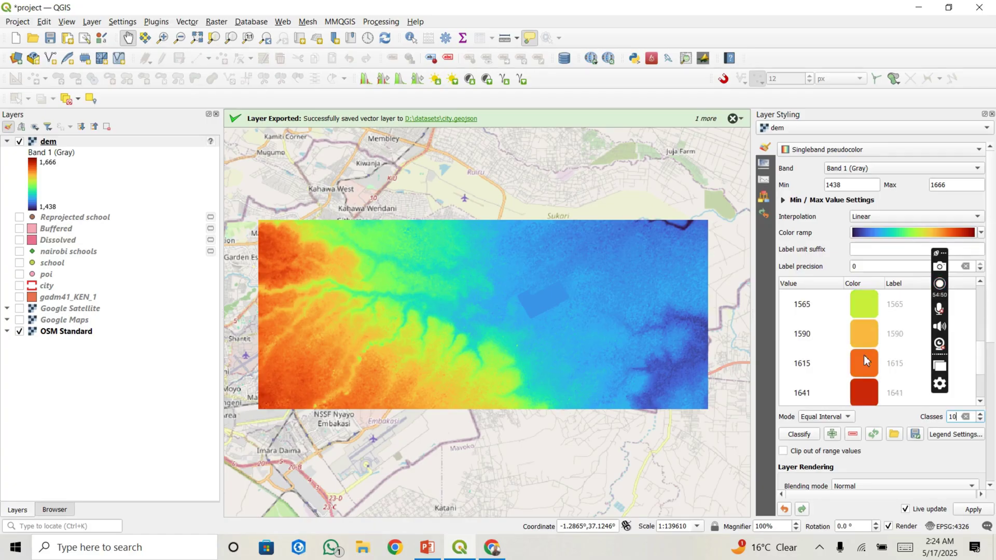
{"action": "scroll", "coordinate": [863, 355], "scroll_direction": "up", "scroll_amount": 2}
{"action": "scroll", "coordinate": [863, 355], "scroll_direction": "down", "scroll_amount": 2}
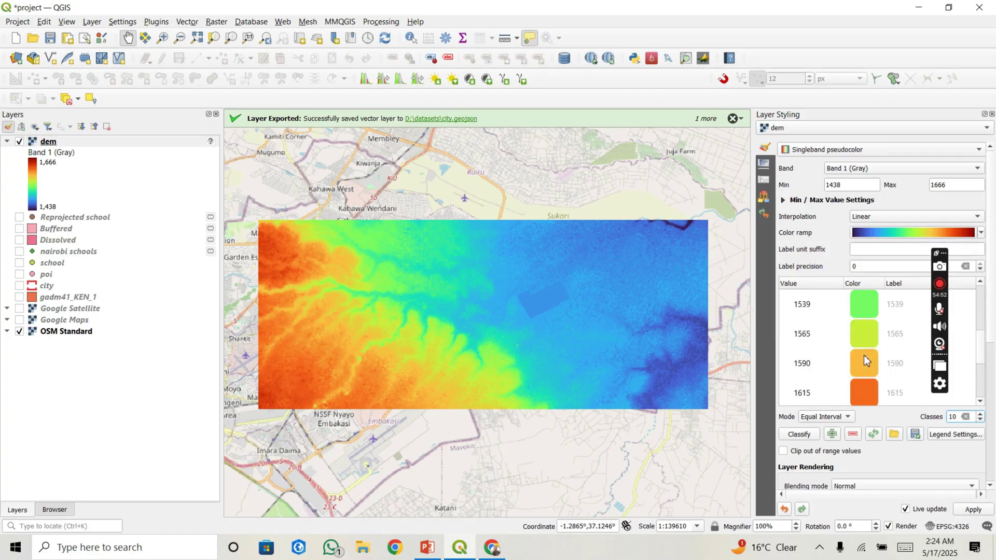
{"action": "left_click", "coordinate": [913, 236]}
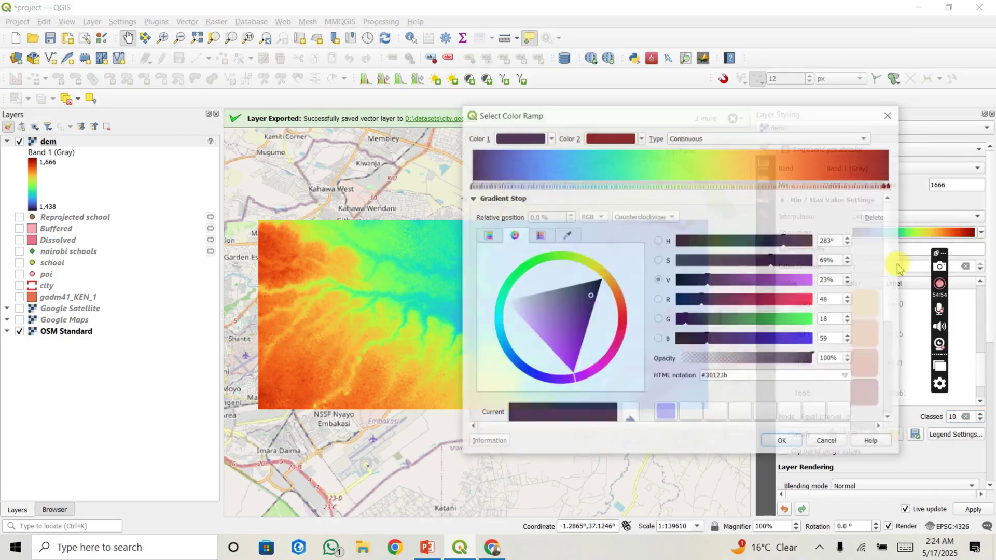
{"action": "left_click", "coordinate": [889, 114]}
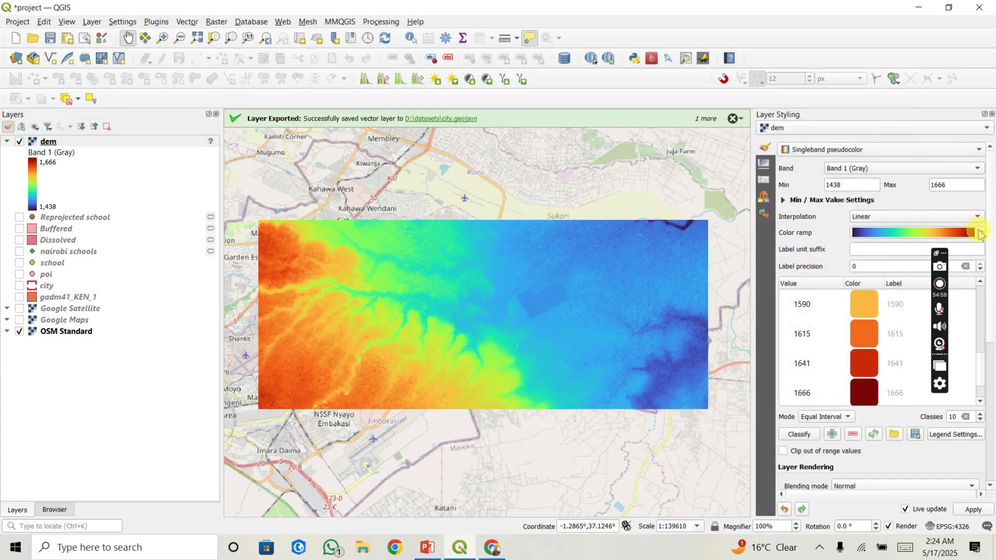
{"action": "left_click", "coordinate": [979, 232]}
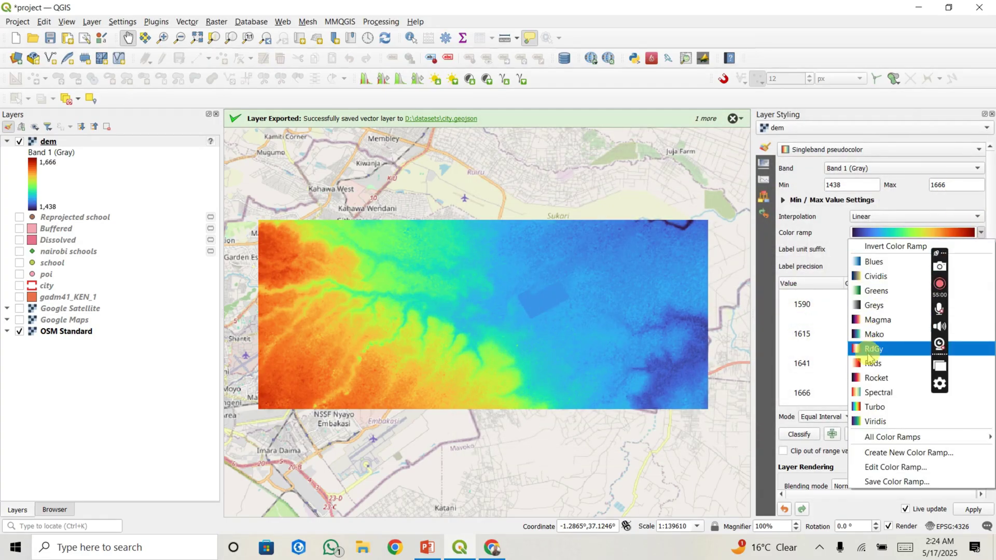
{"action": "left_click", "coordinate": [875, 392]}
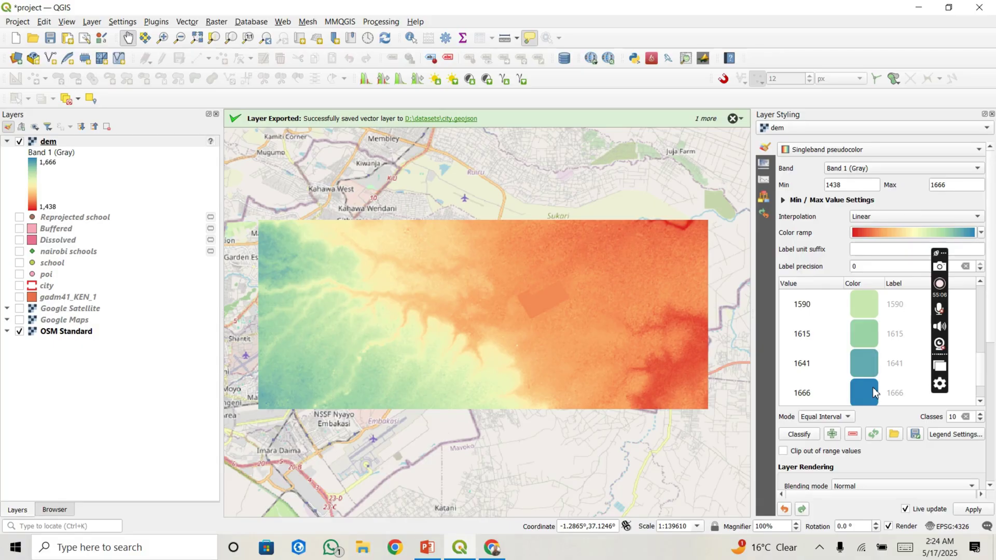
{"action": "left_click", "coordinate": [381, 21]}
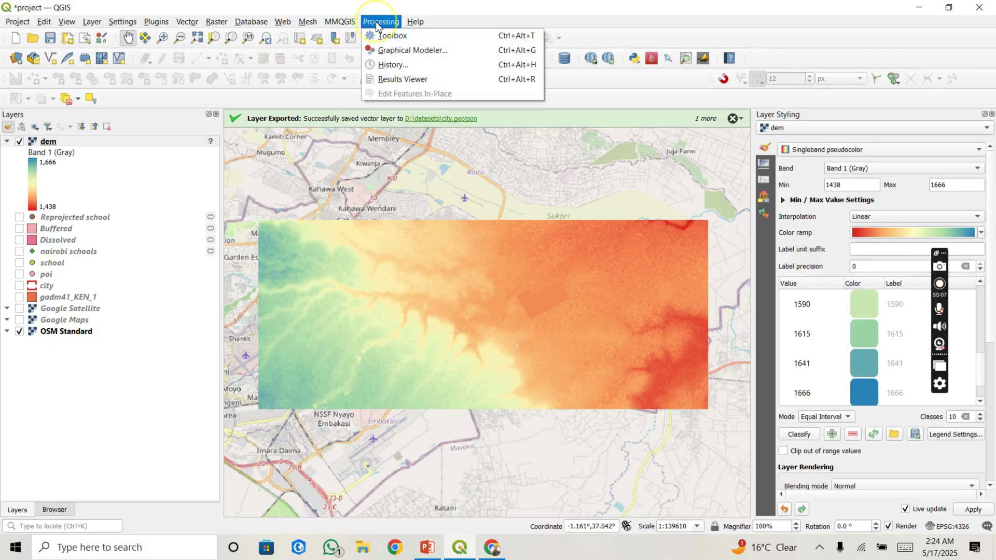
Step: Search the Processing Toolbox for 'slop' and launch Raster terrain analysis > Slope on dem
{"action": "left_click", "coordinate": [991, 115]}
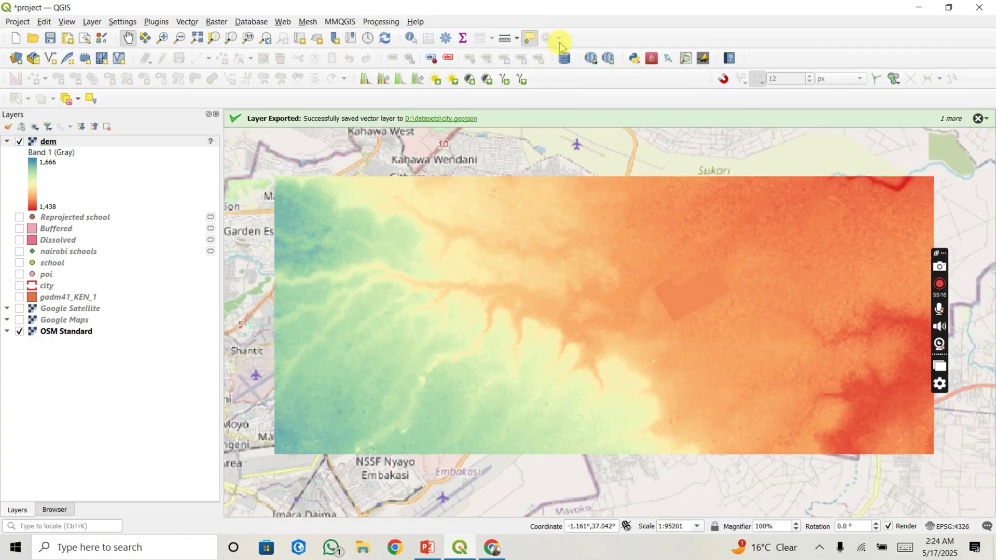
{"action": "left_click", "coordinate": [369, 22]}
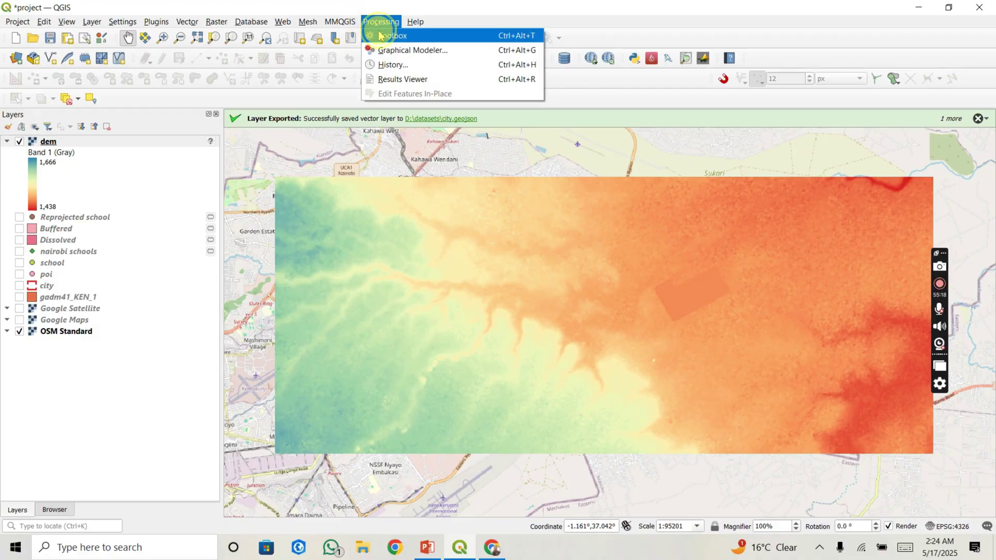
{"action": "left_click", "coordinate": [389, 36]}
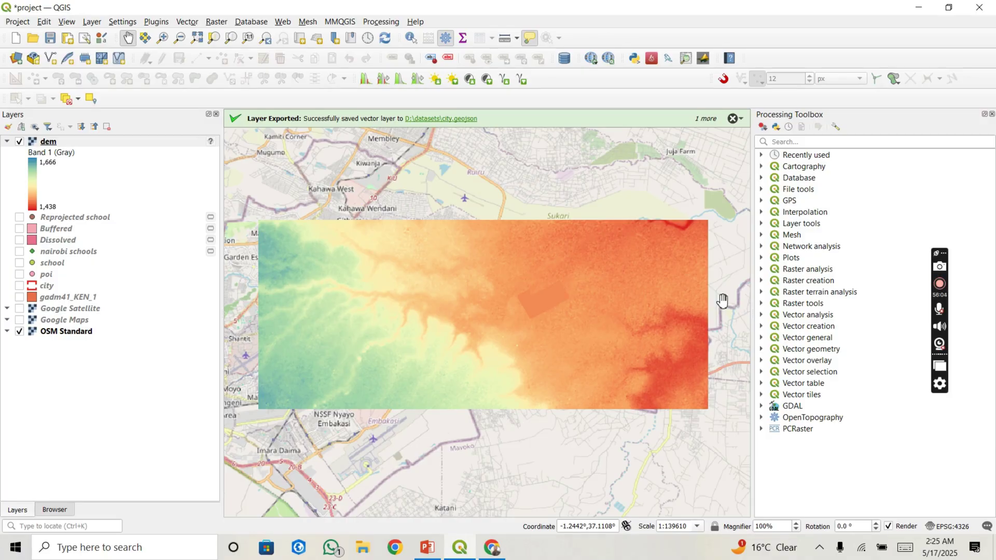
{"action": "left_click", "coordinate": [795, 143]}
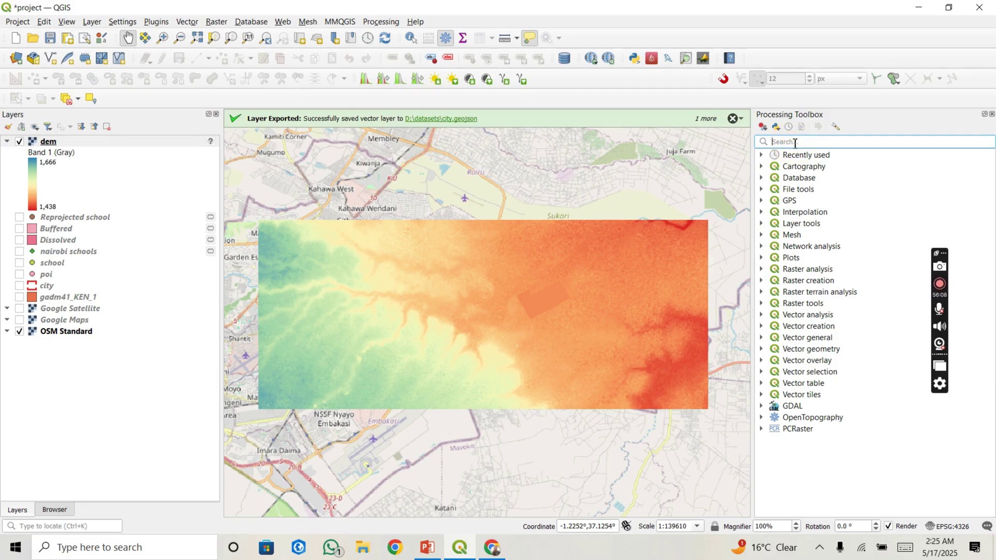
{"action": "type", "text": "slop"}
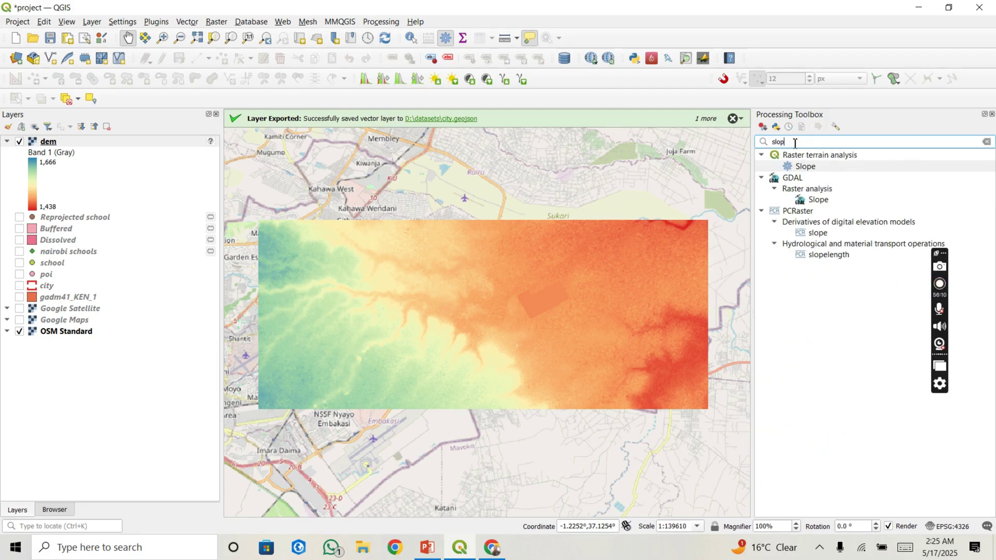
{"action": "double_click", "coordinate": [825, 170]}
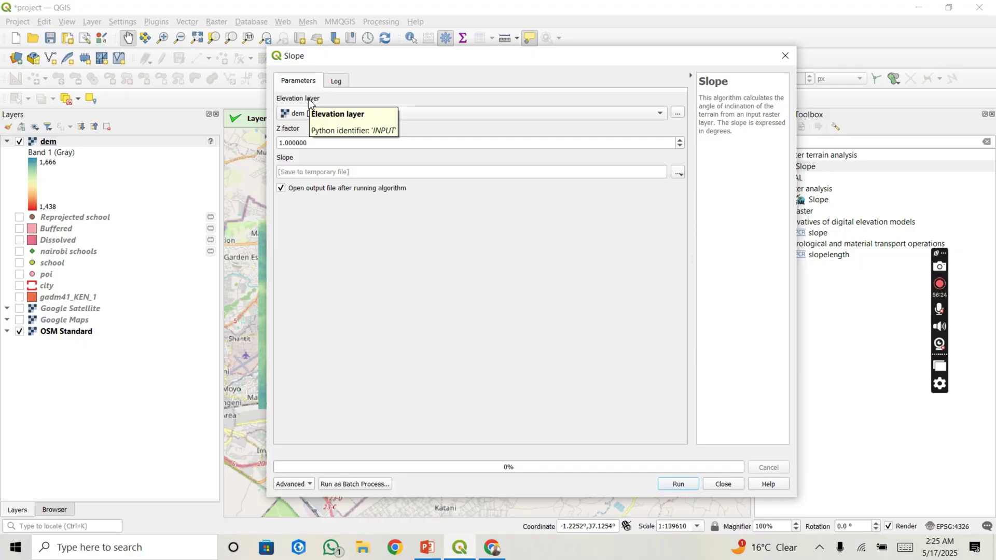
Step: Run Slope on dem to create a Slope raster, then hide dem to view it
{"action": "left_click", "coordinate": [321, 129]}
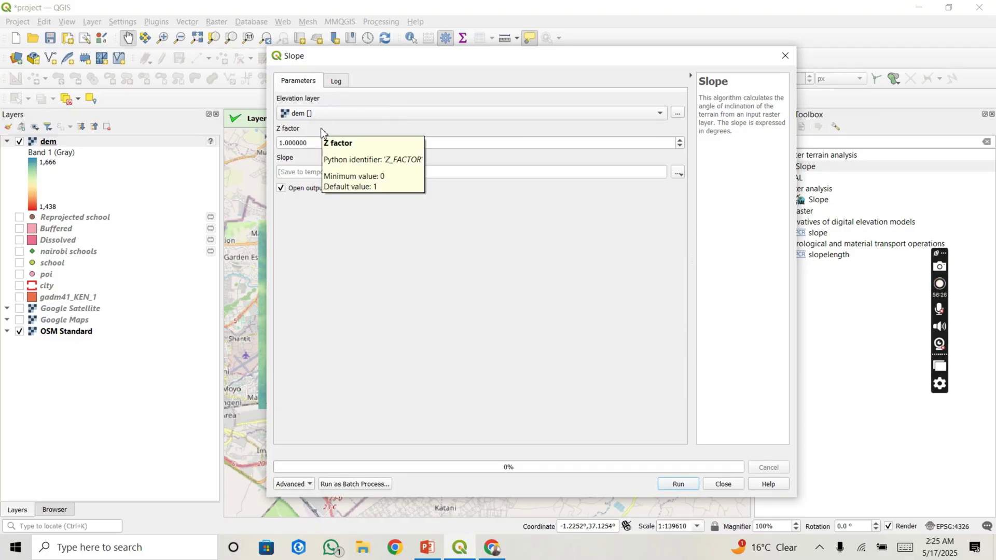
{"action": "left_click", "coordinate": [681, 484]}
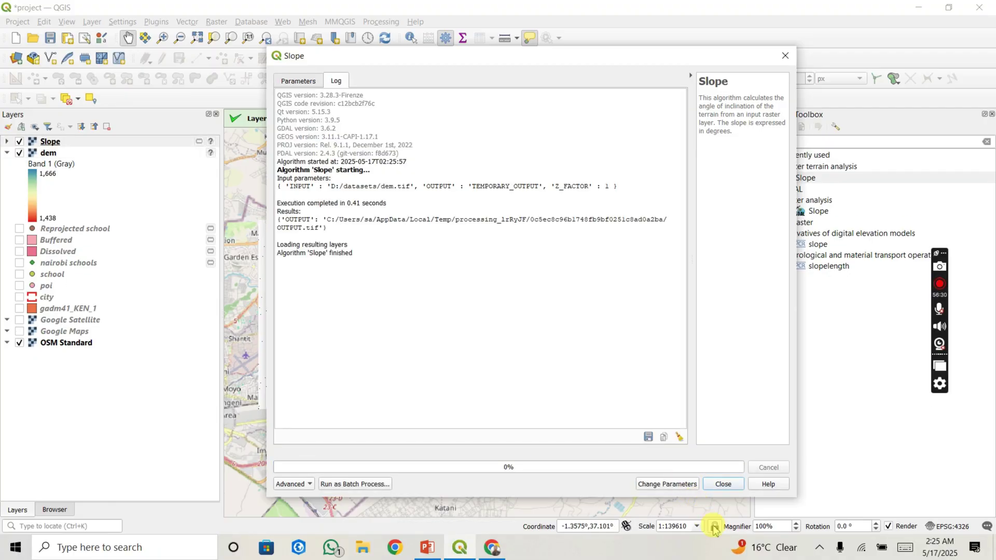
{"action": "left_click", "coordinate": [723, 484]}
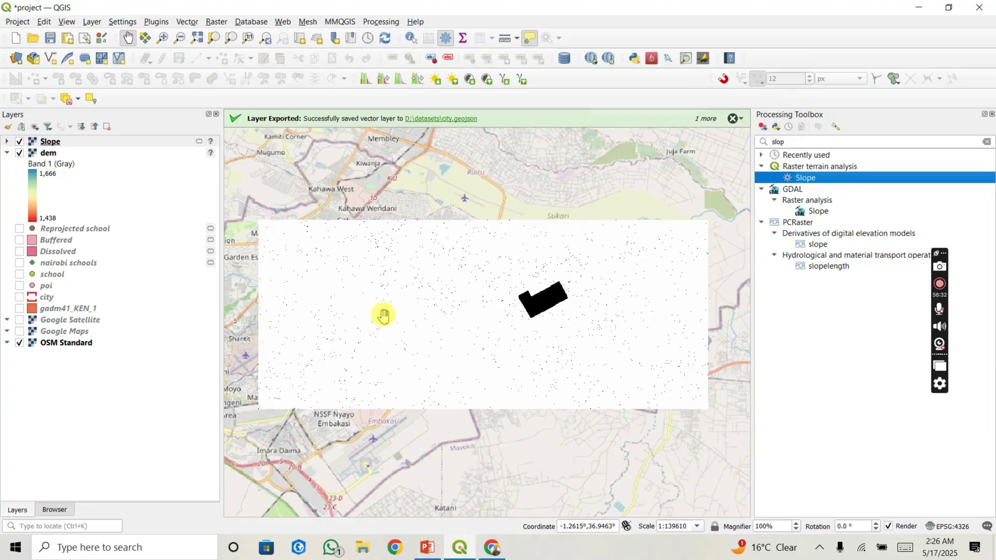
{"action": "left_click", "coordinate": [19, 153]}
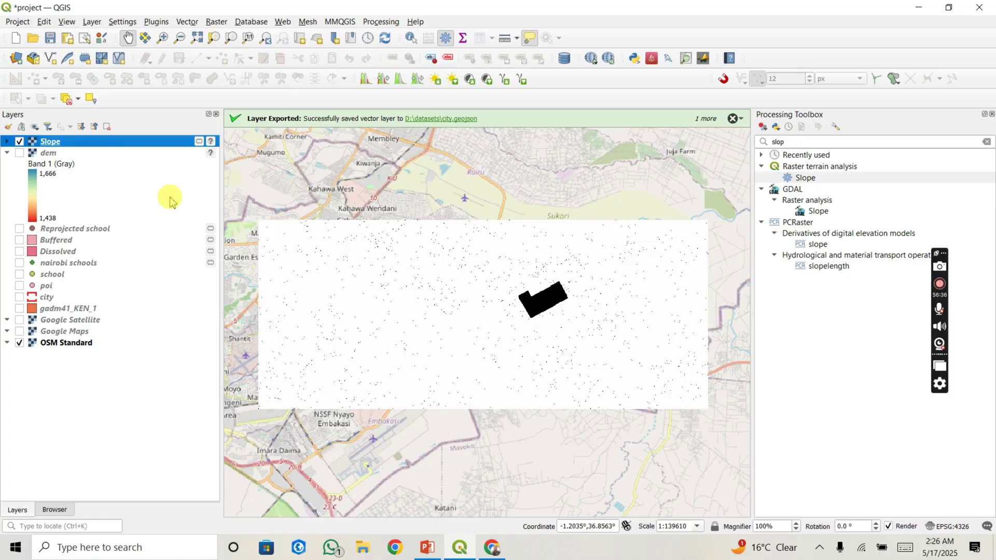
{"action": "scroll", "coordinate": [514, 320], "scroll_direction": "up", "scroll_amount": 2}
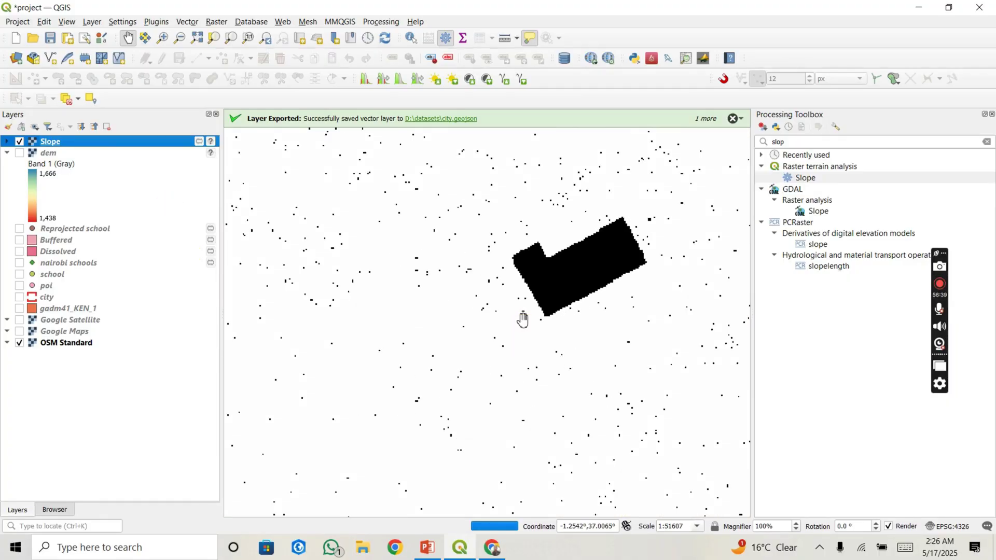
{"action": "scroll", "coordinate": [523, 320], "scroll_direction": "down", "scroll_amount": 1}
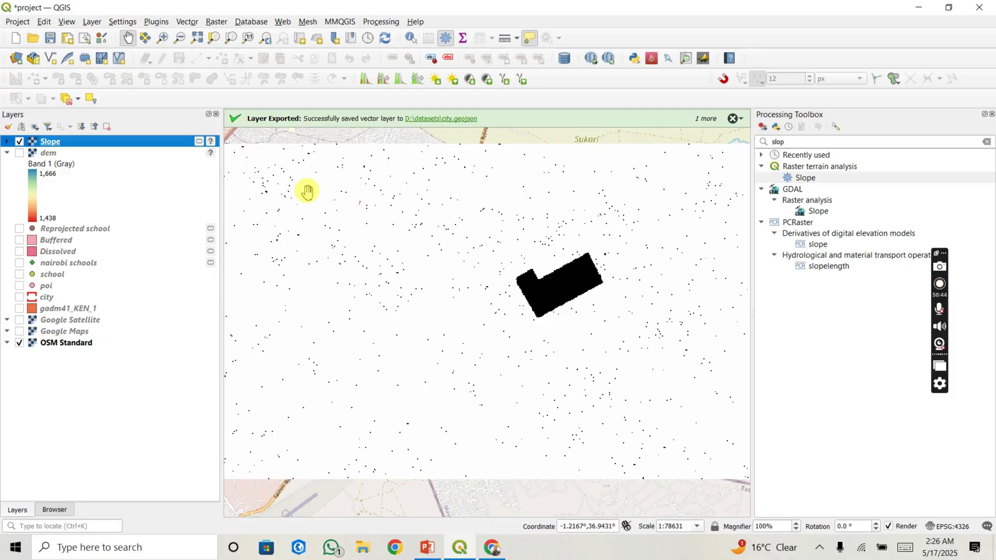
Step: Style Slope as singleband pseudocolor (0 to 89.9992) and expand its legend
{"action": "left_click", "coordinate": [8, 127]}
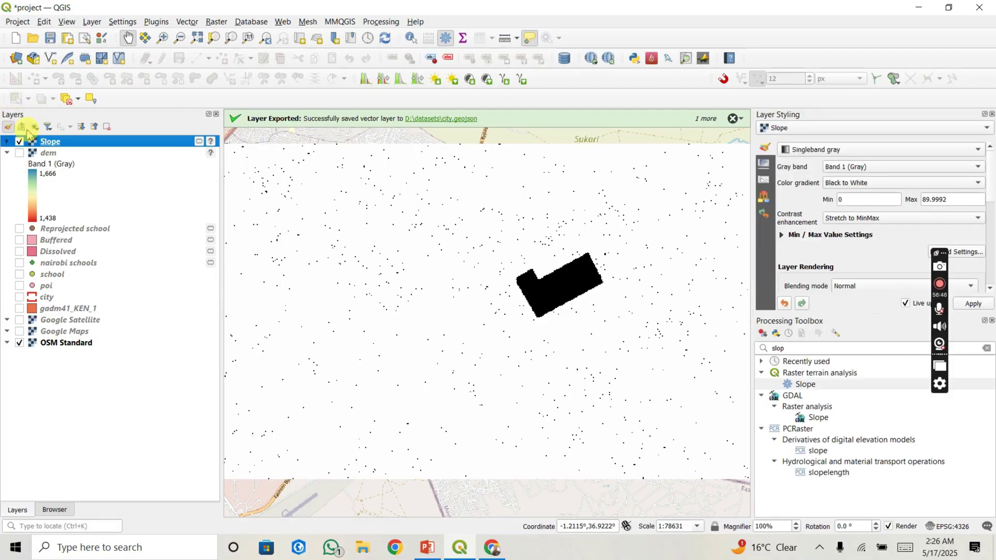
{"action": "left_click", "coordinate": [850, 150]}
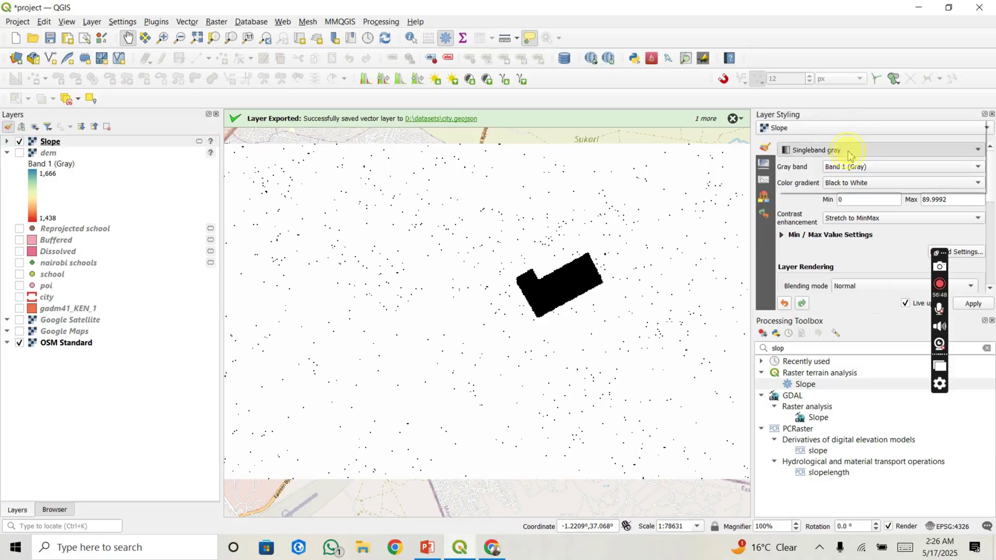
{"action": "left_click", "coordinate": [834, 160]}
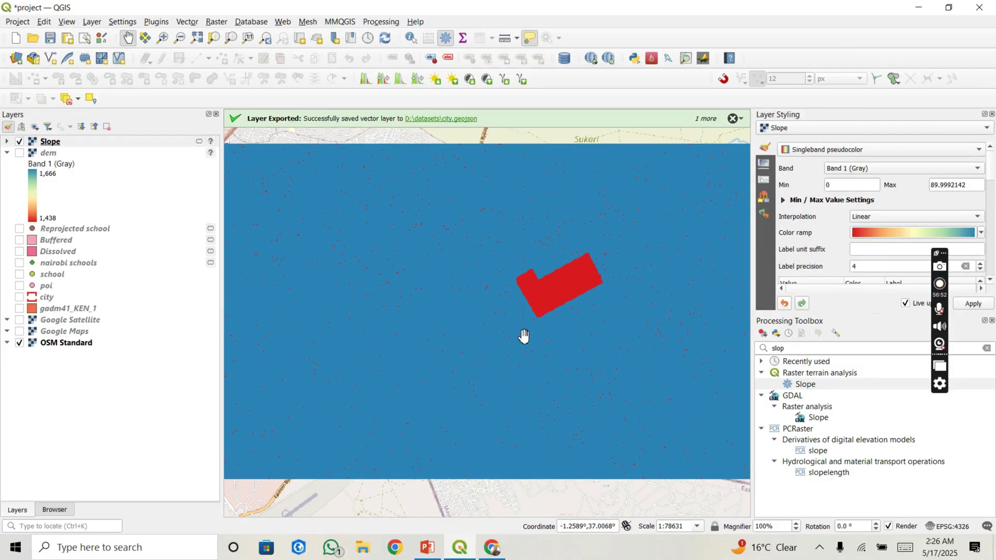
{"action": "scroll", "coordinate": [524, 337], "scroll_direction": "down", "scroll_amount": 3}
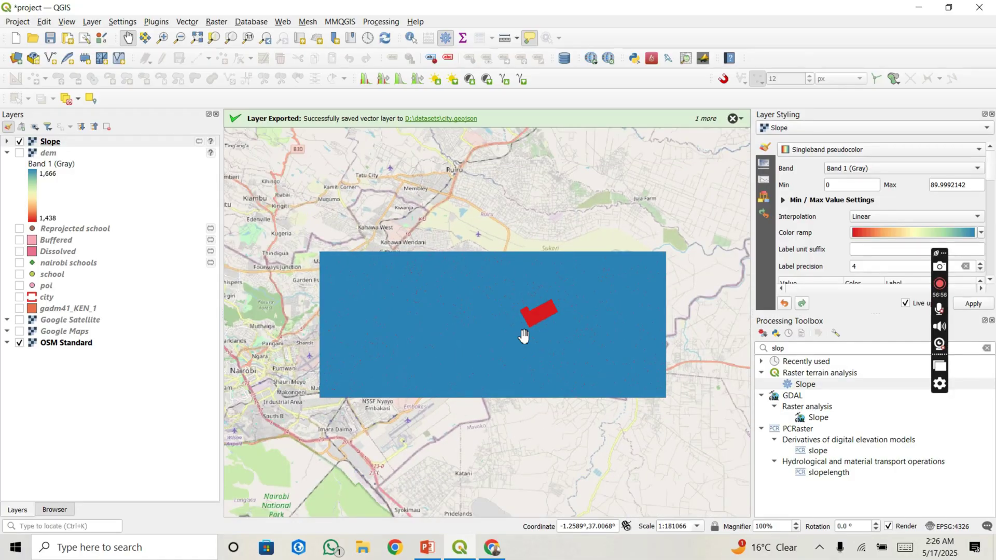
{"action": "scroll", "coordinate": [534, 319], "scroll_direction": "up", "scroll_amount": 3}
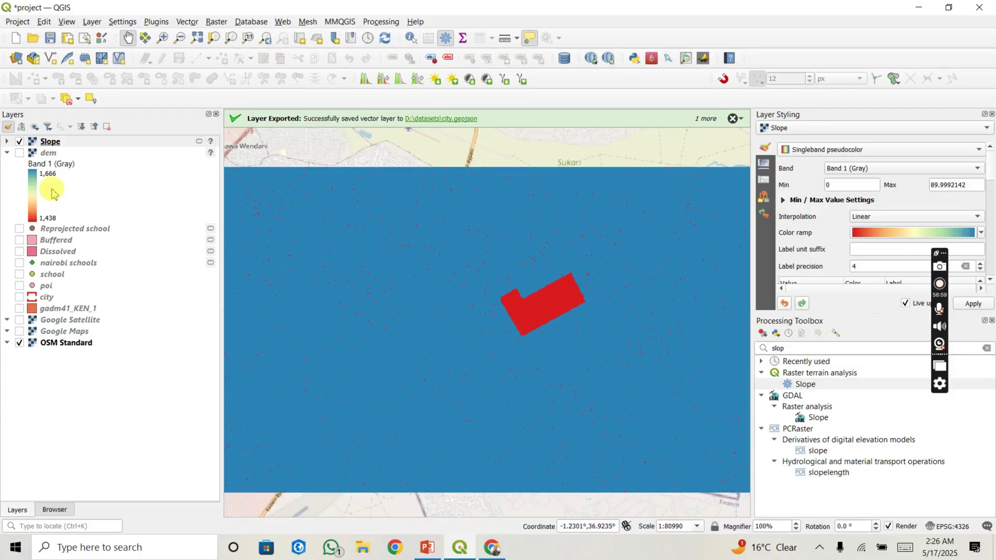
{"action": "left_click", "coordinate": [7, 141]}
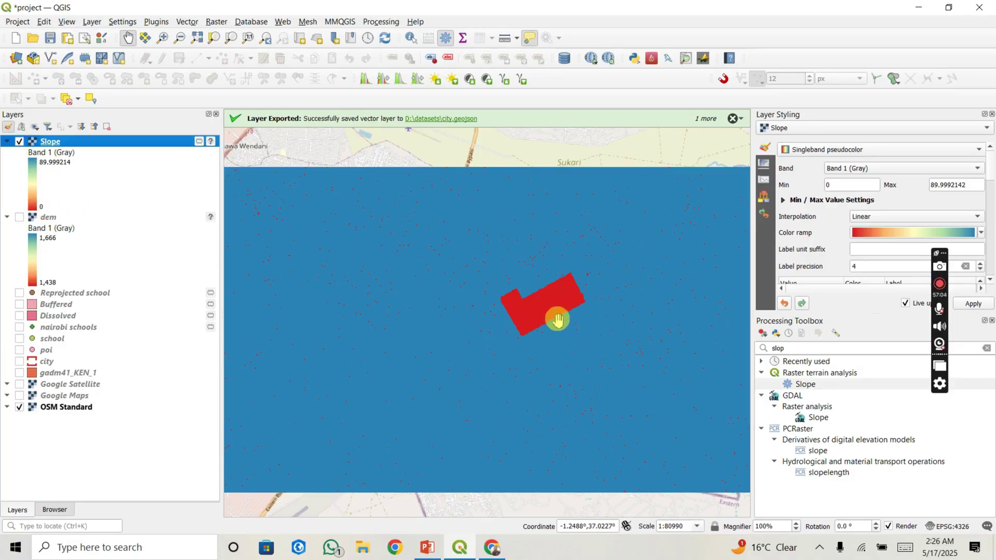
{"action": "scroll", "coordinate": [535, 322], "scroll_direction": "up", "scroll_amount": 3}
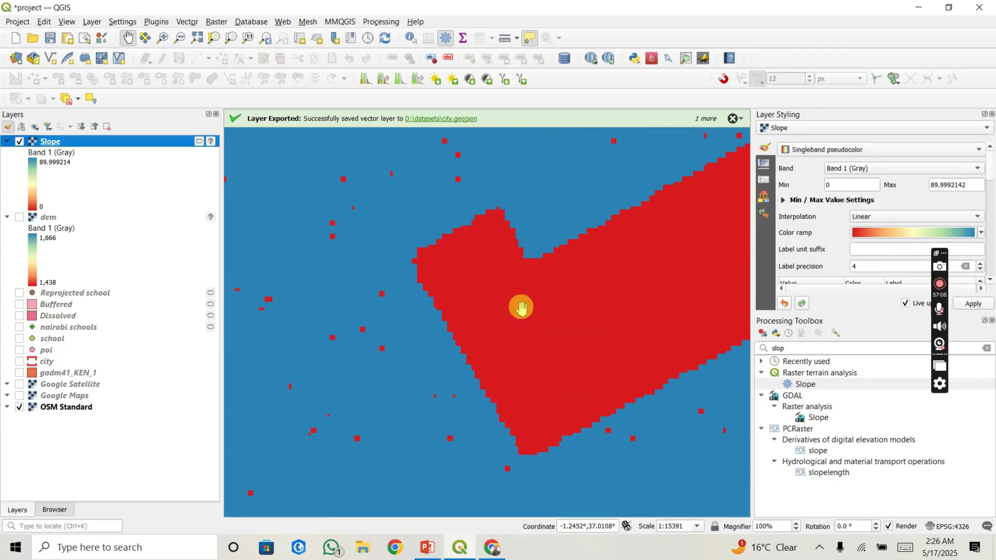
{"action": "scroll", "coordinate": [495, 312], "scroll_direction": "down", "scroll_amount": 3}
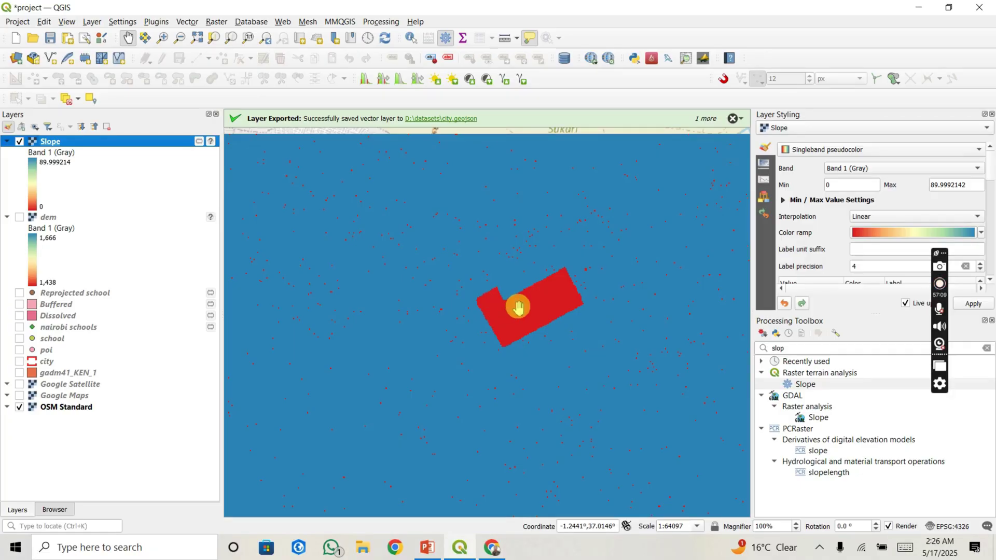
{"action": "scroll", "coordinate": [528, 311], "scroll_direction": "down", "scroll_amount": 1}
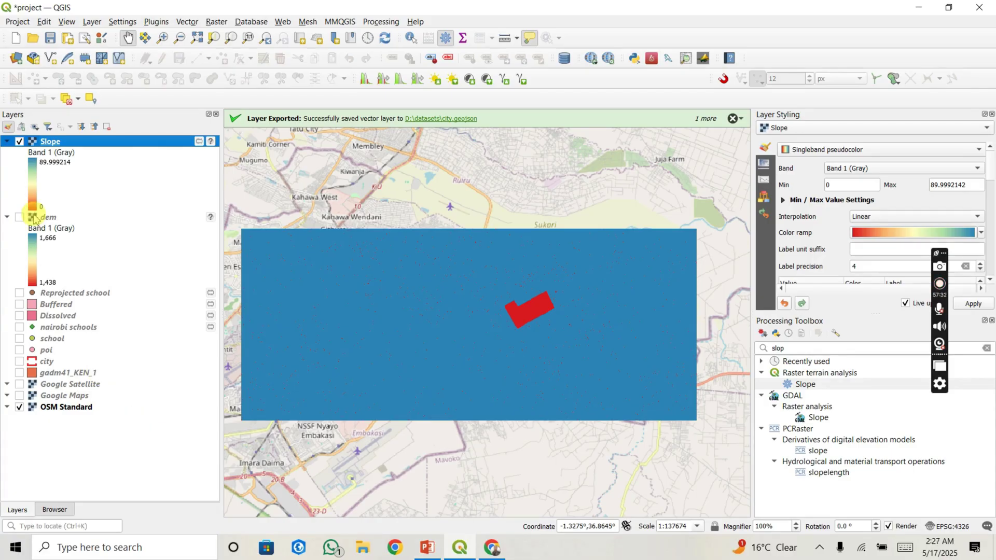
Step: Hide the Slope layer and pan out across wider Nairobi
{"action": "left_click", "coordinate": [19, 142]}
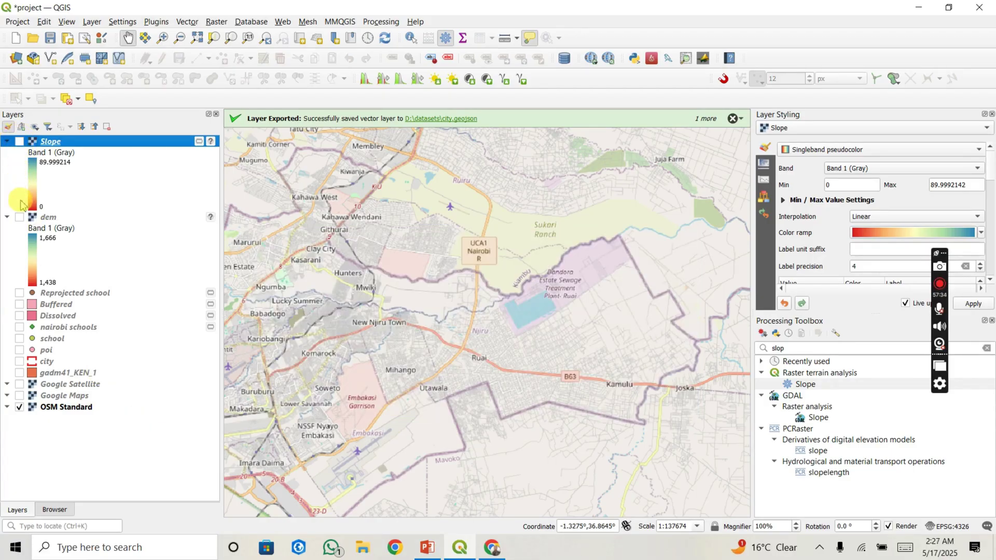
{"action": "scroll", "coordinate": [421, 319], "scroll_direction": "down", "scroll_amount": 2}
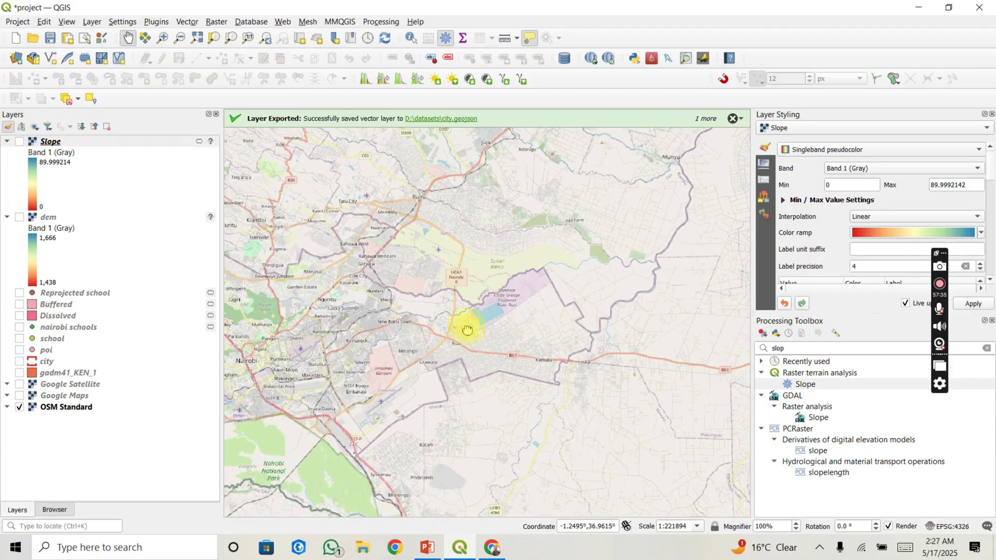
{"action": "left_click_drag", "start_coordinate": [418, 320], "coordinate": [514, 334]}
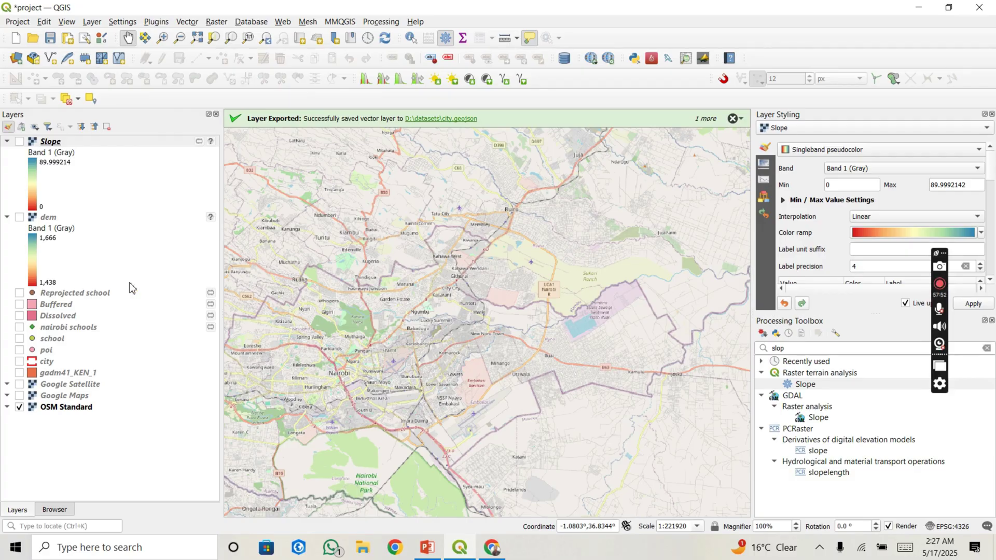
Step: In the Browser, collapse Home and D:\ and bring up PostgreSQL's connection options
{"action": "left_click", "coordinate": [52, 510]}
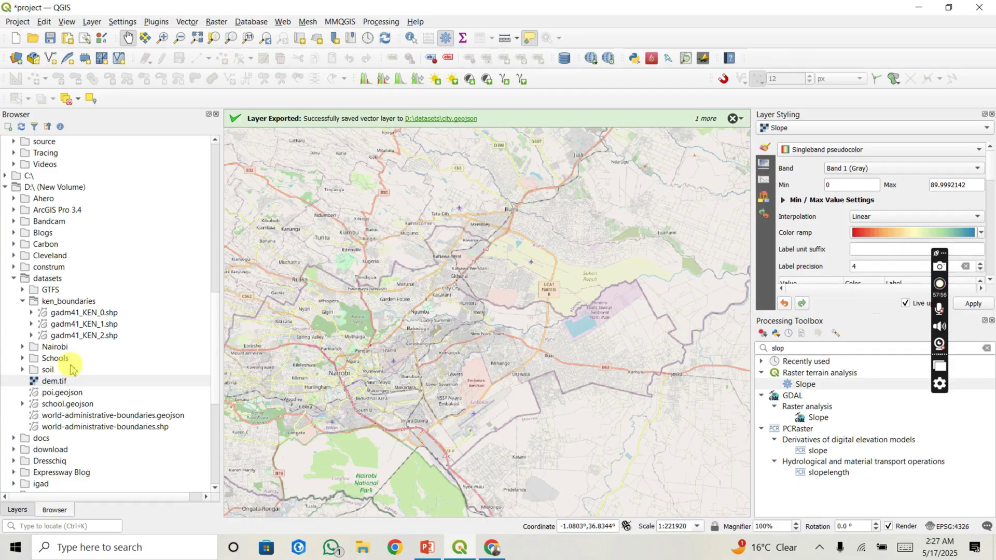
{"action": "scroll", "coordinate": [72, 370], "scroll_direction": "up", "scroll_amount": 15}
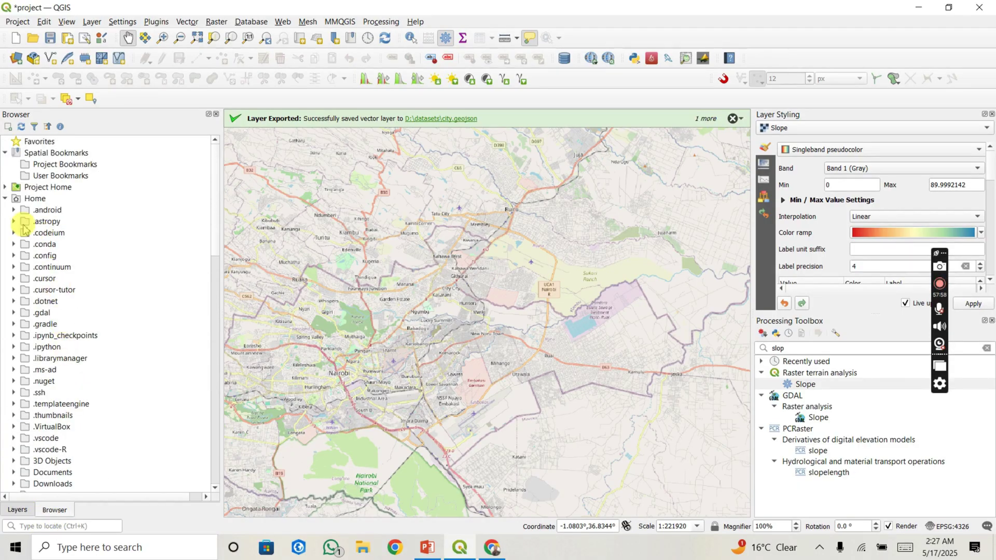
{"action": "left_click", "coordinate": [5, 198]}
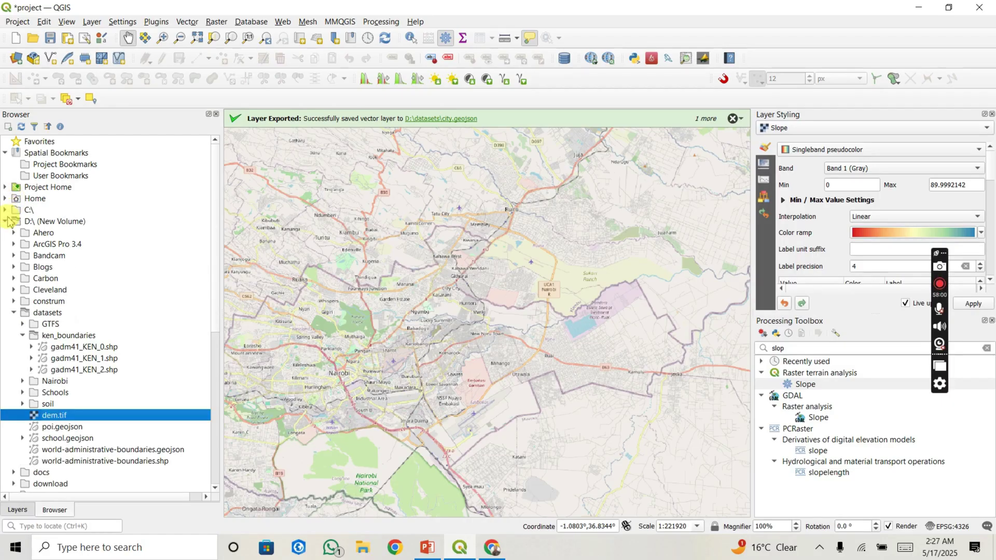
{"action": "left_click", "coordinate": [6, 222]}
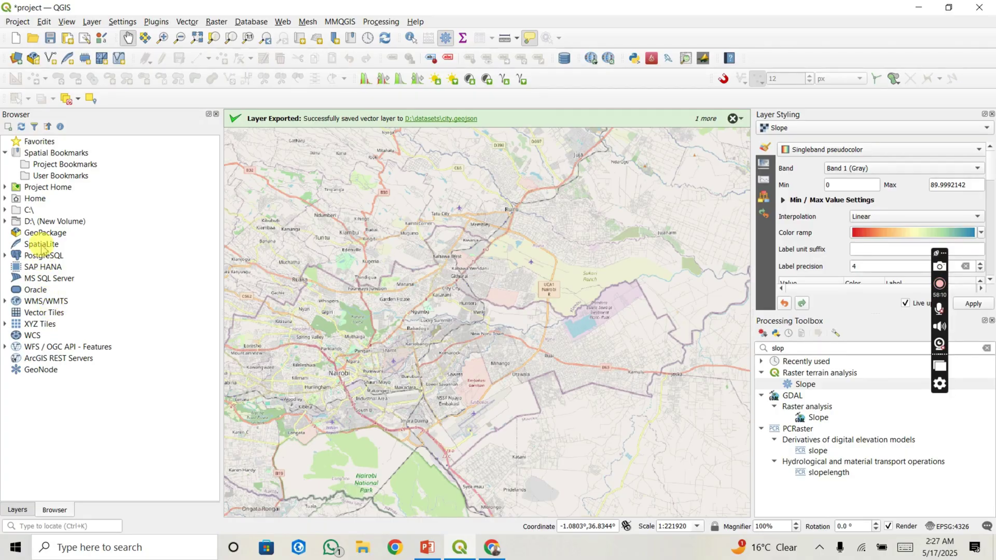
{"action": "left_click", "coordinate": [42, 244]}
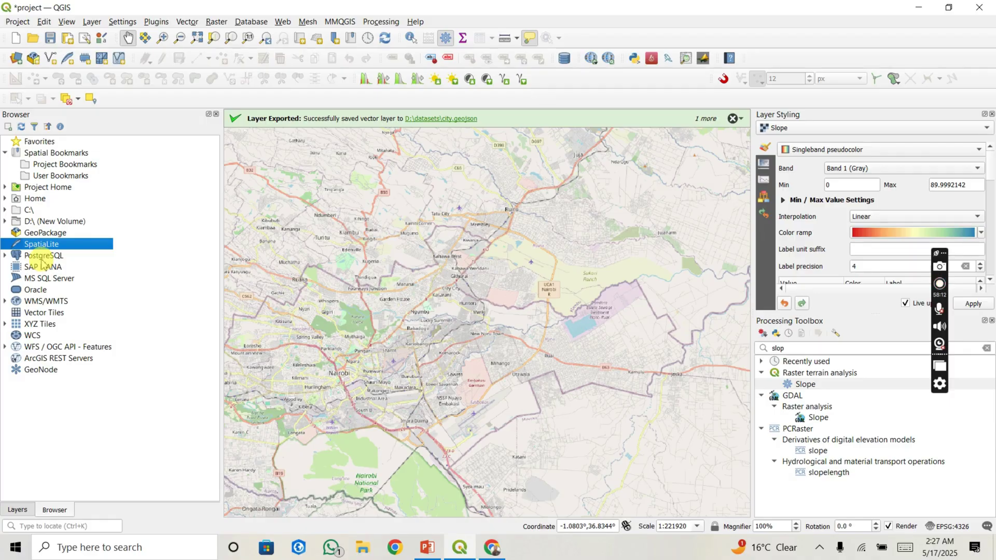
{"action": "left_click", "coordinate": [41, 256]}
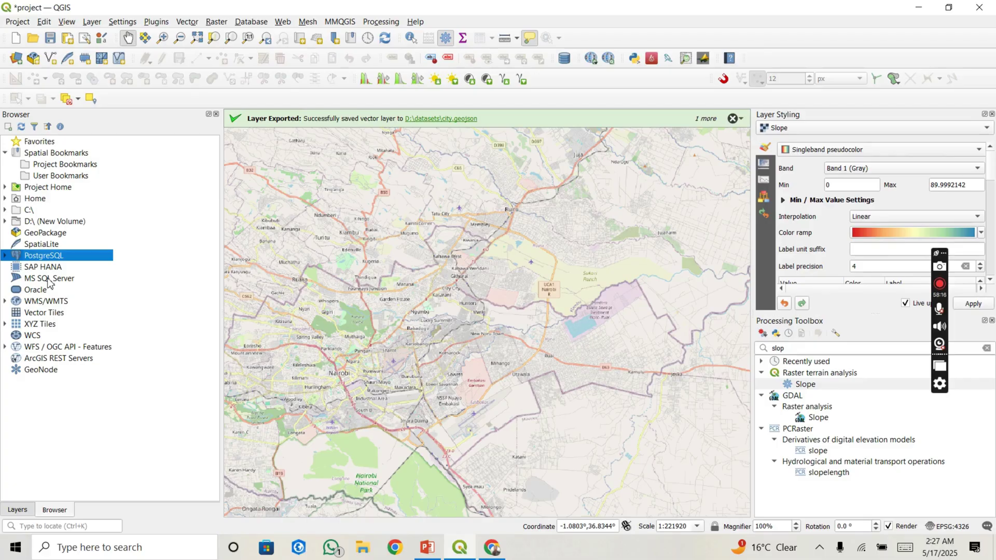
{"action": "left_click", "coordinate": [51, 257]}
{"action": "right_click", "coordinate": [51, 256]}
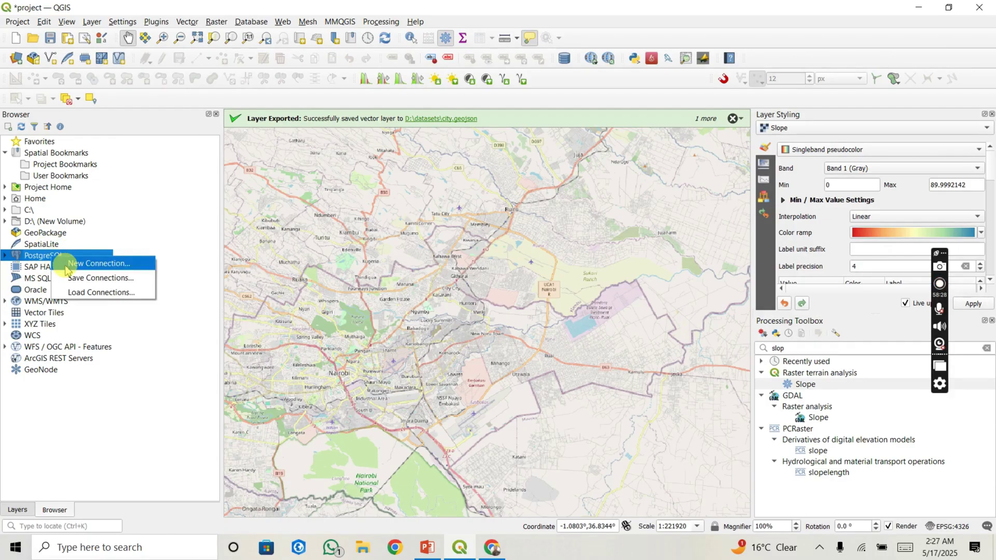
Step: Define PostGIS connection 'data' with host localhost, port 5432 and database map_db, then test it
{"action": "left_click", "coordinate": [66, 268]}
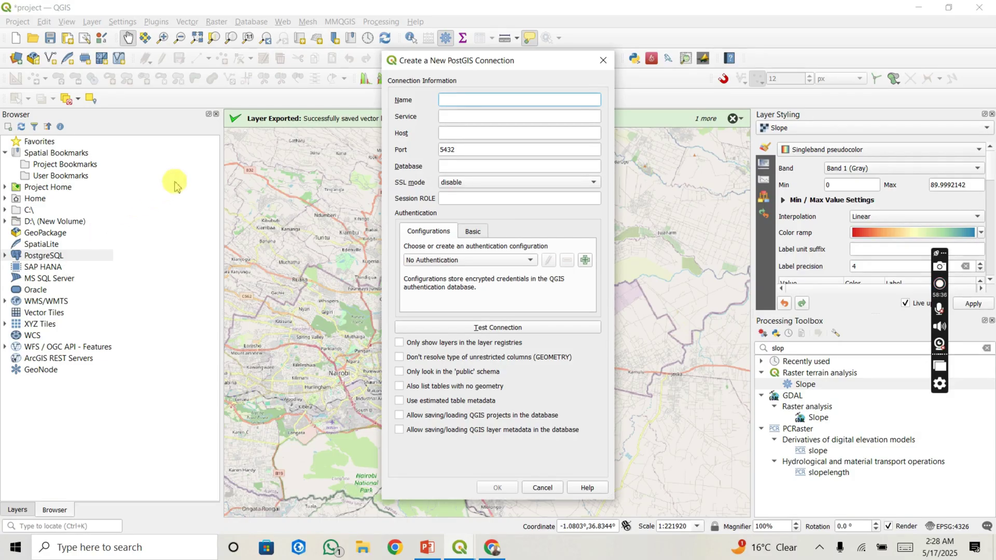
{"action": "left_click", "coordinate": [444, 107]}
{"action": "type", "text": "da"}
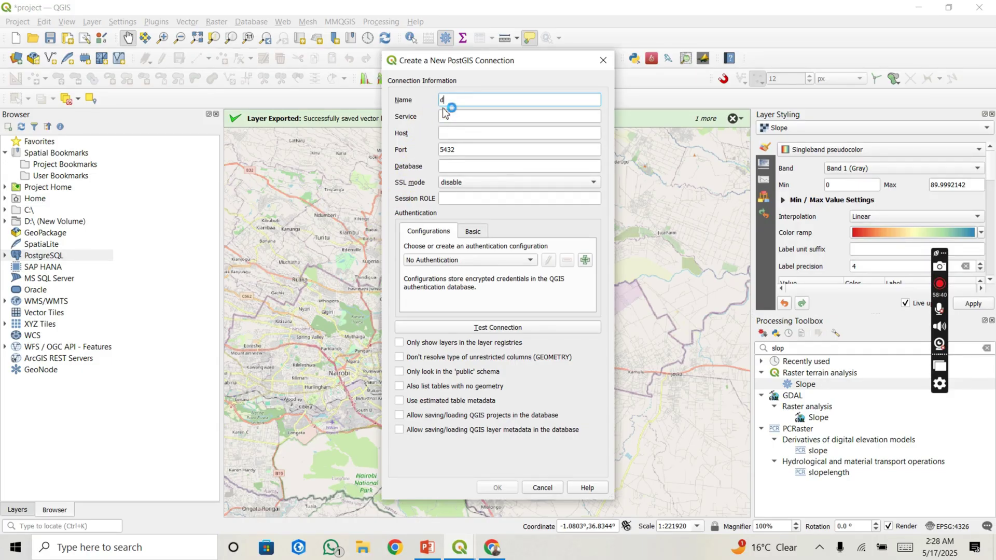
{"action": "type", "text": "ta"}
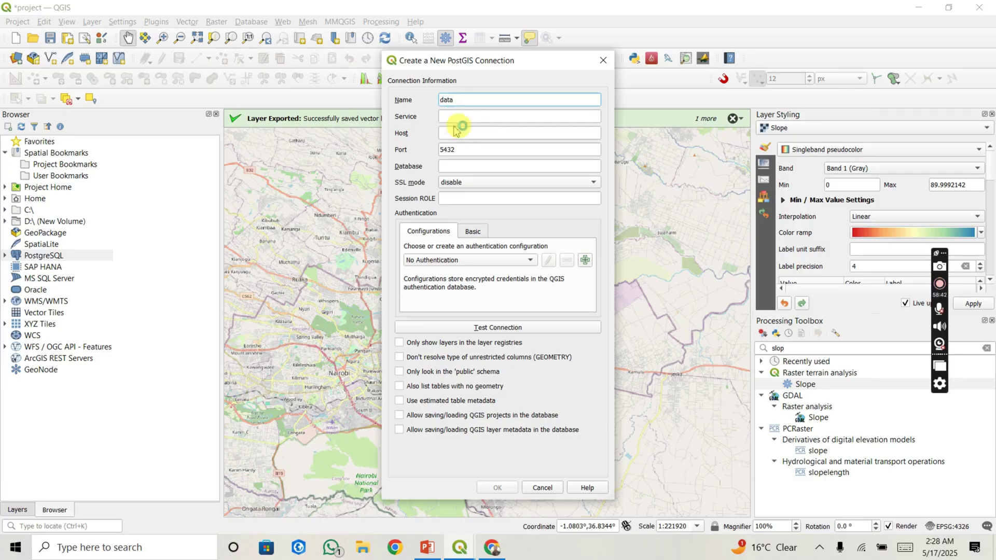
{"action": "left_click", "coordinate": [463, 118]}
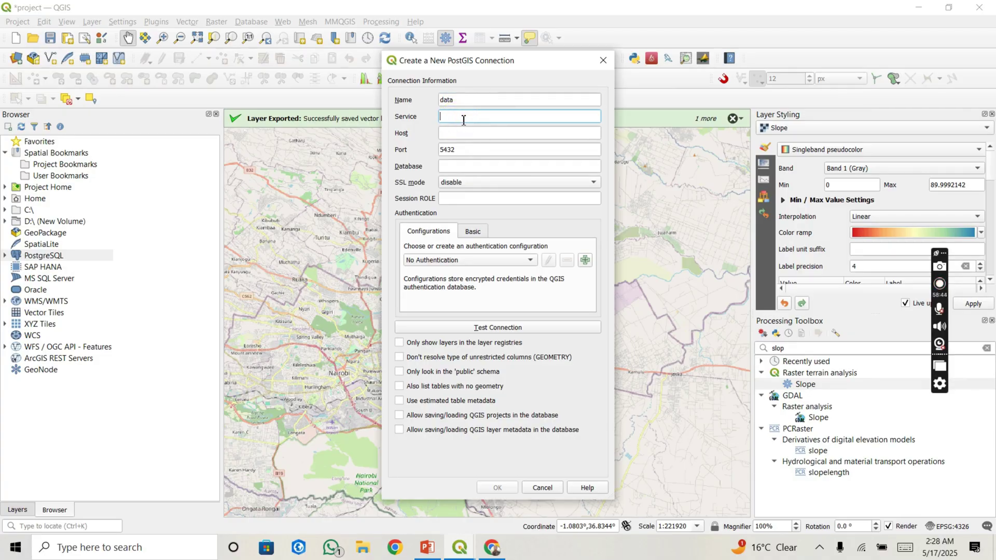
{"action": "left_click", "coordinate": [464, 136]}
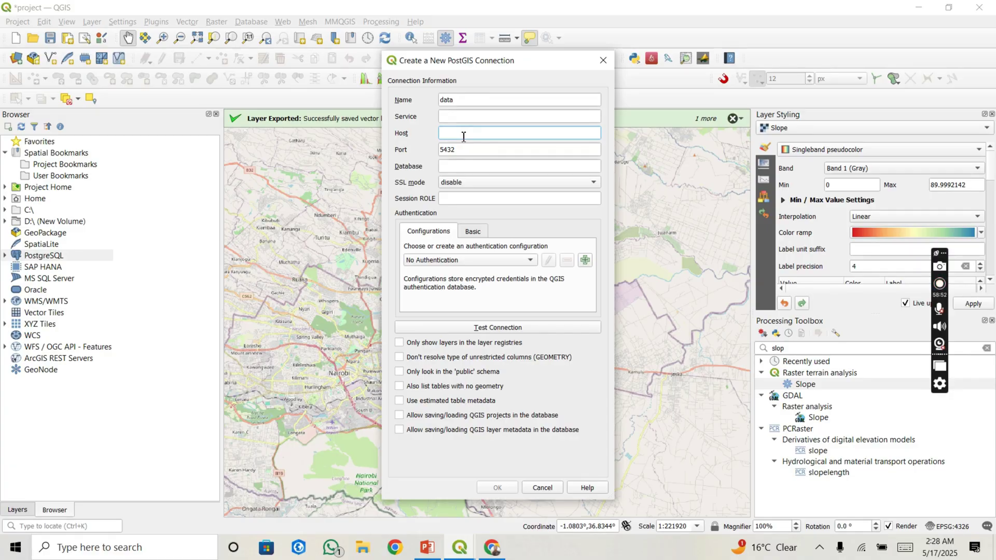
{"action": "type", "text": "localhost"}
{"action": "left_click", "coordinate": [465, 149]}
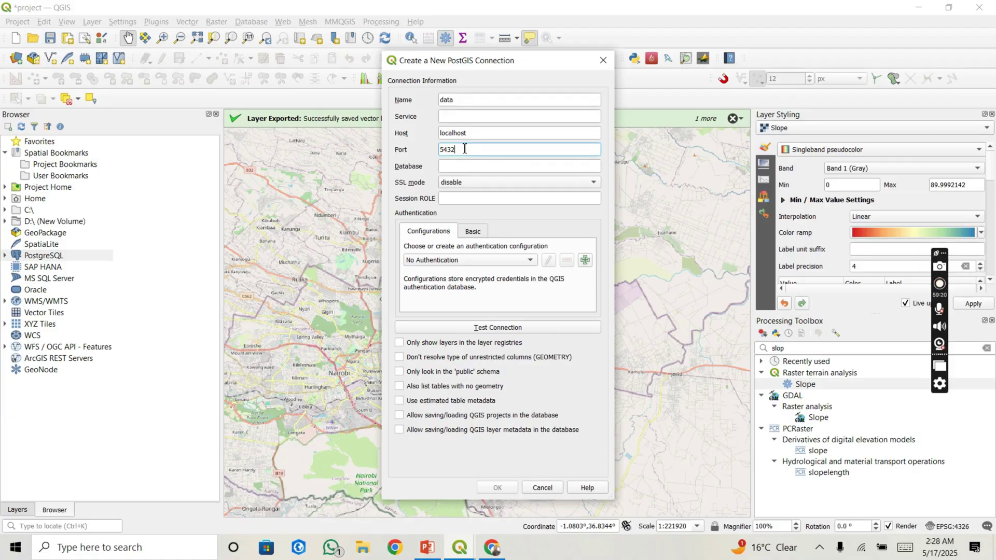
{"action": "left_click", "coordinate": [465, 165]}
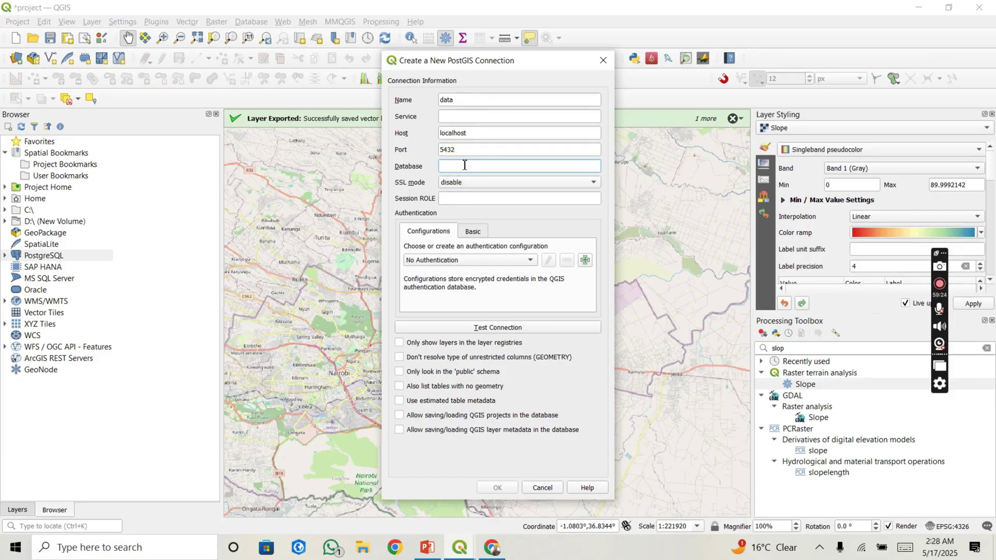
{"action": "type", "text": "map_db"}
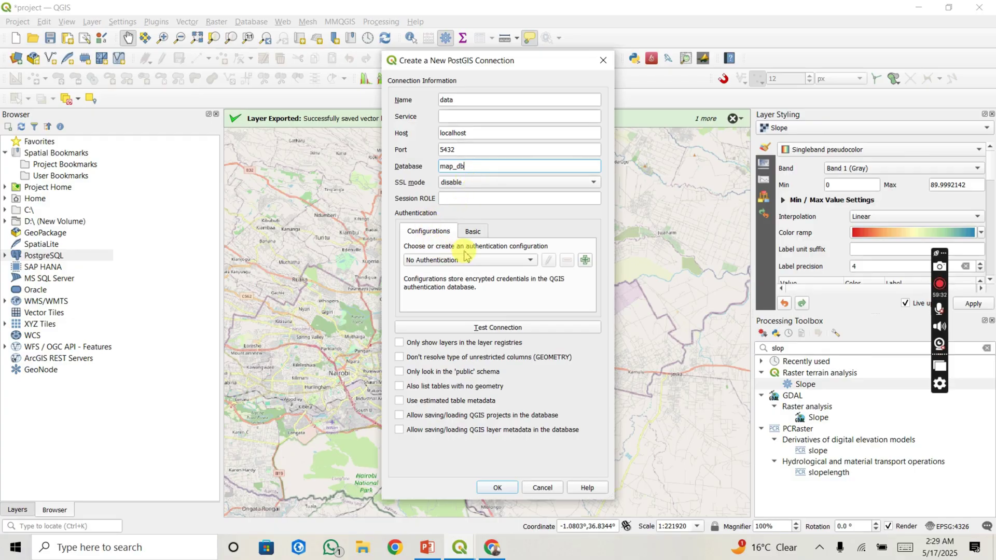
{"action": "left_click", "coordinate": [496, 327]}
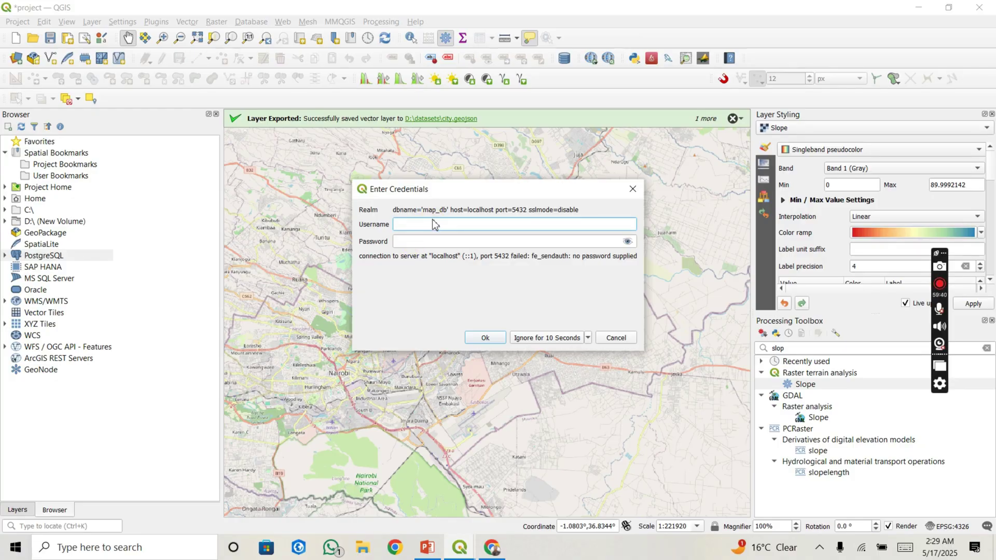
Step: Enter the database username and password, then save the 'data' connection
{"action": "type", "text": "postgres"}
{"action": "left_click", "coordinate": [421, 240]}
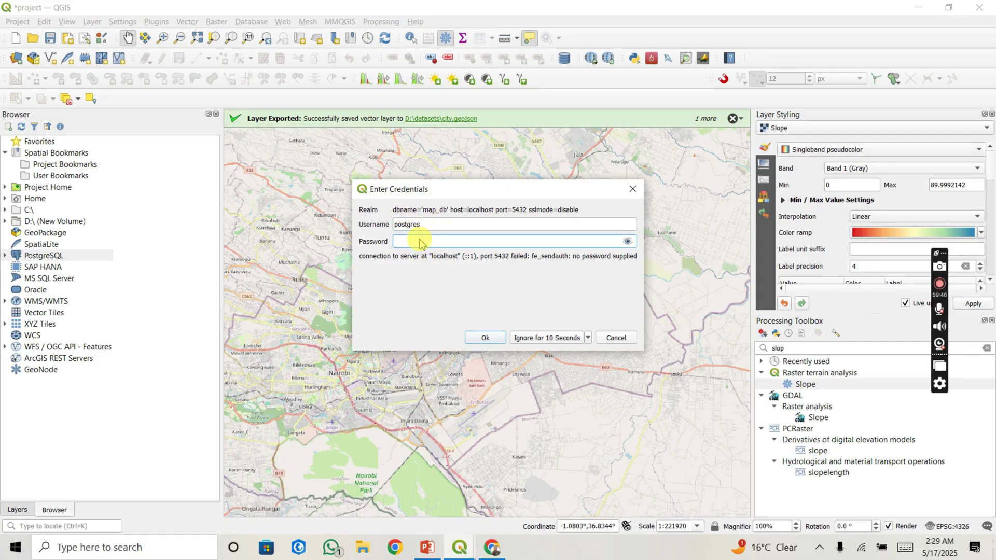
{"action": "type", "text": "admin1"}
{"action": "left_click", "coordinate": [486, 337]}
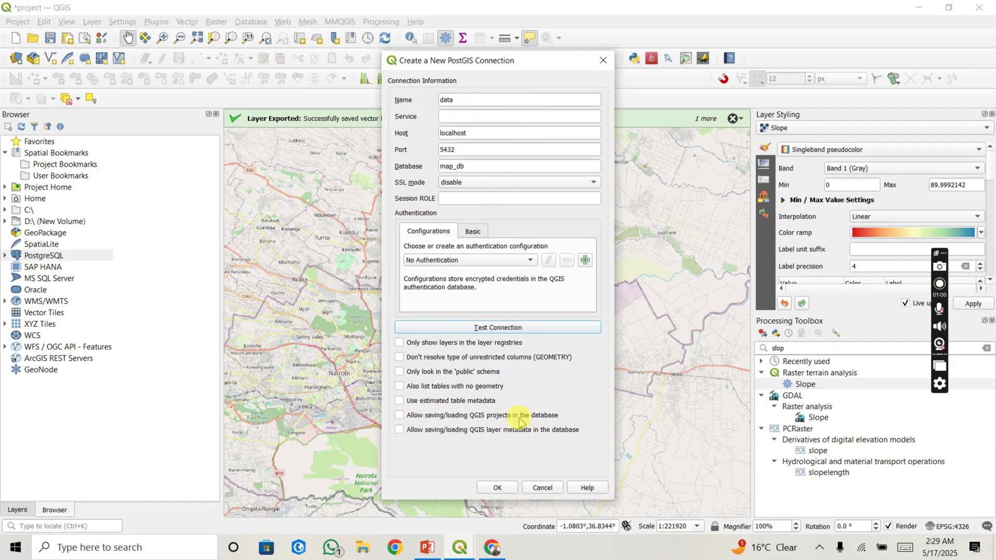
{"action": "left_click", "coordinate": [498, 489]}
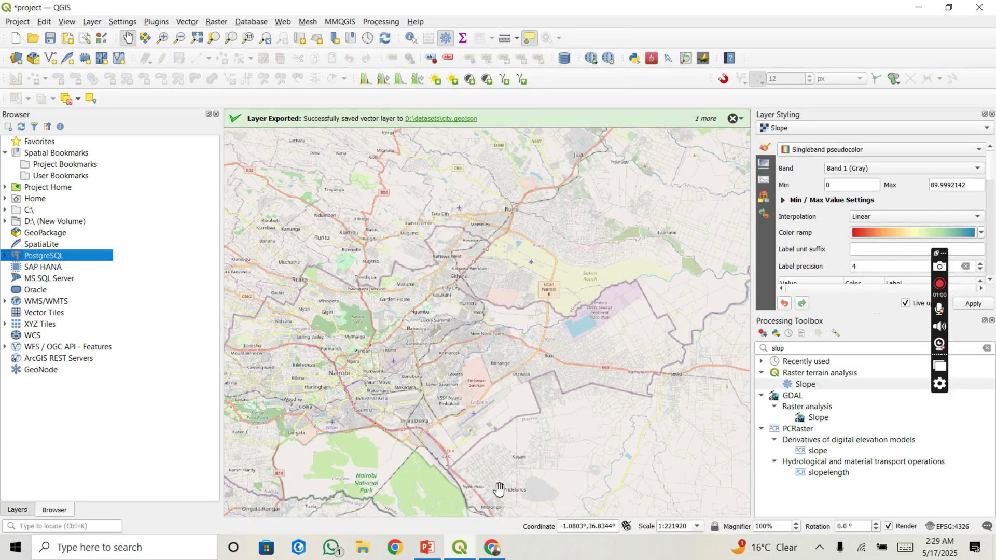
Step: Expand PostgreSQL > data > public and show the fields of the raster_columns table
{"action": "left_click", "coordinate": [6, 256]}
{"action": "left_click", "coordinate": [48, 269]}
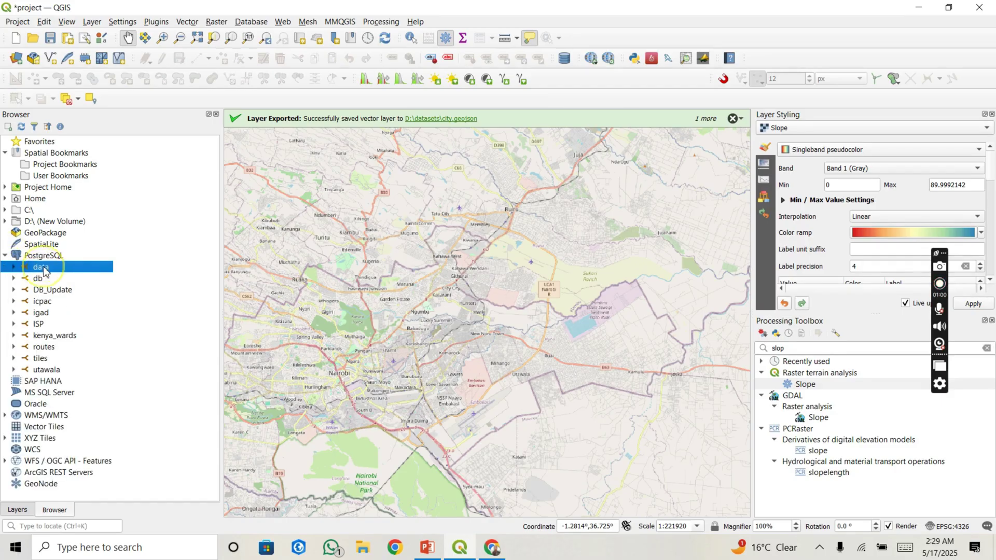
{"action": "left_click", "coordinate": [13, 268]}
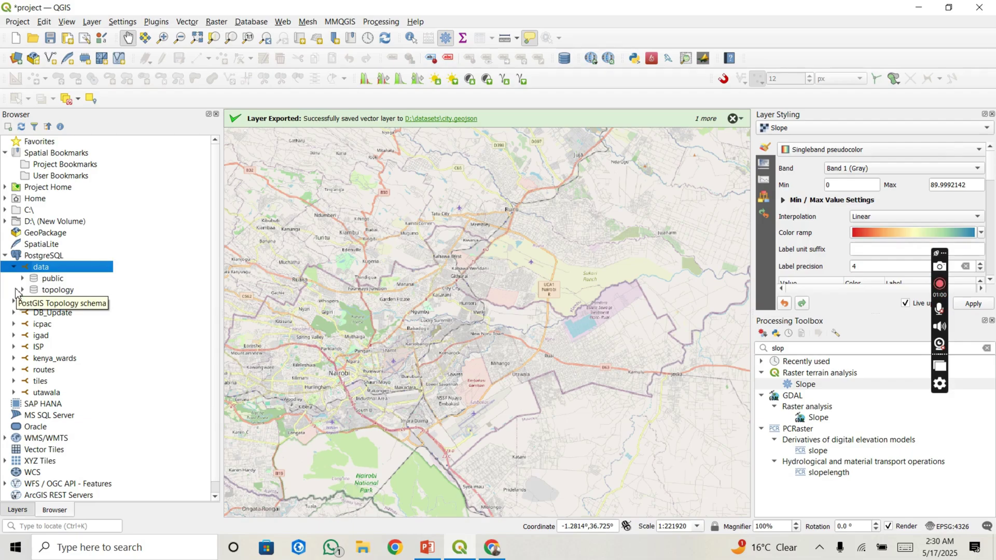
{"action": "left_click", "coordinate": [23, 281]}
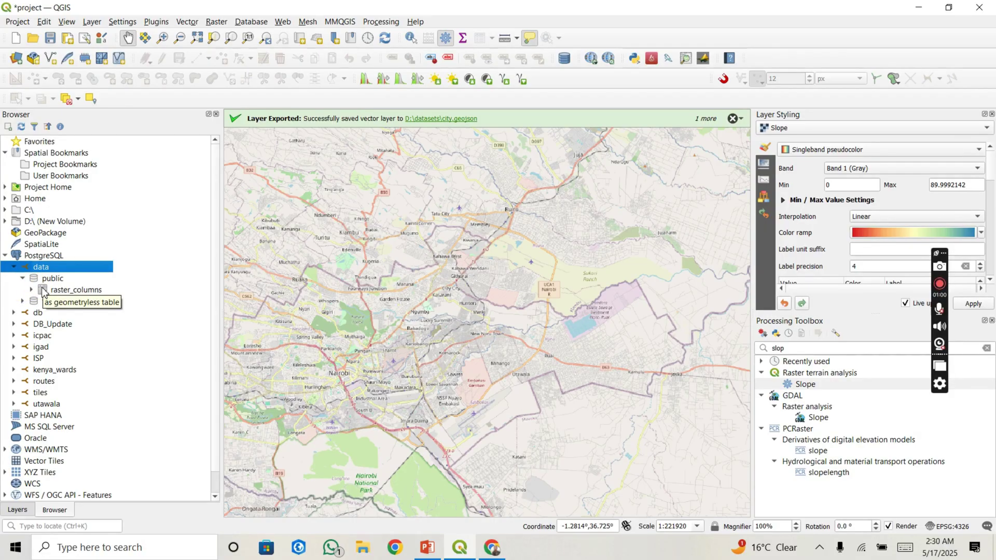
{"action": "left_click", "coordinate": [43, 291]}
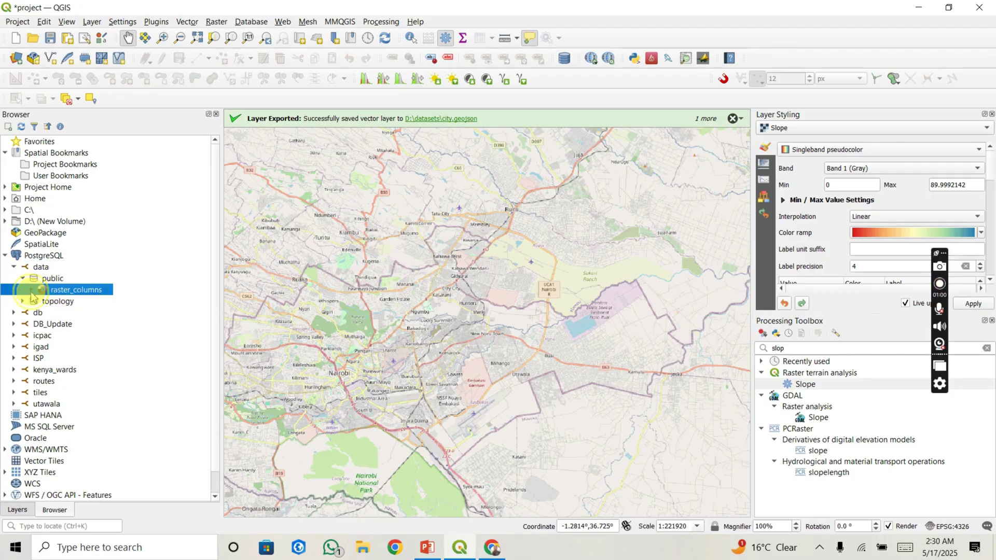
{"action": "left_click", "coordinate": [31, 290]}
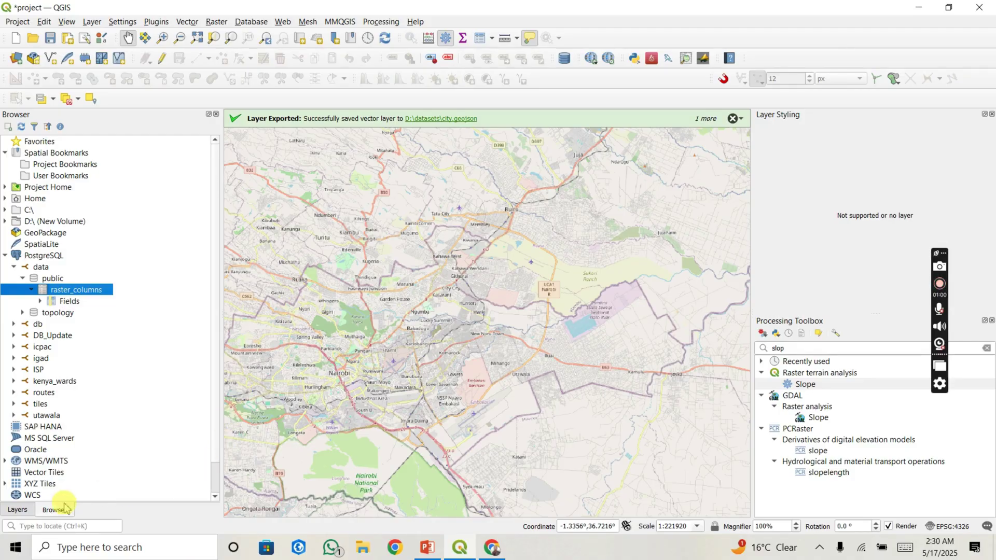
Step: Inspect the raster_columns layer in the Layers panel, then return to the Browser
{"action": "left_click", "coordinate": [19, 510]}
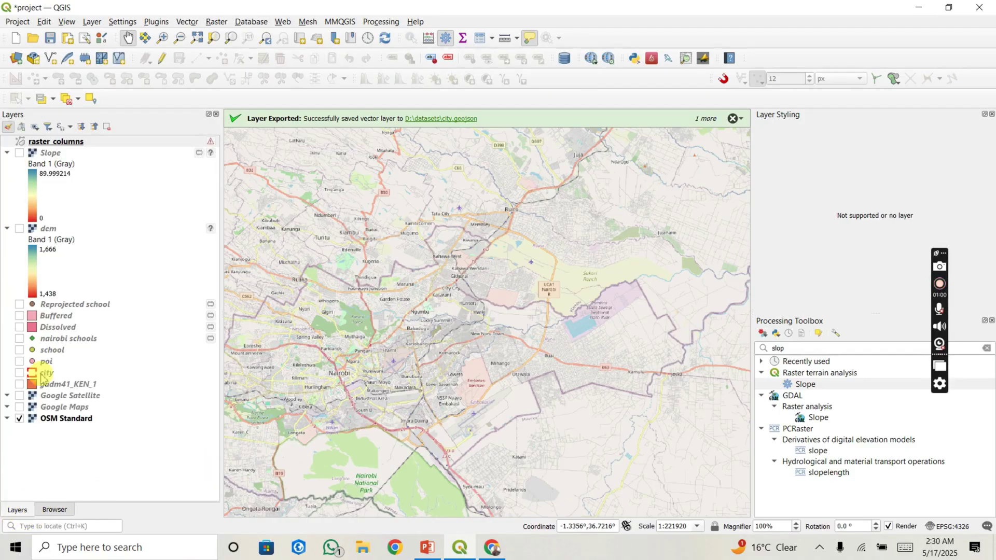
{"action": "left_click", "coordinate": [78, 144]}
{"action": "right_click", "coordinate": [78, 146]}
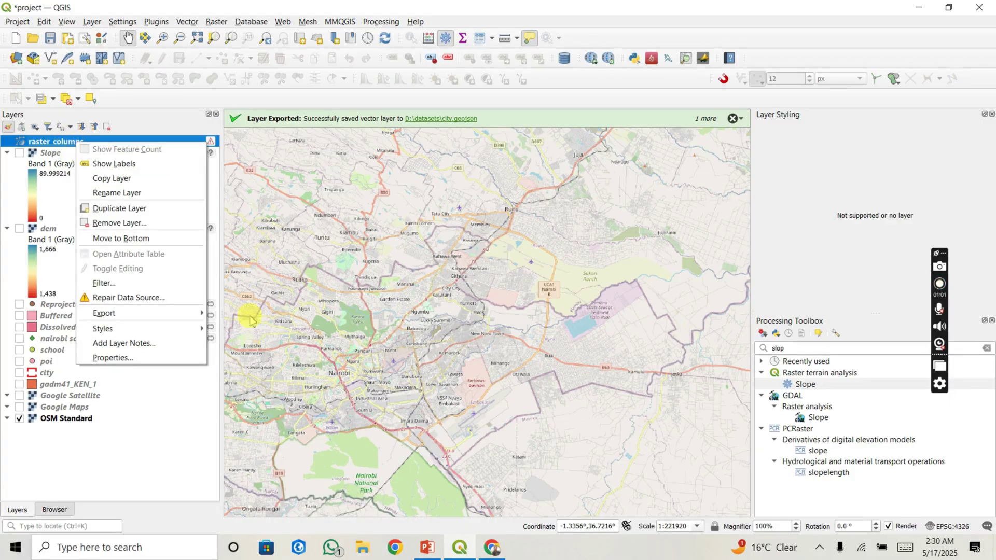
{"action": "left_click", "coordinate": [177, 407]}
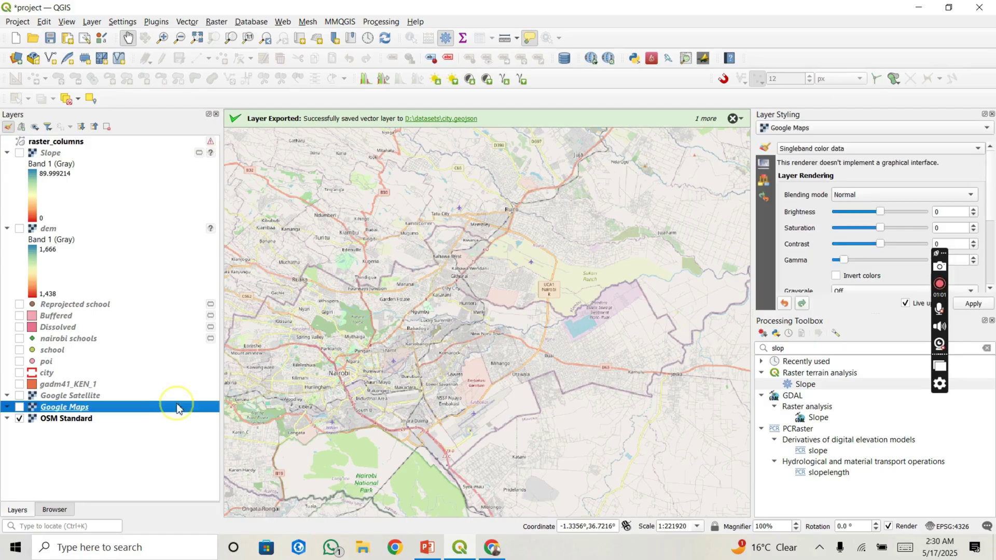
{"action": "left_click", "coordinate": [56, 510]}
{"action": "left_click", "coordinate": [14, 267]}
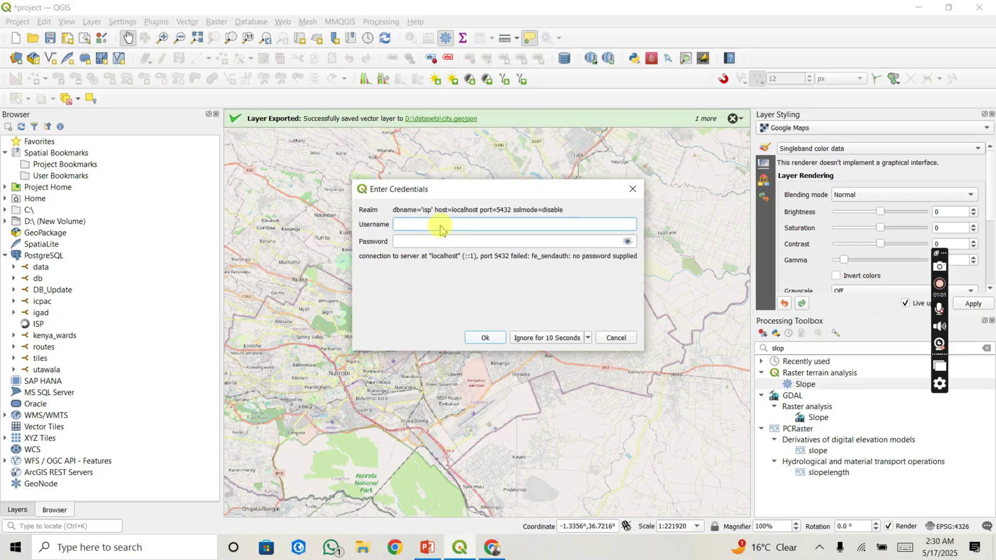
Step: Try logging in to the ISP connection and cancel after the 'database isp does not exist' error
{"action": "type", "text": "postgres"}
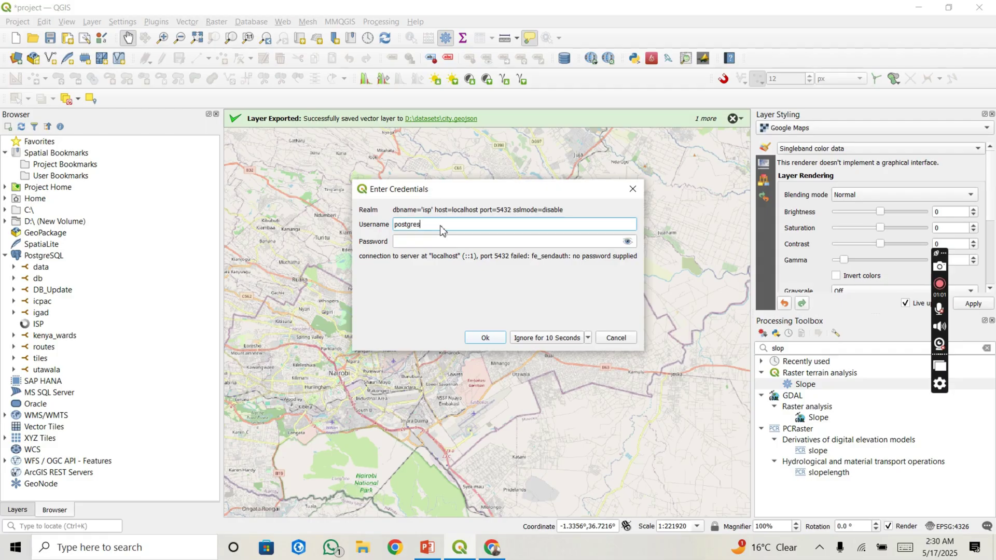
{"action": "left_click", "coordinate": [435, 241]}
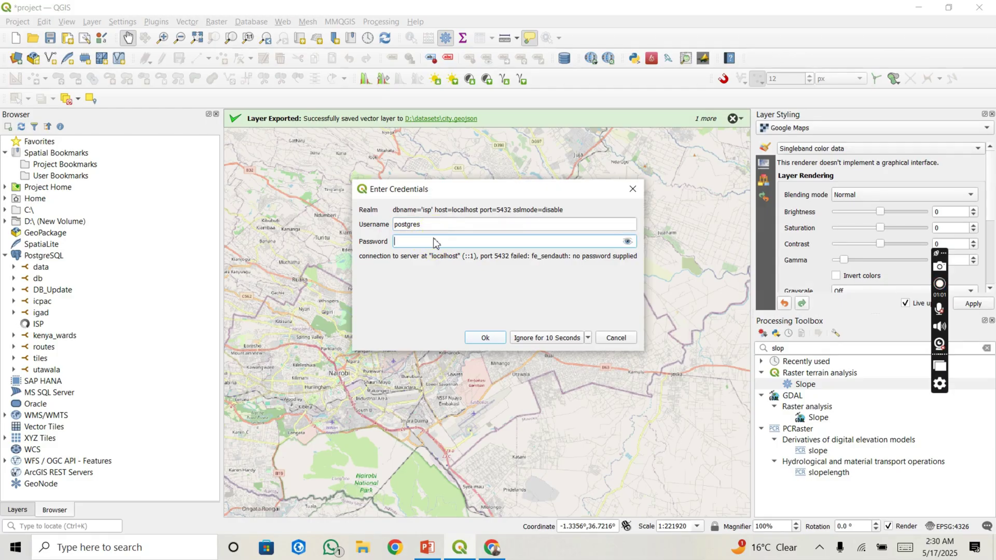
{"action": "type", "text": "po"}
{"action": "left_click", "coordinate": [485, 338]}
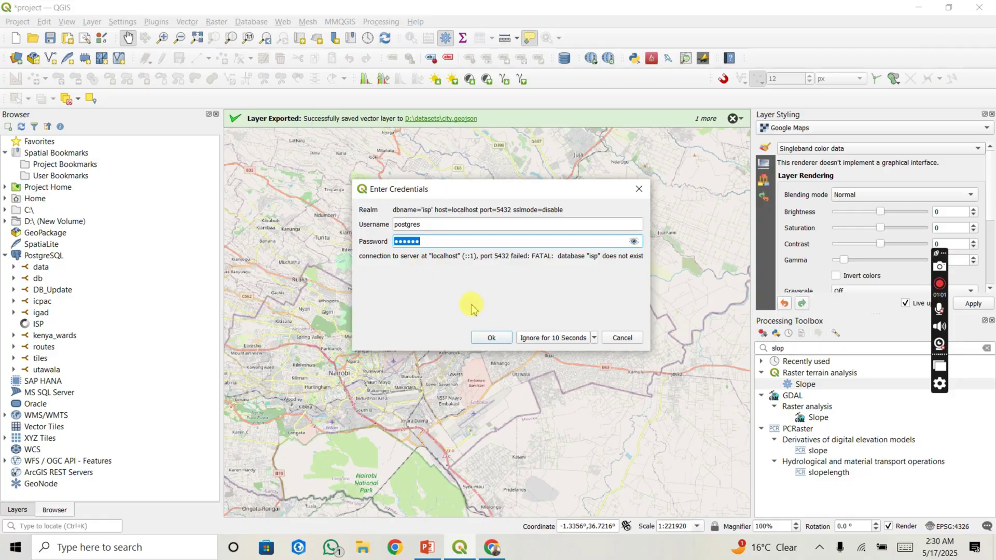
{"action": "left_click", "coordinate": [492, 338]}
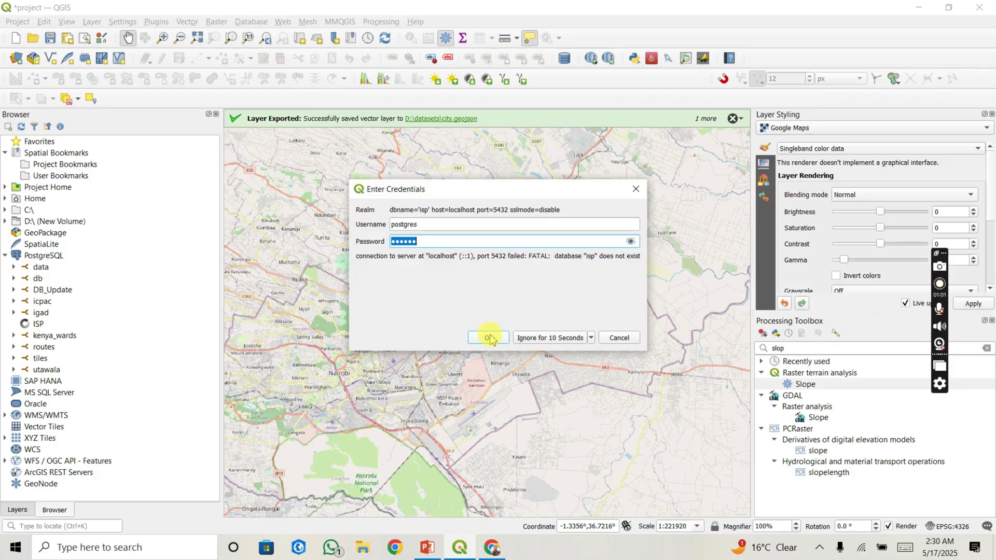
{"action": "left_click", "coordinate": [615, 338]}
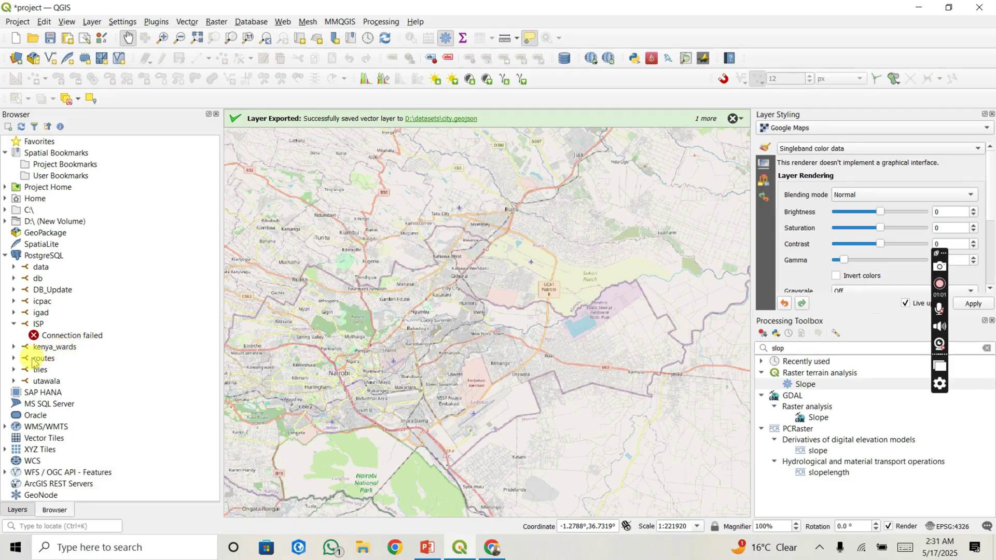
Step: Log in to the igad connection with the database username and password
{"action": "left_click", "coordinate": [13, 313]}
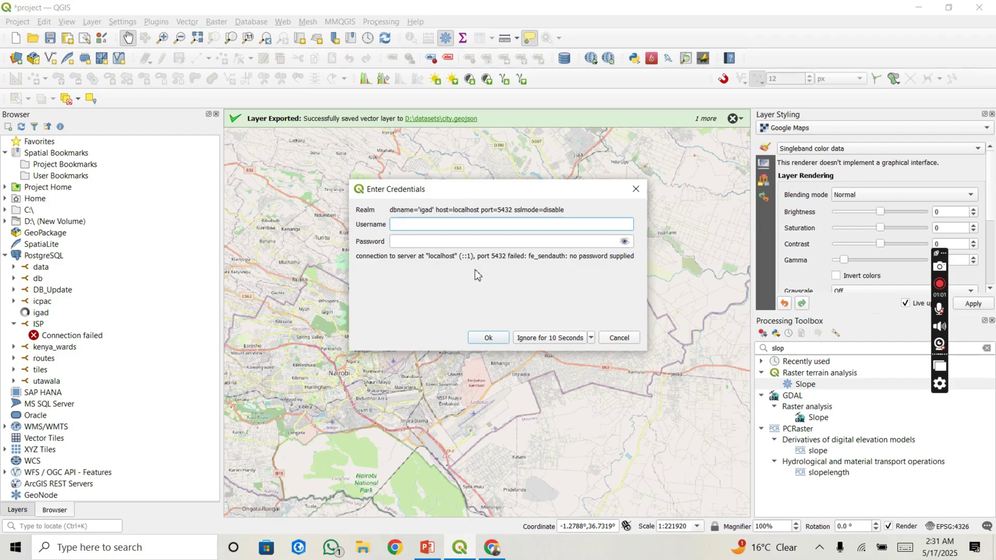
{"action": "type", "text": "postgres"}
{"action": "left_click", "coordinate": [423, 243]}
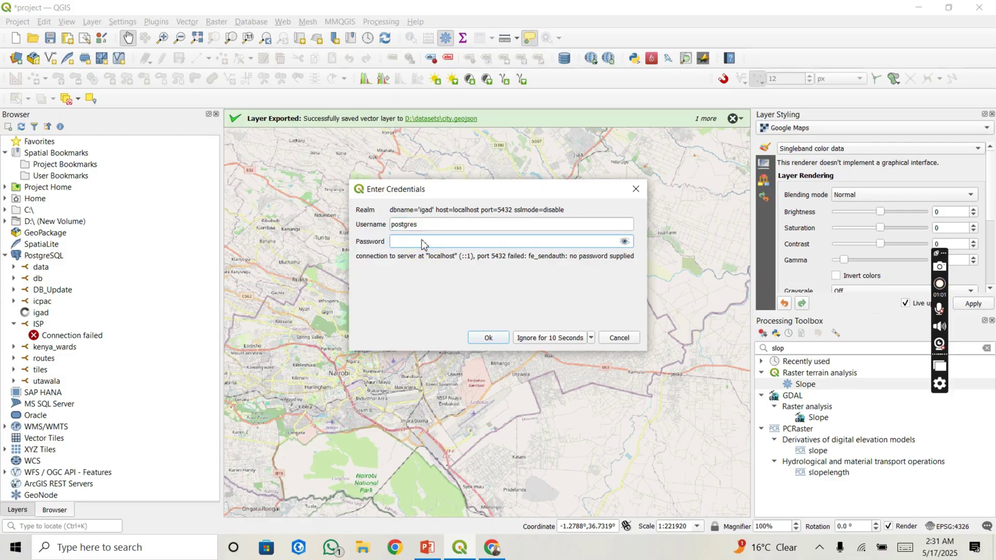
{"action": "type", "text": "postg"}
{"action": "left_click", "coordinate": [488, 338]}
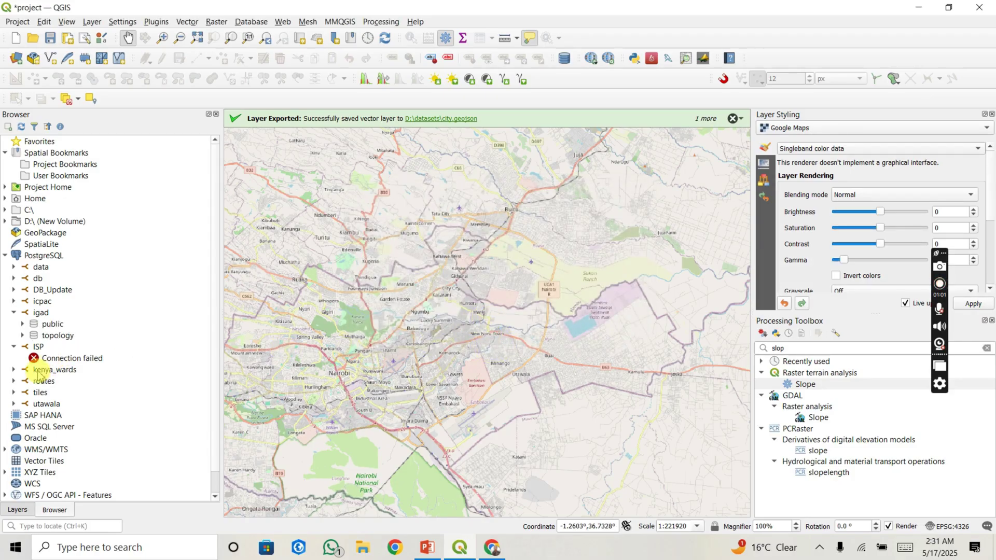
Step: Expand and reload igad's public schema to list its contents
{"action": "left_click", "coordinate": [23, 324]}
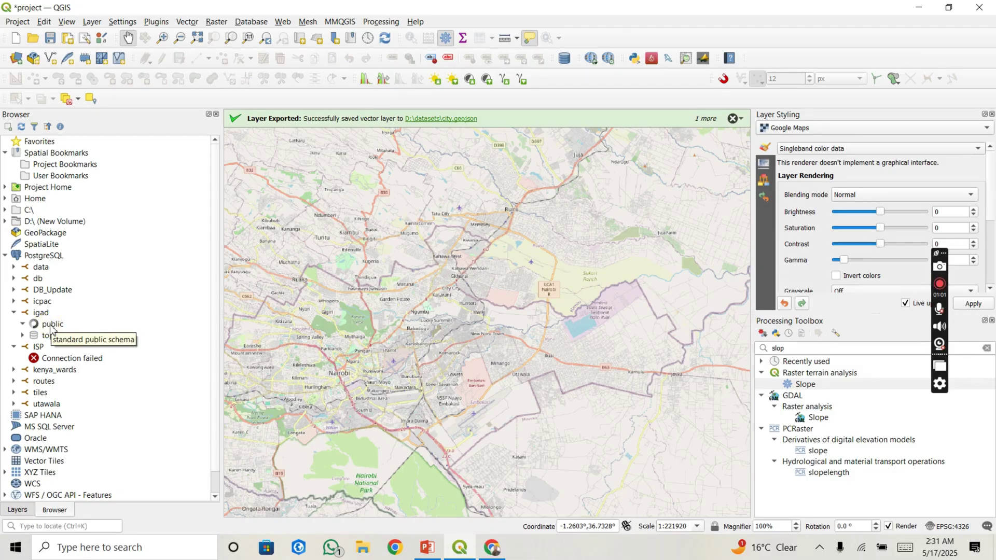
{"action": "left_click", "coordinate": [46, 336]}
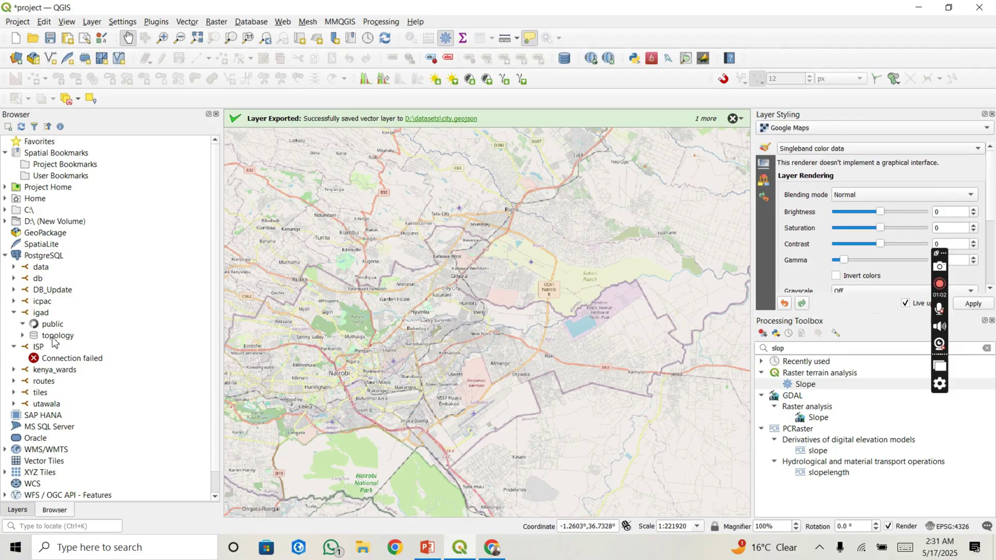
{"action": "left_click", "coordinate": [22, 327]}
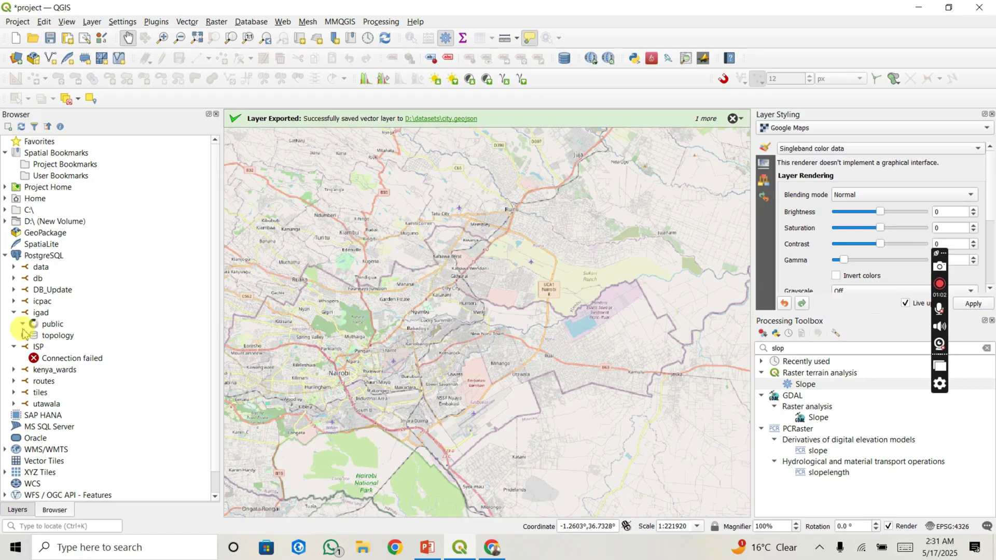
{"action": "left_click", "coordinate": [24, 328]}
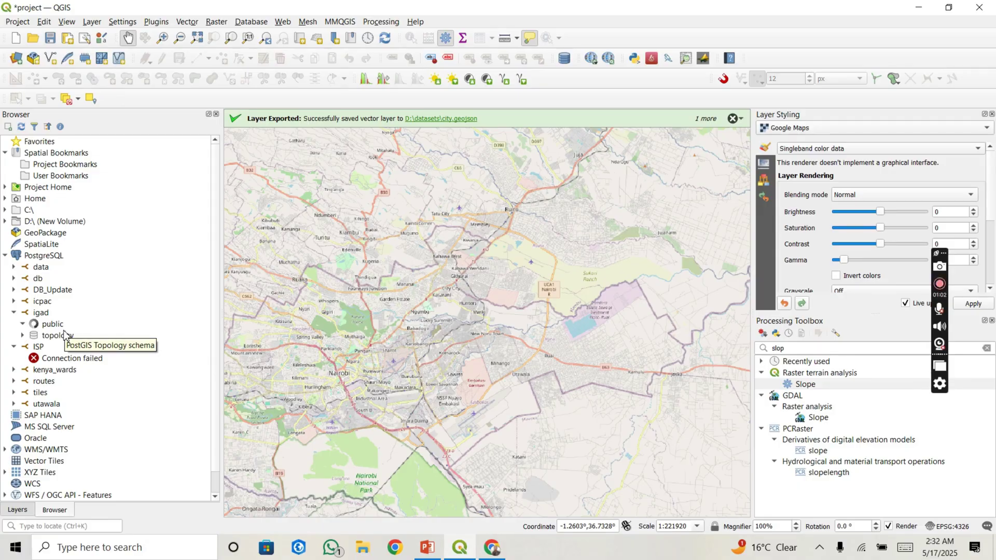
Step: Open DB Manager, choose the PostGIS provider, dismiss the credentials prompt and expand its connections
{"action": "left_click", "coordinate": [248, 23]}
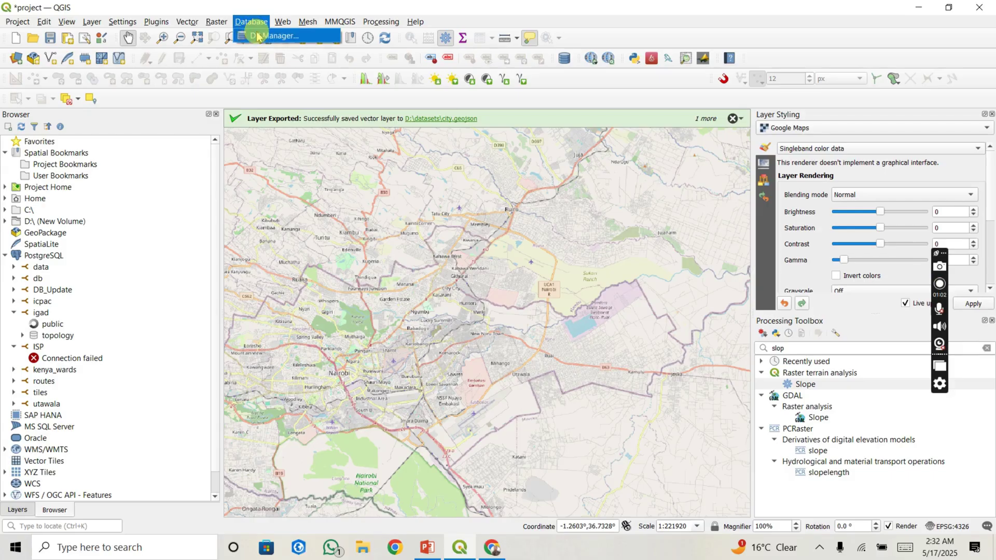
{"action": "left_click", "coordinate": [258, 35]}
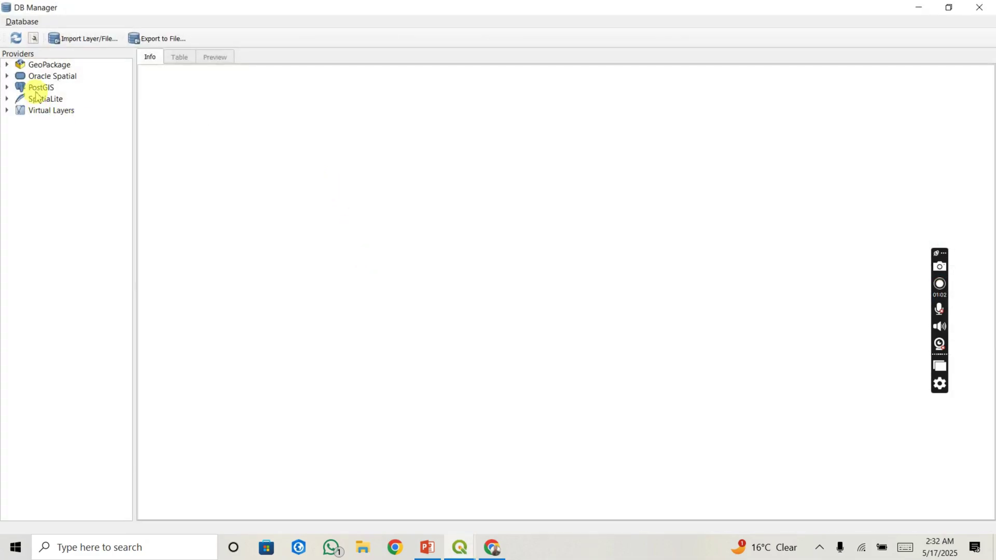
{"action": "left_click", "coordinate": [37, 88]}
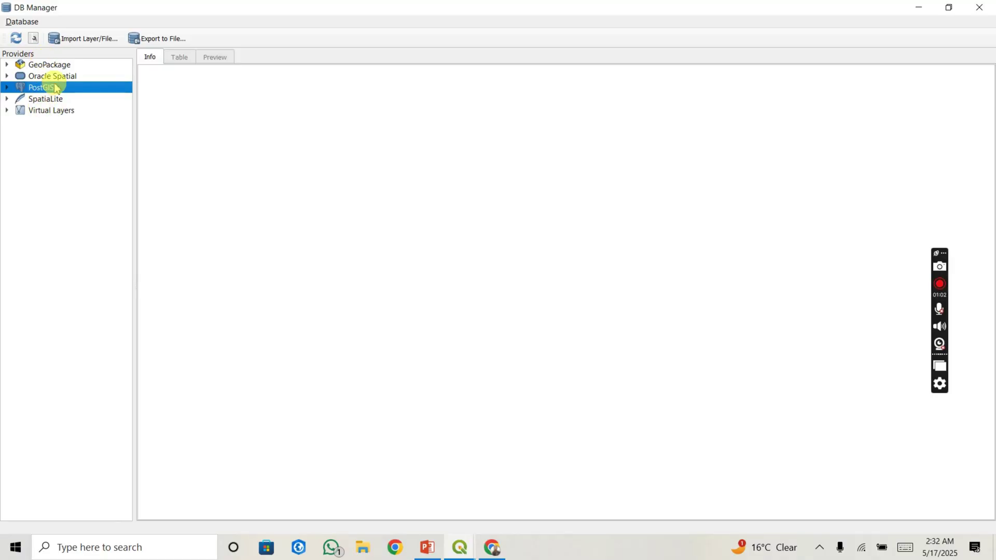
{"action": "left_click", "coordinate": [95, 40]}
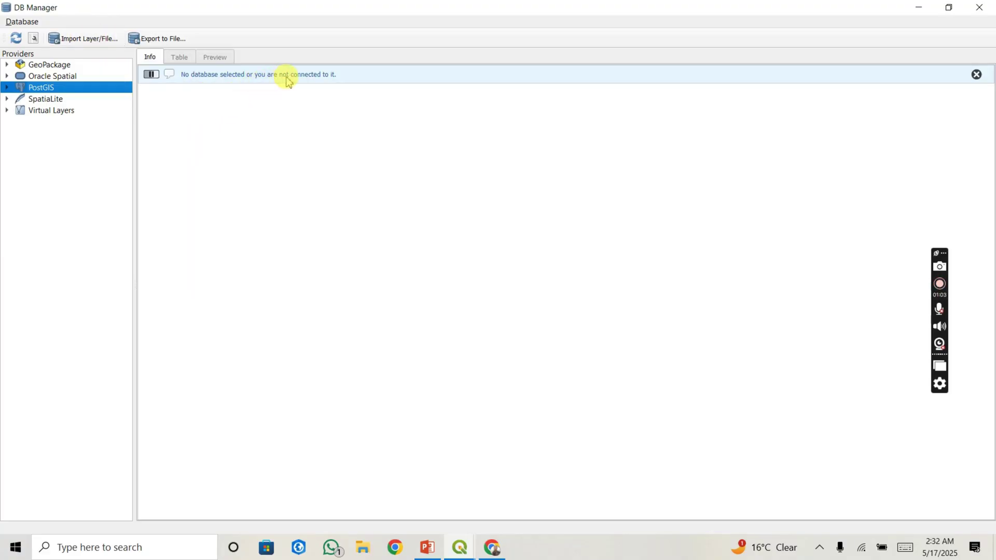
{"action": "left_click", "coordinate": [93, 89]}
{"action": "left_click", "coordinate": [91, 88]}
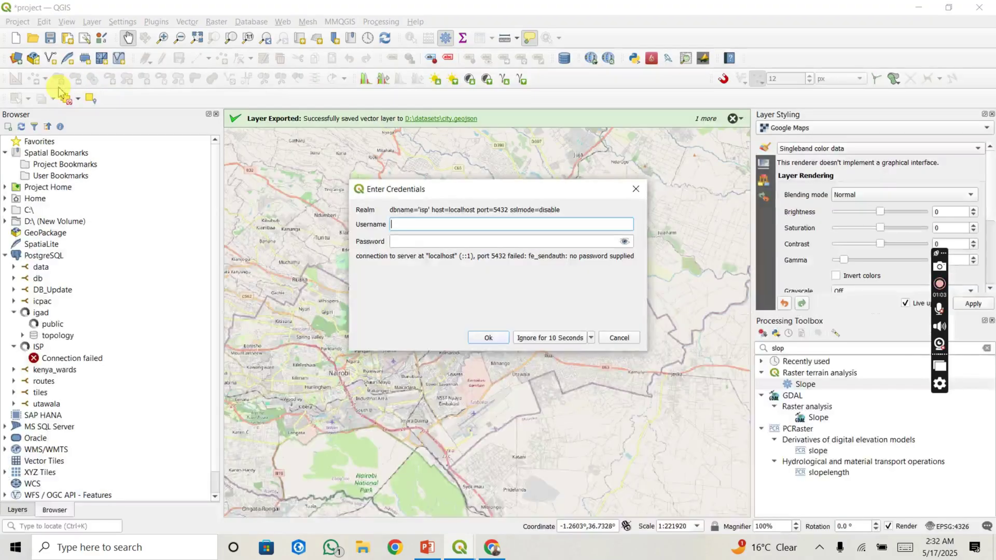
{"action": "left_click", "coordinate": [637, 190]}
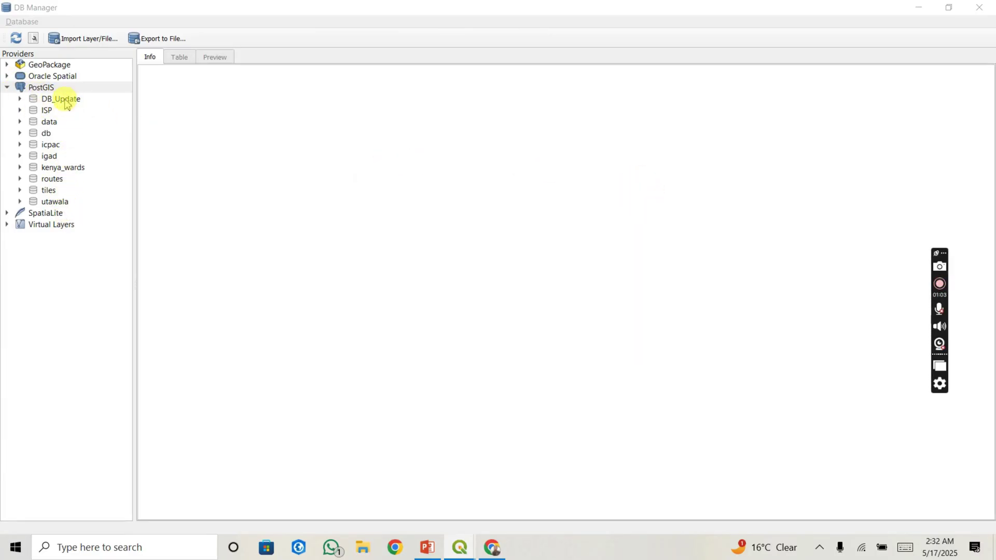
{"action": "left_click", "coordinate": [20, 99]}
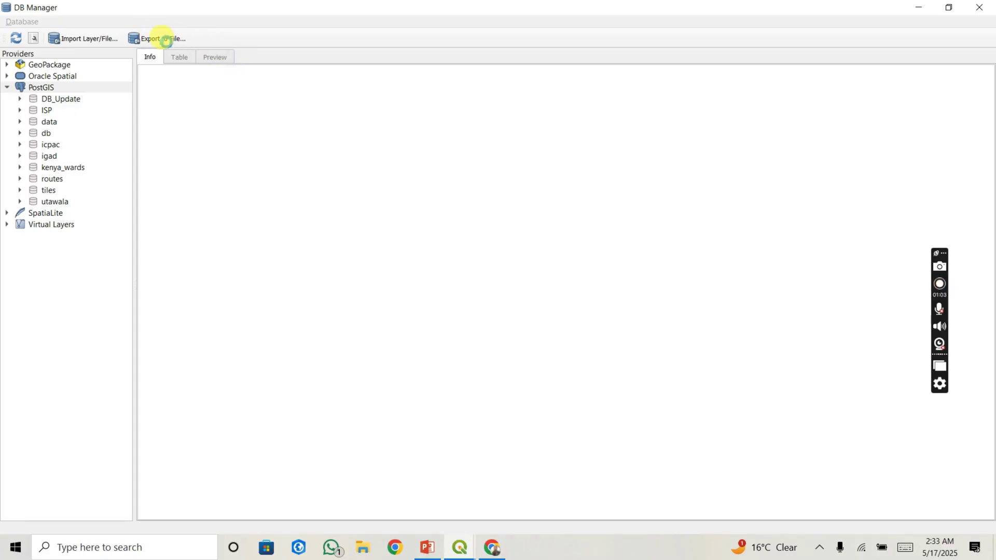
{"action": "left_click", "coordinate": [158, 39]}
Step: Connect to the 'data' database in DB Manager and open the Import Layer/File dialog
{"action": "double_click", "coordinate": [56, 124]}
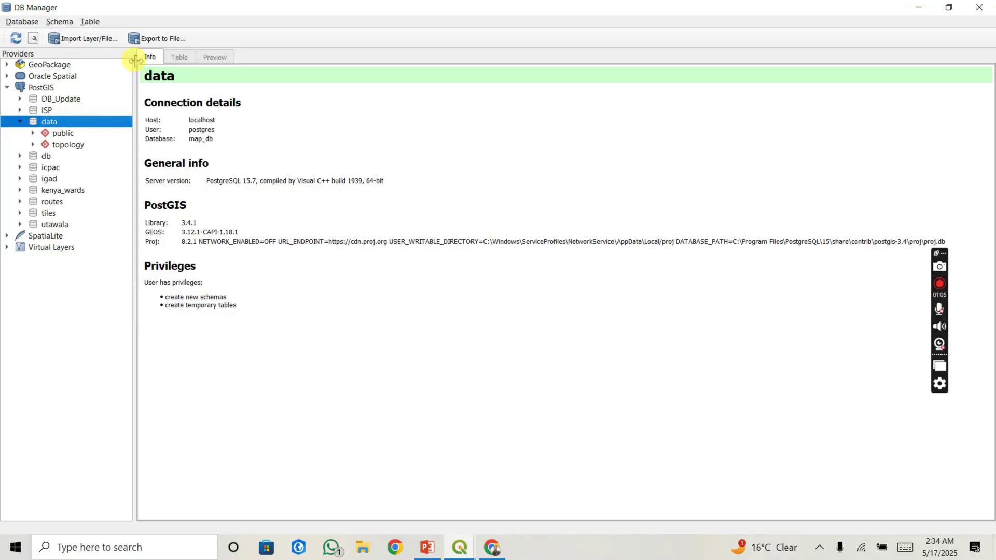
{"action": "left_click", "coordinate": [161, 39]}
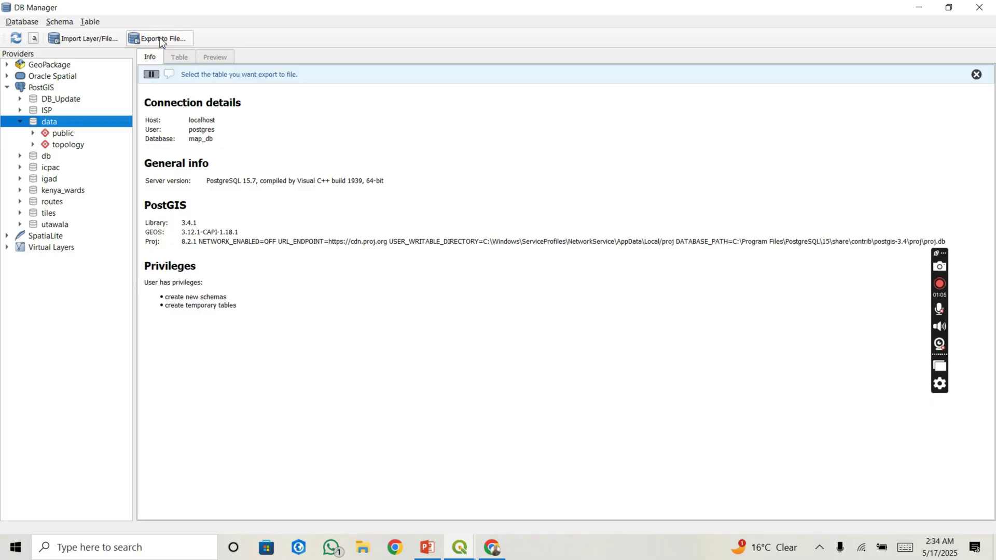
{"action": "left_click", "coordinate": [89, 42]}
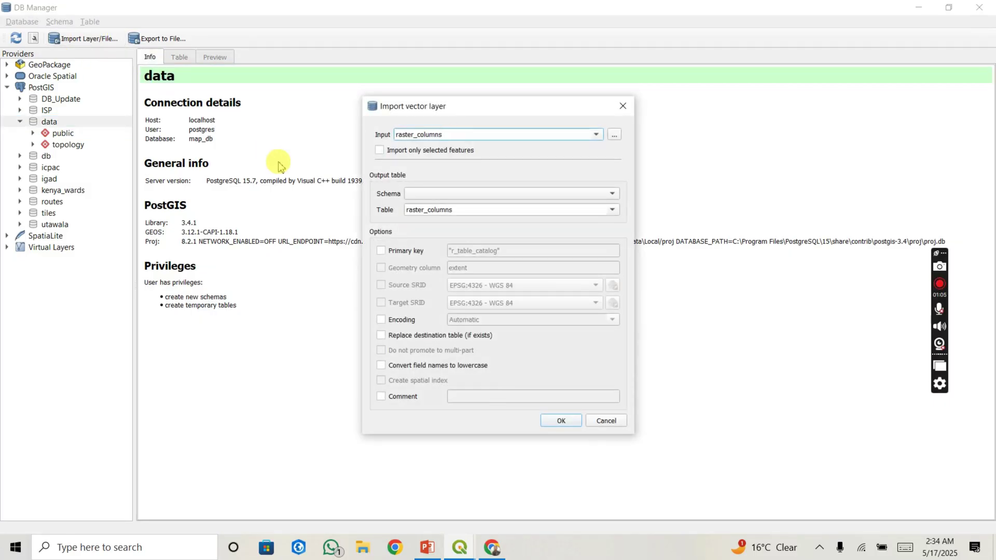
Step: Set the import input to Reprojected school and the output schema to public
{"action": "left_click", "coordinate": [448, 136]}
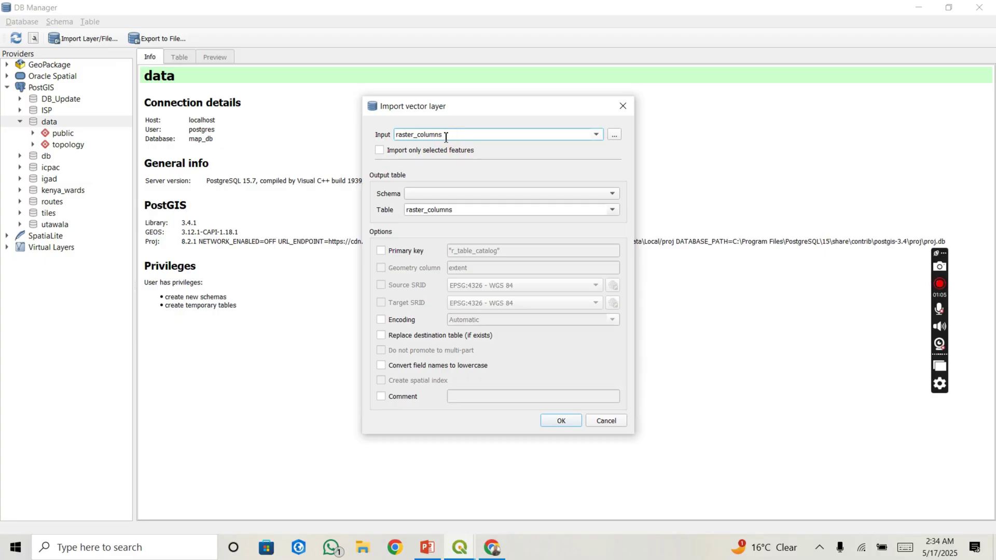
{"action": "left_click_drag", "start_coordinate": [444, 134], "coordinate": [383, 141]}
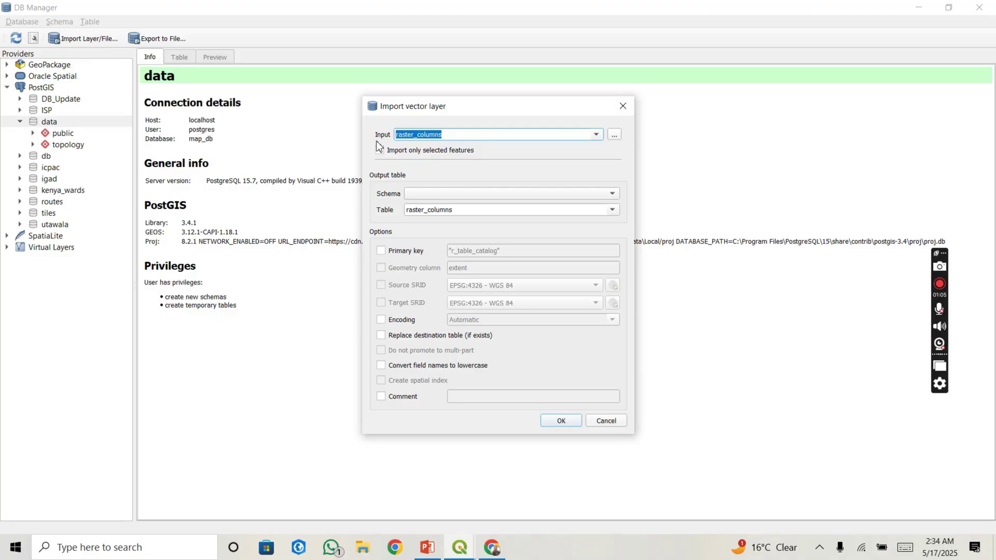
{"action": "type", "text": "schools"}
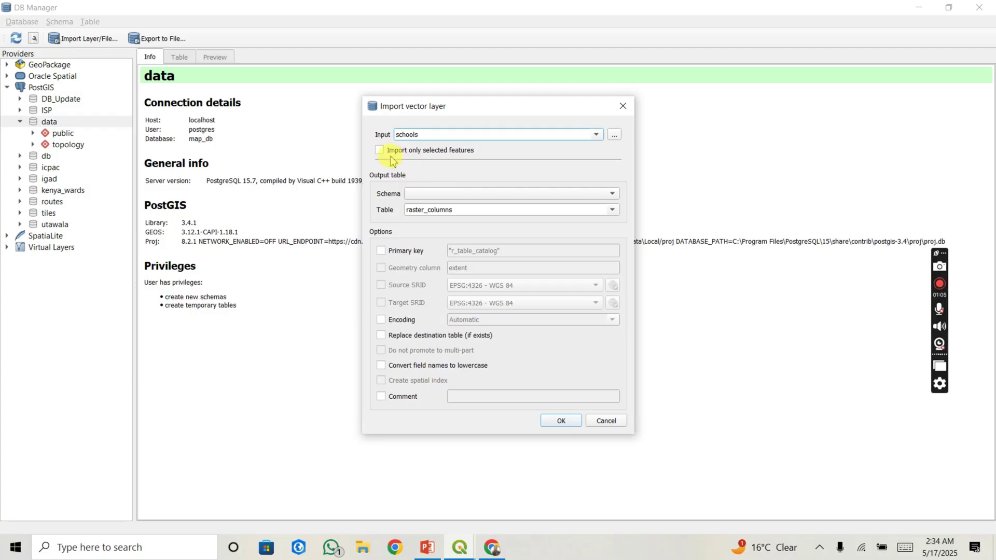
{"action": "left_click", "coordinate": [395, 150]}
{"action": "left_click", "coordinate": [458, 195]}
{"action": "left_click", "coordinate": [457, 195]}
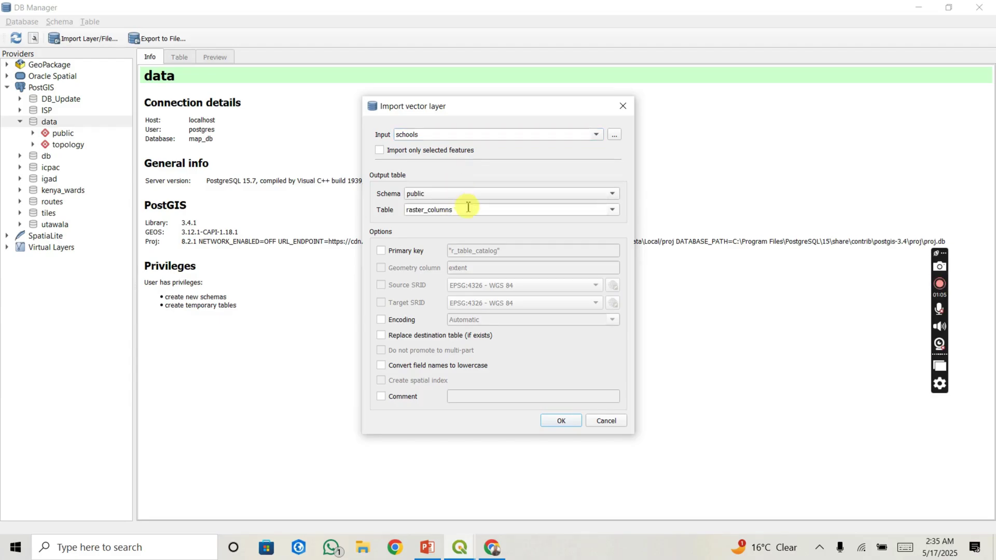
{"action": "left_click", "coordinate": [611, 212]}
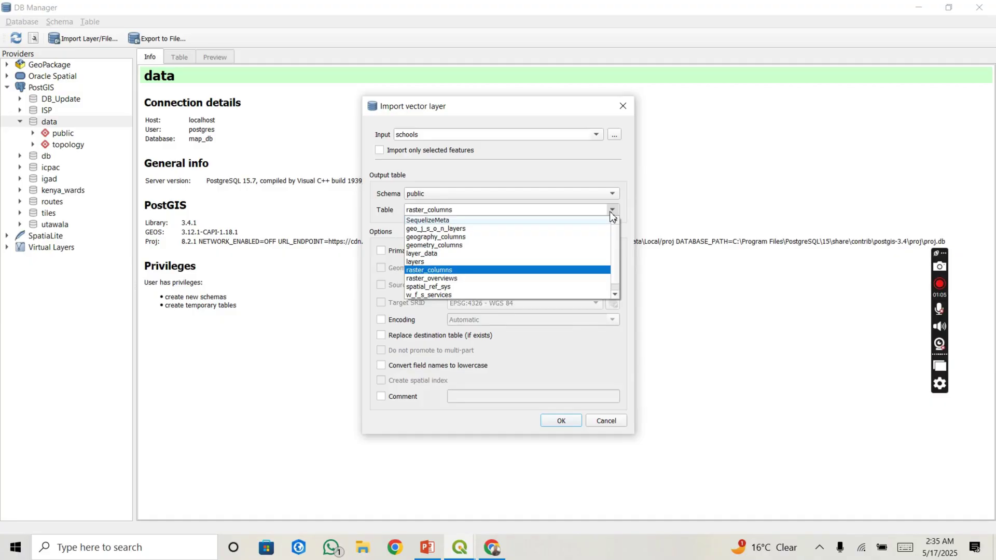
{"action": "left_click", "coordinate": [612, 211]}
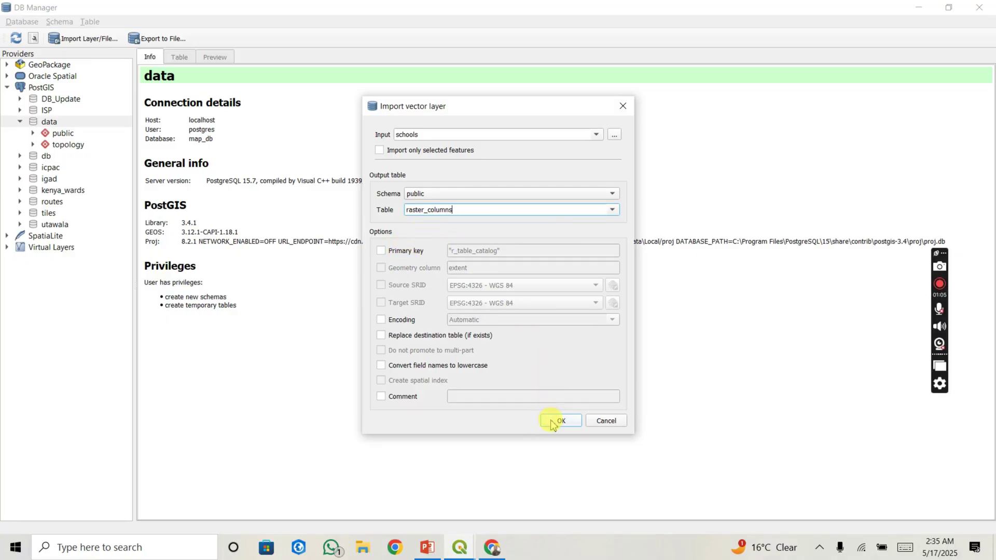
{"action": "left_click", "coordinate": [596, 135]}
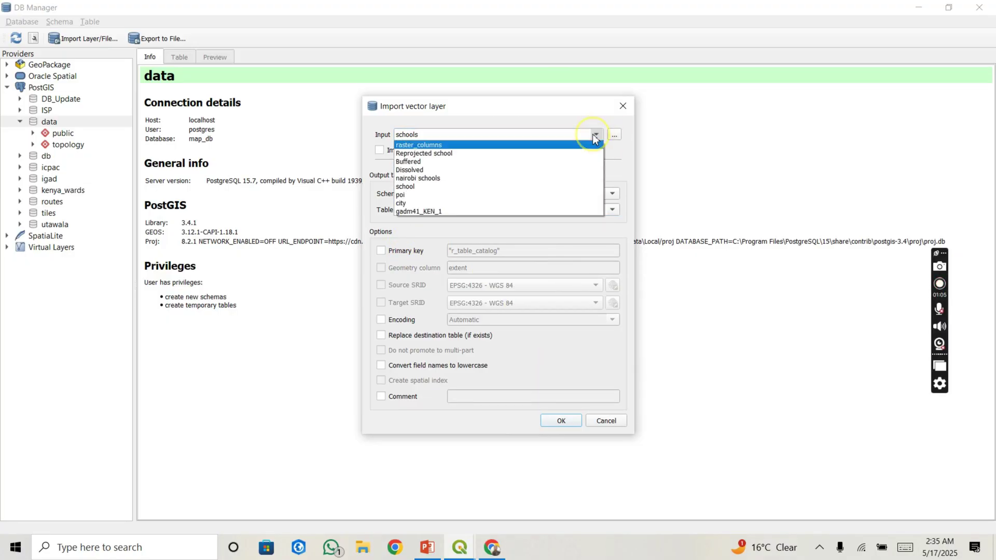
{"action": "left_click", "coordinate": [539, 153]}
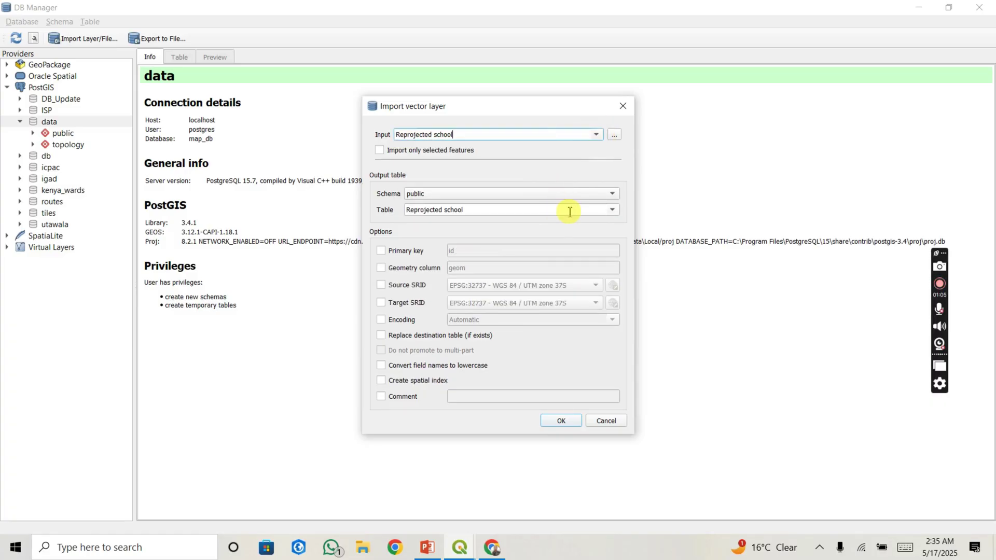
Step: Run the import, confirm 'Import was successful', and close DB Manager
{"action": "left_click", "coordinate": [558, 425]}
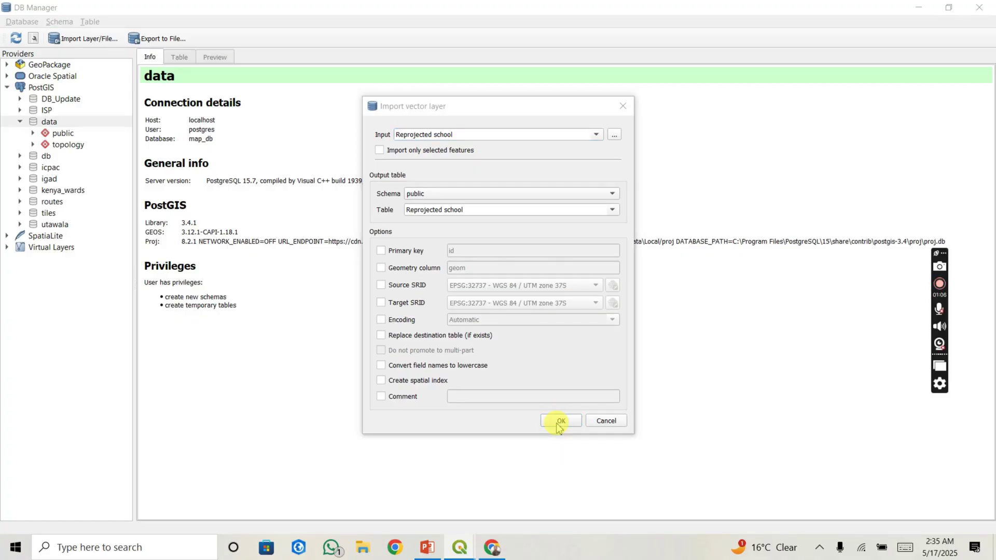
{"action": "key", "text": "Return"}
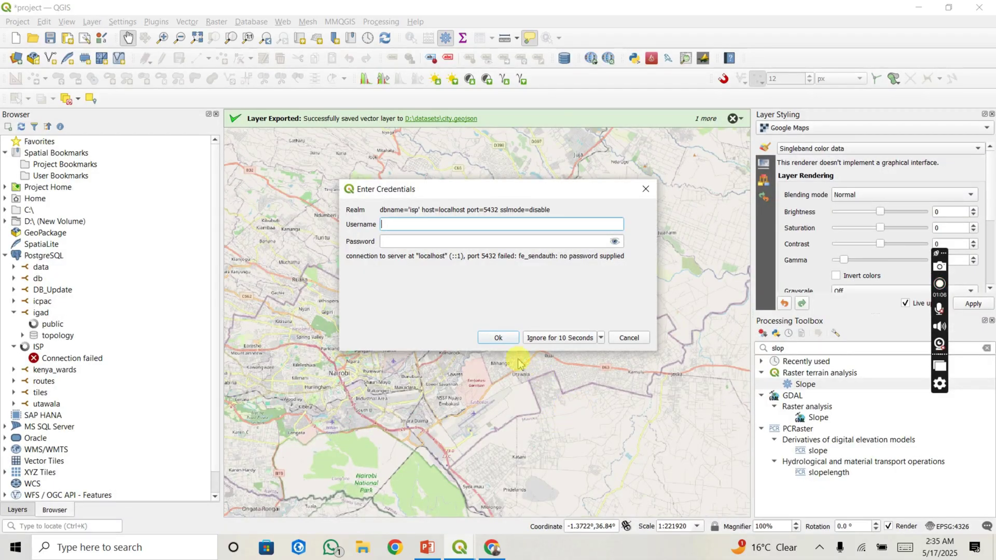
{"action": "left_click", "coordinate": [499, 338]}
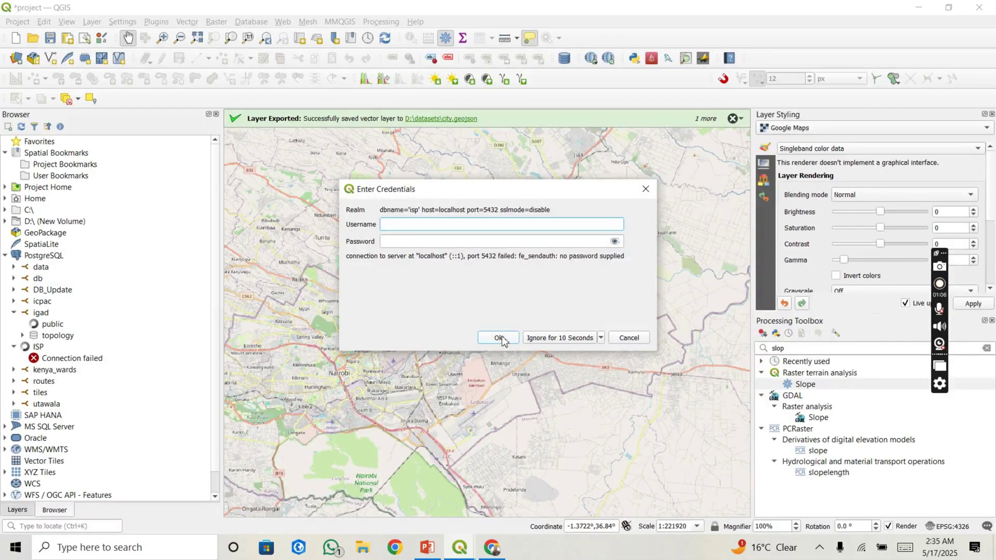
{"action": "left_click", "coordinate": [628, 337]}
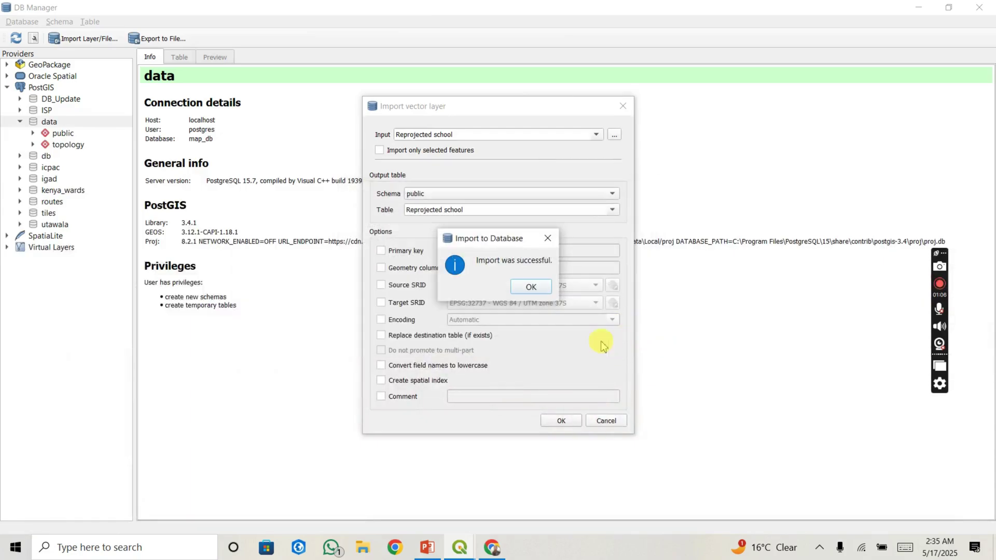
{"action": "left_click", "coordinate": [537, 293]}
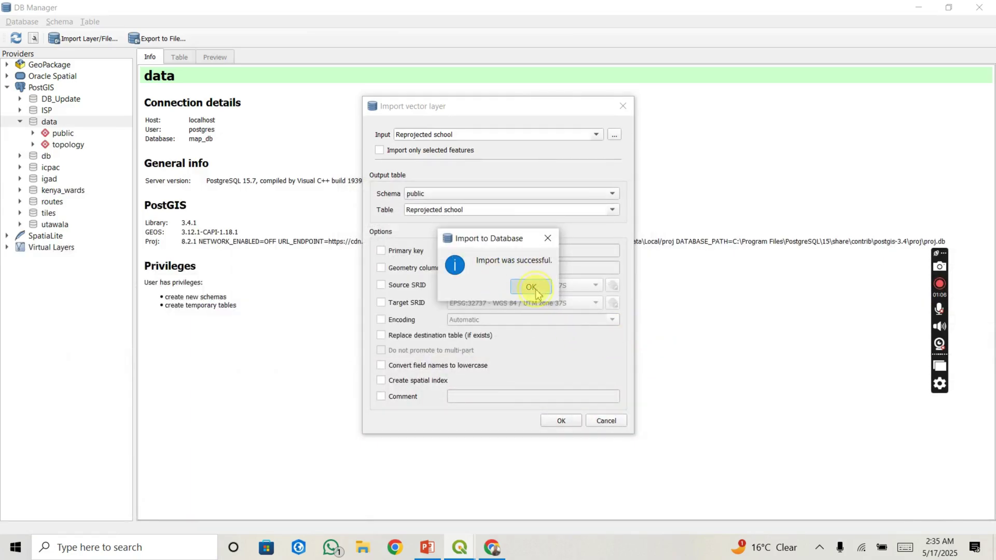
{"action": "left_click", "coordinate": [991, 6]}
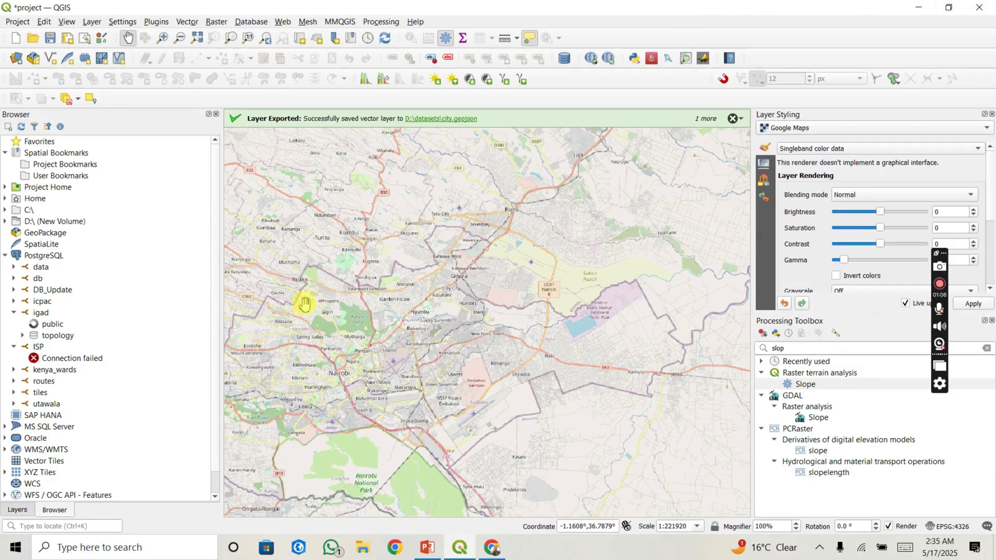
Step: Turn on the city, Dissolved and Reprojected school layers in the Layers panel
{"action": "left_click", "coordinate": [23, 512]}
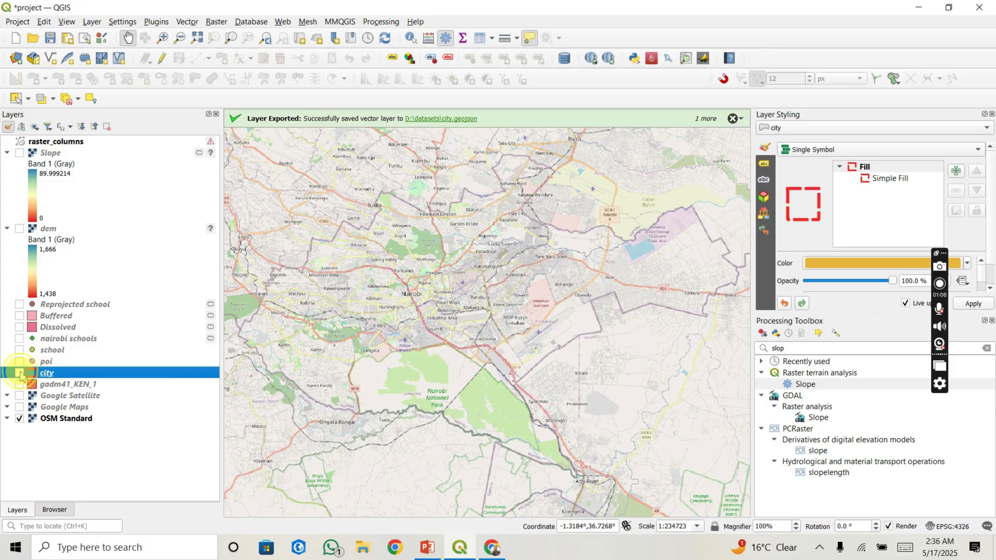
{"action": "left_click", "coordinate": [20, 373]}
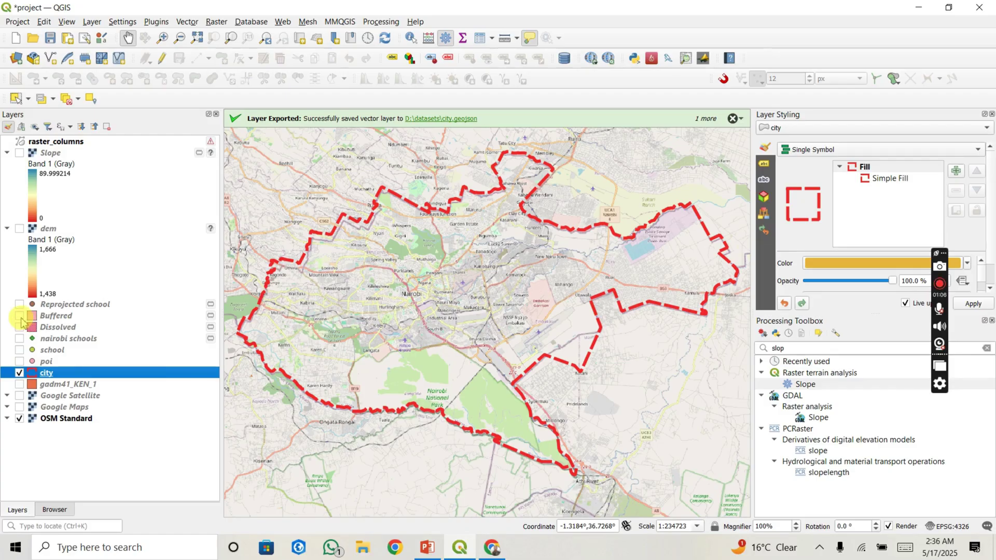
{"action": "left_click", "coordinate": [19, 327]}
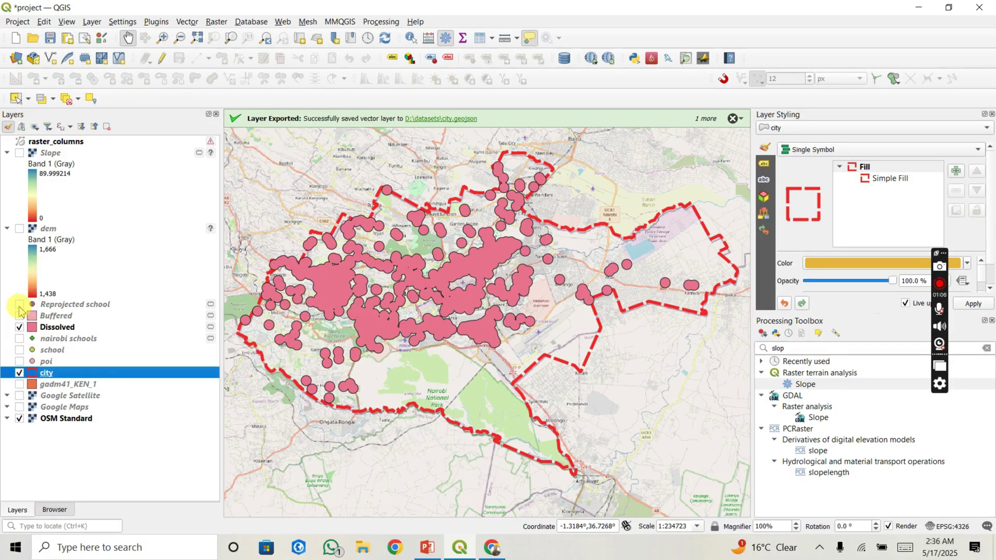
{"action": "left_click", "coordinate": [19, 304]}
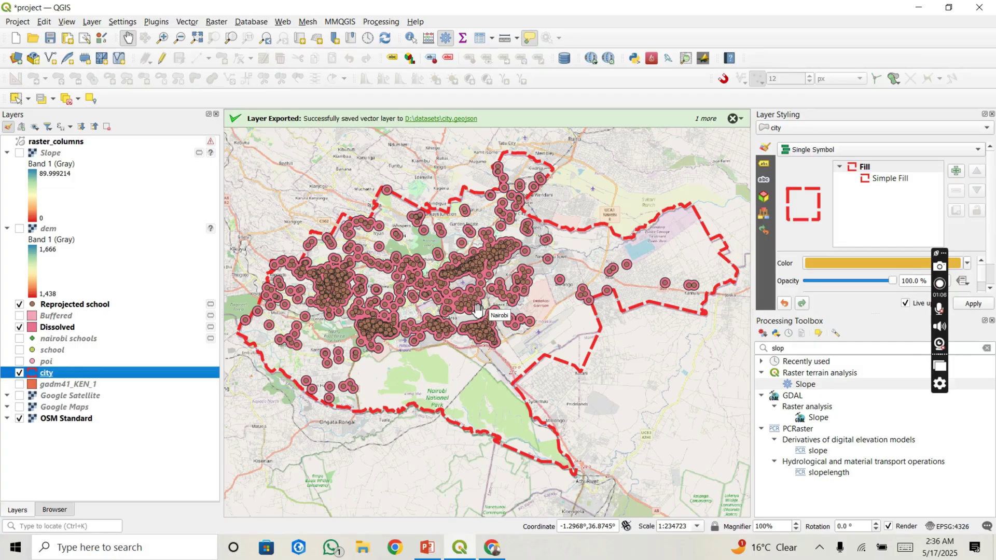
Step: Close the Layer Styling and Processing Toolbox panels and centre the map on the city
{"action": "left_click", "coordinate": [992, 114]}
{"action": "left_click", "coordinate": [991, 114]}
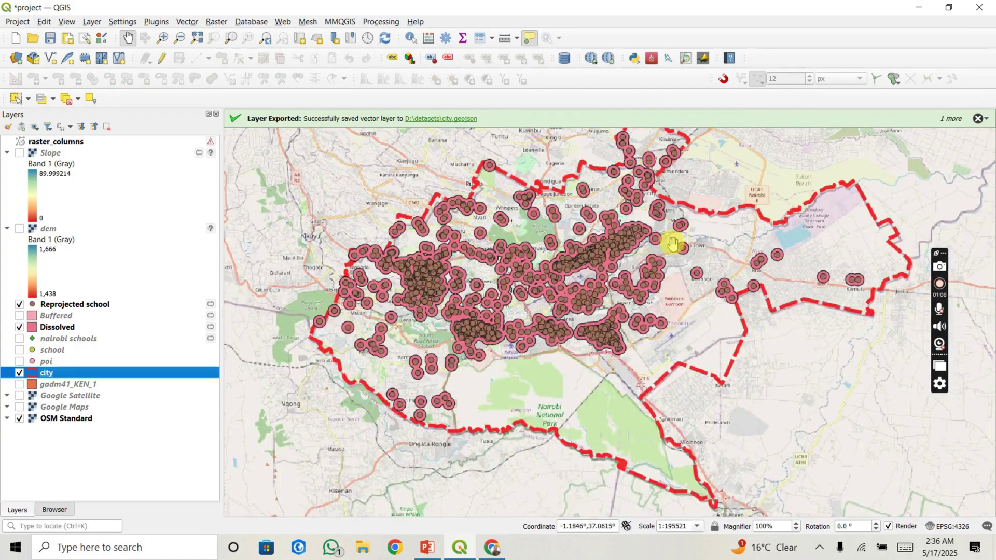
{"action": "left_click_drag", "start_coordinate": [603, 285], "coordinate": [577, 334]}
{"action": "scroll", "coordinate": [585, 322], "scroll_direction": "down", "scroll_amount": 2}
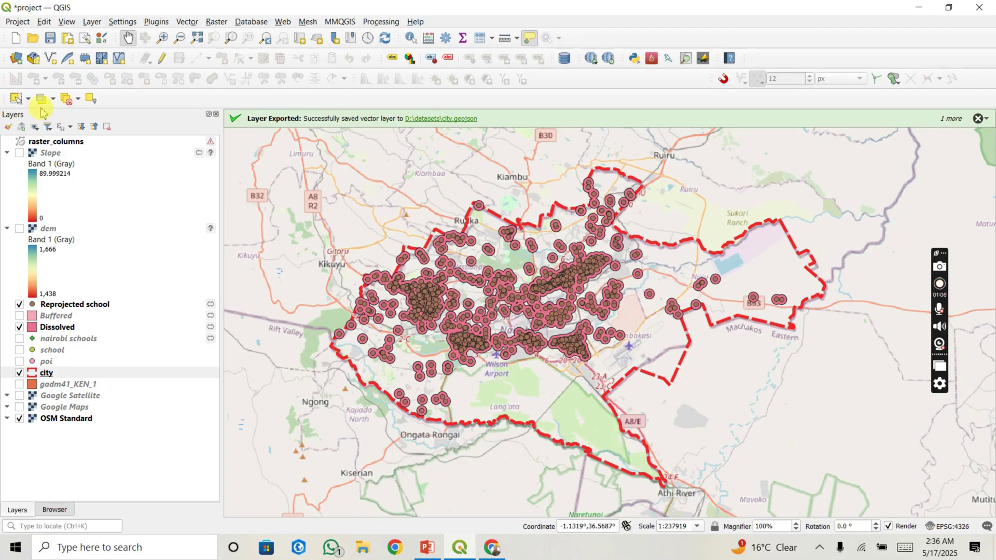
{"action": "left_click", "coordinate": [16, 23]}
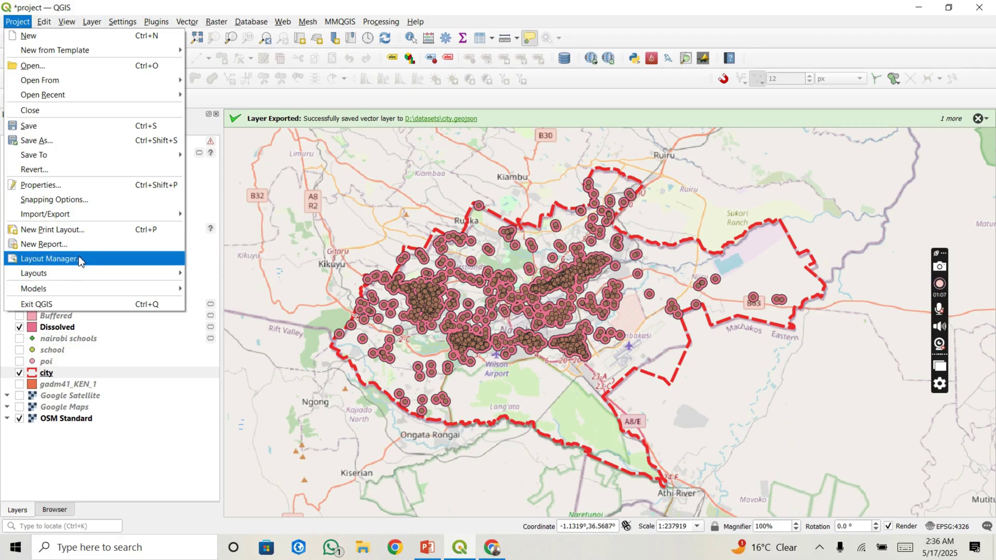
Step: Create an empty print layout titled 'map' from the Layout Manager
{"action": "left_click", "coordinate": [49, 259]}
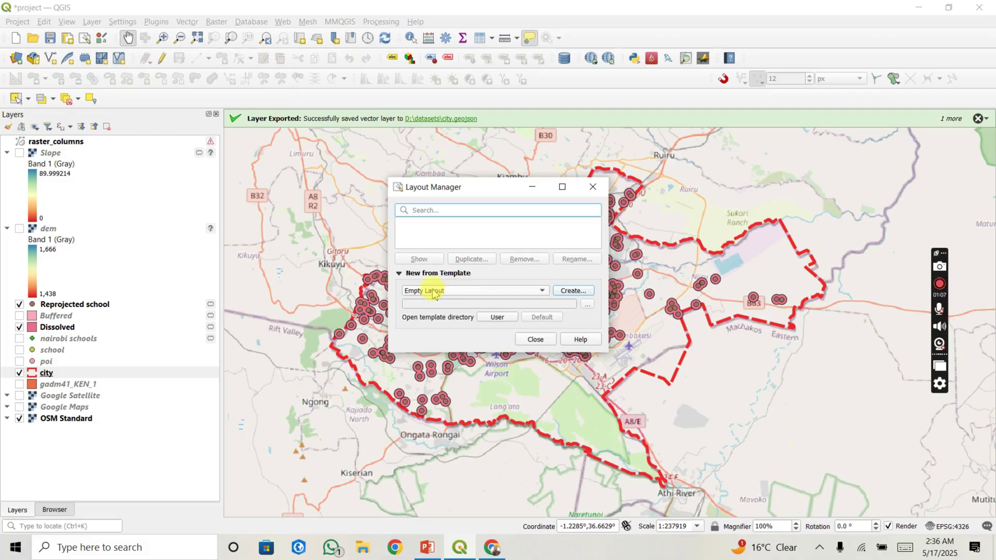
{"action": "left_click", "coordinate": [570, 293]}
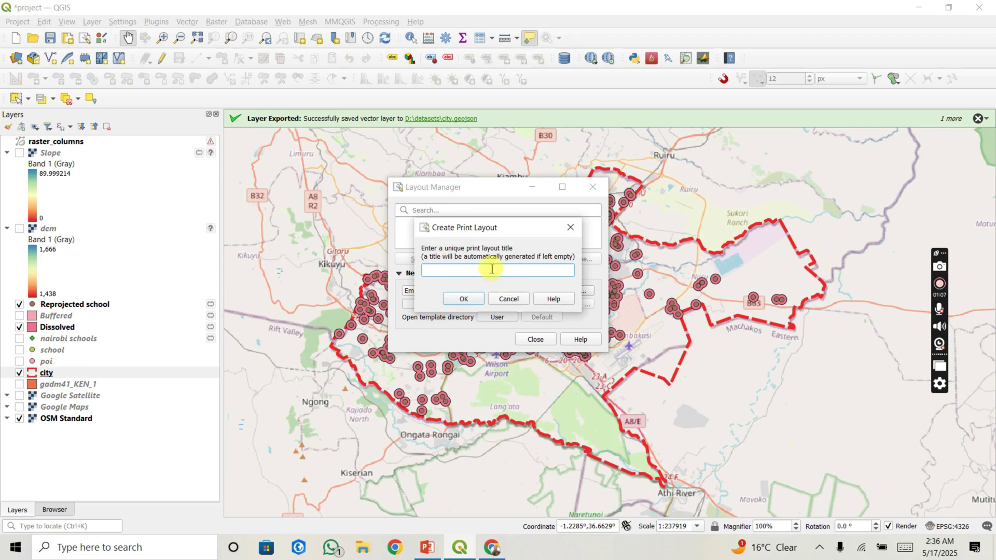
{"action": "type", "text": "map"}
{"action": "left_click", "coordinate": [461, 298]}
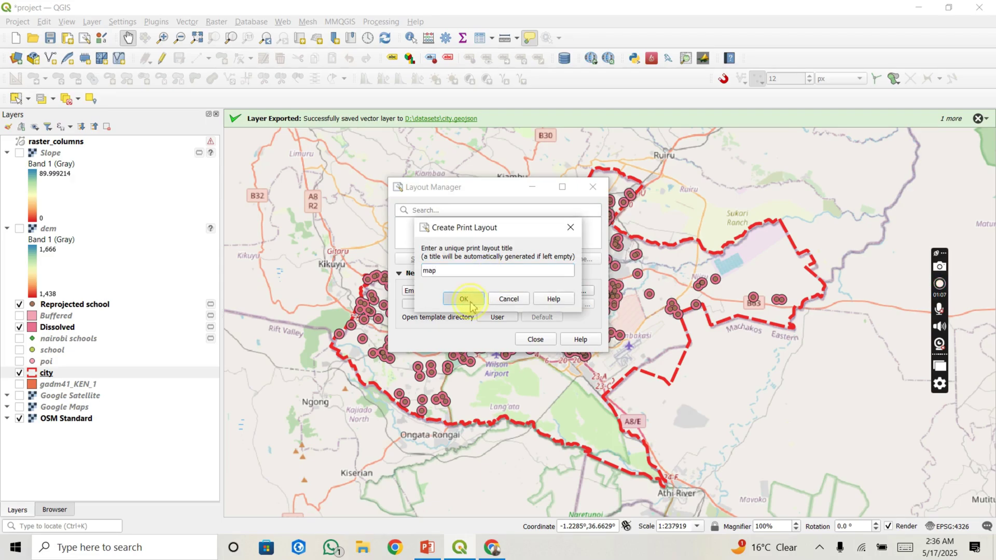
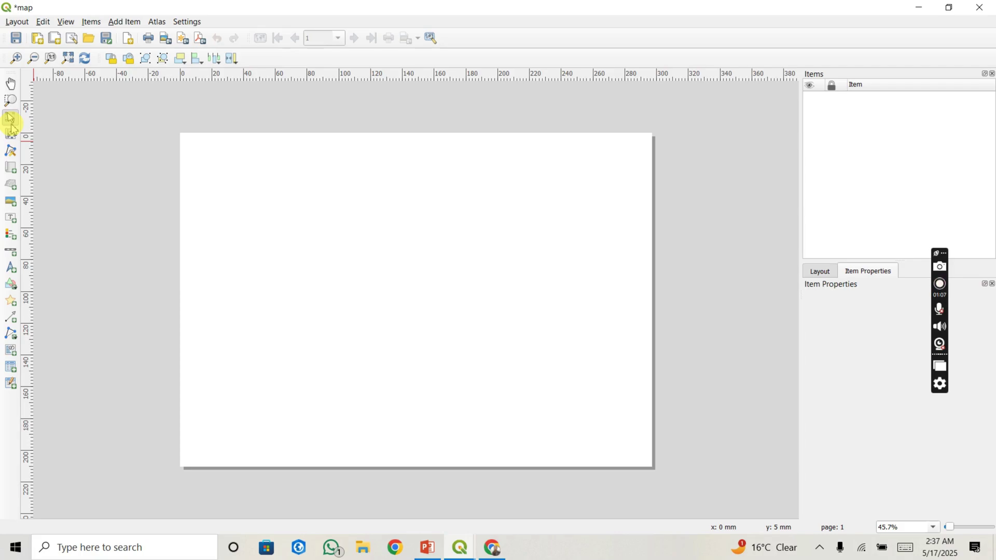
Step: Draw the Map 1 frame over the left part of the page, showing the study area at scale 359418
{"action": "left_click", "coordinate": [9, 169]}
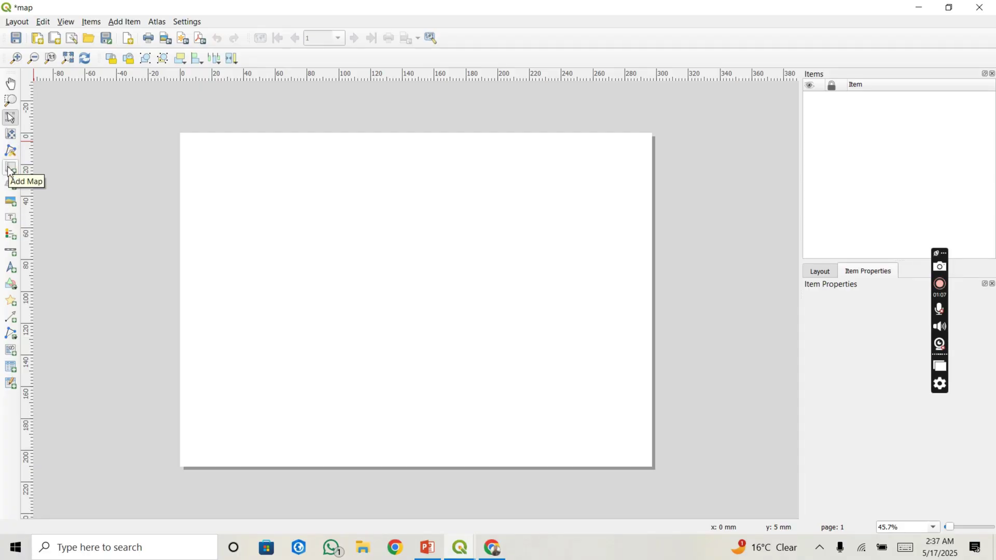
{"action": "left_click", "coordinate": [9, 170]}
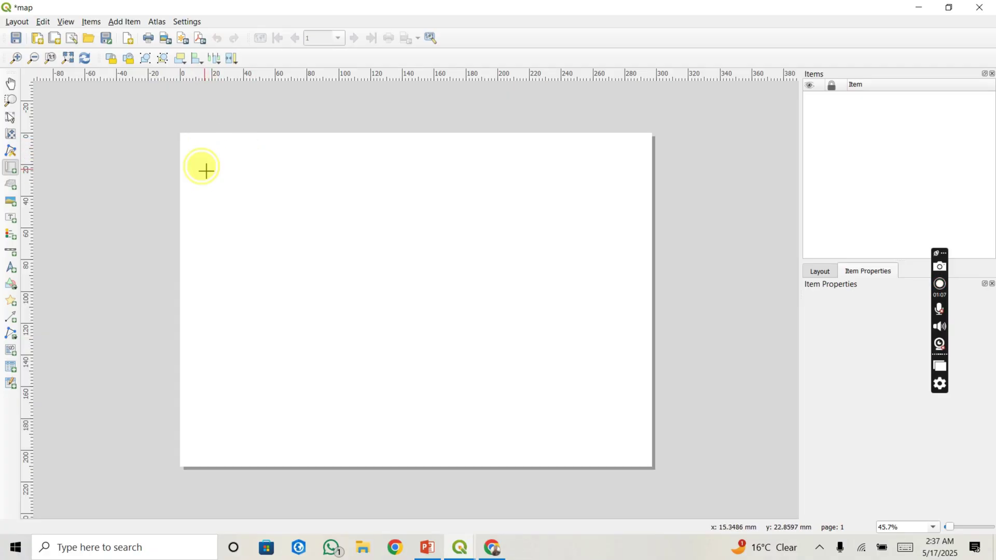
{"action": "left_click", "coordinate": [206, 172]}
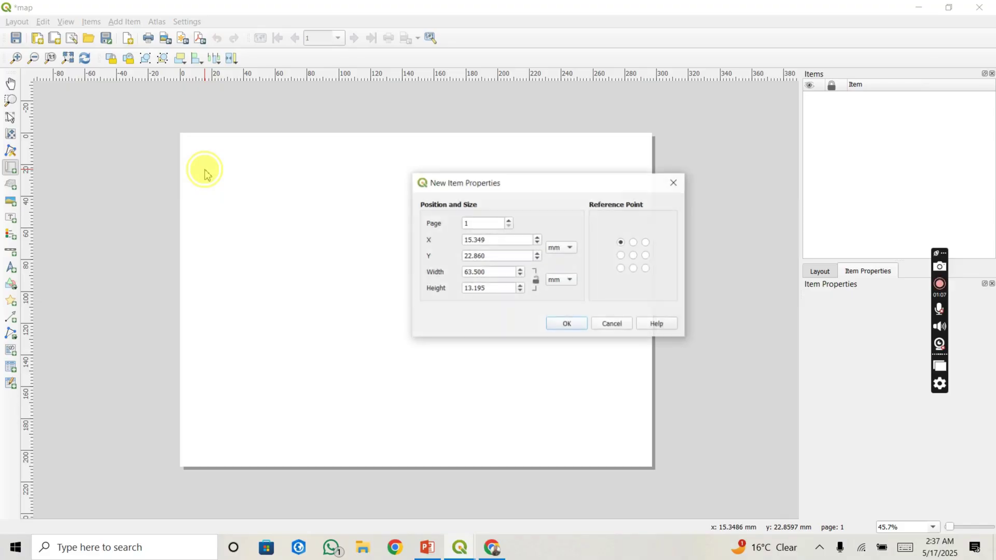
{"action": "left_click", "coordinate": [611, 323]}
{"action": "left_click_drag", "start_coordinate": [205, 167], "coordinate": [534, 442]}
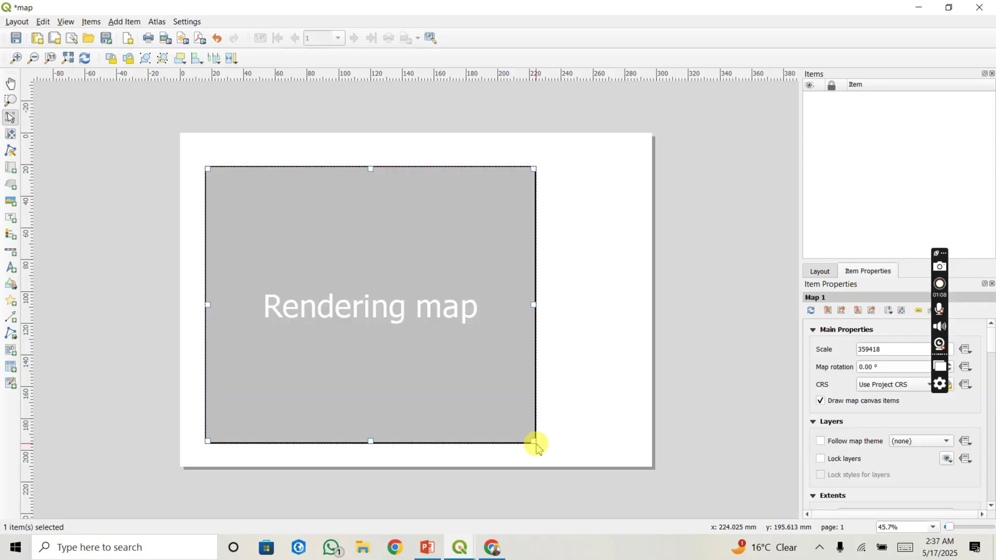
{"action": "left_click", "coordinate": [444, 362]}
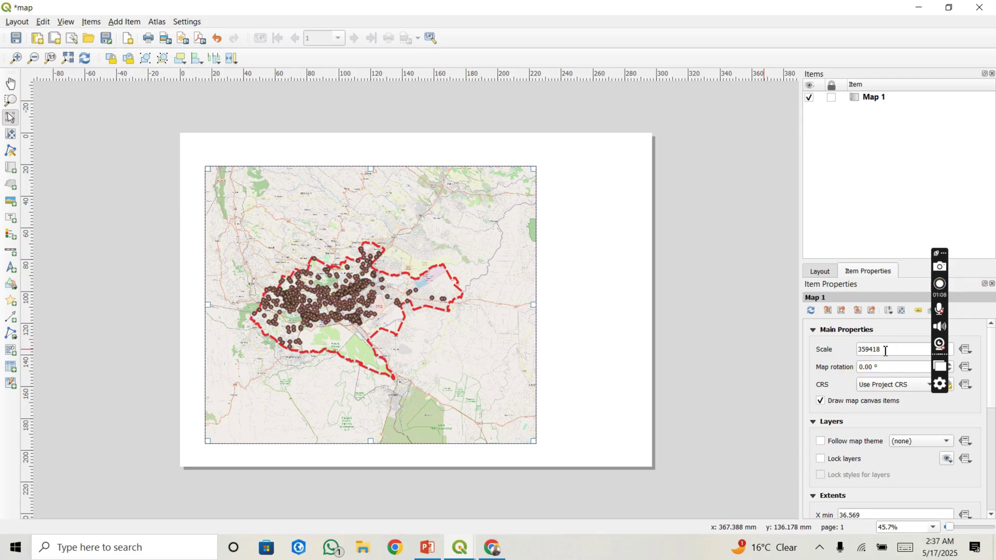
Step: Change Map 1's scale to 259418 so the Nairobi boundary and schools fill the frame
{"action": "left_click", "coordinate": [861, 349]}
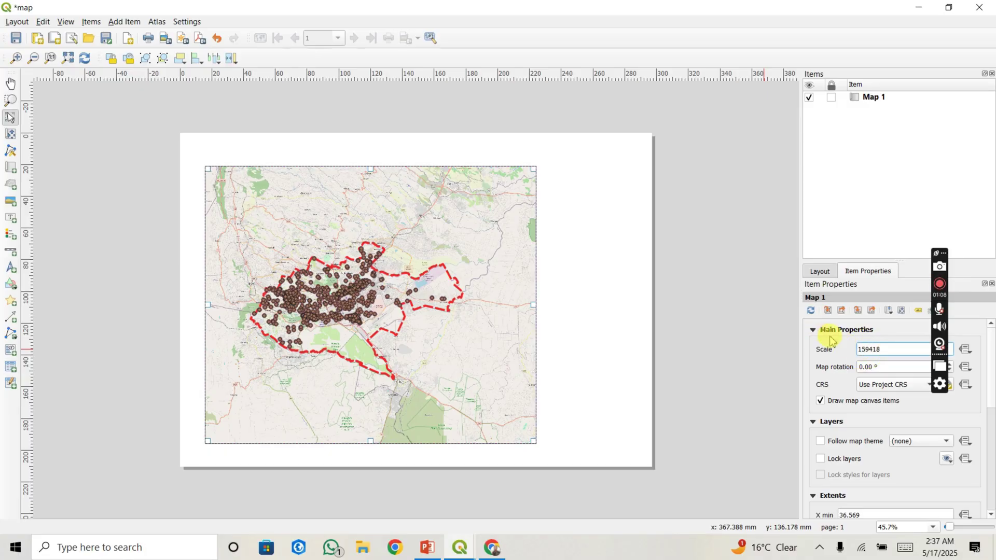
{"action": "key", "text": "Return"}
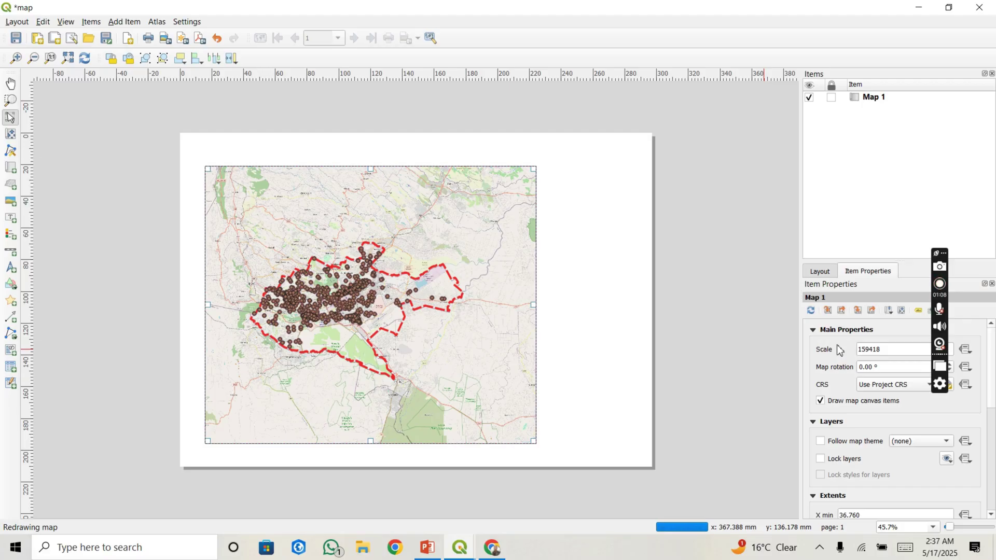
{"action": "left_click", "coordinate": [863, 352]}
{"action": "key", "text": "BackSpace"}
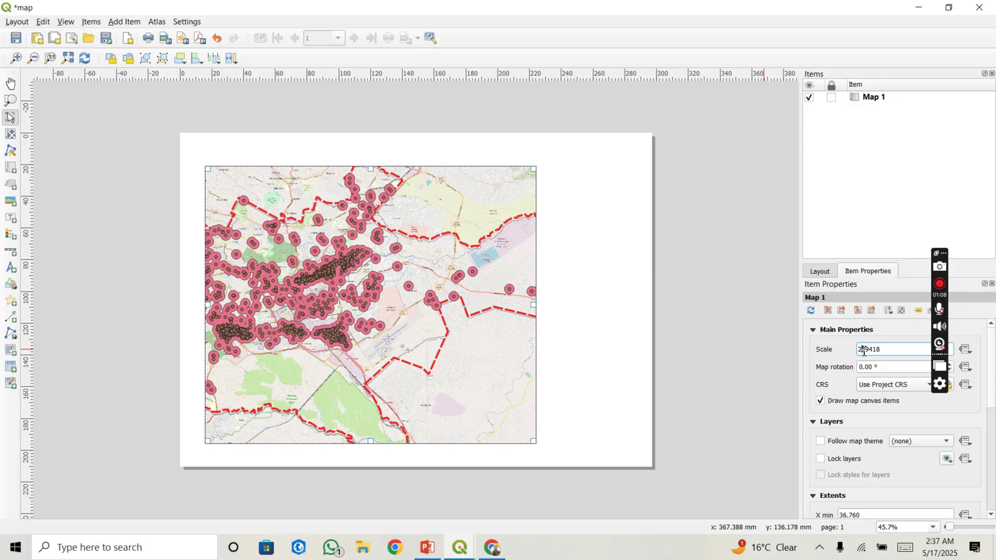
{"action": "key", "text": "Return"}
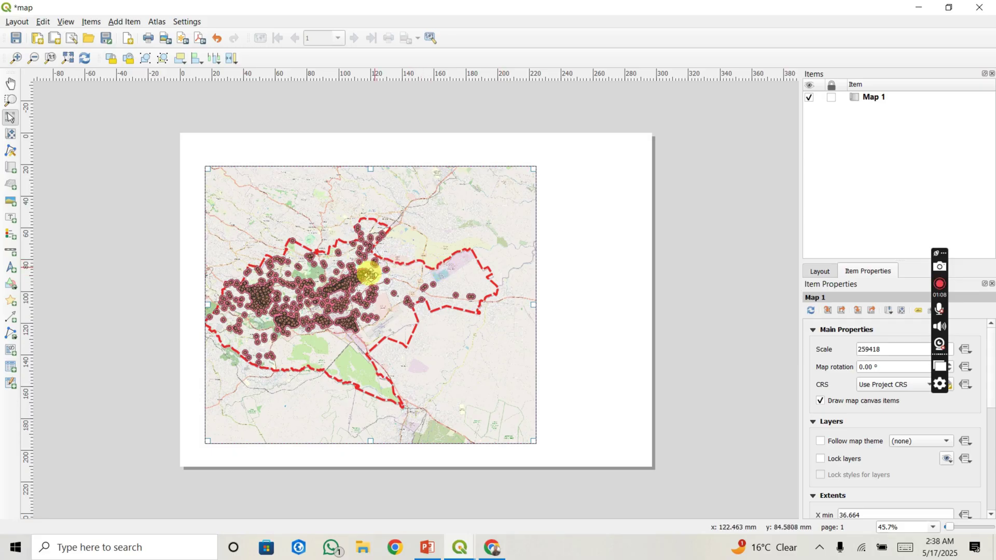
{"action": "left_click", "coordinate": [188, 222]}
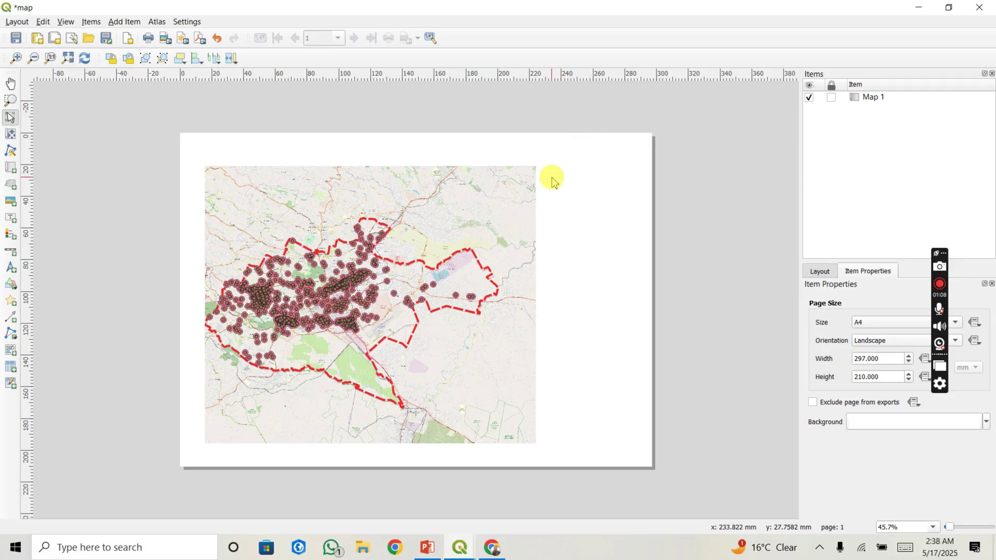
{"action": "left_click", "coordinate": [124, 22]}
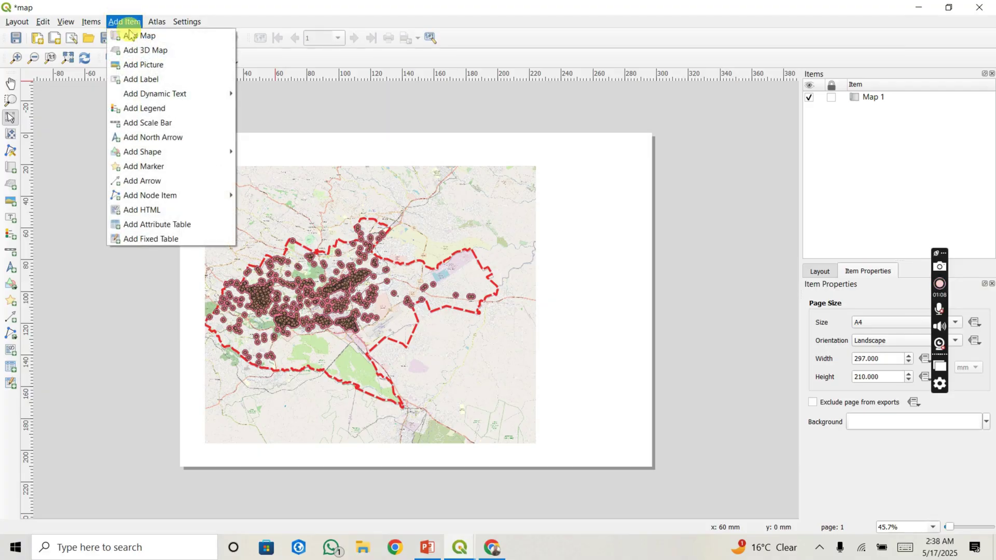
Step: Draw a legend box right of the map that lists all project layers
{"action": "left_click", "coordinate": [147, 108]}
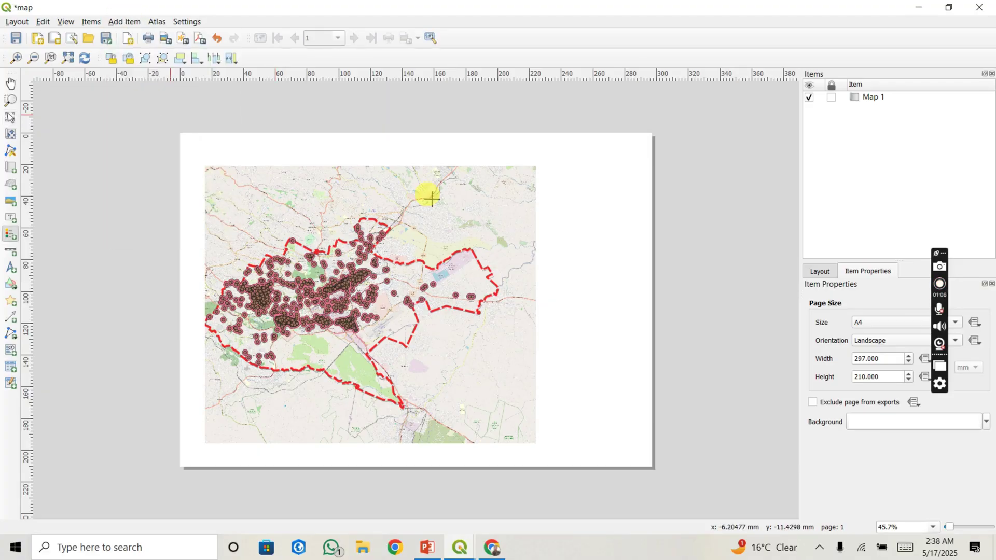
{"action": "left_click", "coordinate": [550, 166]}
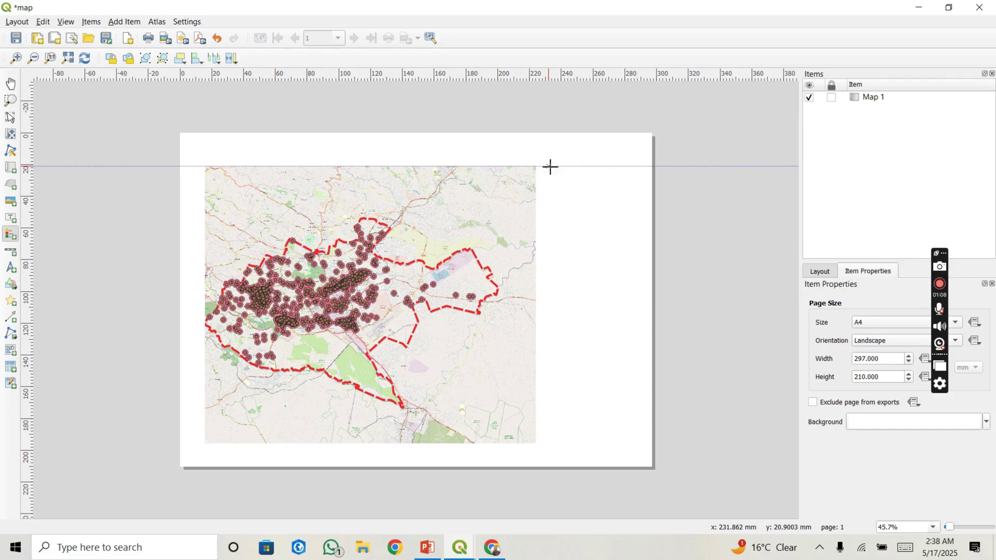
{"action": "left_click_drag", "start_coordinate": [550, 166], "coordinate": [633, 314]}
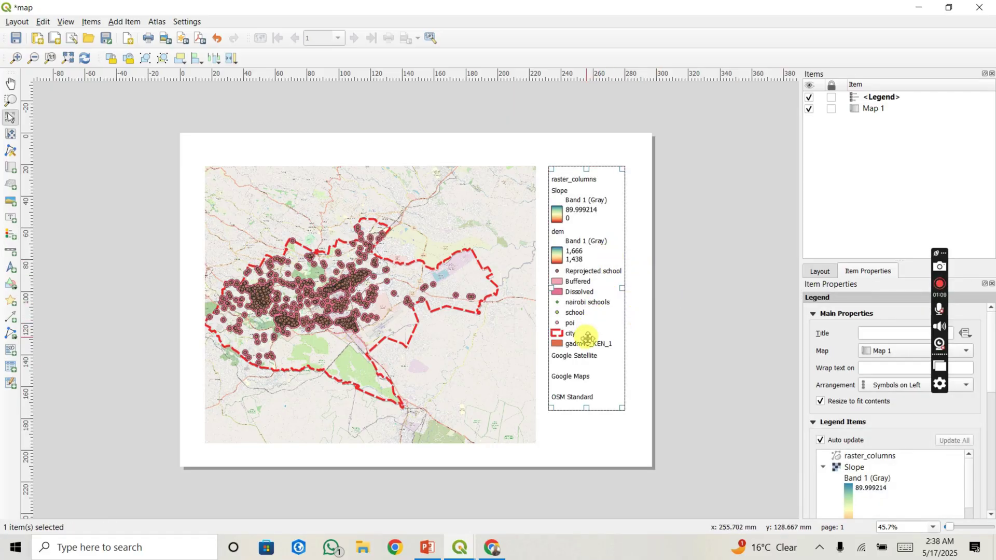
{"action": "left_click", "coordinate": [588, 339]}
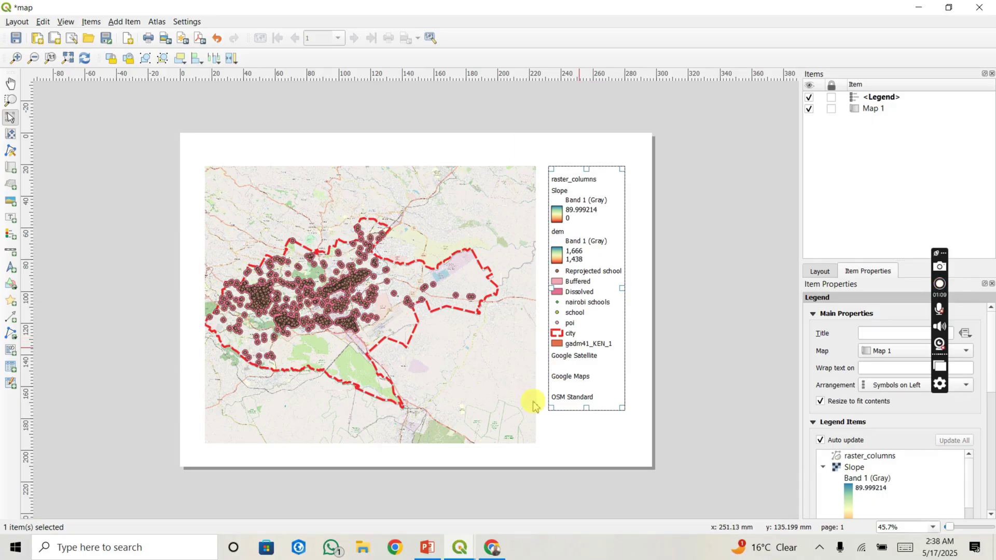
{"action": "left_click", "coordinate": [460, 550]}
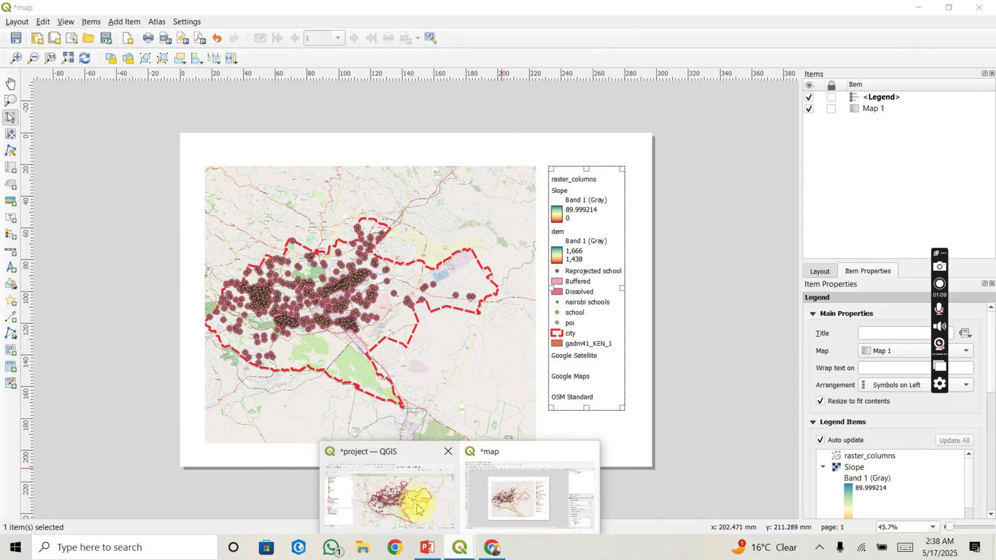
{"action": "left_click", "coordinate": [418, 509]}
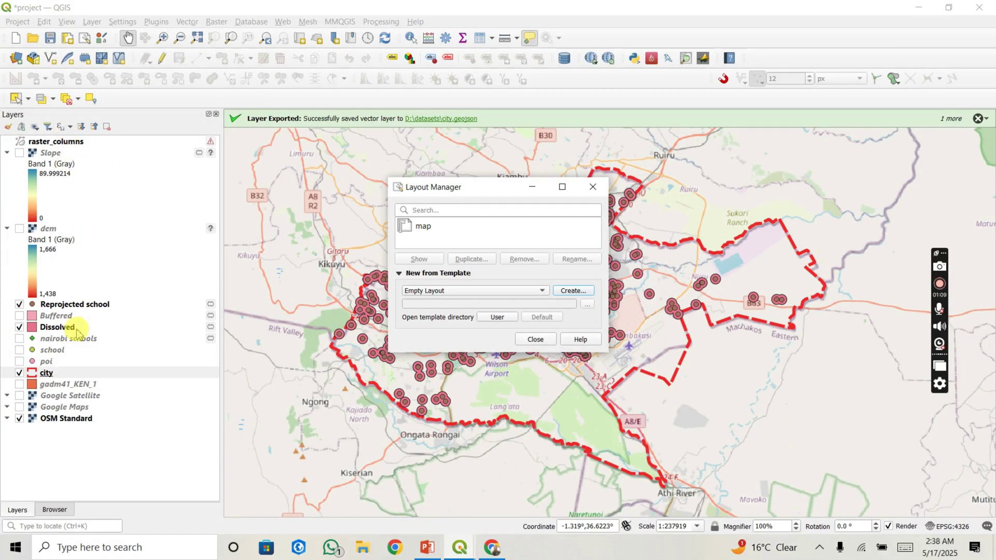
{"action": "left_click", "coordinate": [460, 551]}
{"action": "left_click", "coordinate": [509, 495]}
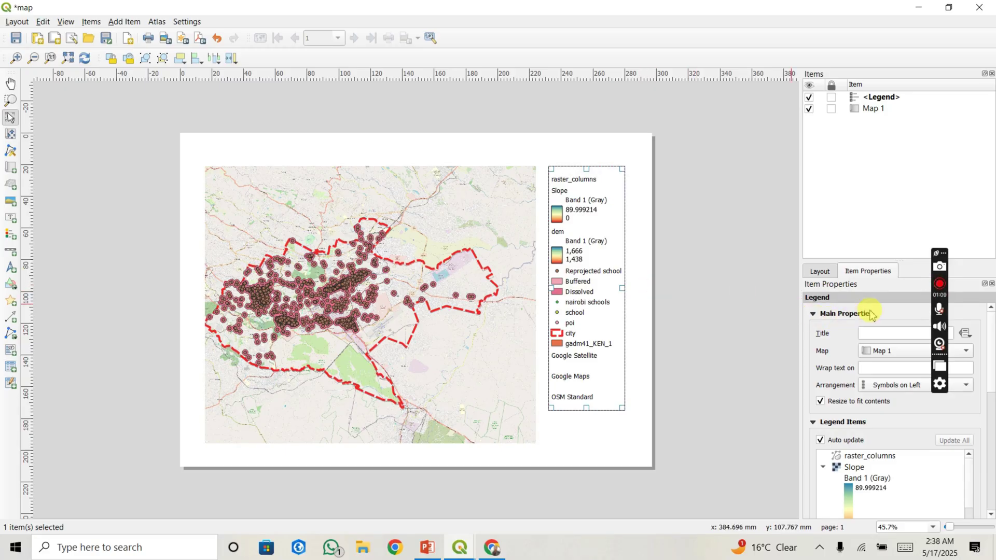
Step: Select the legend and turn off automatic updating of its items
{"action": "left_click", "coordinate": [884, 100]}
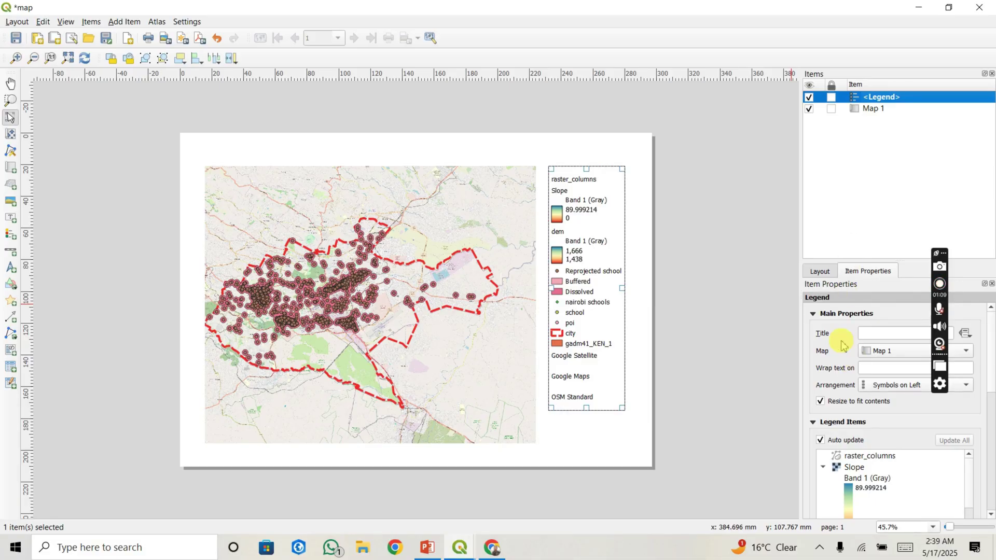
{"action": "mouse_move", "coordinate": [993, 366]}
{"action": "left_mouse_down"}
{"action": "mouse_move", "coordinate": [992, 420]}
{"action": "mouse_move", "coordinate": [992, 366]}
{"action": "left_mouse_up"}
{"action": "scroll", "coordinate": [990, 366], "scroll_direction": "down", "scroll_amount": 5}
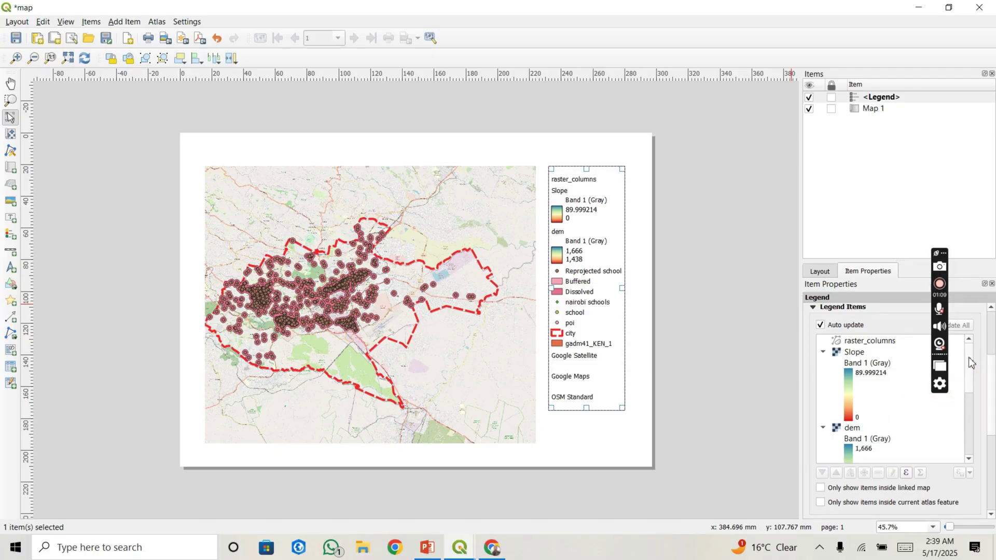
{"action": "left_click_drag", "start_coordinate": [969, 362], "coordinate": [970, 418]}
{"action": "scroll", "coordinate": [966, 420], "scroll_direction": "up", "scroll_amount": 5}
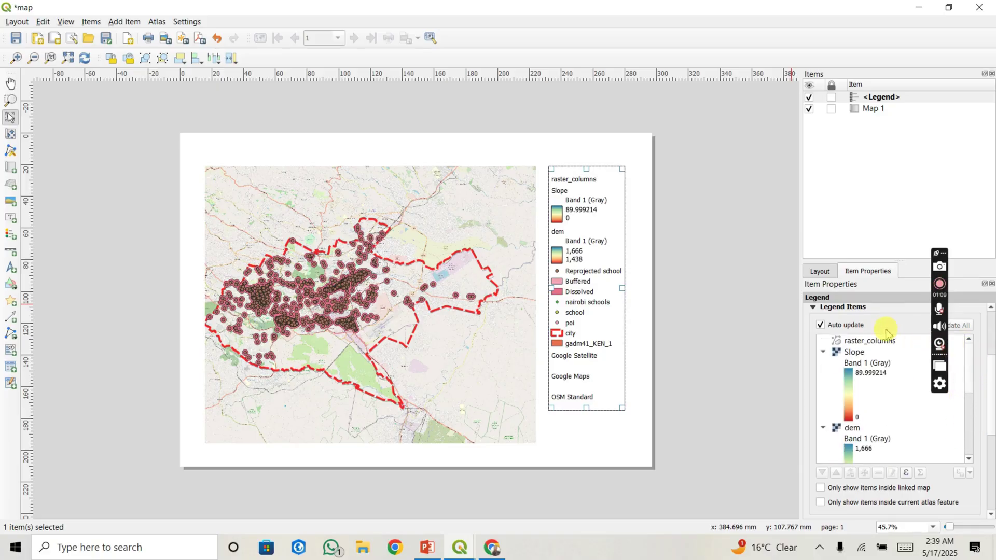
{"action": "left_click", "coordinate": [821, 326]}
{"action": "left_click_drag", "start_coordinate": [970, 371], "coordinate": [973, 438]}
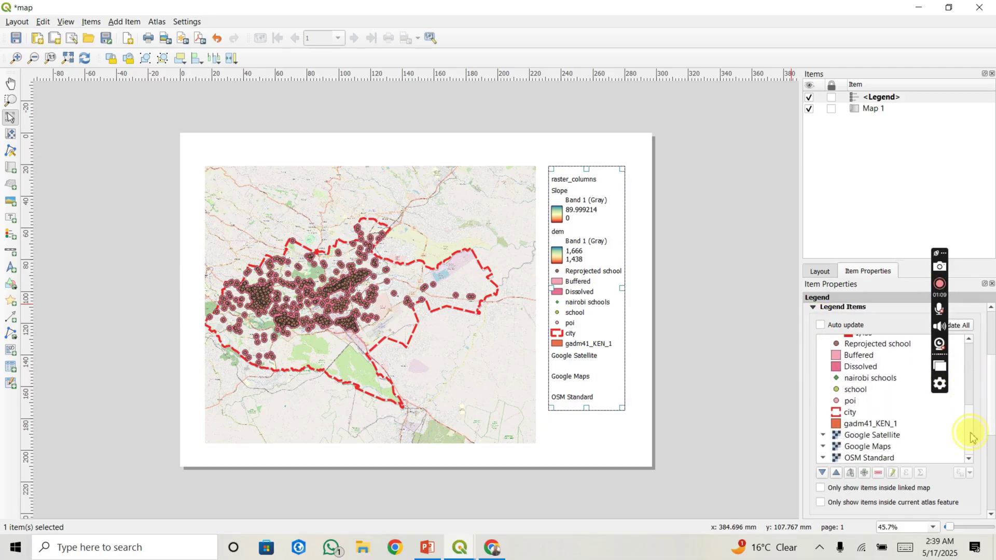
Step: Remove Google Satellite, Google Maps, gadm41_KEN_1, poi and school from the legend
{"action": "left_click", "coordinate": [881, 438]}
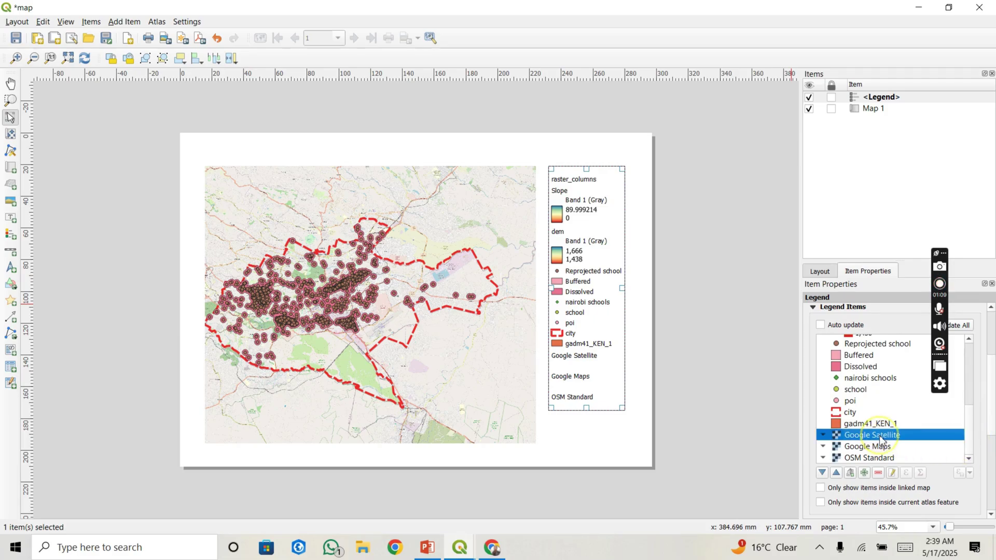
{"action": "left_click", "coordinate": [879, 473]}
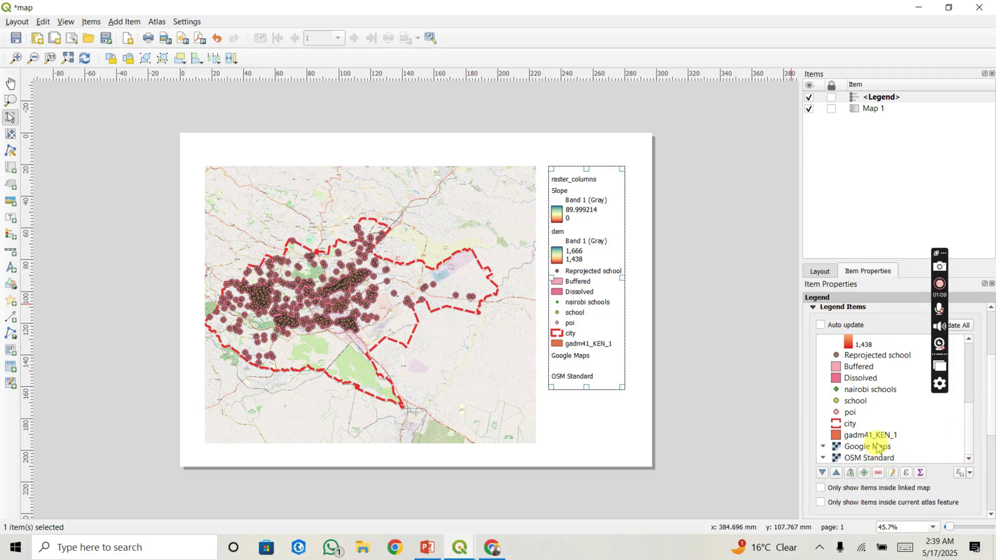
{"action": "left_click", "coordinate": [878, 447]}
{"action": "left_click", "coordinate": [878, 473]}
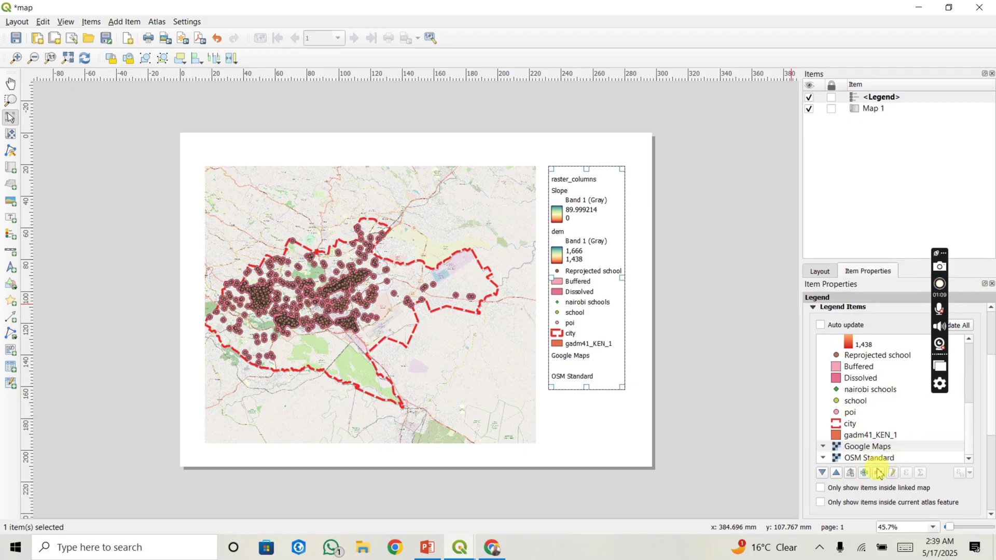
{"action": "left_click", "coordinate": [879, 473]}
{"action": "left_click", "coordinate": [876, 448]}
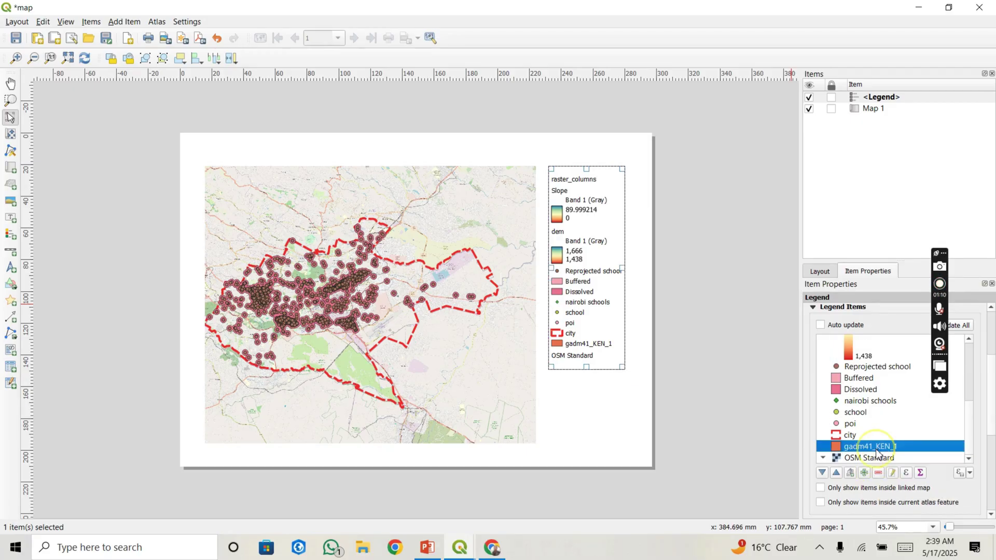
{"action": "left_click", "coordinate": [879, 473]}
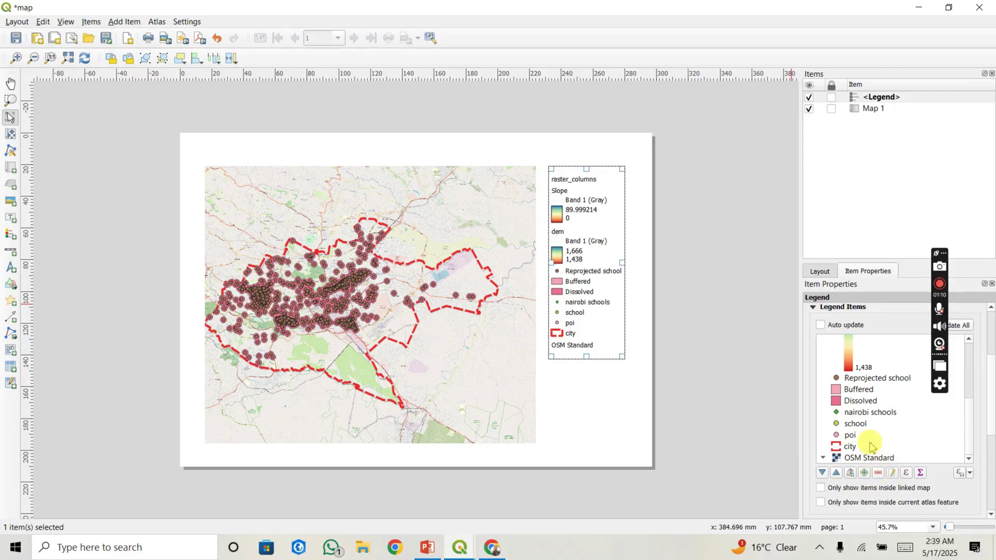
{"action": "left_click", "coordinate": [870, 438]}
{"action": "left_click", "coordinate": [878, 474]}
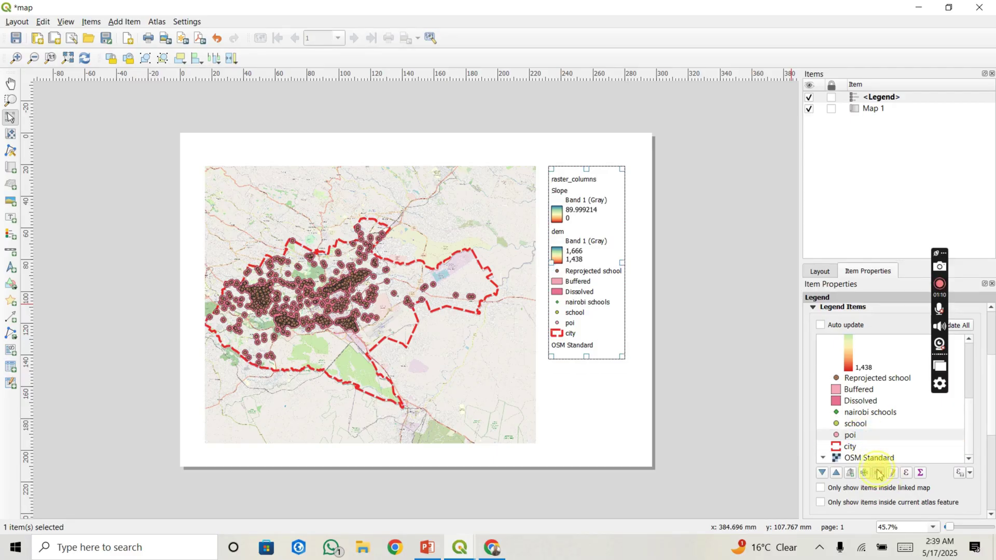
{"action": "left_click", "coordinate": [868, 438]}
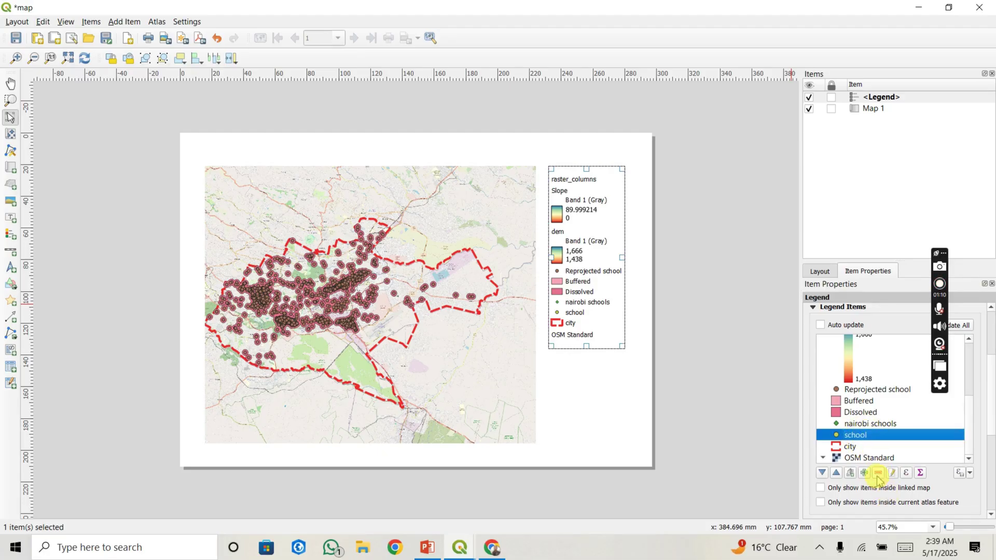
{"action": "left_click", "coordinate": [878, 474]}
Step: Remove nairobi schools, Buffered, dem, Slope and raster_columns from the legend
{"action": "left_click", "coordinate": [873, 436]}
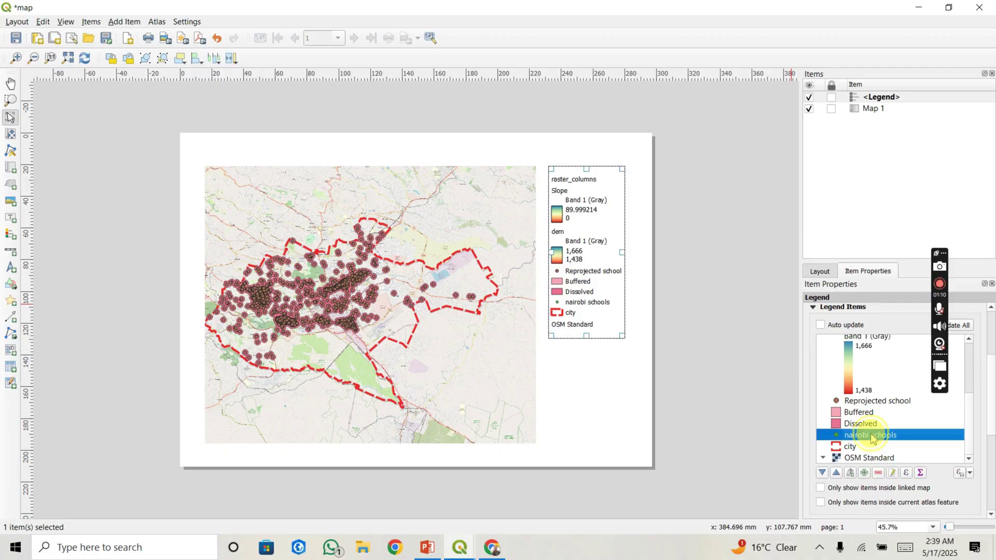
{"action": "left_click", "coordinate": [878, 474]}
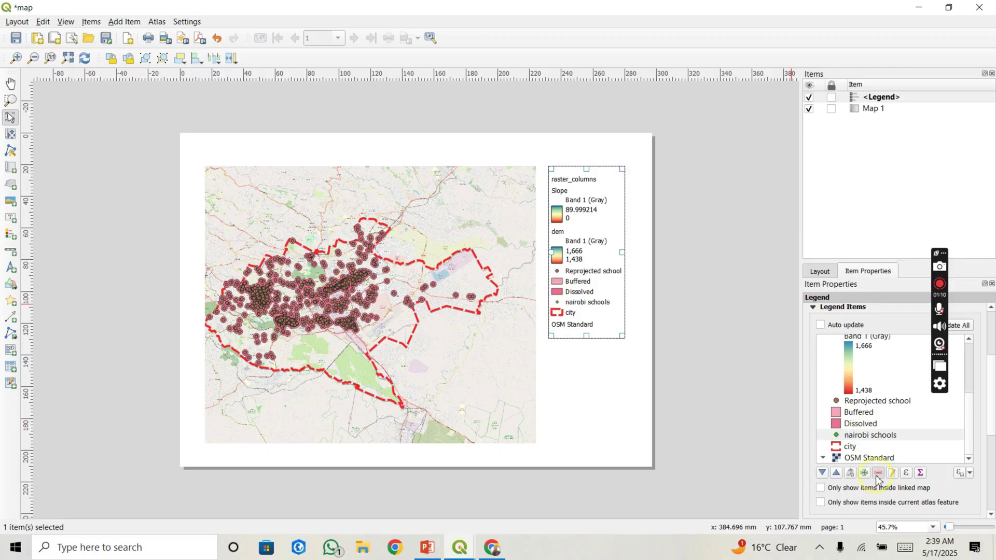
{"action": "left_click", "coordinate": [865, 430]}
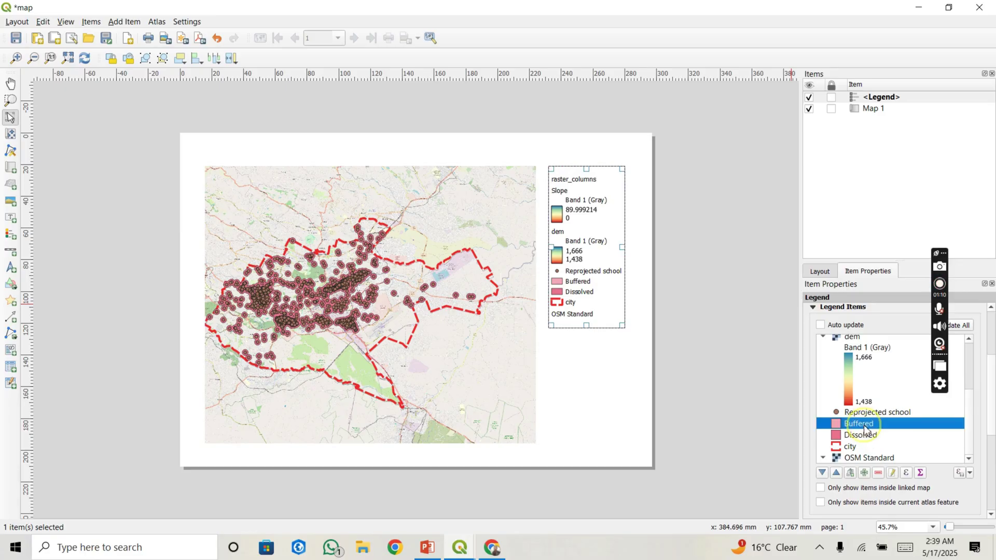
{"action": "left_click", "coordinate": [878, 474]}
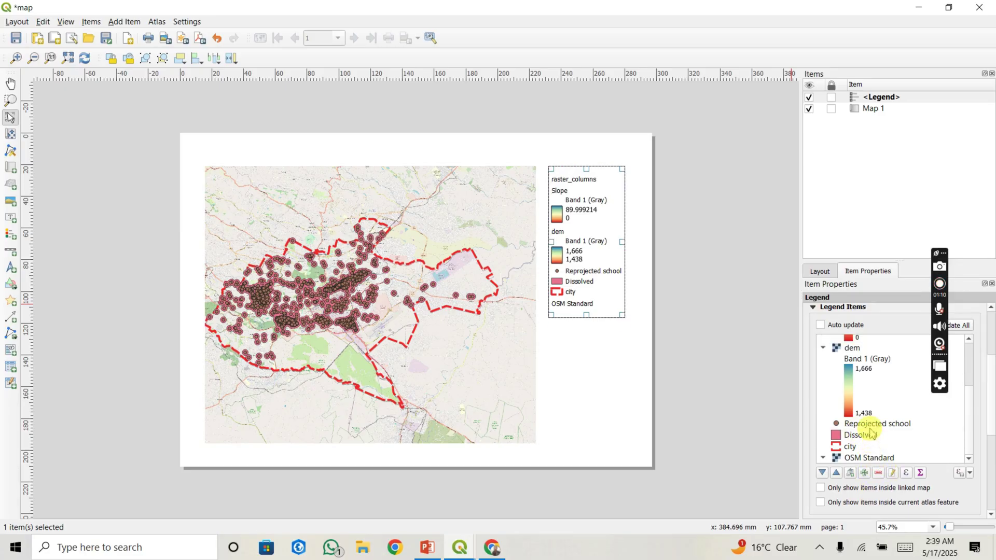
{"action": "left_click", "coordinate": [859, 351]}
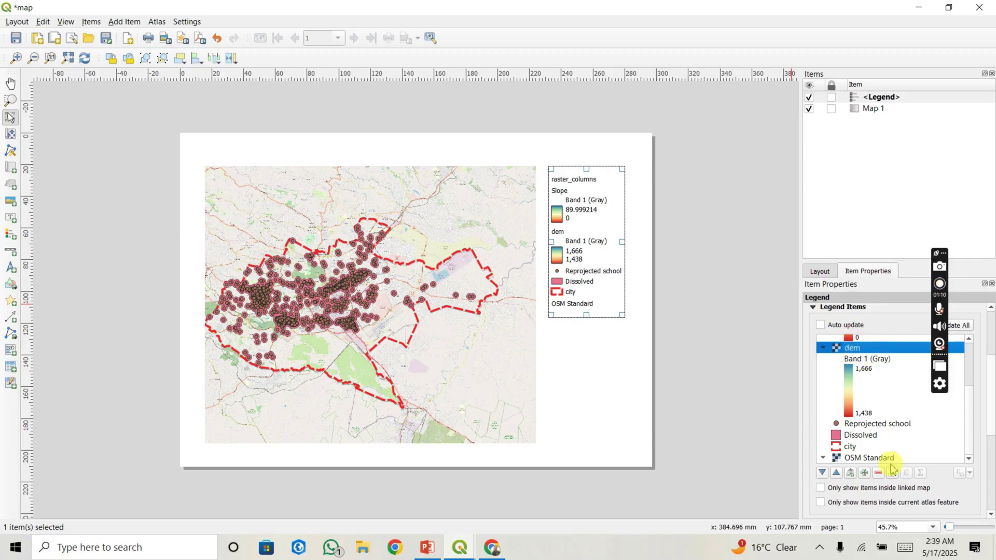
{"action": "left_click", "coordinate": [878, 473]}
{"action": "scroll", "coordinate": [880, 404], "scroll_direction": "up", "scroll_amount": 1}
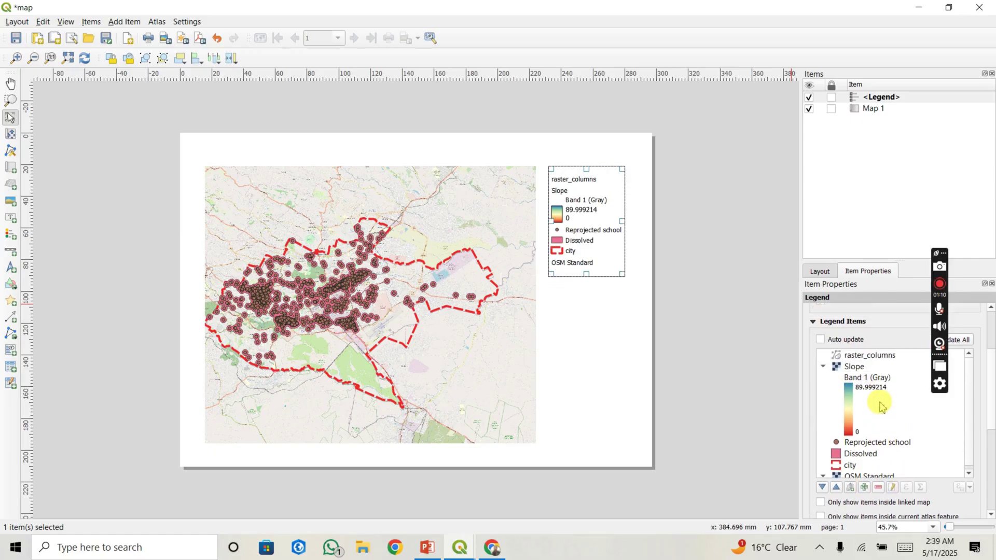
{"action": "left_click", "coordinate": [869, 368]}
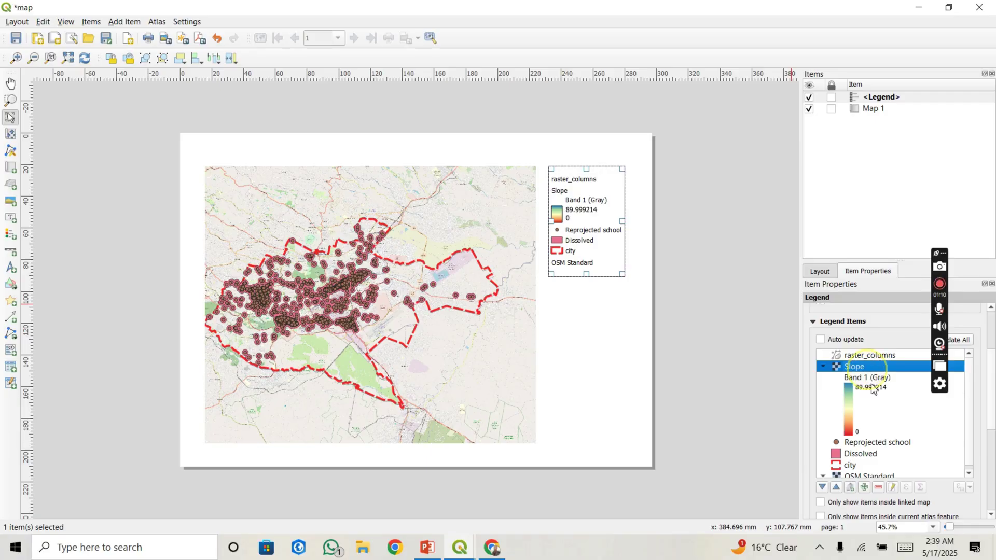
{"action": "left_click", "coordinate": [878, 487]}
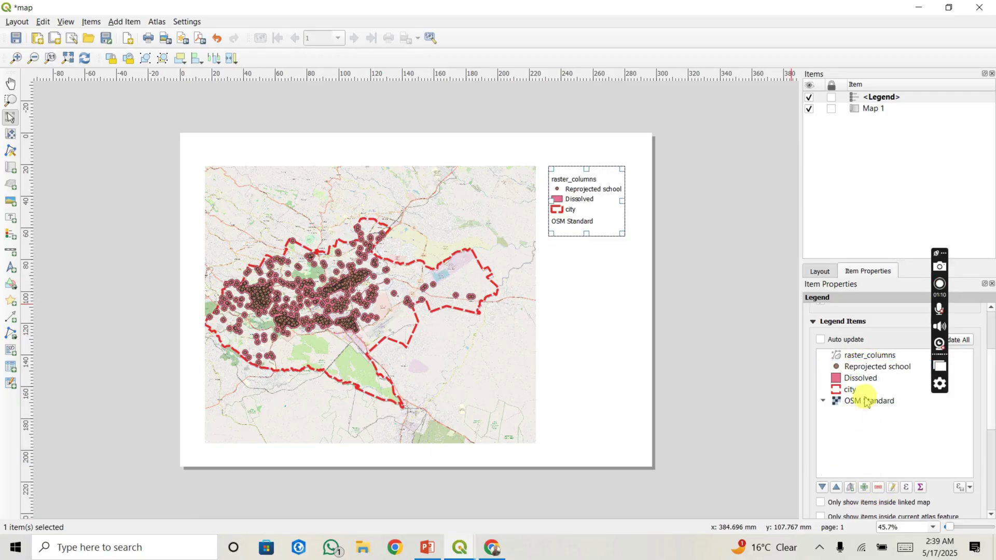
{"action": "left_click", "coordinate": [855, 356]}
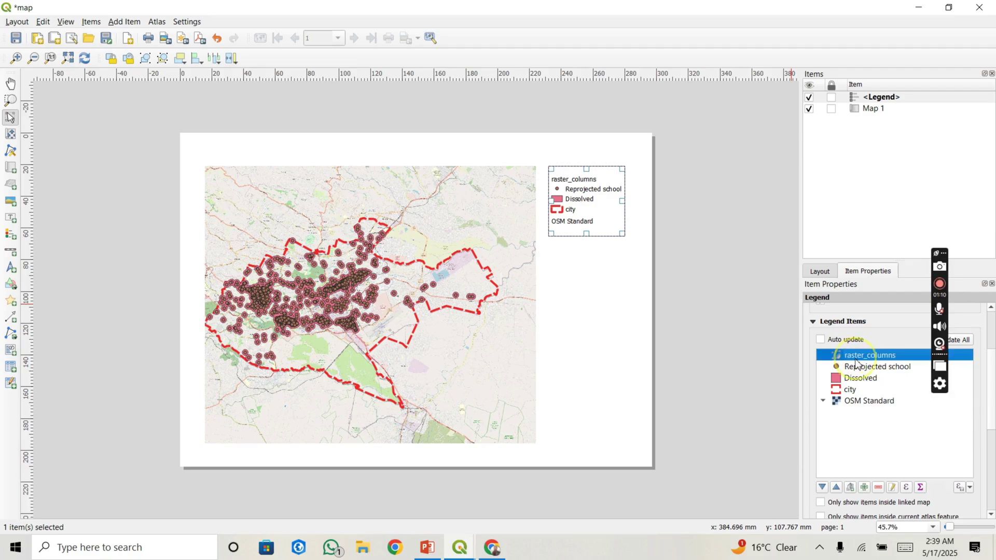
{"action": "left_click", "coordinate": [878, 488]}
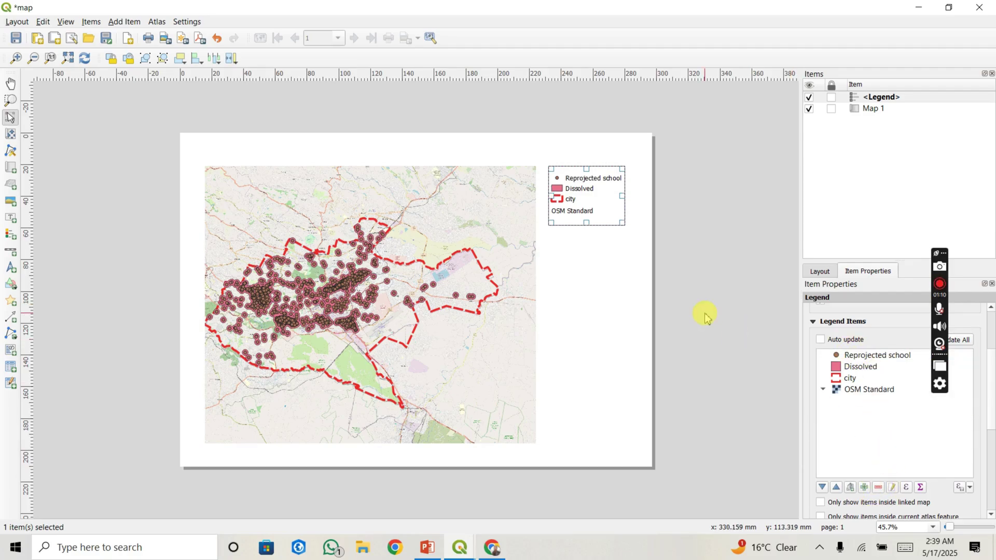
Step: Nudge the legend lower on the page and give it a frame border
{"action": "mouse_move", "coordinate": [595, 208]}
{"action": "left_mouse_down"}
{"action": "mouse_move", "coordinate": [596, 231]}
{"action": "mouse_move", "coordinate": [595, 208]}
{"action": "left_mouse_up"}
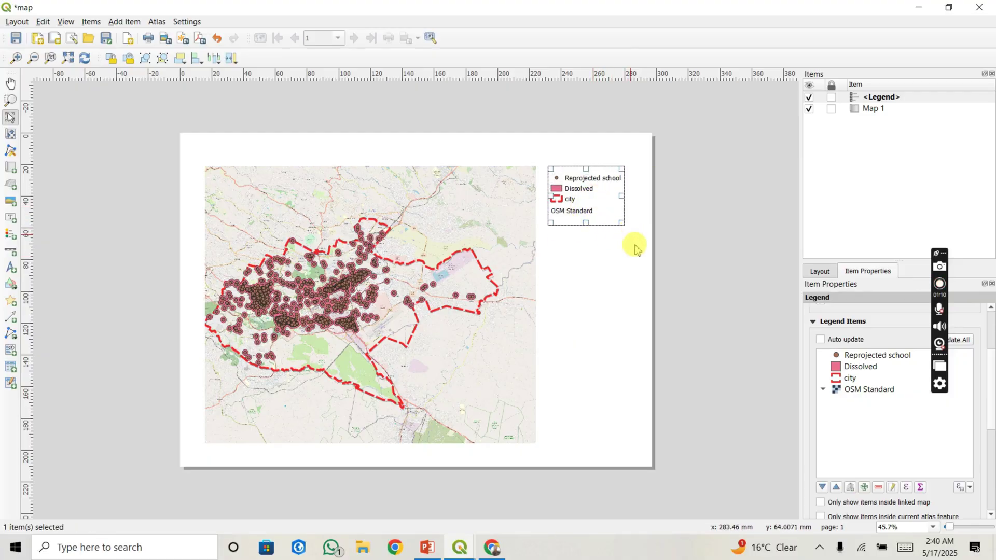
{"action": "left_click", "coordinate": [636, 275]}
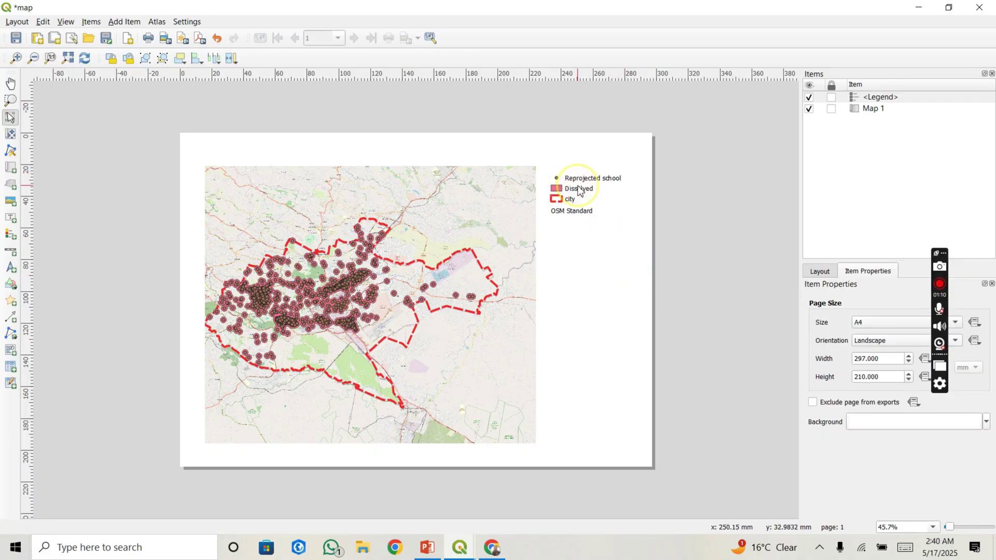
{"action": "left_click", "coordinate": [580, 191]}
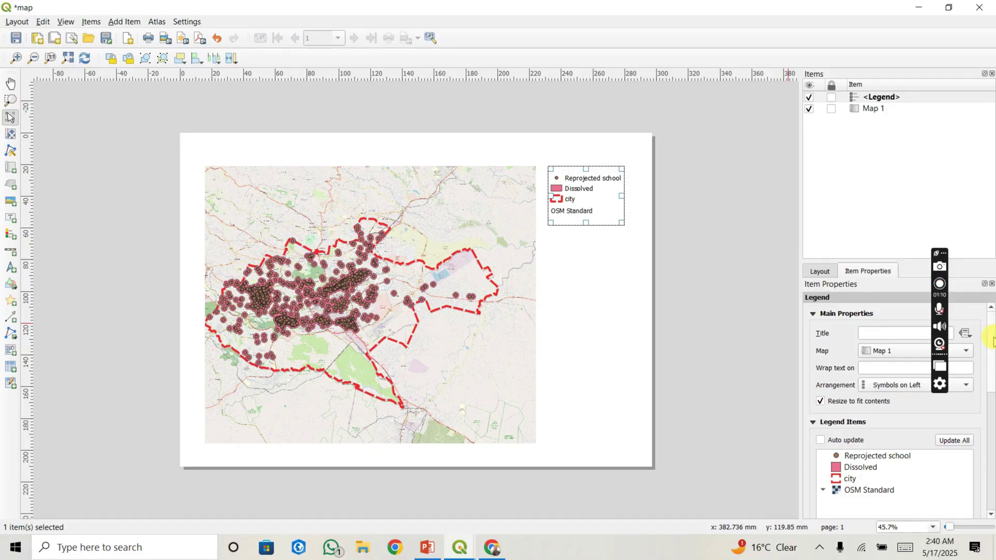
{"action": "left_click_drag", "start_coordinate": [993, 346], "coordinate": [994, 438]}
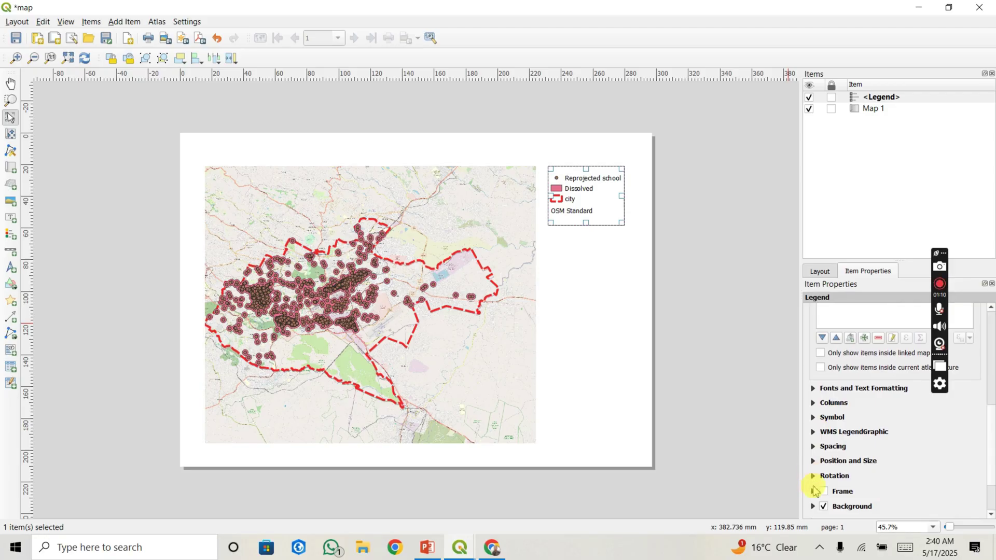
{"action": "left_click", "coordinate": [824, 492]}
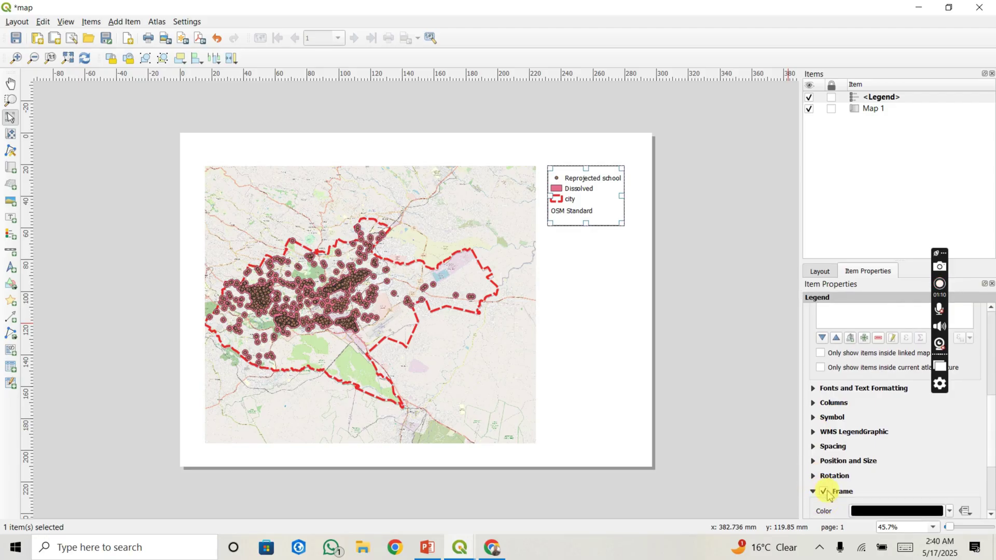
{"action": "left_click", "coordinate": [606, 331]}
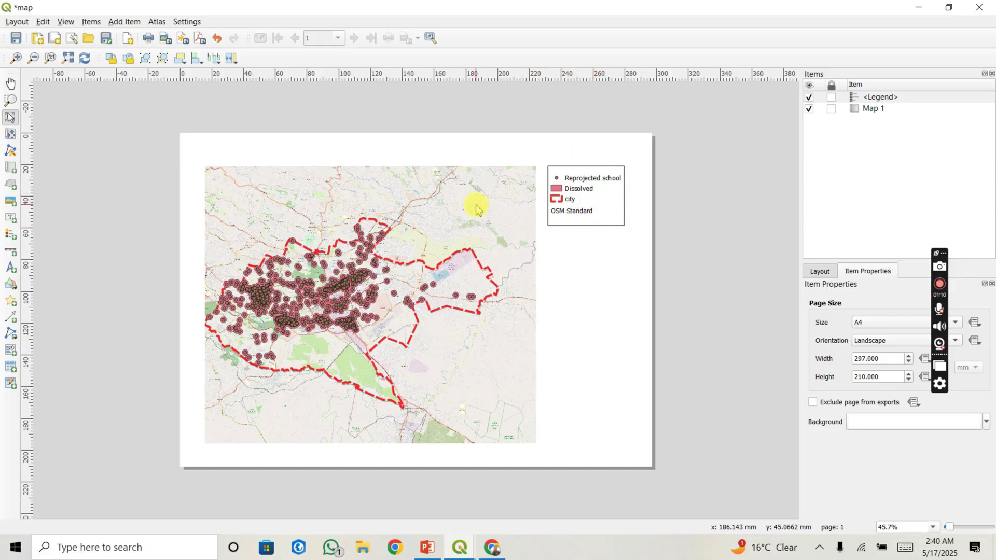
Step: Place a north arrow below the legend and shift the legend slightly right
{"action": "left_click", "coordinate": [117, 23]}
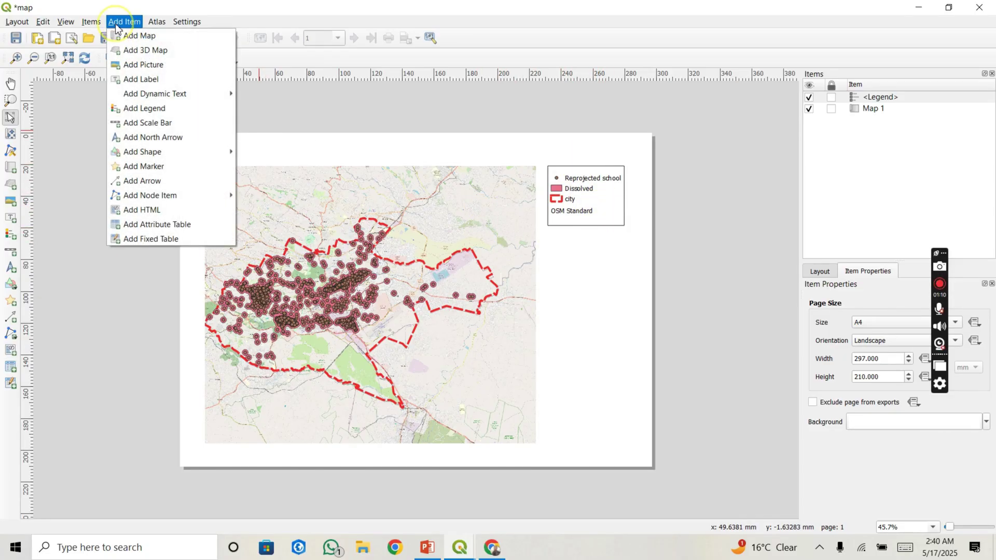
{"action": "left_click", "coordinate": [173, 136]}
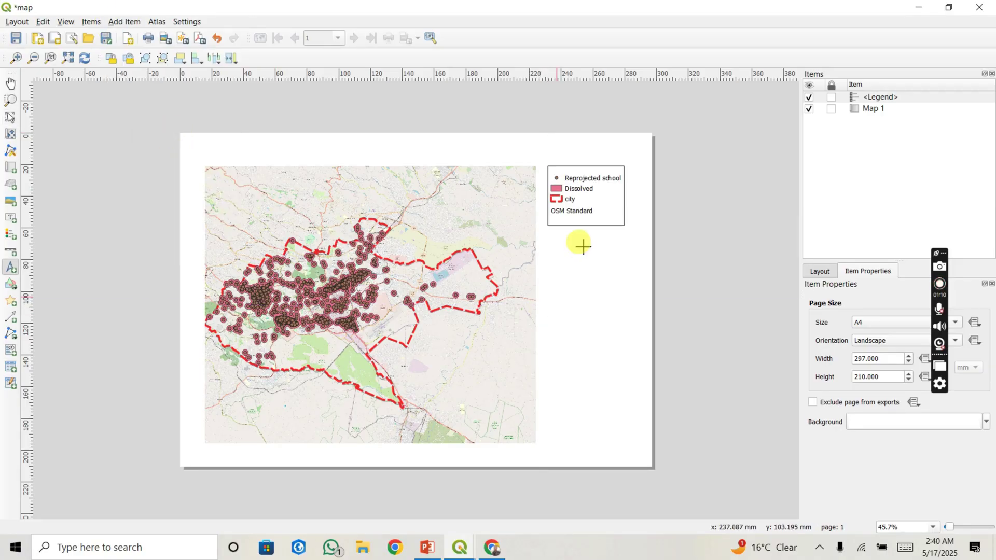
{"action": "mouse_move", "coordinate": [583, 242]}
{"action": "left_mouse_down"}
{"action": "mouse_move", "coordinate": [592, 282]}
{"action": "mouse_move", "coordinate": [621, 315]}
{"action": "mouse_move", "coordinate": [597, 280]}
{"action": "left_mouse_up"}
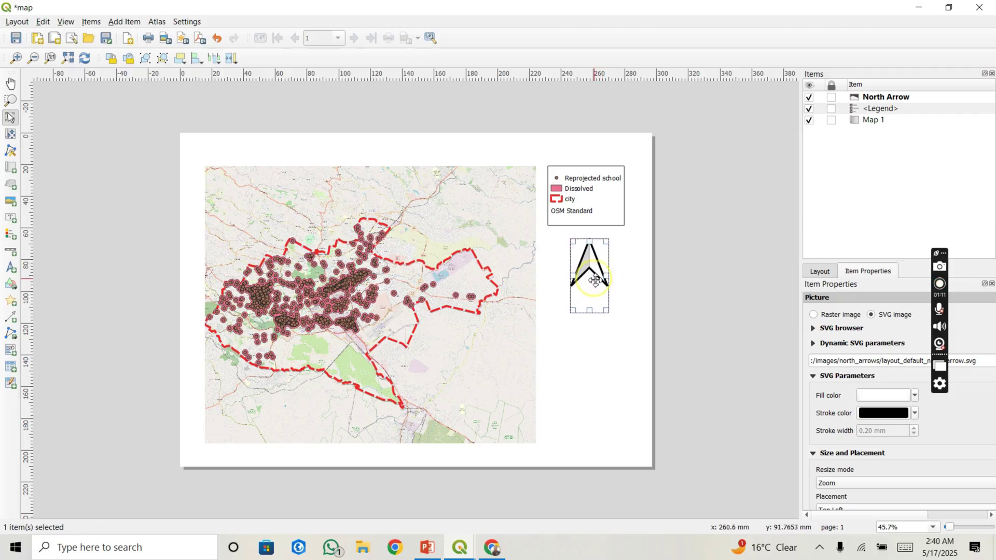
{"action": "left_click", "coordinate": [596, 211]}
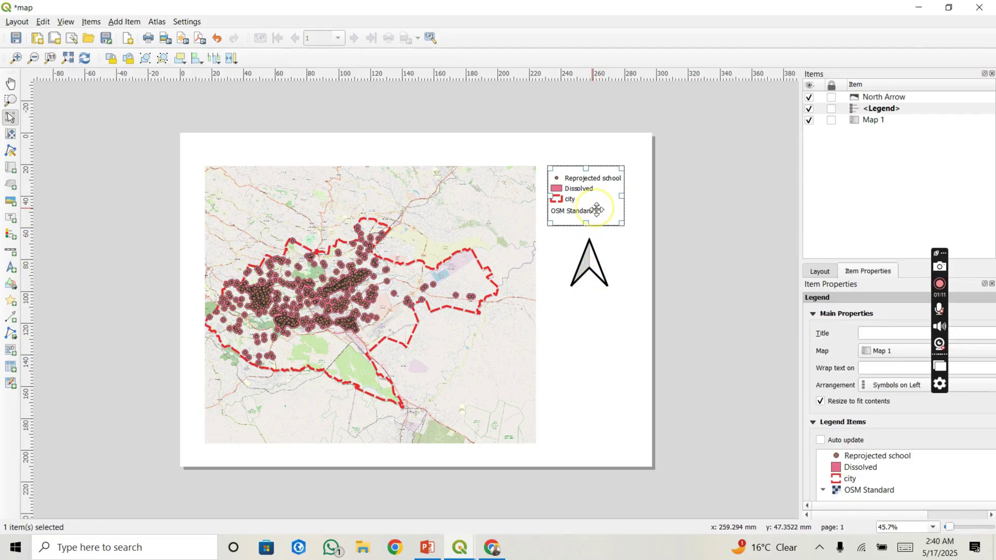
{"action": "left_click_drag", "start_coordinate": [593, 206], "coordinate": [596, 205]}
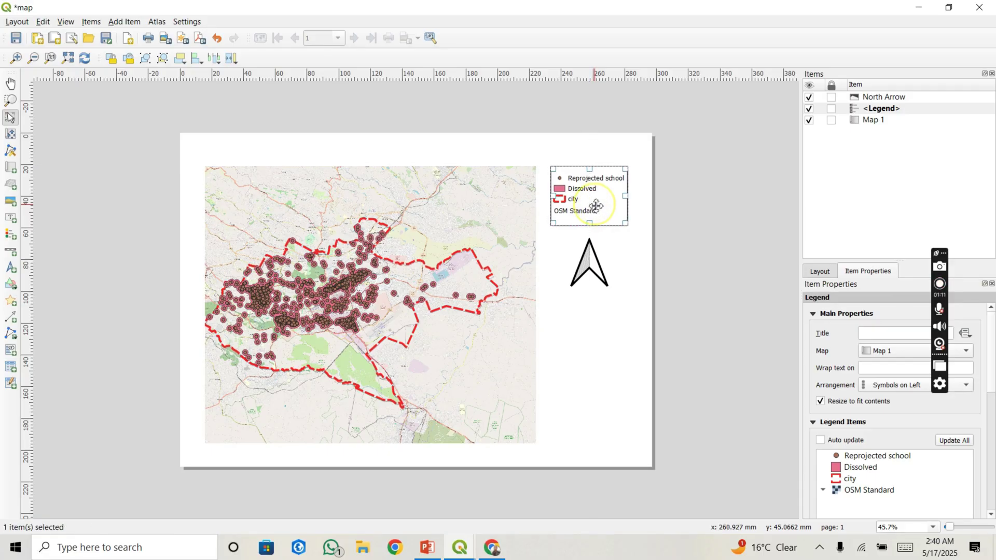
{"action": "left_click", "coordinate": [606, 305]}
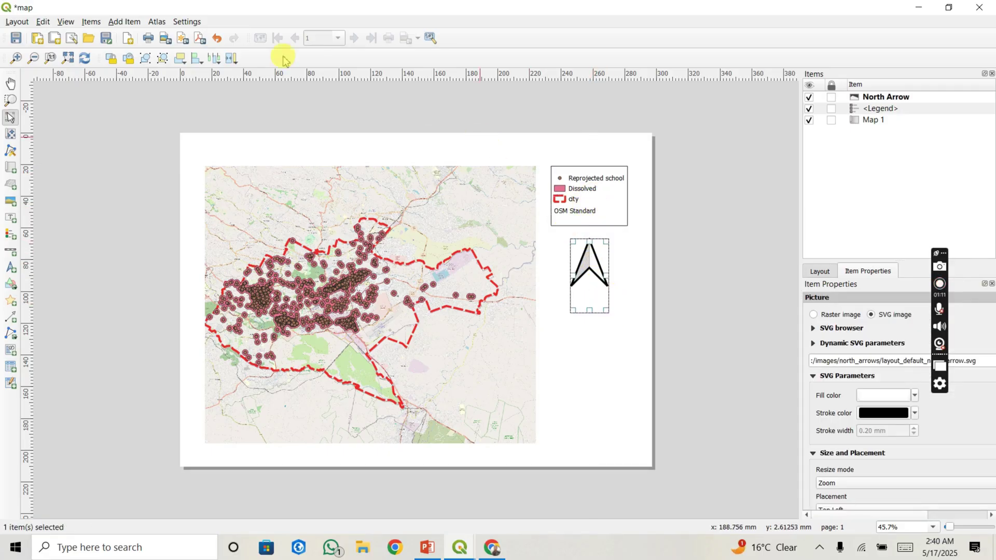
Step: Add a 0–10 km scale bar linked to Map 1 directly under the north arrow
{"action": "left_click", "coordinate": [115, 22]}
{"action": "left_click", "coordinate": [148, 122]}
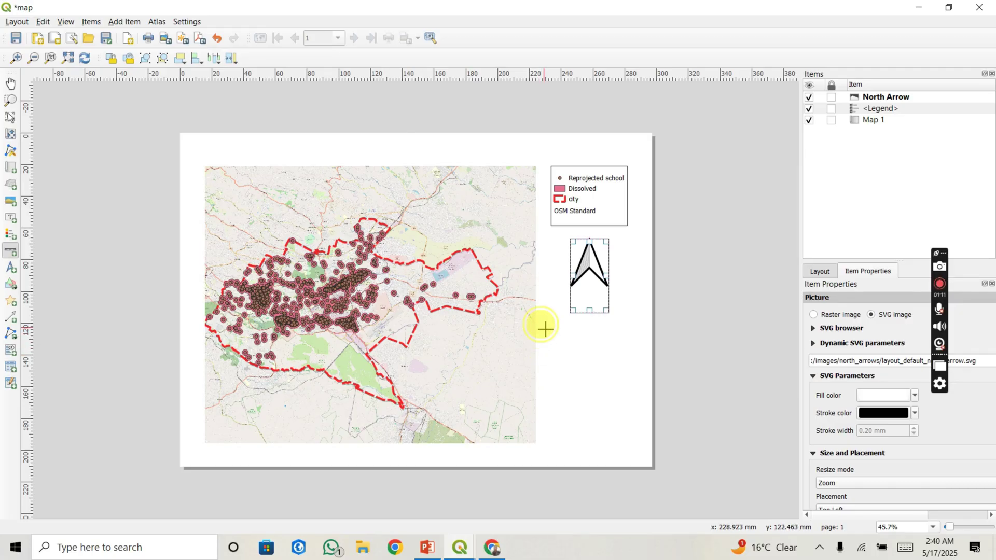
{"action": "left_click_drag", "start_coordinate": [544, 328], "coordinate": [645, 344]}
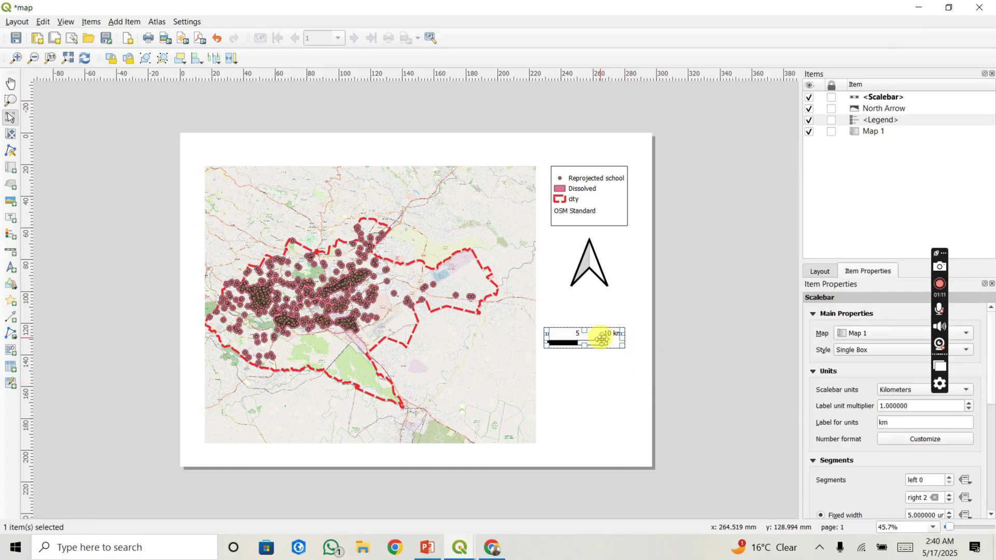
{"action": "left_click_drag", "start_coordinate": [602, 339], "coordinate": [610, 318]}
{"action": "left_click", "coordinate": [700, 346]}
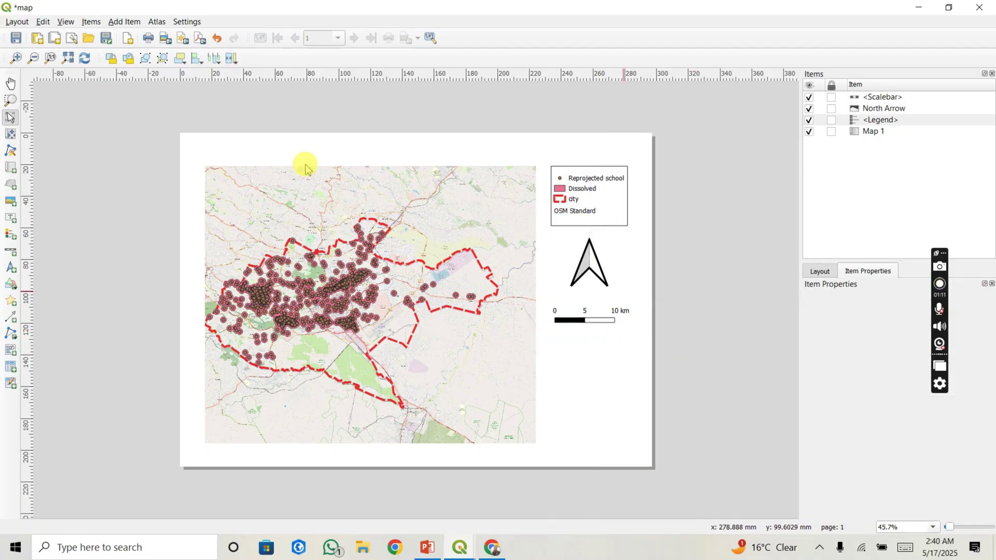
{"action": "left_click", "coordinate": [123, 21]}
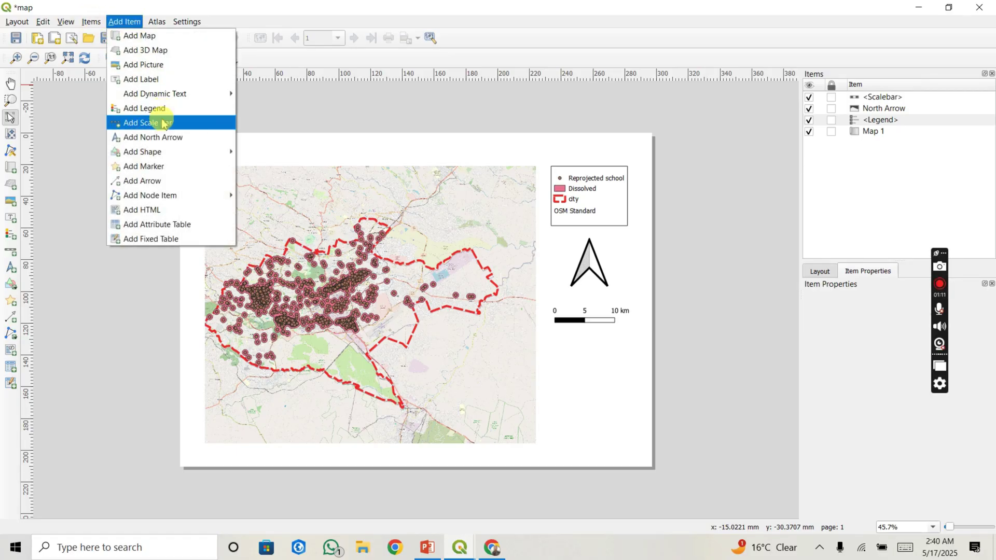
{"action": "mouse_move", "coordinate": [176, 162]}
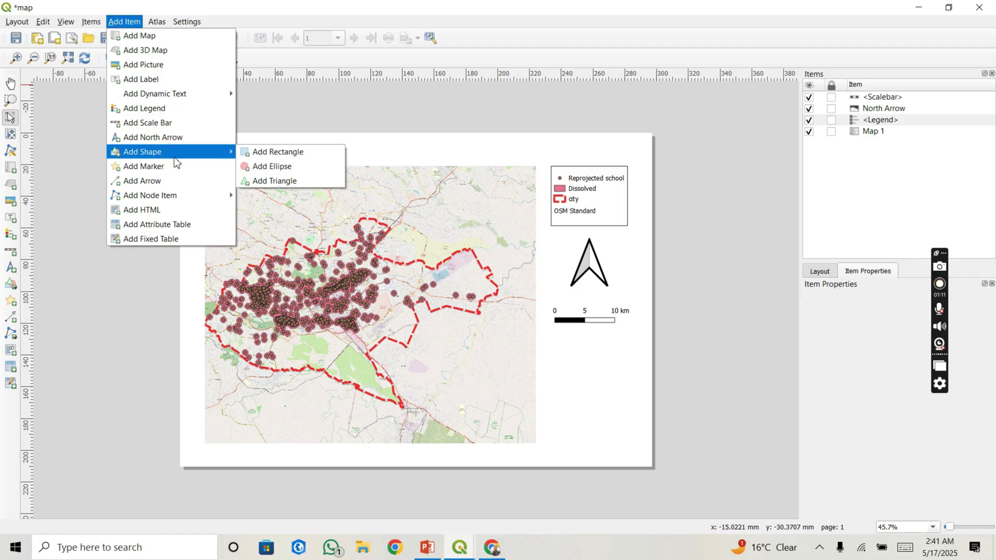
{"action": "mouse_move", "coordinate": [174, 94]}
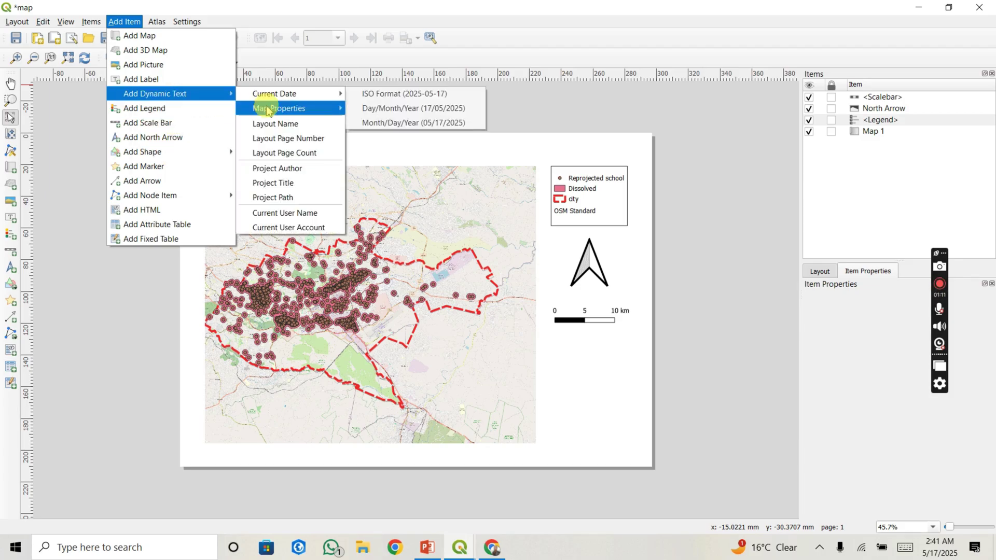
{"action": "mouse_move", "coordinate": [268, 109]}
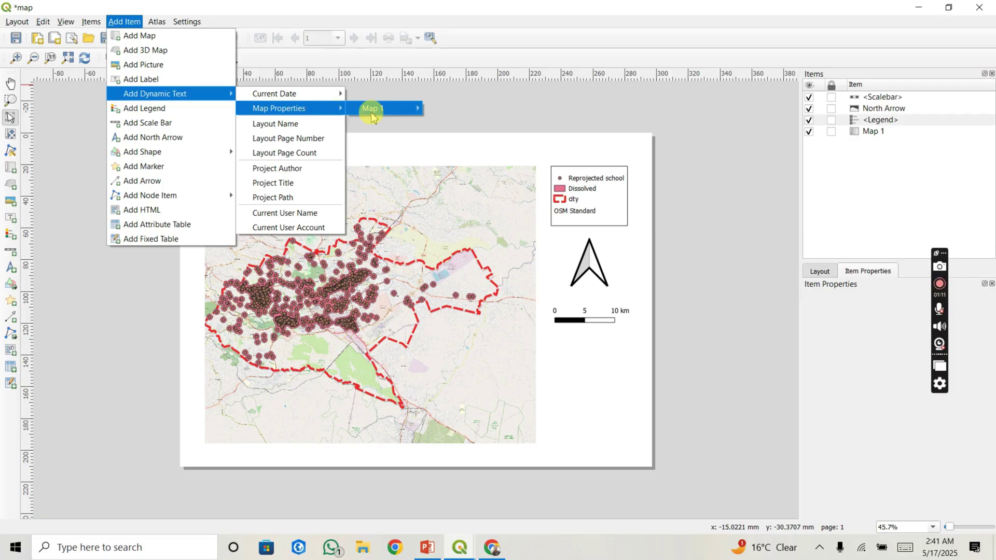
{"action": "mouse_move", "coordinate": [373, 111]}
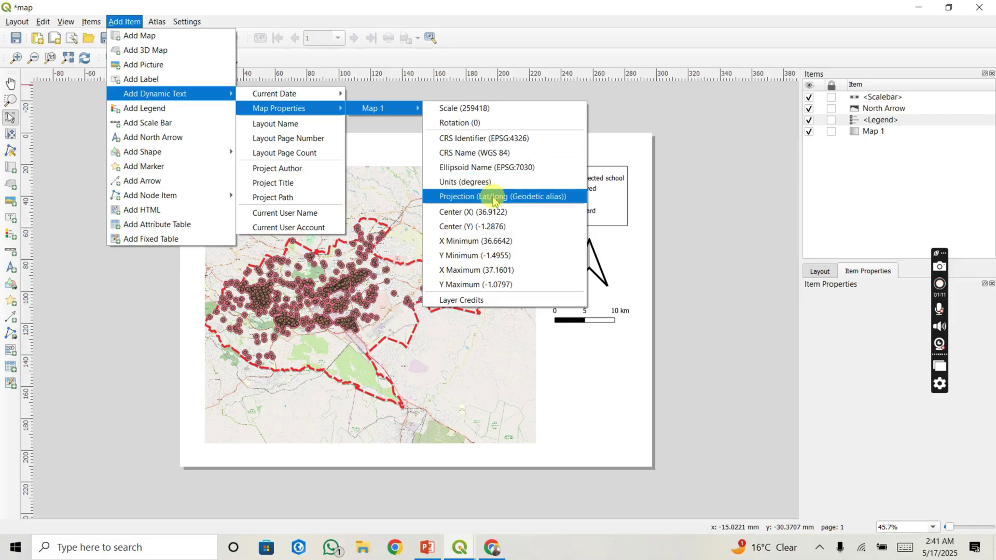
{"action": "left_click", "coordinate": [476, 299]}
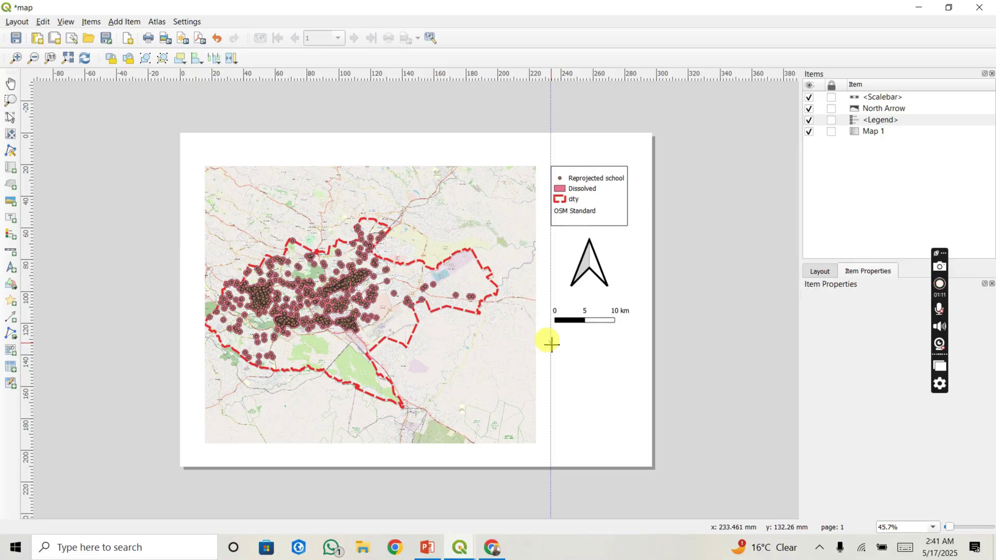
{"action": "left_click_drag", "start_coordinate": [550, 343], "coordinate": [634, 444]}
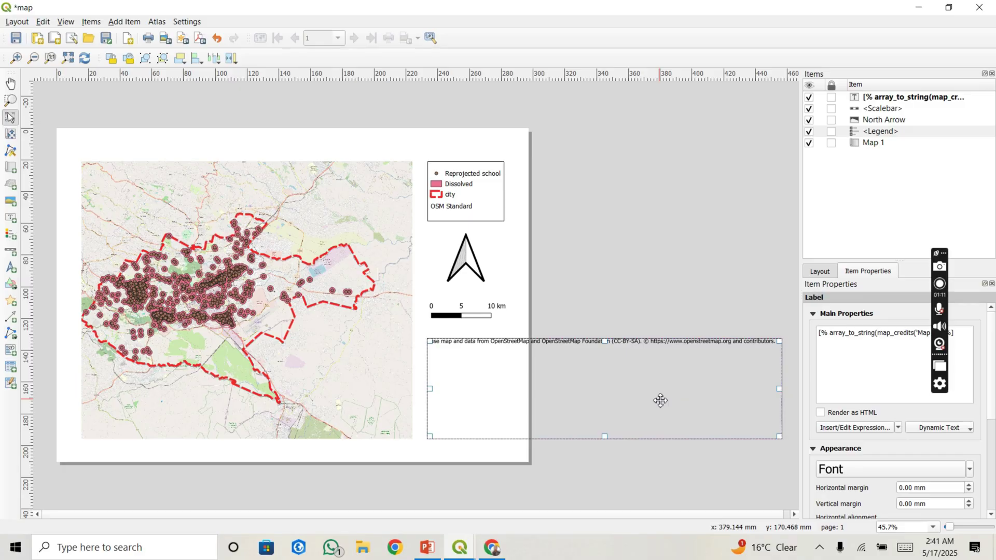
{"action": "key", "text": "Delete"}
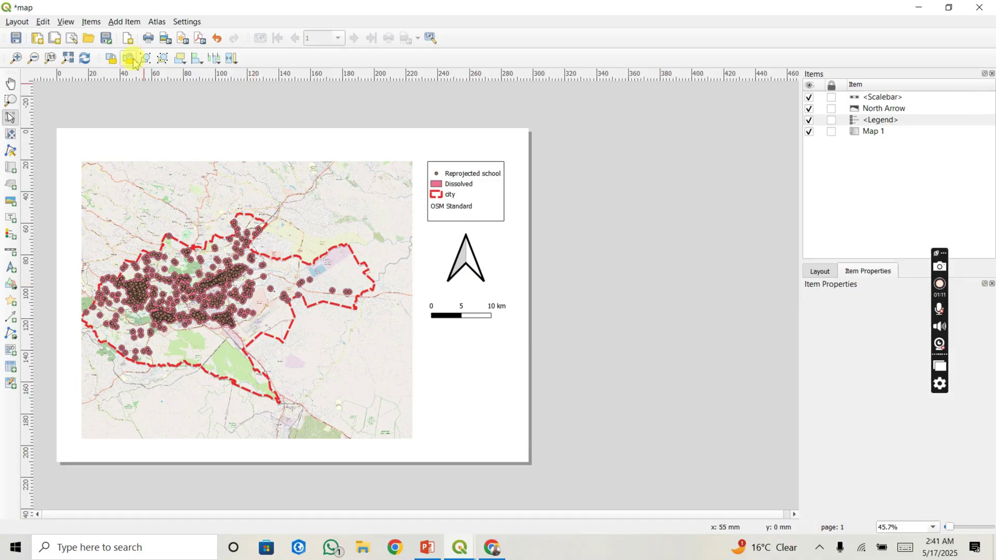
{"action": "left_click", "coordinate": [115, 22]}
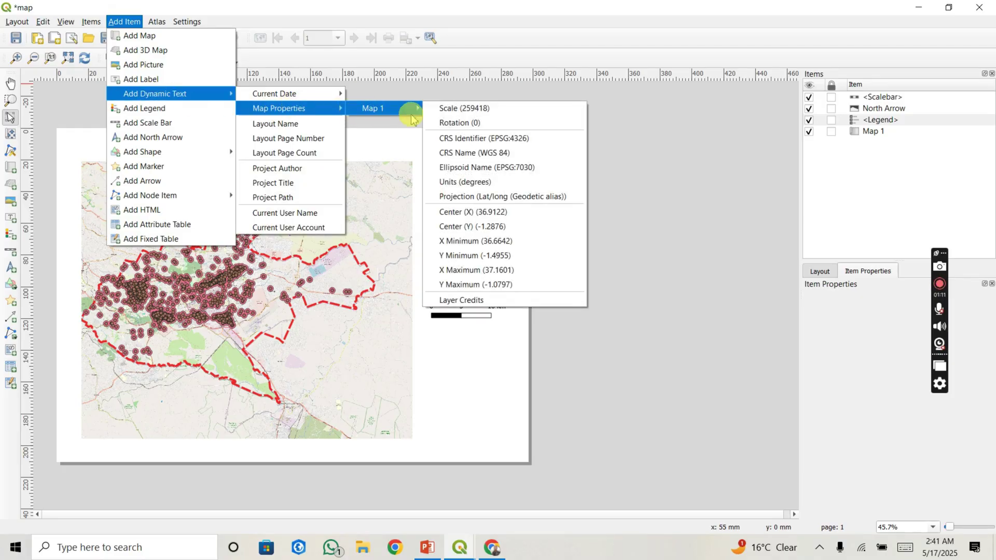
{"action": "left_click", "coordinate": [494, 156]}
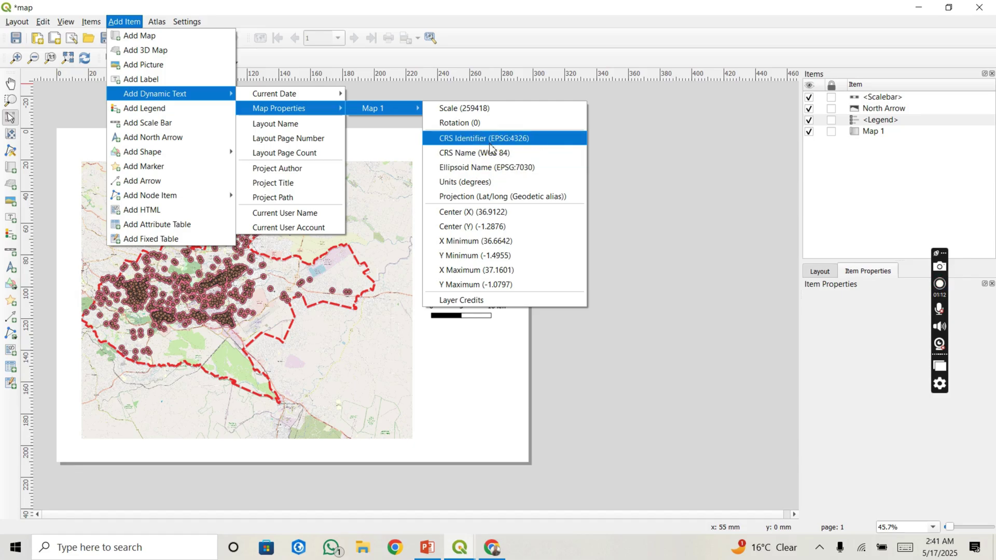
{"action": "left_click", "coordinate": [491, 148]}
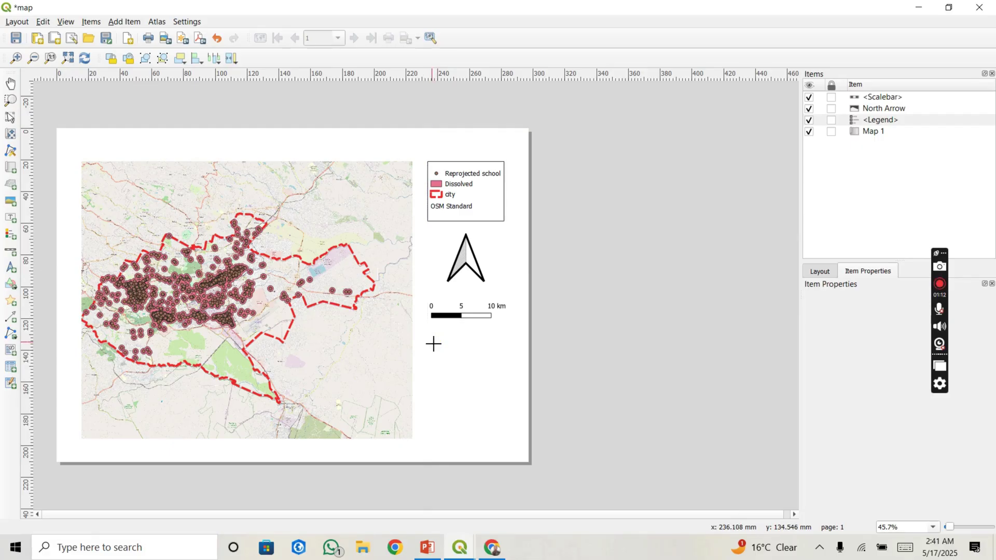
{"action": "left_click_drag", "start_coordinate": [427, 340], "coordinate": [510, 440]}
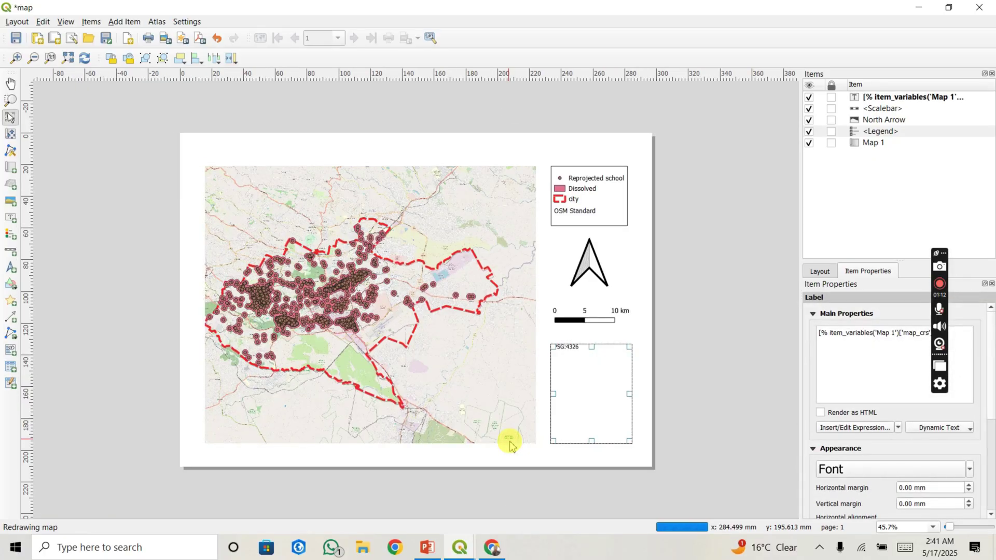
{"action": "key", "text": "Delete"}
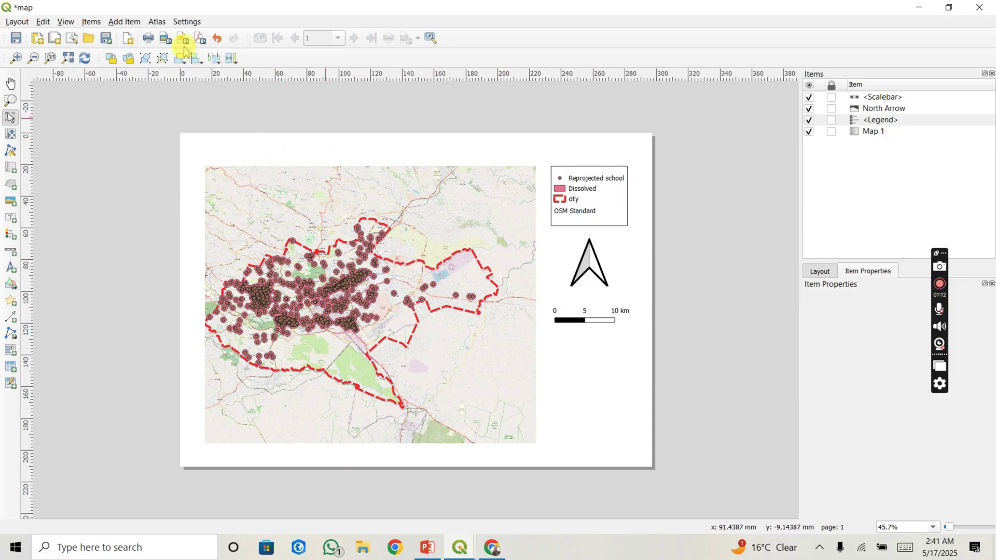
{"action": "left_click", "coordinate": [127, 21]}
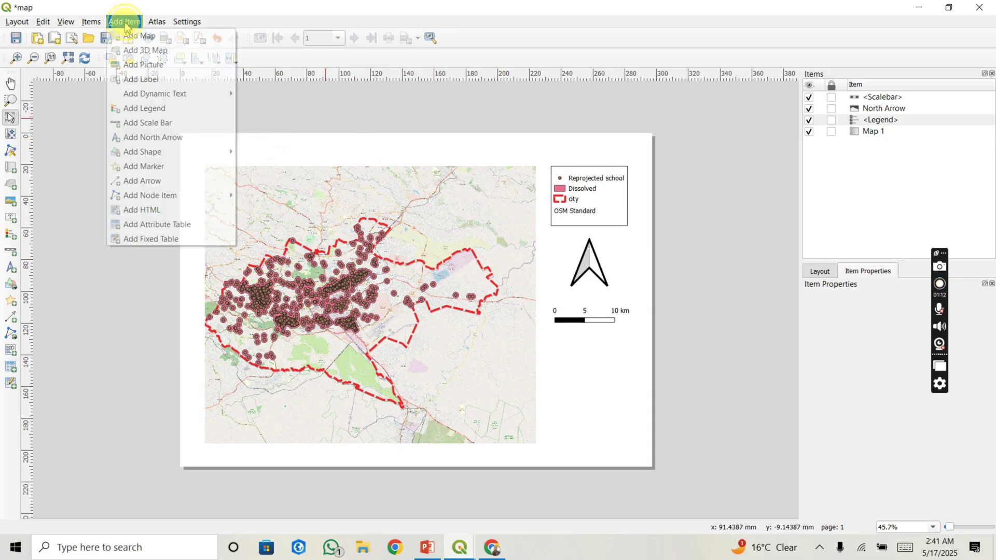
Step: Draw a label box below the scale bar and replace Lorem ipsum with 'Construm'
{"action": "left_click", "coordinate": [162, 81]}
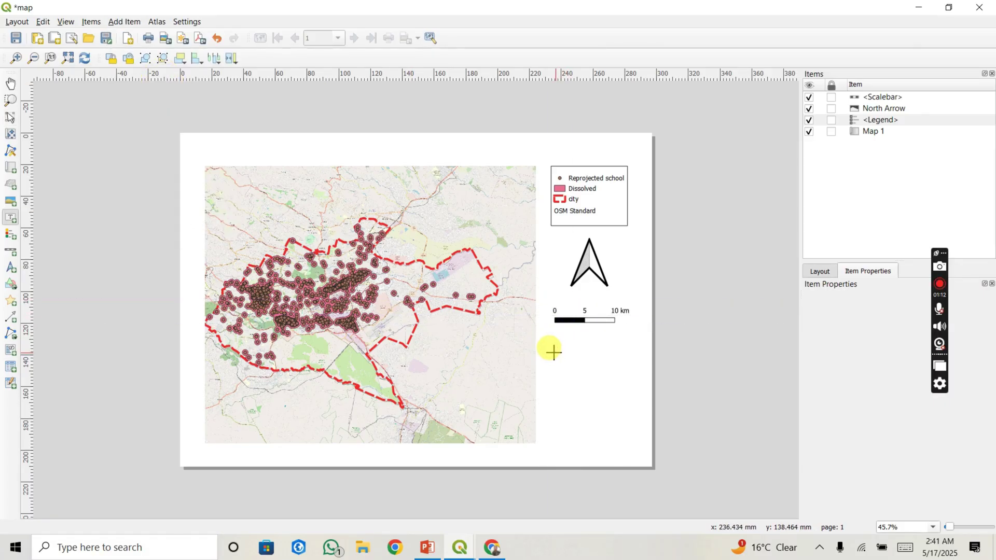
{"action": "left_click_drag", "start_coordinate": [551, 351], "coordinate": [635, 367]}
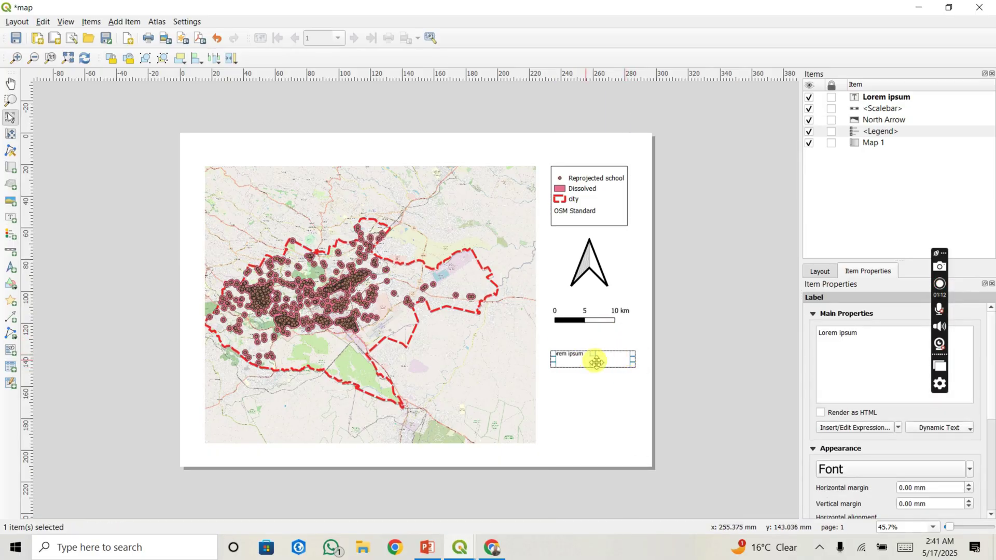
{"action": "left_click_drag", "start_coordinate": [865, 333], "coordinate": [802, 333]}
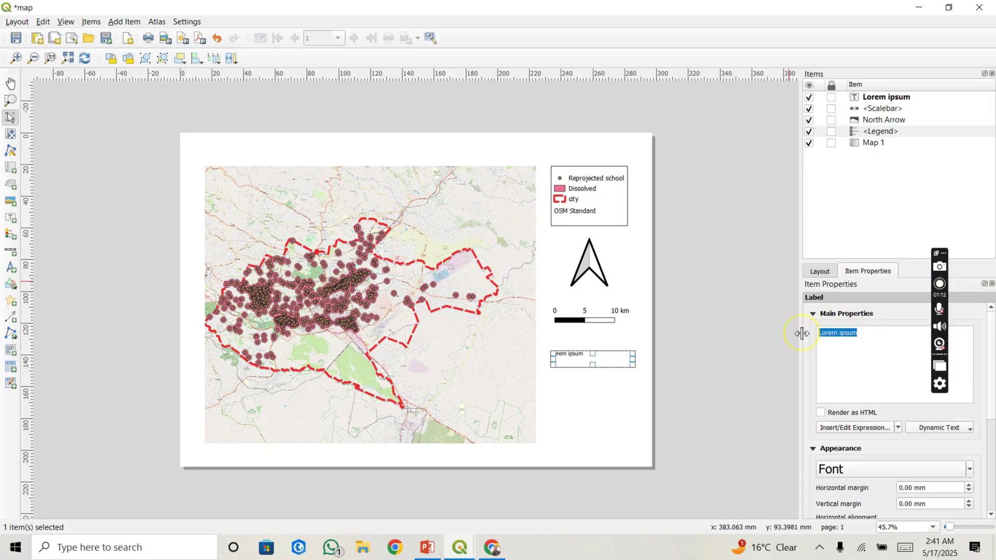
{"action": "type", "text": "C"}
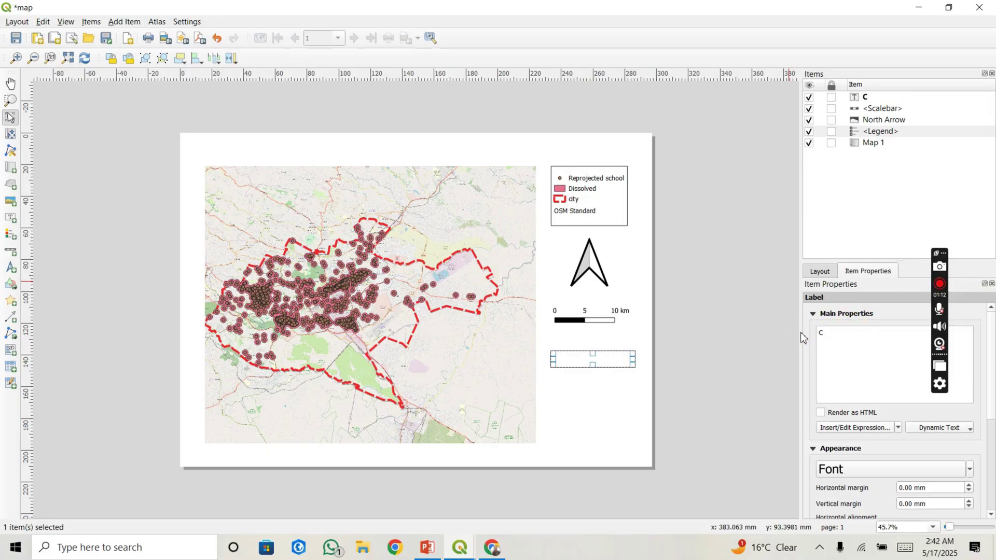
{"action": "type", "text": "onstrunm"}
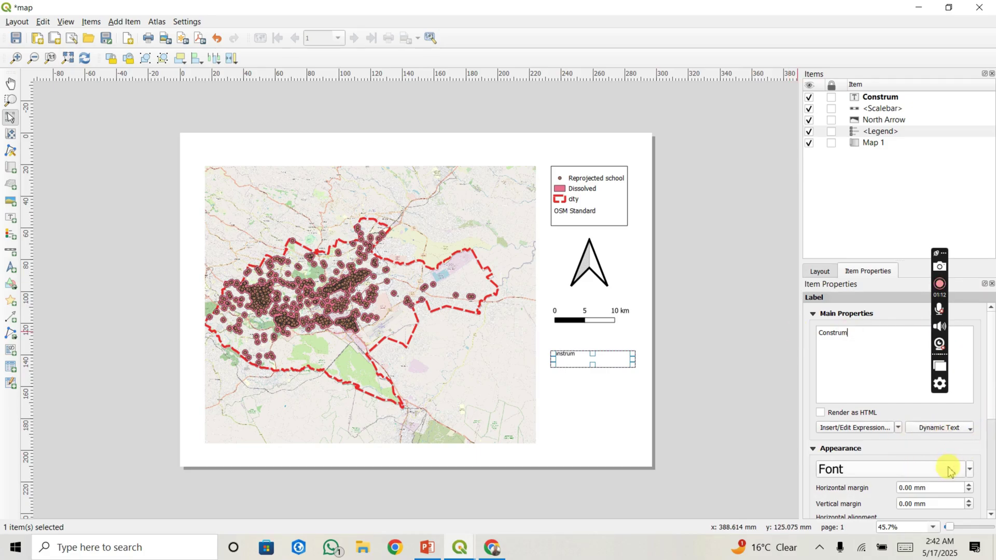
Step: Set the Construm label's font size to 20 and move it to the page's lower right
{"action": "left_click", "coordinate": [966, 476]}
{"action": "left_click", "coordinate": [969, 472]}
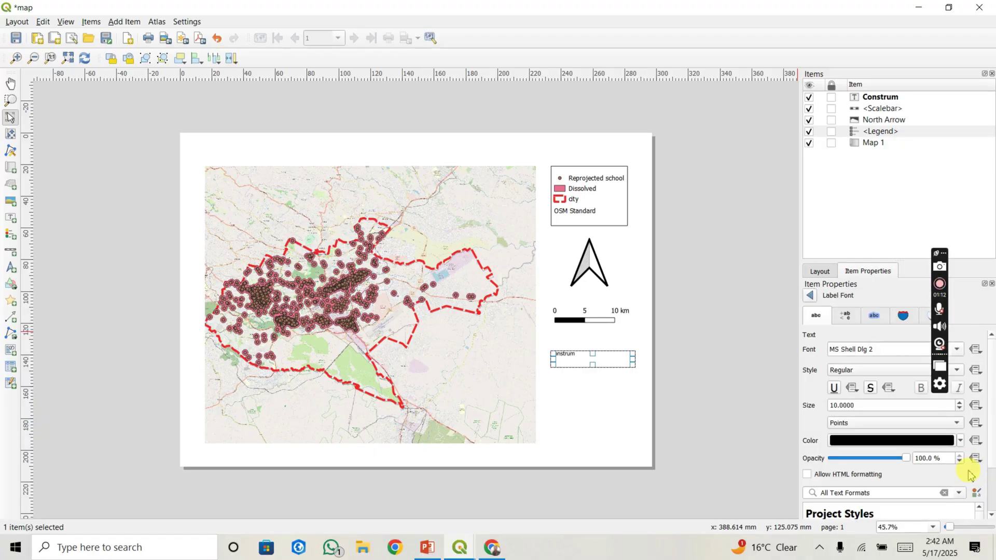
{"action": "left_click", "coordinate": [833, 406]}
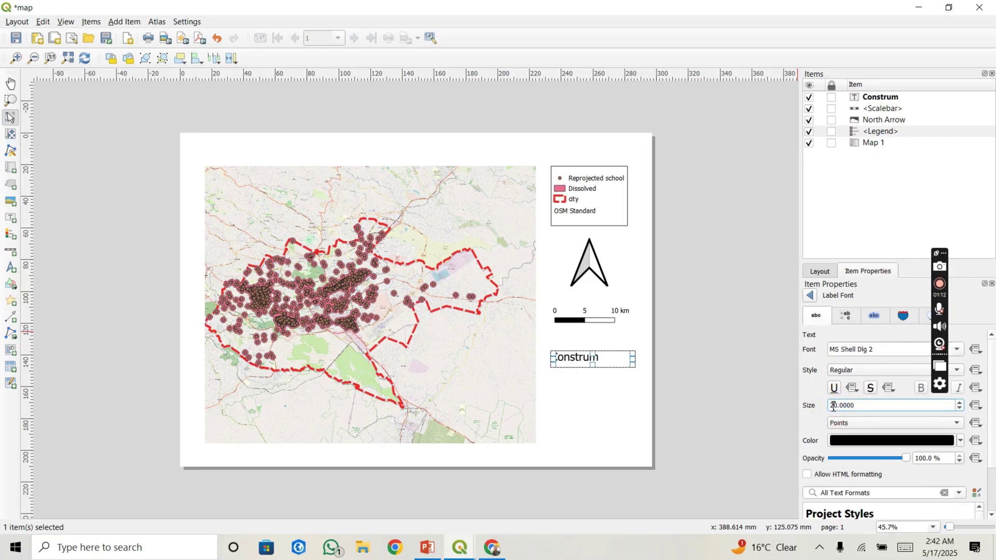
{"action": "left_click", "coordinate": [755, 419]}
{"action": "left_click", "coordinate": [577, 358]}
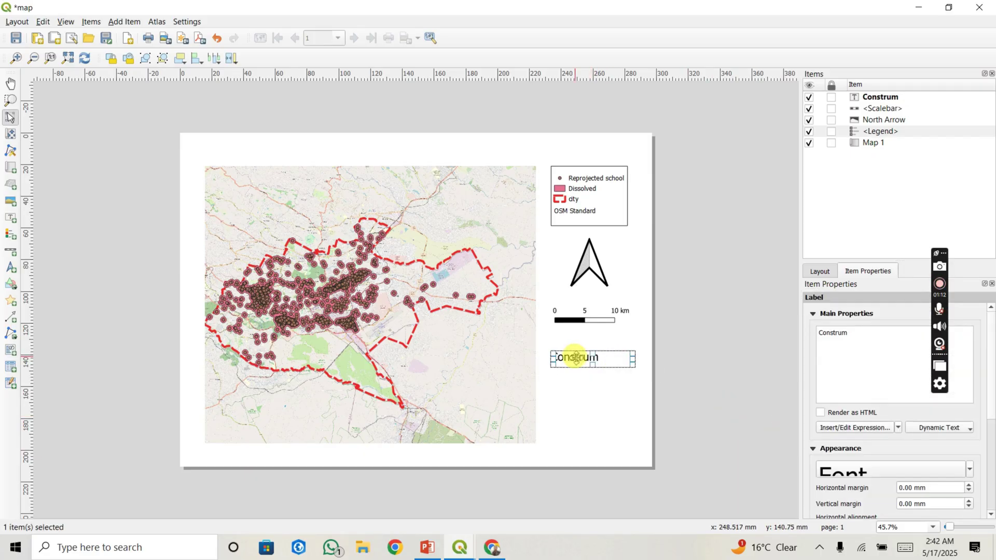
{"action": "left_click_drag", "start_coordinate": [576, 357], "coordinate": [580, 430]}
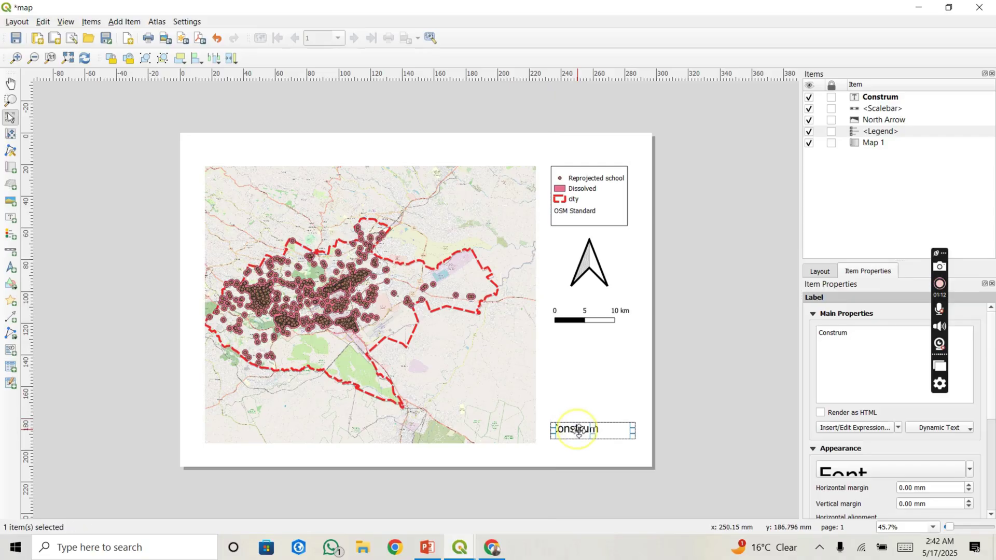
{"action": "left_click", "coordinate": [689, 377]}
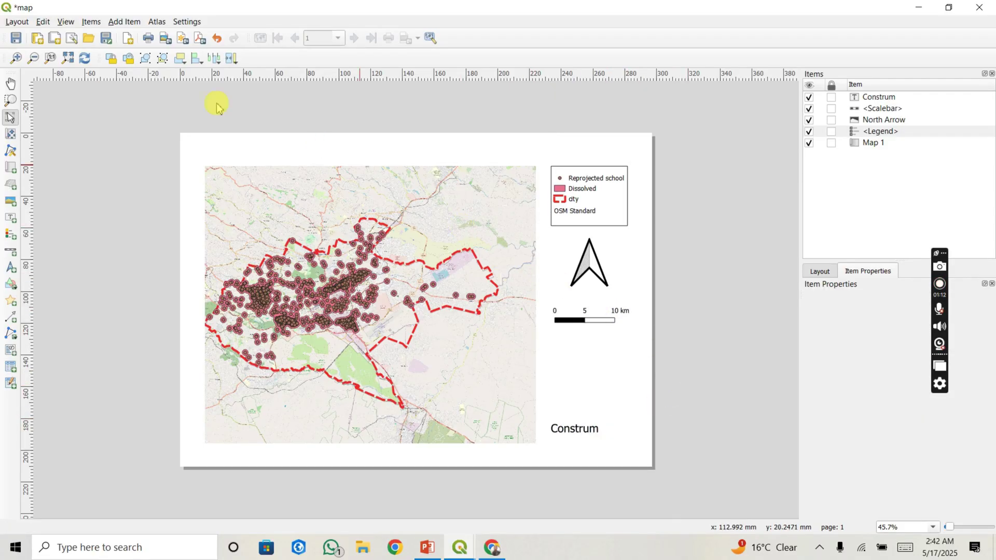
Step: Draw a wide label across the top of the page and type 'Schools in Nairobi'
{"action": "left_click", "coordinate": [117, 23]}
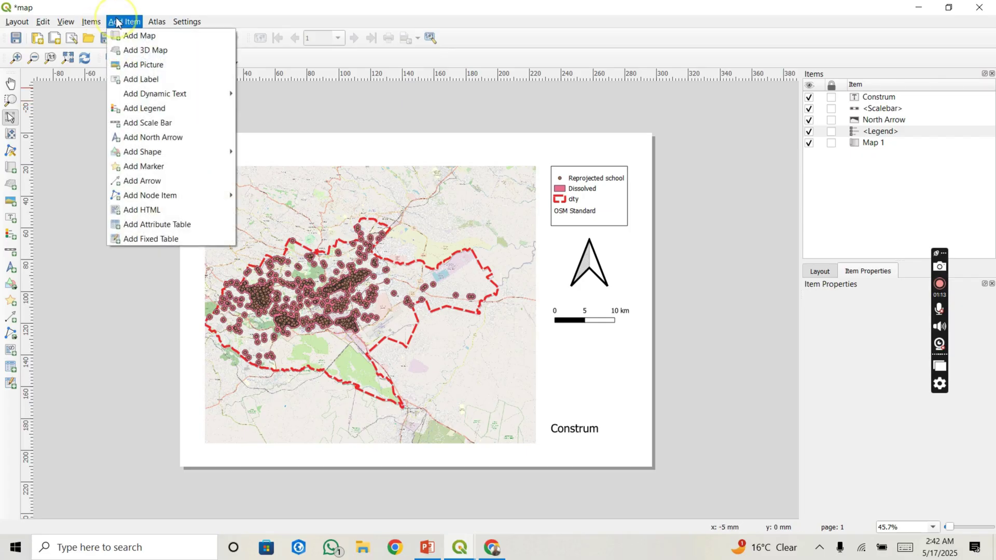
{"action": "left_click", "coordinate": [156, 82]}
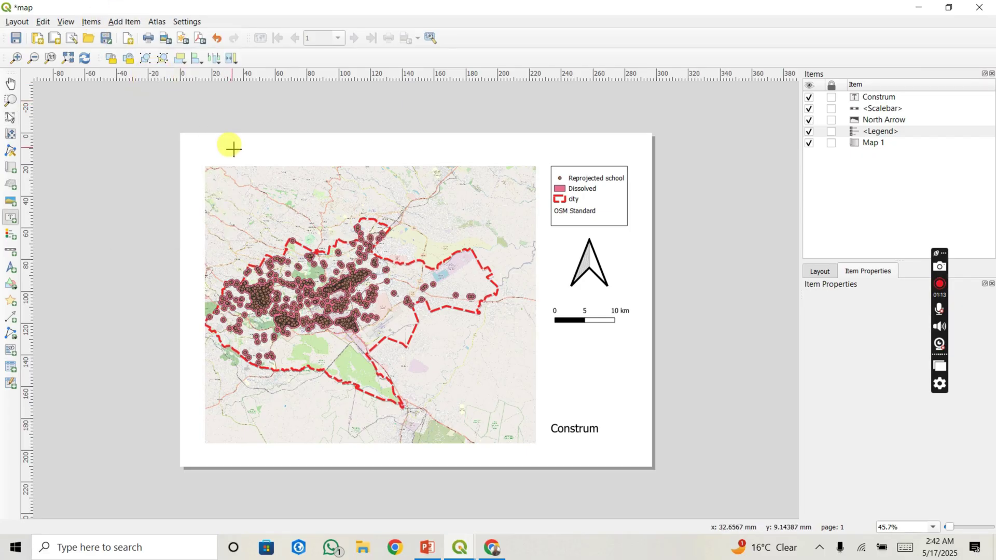
{"action": "left_click_drag", "start_coordinate": [228, 140], "coordinate": [535, 159]}
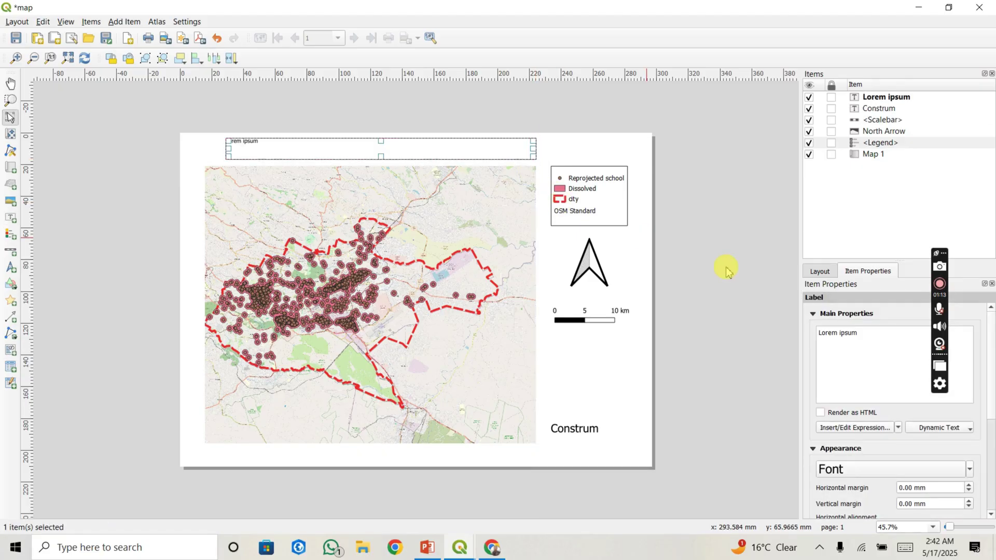
{"action": "left_click_drag", "start_coordinate": [862, 335], "coordinate": [802, 336]}
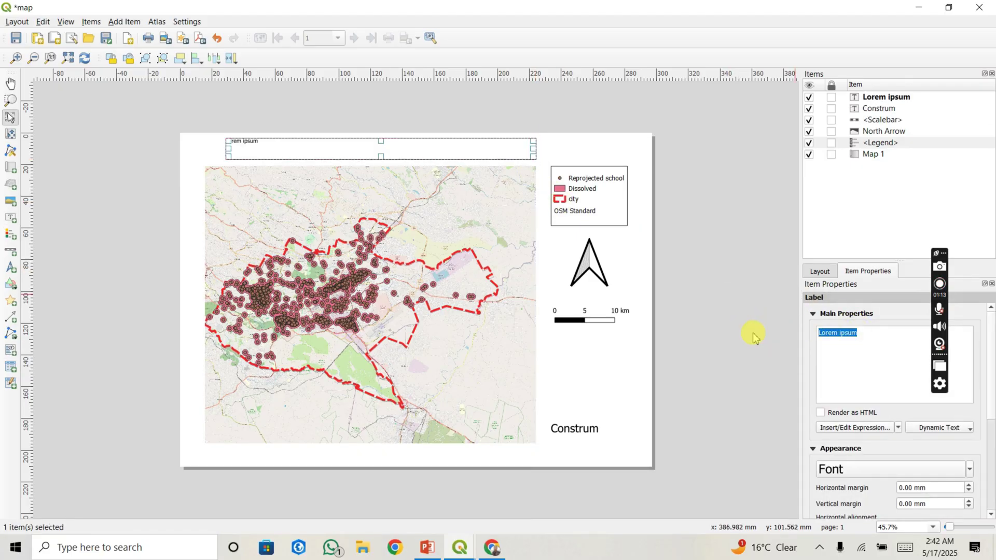
{"action": "type", "text": "S"}
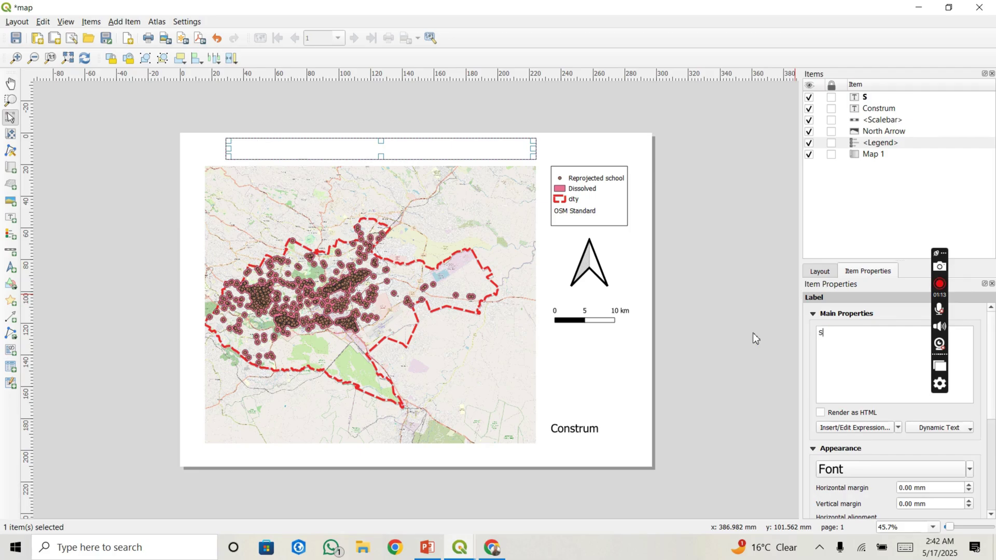
{"action": "type", "text": "chools in N"}
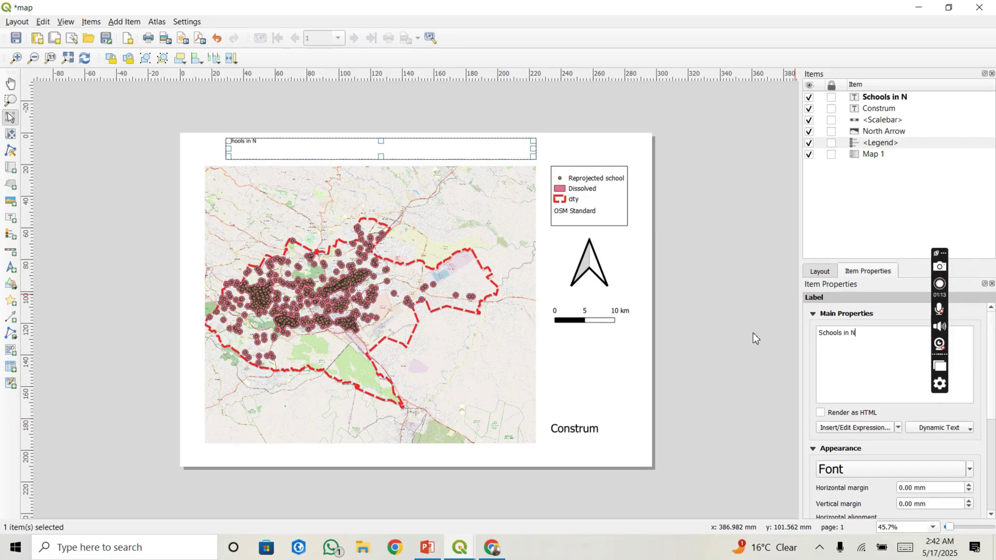
{"action": "type", "text": "airobi"}
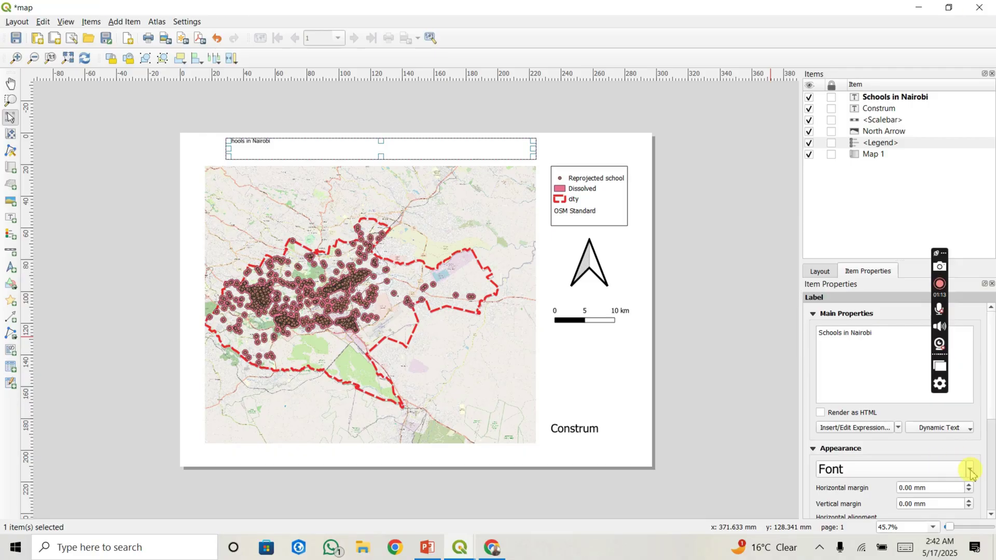
Step: Set the title label's font size to 50 pt
{"action": "left_click", "coordinate": [970, 471]}
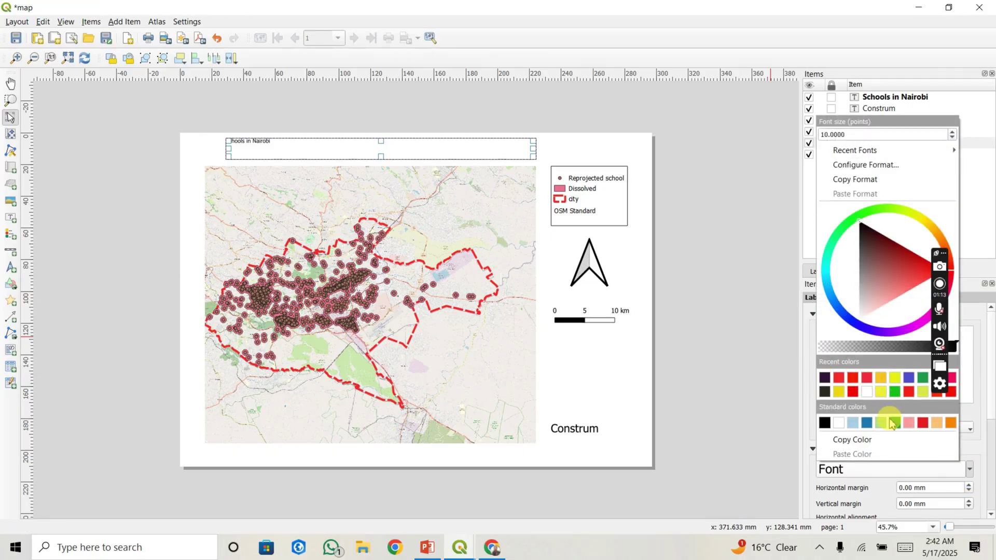
{"action": "left_click", "coordinate": [825, 135]}
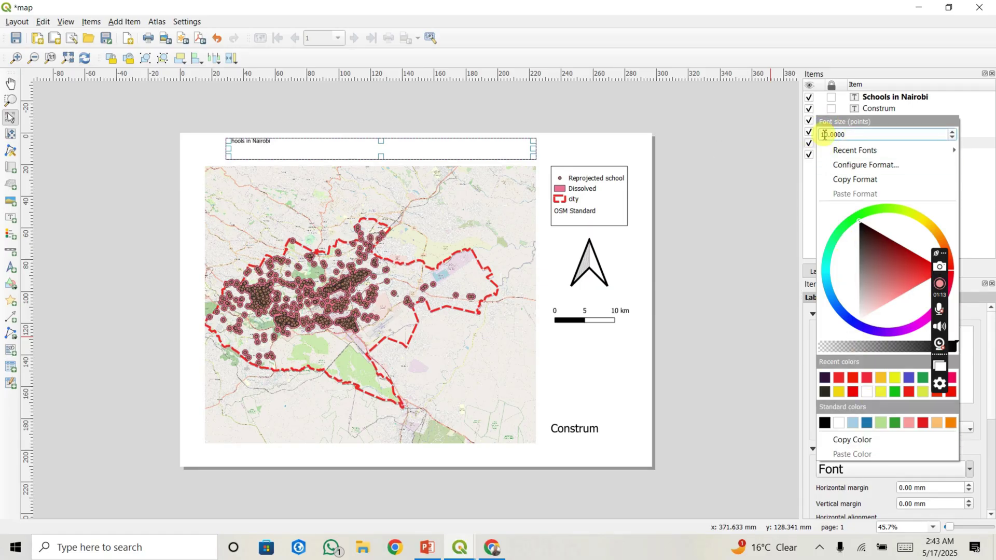
{"action": "key", "text": "BackSpace"}
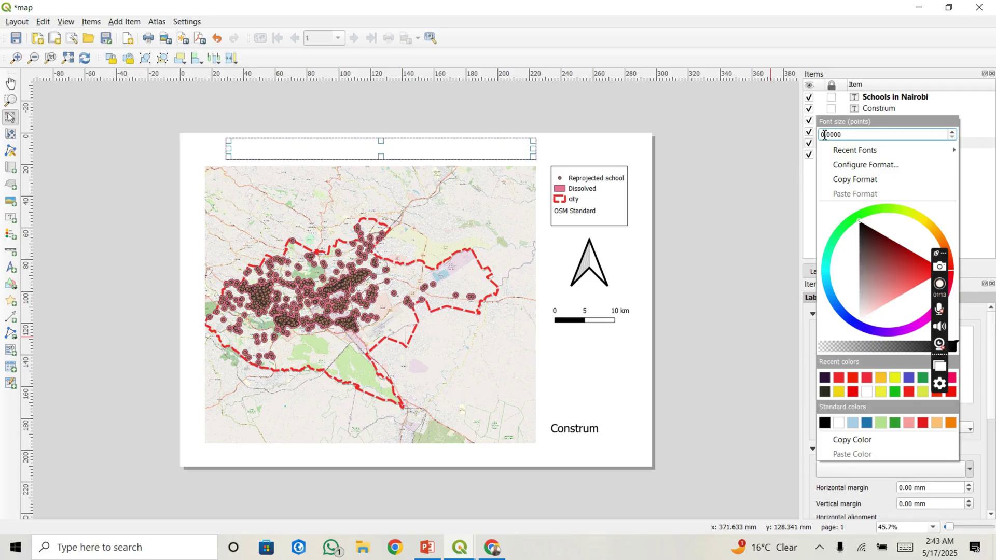
{"action": "type", "text": "4"}
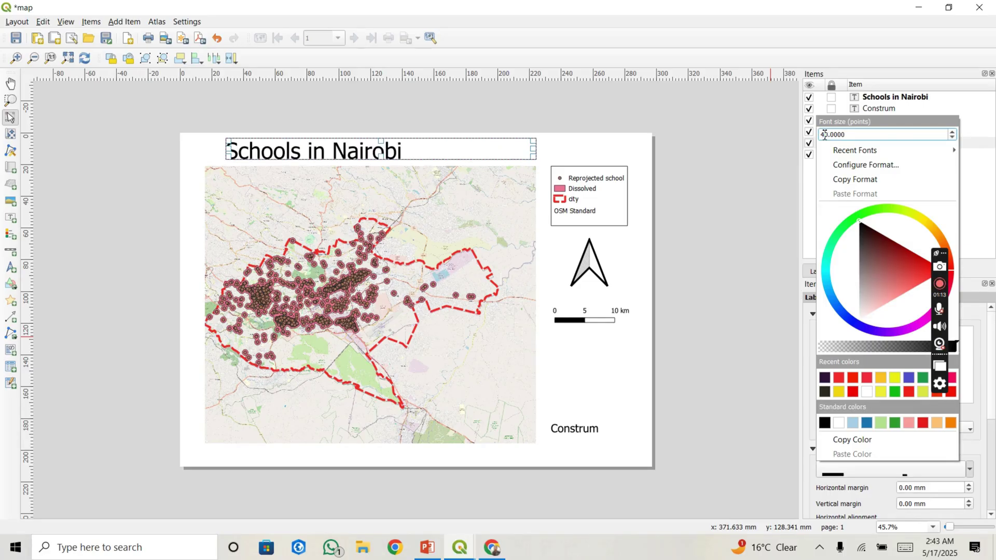
{"action": "key", "text": "BackSpace"}
{"action": "type", "text": "6"}
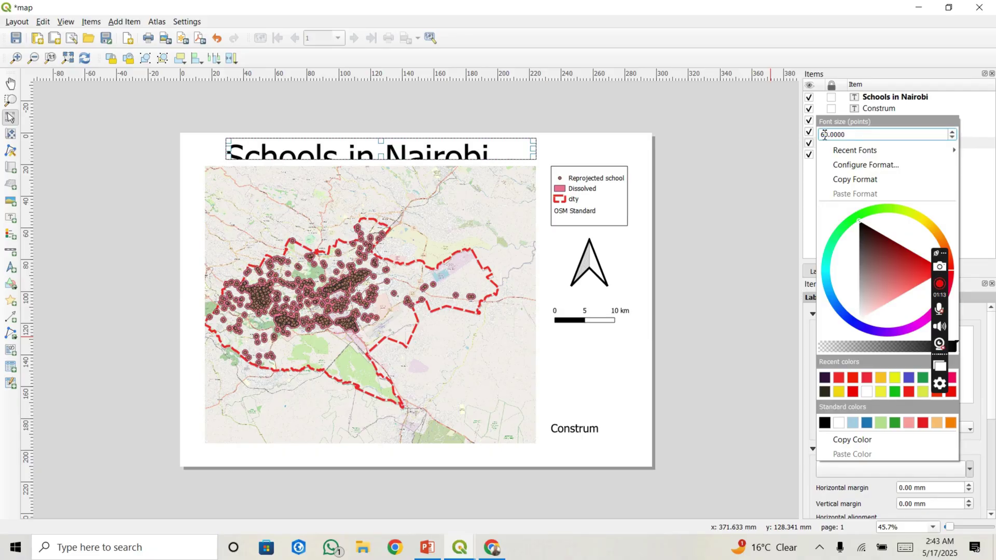
{"action": "key", "text": "BackSpace"}
{"action": "type", "text": "5"}
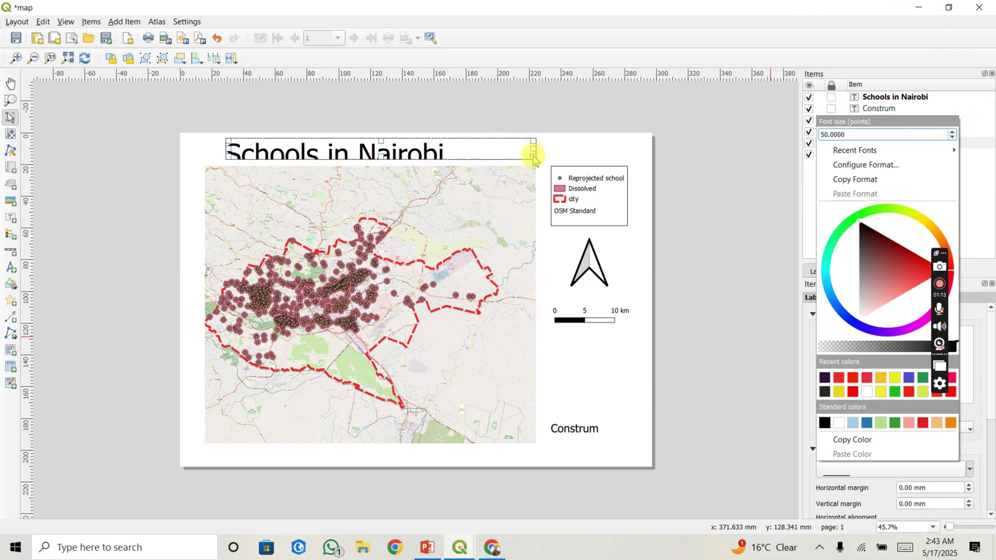
{"action": "left_click", "coordinate": [495, 151]}
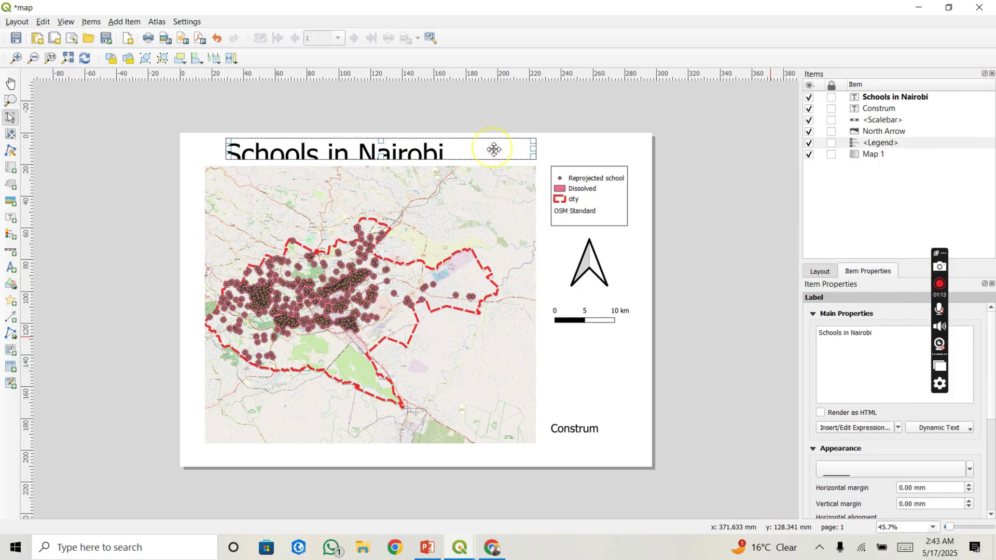
Step: Resize the title box with its handles so it fits snugly around the text
{"action": "mouse_move", "coordinate": [534, 156]}
{"action": "left_mouse_down"}
{"action": "mouse_move", "coordinate": [534, 168]}
{"action": "mouse_move", "coordinate": [496, 156]}
{"action": "mouse_move", "coordinate": [516, 153]}
{"action": "left_mouse_up"}
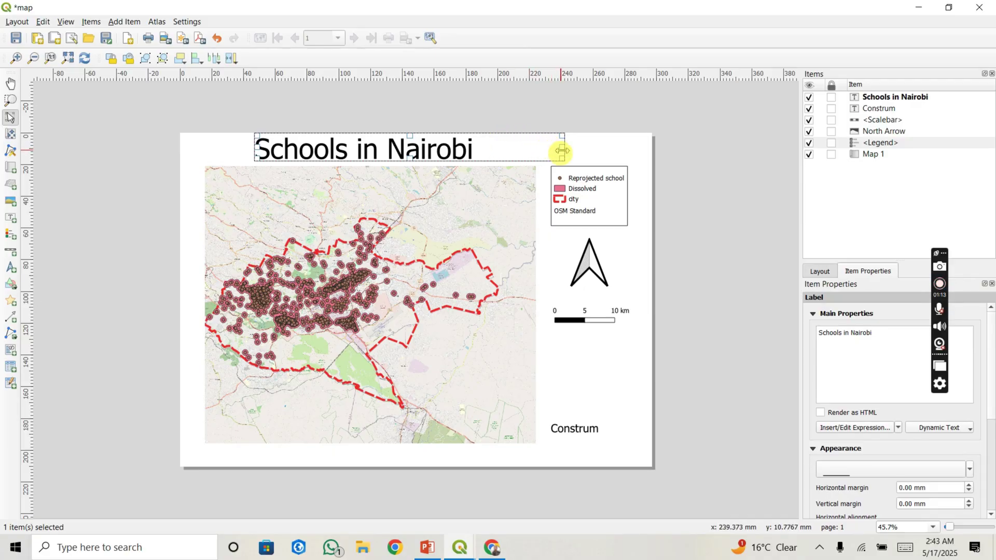
{"action": "left_click_drag", "start_coordinate": [563, 151], "coordinate": [534, 151]}
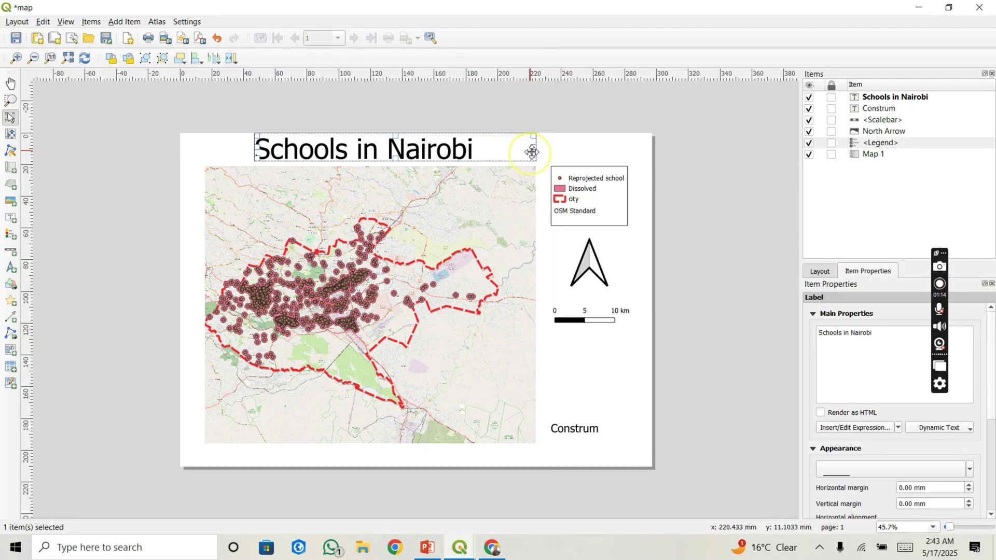
{"action": "left_click", "coordinate": [701, 226]}
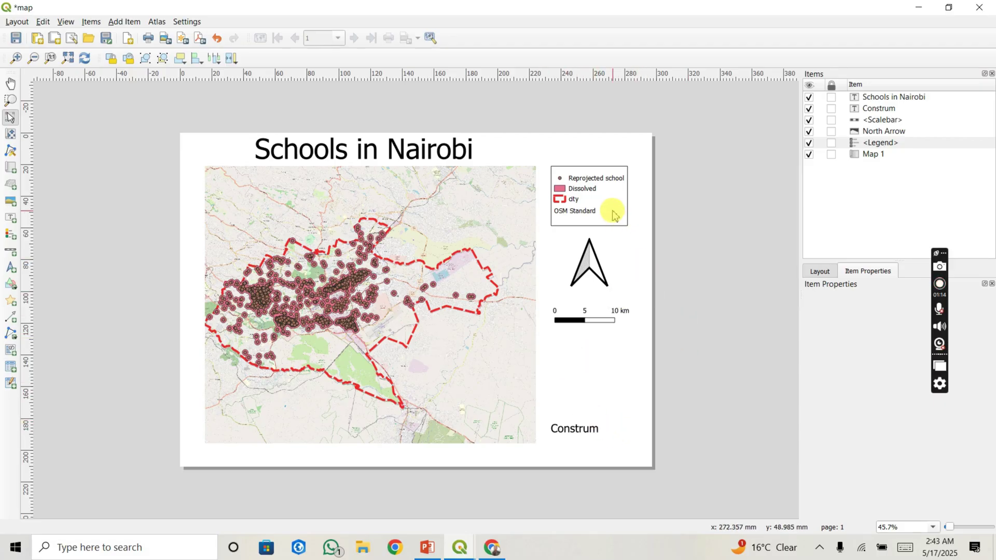
Step: Draw a rectangle shape from the page's top-left to bottom-right corner, covering the whole page
{"action": "left_click", "coordinate": [124, 21]}
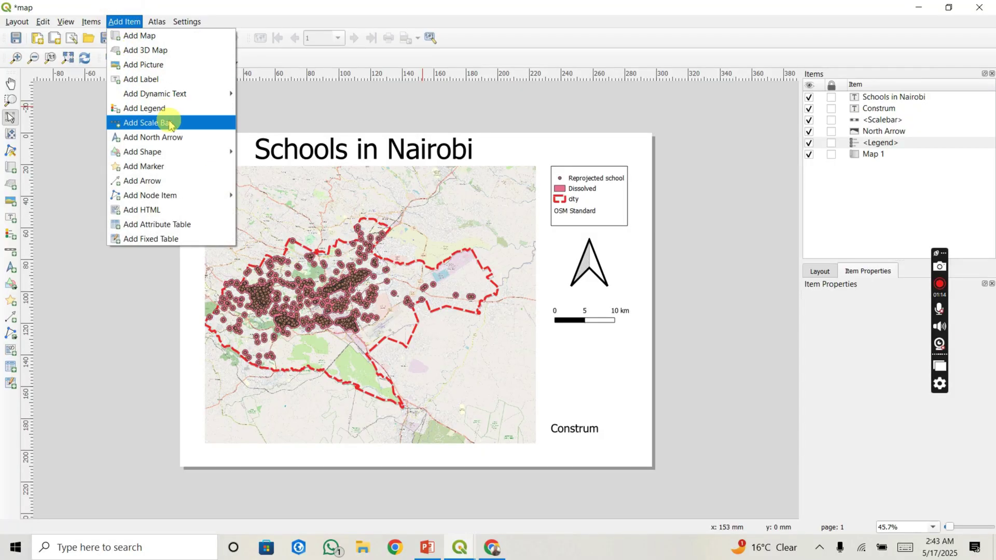
{"action": "mouse_move", "coordinate": [187, 151]}
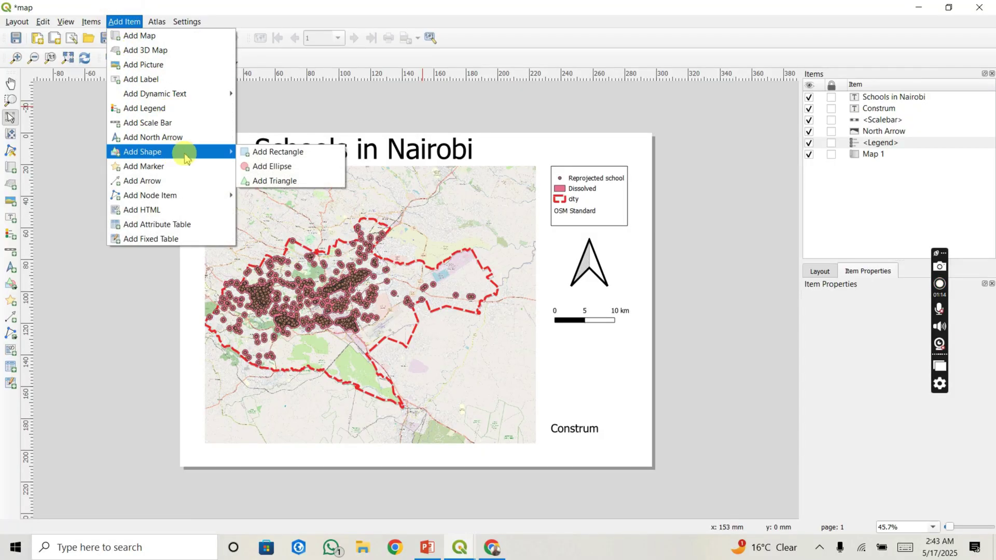
{"action": "left_click", "coordinate": [286, 153]}
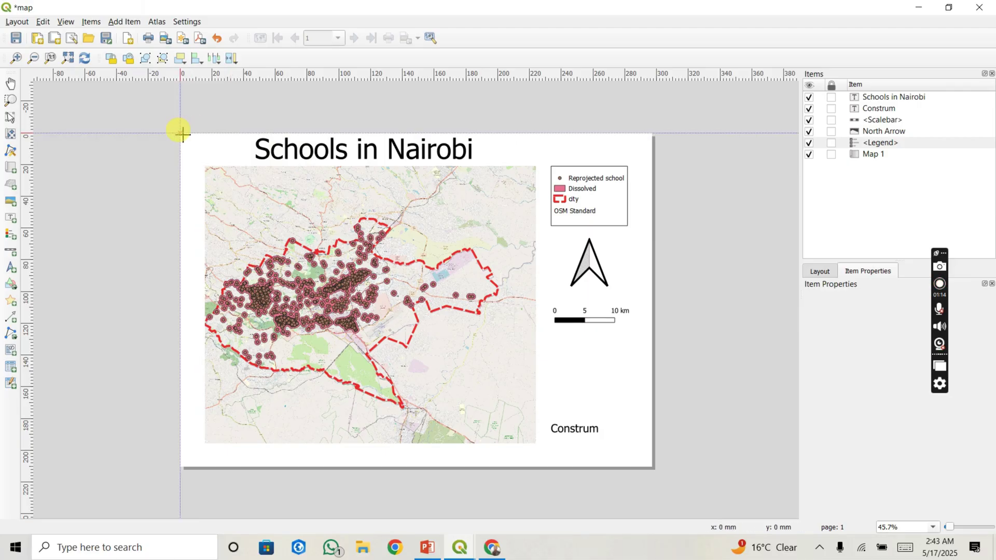
{"action": "left_click_drag", "start_coordinate": [183, 134], "coordinate": [647, 462]}
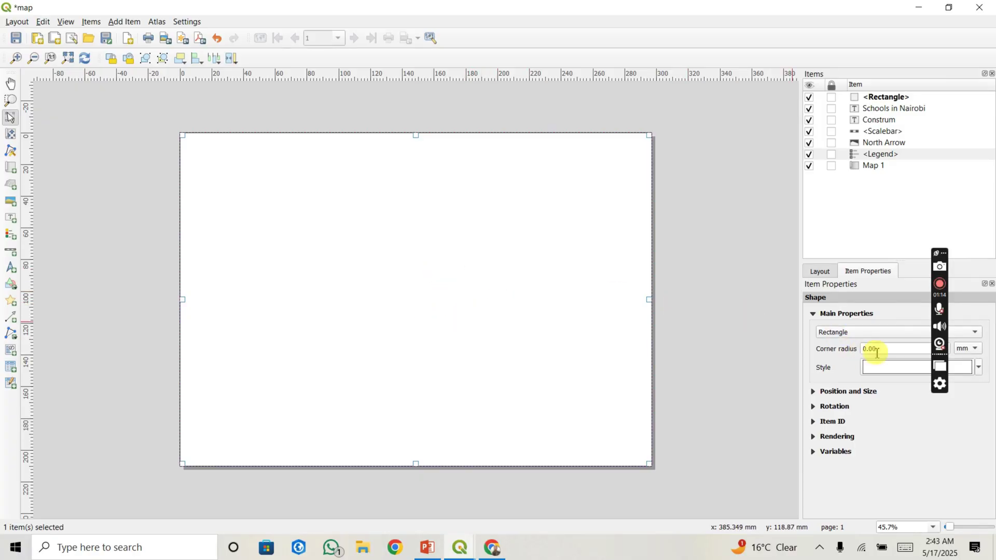
{"action": "left_click", "coordinate": [979, 369]}
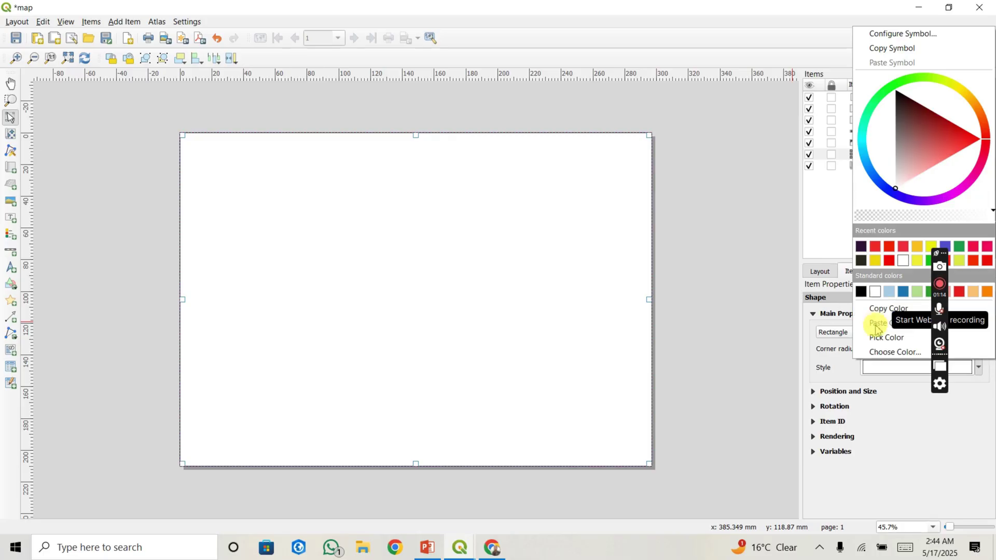
Step: Set the page rectangle's Simple Fill style to No Brush so only its outline remains
{"action": "left_click", "coordinate": [880, 369]}
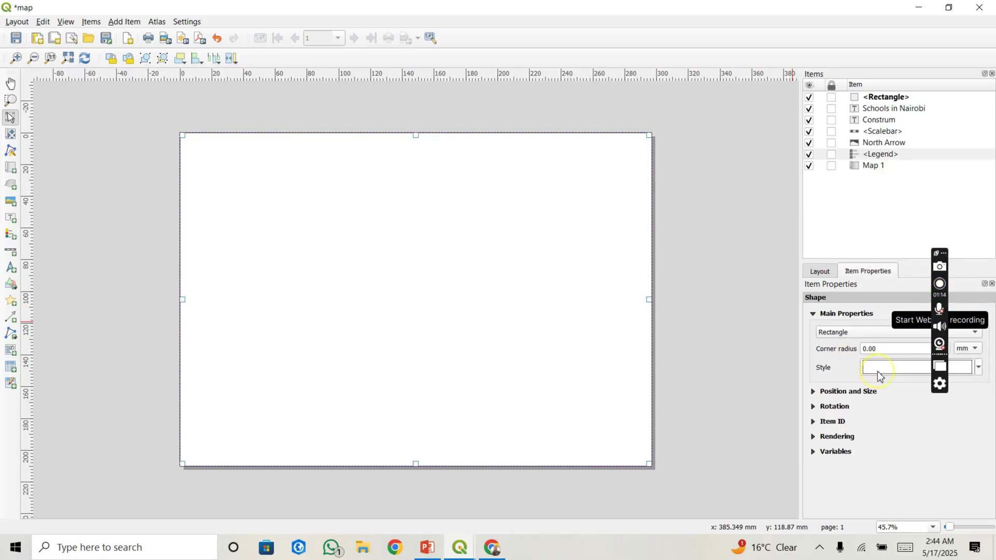
{"action": "left_click", "coordinate": [899, 375]}
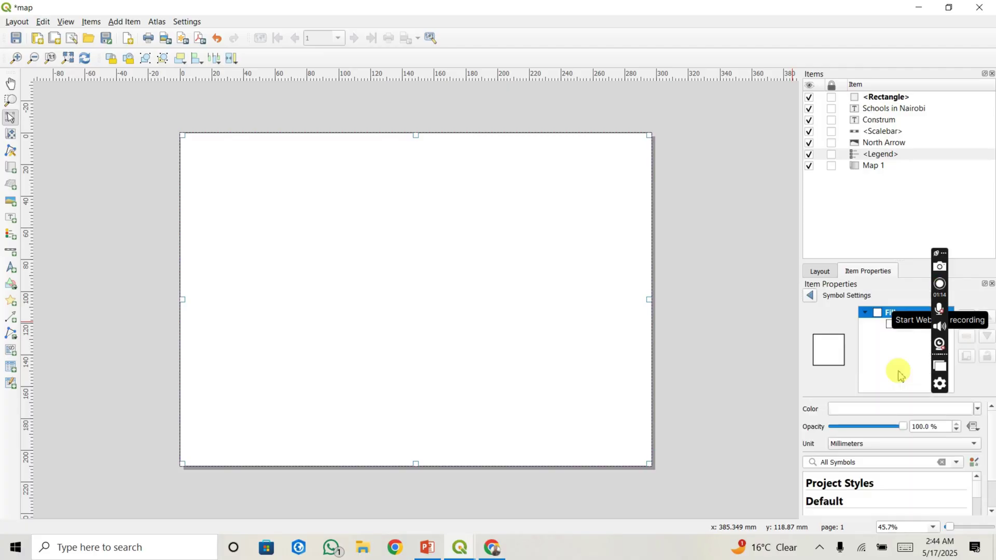
{"action": "left_click", "coordinate": [882, 325]}
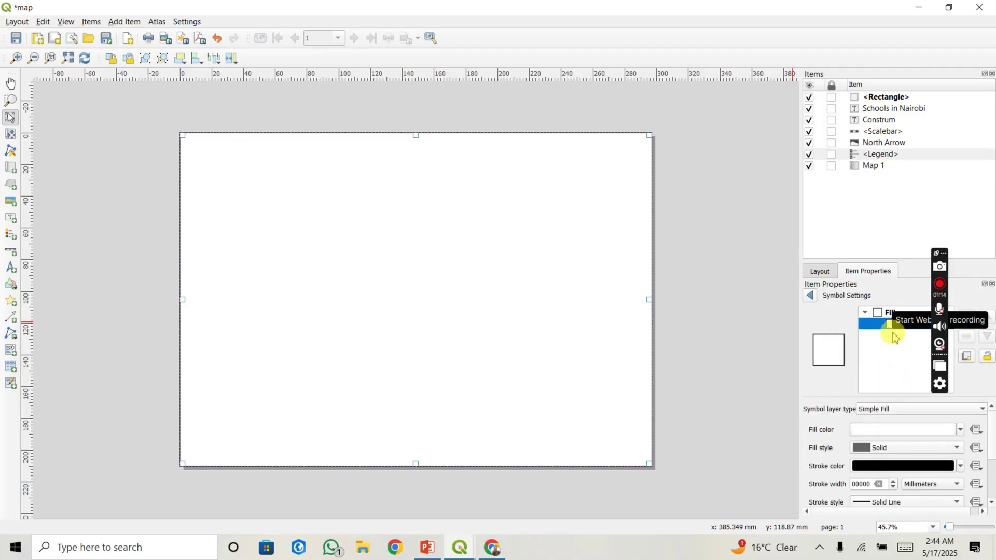
{"action": "left_click", "coordinate": [878, 447]}
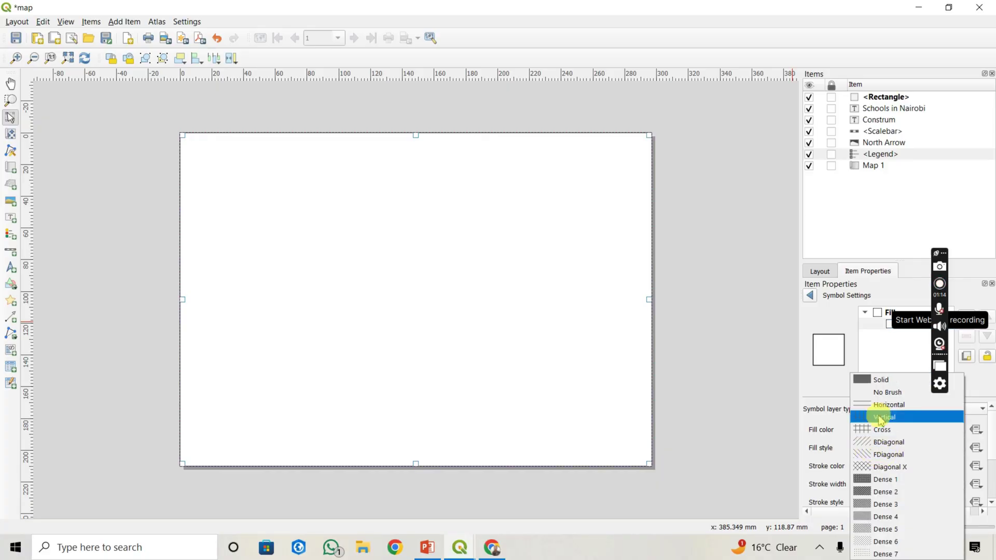
{"action": "left_click", "coordinate": [880, 393]}
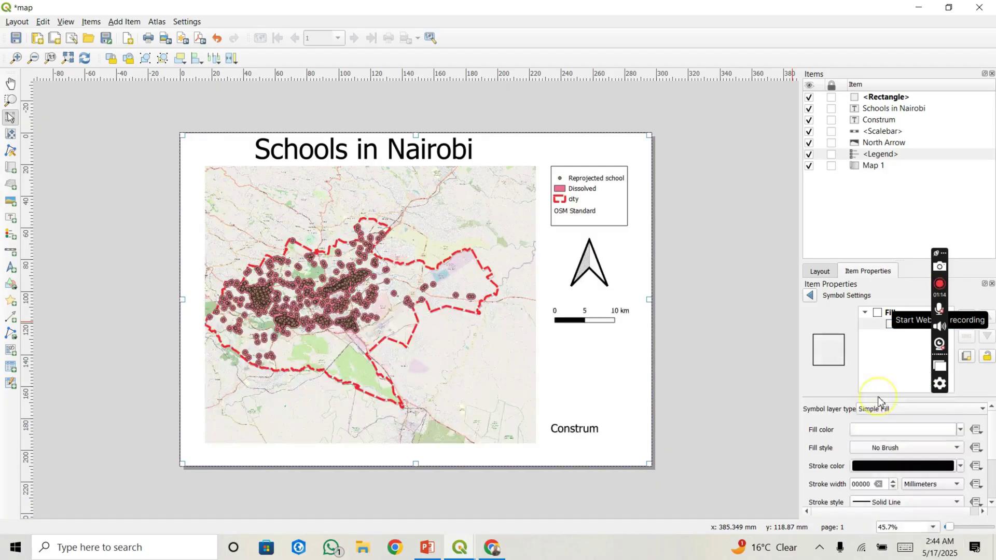
Step: Hide the page-sized rectangle using its visibility box in the Items panel
{"action": "left_click", "coordinate": [728, 306]}
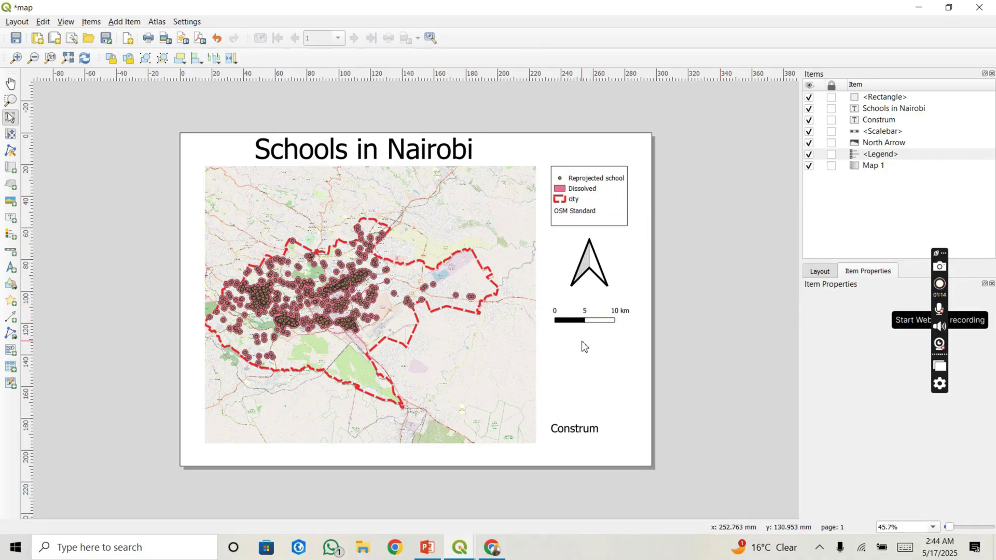
{"action": "left_click", "coordinate": [283, 235]}
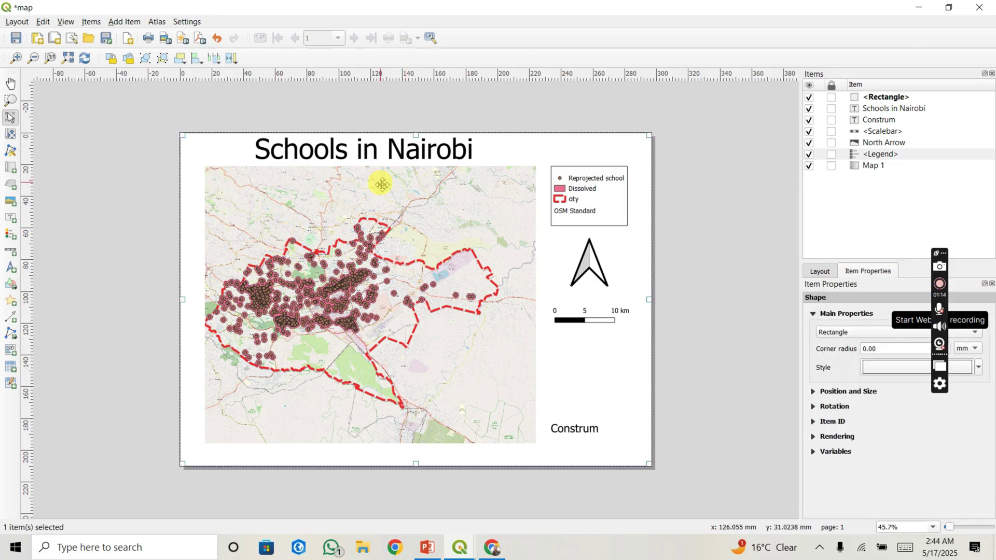
{"action": "left_click", "coordinate": [809, 98]}
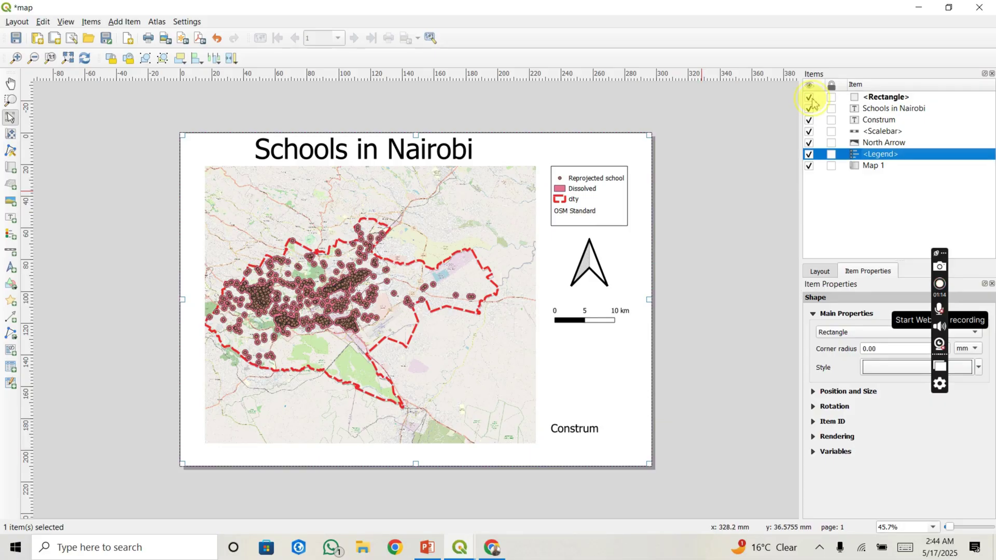
Step: Stretch Map 1 to the page's left and bottom edges and right to the legend column
{"action": "left_click", "coordinate": [275, 218]}
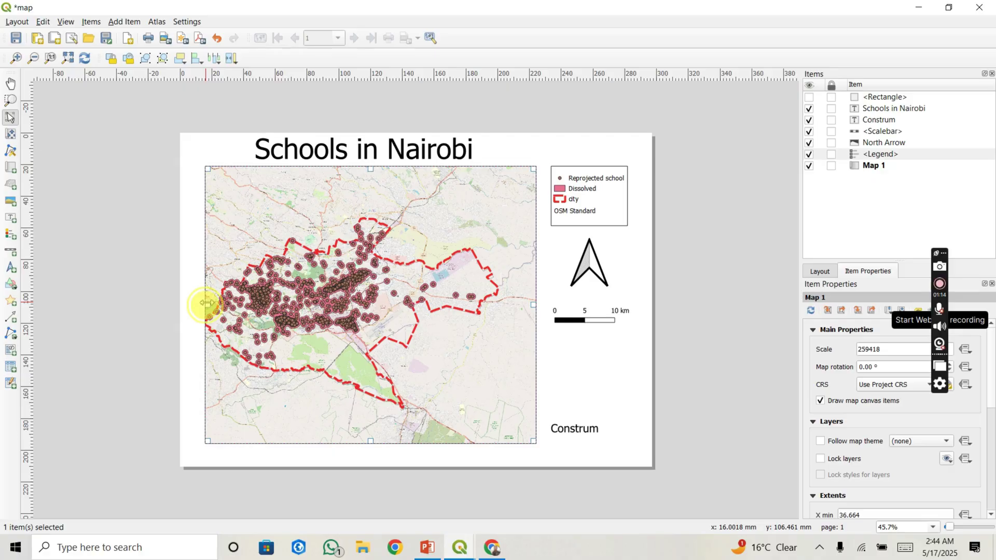
{"action": "left_click_drag", "start_coordinate": [206, 303], "coordinate": [181, 306]}
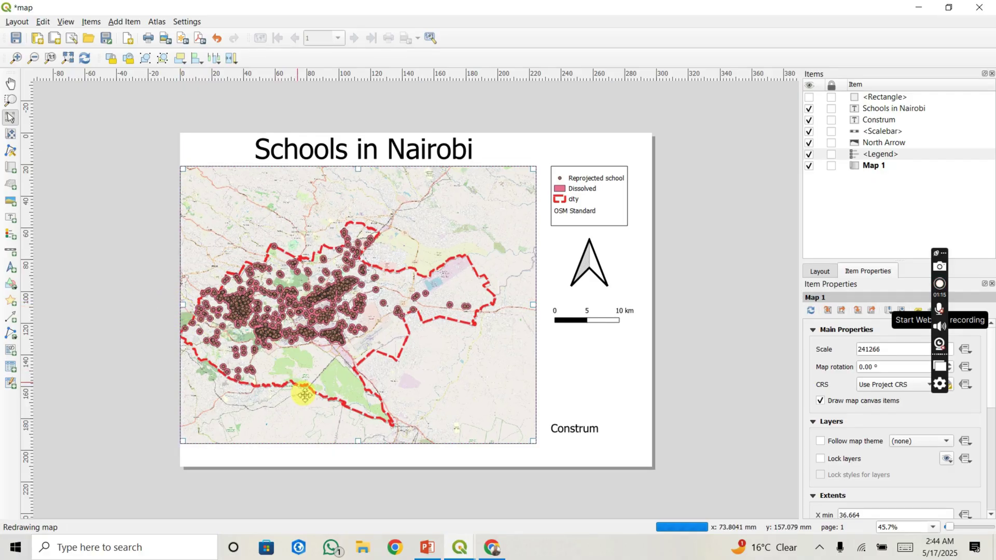
{"action": "left_click_drag", "start_coordinate": [360, 443], "coordinate": [360, 463]}
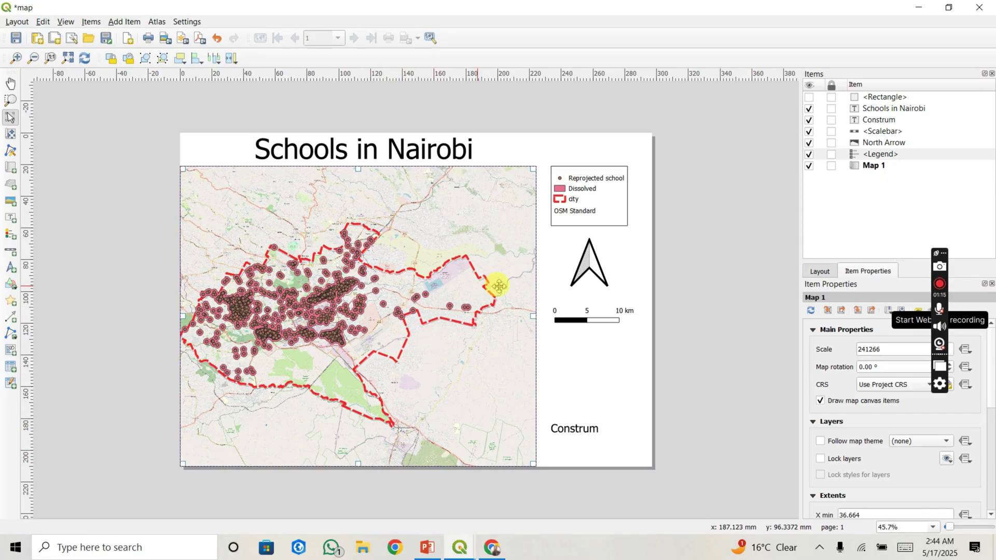
{"action": "left_click_drag", "start_coordinate": [535, 316], "coordinate": [545, 320]}
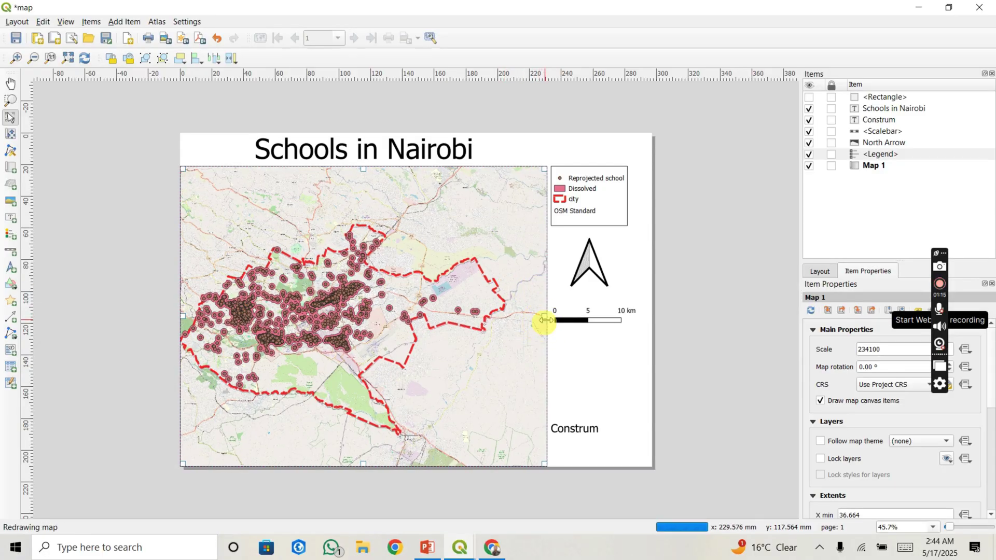
Step: Make the page frame rectangle visible again in the Items panel
{"action": "left_click", "coordinate": [744, 314]}
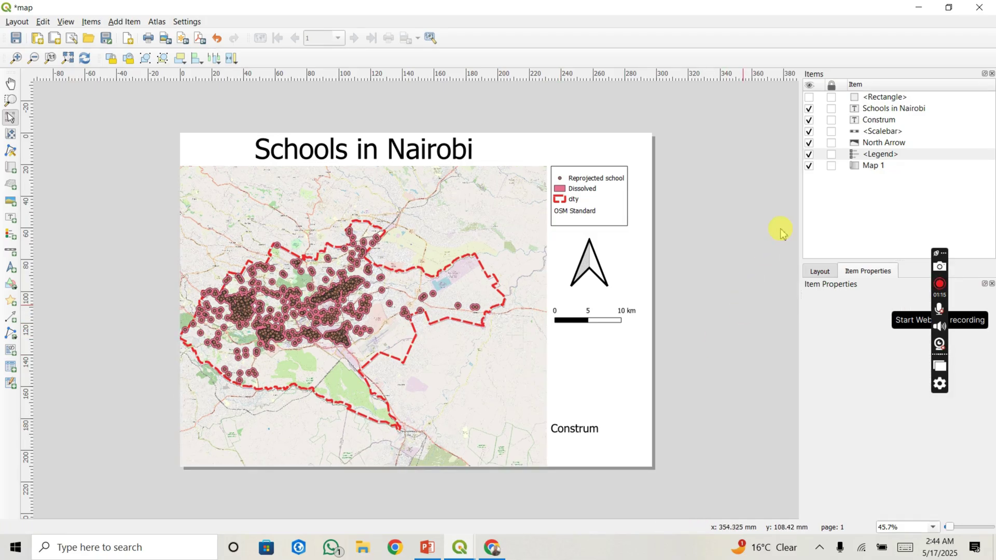
{"action": "left_click", "coordinate": [809, 97]}
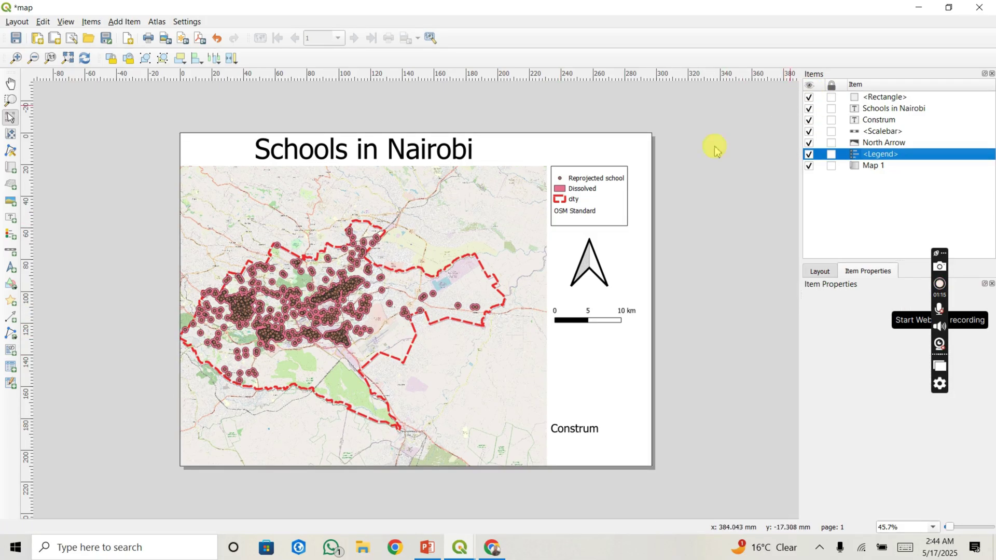
{"action": "left_click", "coordinate": [678, 174]}
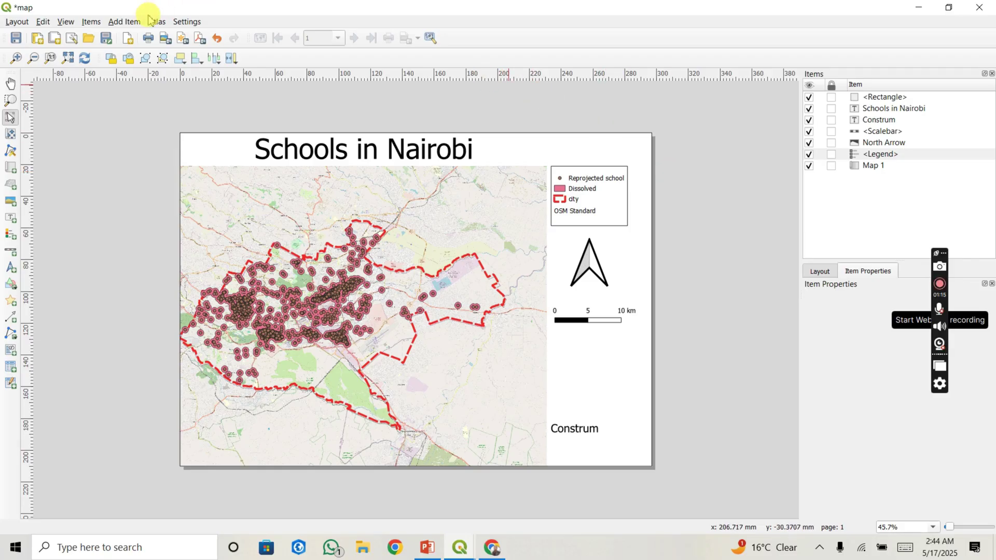
Step: Draw a new rectangle over the side panel beside the map
{"action": "left_click", "coordinate": [124, 21]}
{"action": "mouse_move", "coordinate": [173, 156]}
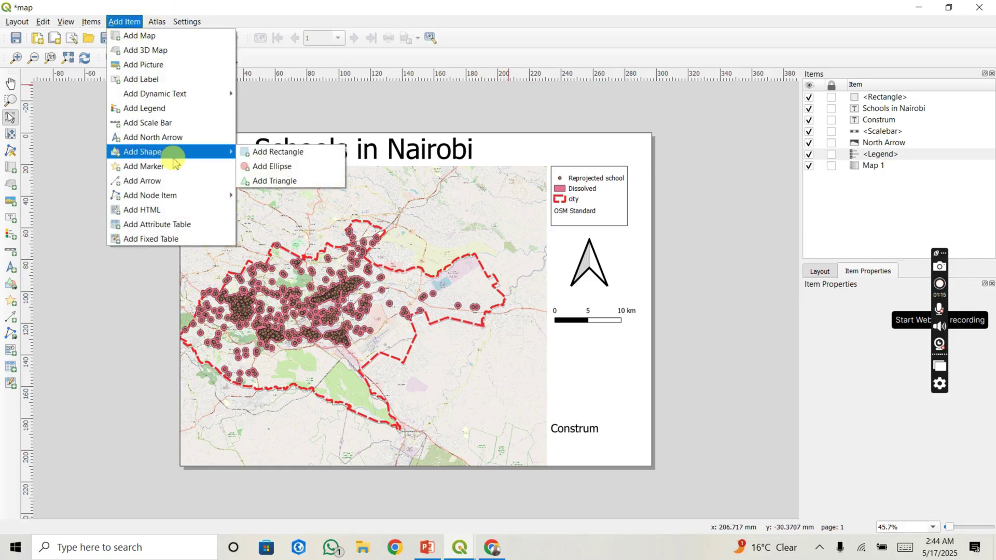
{"action": "left_click", "coordinate": [271, 157]}
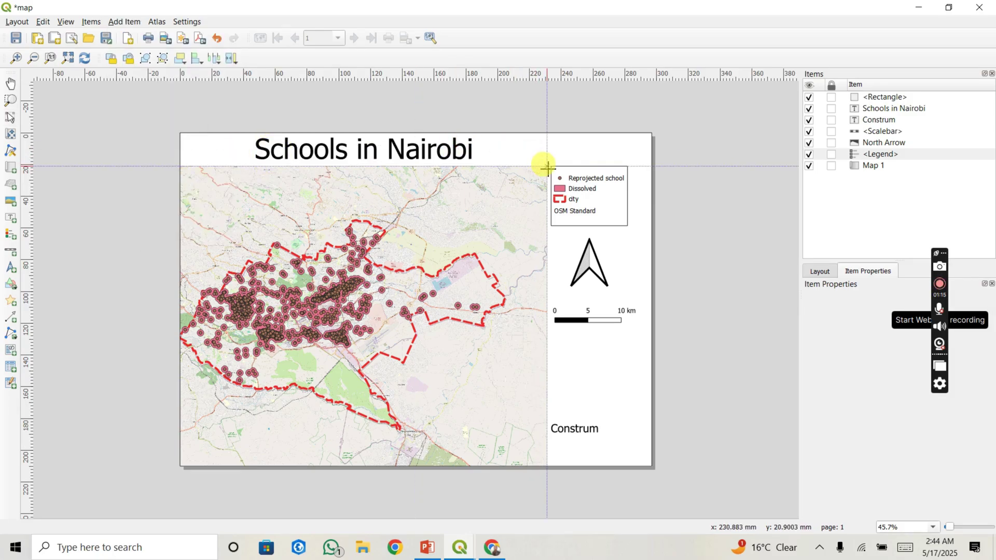
{"action": "left_click_drag", "start_coordinate": [547, 167], "coordinate": [651, 462]}
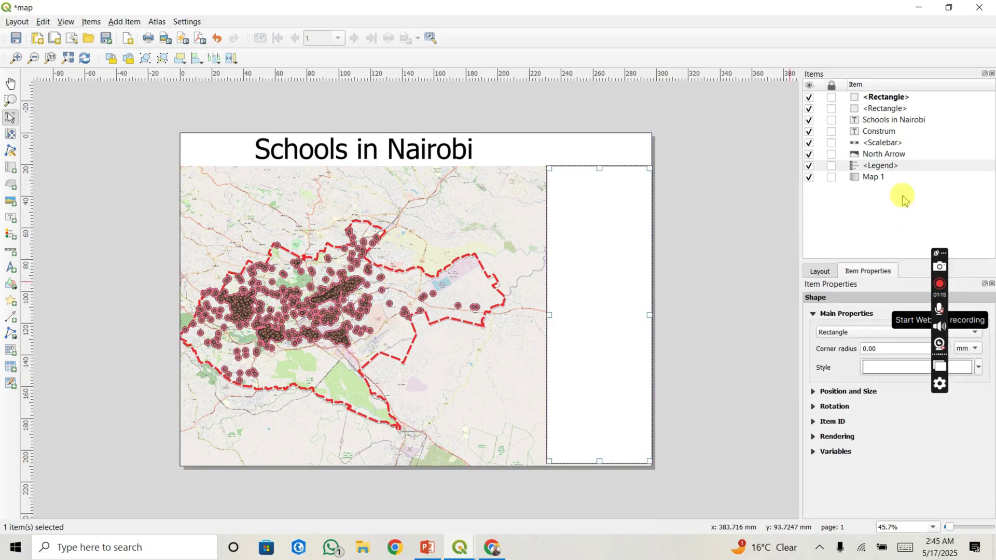
Step: Set the side-panel rectangle's Simple Fill style to No Brush
{"action": "left_click", "coordinate": [884, 368]}
{"action": "left_click", "coordinate": [889, 323]}
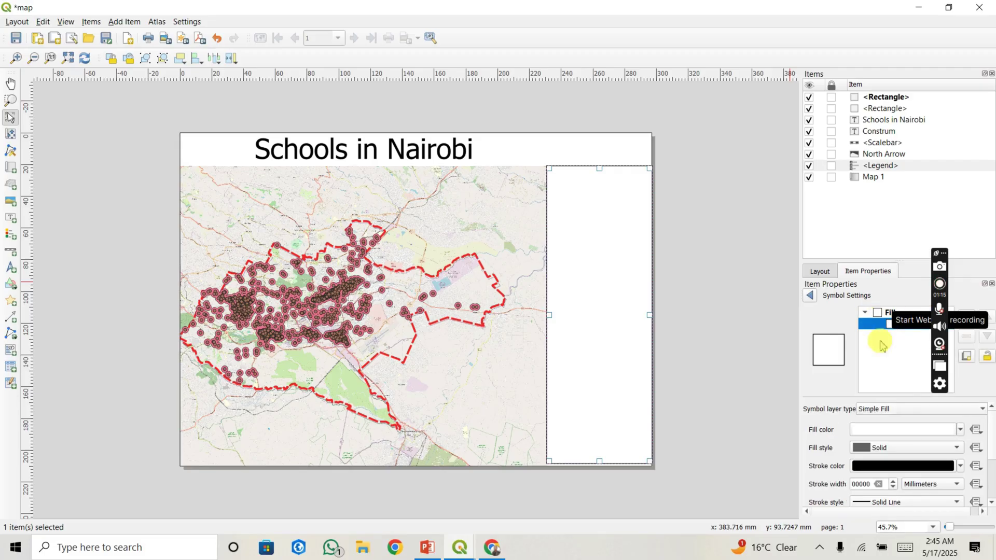
{"action": "left_click", "coordinate": [903, 449]}
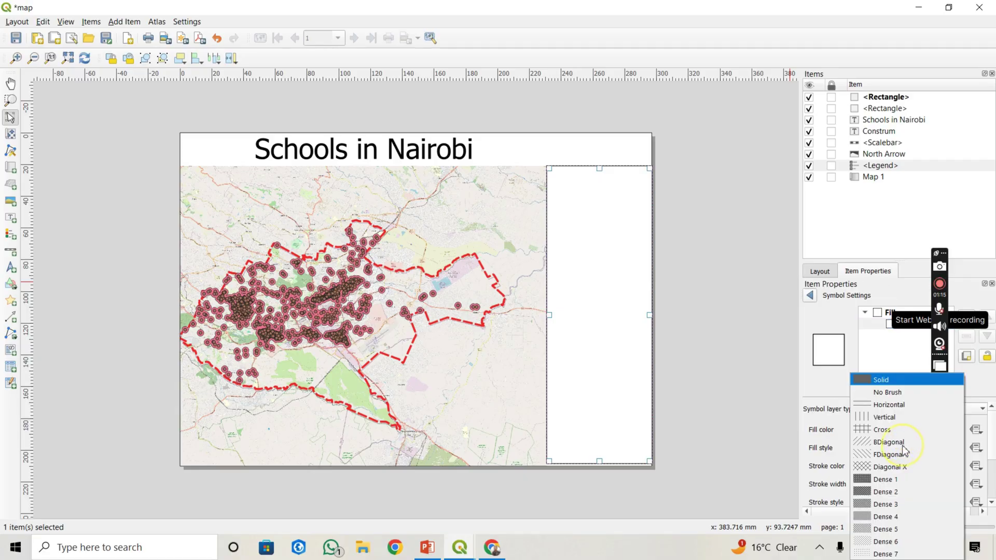
{"action": "left_click", "coordinate": [887, 393]}
{"action": "left_click", "coordinate": [700, 242]}
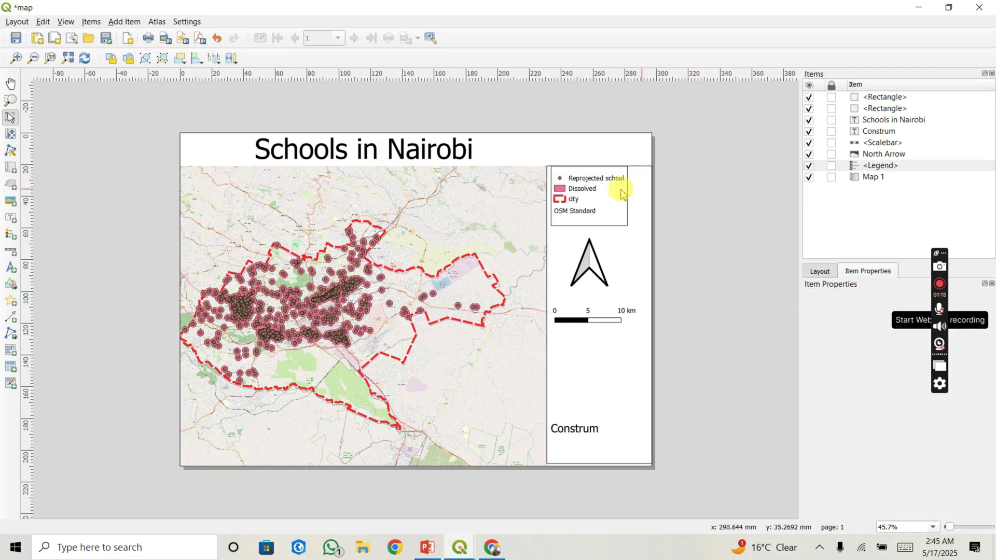
Step: Hide the side-panel and page-sized rectangles in the Items panel
{"action": "left_click", "coordinate": [597, 192]}
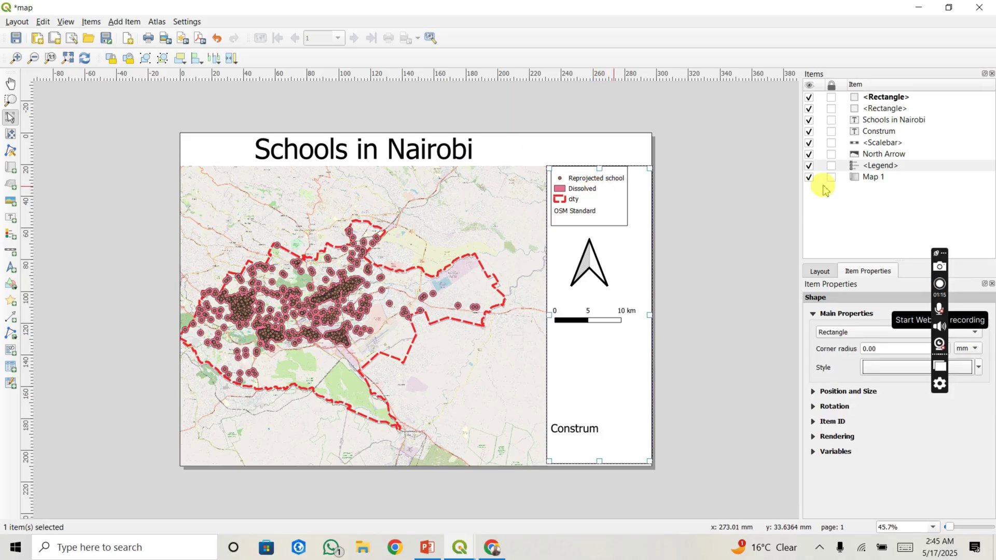
{"action": "left_click", "coordinate": [809, 97]}
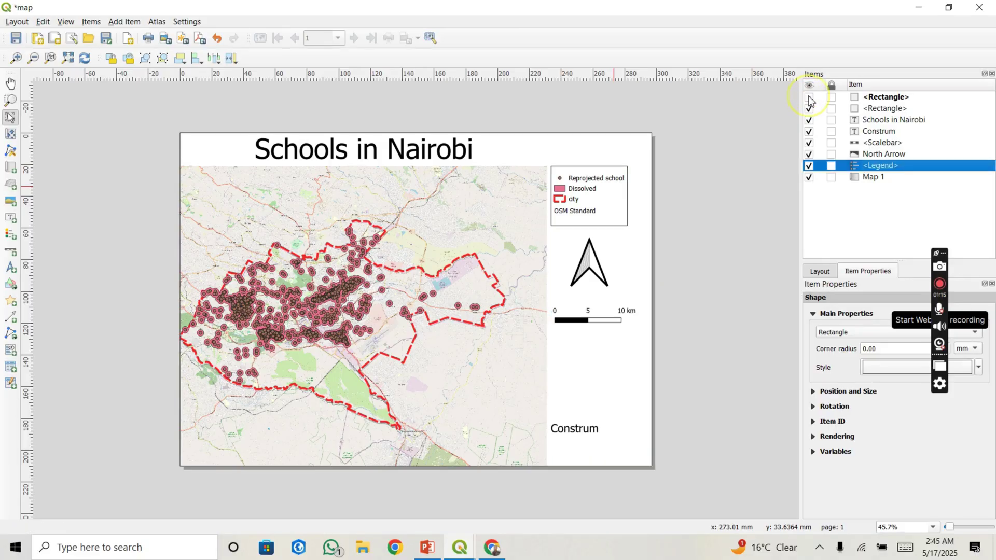
{"action": "left_click", "coordinate": [595, 181]}
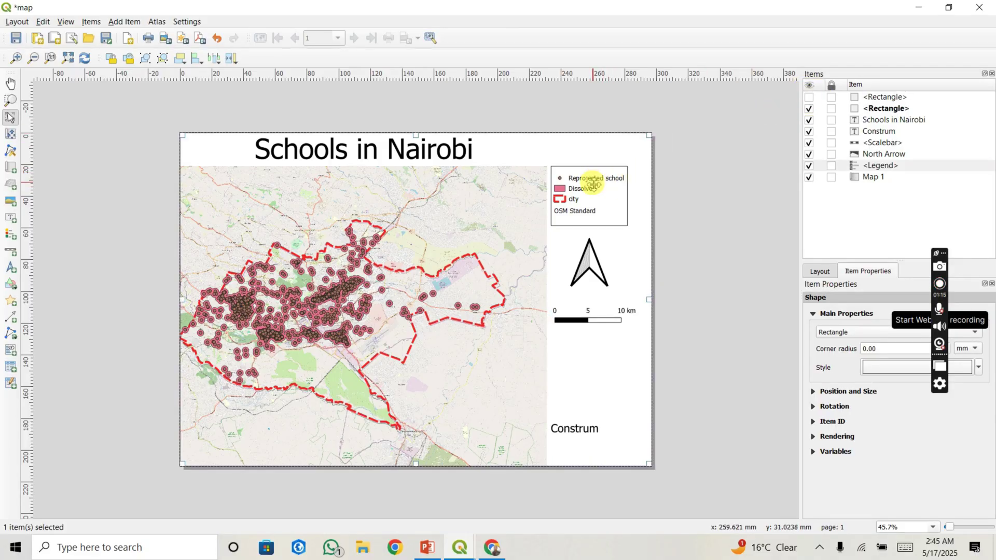
{"action": "left_click", "coordinate": [809, 108]}
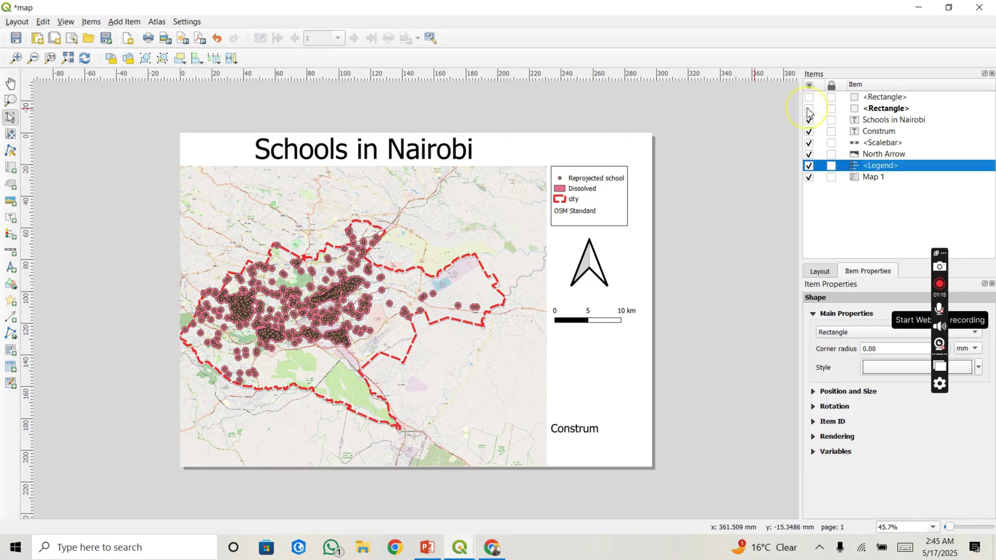
Step: Move the scale bar about 12 mm lower, lower the north arrow, and nudge the legend down-right
{"action": "left_click", "coordinate": [598, 177]}
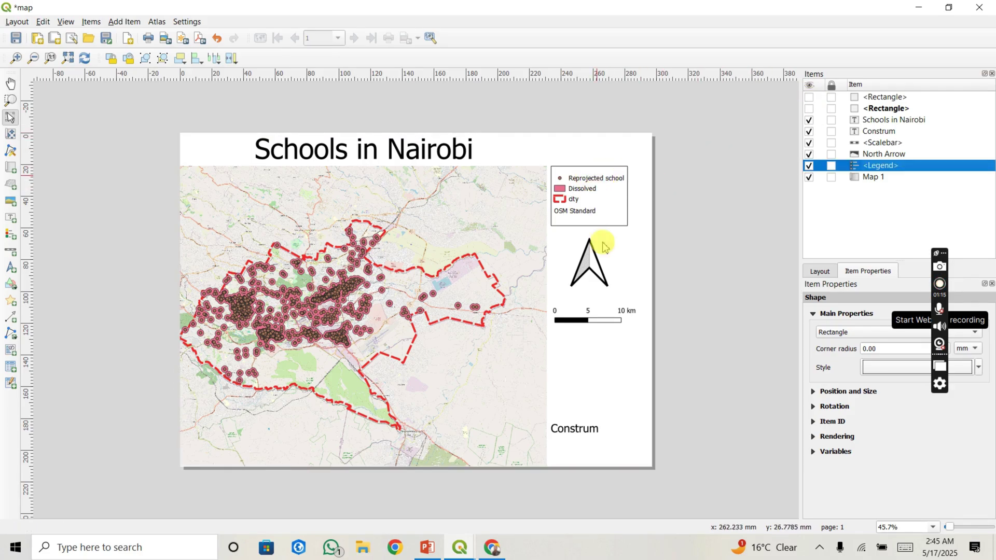
{"action": "left_click", "coordinate": [592, 320]}
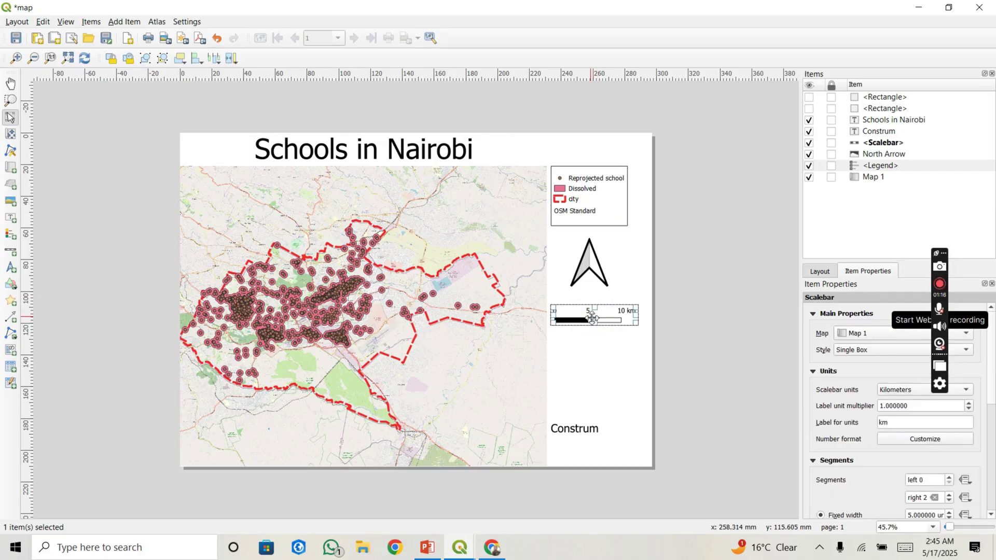
{"action": "left_click_drag", "start_coordinate": [592, 318], "coordinate": [593, 337]}
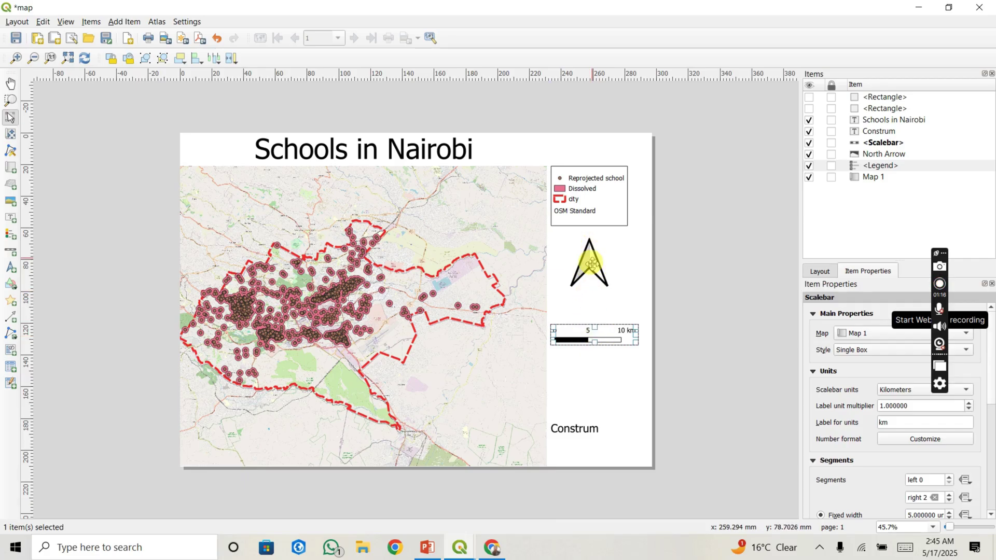
{"action": "left_click", "coordinate": [592, 264]}
{"action": "left_click_drag", "start_coordinate": [591, 264], "coordinate": [591, 291]}
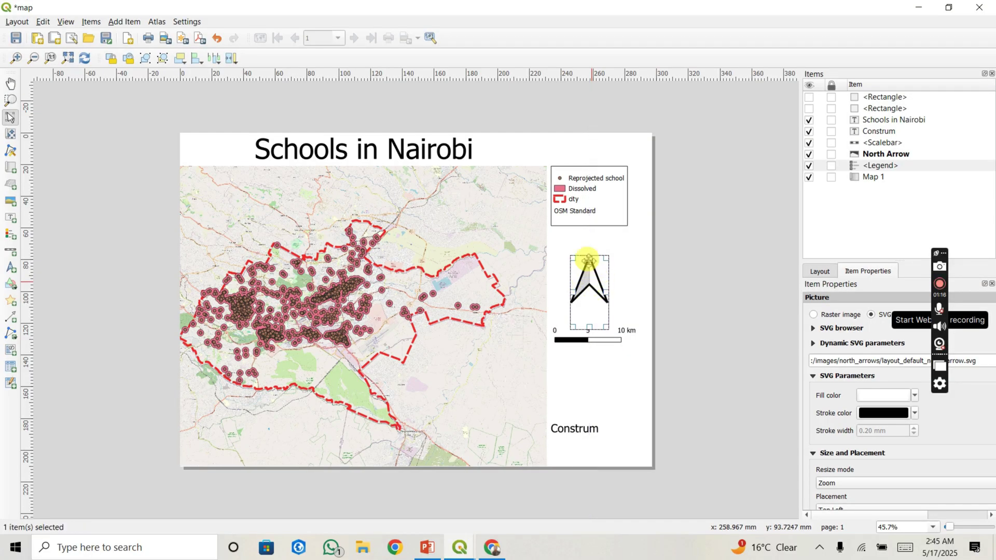
{"action": "left_click", "coordinate": [577, 185]}
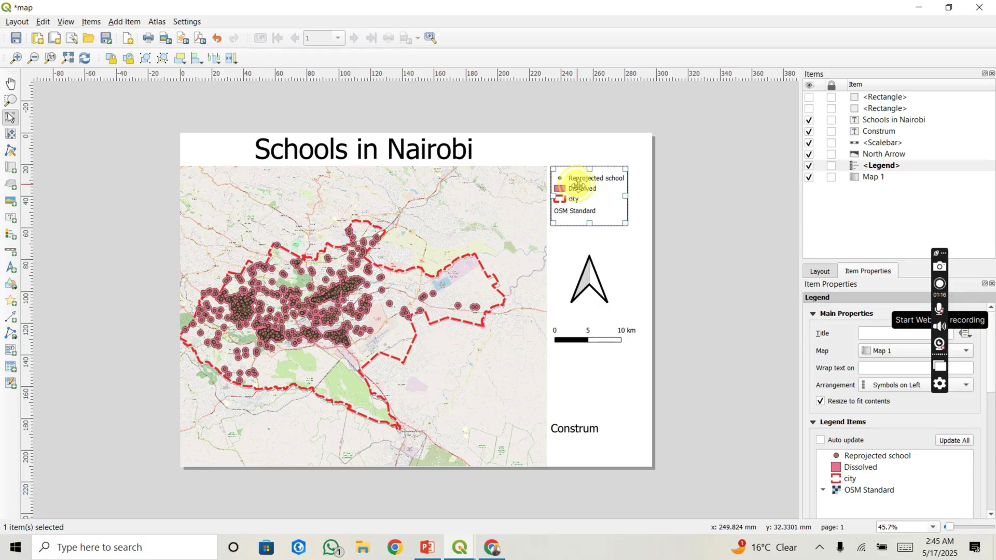
{"action": "left_click_drag", "start_coordinate": [577, 185], "coordinate": [582, 190]}
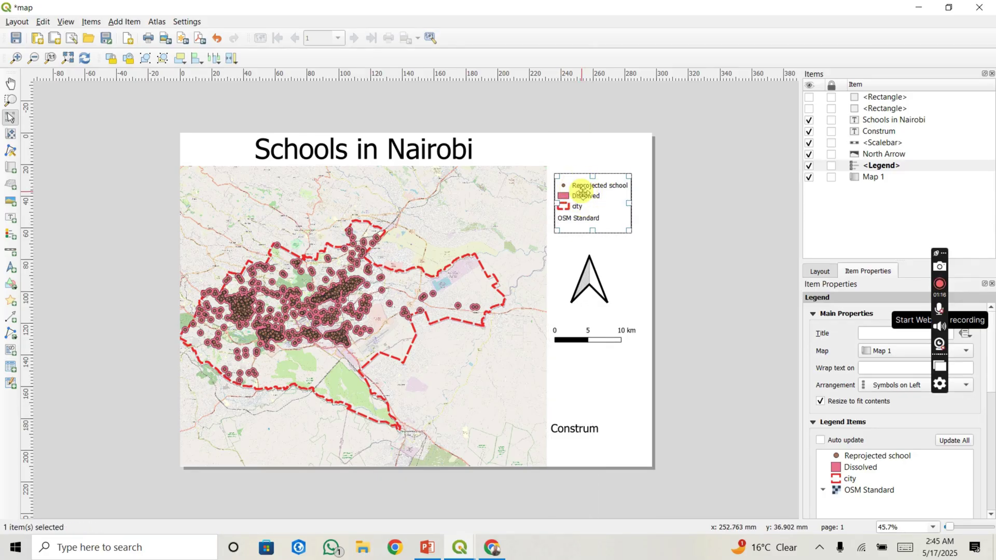
Step: Make both rectangles visible again in the Items panel
{"action": "left_click", "coordinate": [810, 98]}
{"action": "left_click", "coordinate": [809, 109]}
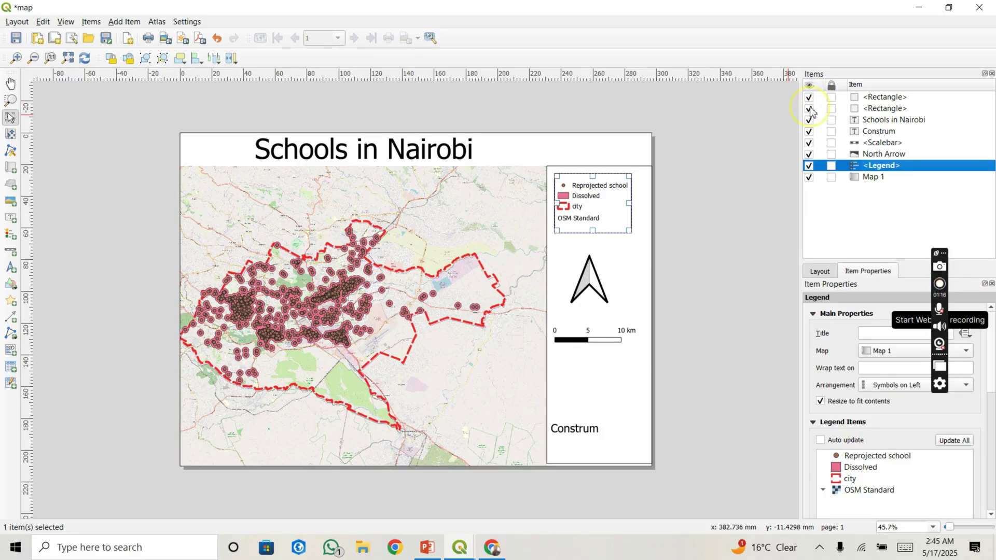
{"action": "left_click", "coordinate": [698, 142]}
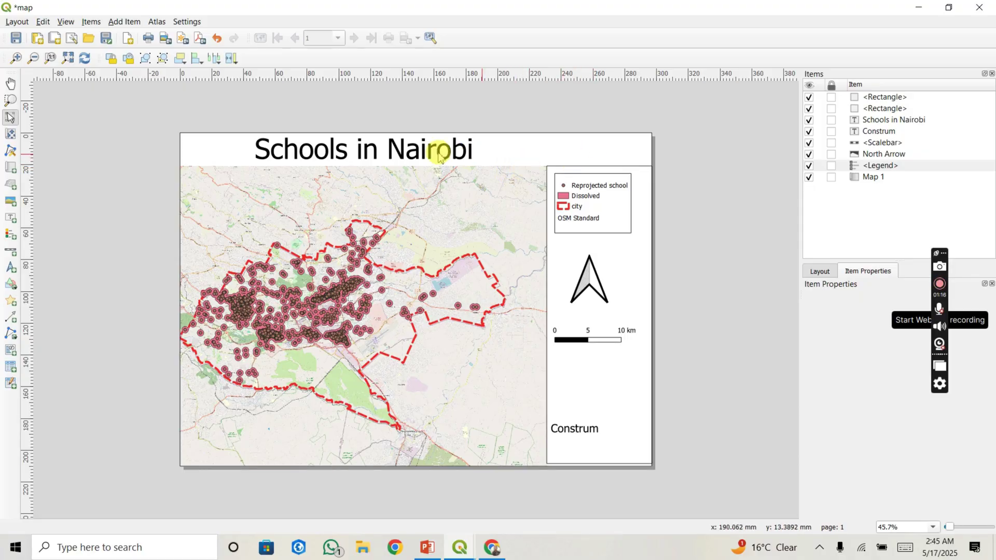
Step: Draw a rectangle across the 'Schools in Nairobi' title strip at the top of the page
{"action": "left_click", "coordinate": [118, 23]}
{"action": "mouse_move", "coordinate": [195, 151]}
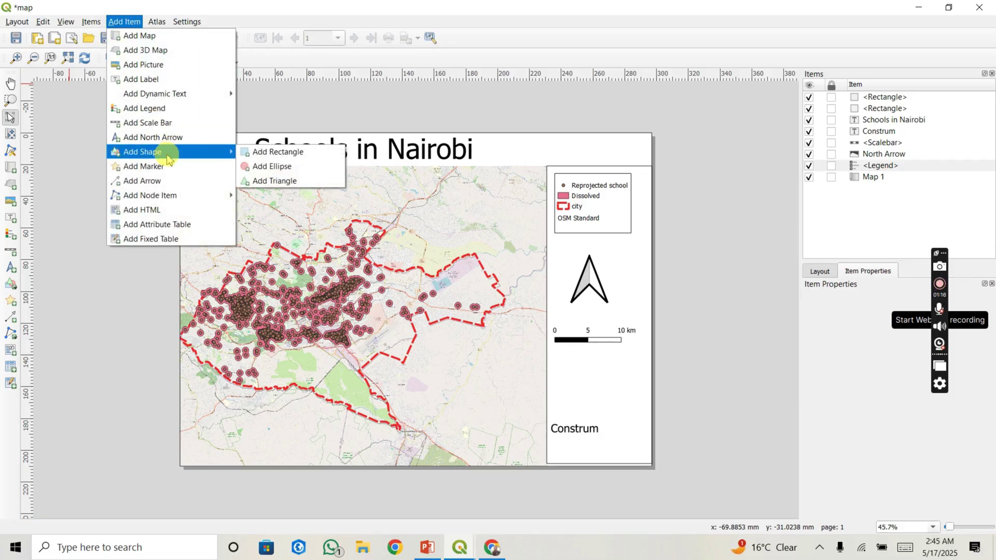
{"action": "left_click", "coordinate": [281, 152]}
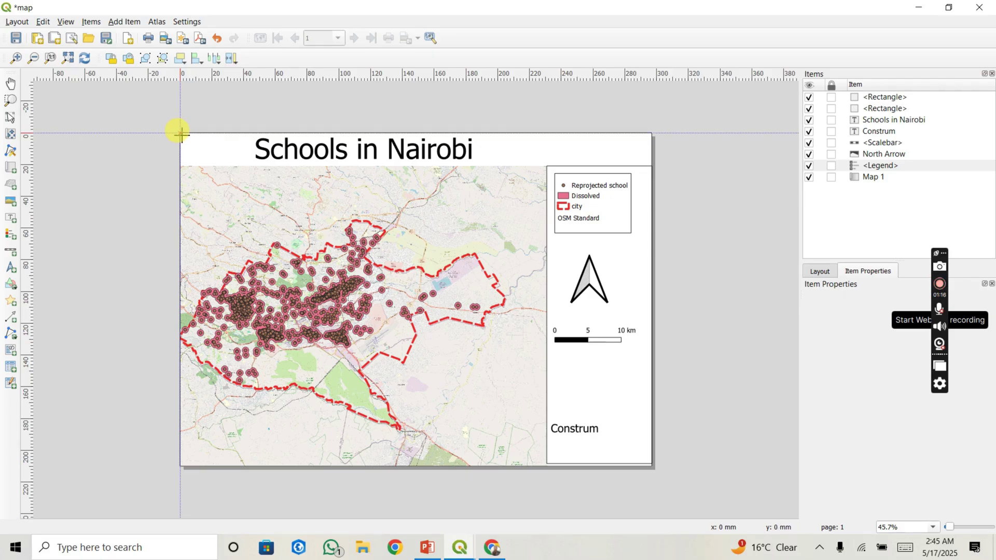
{"action": "left_click_drag", "start_coordinate": [181, 134], "coordinate": [651, 167]}
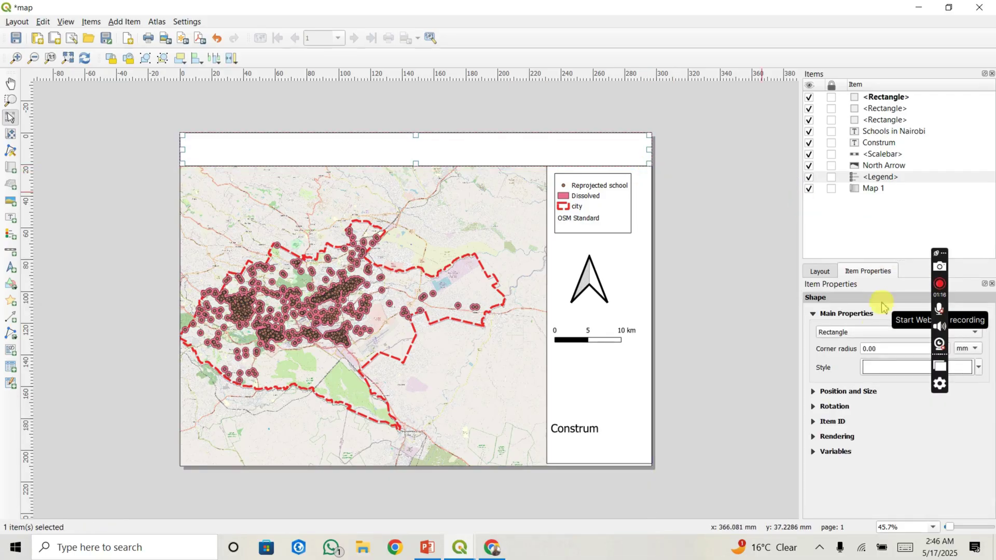
Step: Set the title rectangle's Simple Fill style to No Brush
{"action": "left_click", "coordinate": [888, 367]}
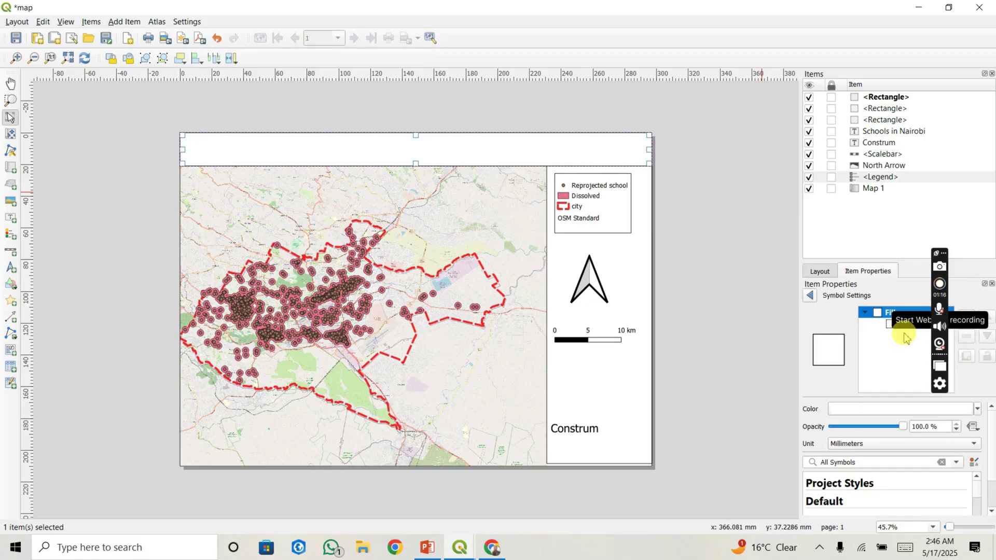
{"action": "left_click", "coordinate": [889, 327]}
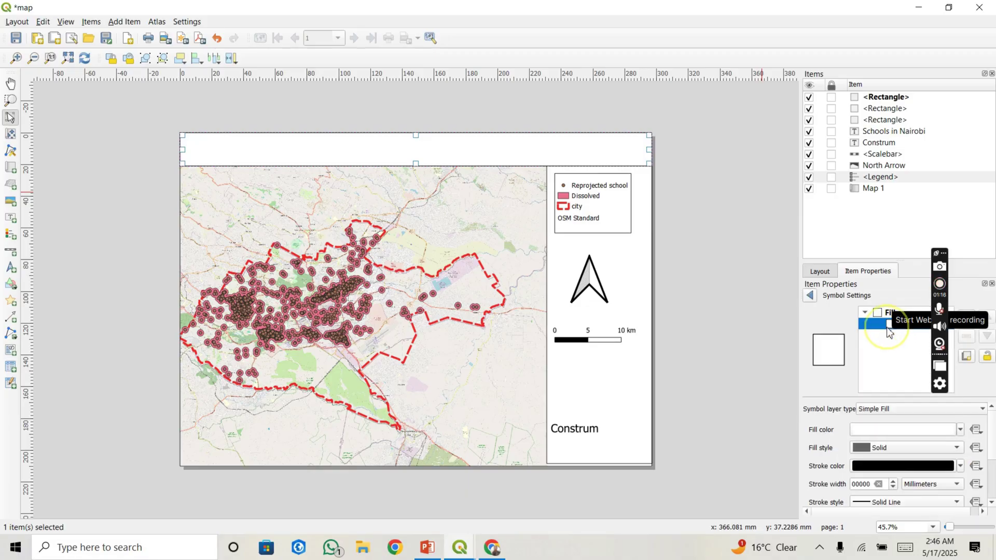
{"action": "left_click", "coordinate": [870, 449]}
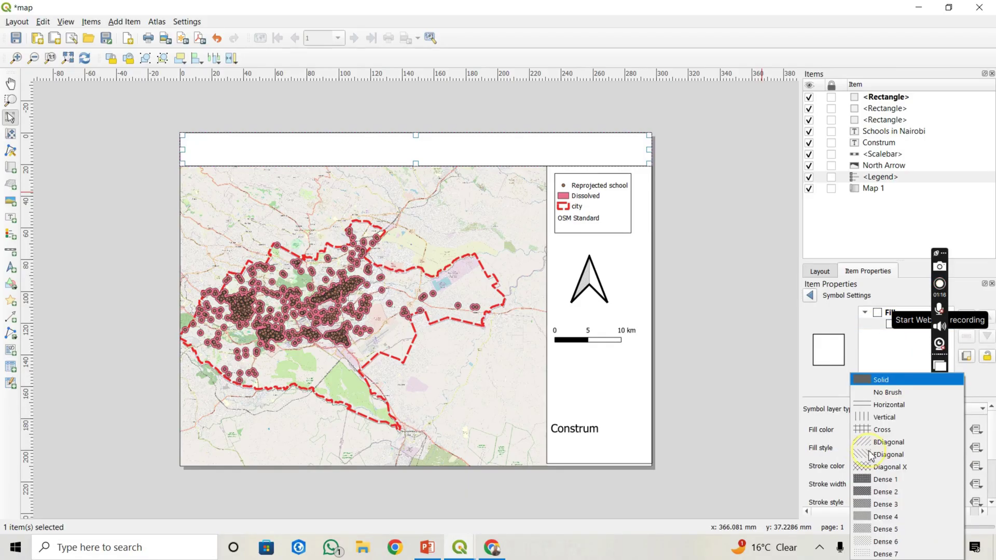
{"action": "left_click", "coordinate": [882, 392]}
{"action": "left_click", "coordinate": [703, 275]}
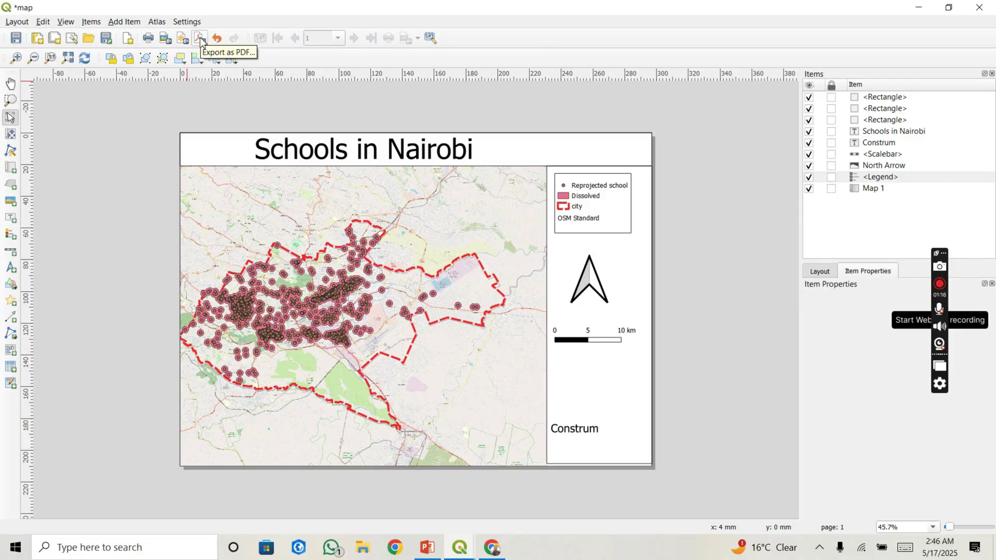
Step: Export the layout as map.jpeg at 300 dpi into D:\download and open the image
{"action": "left_click", "coordinate": [165, 41]}
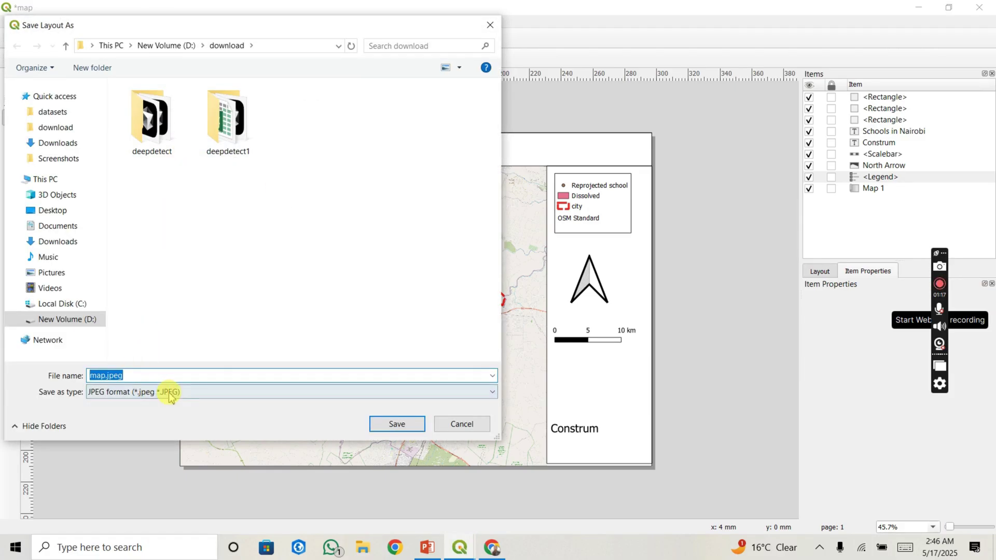
{"action": "left_click", "coordinate": [395, 425]}
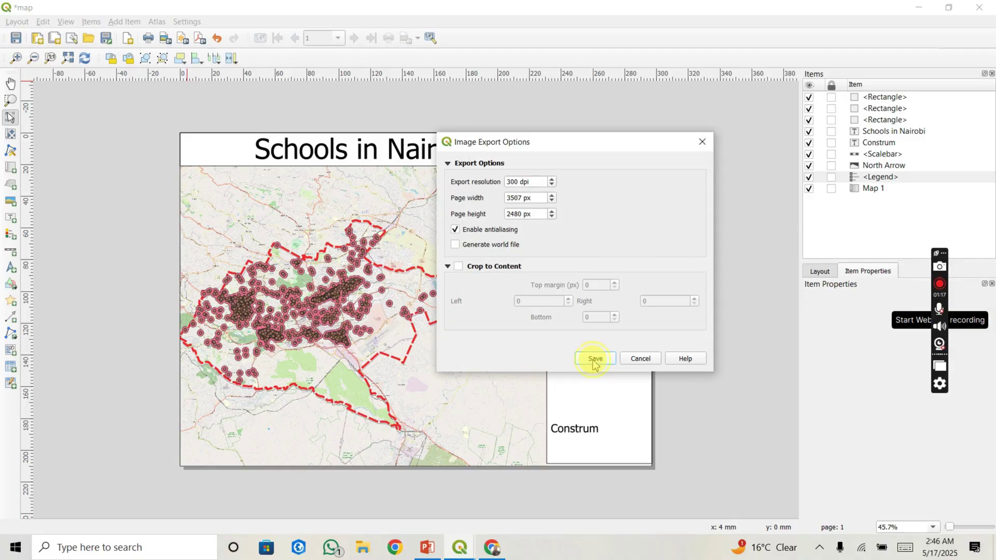
{"action": "left_click", "coordinate": [594, 361]}
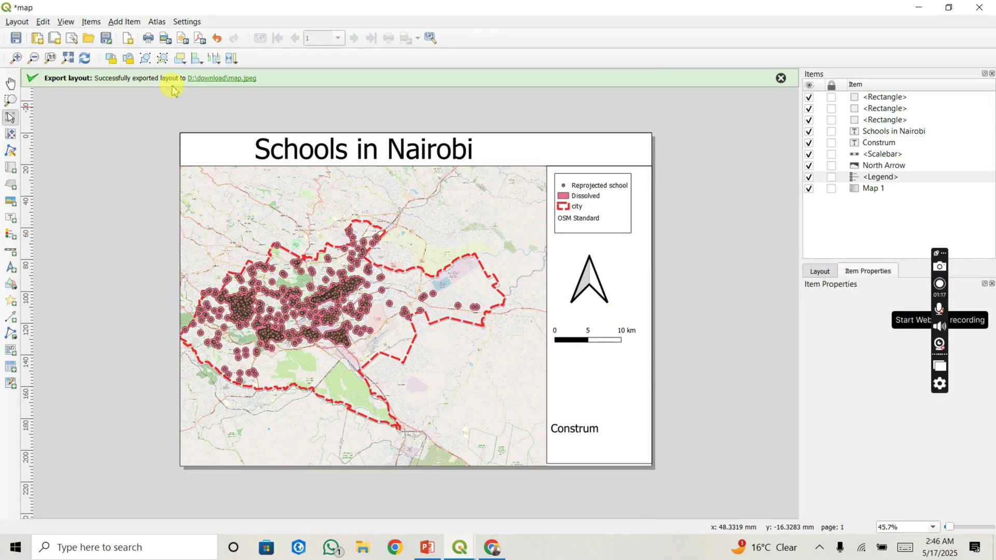
{"action": "left_click", "coordinate": [217, 79]}
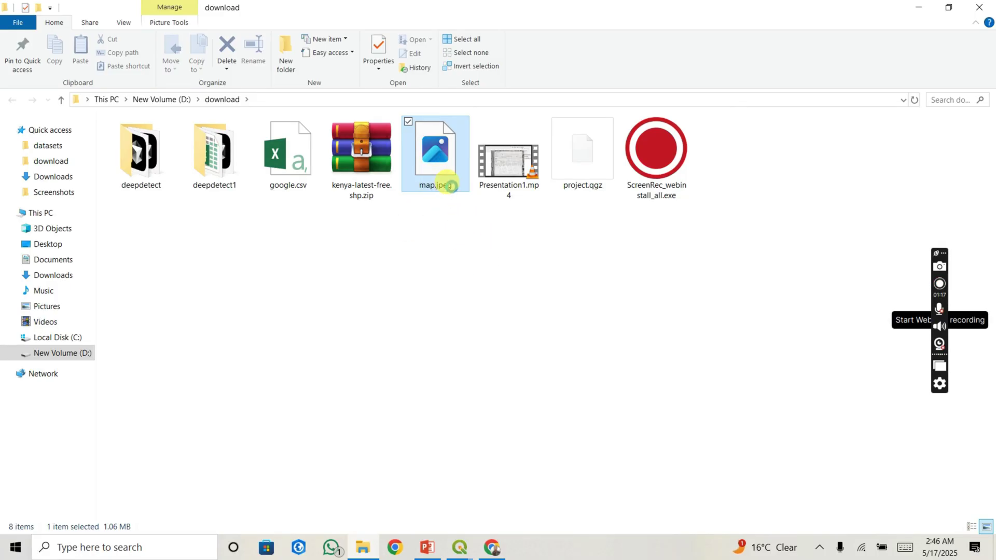
{"action": "double_click", "coordinate": [449, 184]}
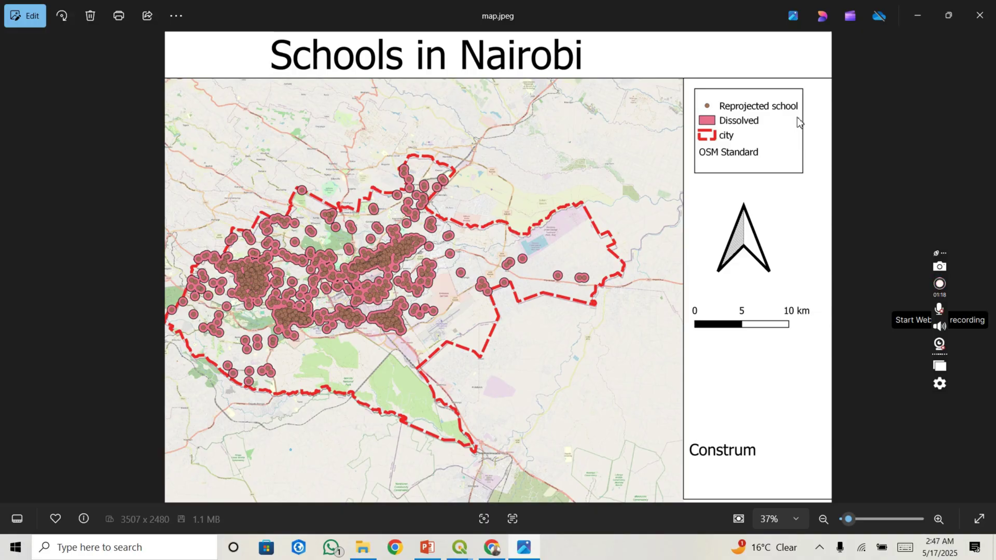